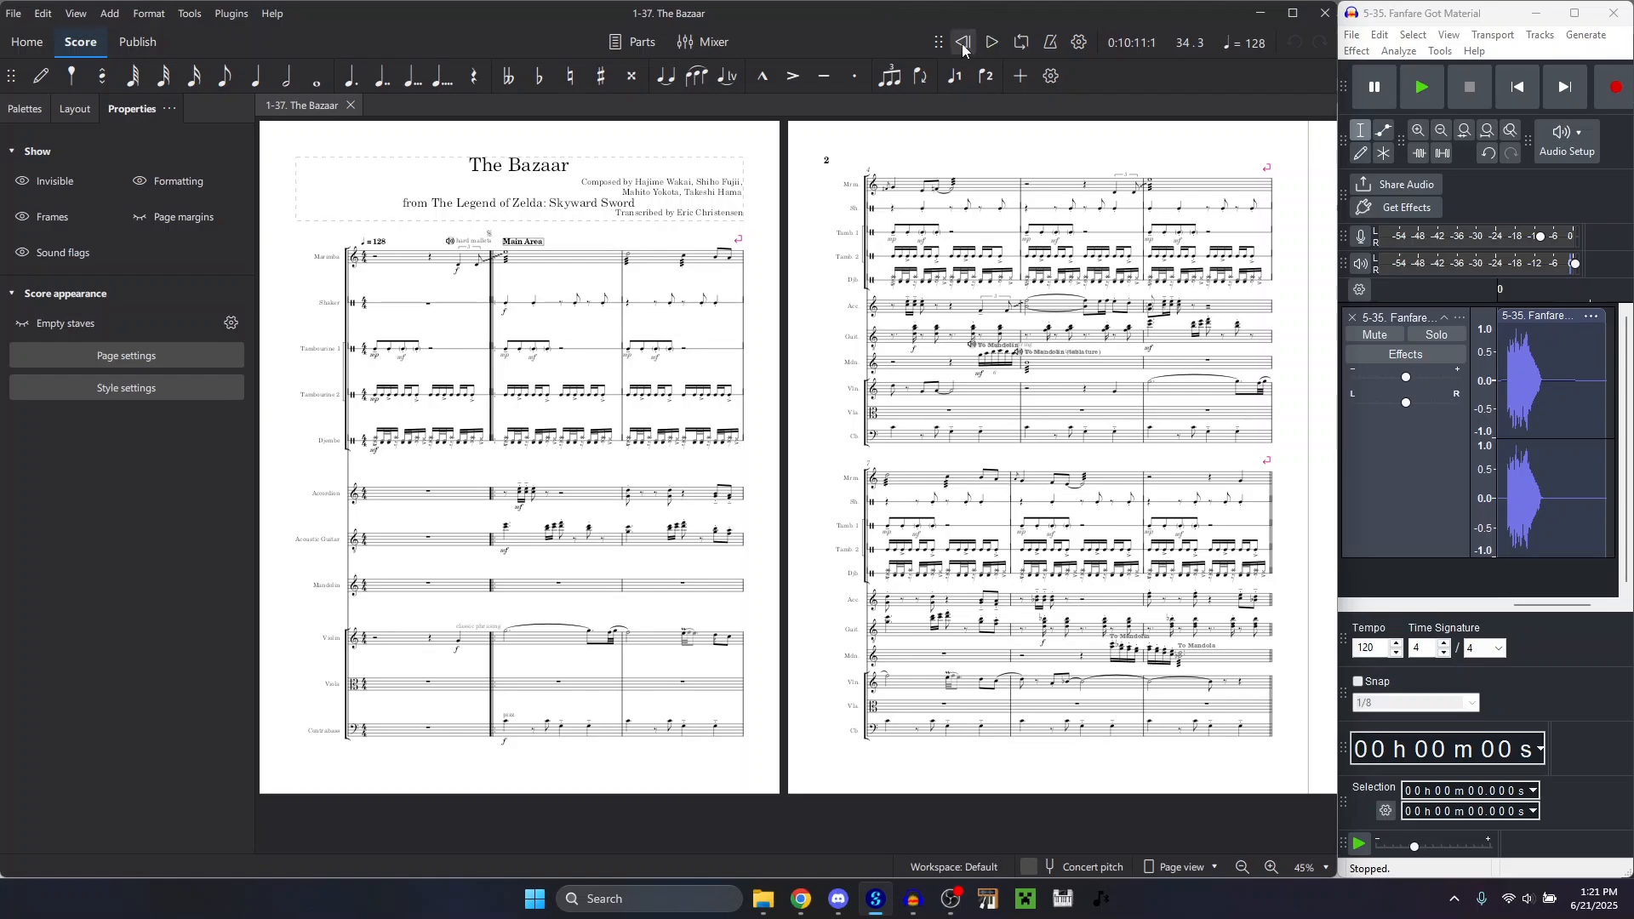
Rewind the playback of The Bazaar score to the beginning.
{"action": "left_click", "coordinate": [963, 41]}
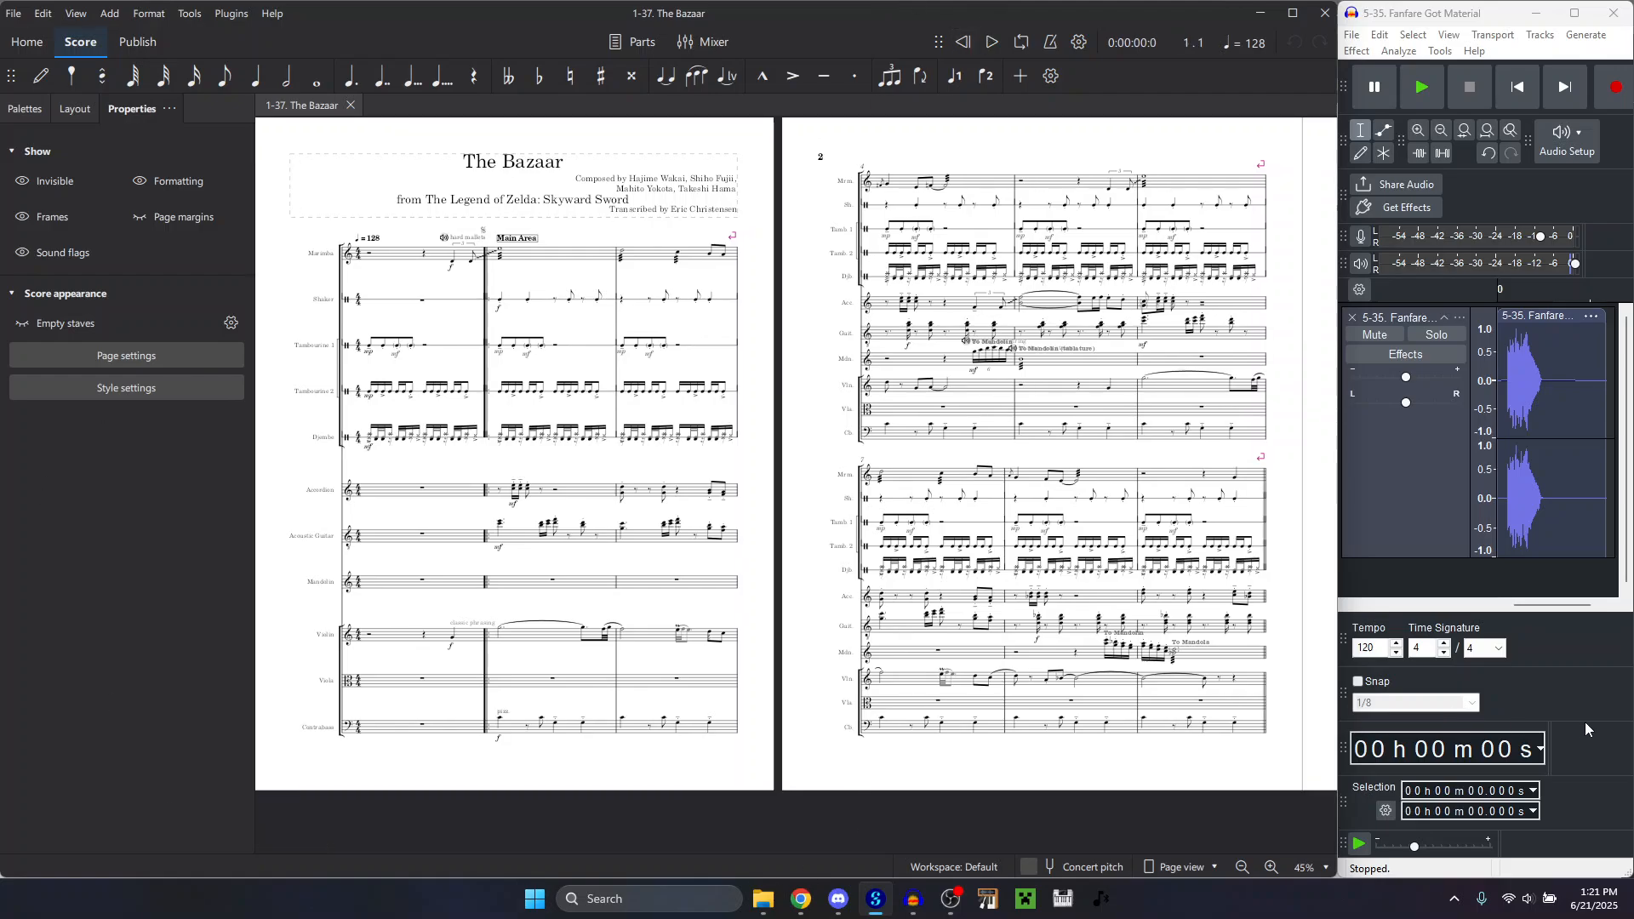
{"action": "left_click", "coordinate": [1575, 630]}
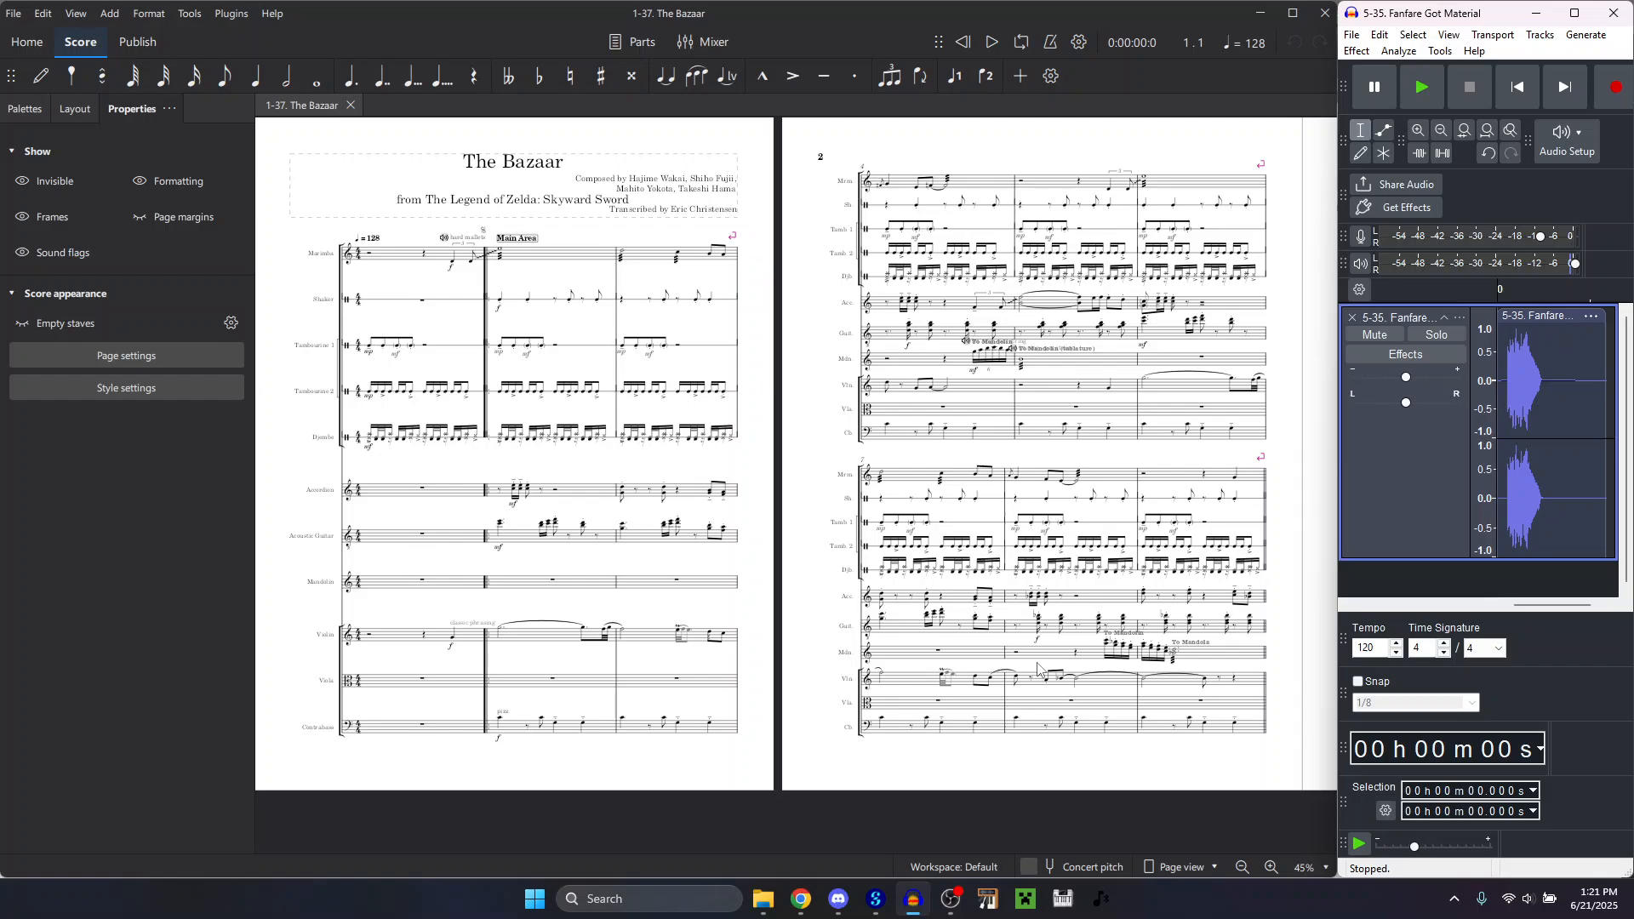
Switch to Chrome and look over the disc 1 track list of the Skyward Sword original soundtrack.
{"action": "left_click", "coordinate": [801, 899]}
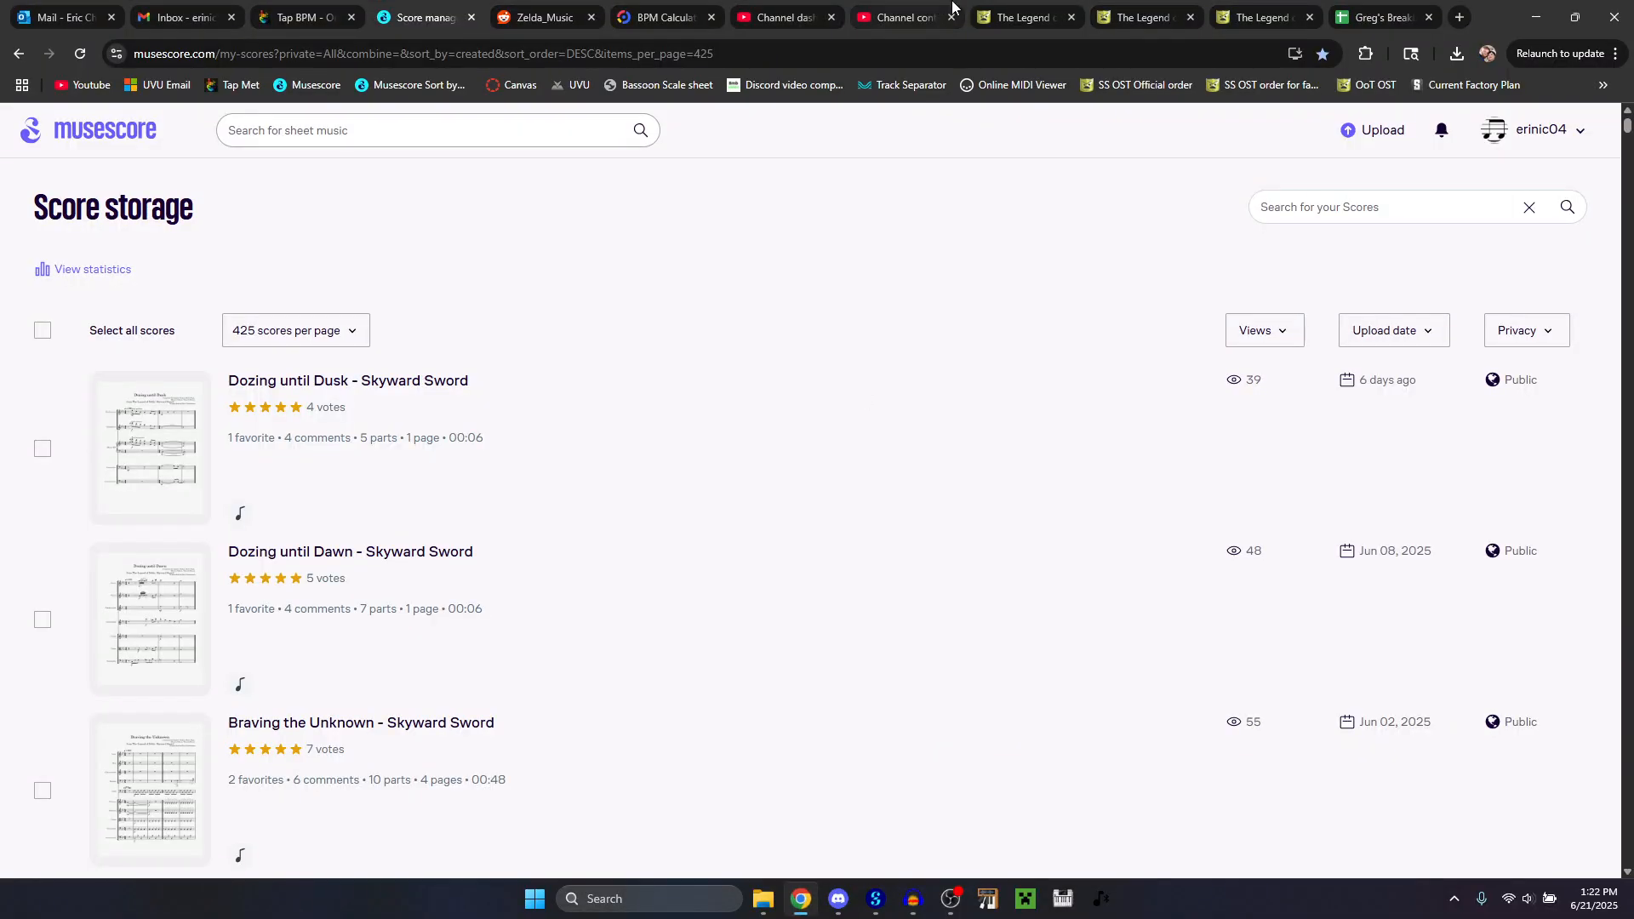
{"action": "left_click", "coordinate": [1025, 17]}
{"action": "scroll", "coordinate": [1068, 456], "scroll_direction": "down", "scroll_amount": 12}
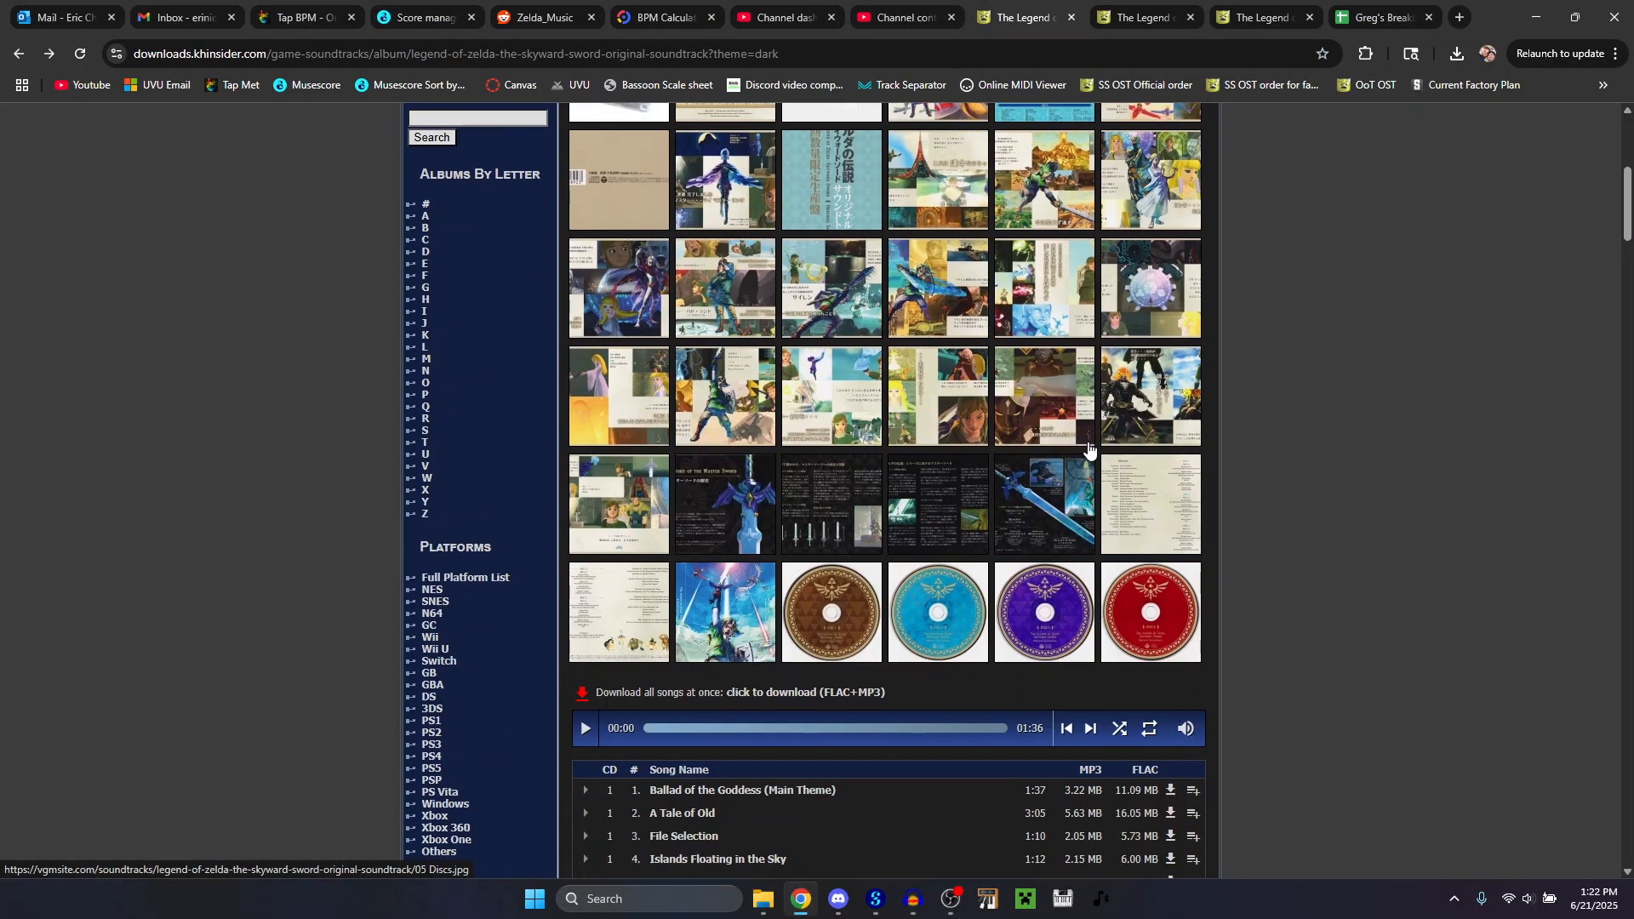
{"action": "scroll", "coordinate": [1085, 451], "scroll_direction": "up", "scroll_amount": 1}
{"action": "scroll", "coordinate": [1088, 449], "scroll_direction": "down", "scroll_amount": 6}
{"action": "scroll", "coordinate": [1087, 427], "scroll_direction": "up", "scroll_amount": 4}
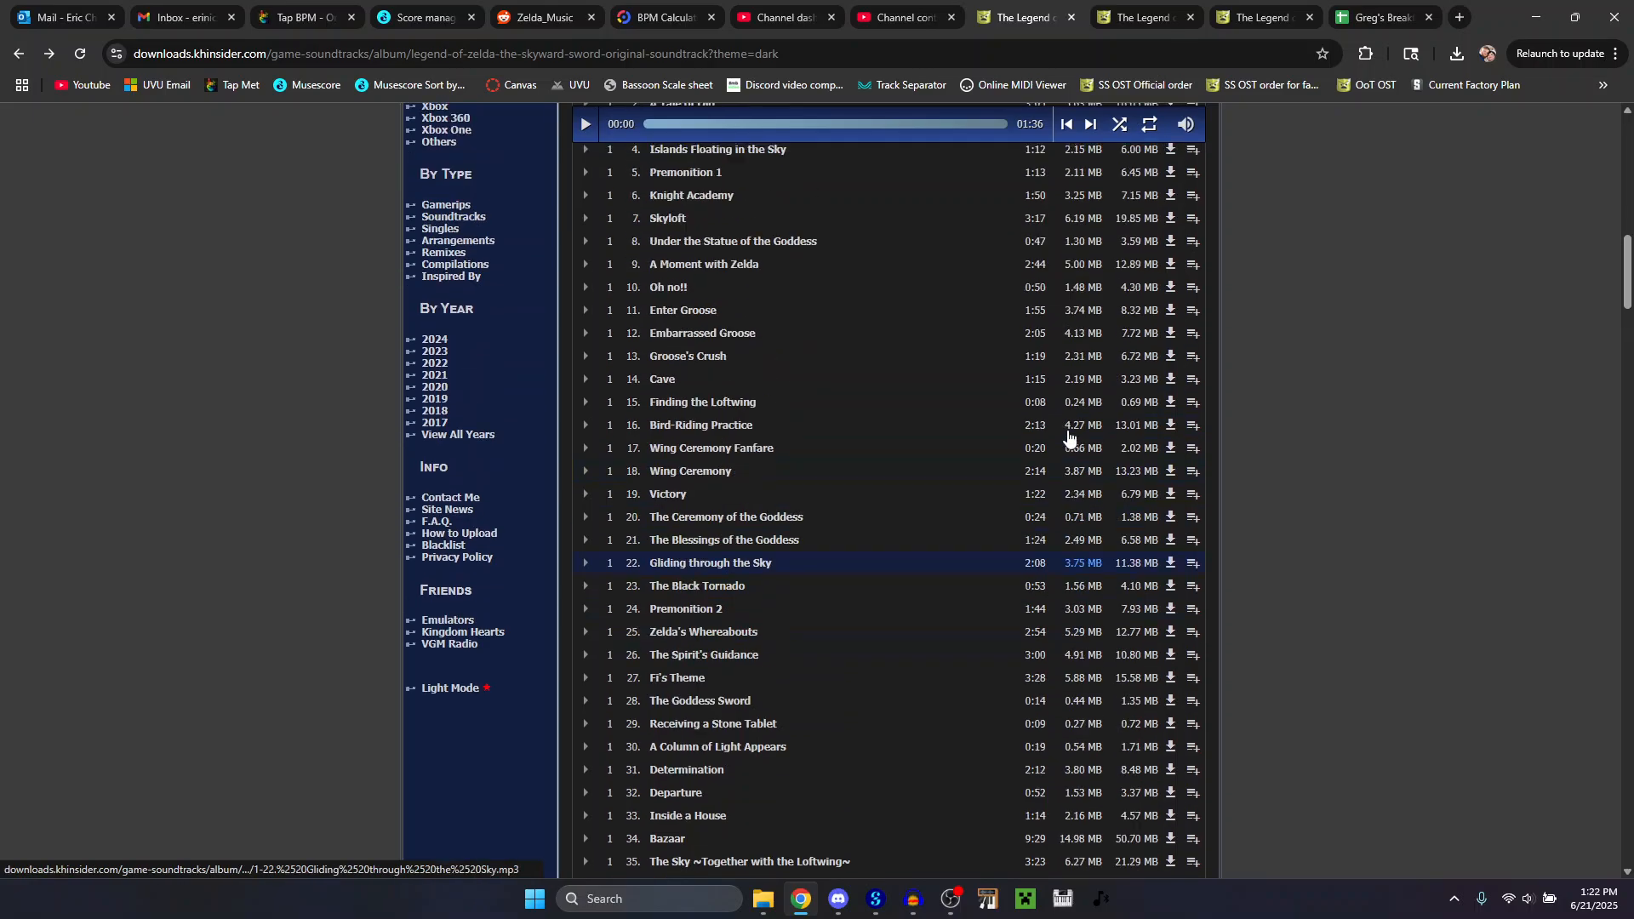
{"action": "left_click", "coordinate": [421, 17]}
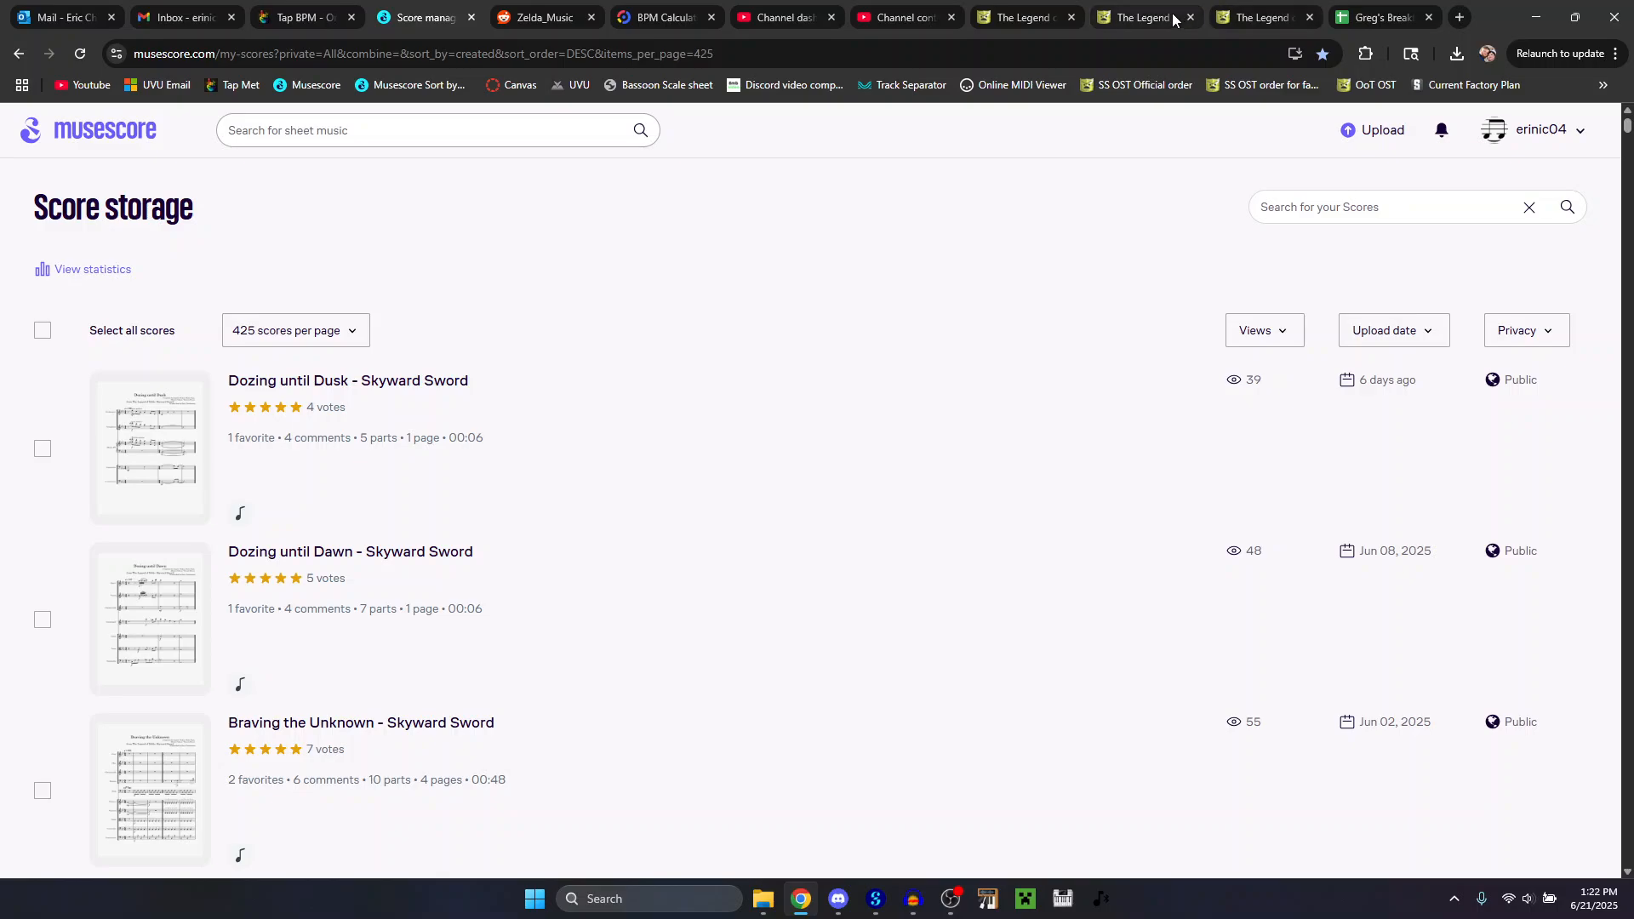
Open OST Order.txt from the Skyward Sword folder and review the marked and unmarked track ranges.
{"action": "mouse_move", "coordinate": [868, 915]}
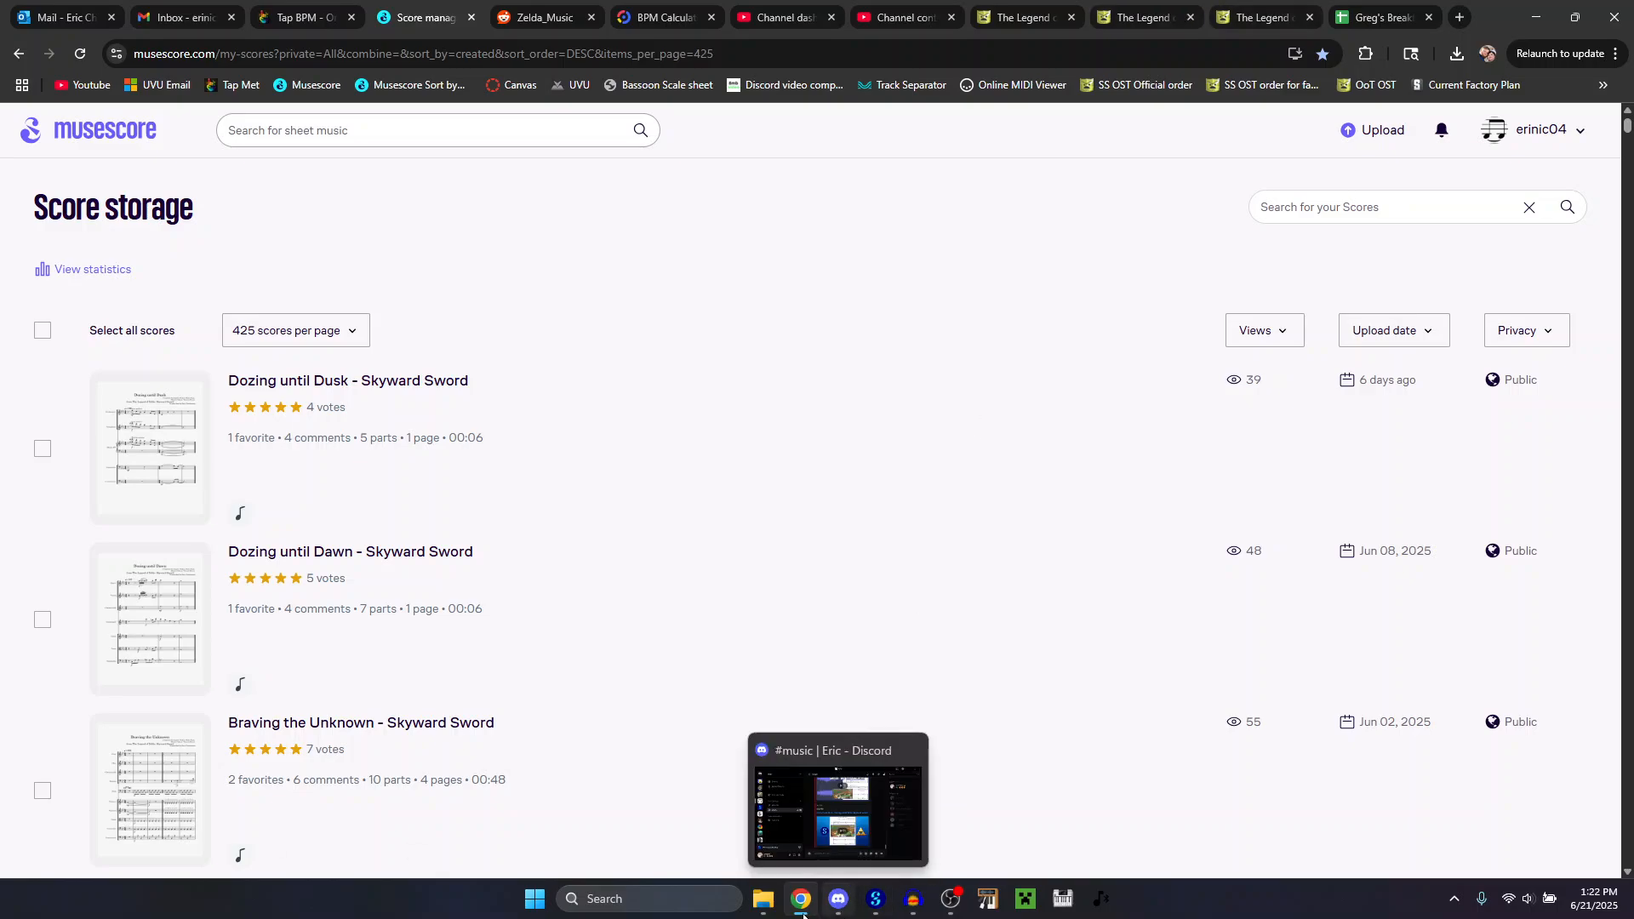
{"action": "left_click", "coordinate": [769, 910]}
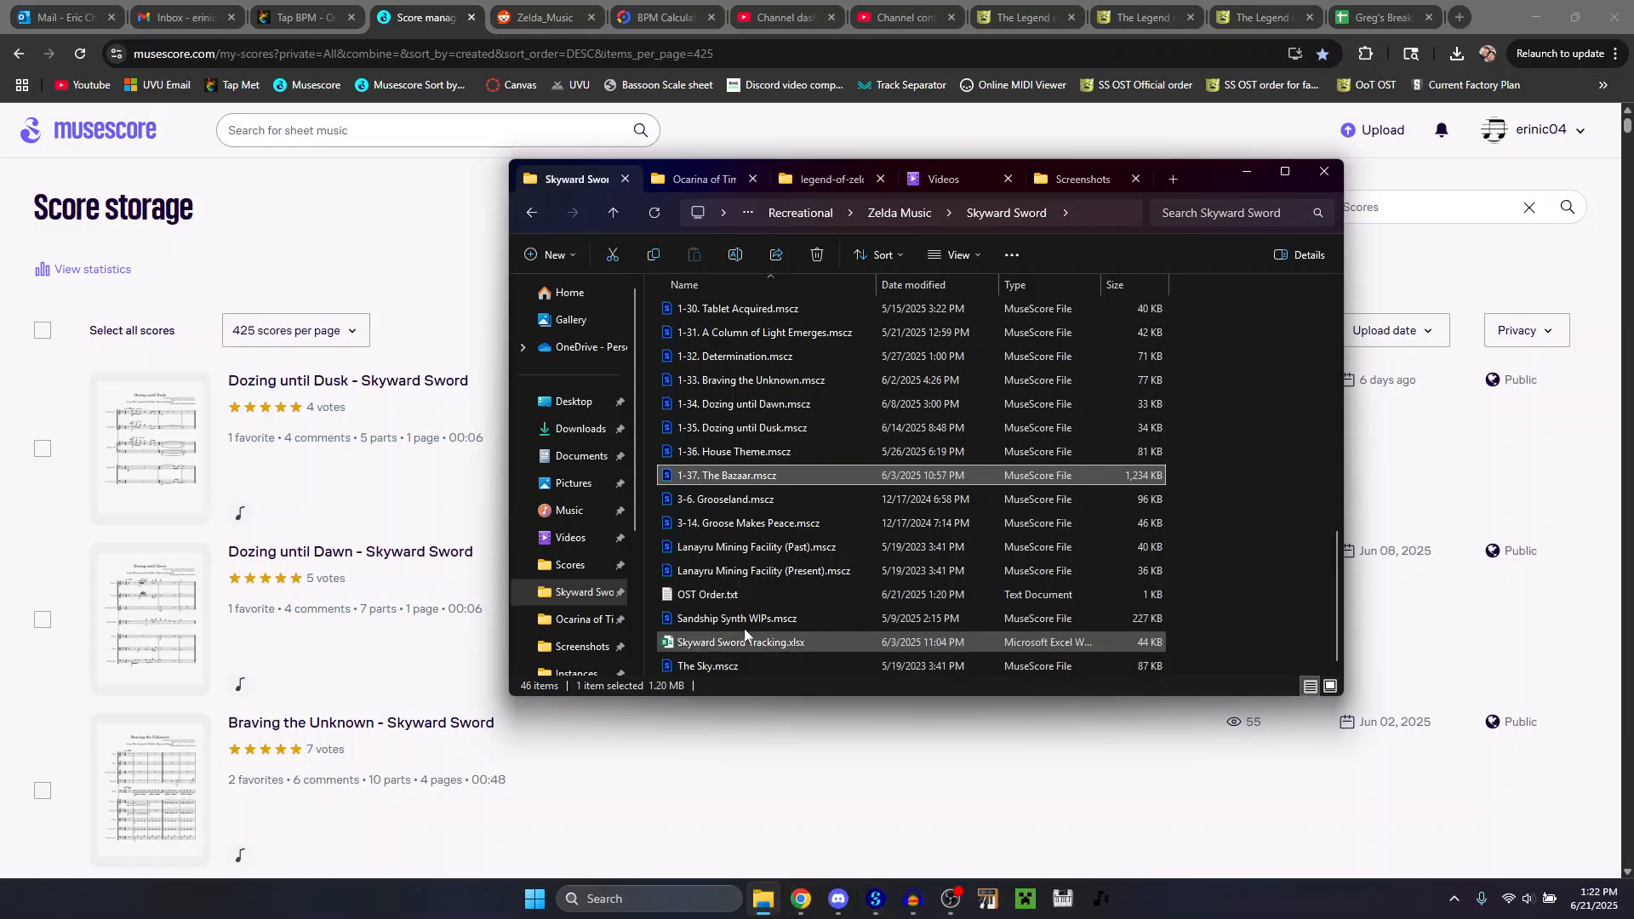
{"action": "double_click", "coordinate": [715, 594]}
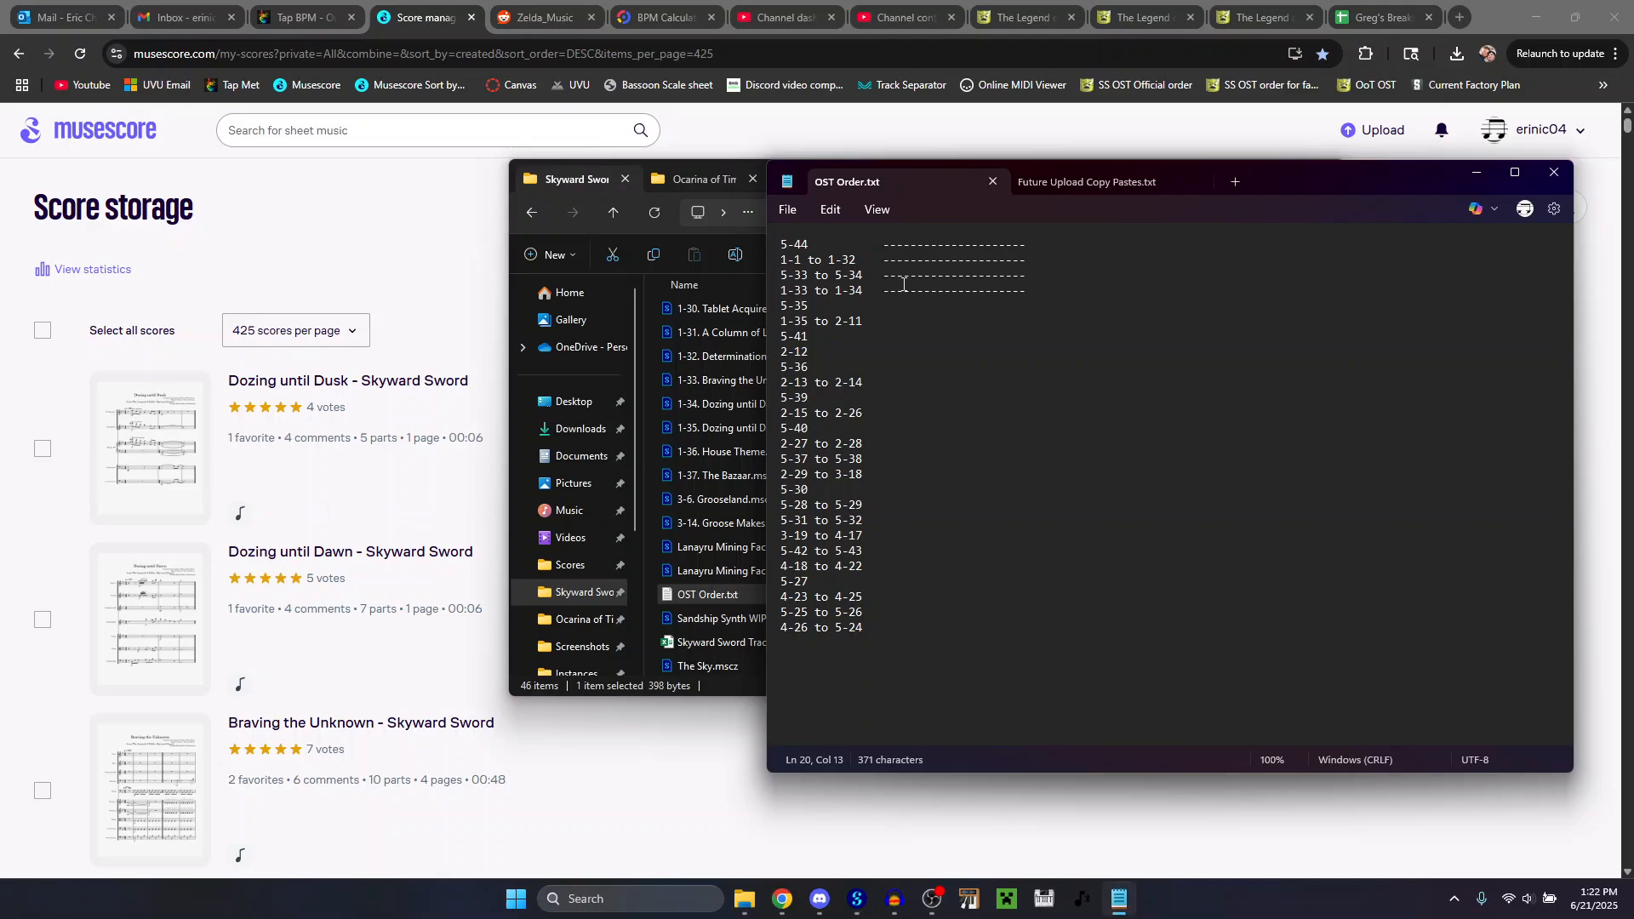
{"action": "left_click_drag", "start_coordinate": [1027, 290], "coordinate": [597, 201]}
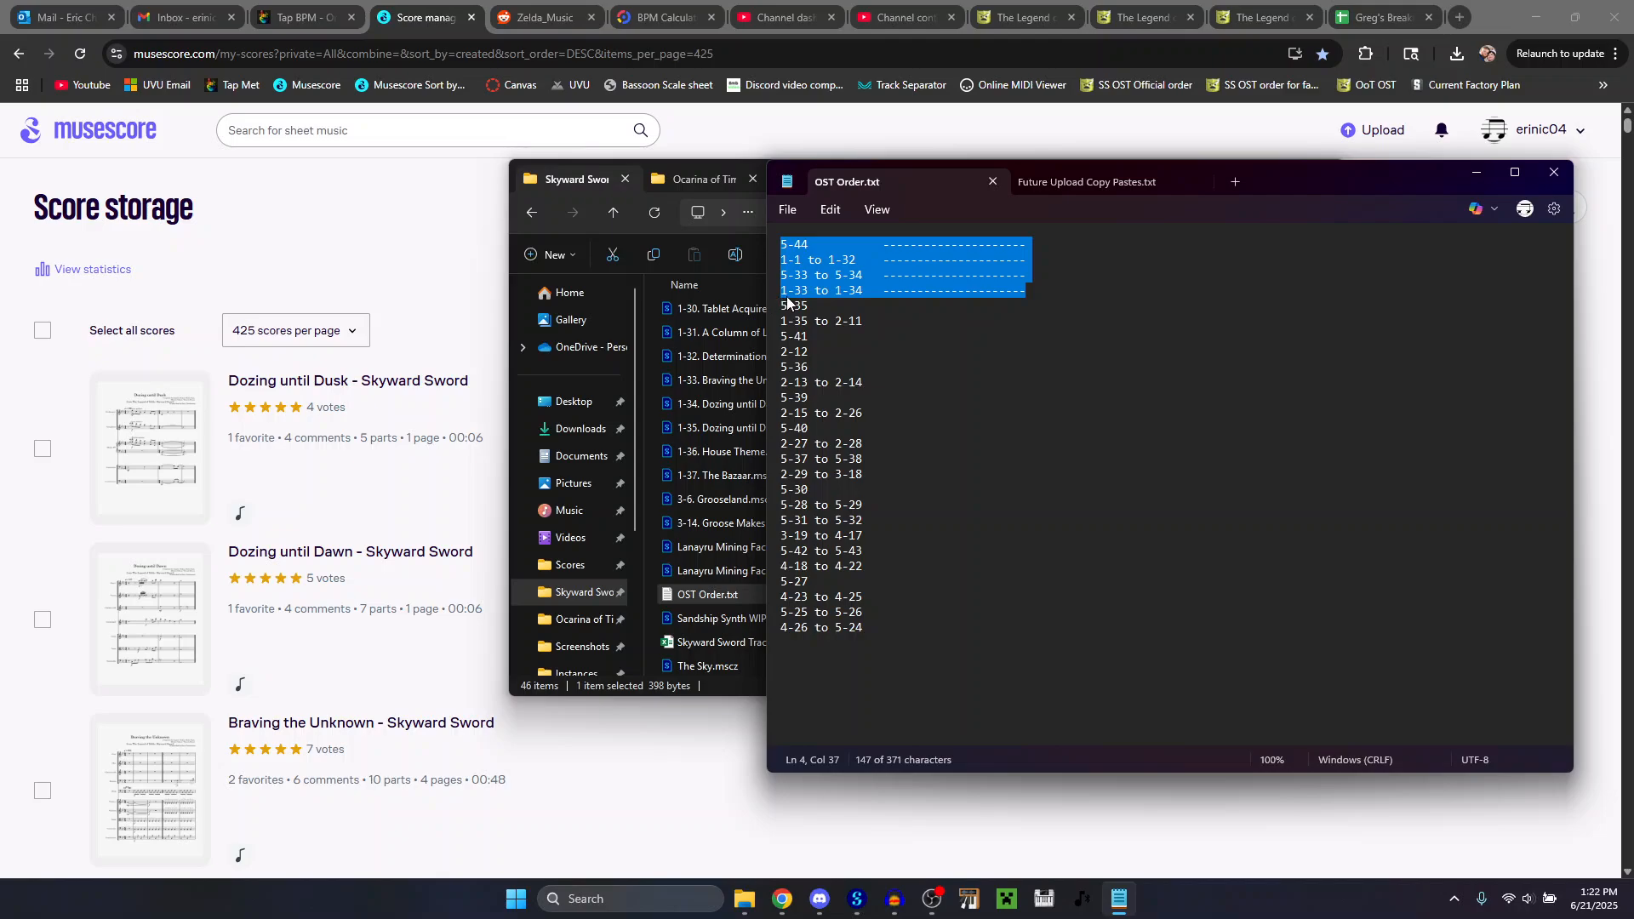
{"action": "left_click_drag", "start_coordinate": [782, 305], "coordinate": [918, 642]}
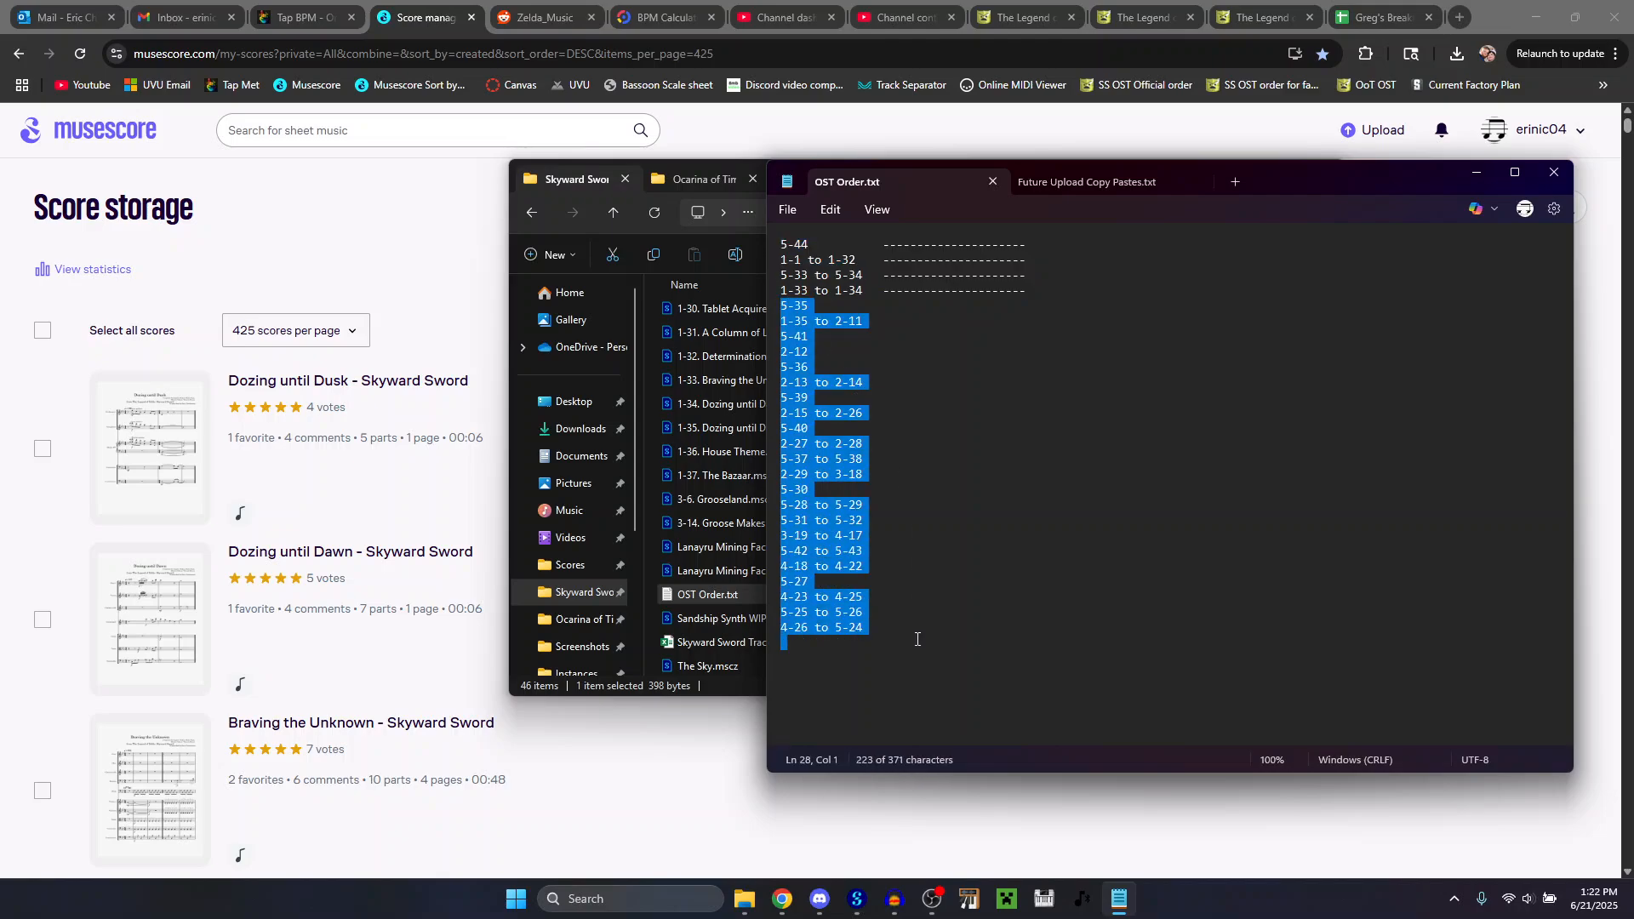
{"action": "left_click", "coordinate": [924, 647]}
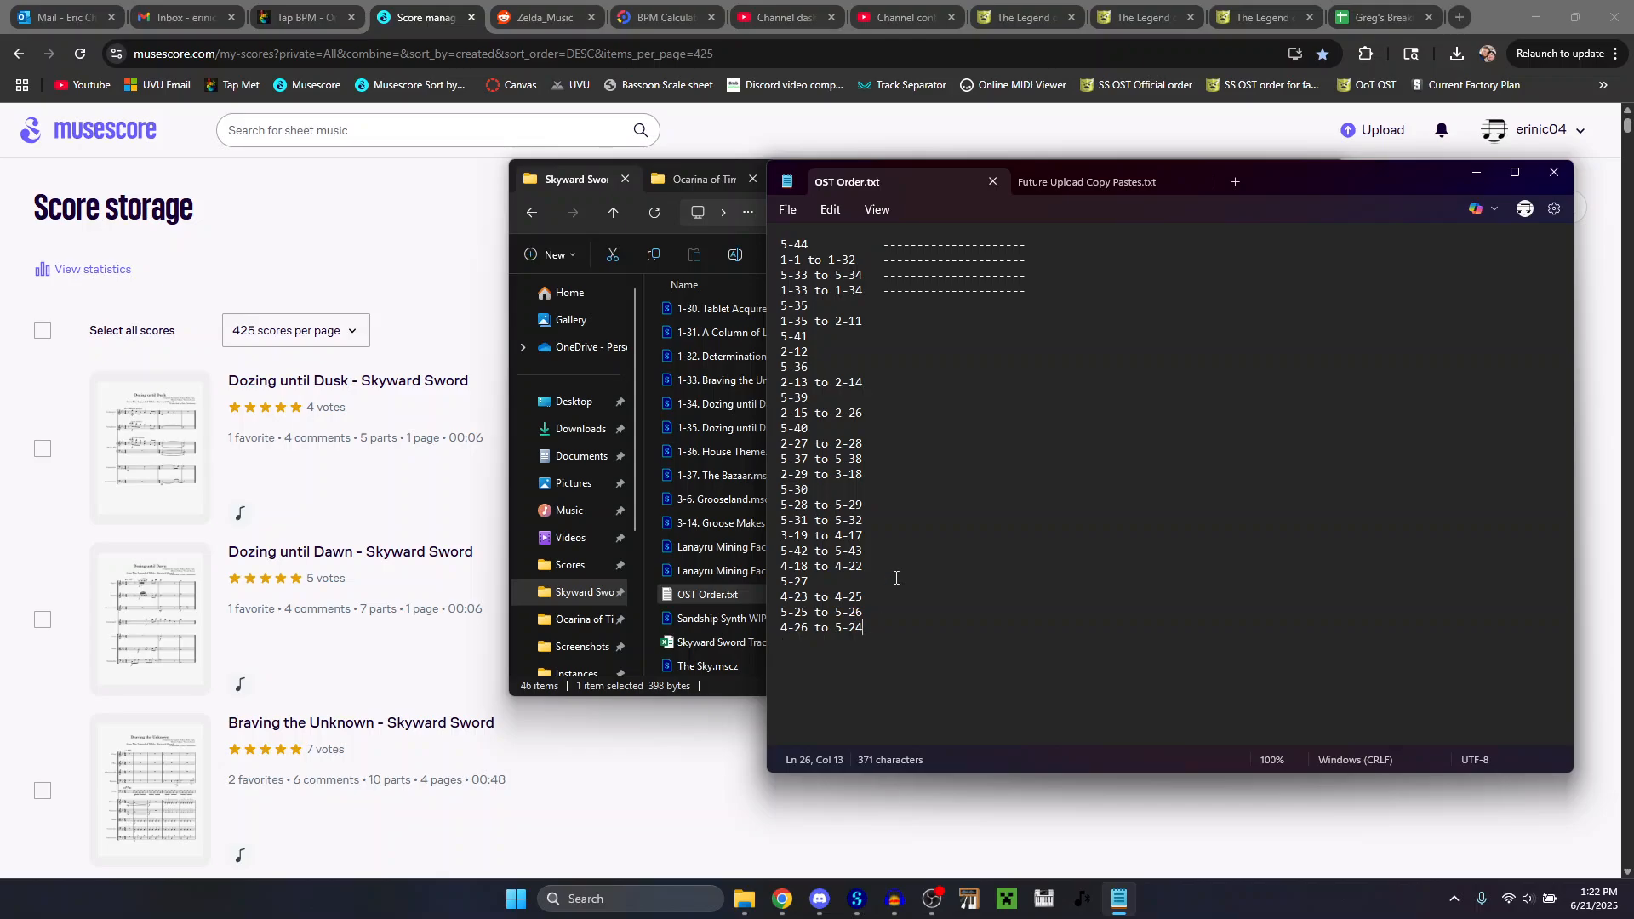
Examine the disc 5 tracks in the Skyward Sword soundtrack list in Chrome and return to the Score storage page.
{"action": "left_click", "coordinate": [1031, 7]}
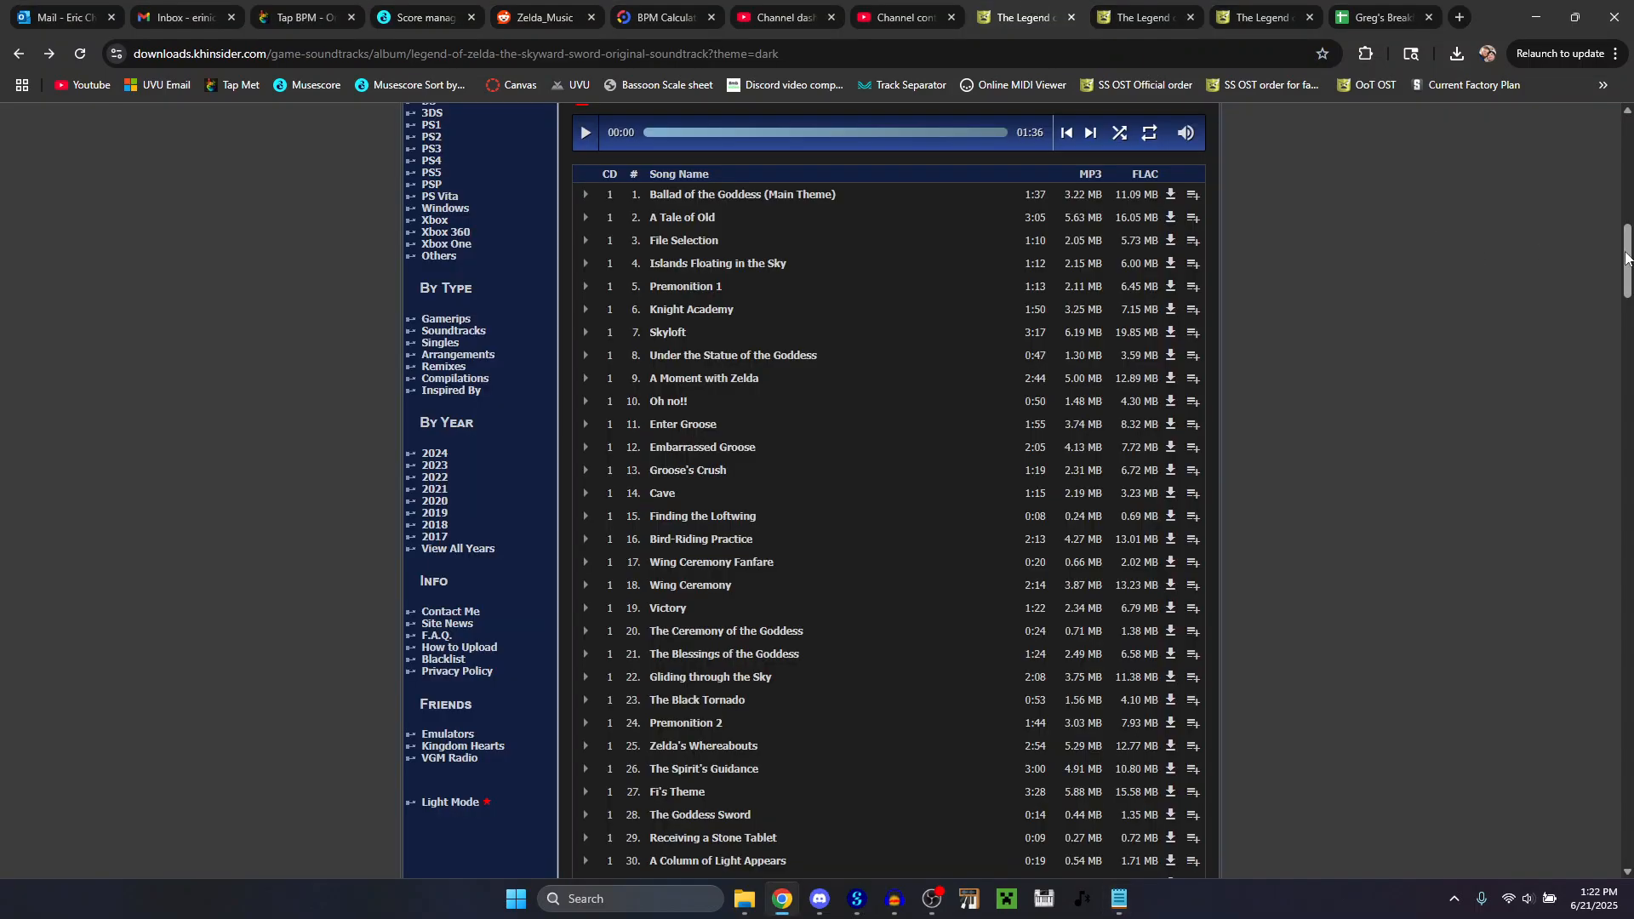
{"action": "left_click_drag", "start_coordinate": [1627, 258], "coordinate": [1626, 600]}
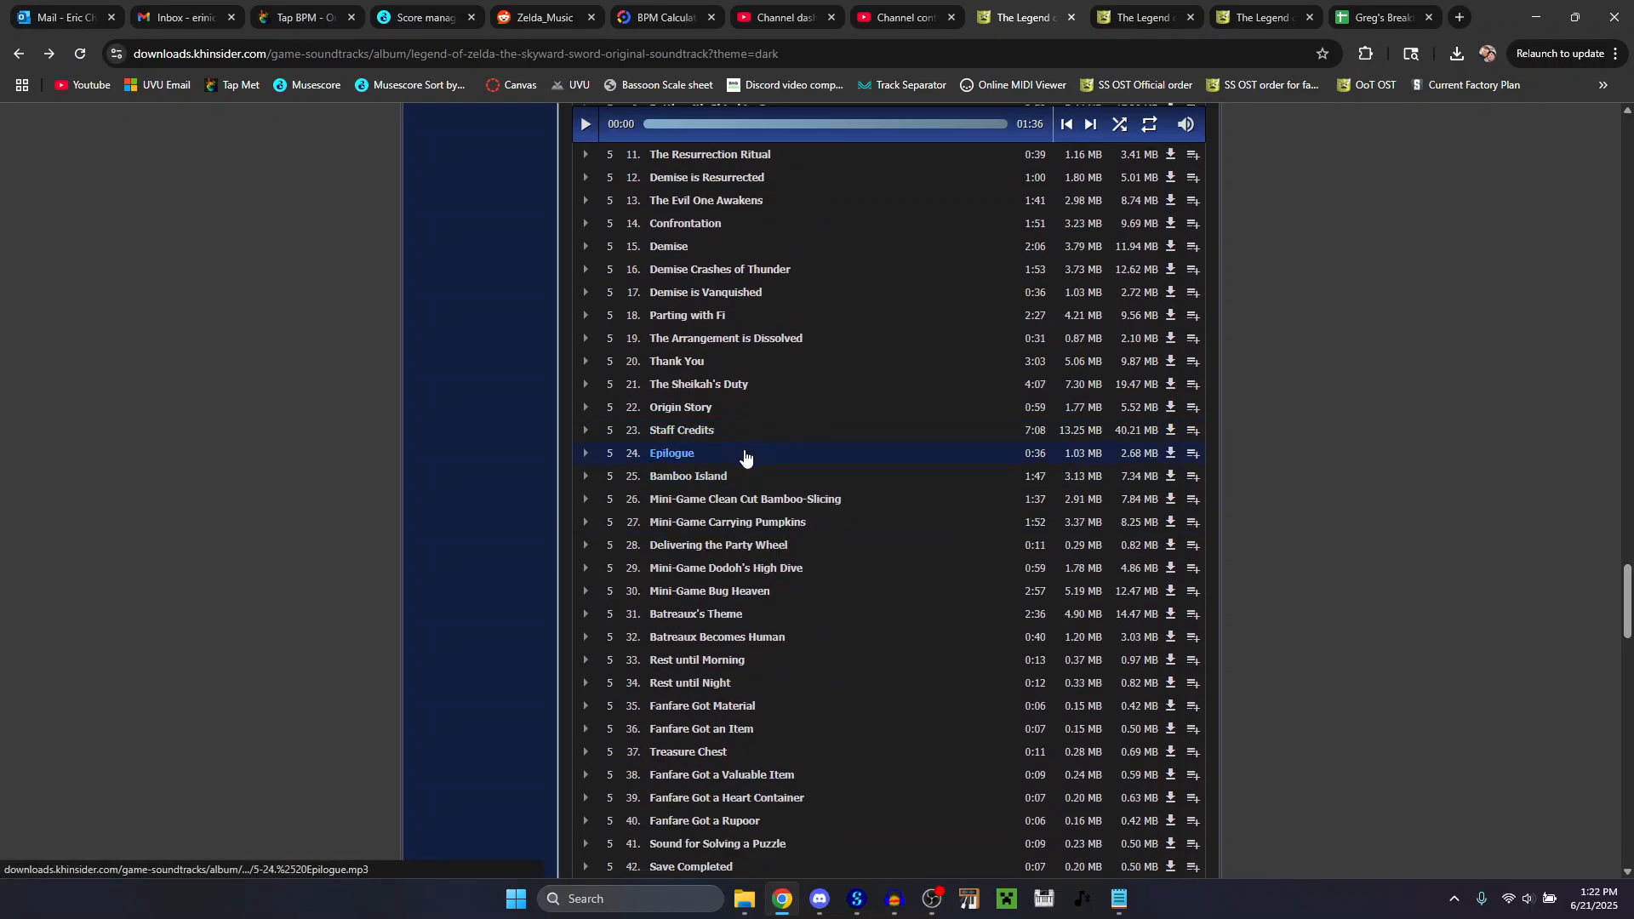
{"action": "left_click", "coordinate": [421, 17]}
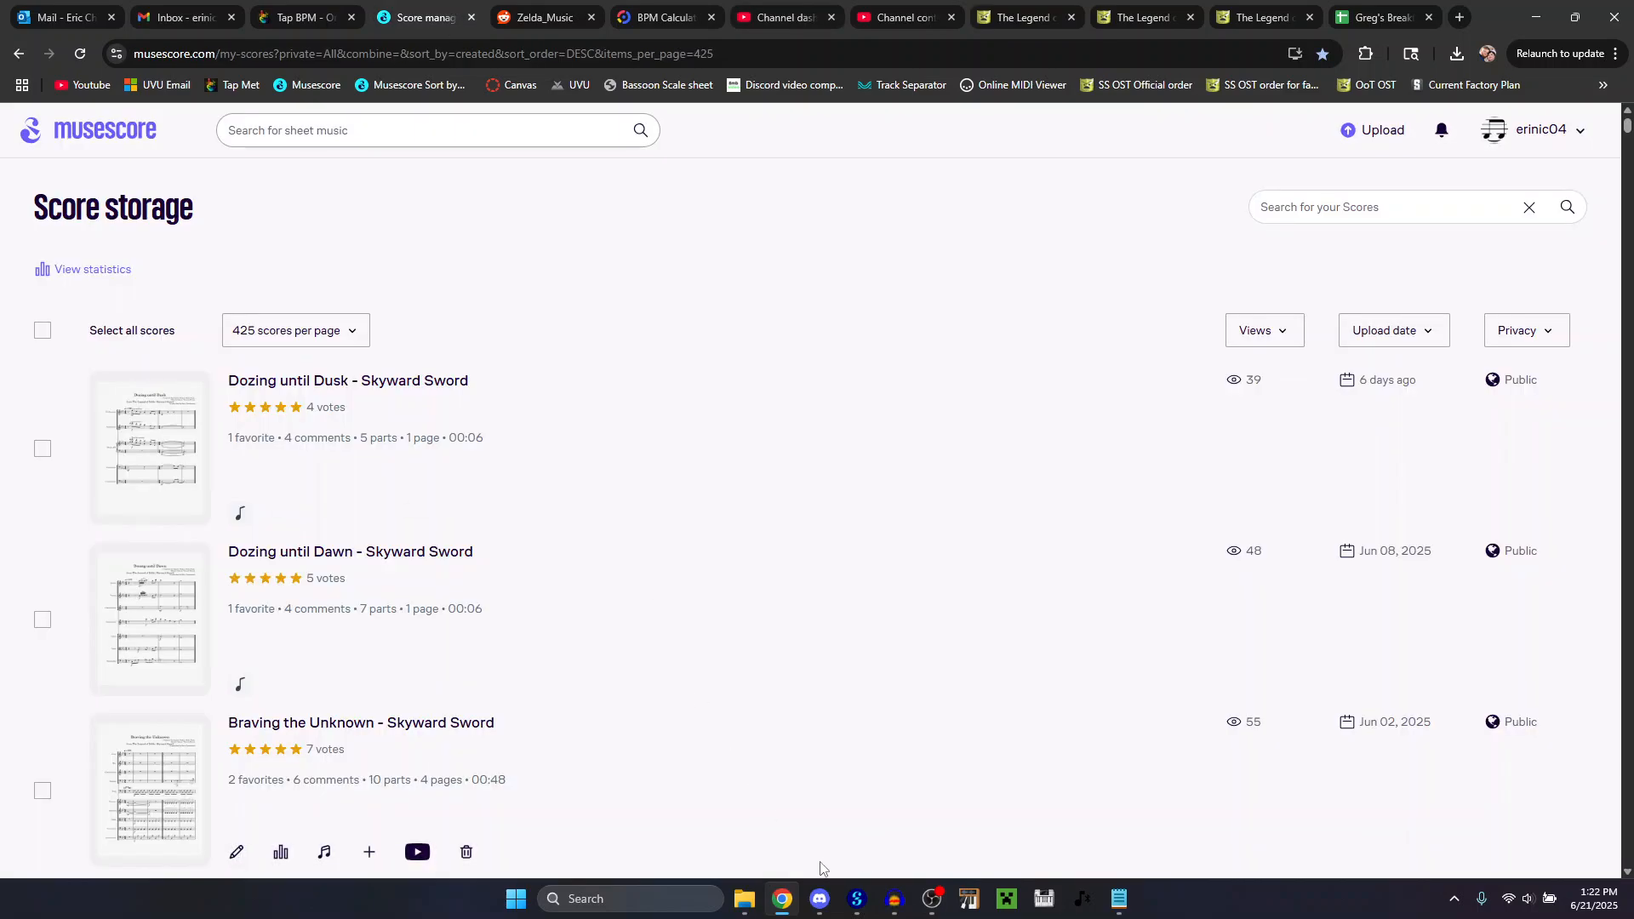
Bring Audacity and MuseScore back to the front and play the 5-35 Fanfare Got Material recording.
{"action": "left_click", "coordinate": [899, 899]}
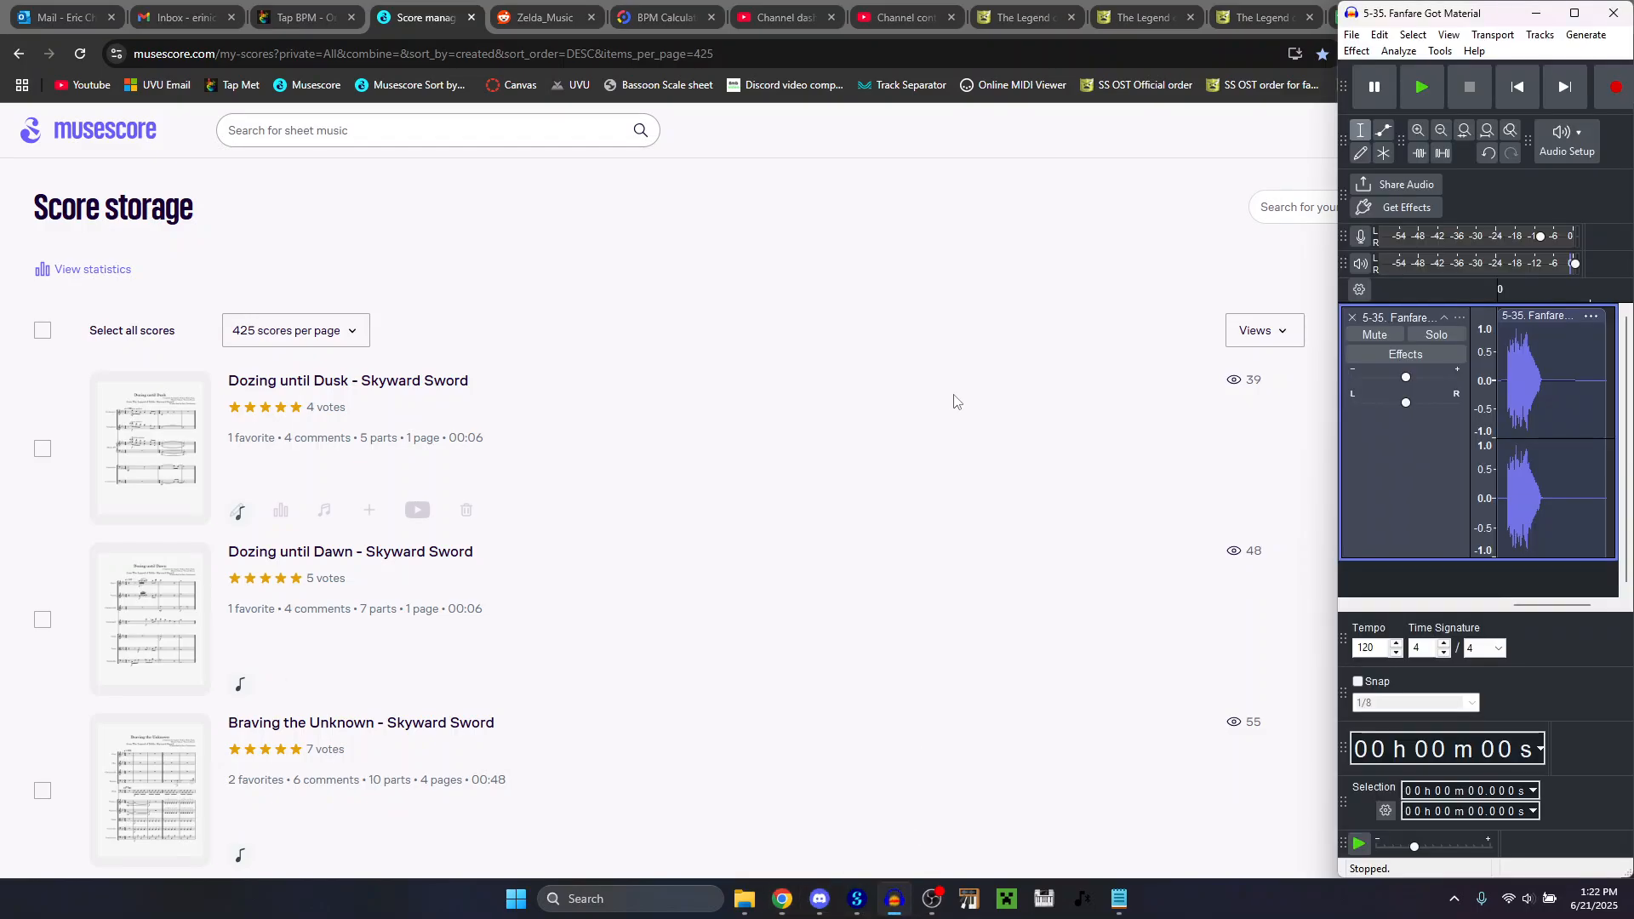
{"action": "left_click", "coordinate": [868, 915]}
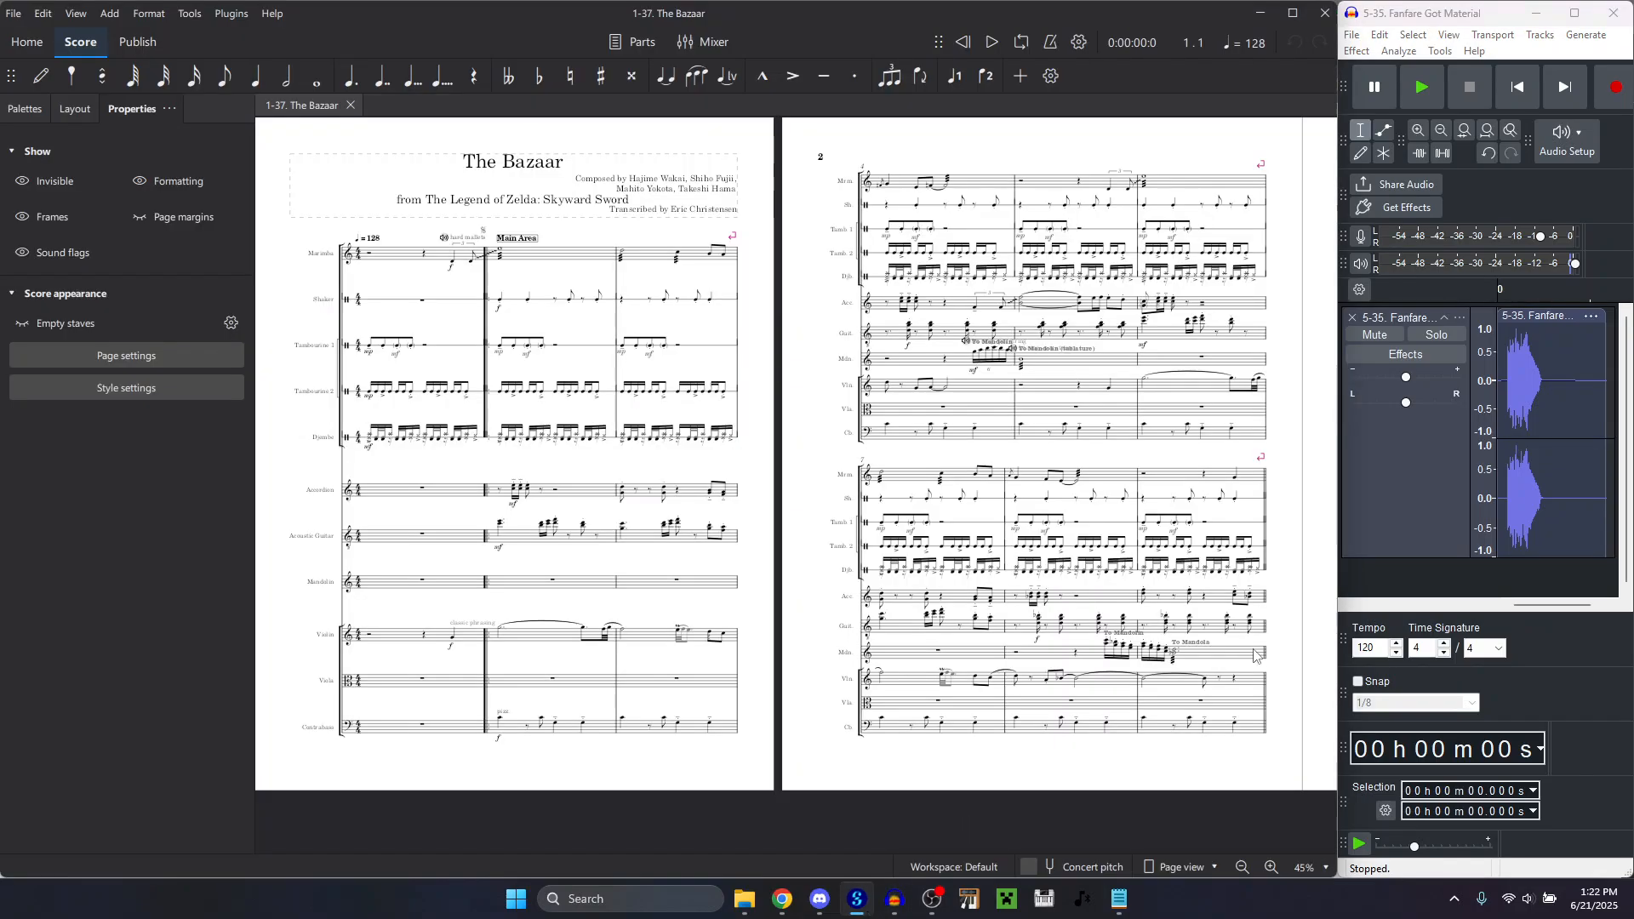
{"action": "left_click", "coordinate": [1551, 660]}
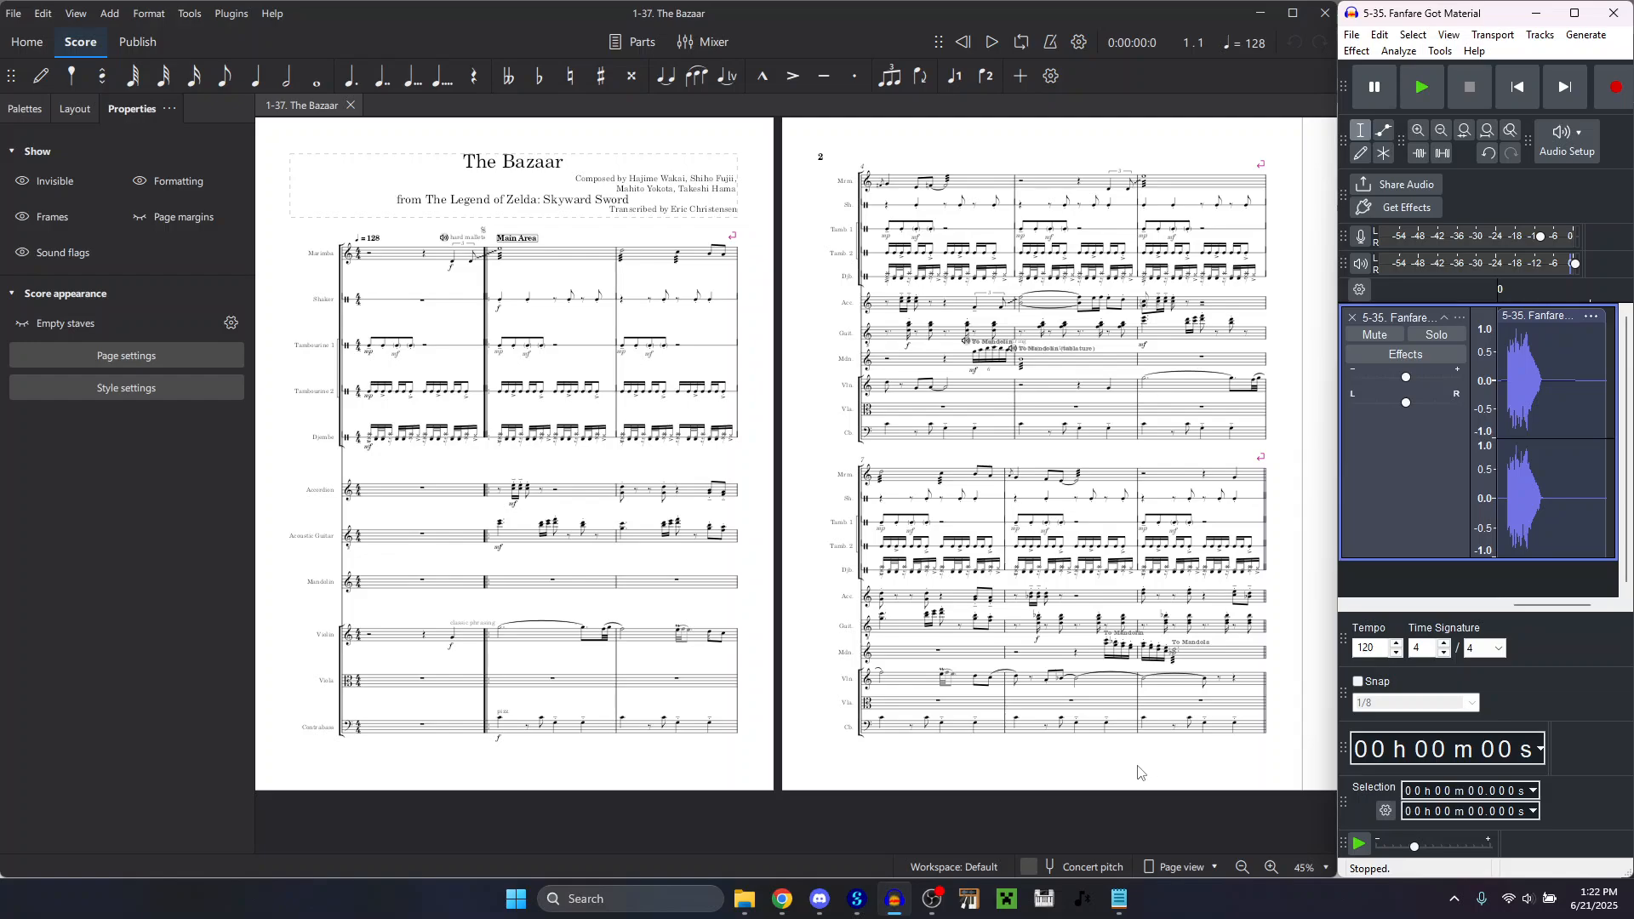
{"action": "key", "text": "space"}
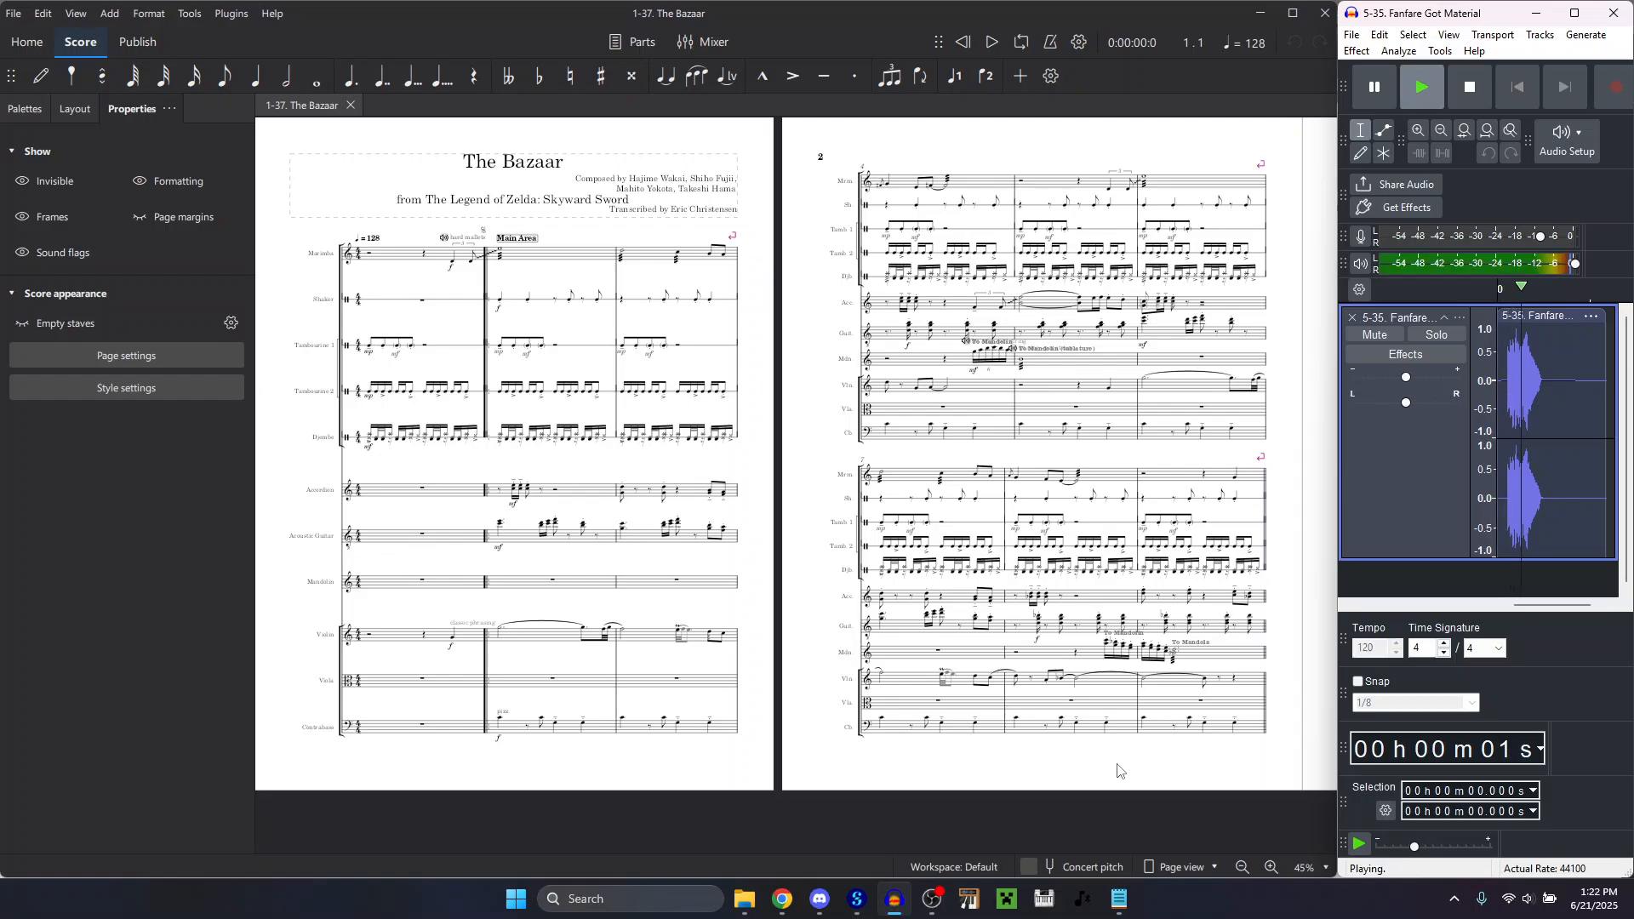
{"action": "key", "text": "space"}
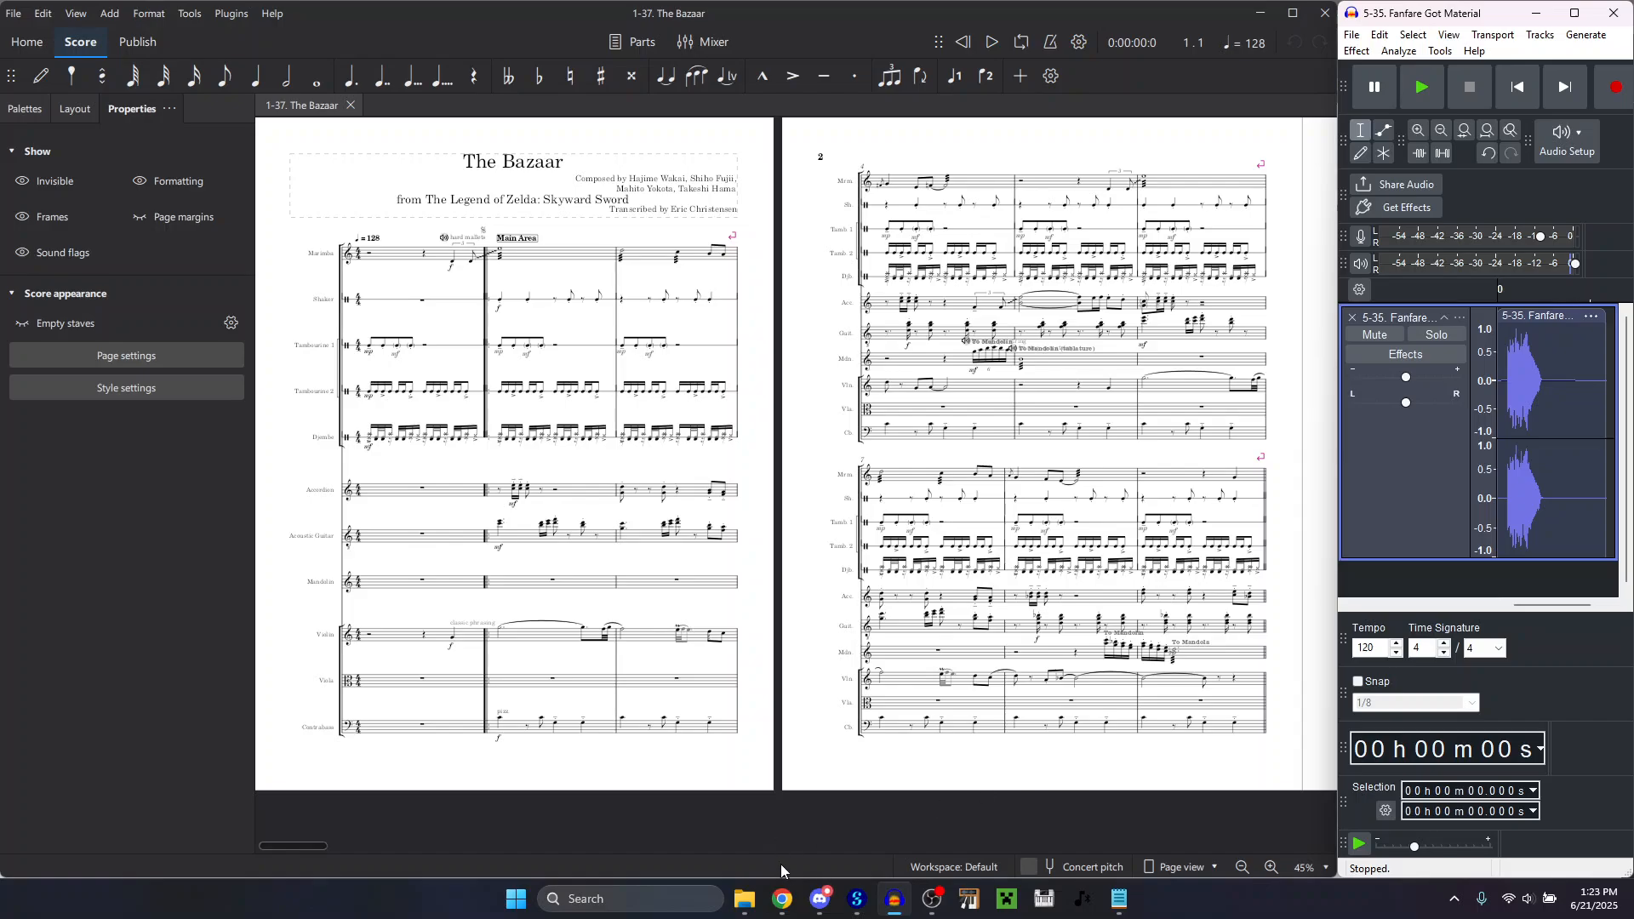
Open the score 2-11. Rupee Get.mscz from the Twilight Princess folder in a new File Explorer tab.
{"action": "left_click", "coordinate": [745, 898]}
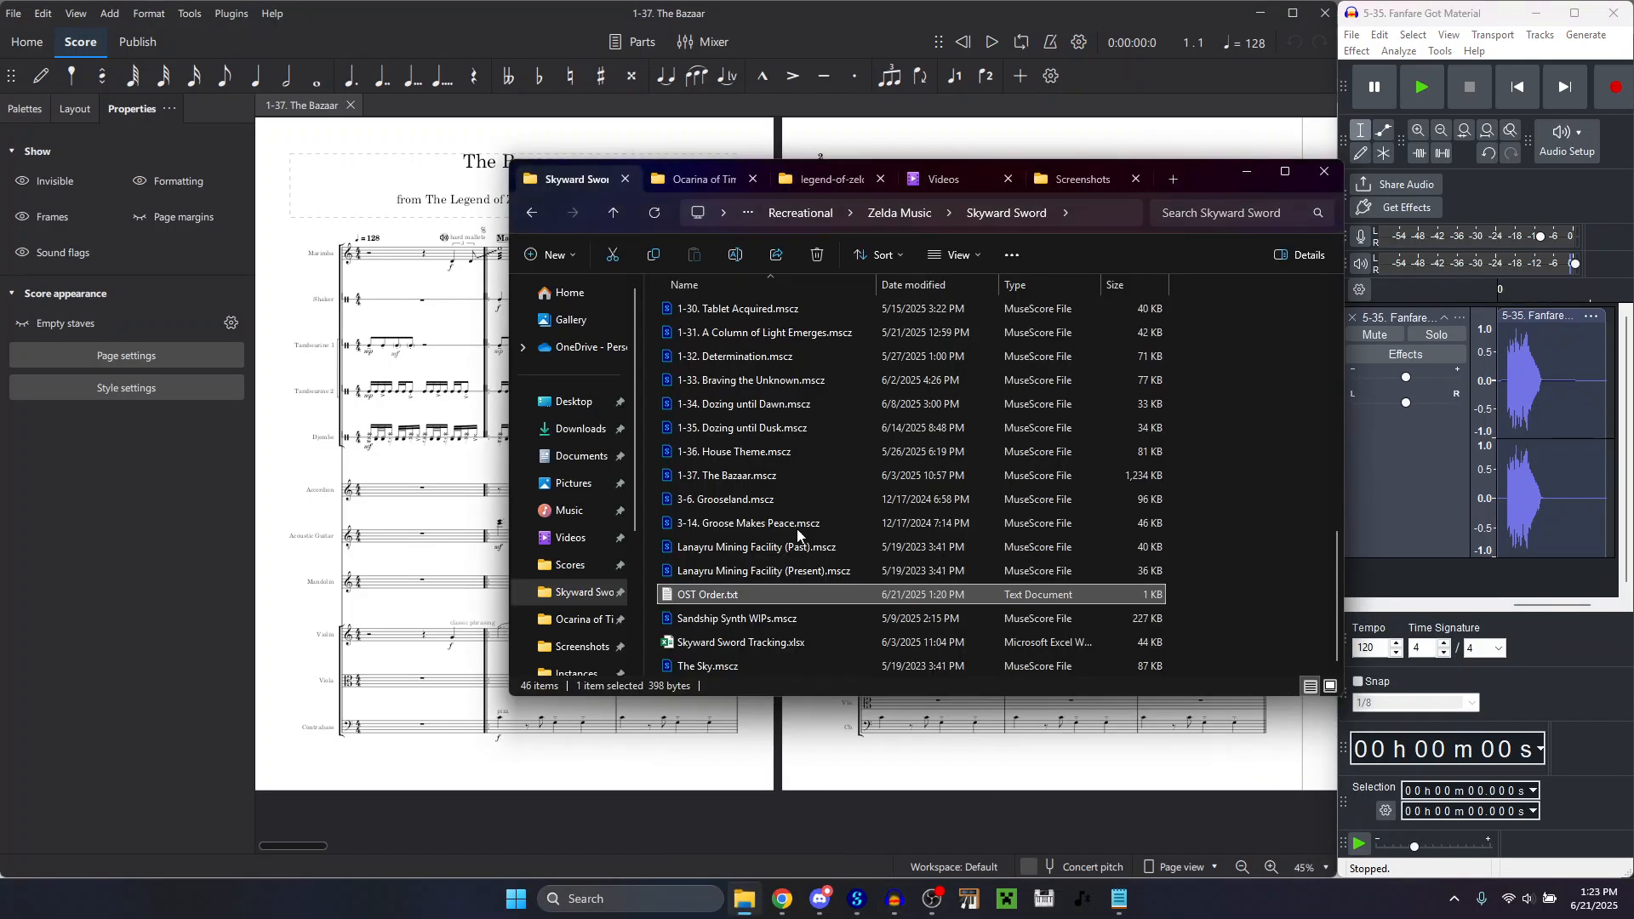
{"action": "left_click", "coordinate": [1172, 180]}
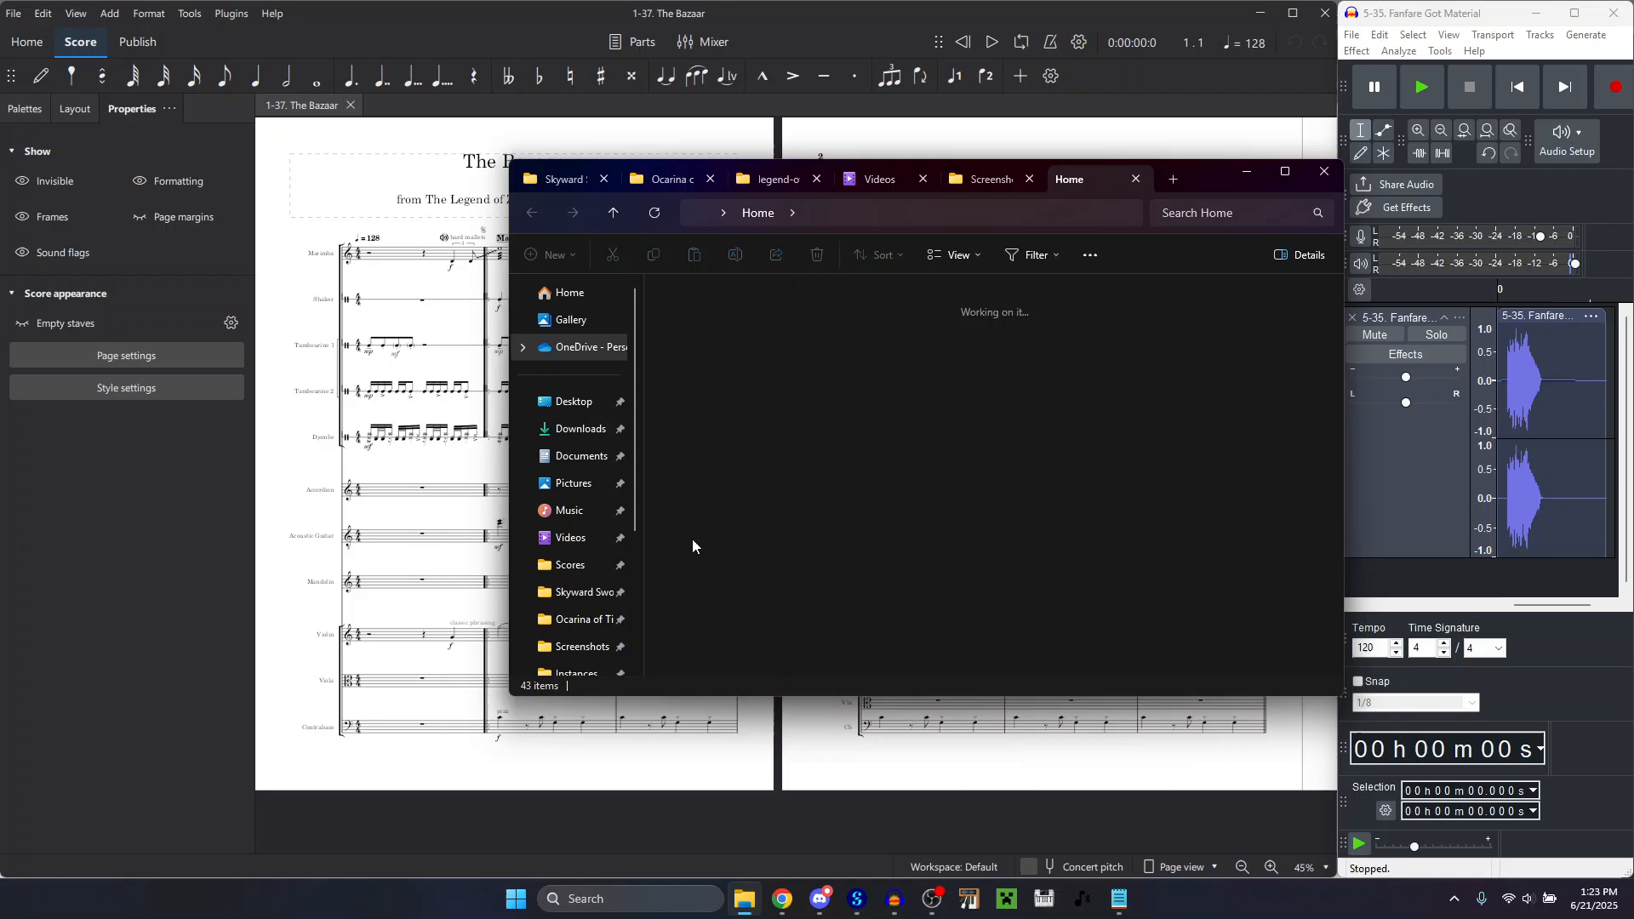
{"action": "left_click", "coordinate": [595, 596]}
{"action": "left_click", "coordinate": [919, 220]}
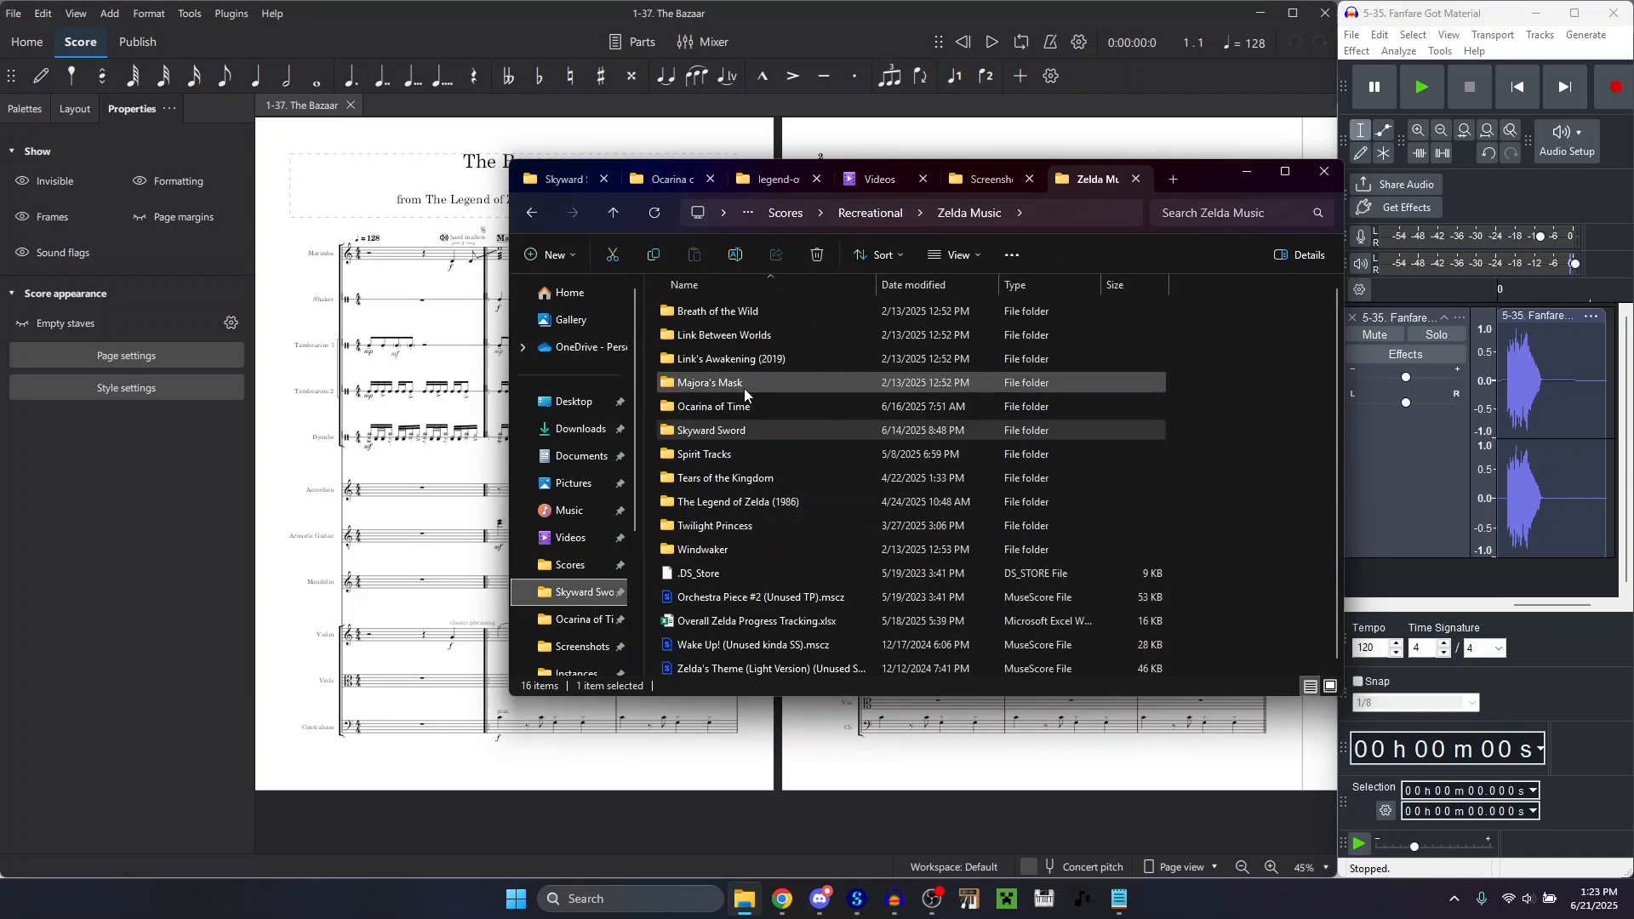
{"action": "double_click", "coordinate": [753, 526]}
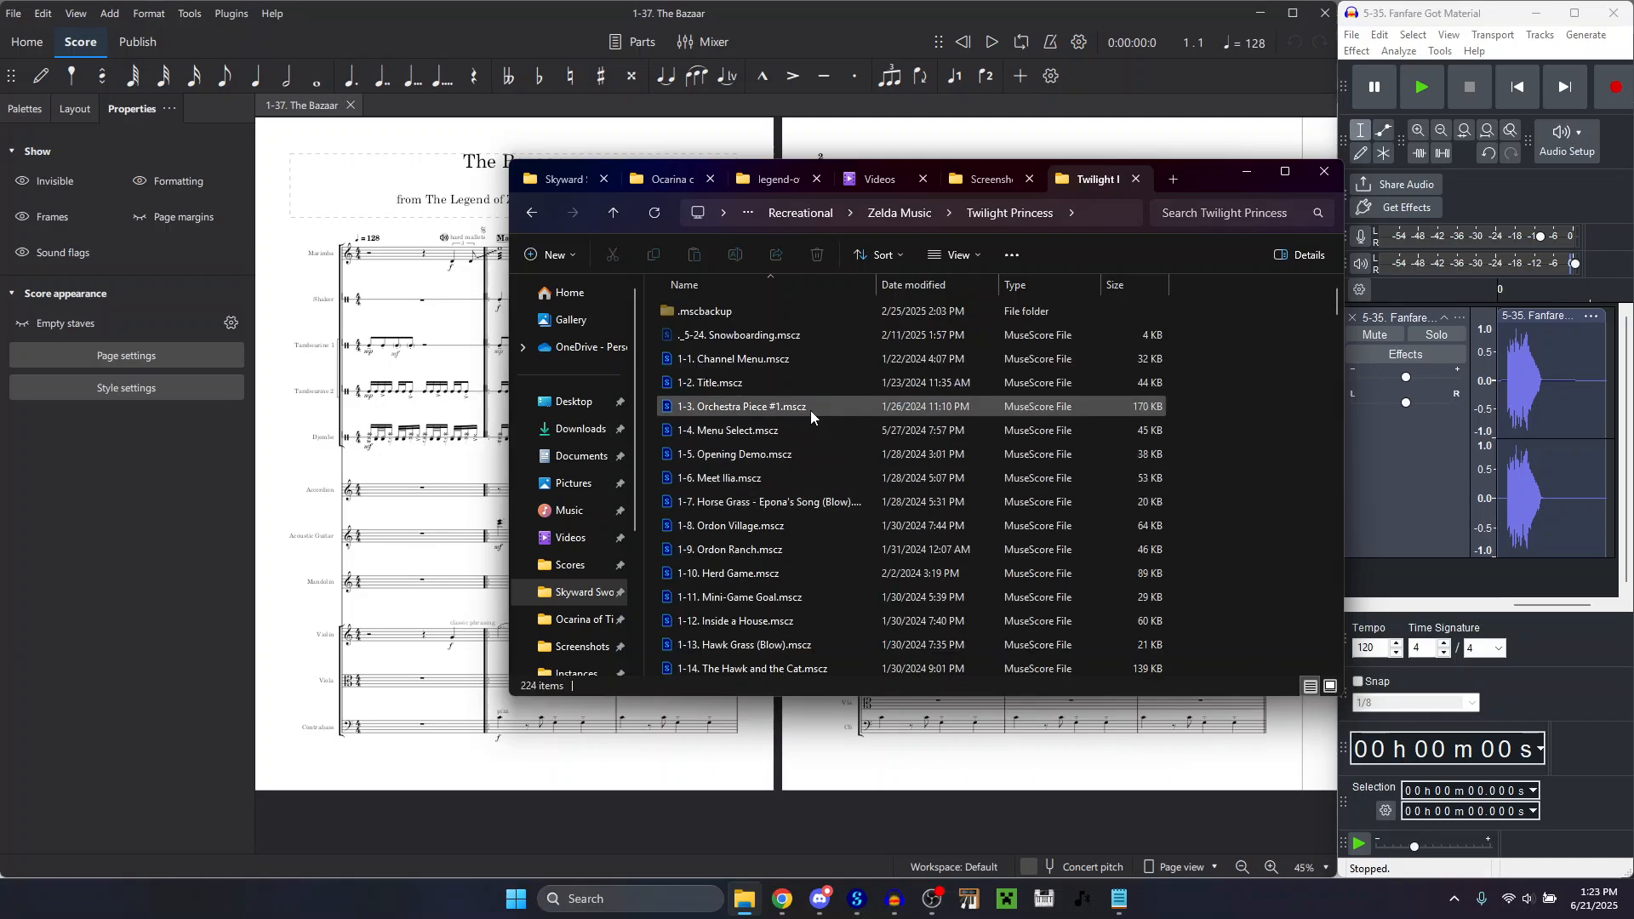
{"action": "scroll", "coordinate": [810, 410], "scroll_direction": "down", "scroll_amount": 7}
{"action": "scroll", "coordinate": [810, 410], "scroll_direction": "down", "scroll_amount": 5}
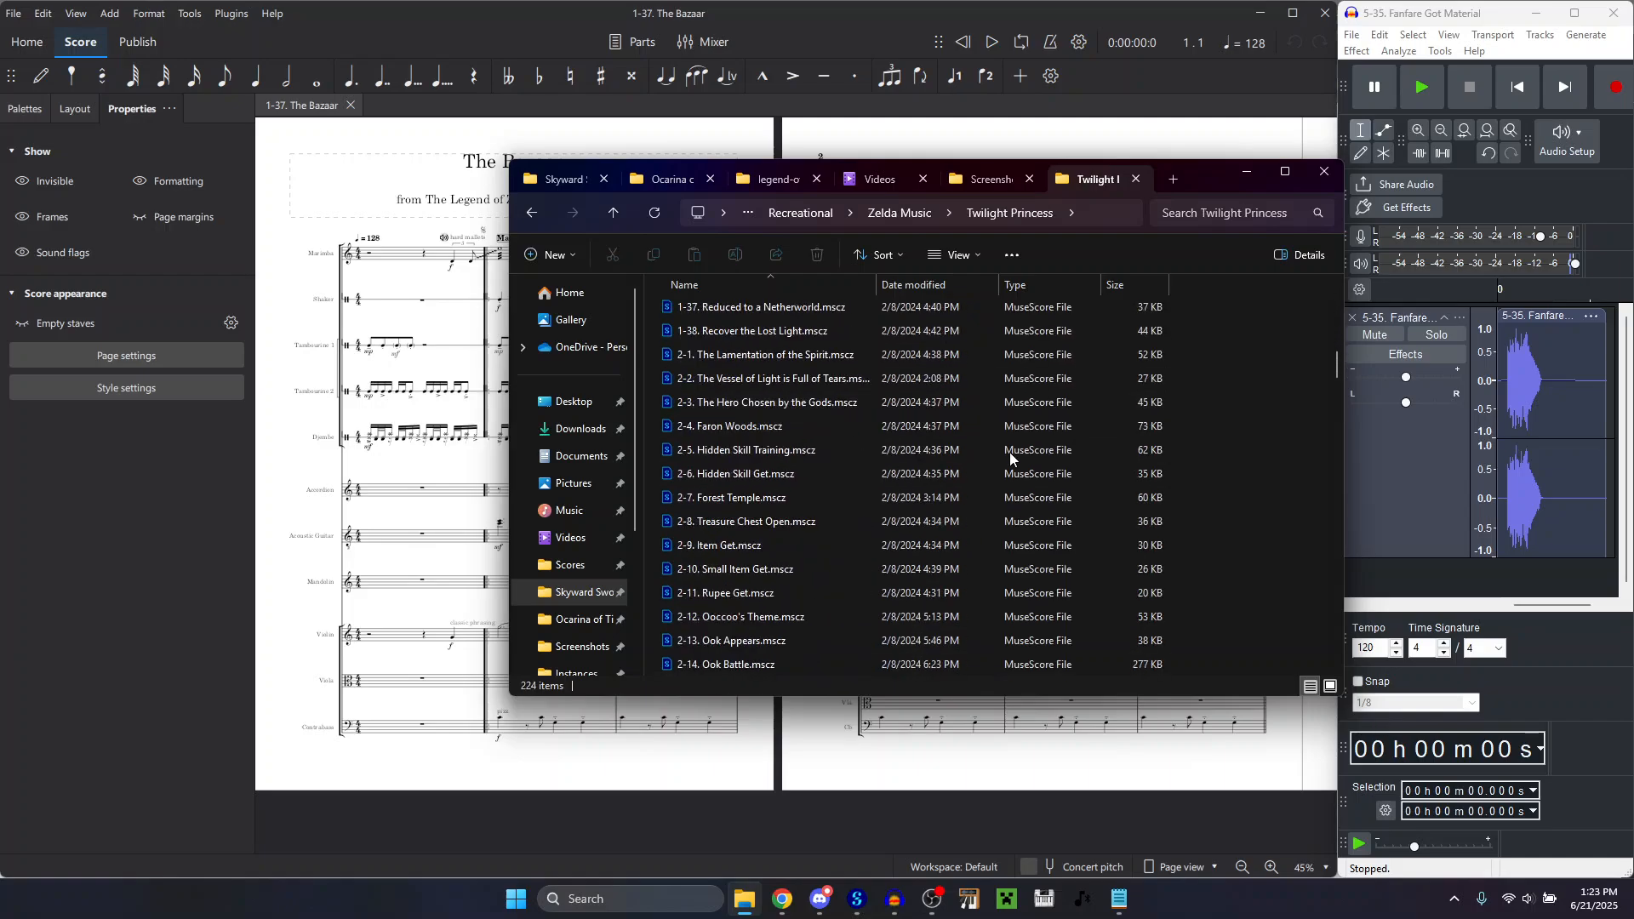
{"action": "left_click", "coordinate": [764, 598]}
{"action": "double_click", "coordinate": [764, 597]}
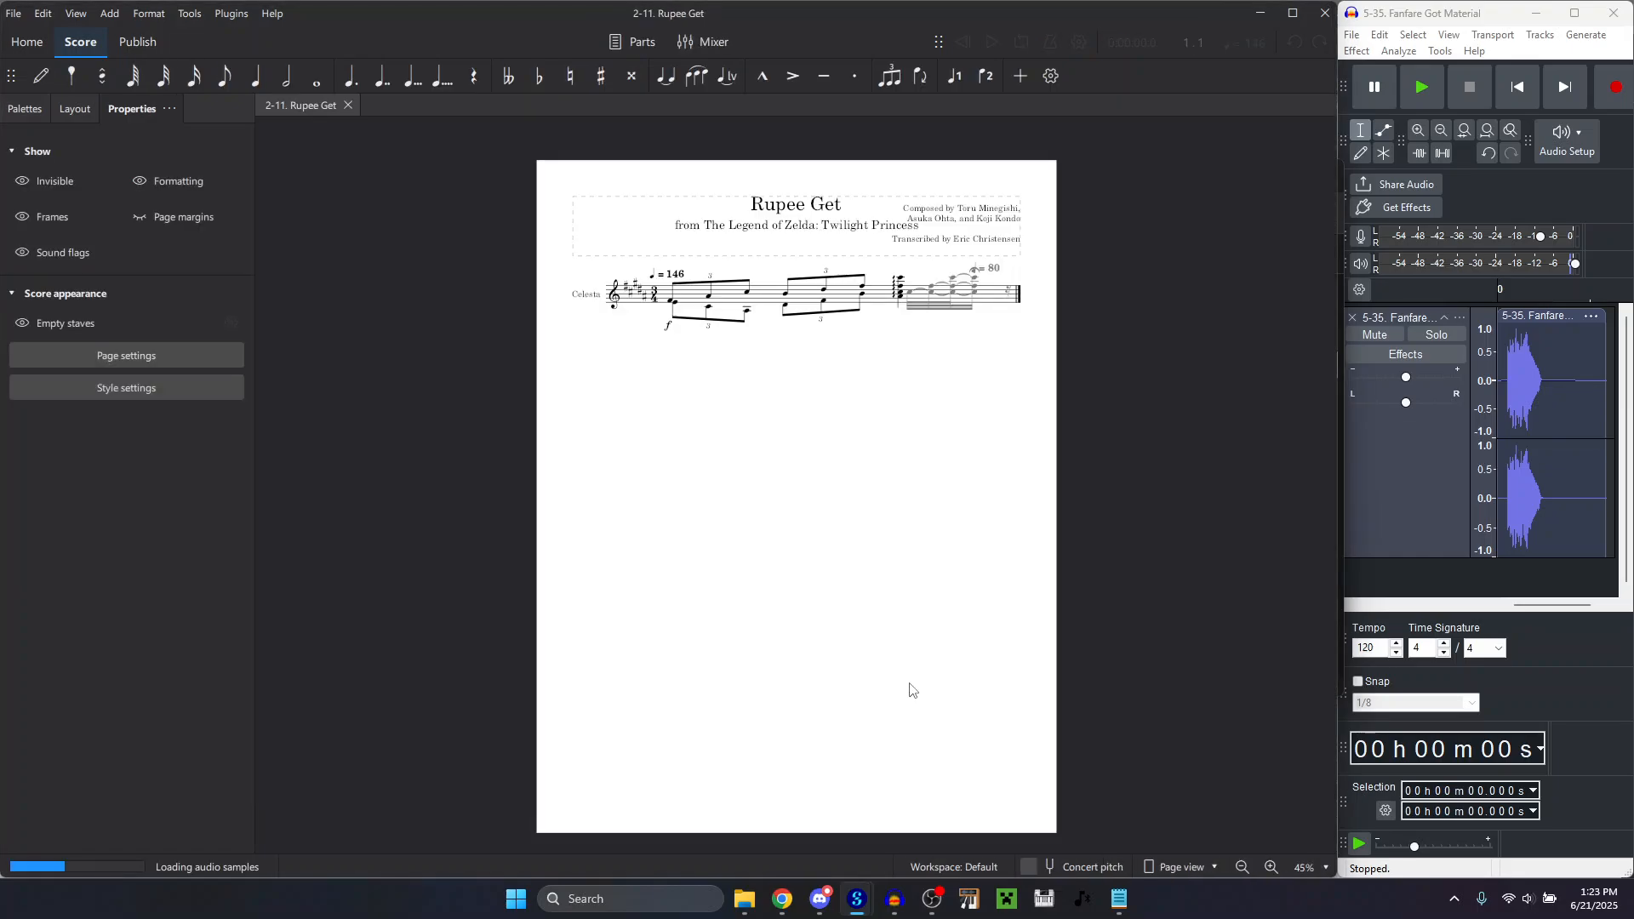
Play the Rupee Get score and the Fanfare Got Material recording one after the other to compare them.
{"action": "key", "text": "space"}
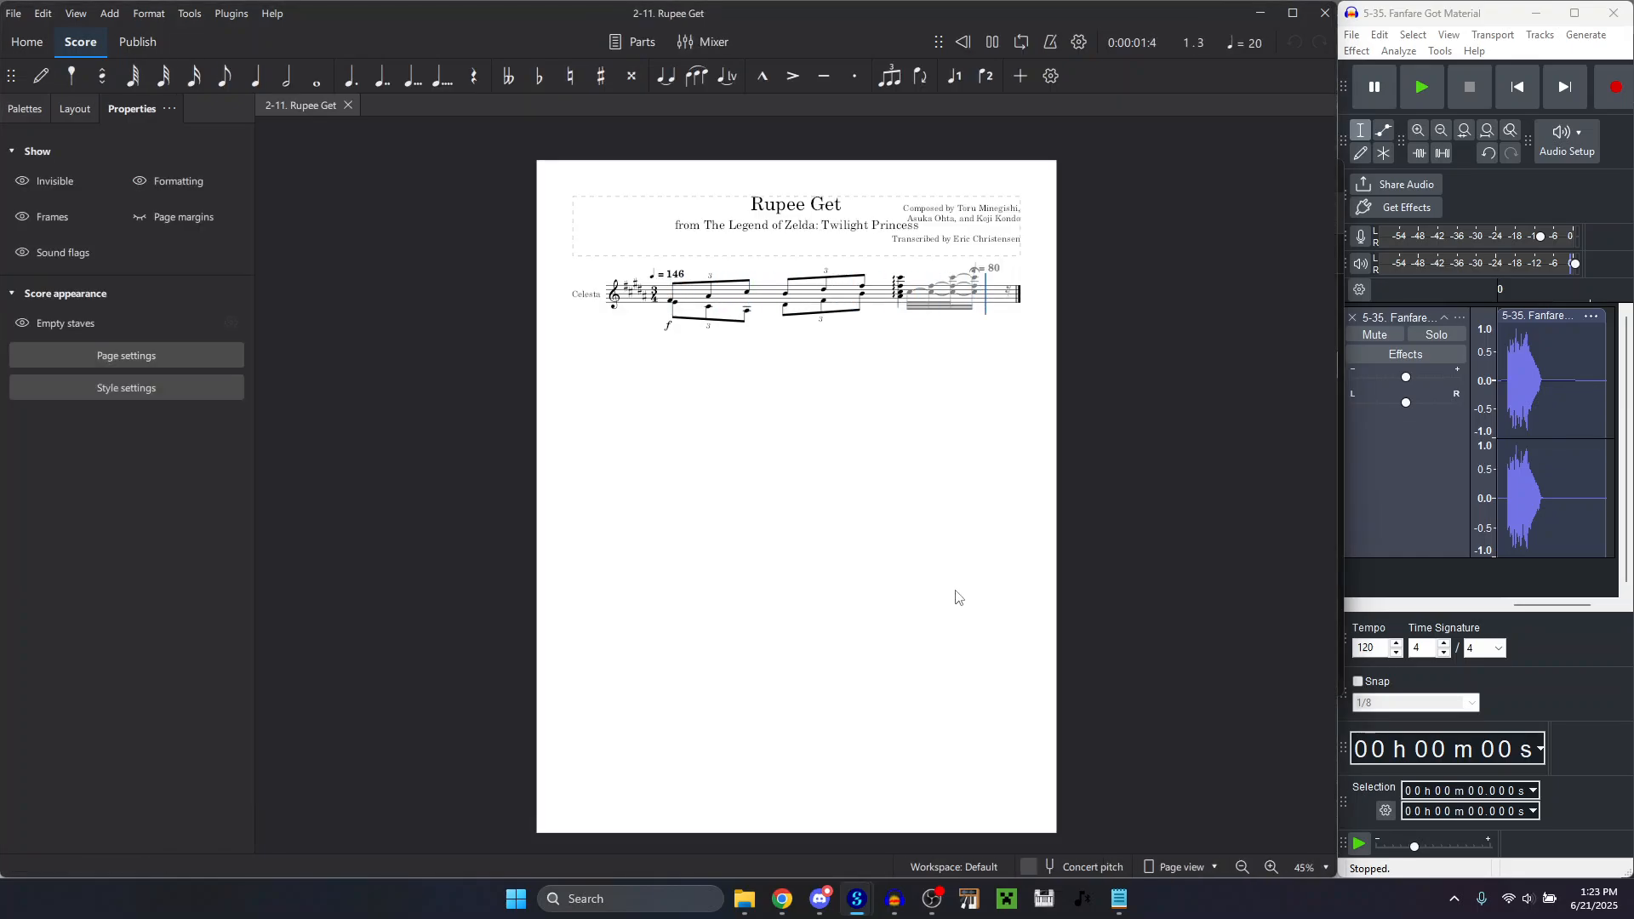
{"action": "left_click", "coordinate": [1562, 652]}
{"action": "key", "text": "space"}
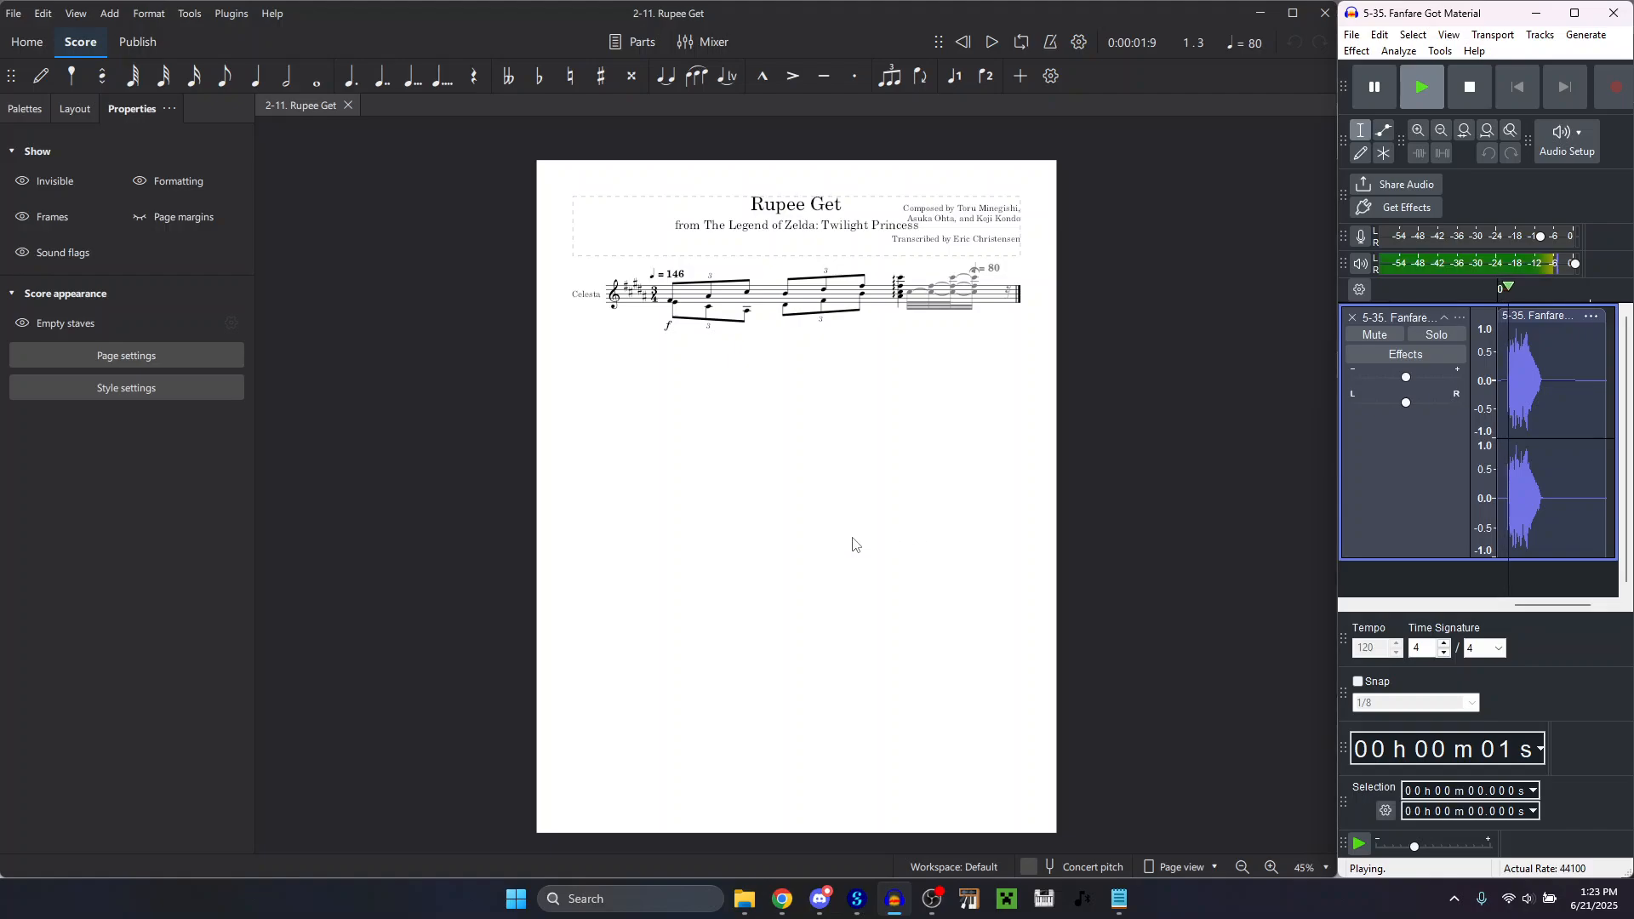
{"action": "key", "text": "space"}
{"action": "left_click", "coordinate": [844, 471]}
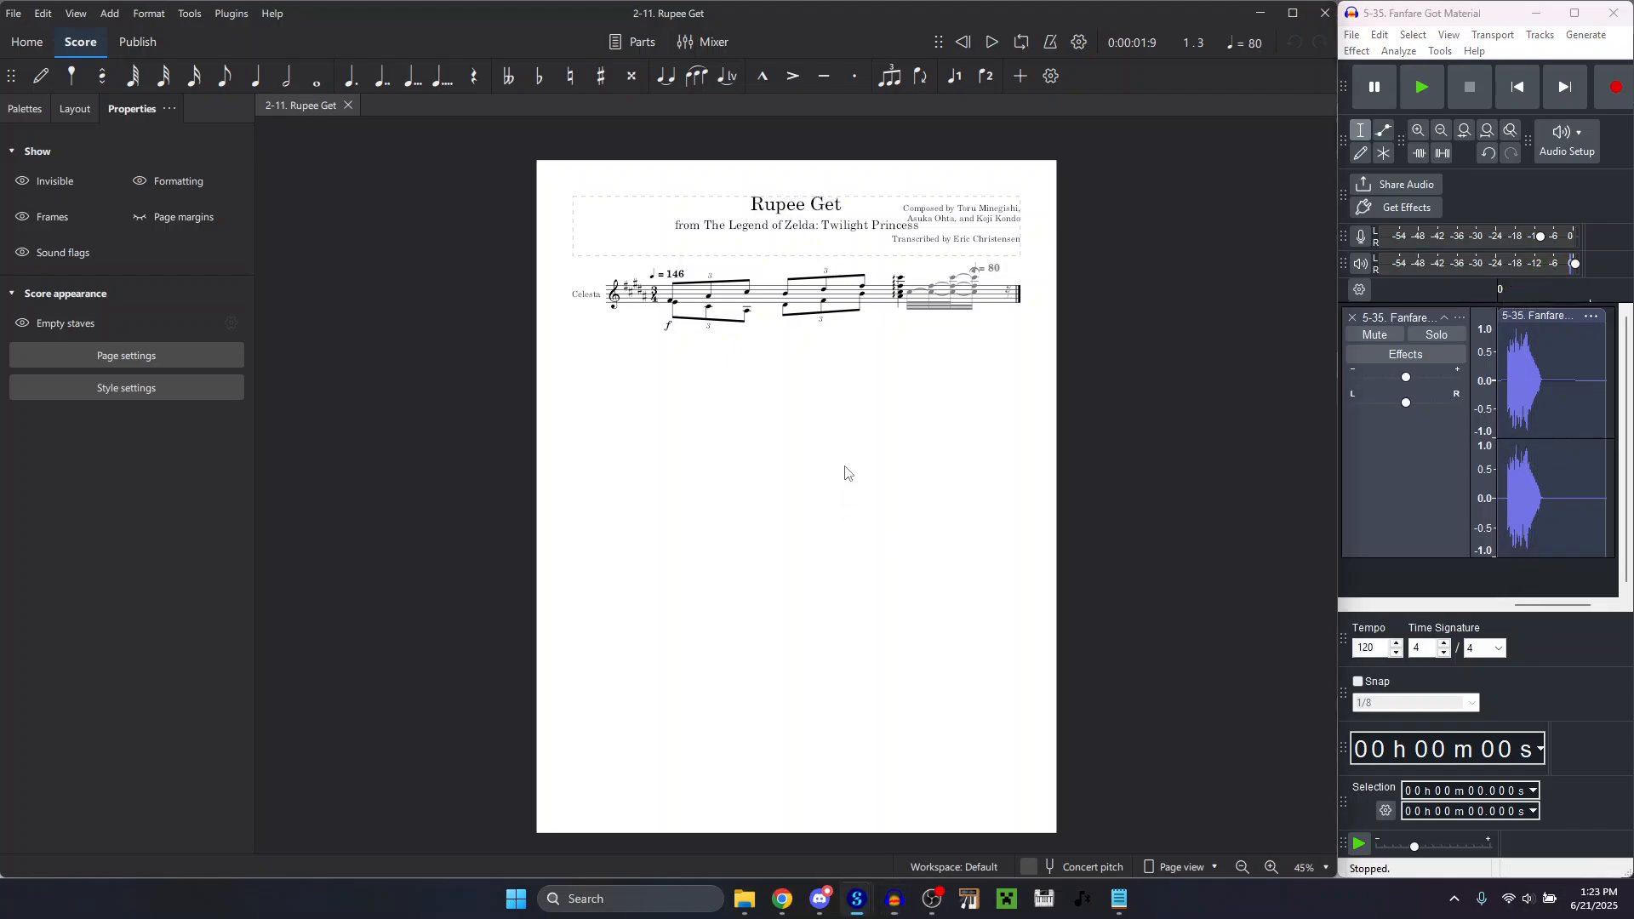
Rewind the Rupee Get score and compare it by ear with the fanfare recording once more.
{"action": "key", "text": "space"}
{"action": "left_click", "coordinate": [961, 43]}
{"action": "key", "text": "F10"}
{"action": "key", "text": "F10"}
{"action": "left_click", "coordinate": [966, 46]}
{"action": "left_click", "coordinate": [1572, 705]}
{"action": "key", "text": "space"}
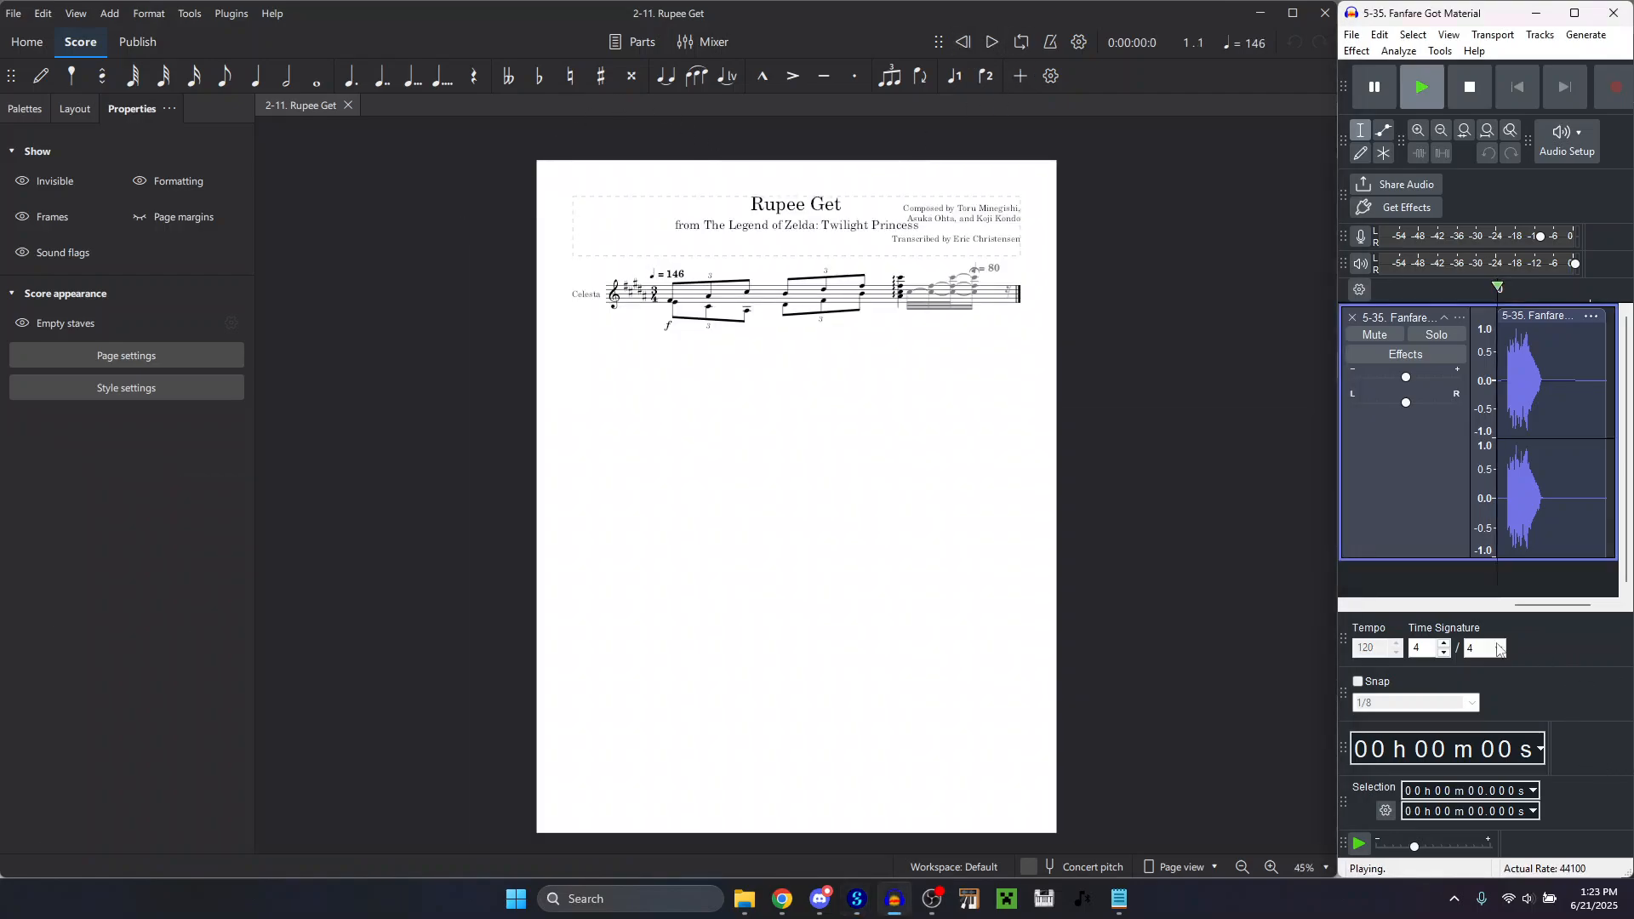
{"action": "key", "text": "space"}
{"action": "left_click", "coordinate": [911, 507]}
{"action": "key", "text": "space"}
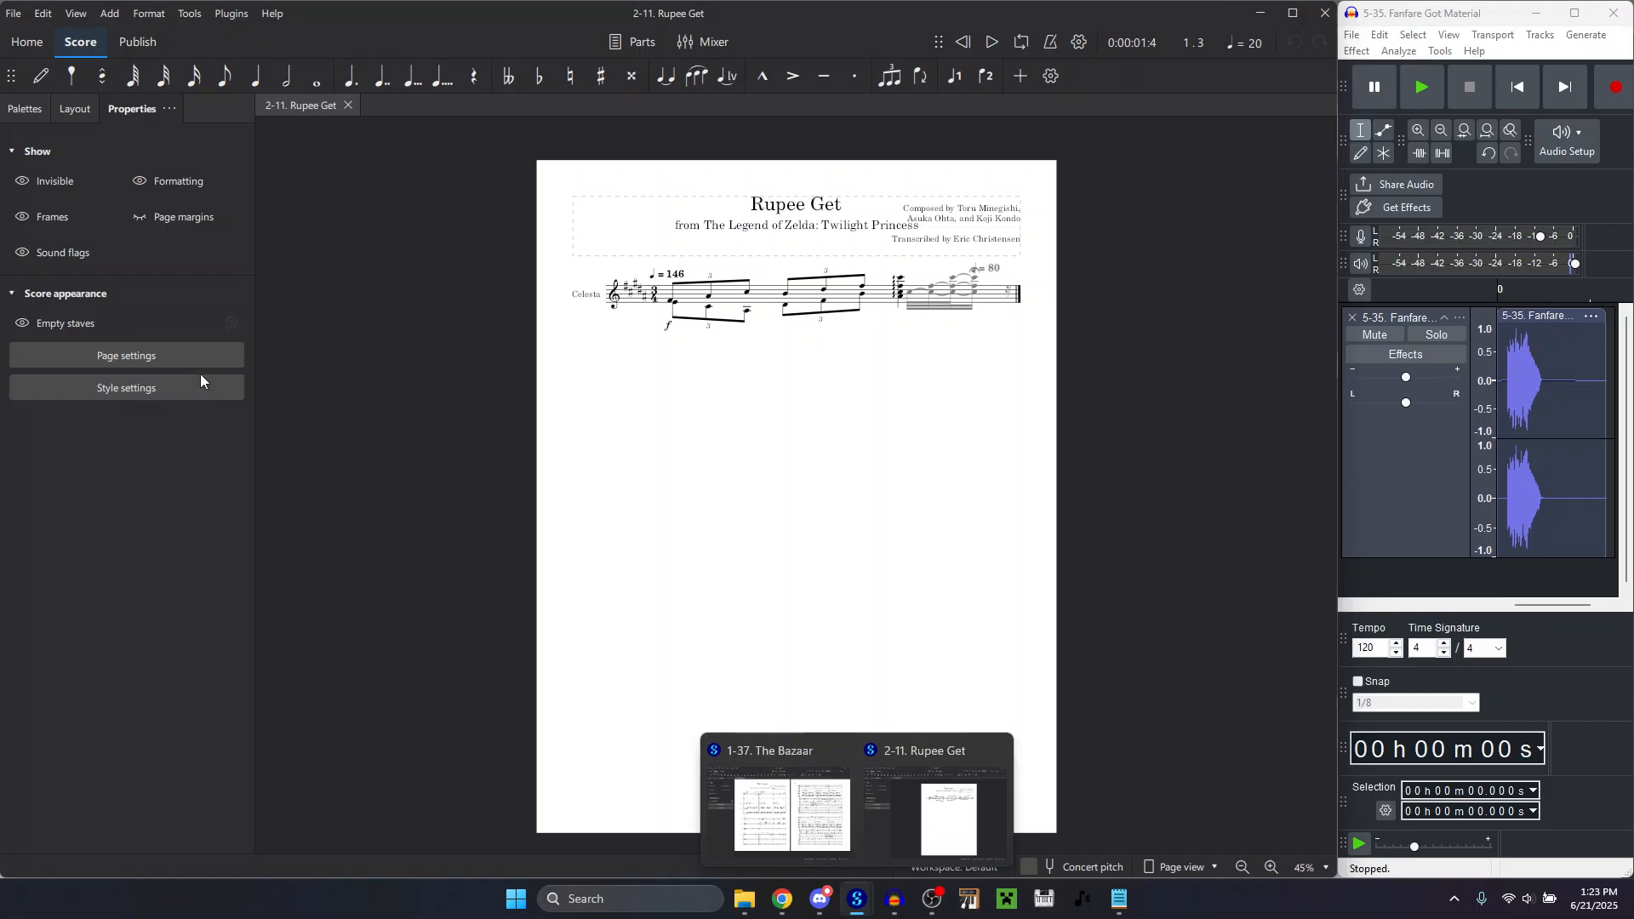
Start creating a new score in MuseScore for the fanfare.
{"action": "left_click", "coordinate": [14, 12]}
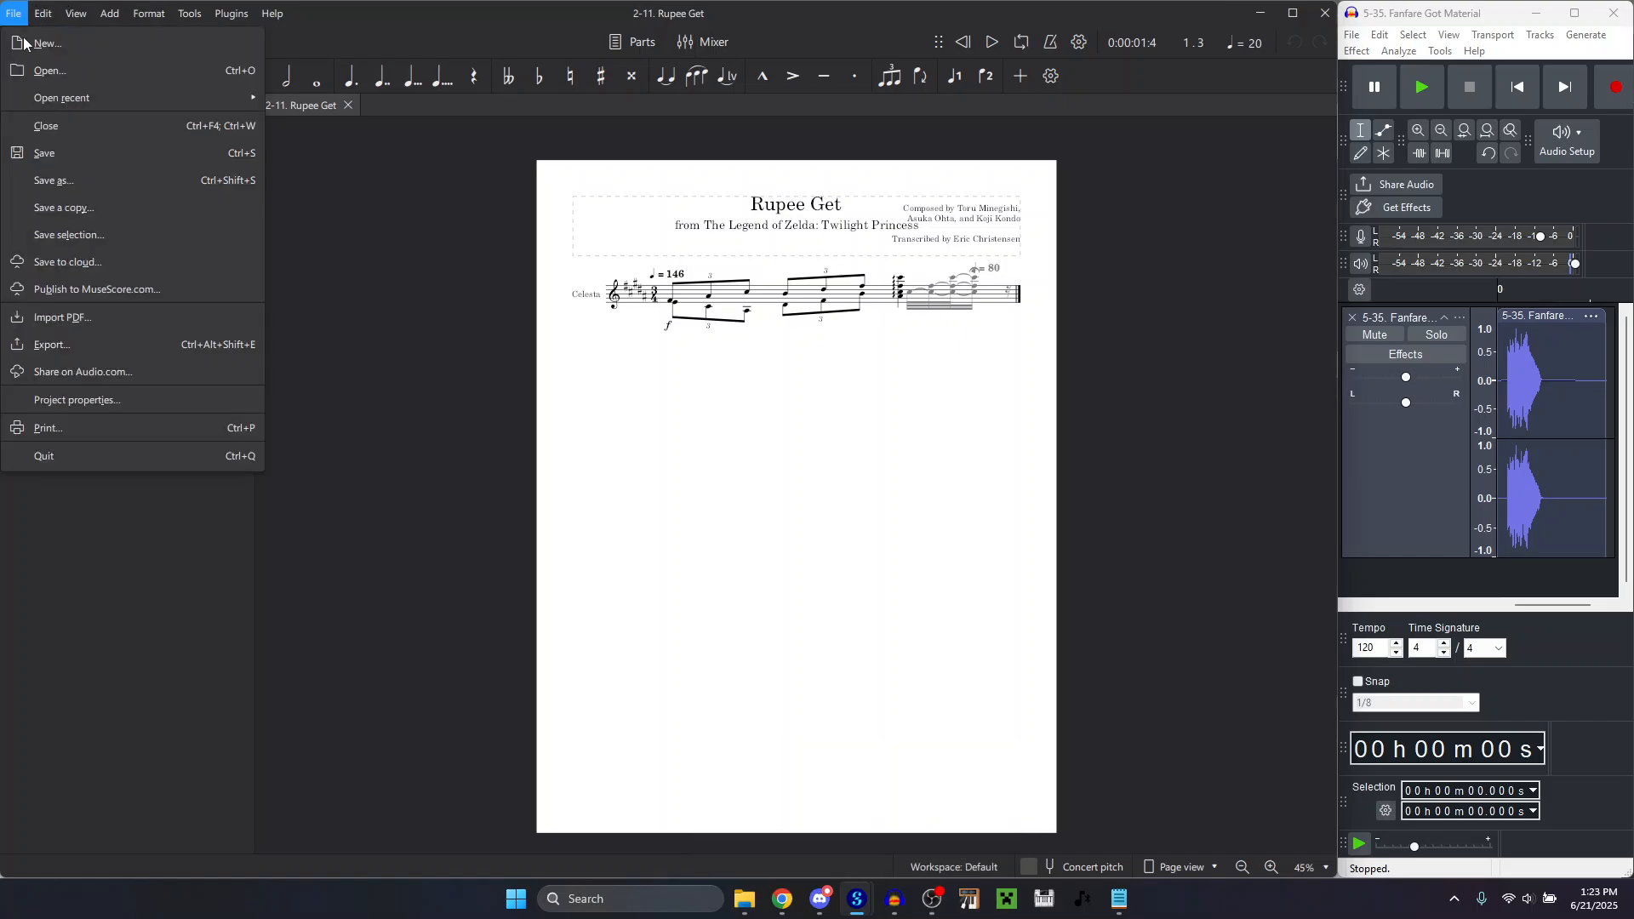
{"action": "left_click", "coordinate": [48, 44]}
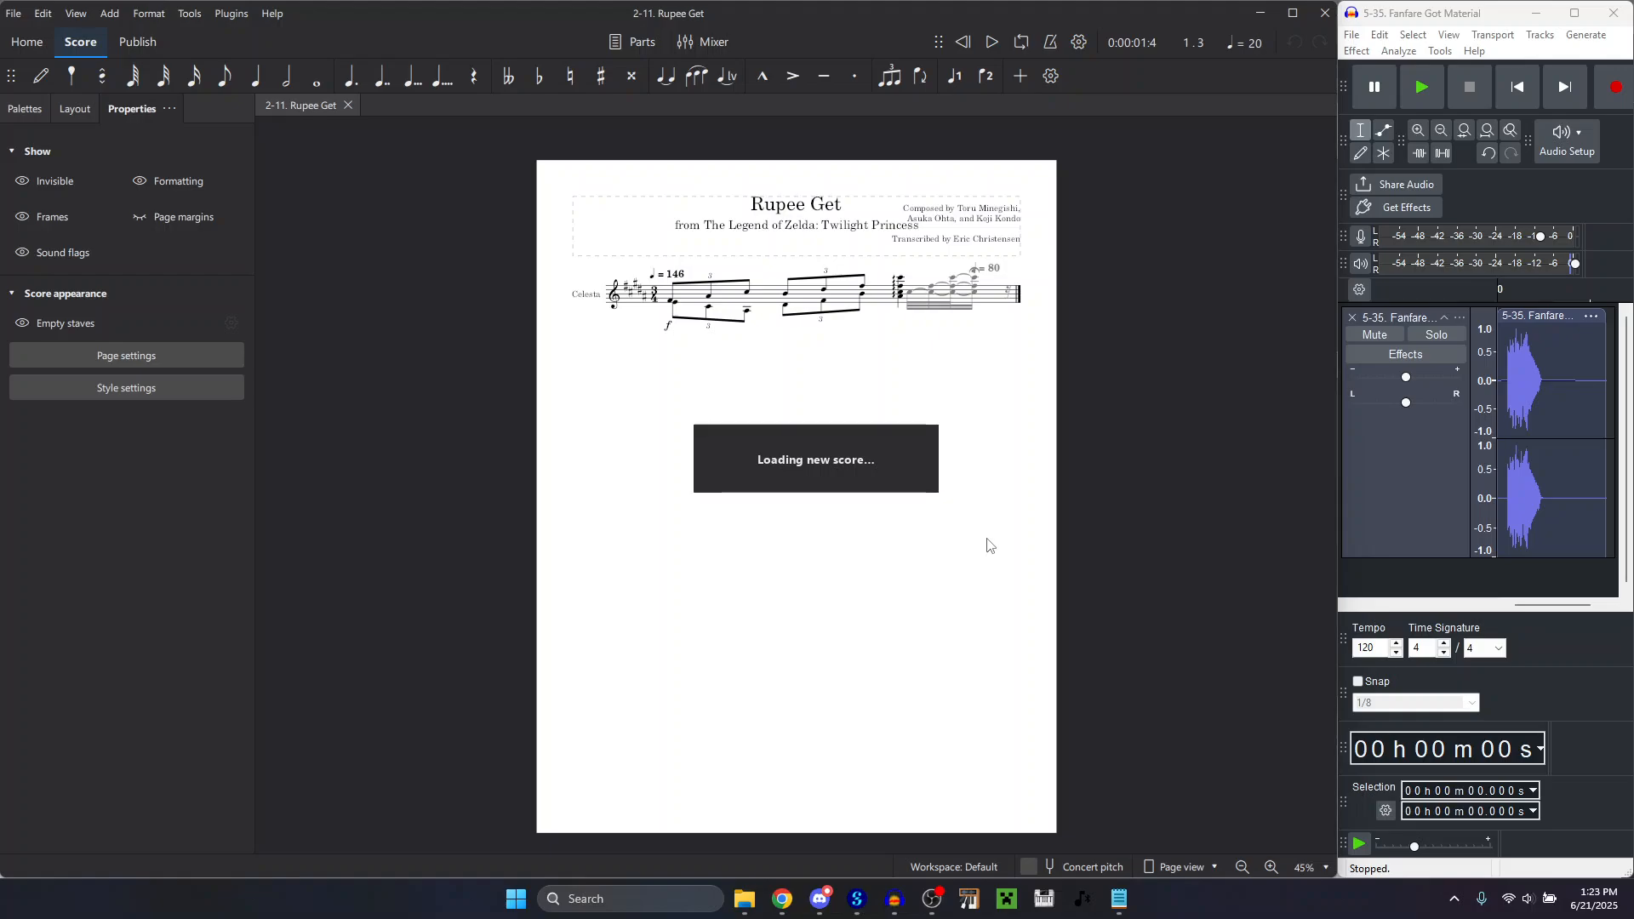
Listen to the Fanfare Got Material recording again in Audacity before choosing instruments.
{"action": "left_click", "coordinate": [1551, 640]}
{"action": "key", "text": "space"}
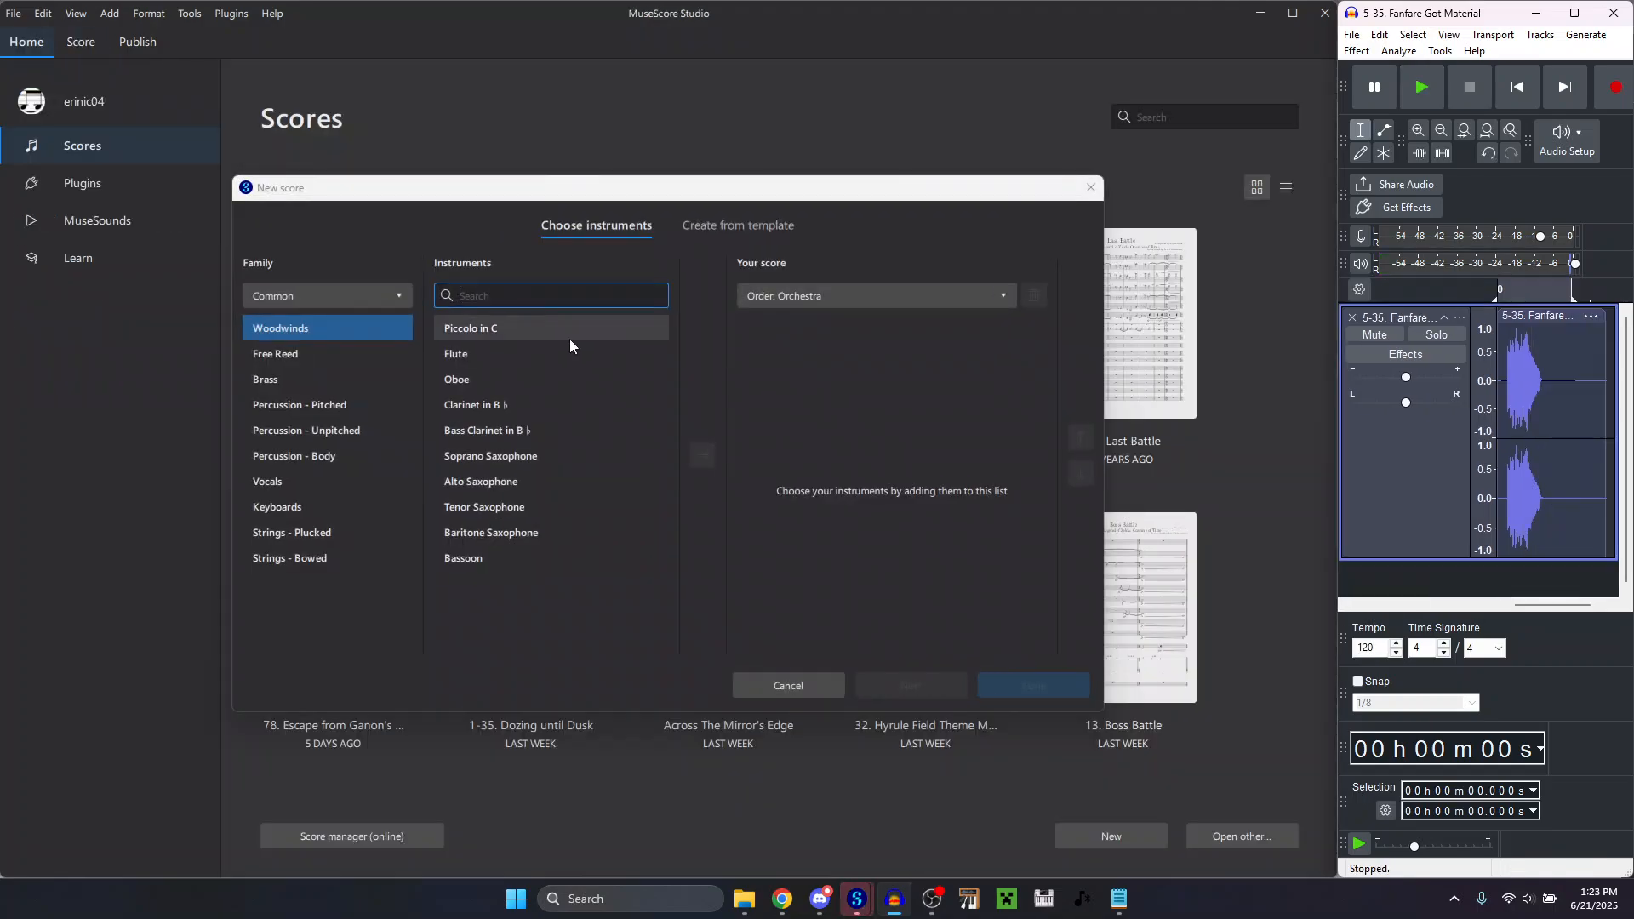
{"action": "left_click", "coordinate": [1494, 468]}
{"action": "key", "text": "space"}
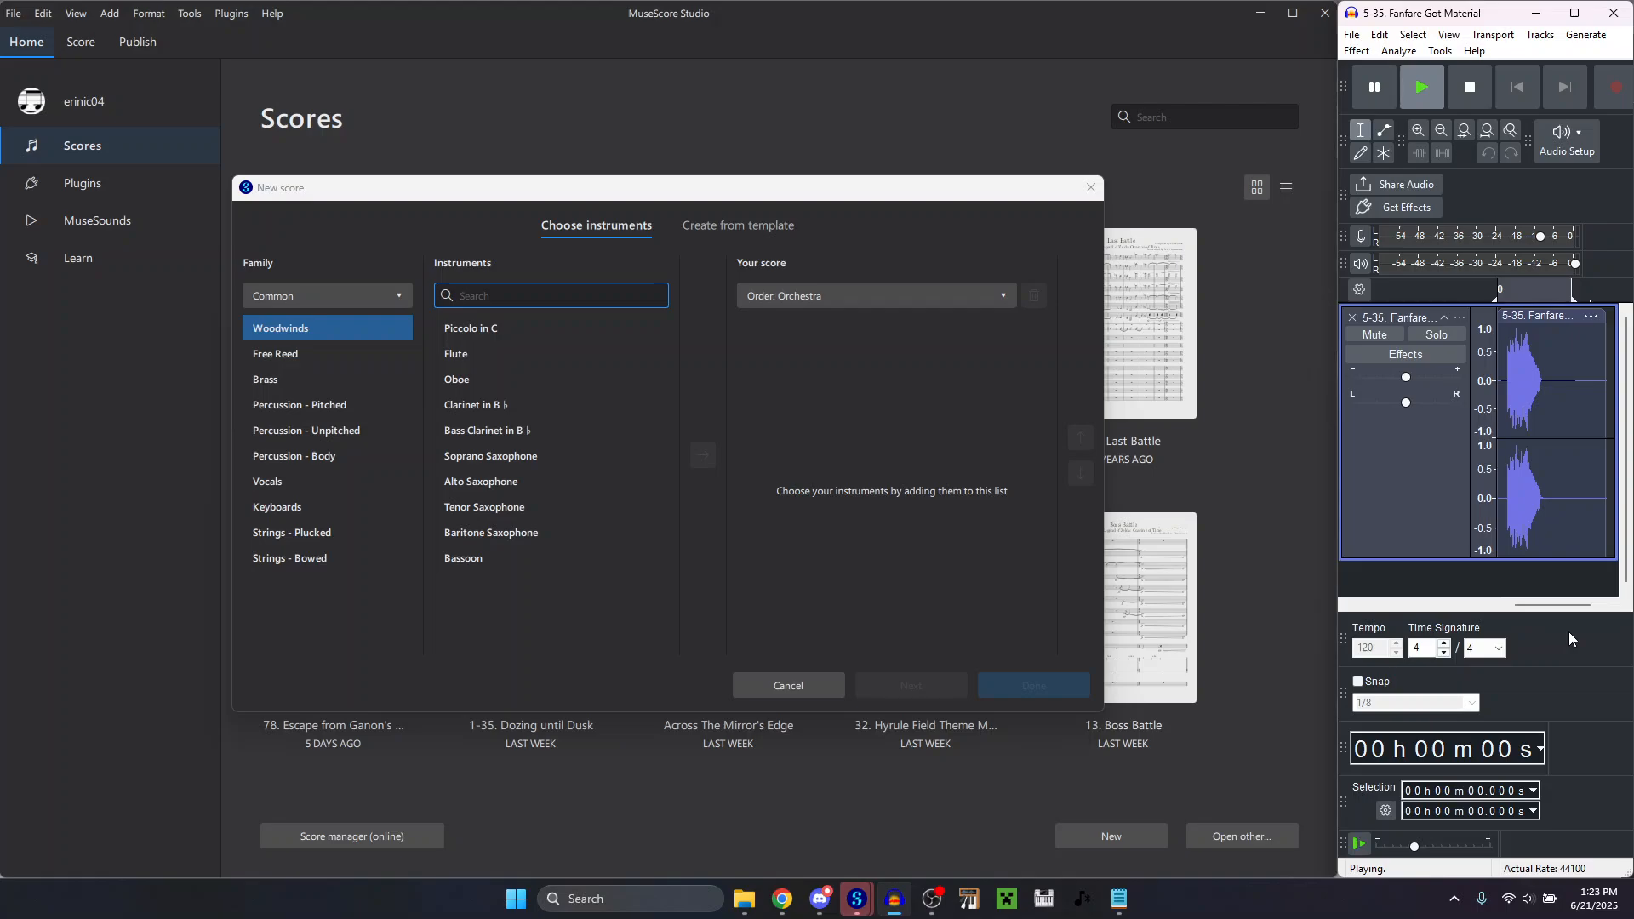
{"action": "key", "text": "space"}
{"action": "key", "text": "ctrl+z"}
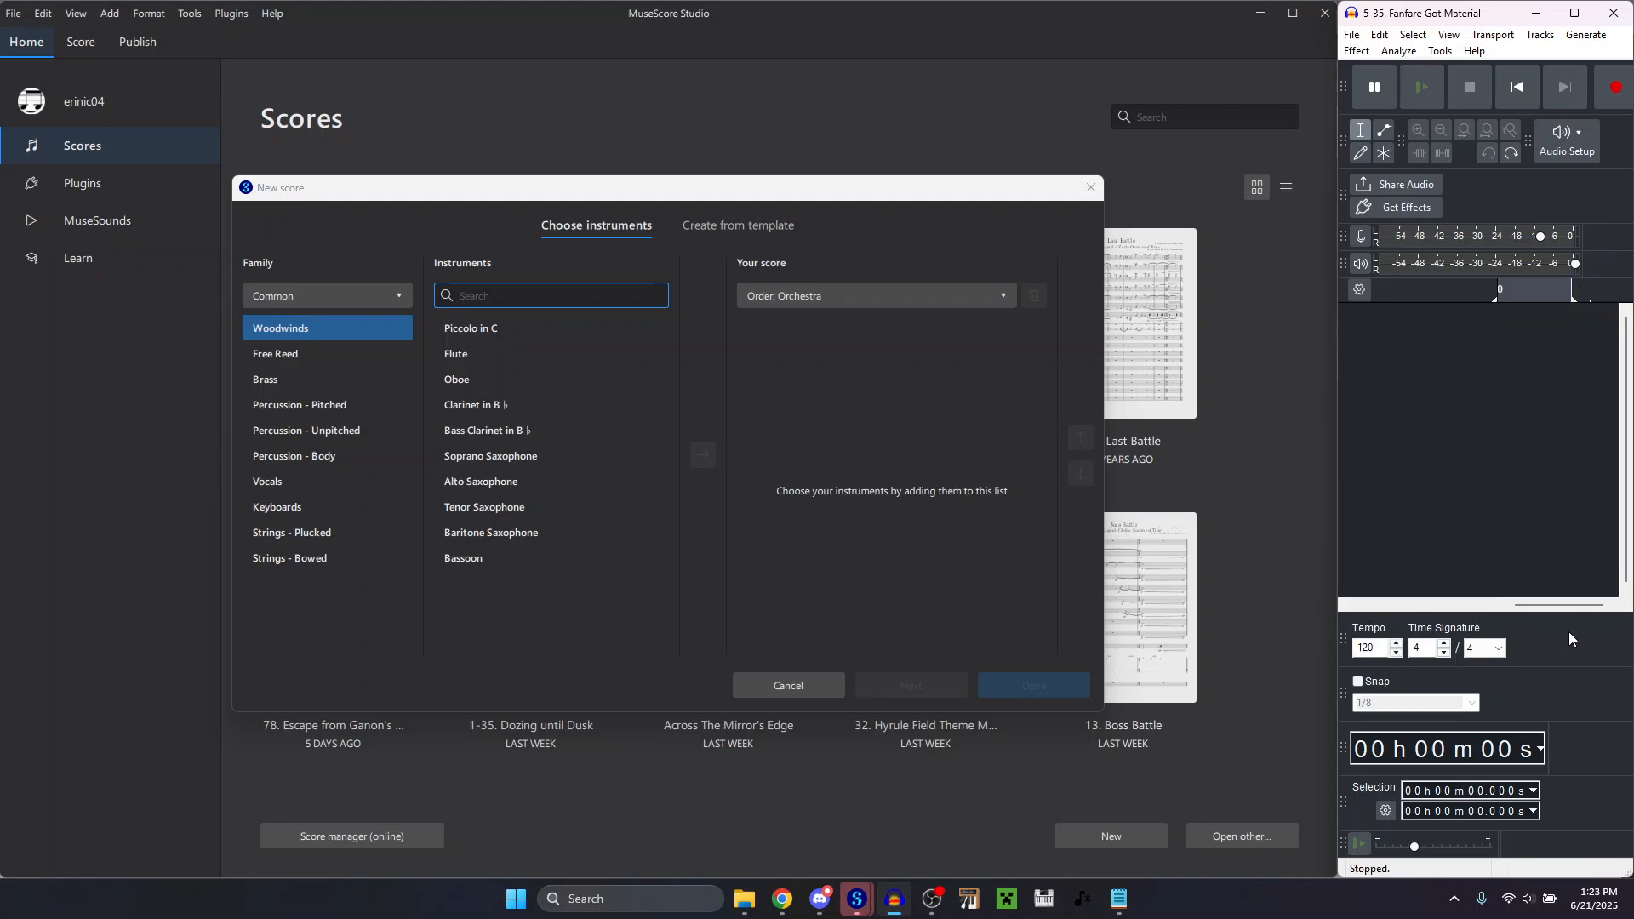
{"action": "key", "text": "ctrl+y"}
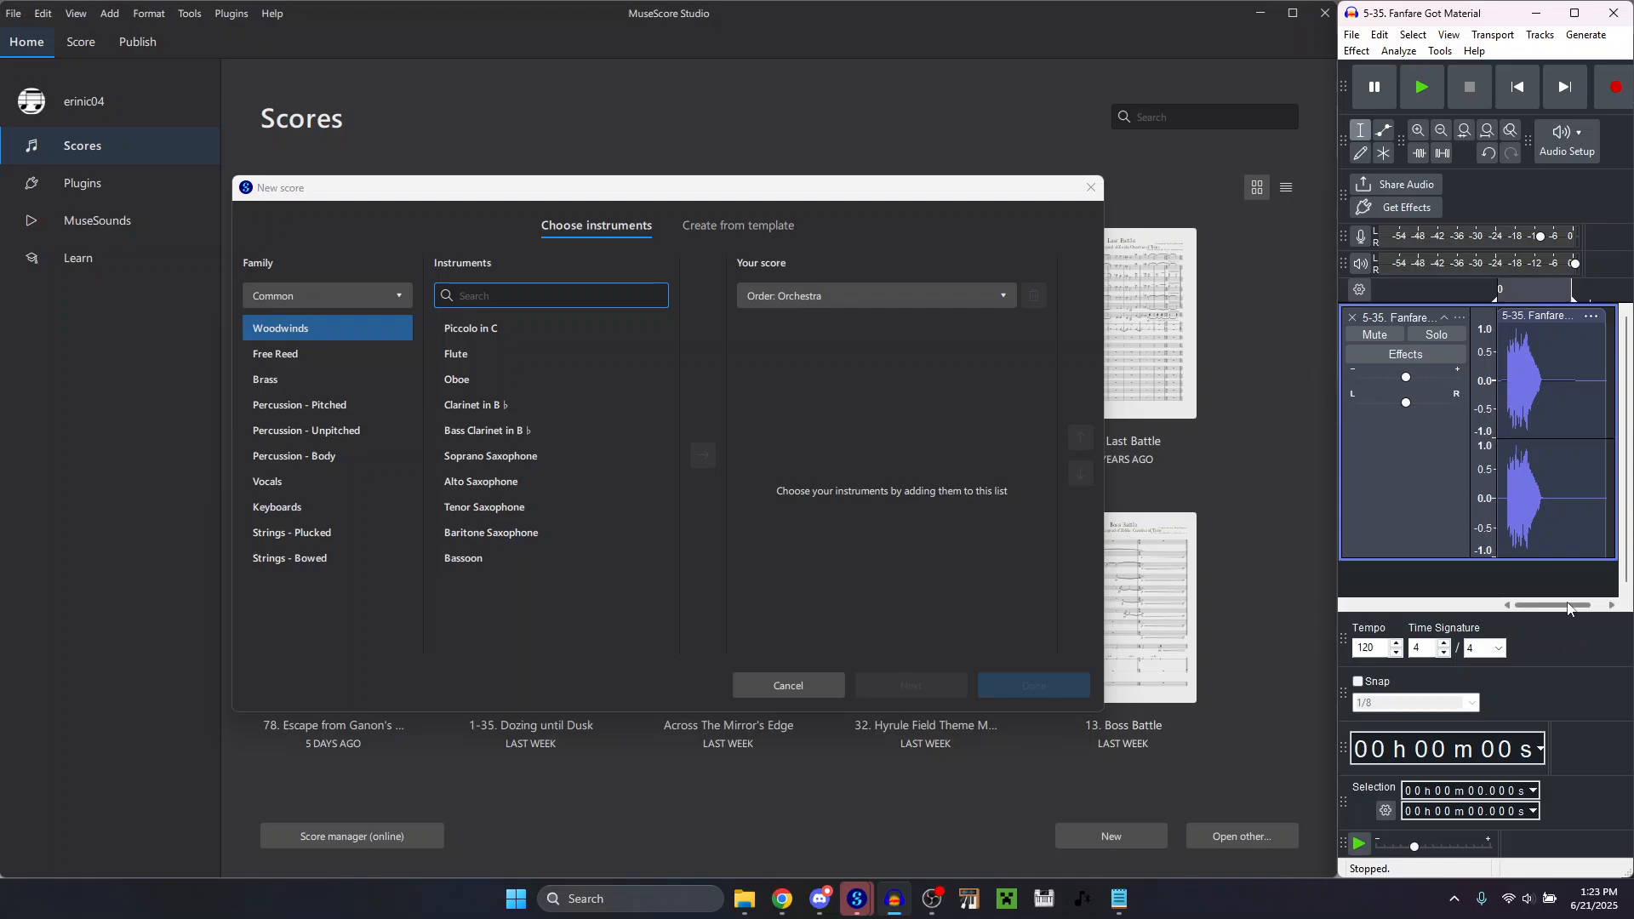
Add a Celesta as the new score's only instrument and continue to the additional score information.
{"action": "left_click", "coordinate": [511, 298]}
{"action": "type", "text": "cel"}
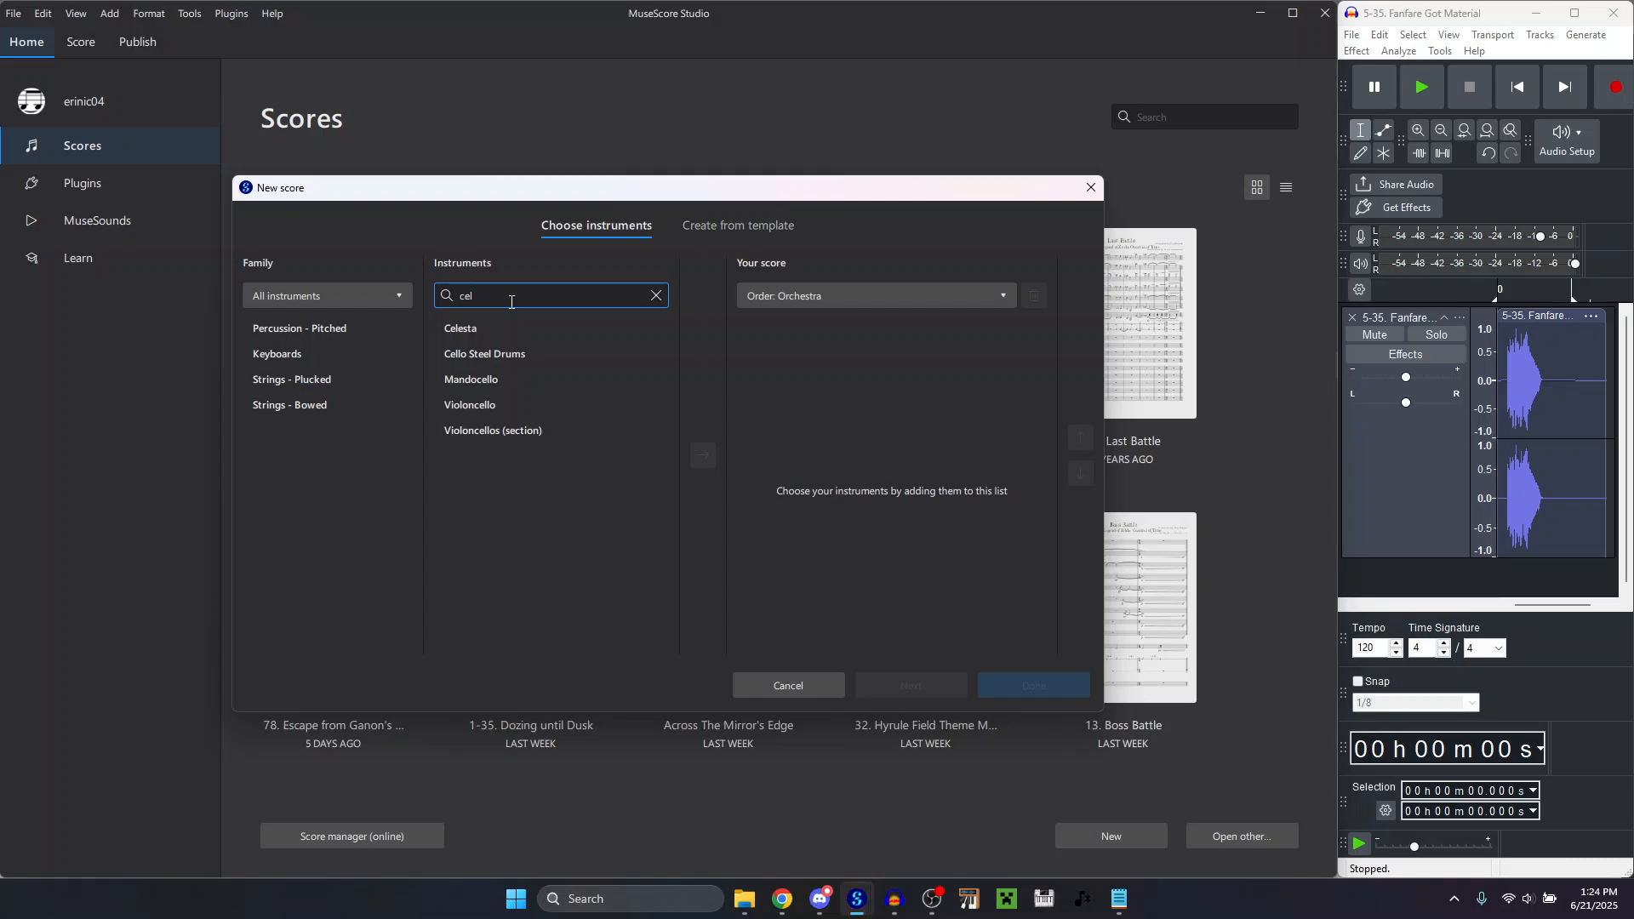
{"action": "left_click", "coordinate": [559, 324]}
{"action": "left_click", "coordinate": [704, 452]}
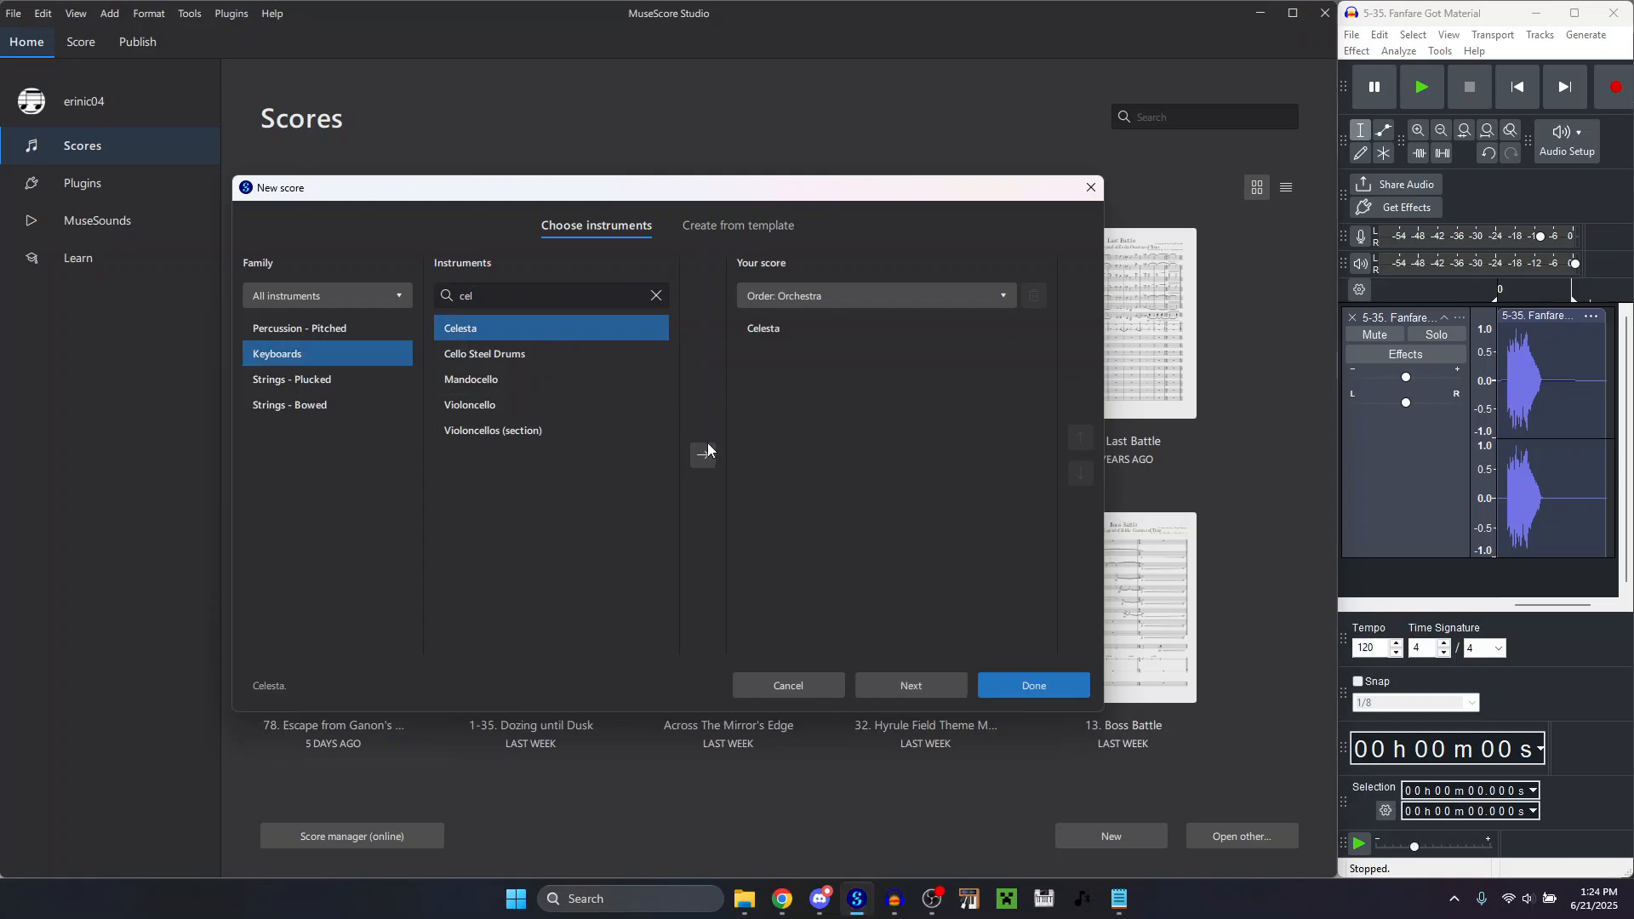
{"action": "left_click", "coordinate": [897, 689]}
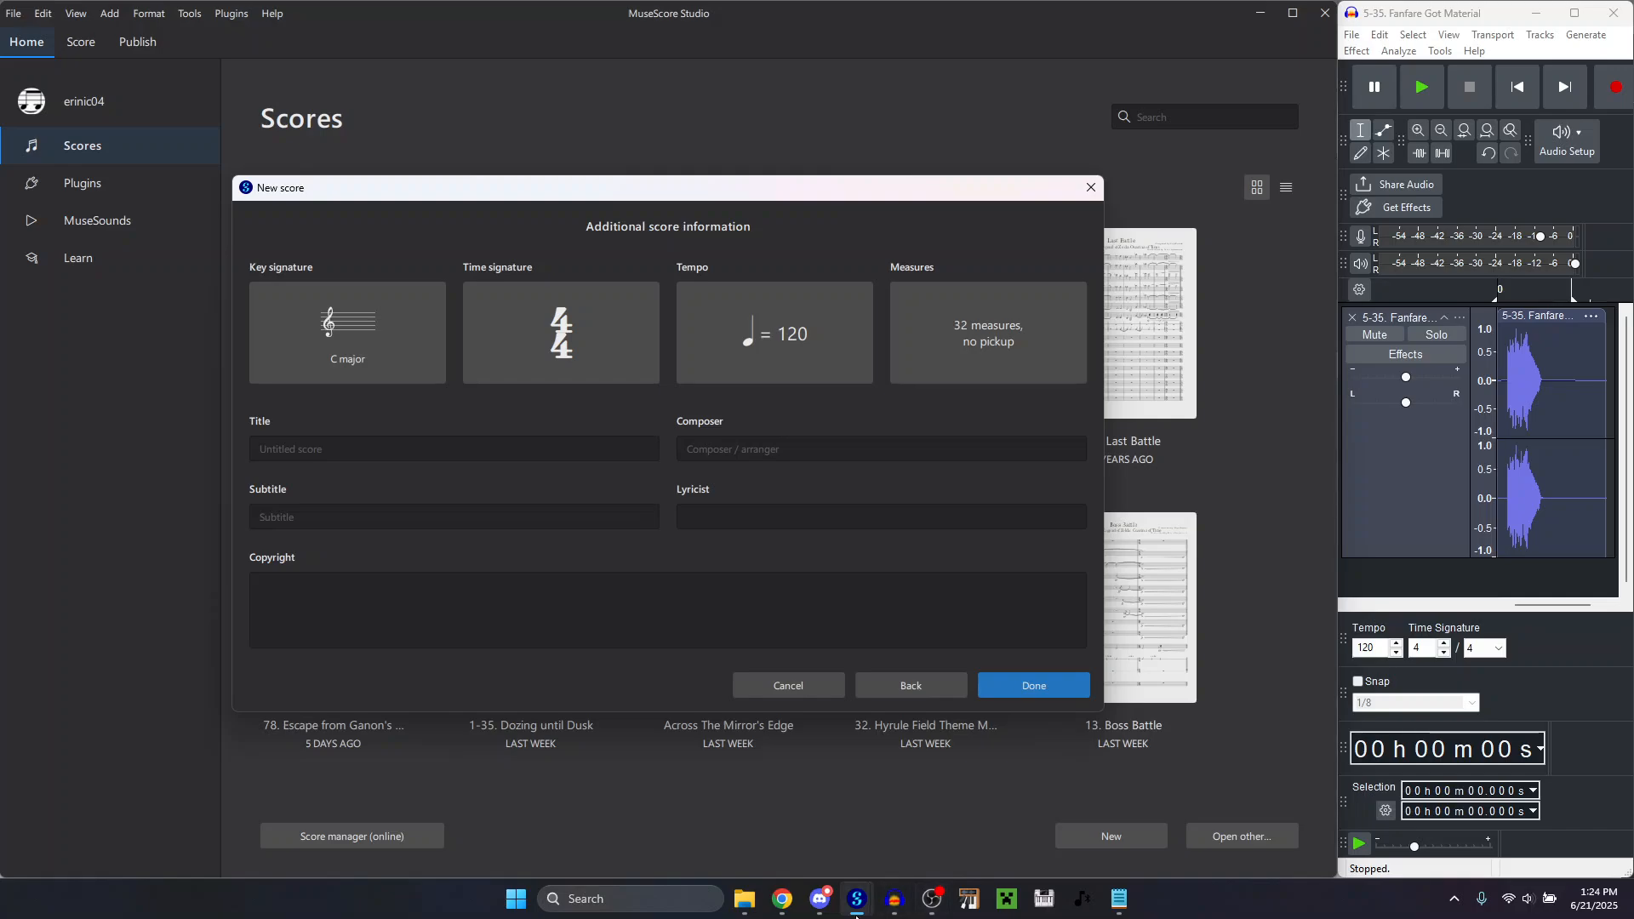
Set the new score's tempo to quarter note = 146.
{"action": "mouse_move", "coordinate": [857, 899]}
{"action": "mouse_move", "coordinate": [872, 817]}
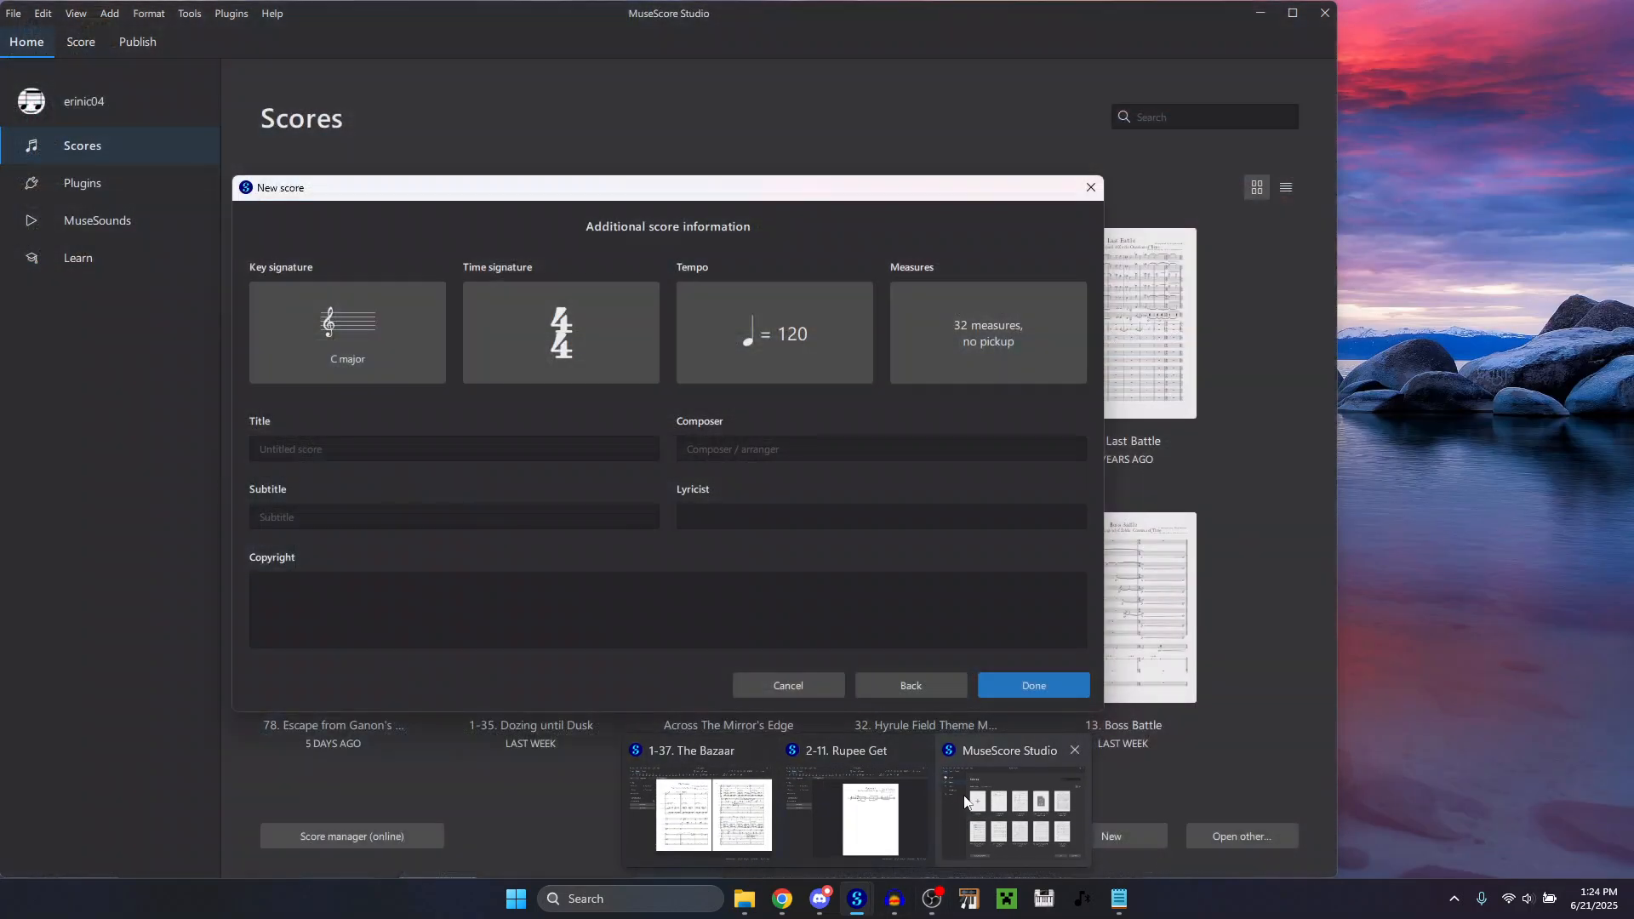
{"action": "left_click", "coordinate": [1013, 813]}
{"action": "left_click", "coordinate": [754, 366]}
{"action": "left_click", "coordinate": [766, 553]}
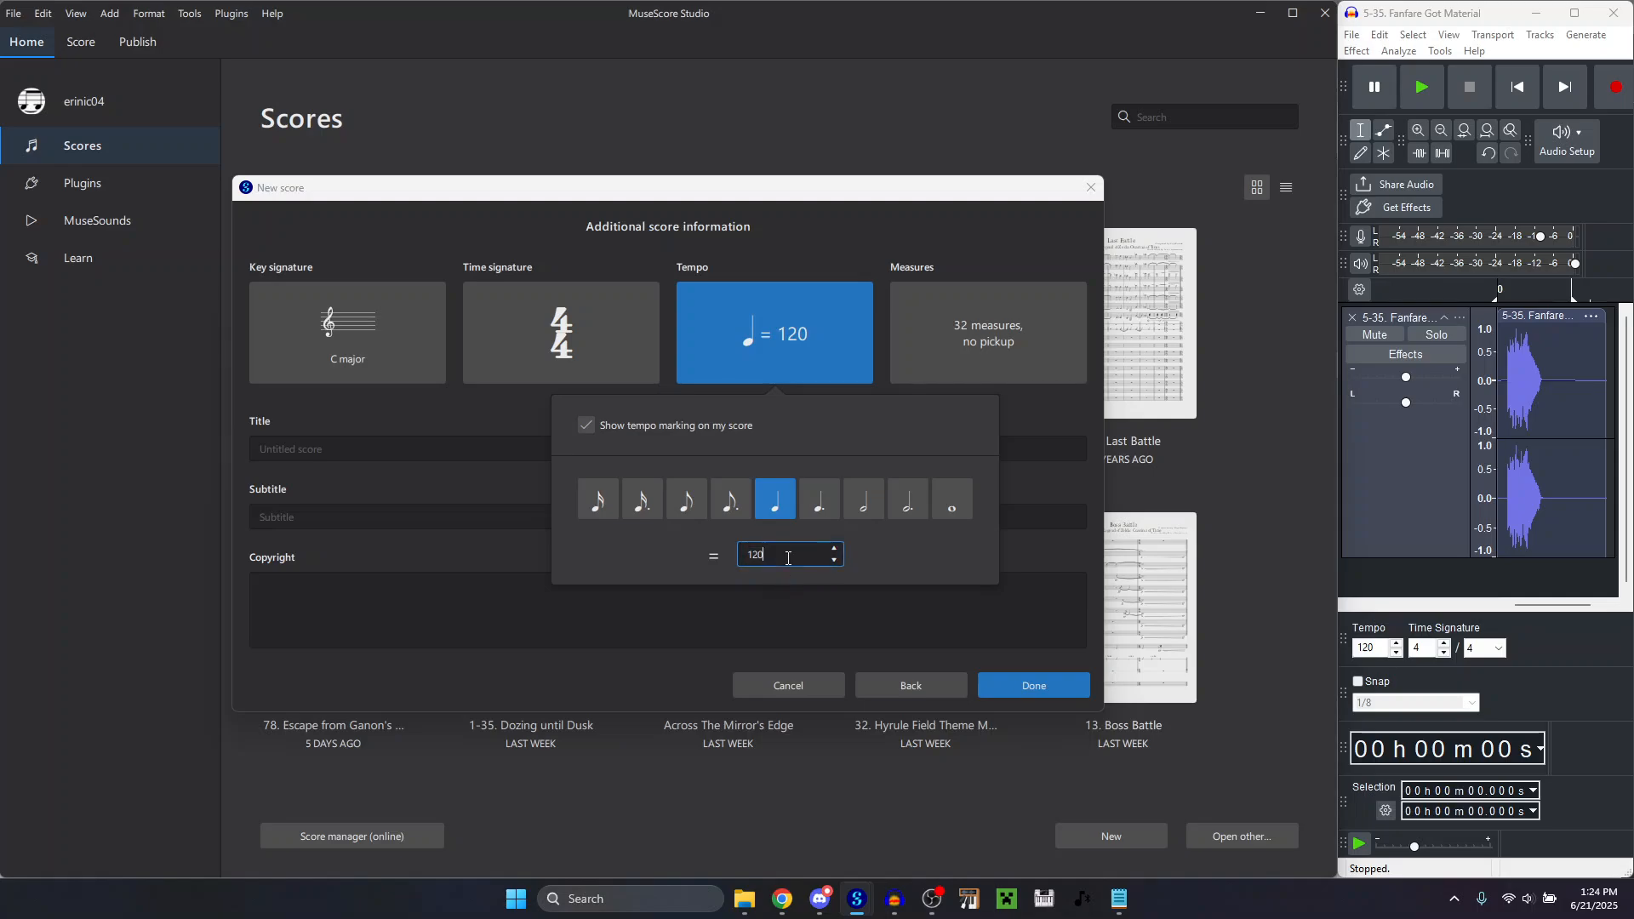
{"action": "type", "text": "146"}
{"action": "left_click", "coordinate": [490, 406]}
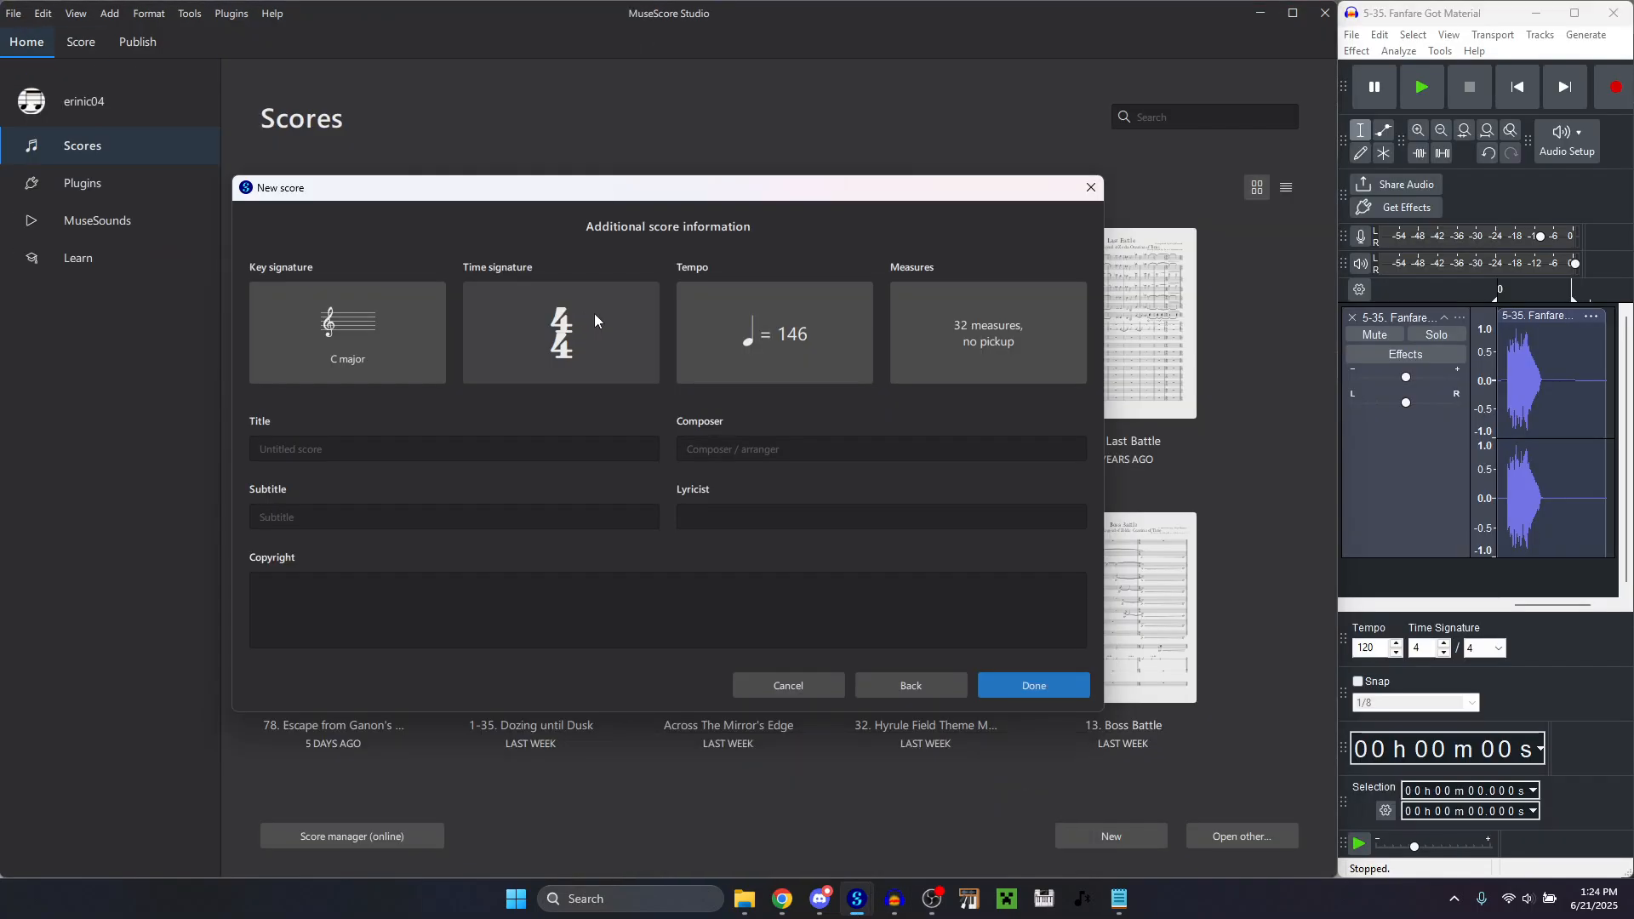
Set the time signature to 3/4 and the key signature to B major.
{"action": "left_click", "coordinate": [594, 313]}
{"action": "left_click", "coordinate": [574, 448]}
{"action": "left_click", "coordinate": [361, 328]}
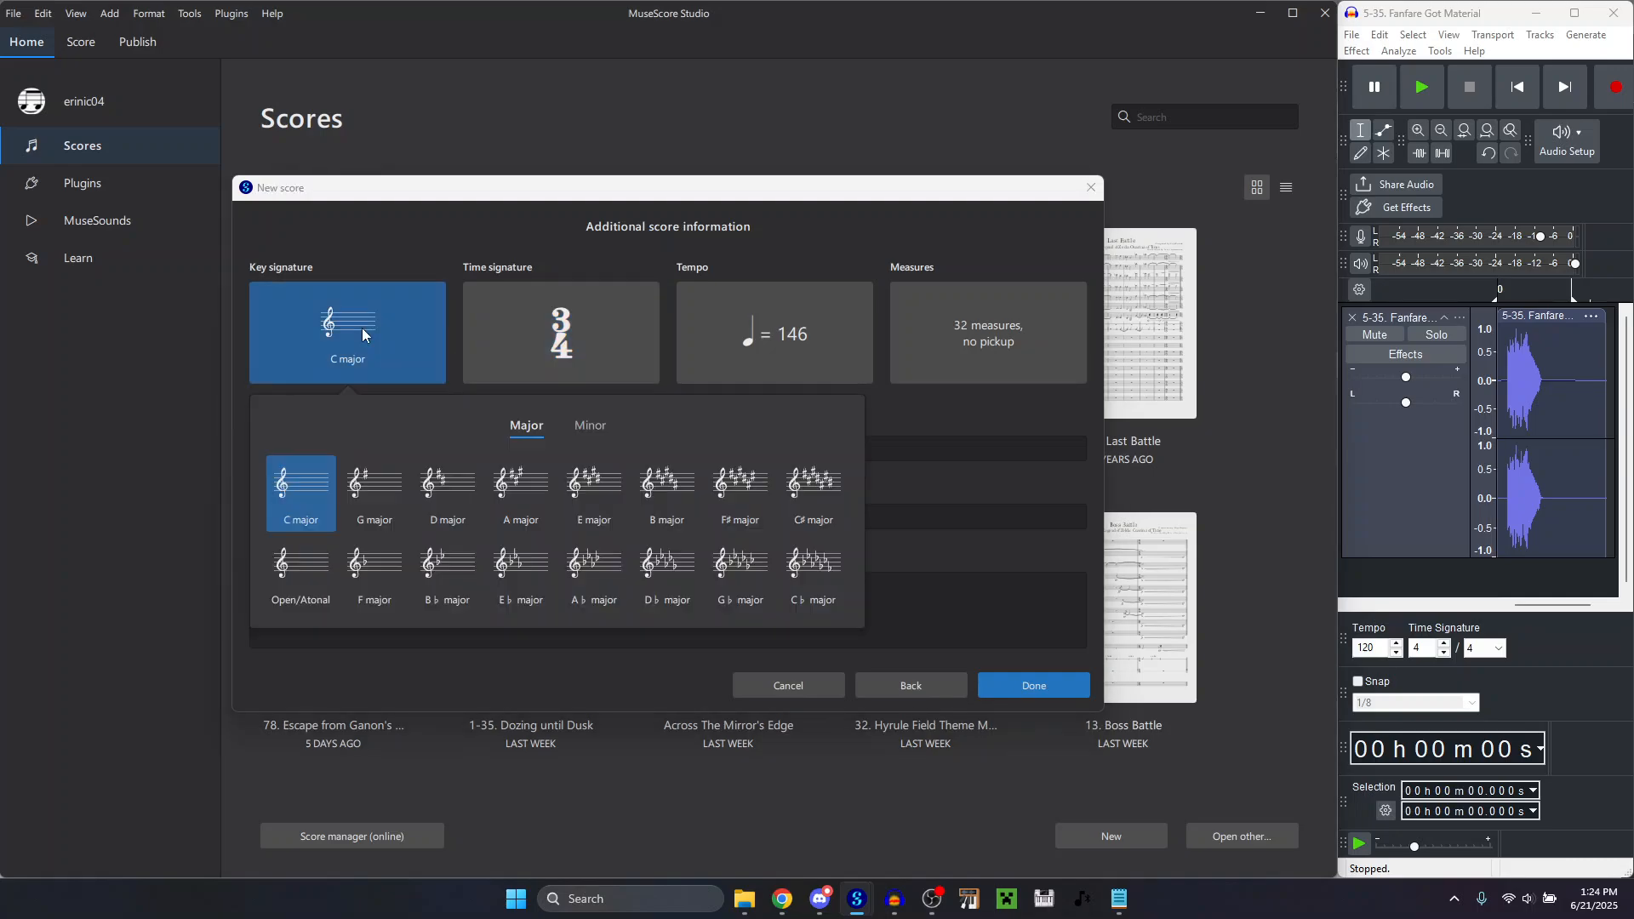
{"action": "left_click", "coordinate": [669, 494]}
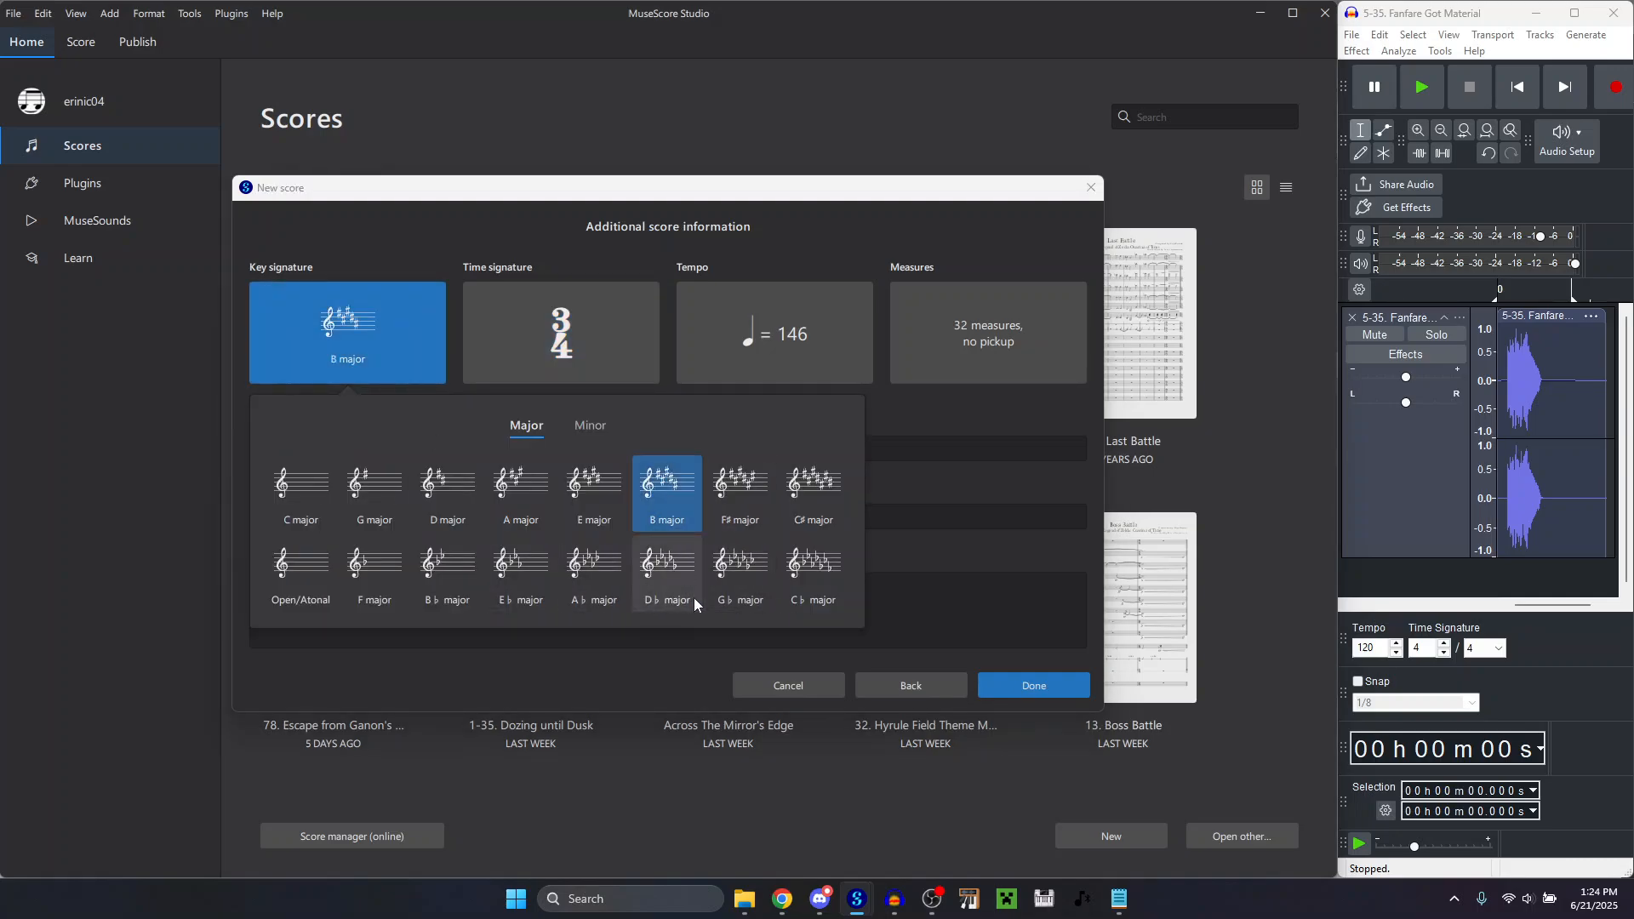
Set the initial number of measures to 1 and title the score "Materials Acquired".
{"action": "mouse_move", "coordinate": [871, 849]}
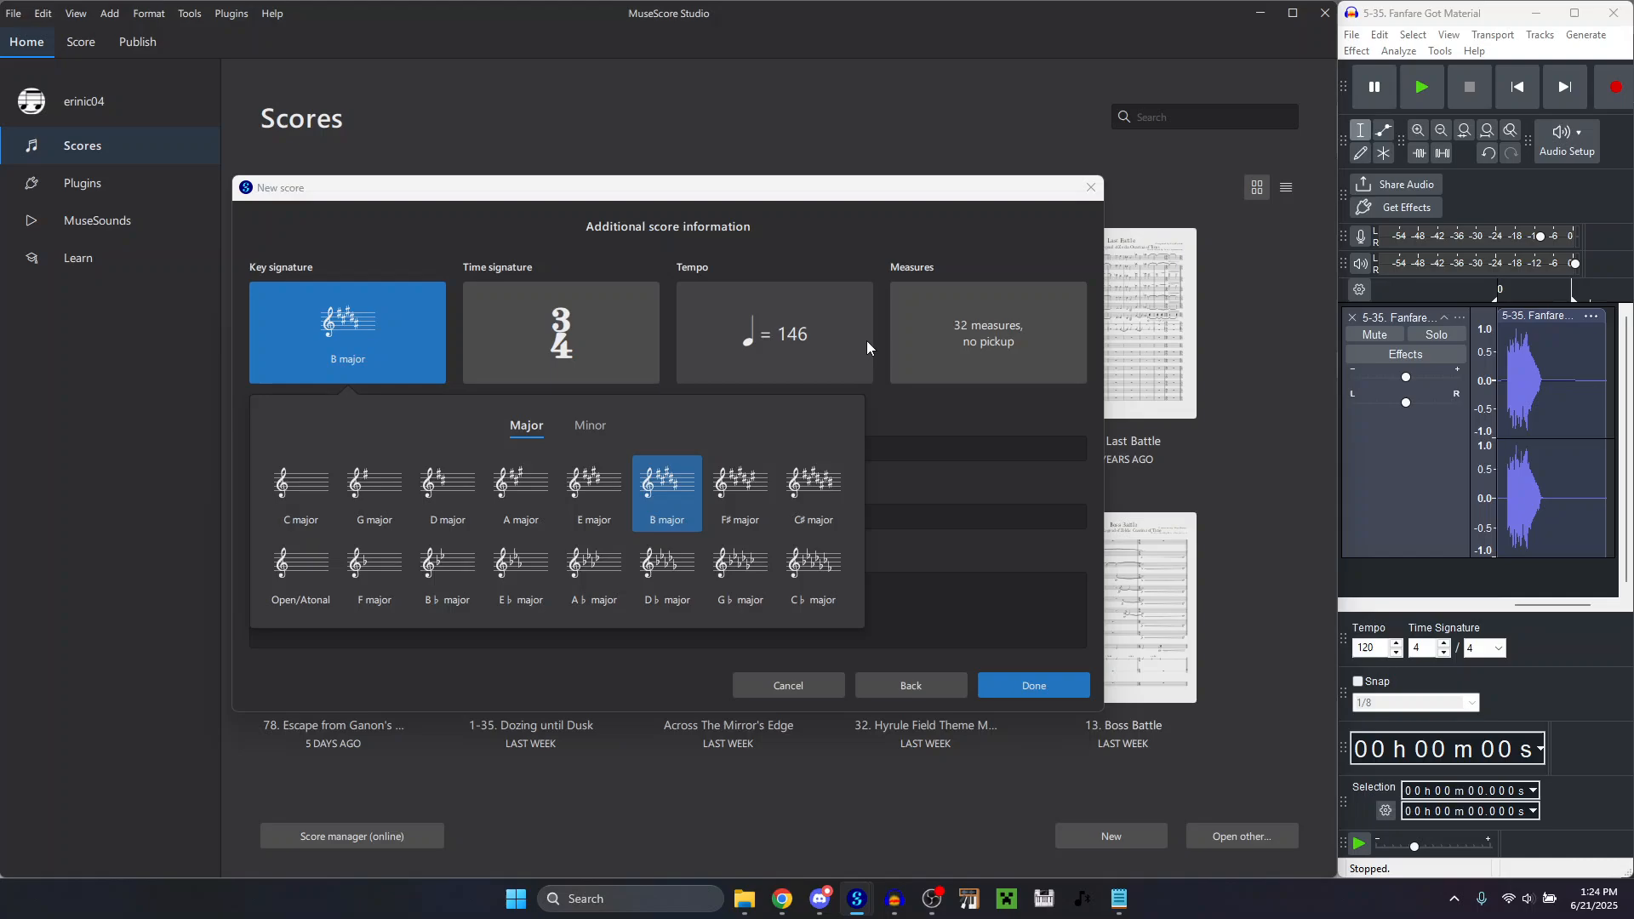
{"action": "left_click", "coordinate": [867, 340]}
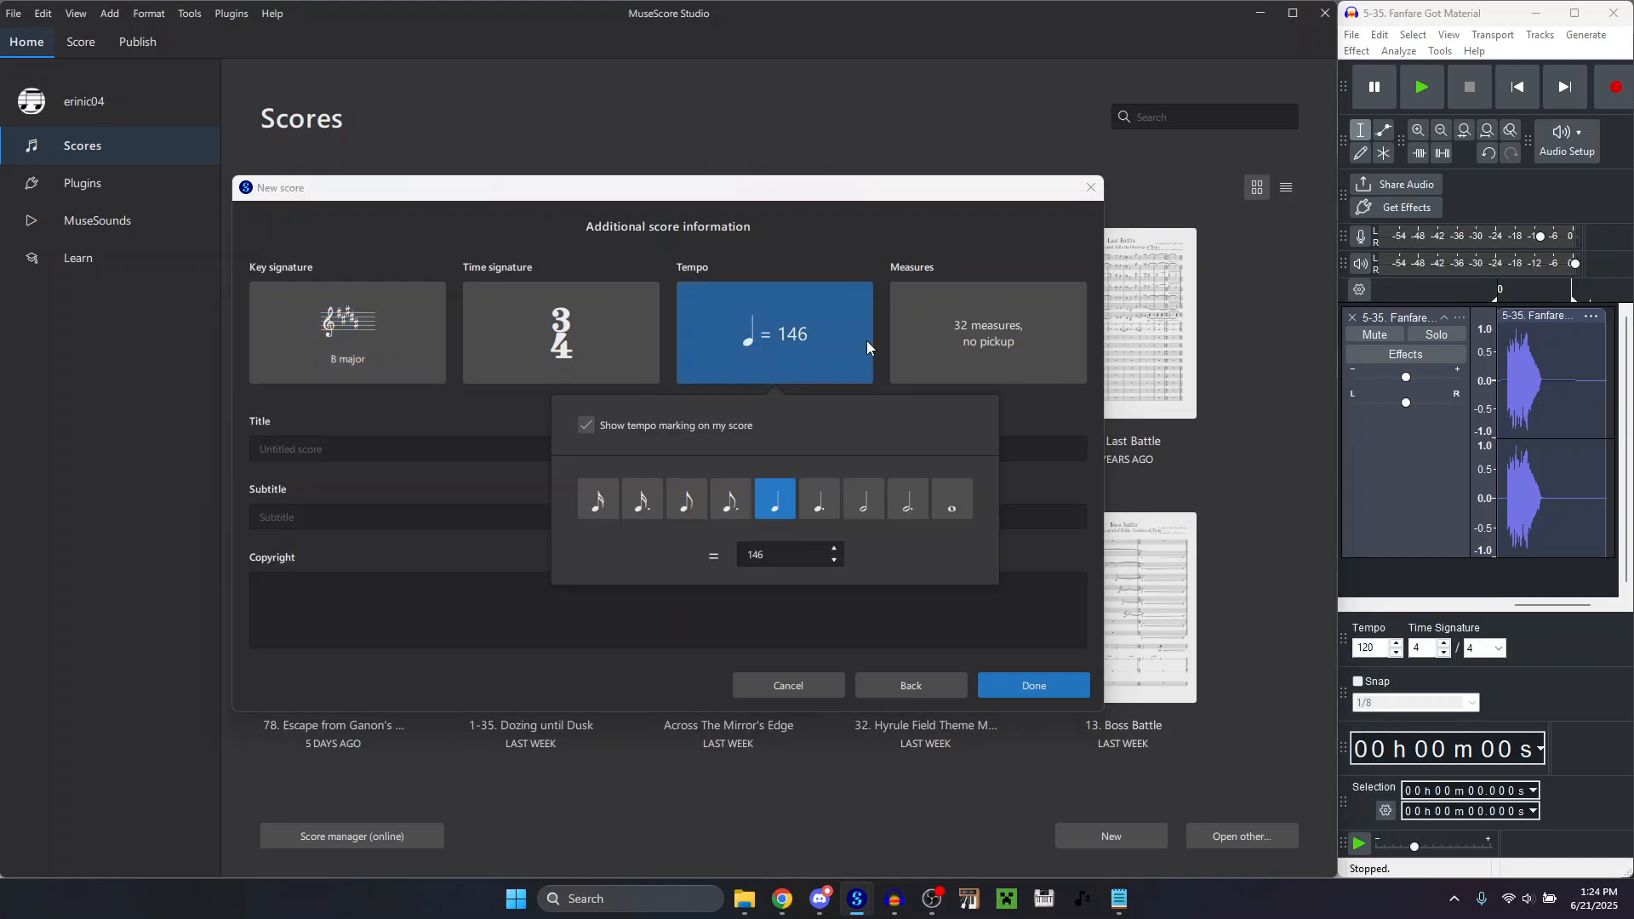
{"action": "left_click", "coordinate": [866, 341]}
{"action": "left_click", "coordinate": [936, 341]}
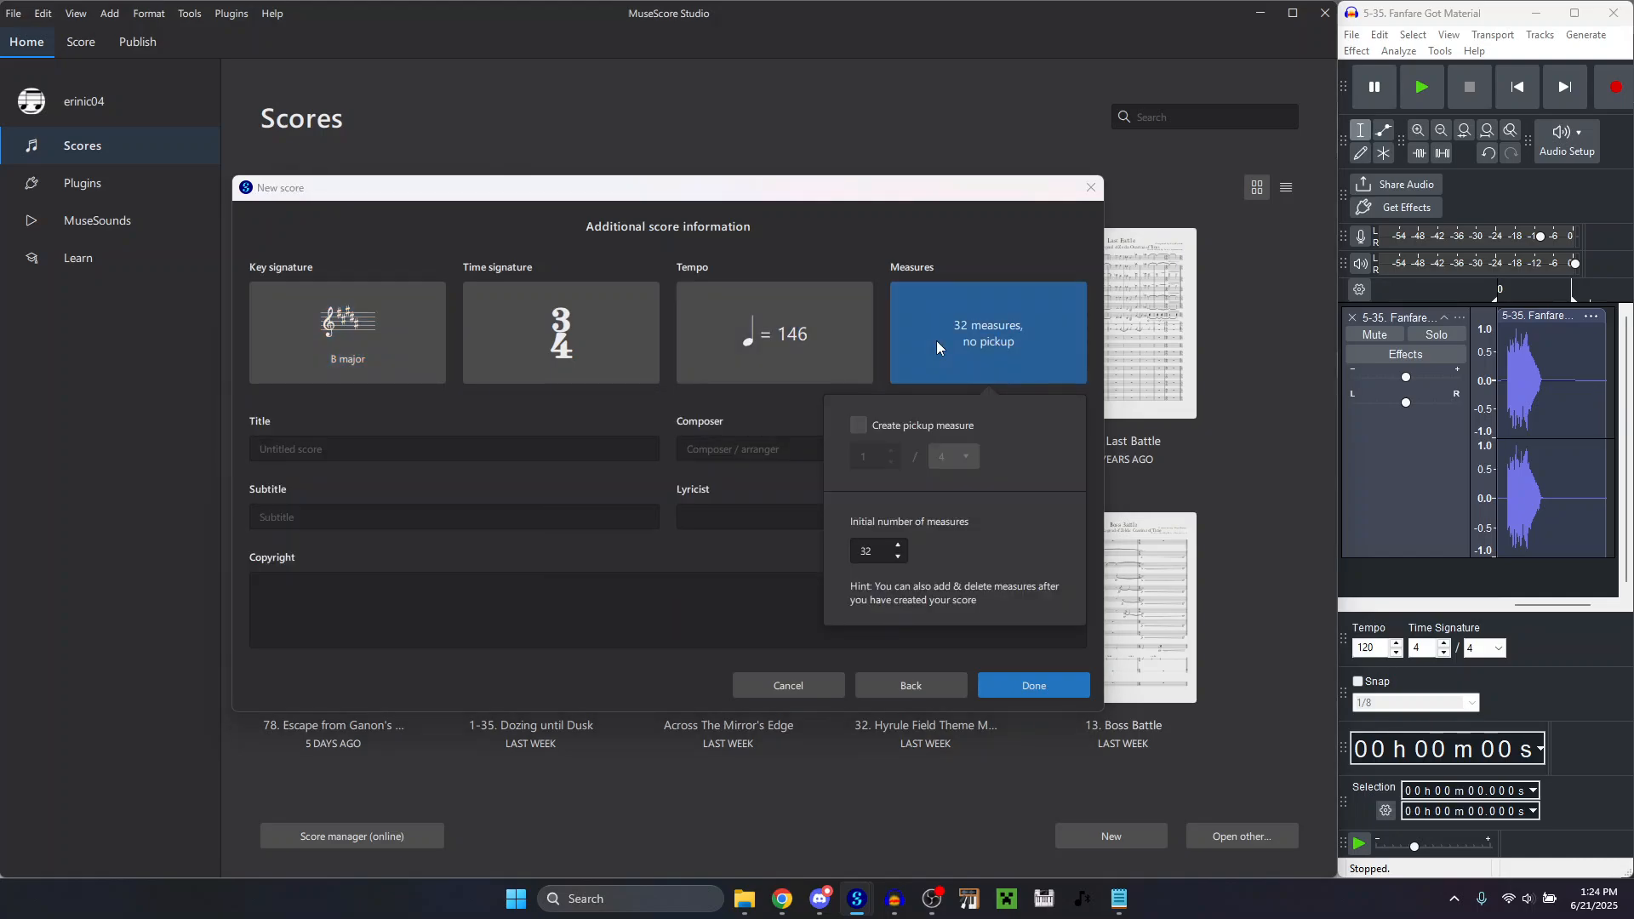
{"action": "double_click", "coordinate": [877, 558]}
{"action": "type", "text": "1"}
{"action": "left_click", "coordinate": [630, 420]}
{"action": "left_click", "coordinate": [602, 440]}
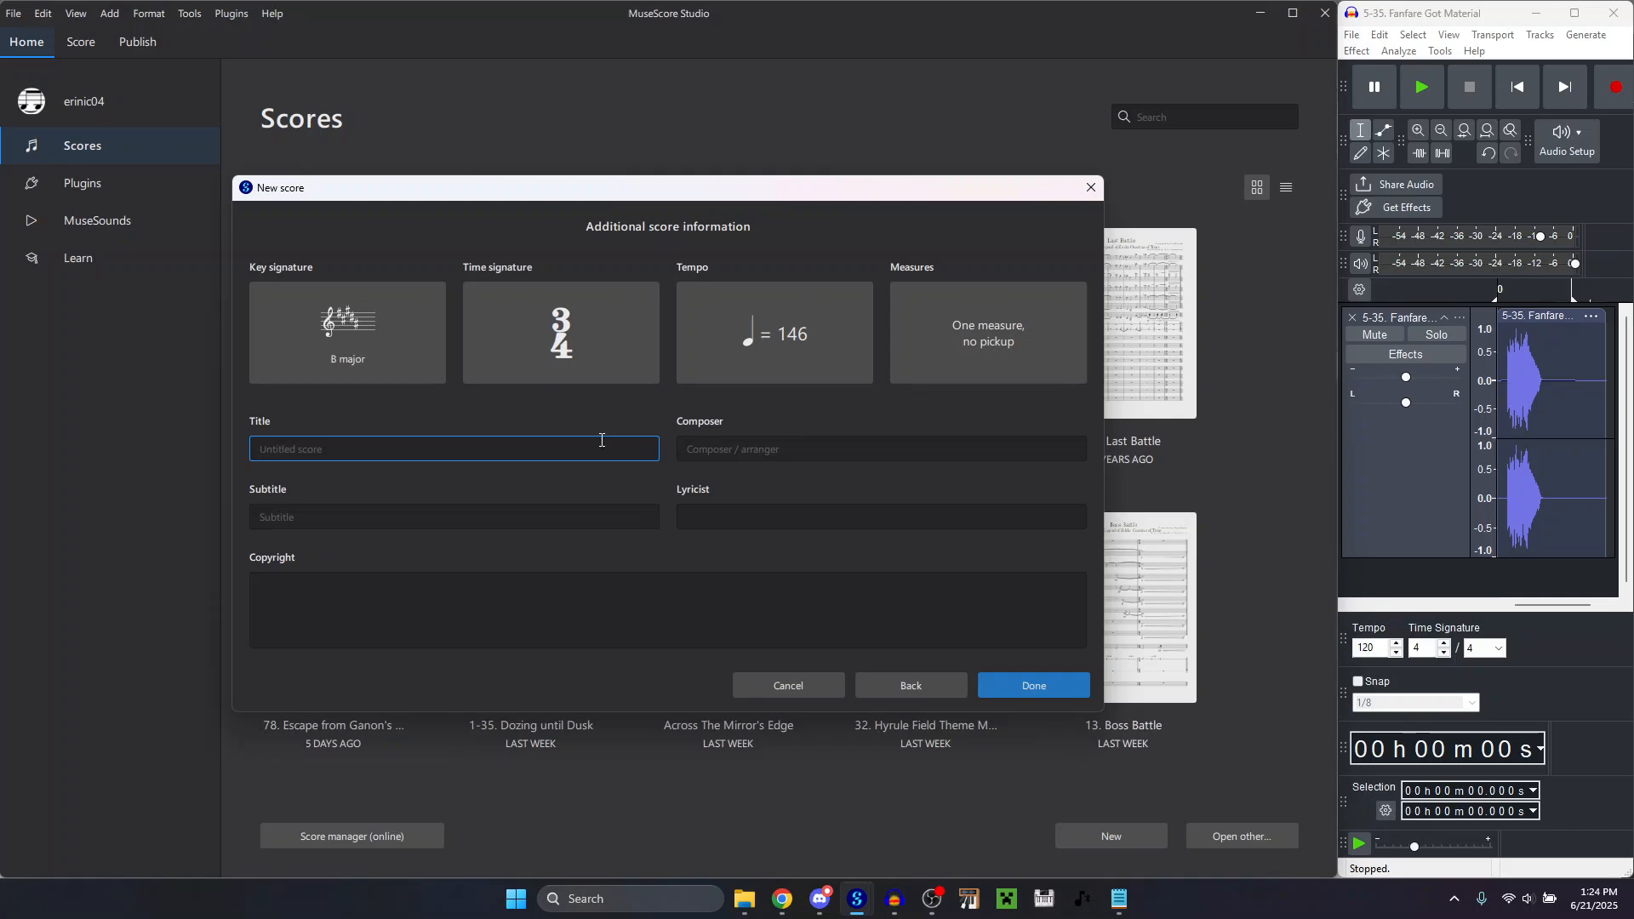
{"action": "type", "text": "Materials Acquired"}
Copy the composer and transcriber credits from The Bazaar score into the new score's composer field.
{"action": "mouse_move", "coordinate": [858, 904]}
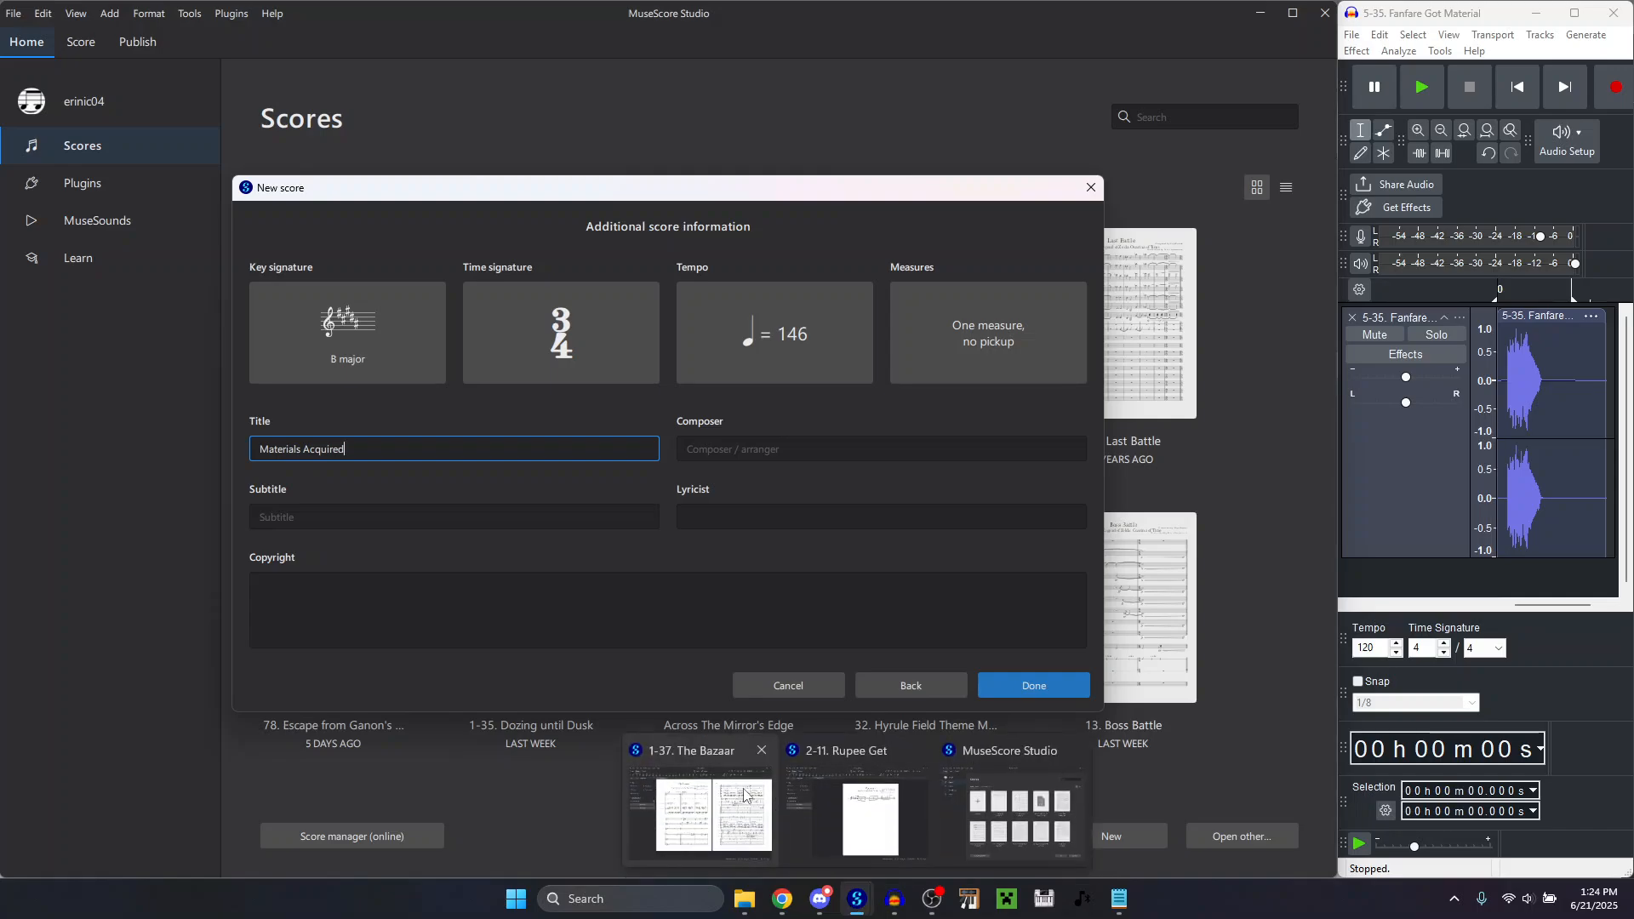
{"action": "left_click", "coordinate": [698, 847]}
{"action": "left_click", "coordinate": [716, 186]}
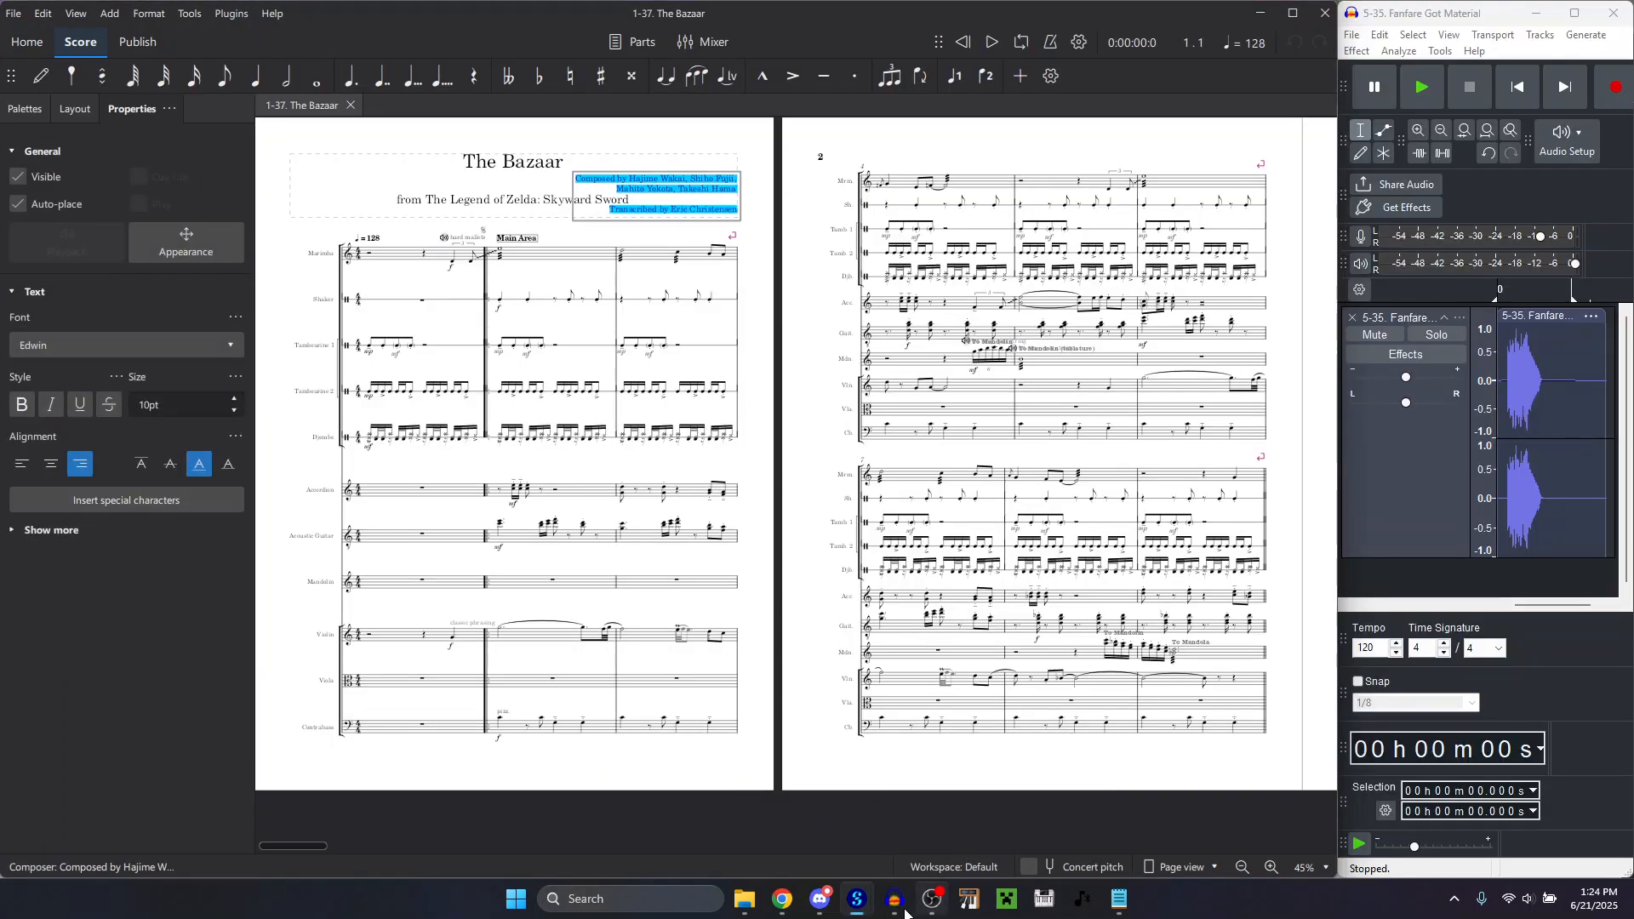
{"action": "mouse_move", "coordinate": [860, 901]}
{"action": "left_click", "coordinate": [1013, 817]}
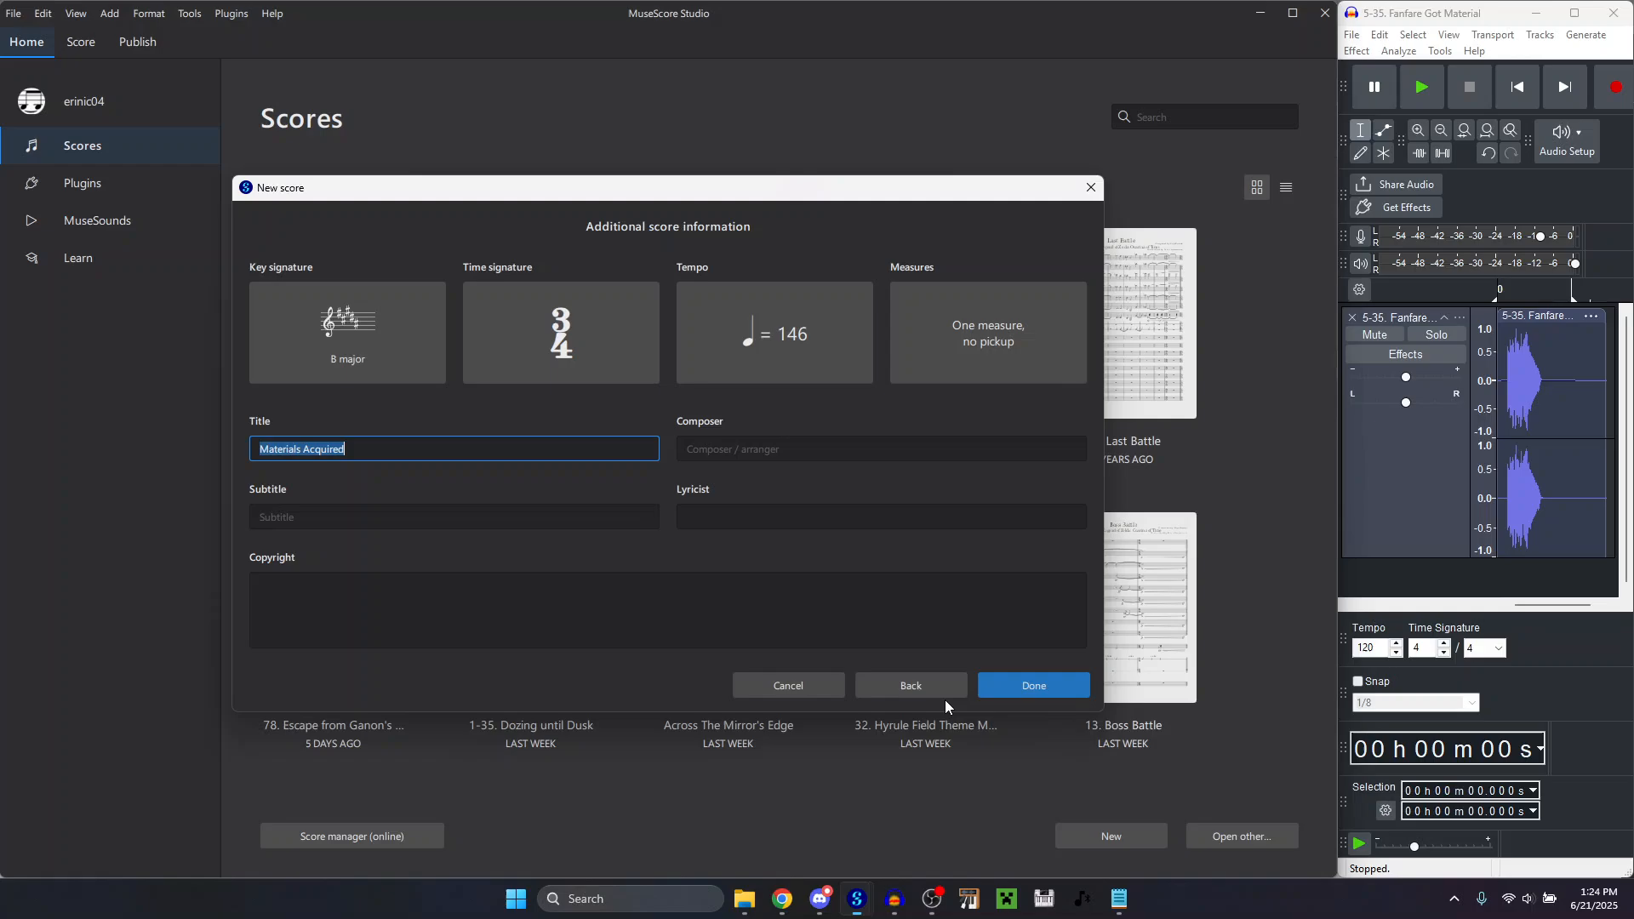
{"action": "left_click", "coordinate": [788, 446]}
{"action": "type", "text": "Composed by Hajime Wakai, Shiho Fujii,Mahito Yokota, Takeshi HamaTranscribed by Eric Christensen"}
Copy the subtitle "from The Legend of Zelda: Skyward Sword" from The Bazaar score into the new score and create it.
{"action": "mouse_move", "coordinate": [858, 902]}
{"action": "left_click", "coordinate": [776, 790]}
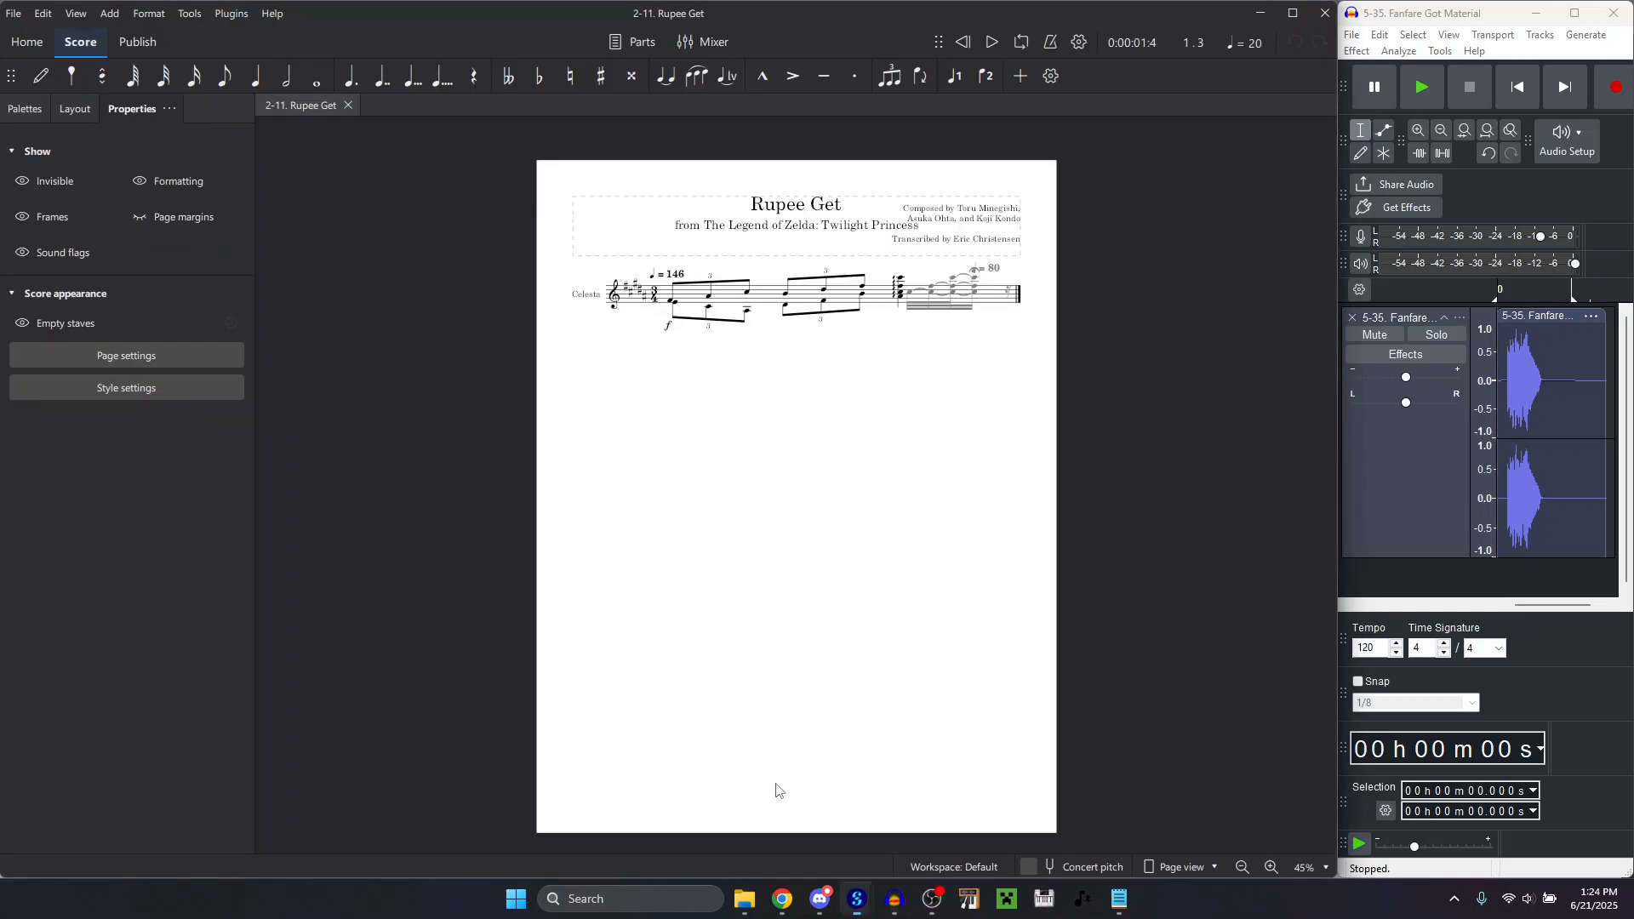
{"action": "left_click", "coordinate": [691, 819]}
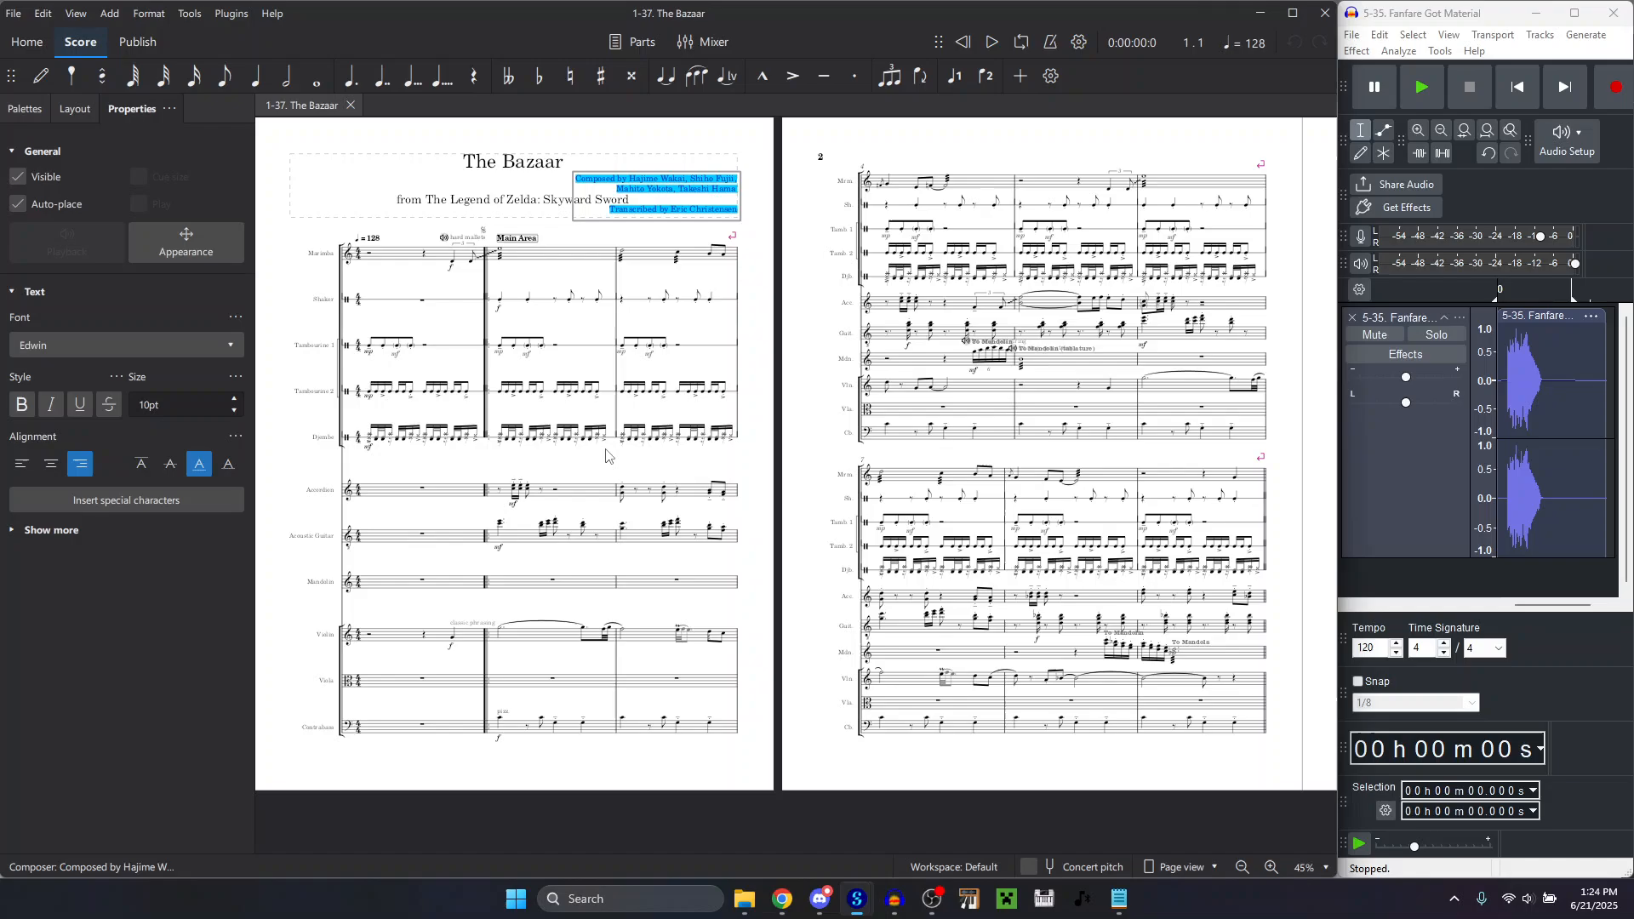
{"action": "left_click", "coordinate": [511, 205]}
{"action": "key", "text": "ctrl+a"}
{"action": "key", "text": "ctrl+c"}
{"action": "mouse_move", "coordinate": [850, 904]}
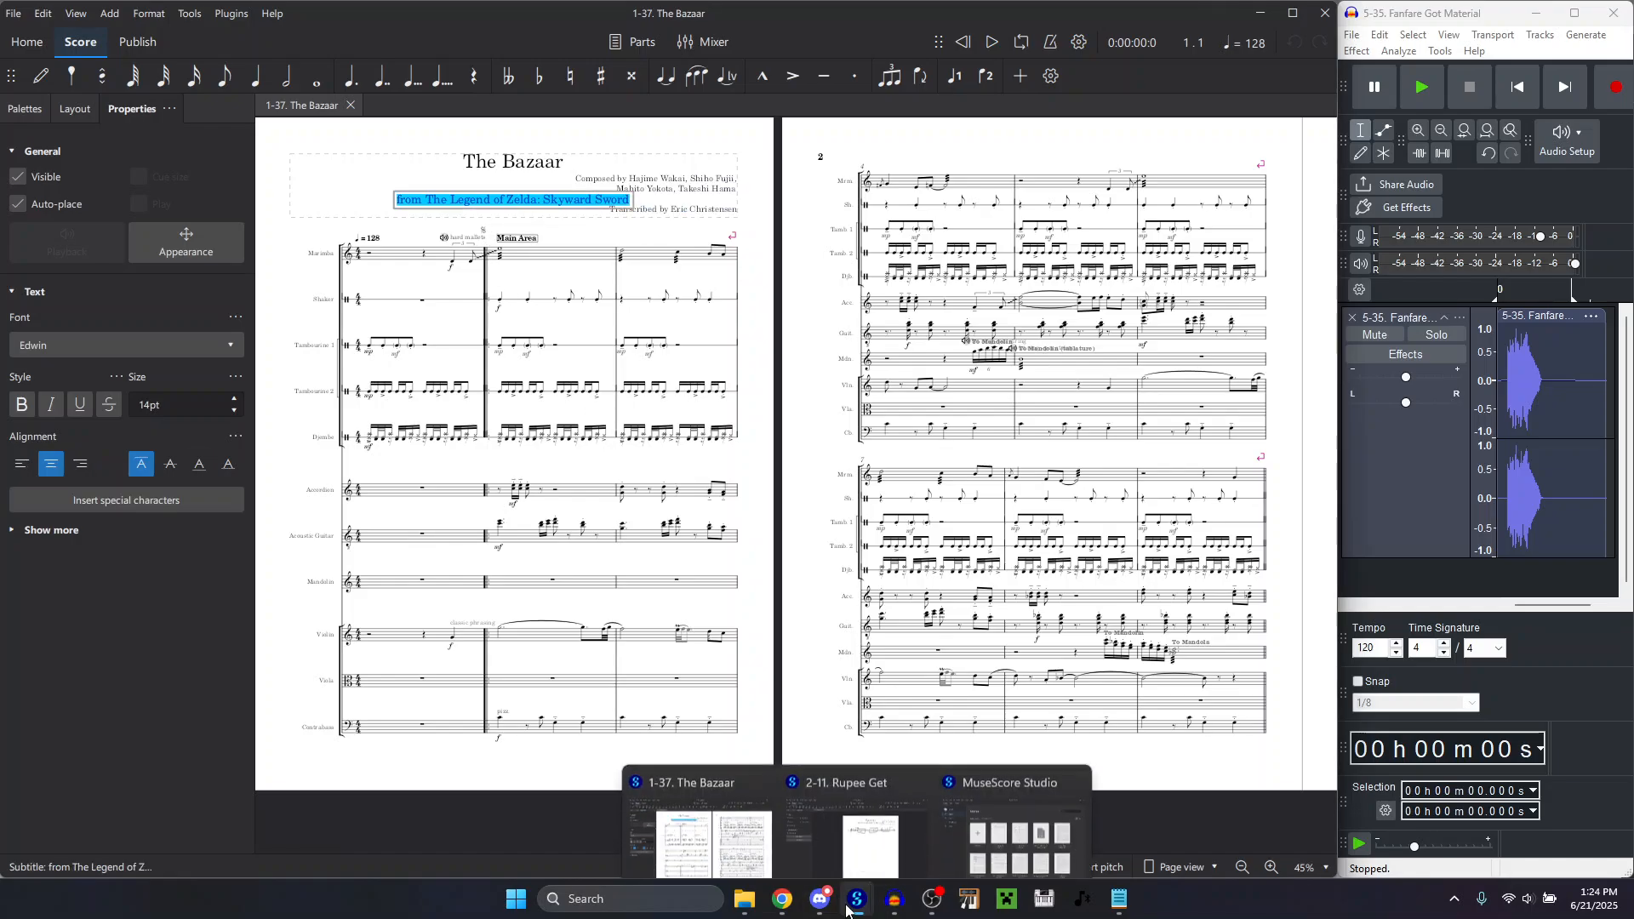
{"action": "left_click", "coordinate": [955, 804]}
{"action": "left_click", "coordinate": [522, 519]}
{"action": "key", "text": "ctrl+v"}
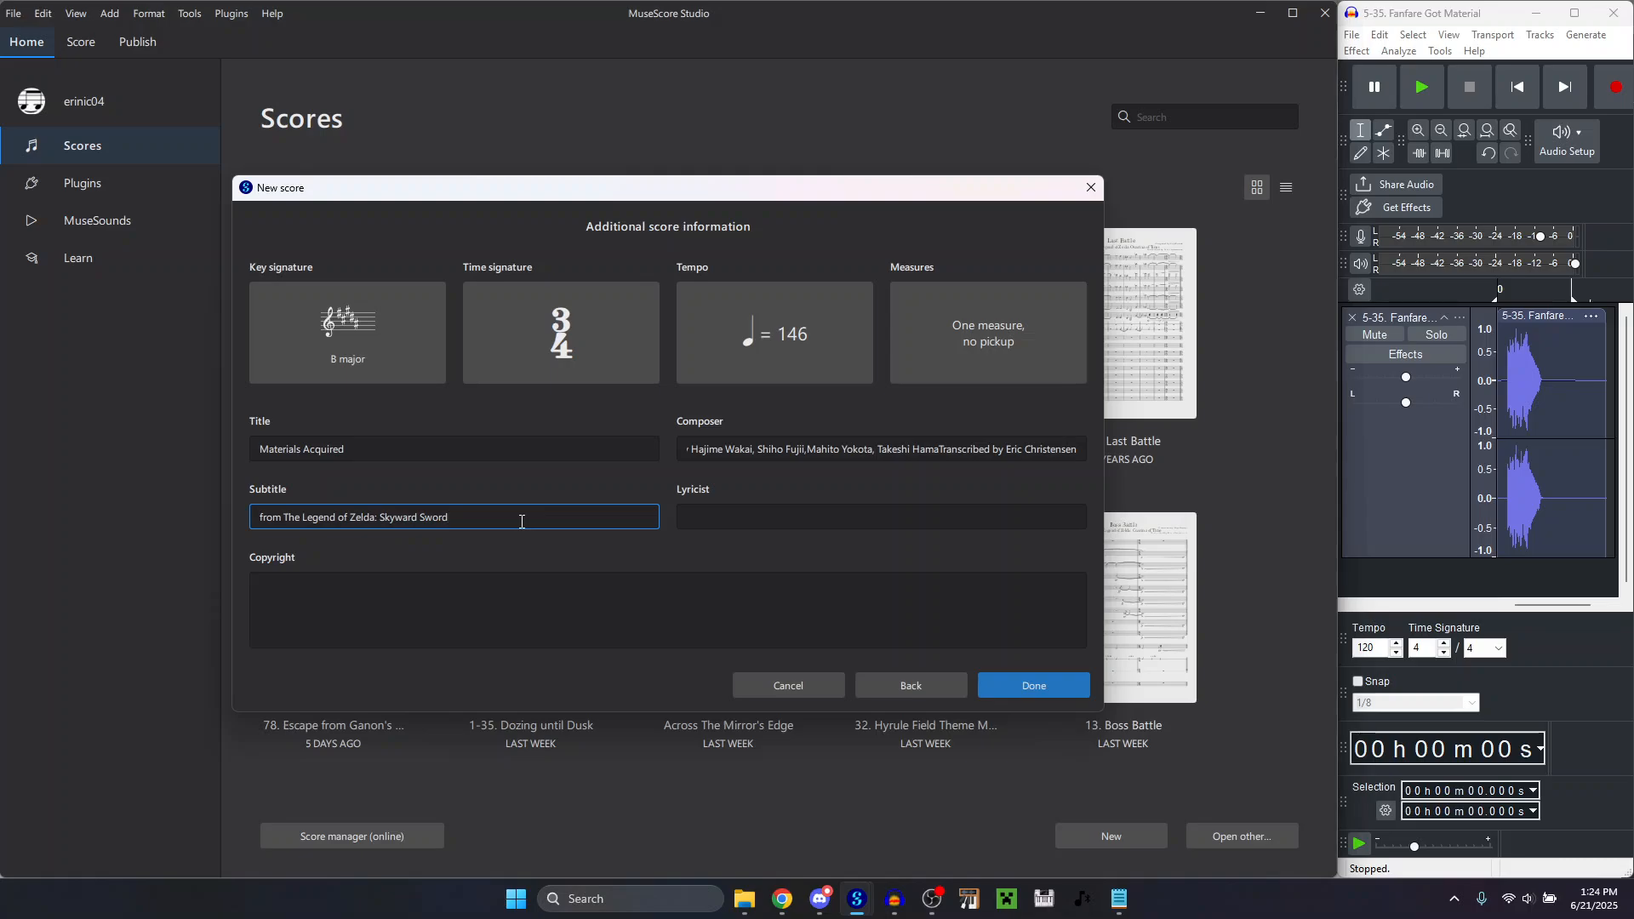
{"action": "left_click", "coordinate": [559, 498]}
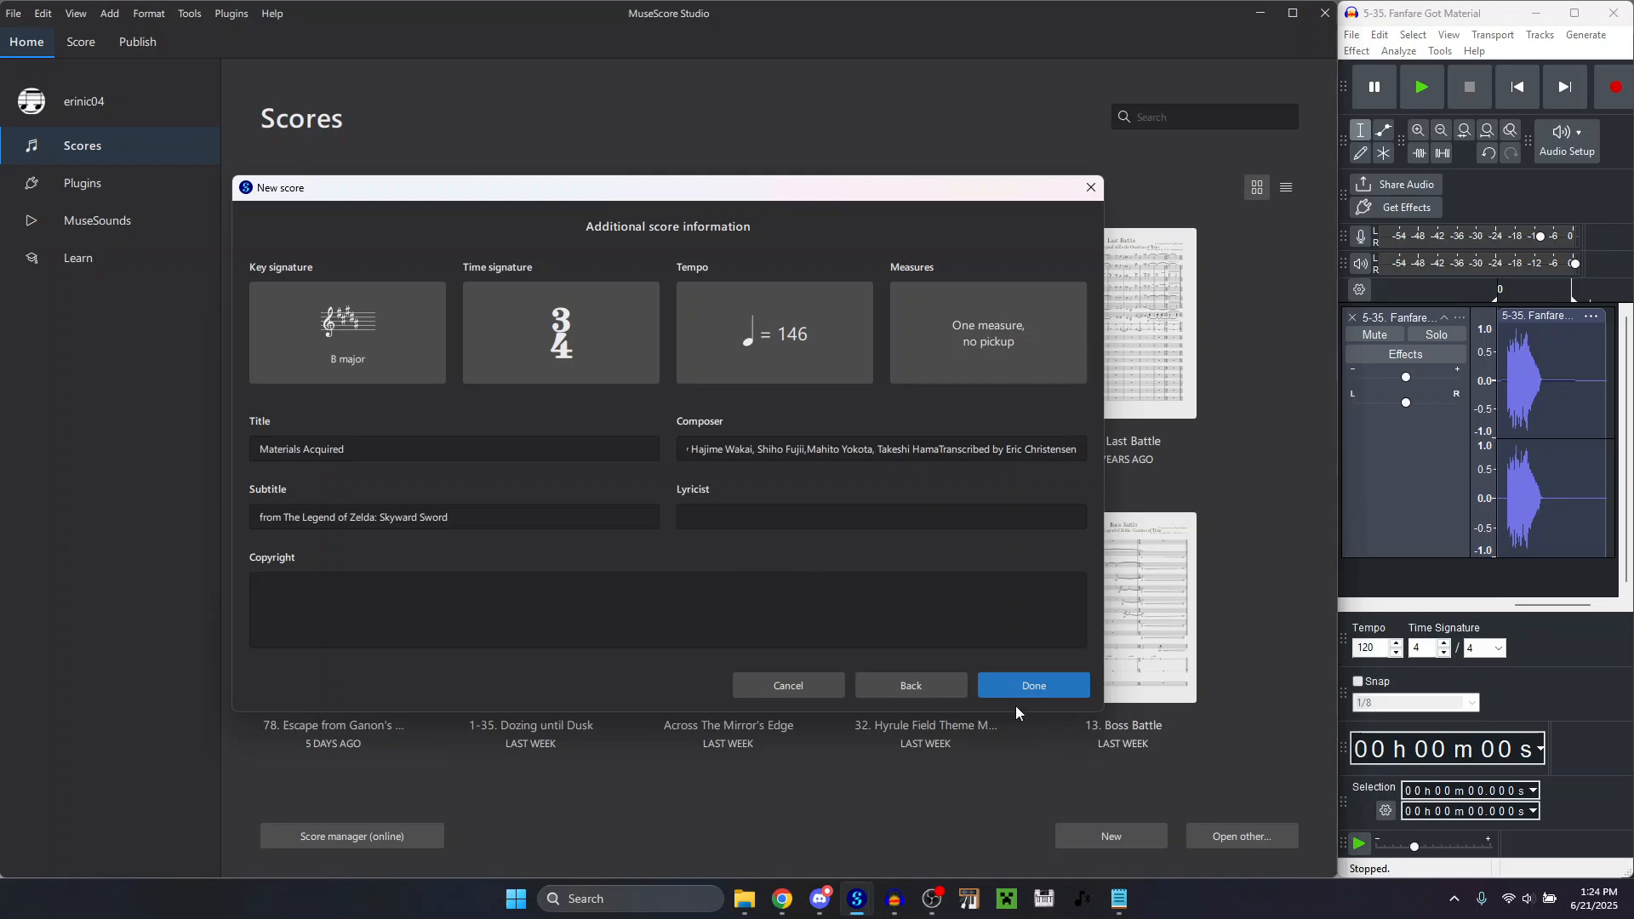
{"action": "left_click", "coordinate": [1033, 684]}
Locate where the first note starts in the Audacity fanfare recording and place the playback cursor there, at 0.549 s.
{"action": "left_click", "coordinate": [1599, 662]}
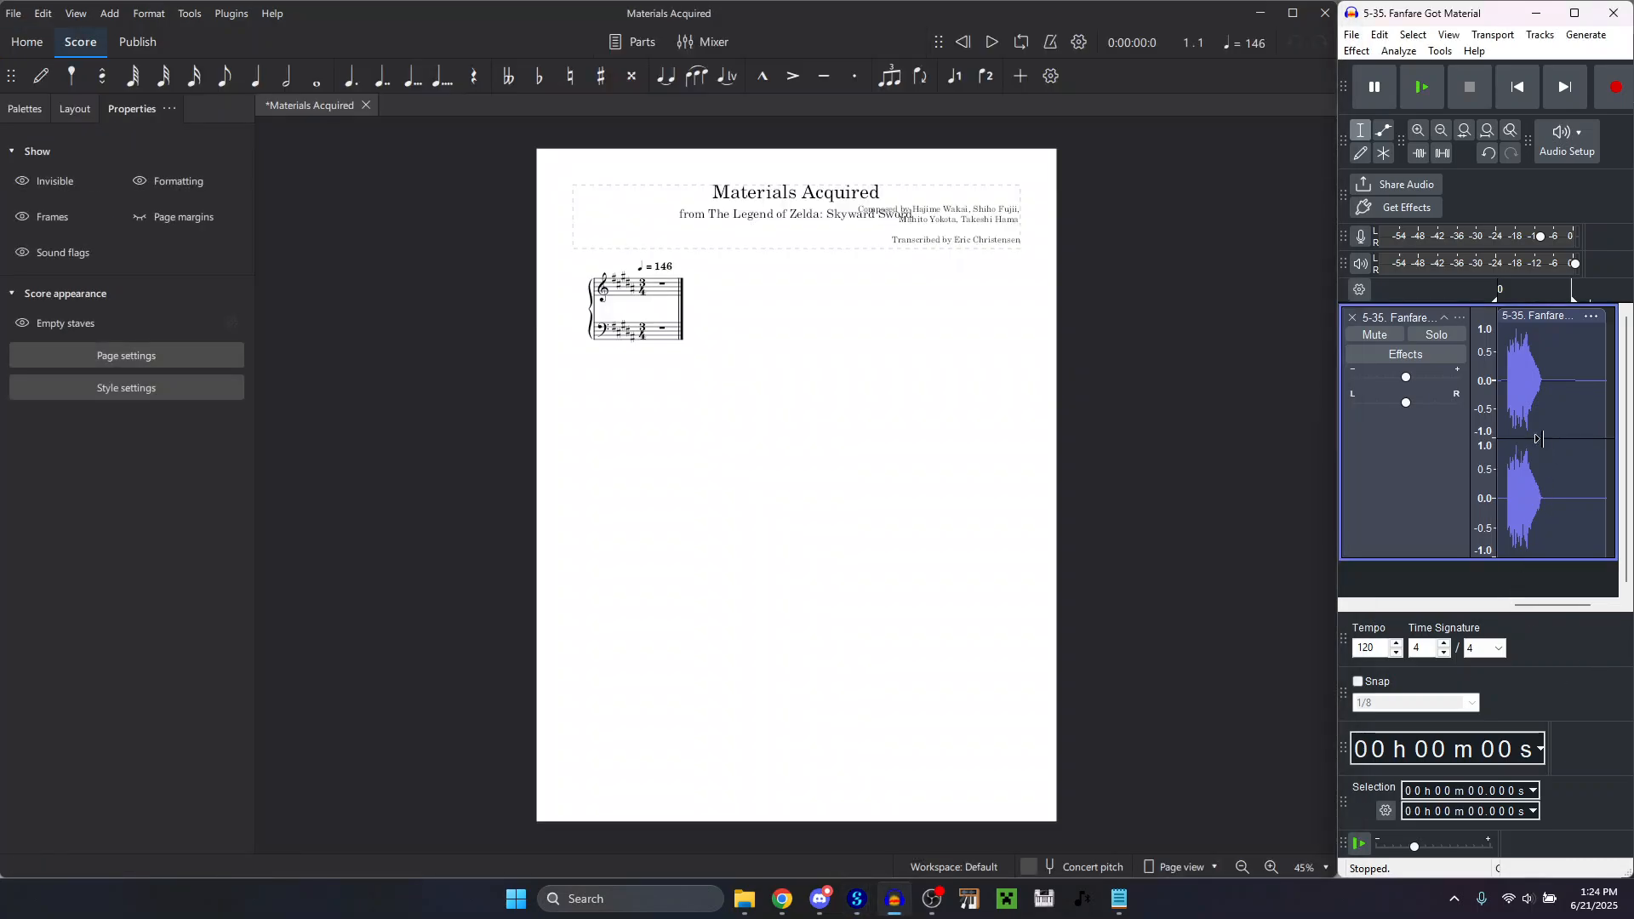
{"action": "scroll", "coordinate": [1528, 403], "scroll_direction": "up", "scroll_amount": 4}
{"action": "scroll", "coordinate": [1558, 400], "scroll_direction": "left", "scroll_amount": 5}
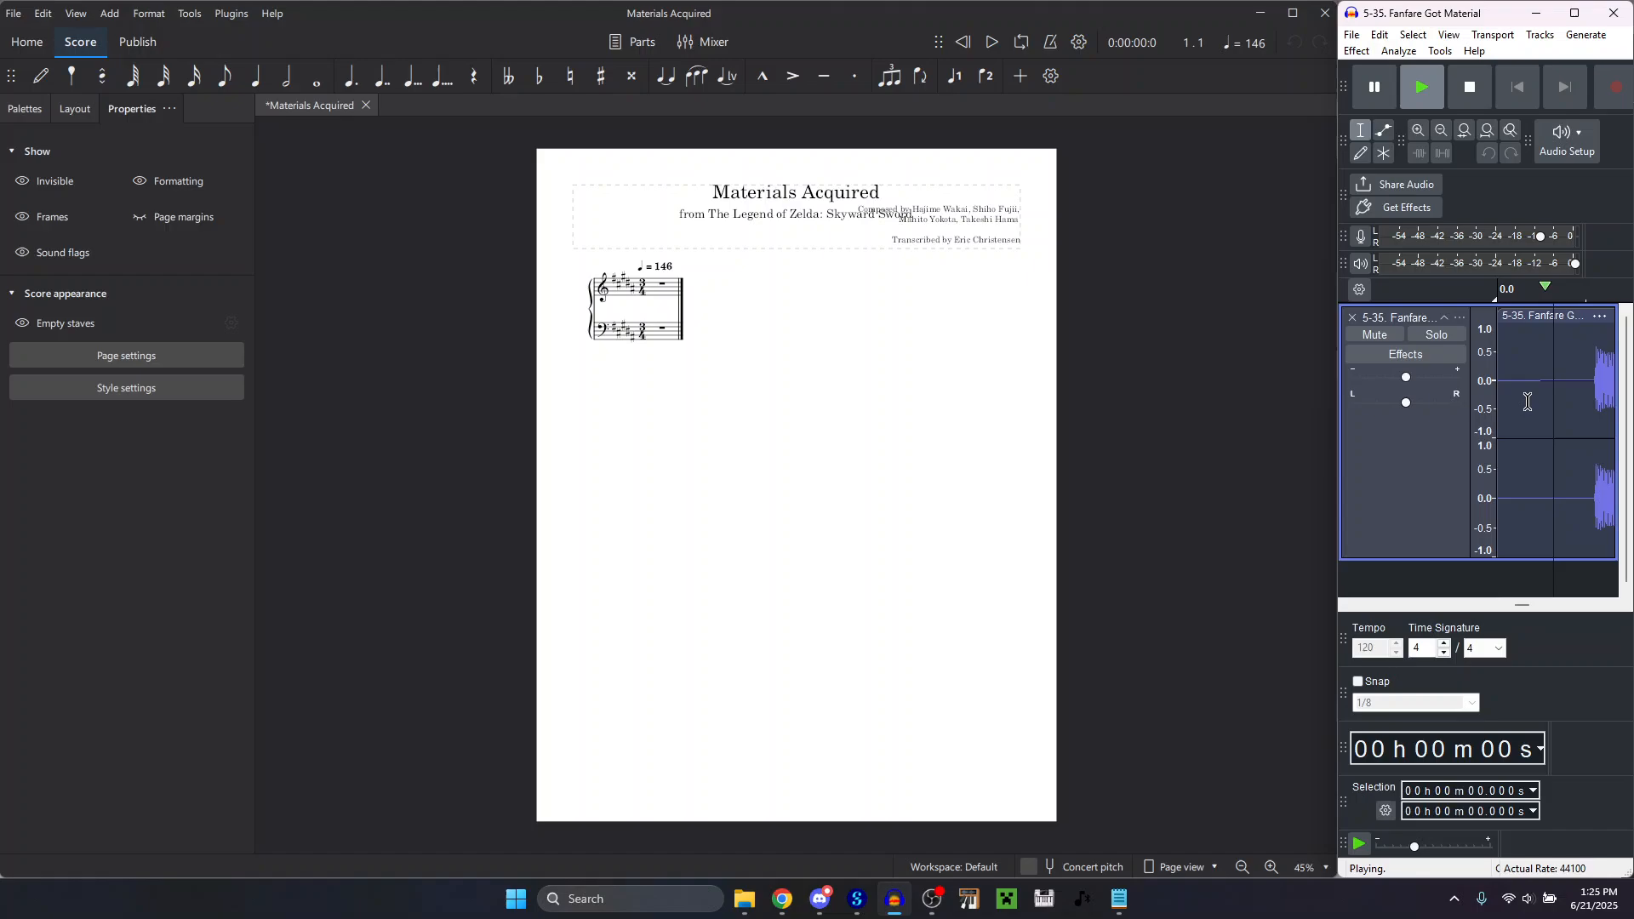
{"action": "left_click", "coordinate": [1586, 388], "text": "shift"}
{"action": "key", "text": "space"}
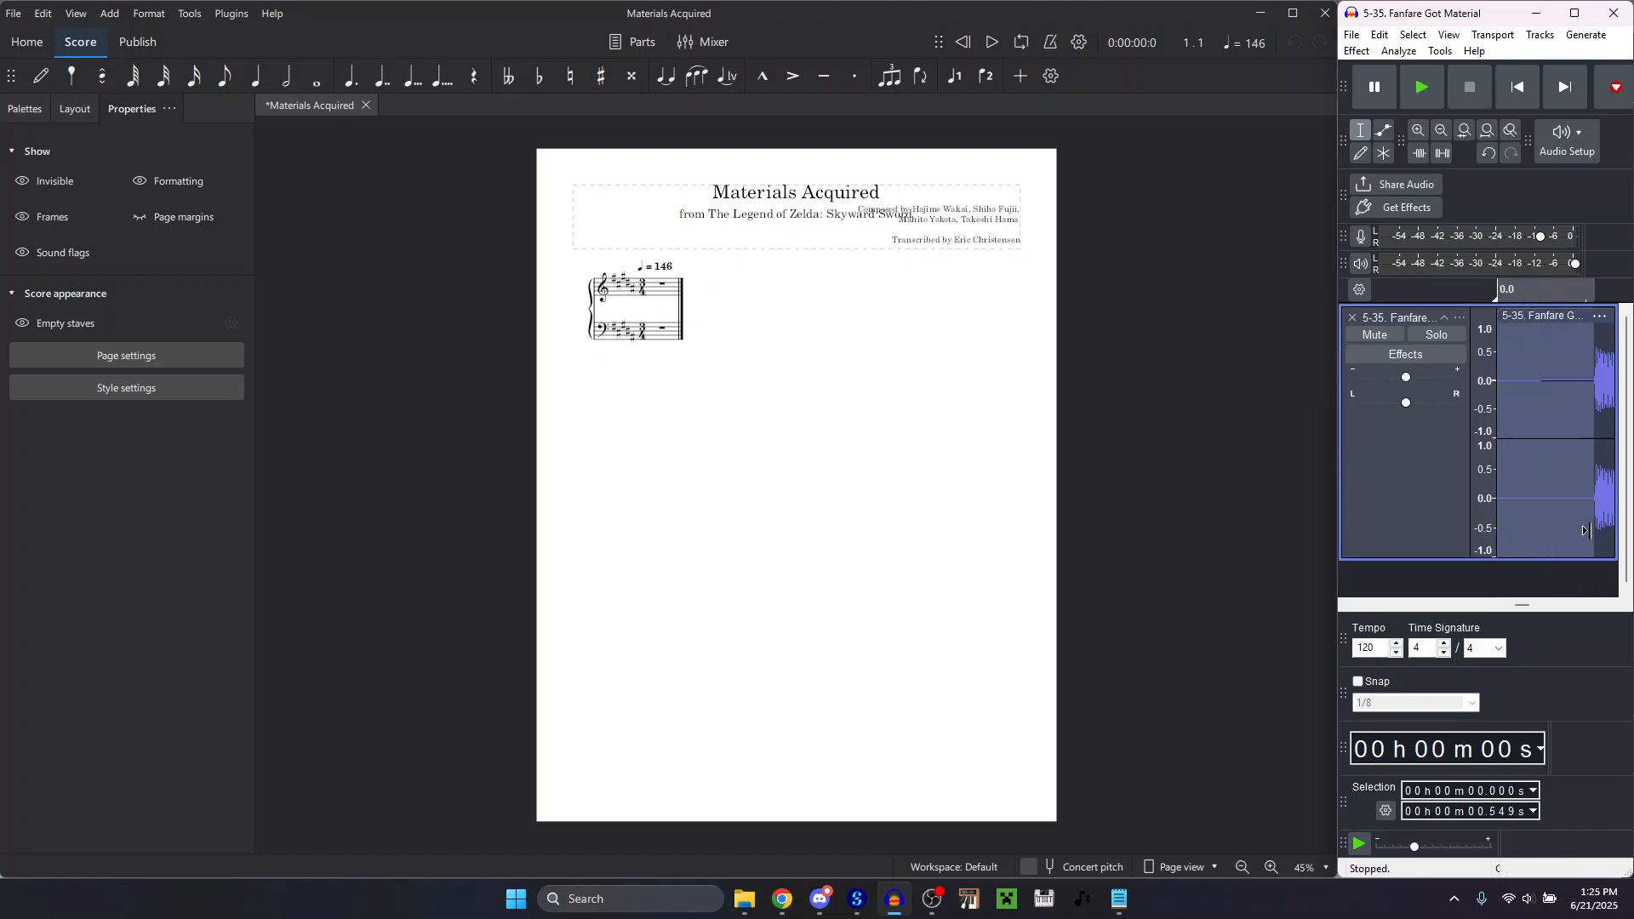
{"action": "key", "text": "space"}
{"action": "left_click_drag", "start_coordinate": [1592, 530], "coordinate": [1585, 530]}
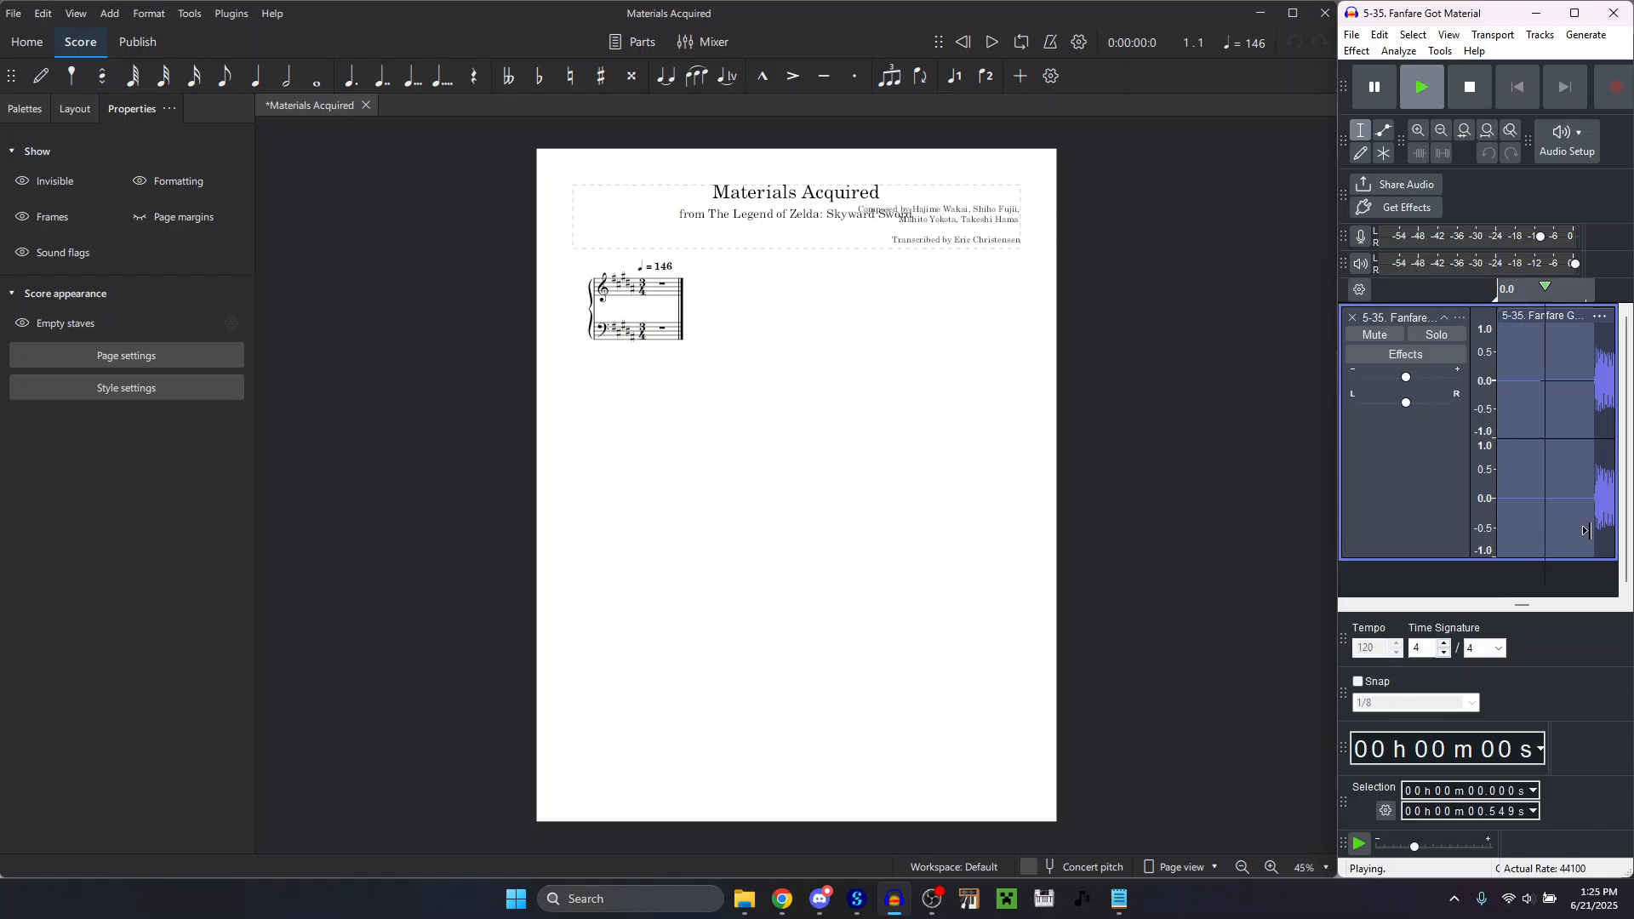
{"action": "key", "text": "Right"}
{"action": "key", "text": "space"}
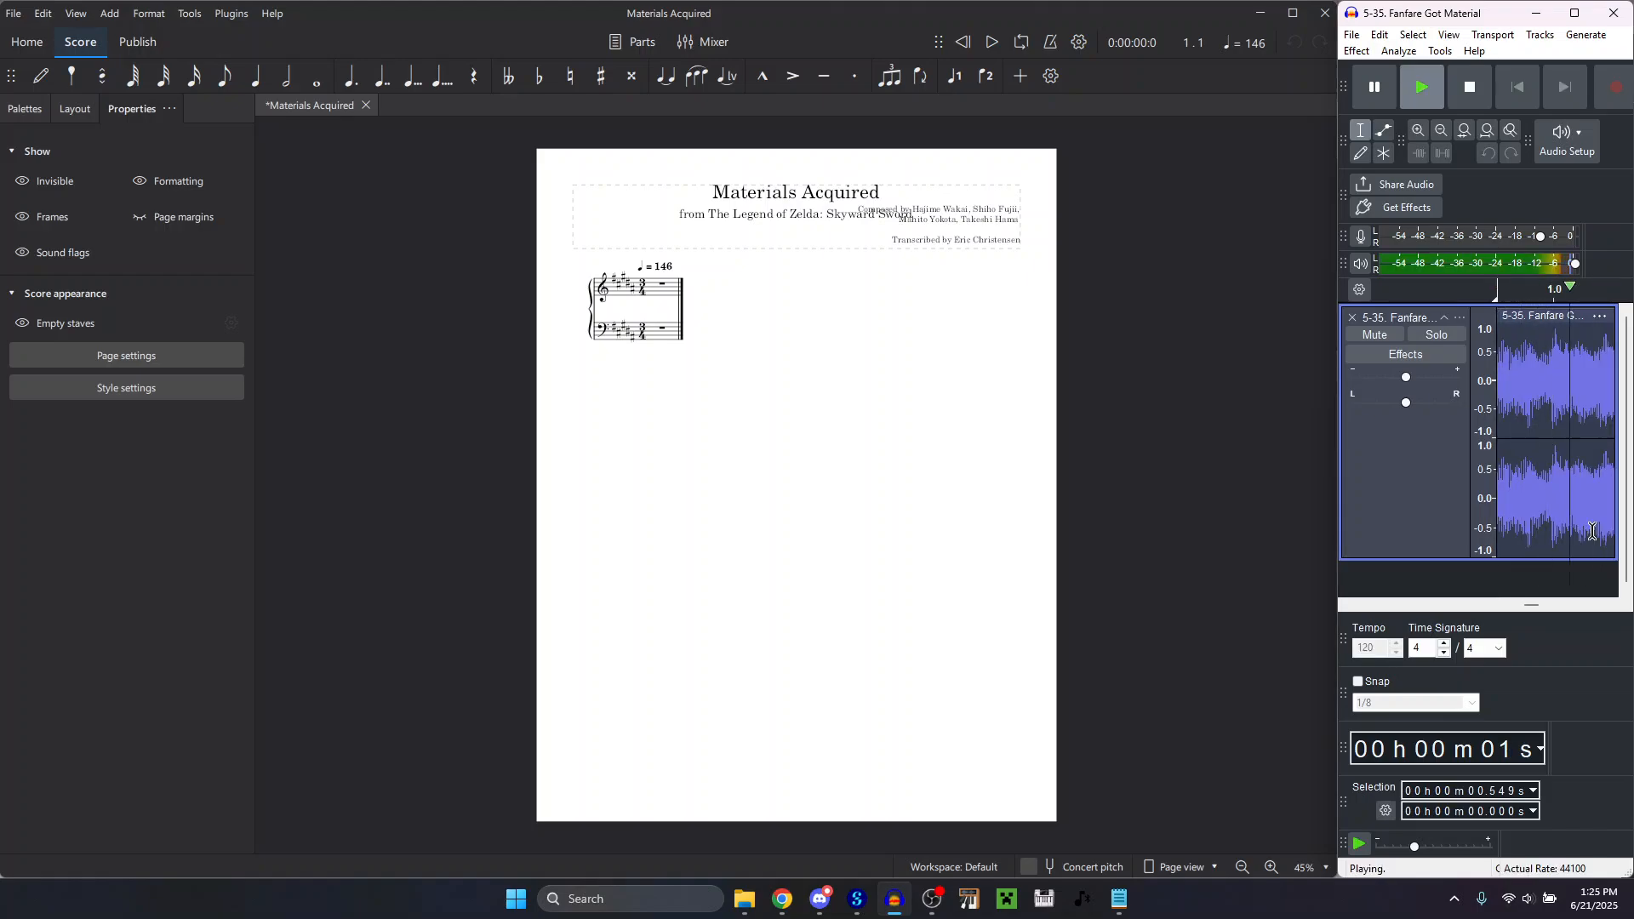
{"action": "key", "text": "space"}
Select the opening beat of the fanfare from 0.549 s, refining its end by ear to a length of 0.434 s.
{"action": "left_click", "coordinate": [1558, 369], "text": "shift"}
{"action": "key", "text": "space"}
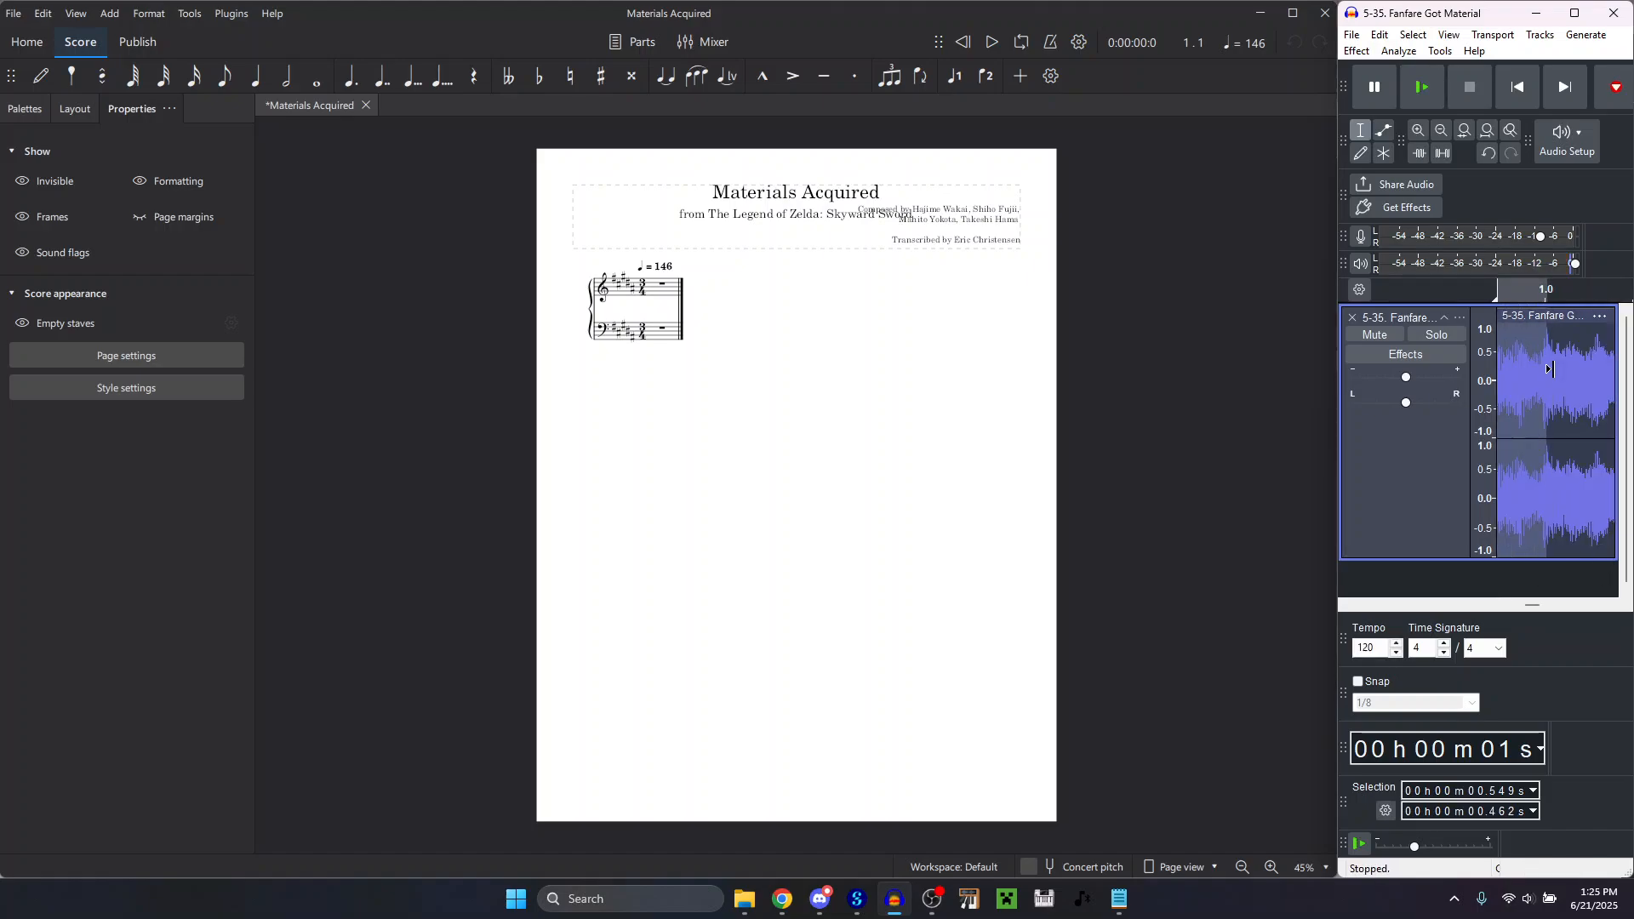
{"action": "key", "text": "space"}
{"action": "left_click", "coordinate": [1555, 368], "text": "shift"}
{"action": "key", "text": "space"}
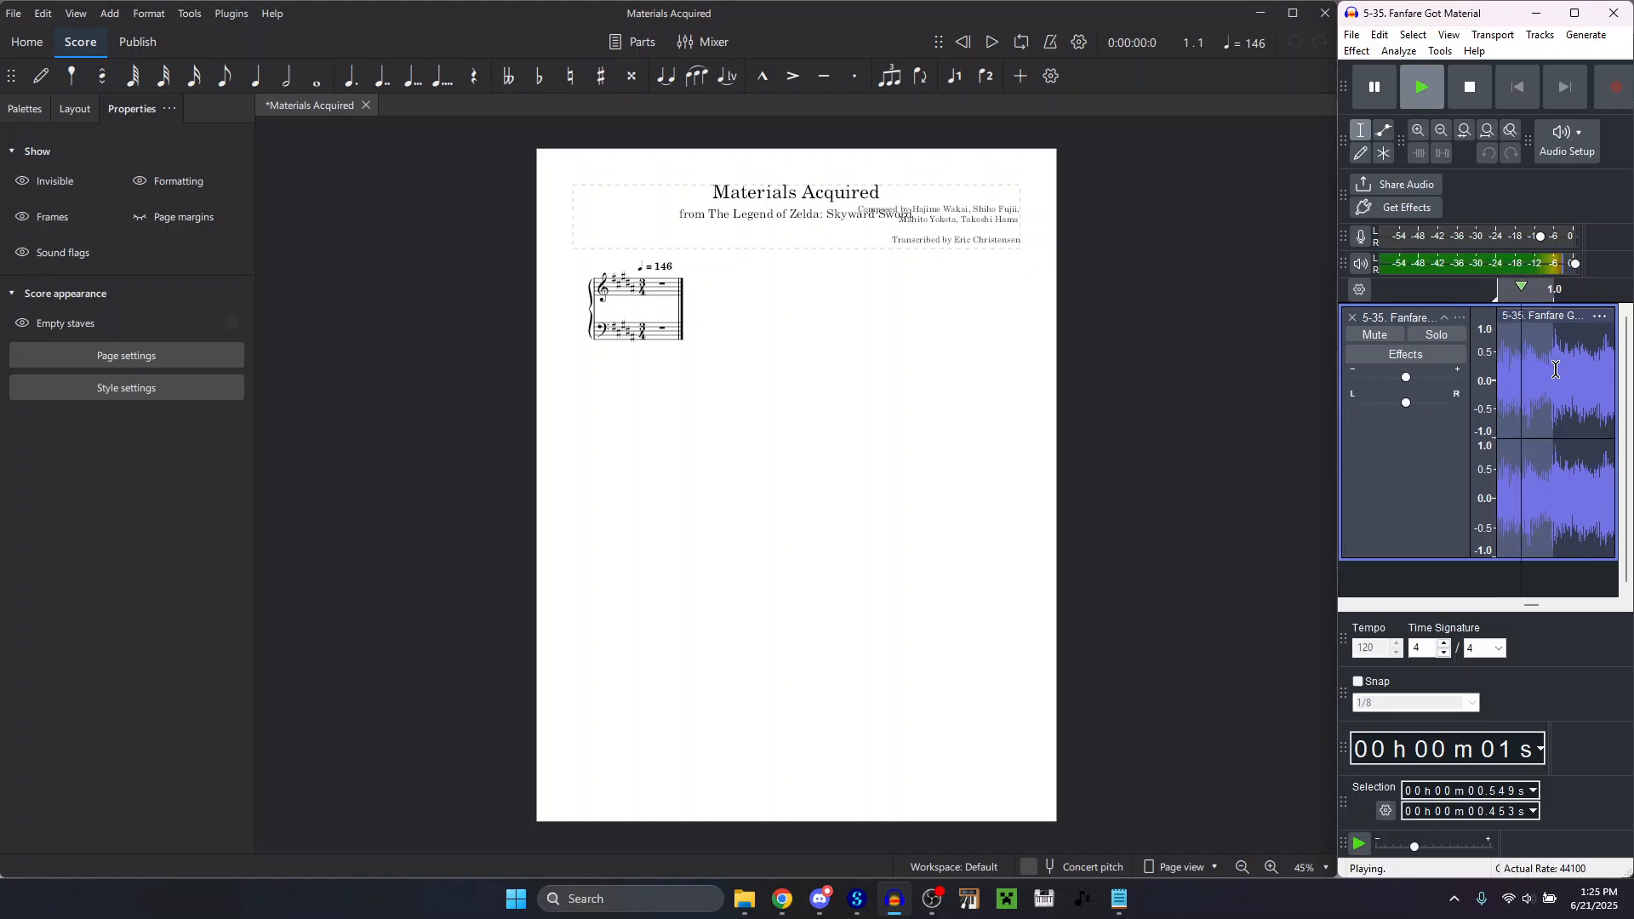
{"action": "left_click", "coordinate": [1550, 369], "text": "shift"}
{"action": "key", "text": "space"}
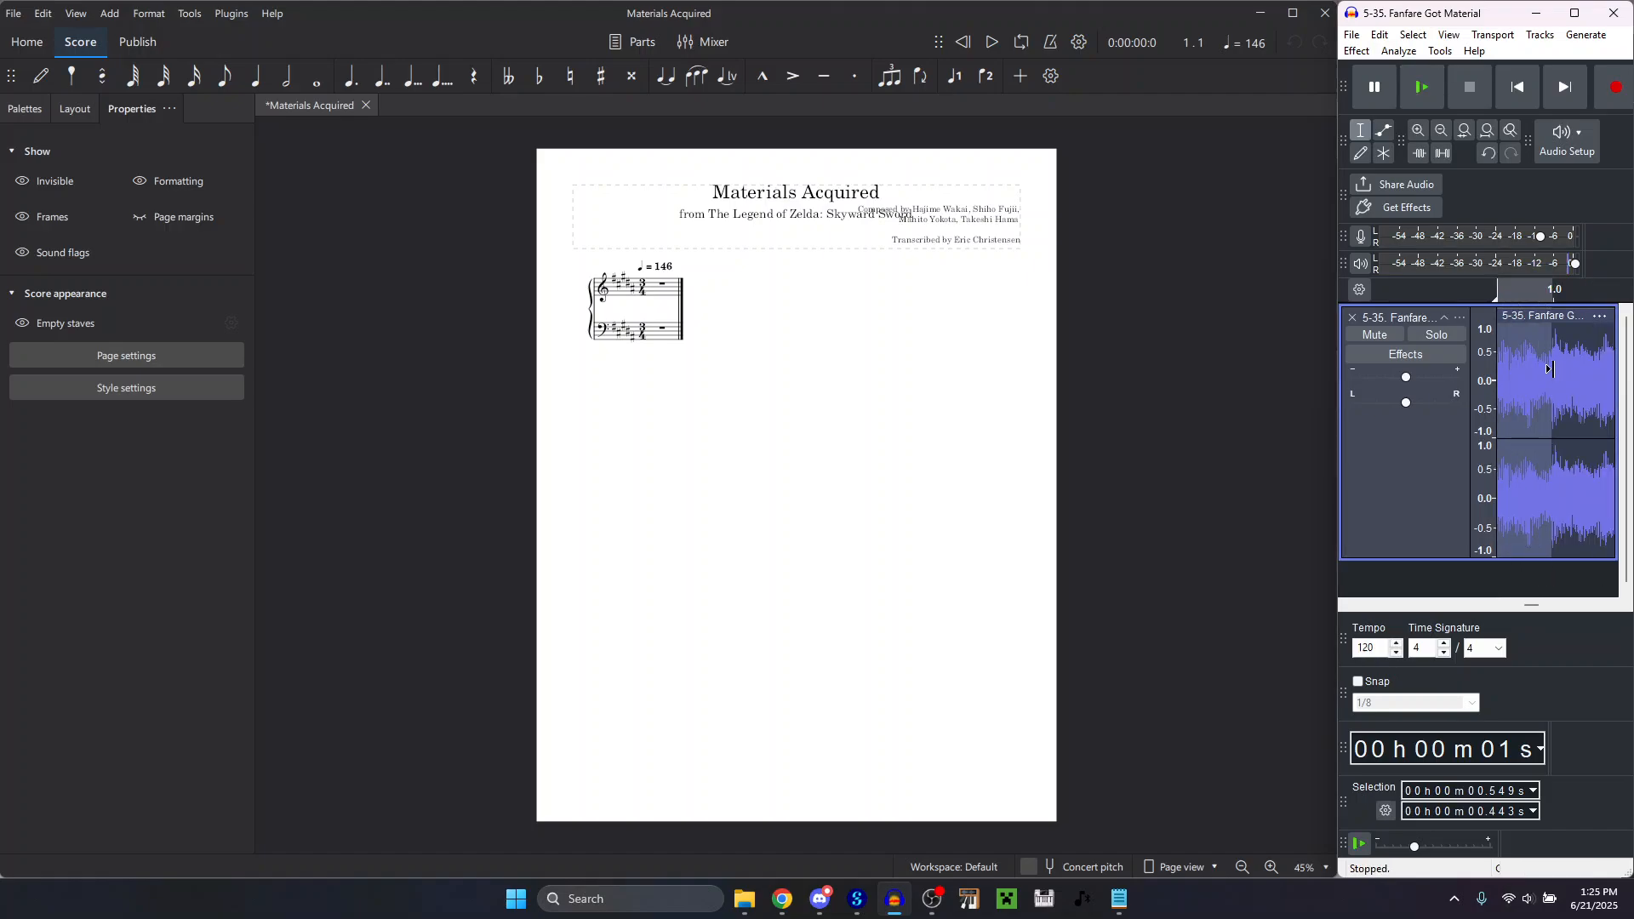
{"action": "key", "text": "space"}
{"action": "left_click", "coordinate": [1556, 369], "text": "shift"}
{"action": "key", "text": "space"}
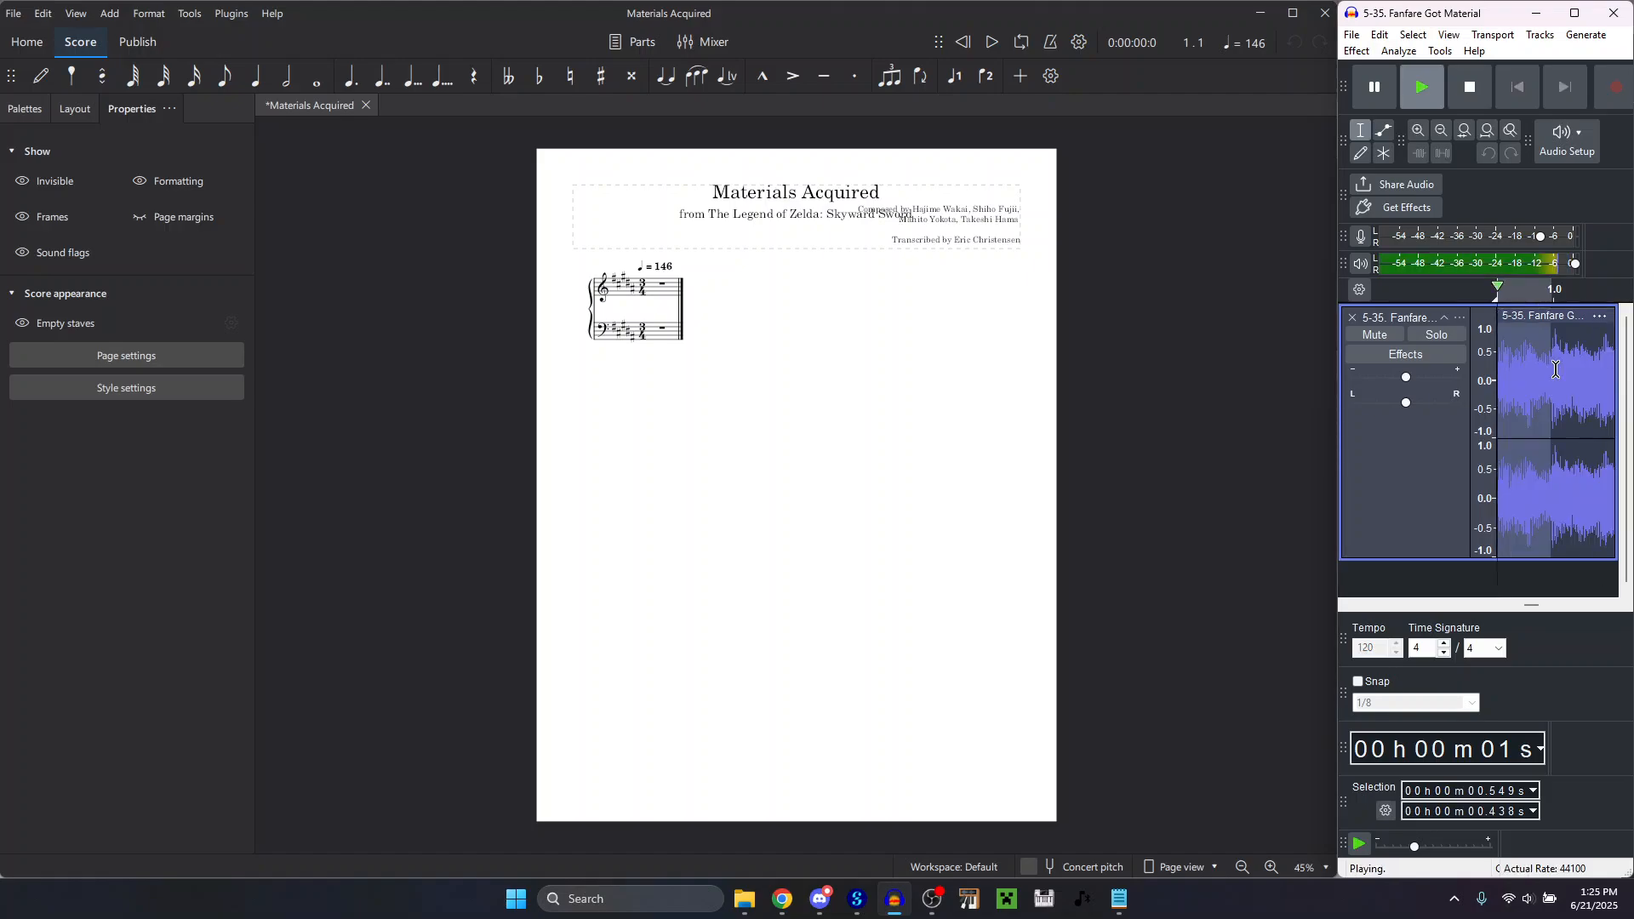
{"action": "key", "text": "space"}
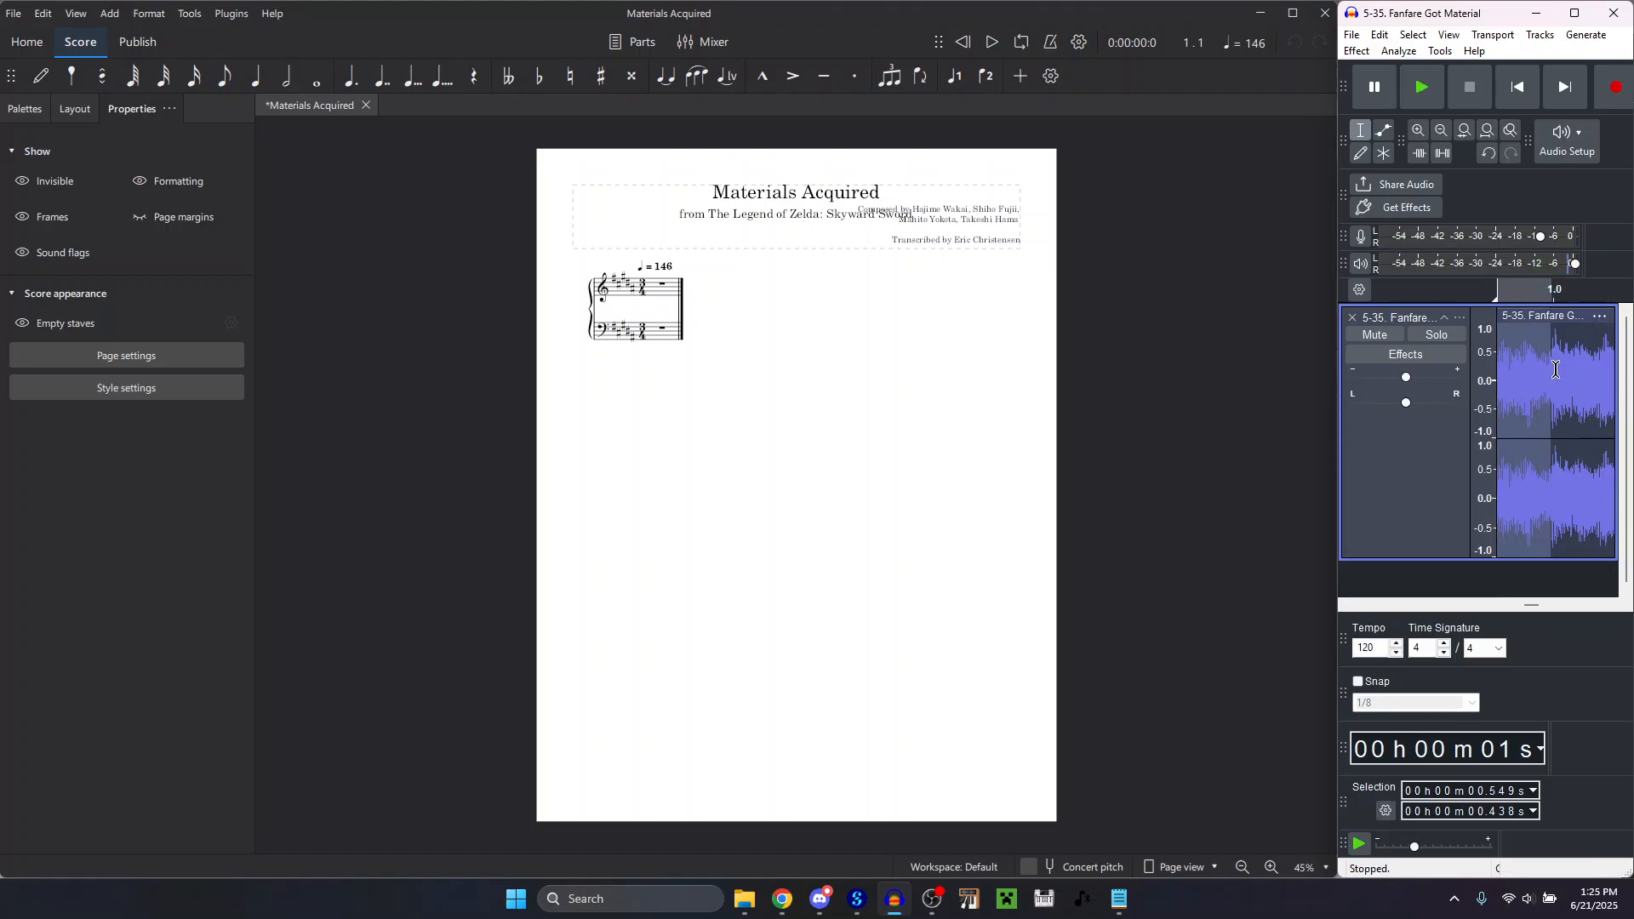
{"action": "key", "text": "ctrl+shift+Left"}
{"action": "key", "text": "space"}
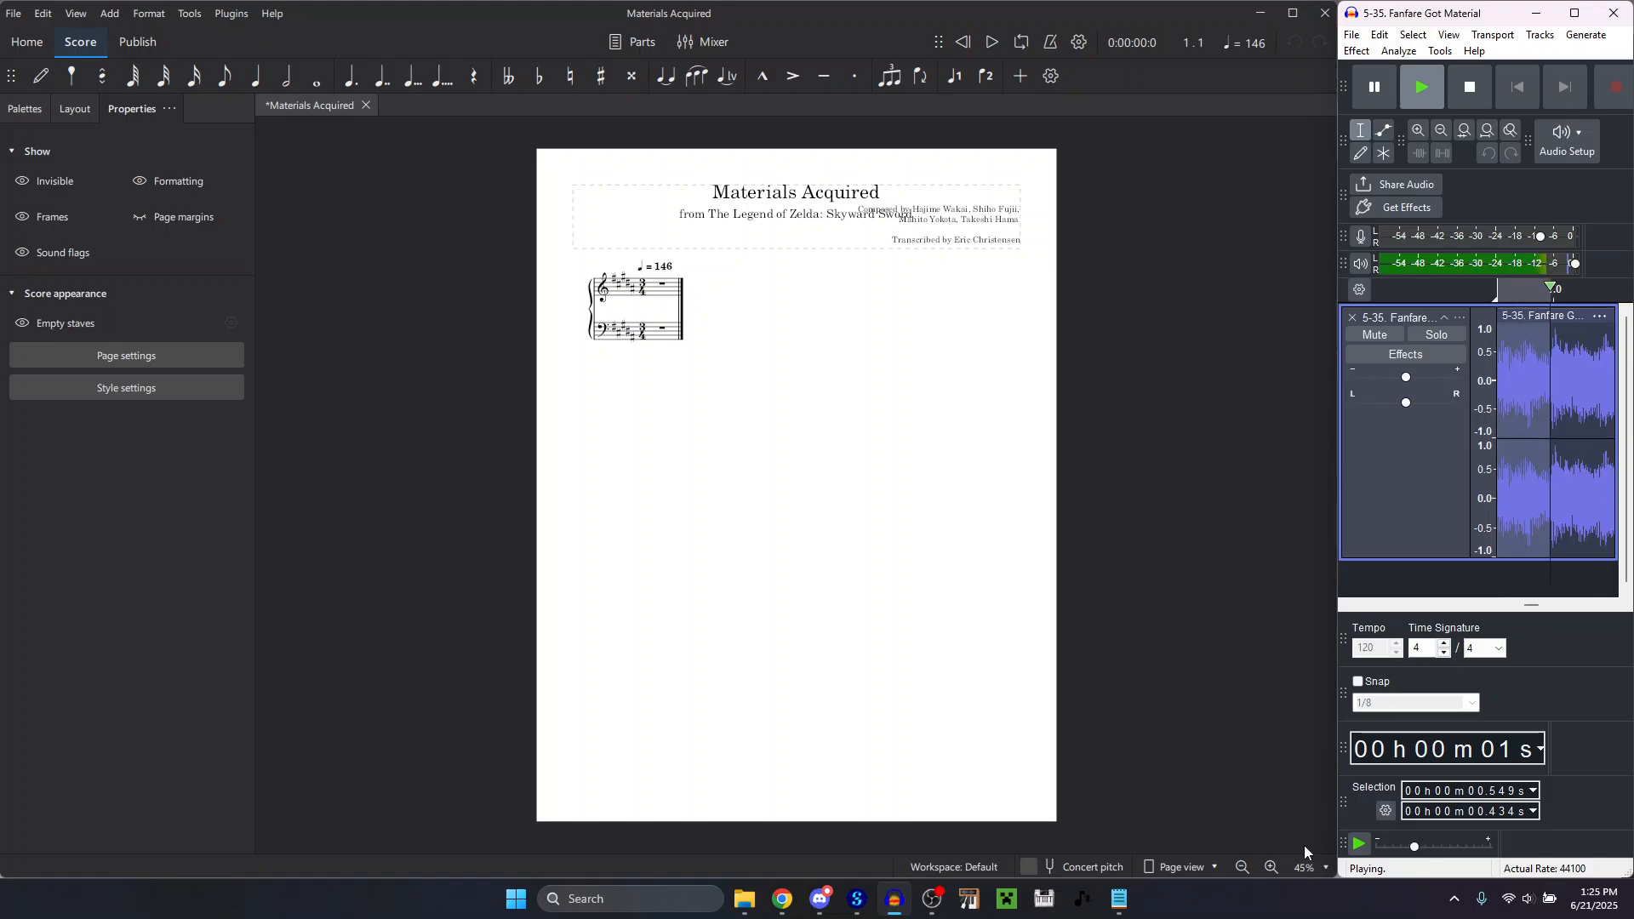
Switch to the BPM Calculator in the browser and enter a beat duration of 434 ms to work out the tempo.
{"action": "left_click", "coordinate": [783, 900]}
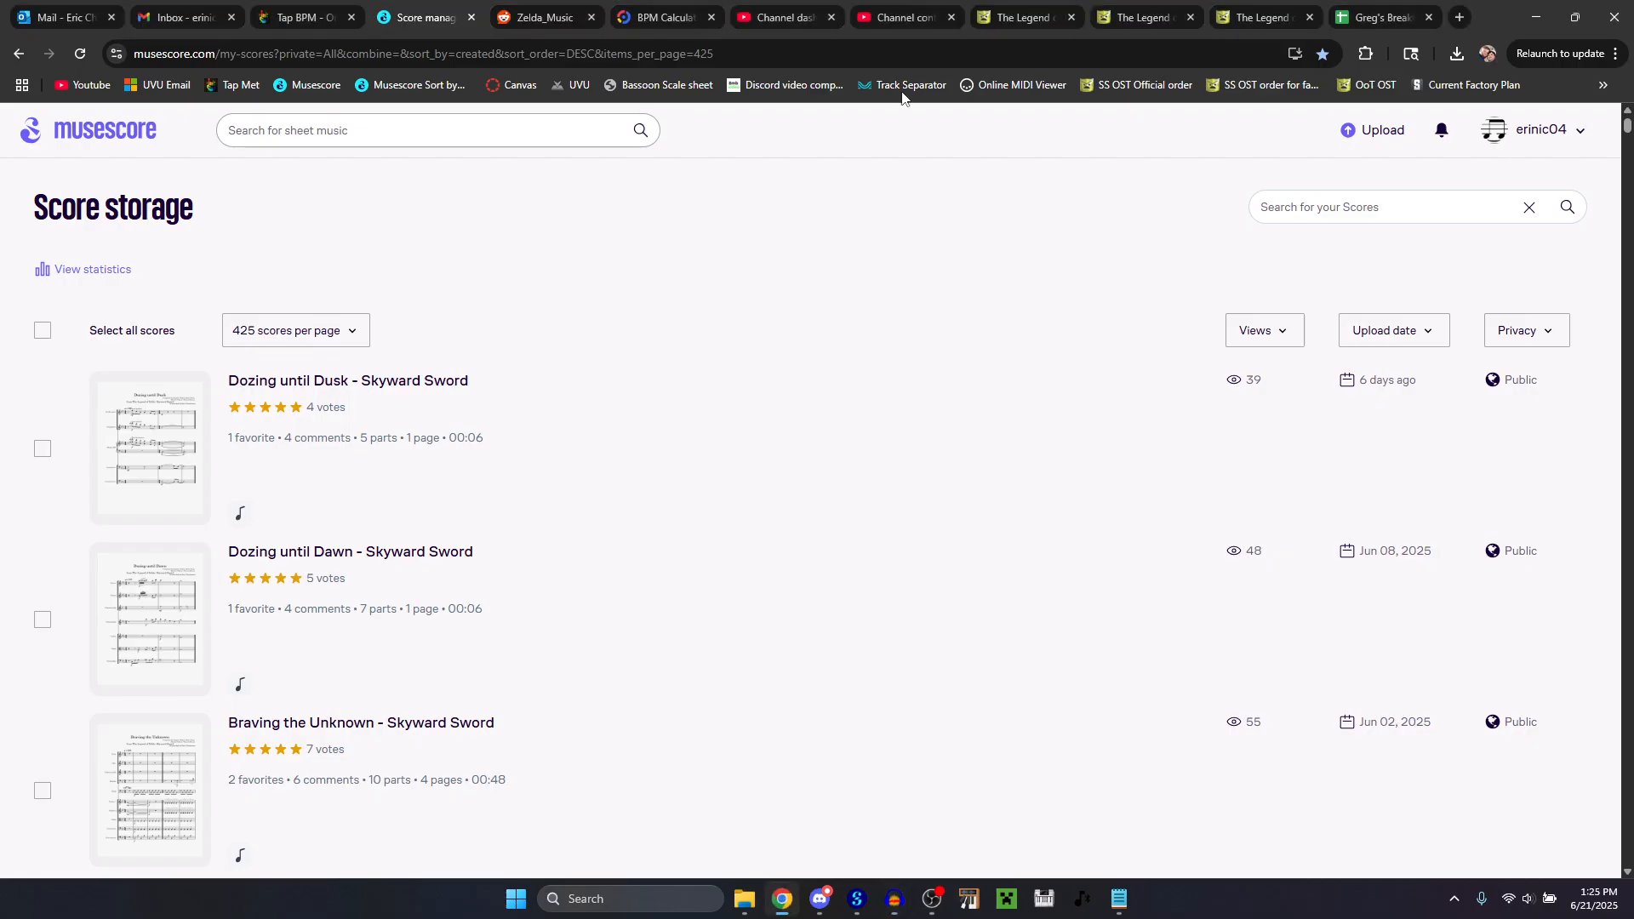
{"action": "left_click", "coordinate": [664, 17]}
{"action": "scroll", "coordinate": [1064, 606], "scroll_direction": "down", "scroll_amount": 4}
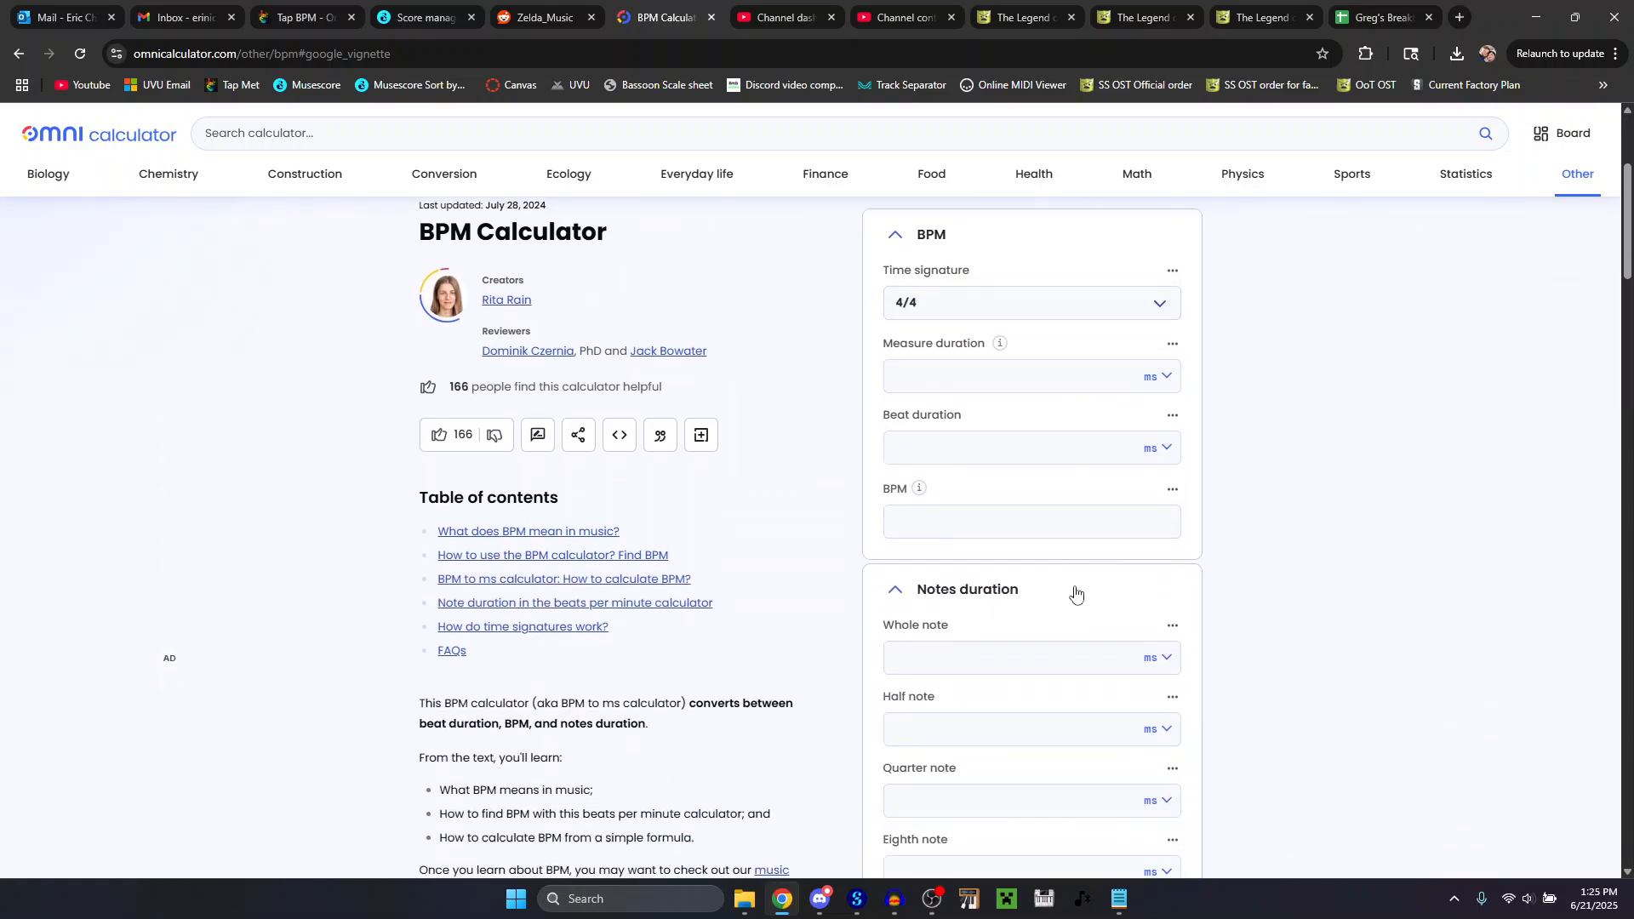
{"action": "left_click", "coordinate": [971, 478]}
{"action": "left_click", "coordinate": [970, 411]}
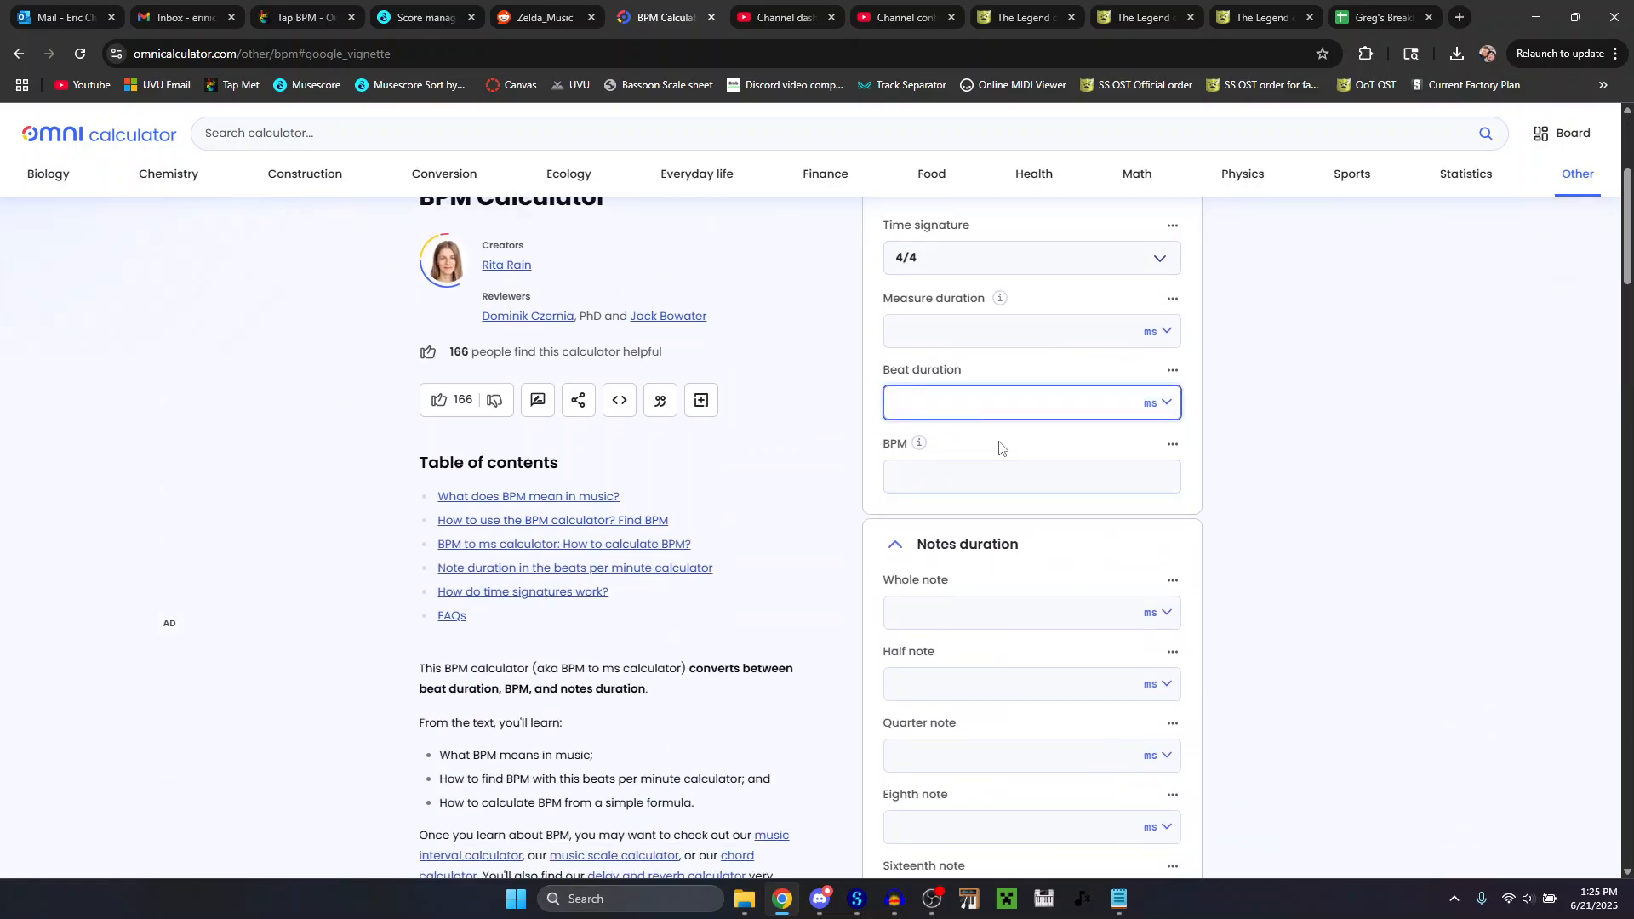
{"action": "type", "text": "434"}
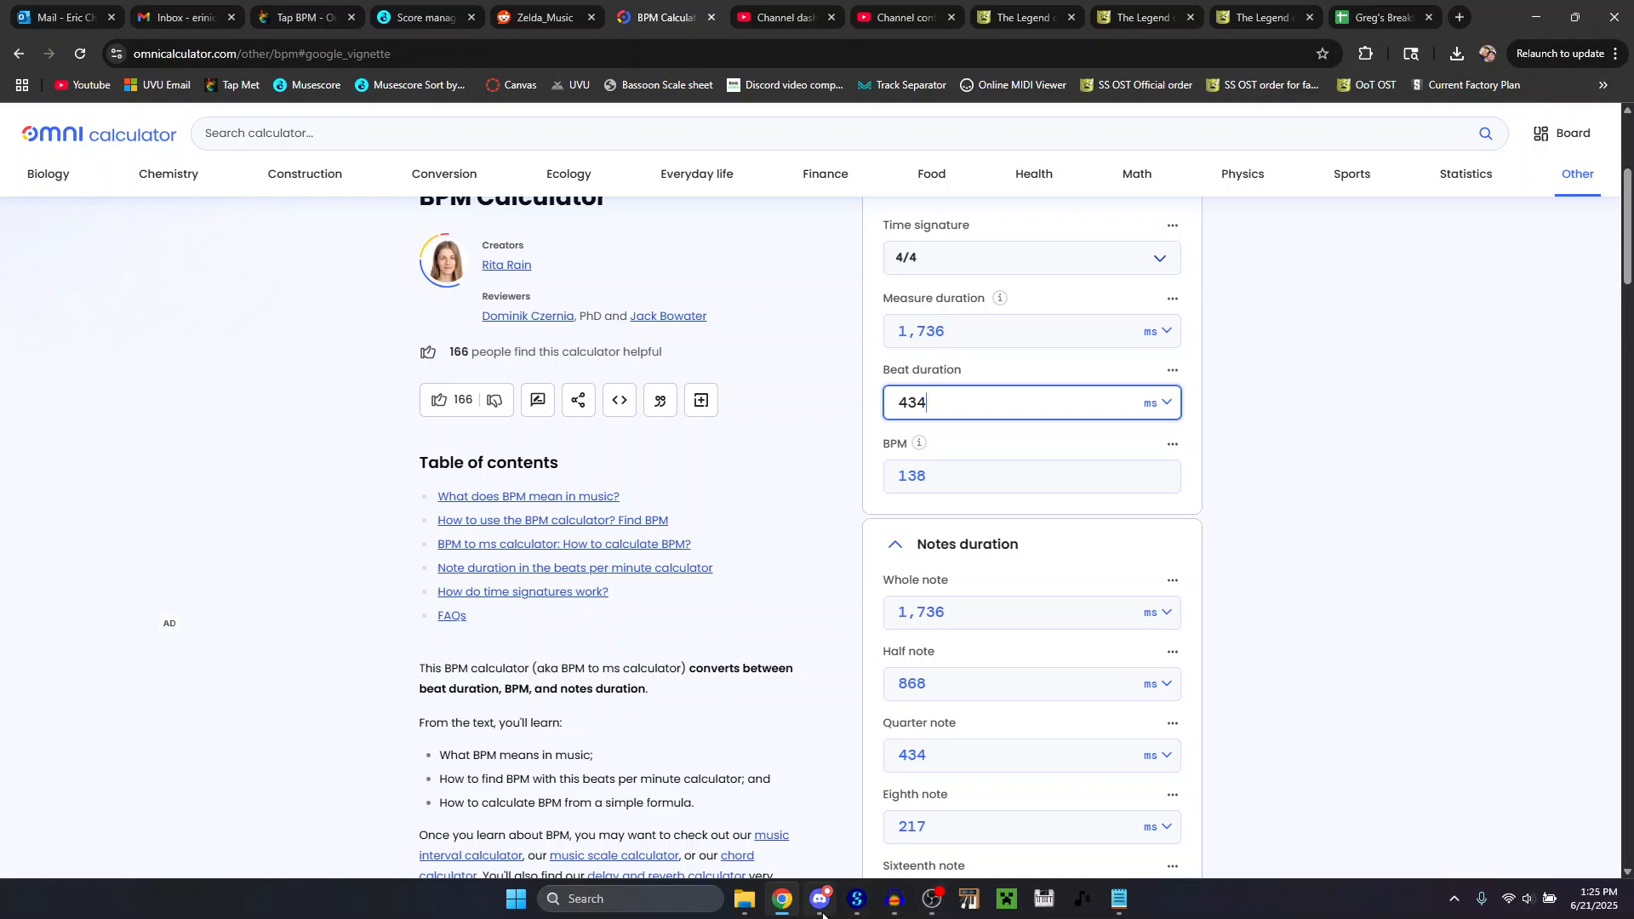
Return to the Materials Acquired score and set its tempo marking to quarter note = 138.
{"action": "mouse_move", "coordinate": [854, 909]}
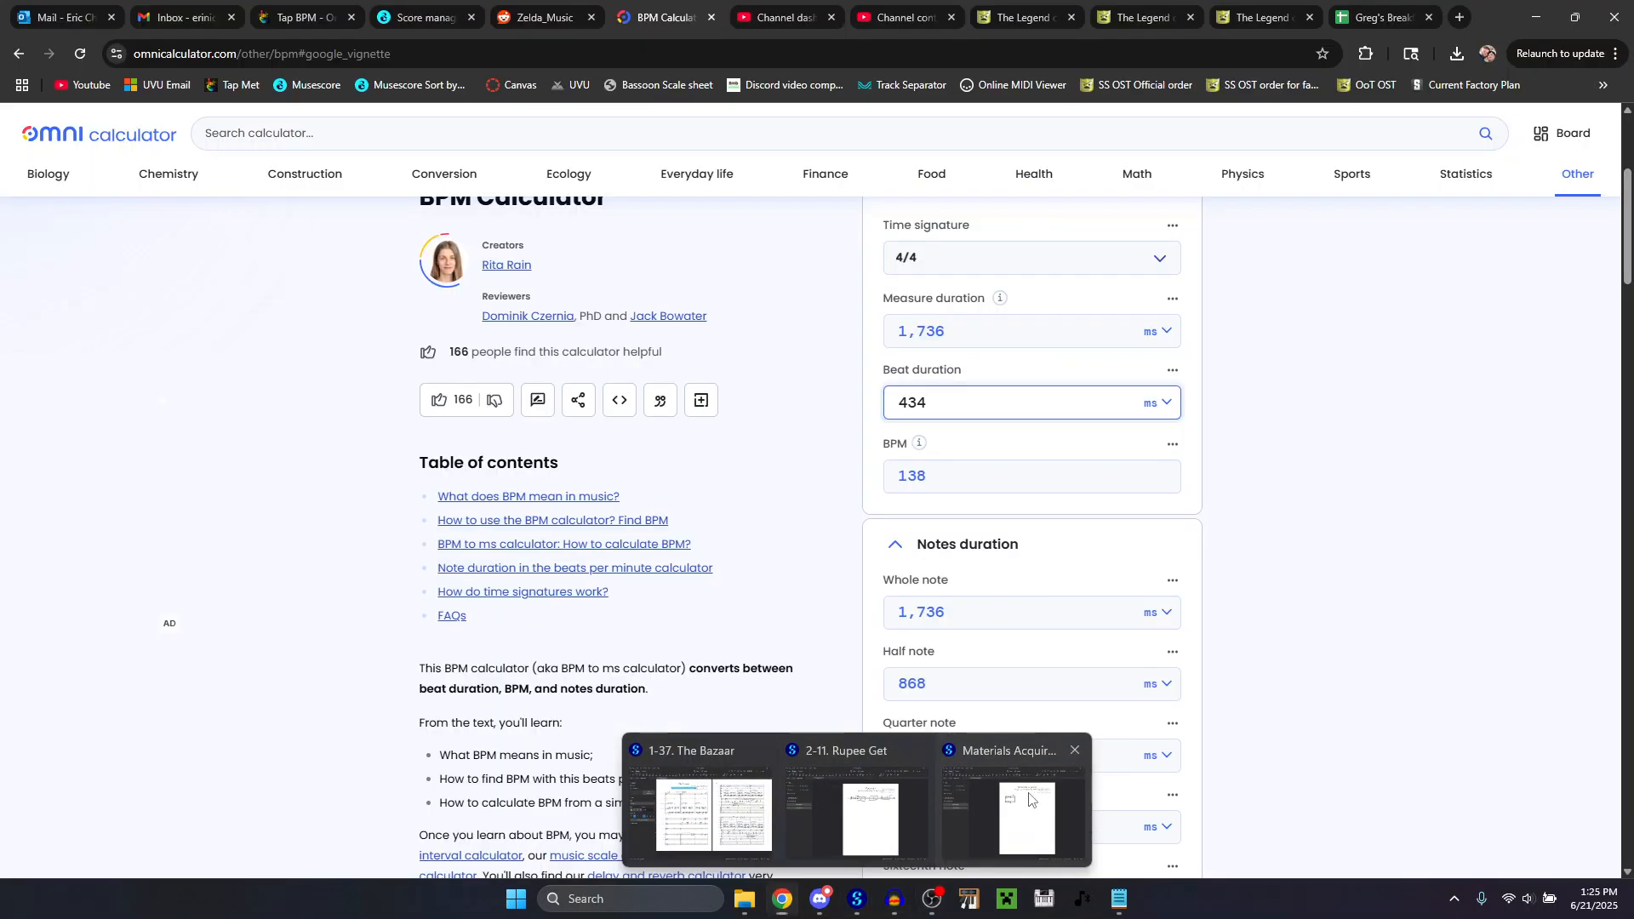
{"action": "left_click", "coordinate": [1012, 809]}
{"action": "left_click", "coordinate": [667, 269]}
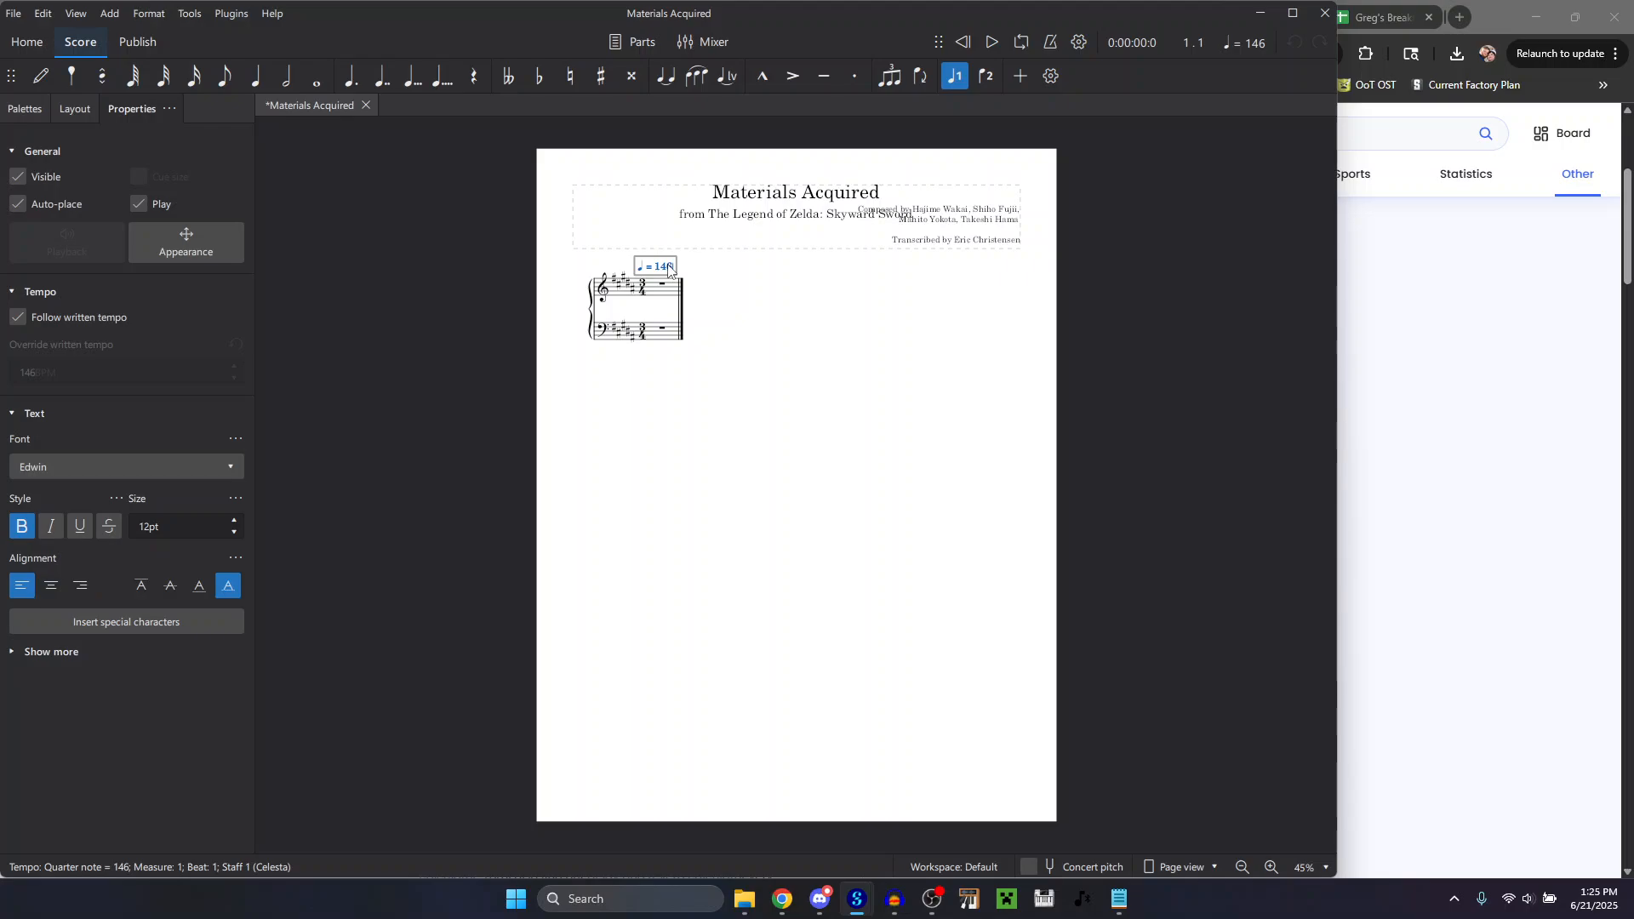
{"action": "left_click", "coordinate": [723, 320]}
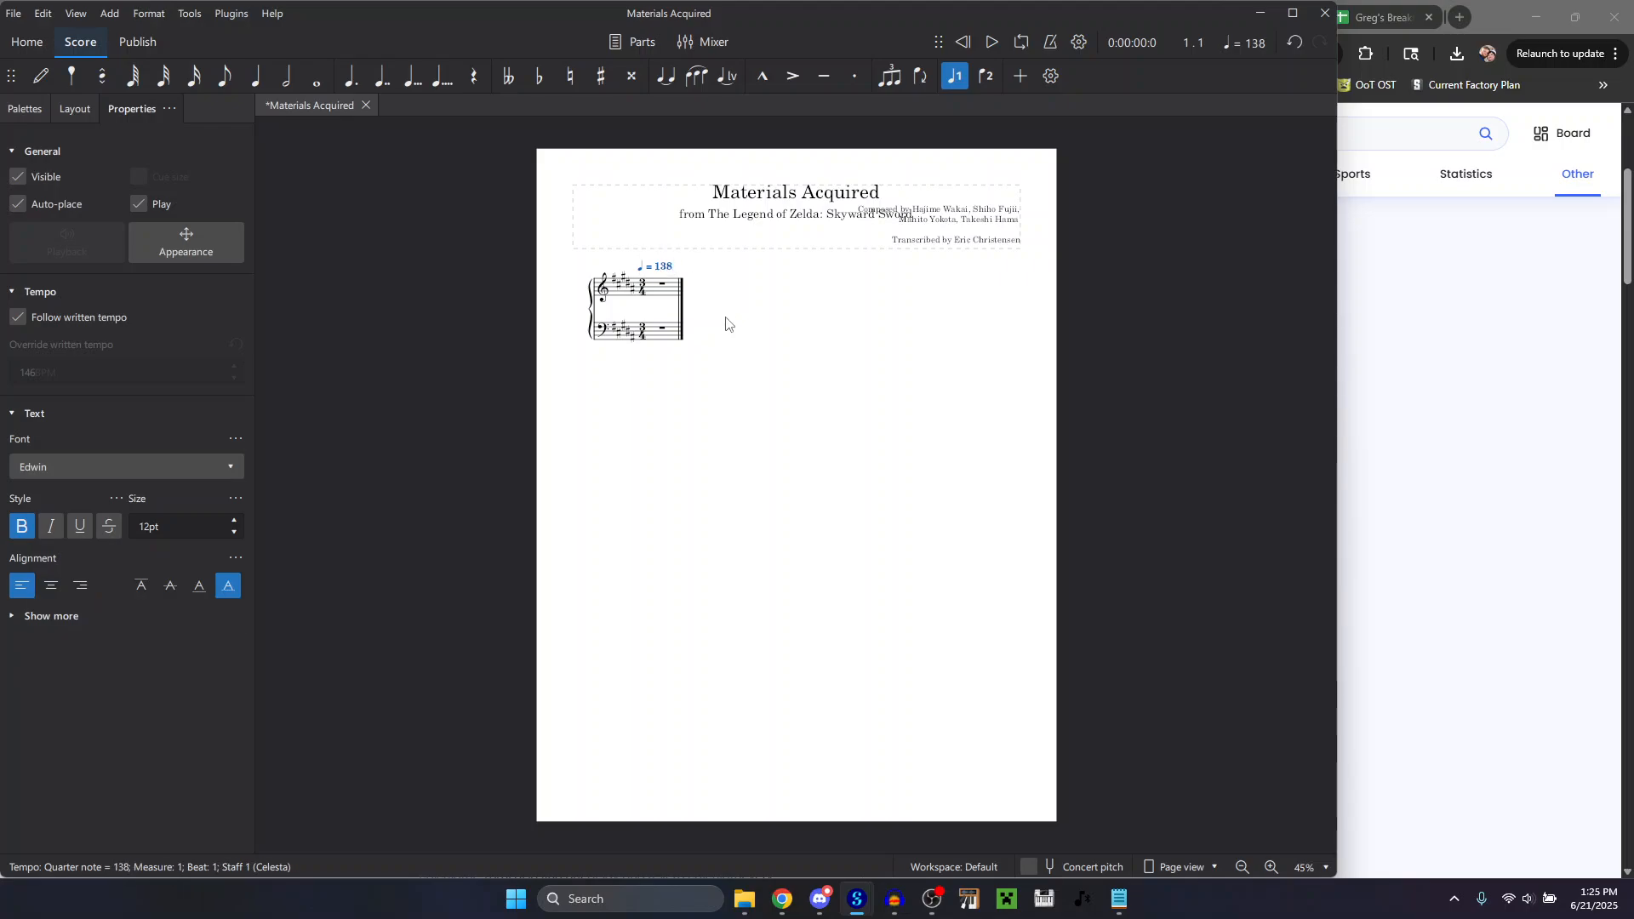
Open the Rupee Get score, examine its Celesta parts and mixer settings, and play back the measure.
{"action": "mouse_move", "coordinate": [858, 909]}
{"action": "left_click", "coordinate": [796, 785]}
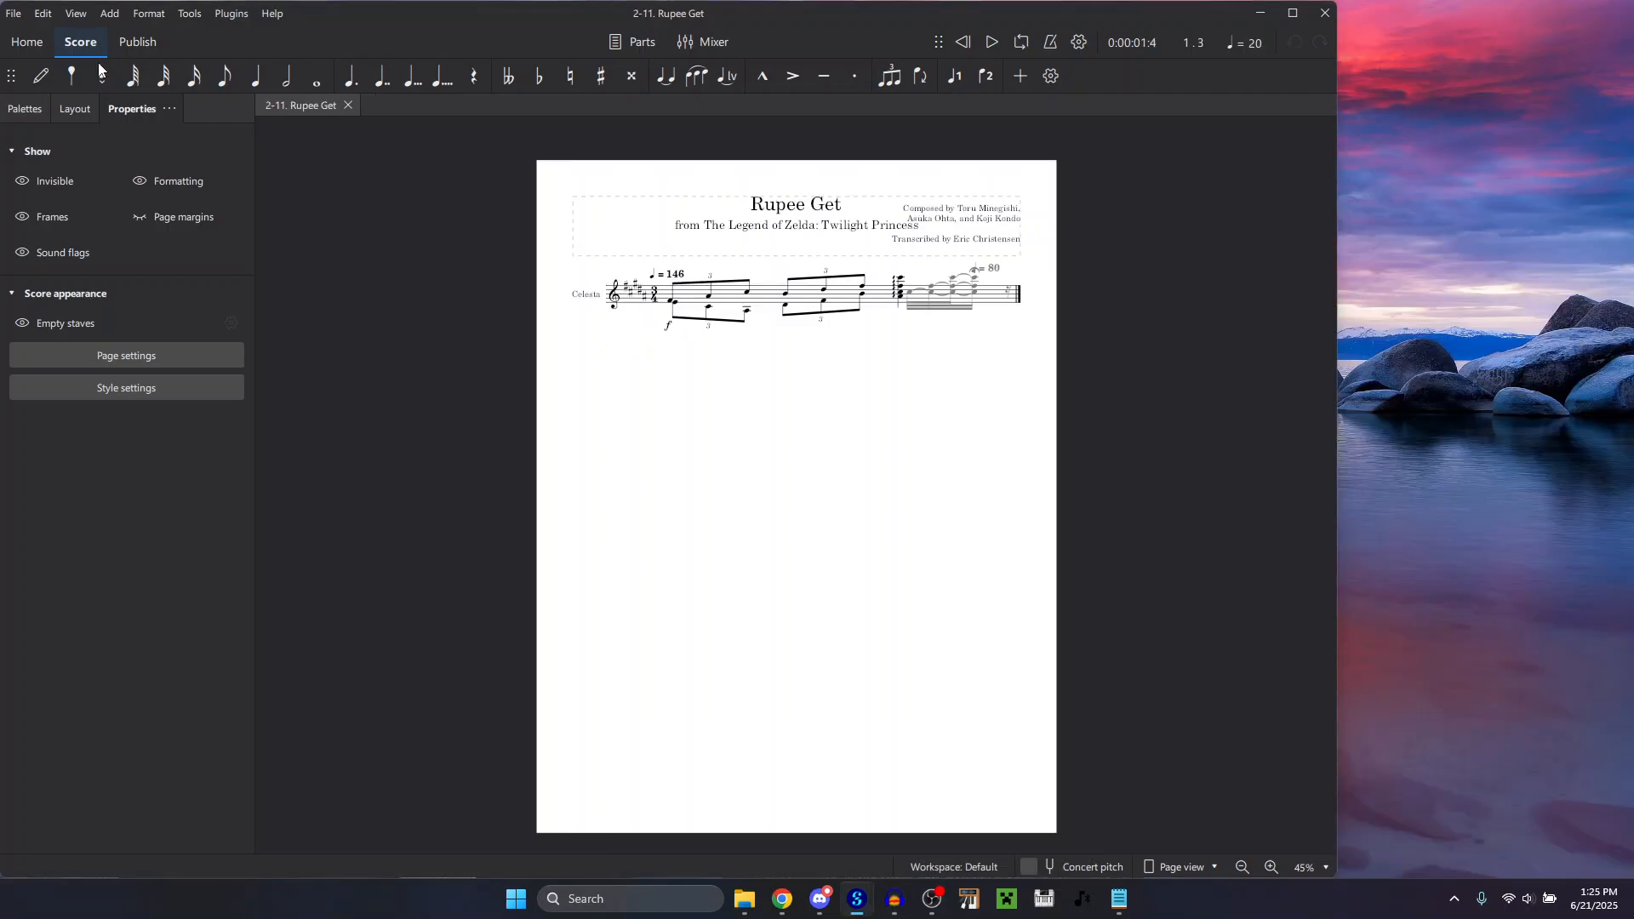
{"action": "left_click", "coordinate": [78, 119]}
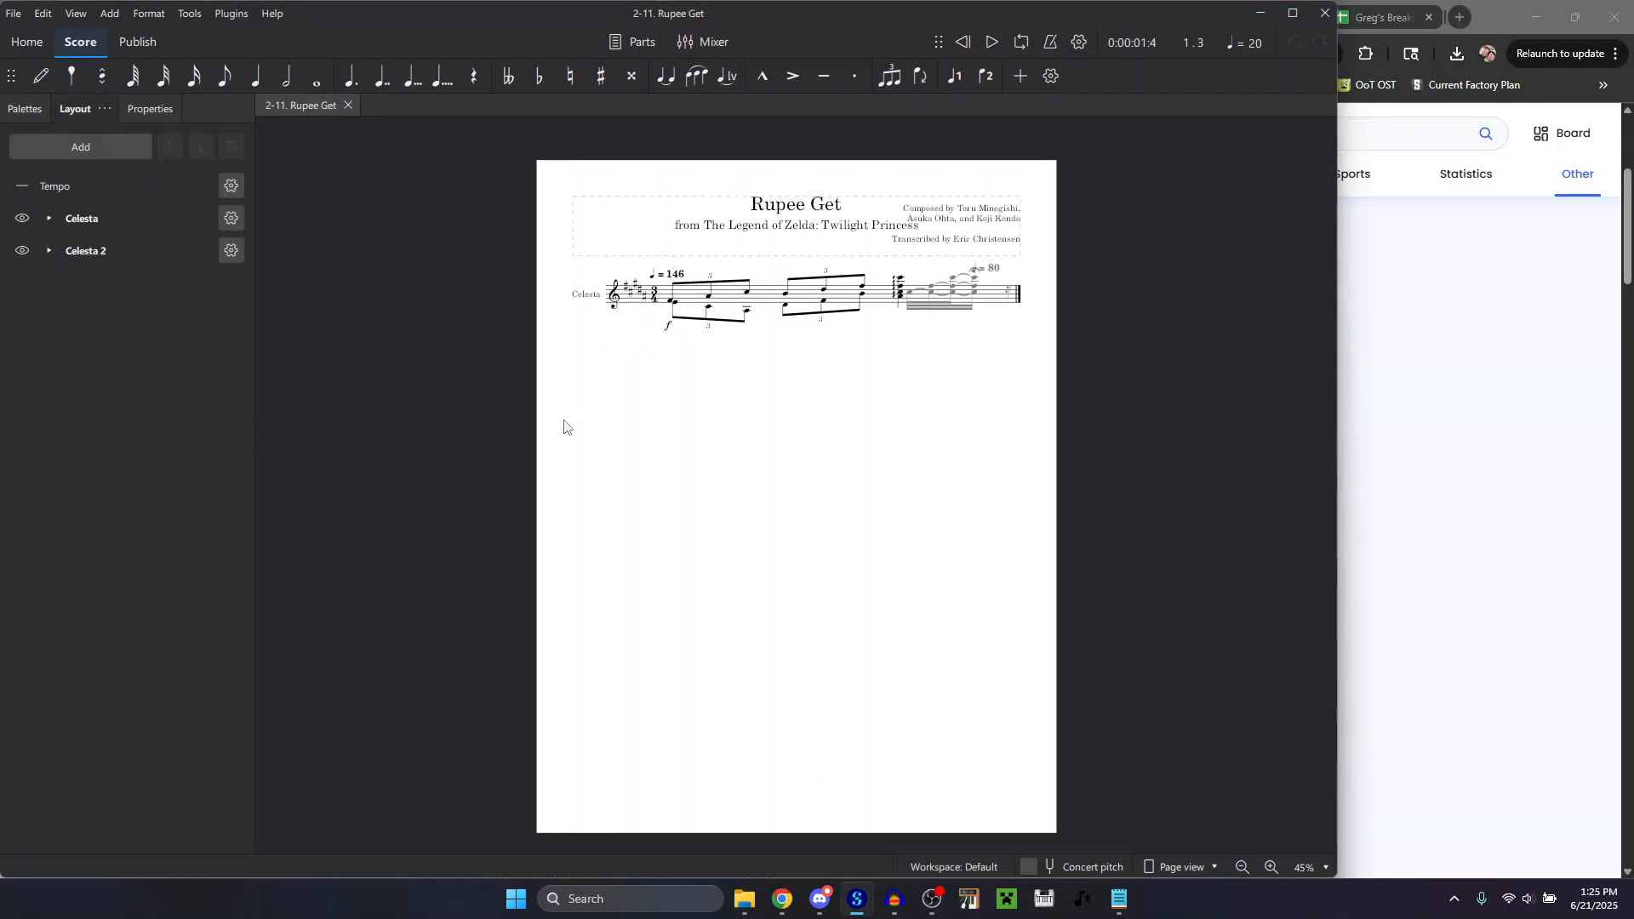
{"action": "key", "text": "F10"}
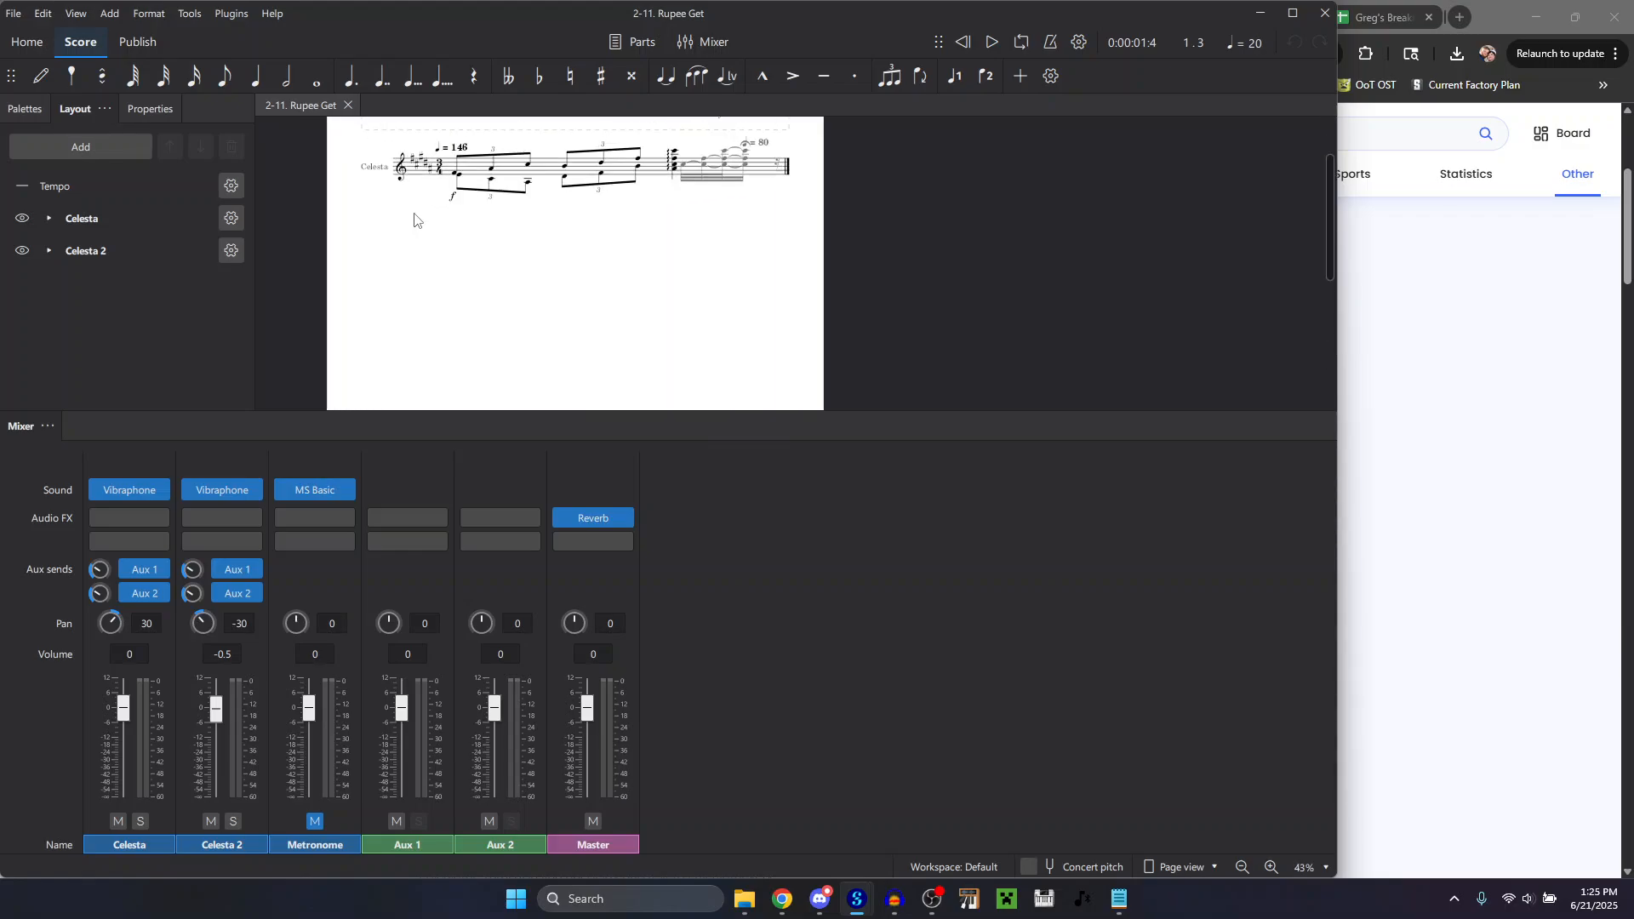
{"action": "scroll", "coordinate": [414, 220], "scroll_direction": "up", "scroll_amount": 3}
{"action": "left_click", "coordinate": [545, 315]}
{"action": "key", "text": "space"}
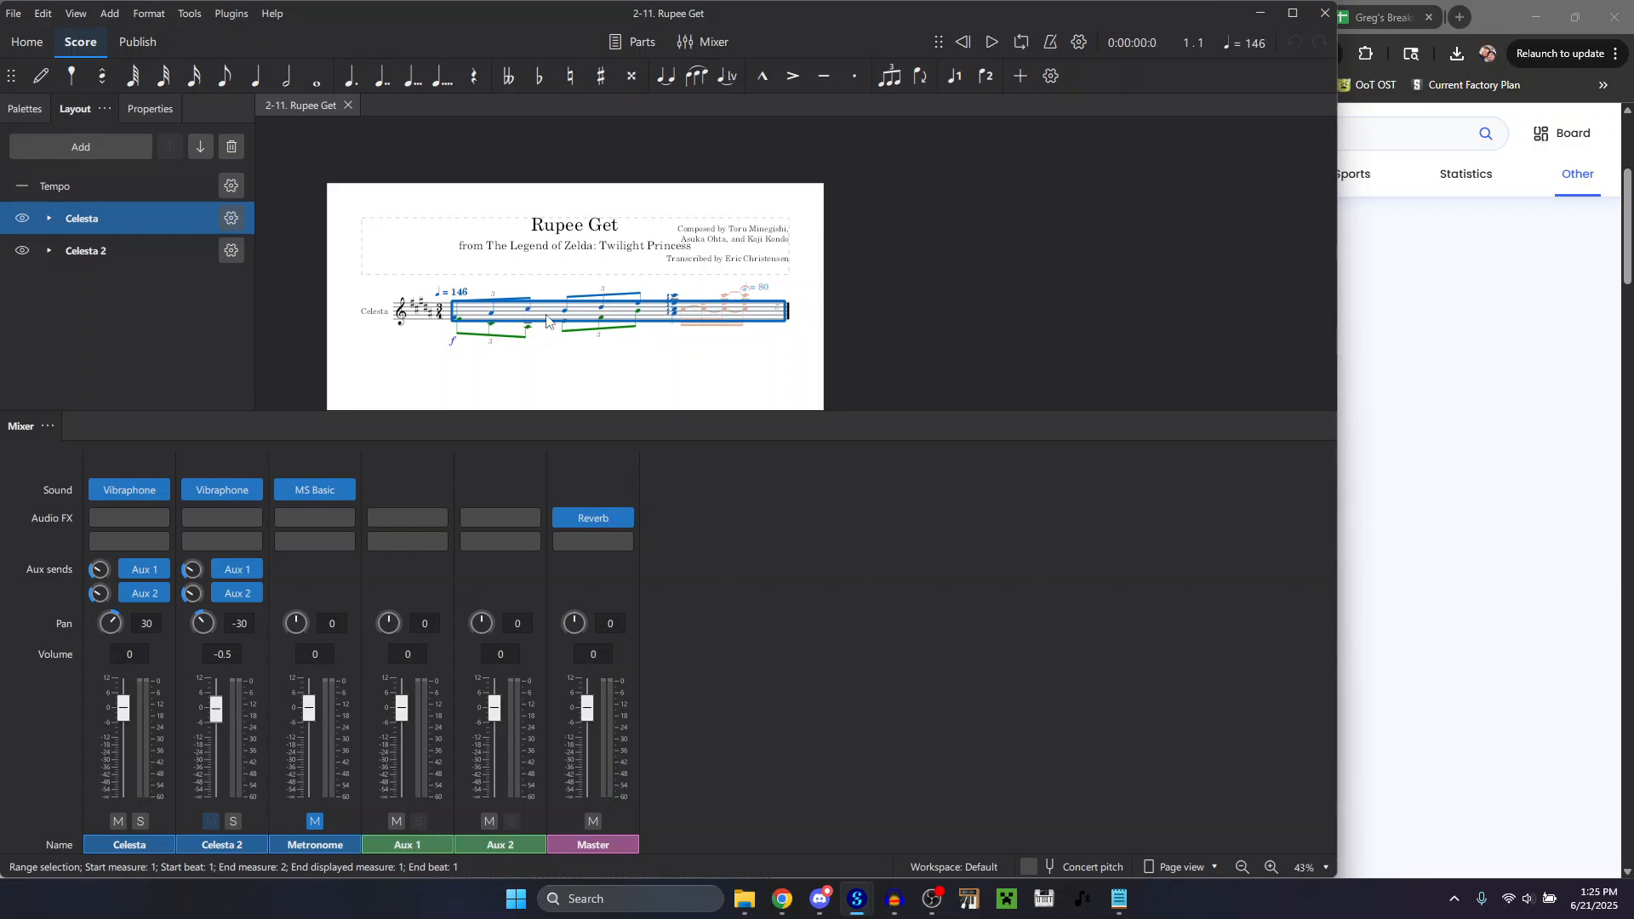
Select the whole passage across both Celesta parts of Rupee Get, copy it and play it back.
{"action": "left_click", "coordinate": [453, 320]}
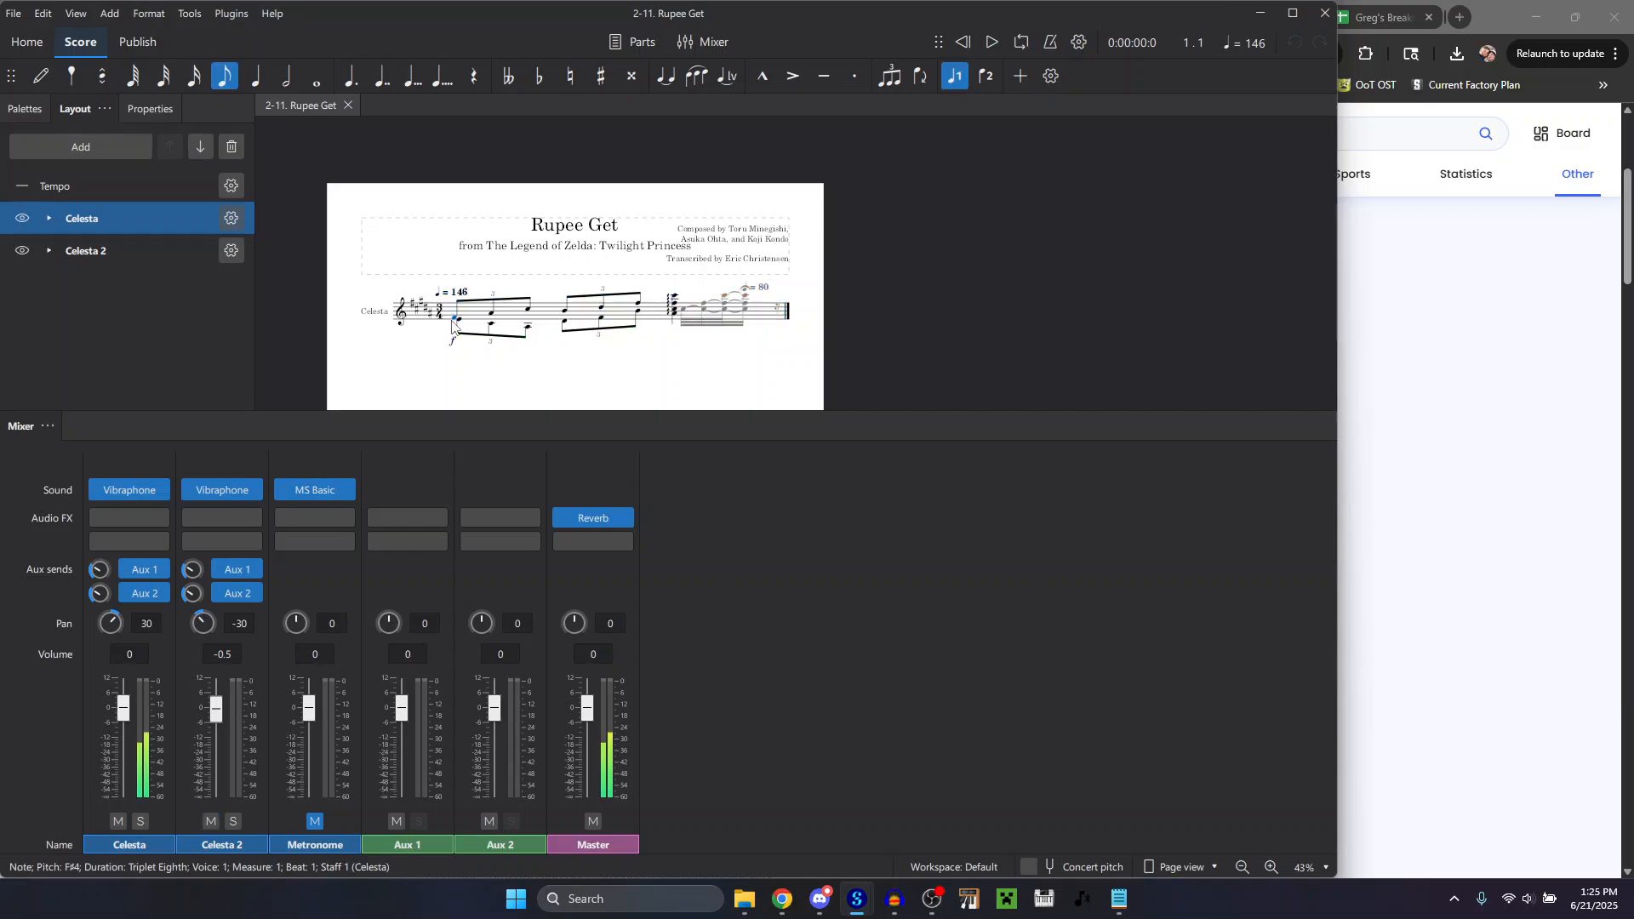
{"action": "left_click", "coordinate": [453, 322], "text": "shift"}
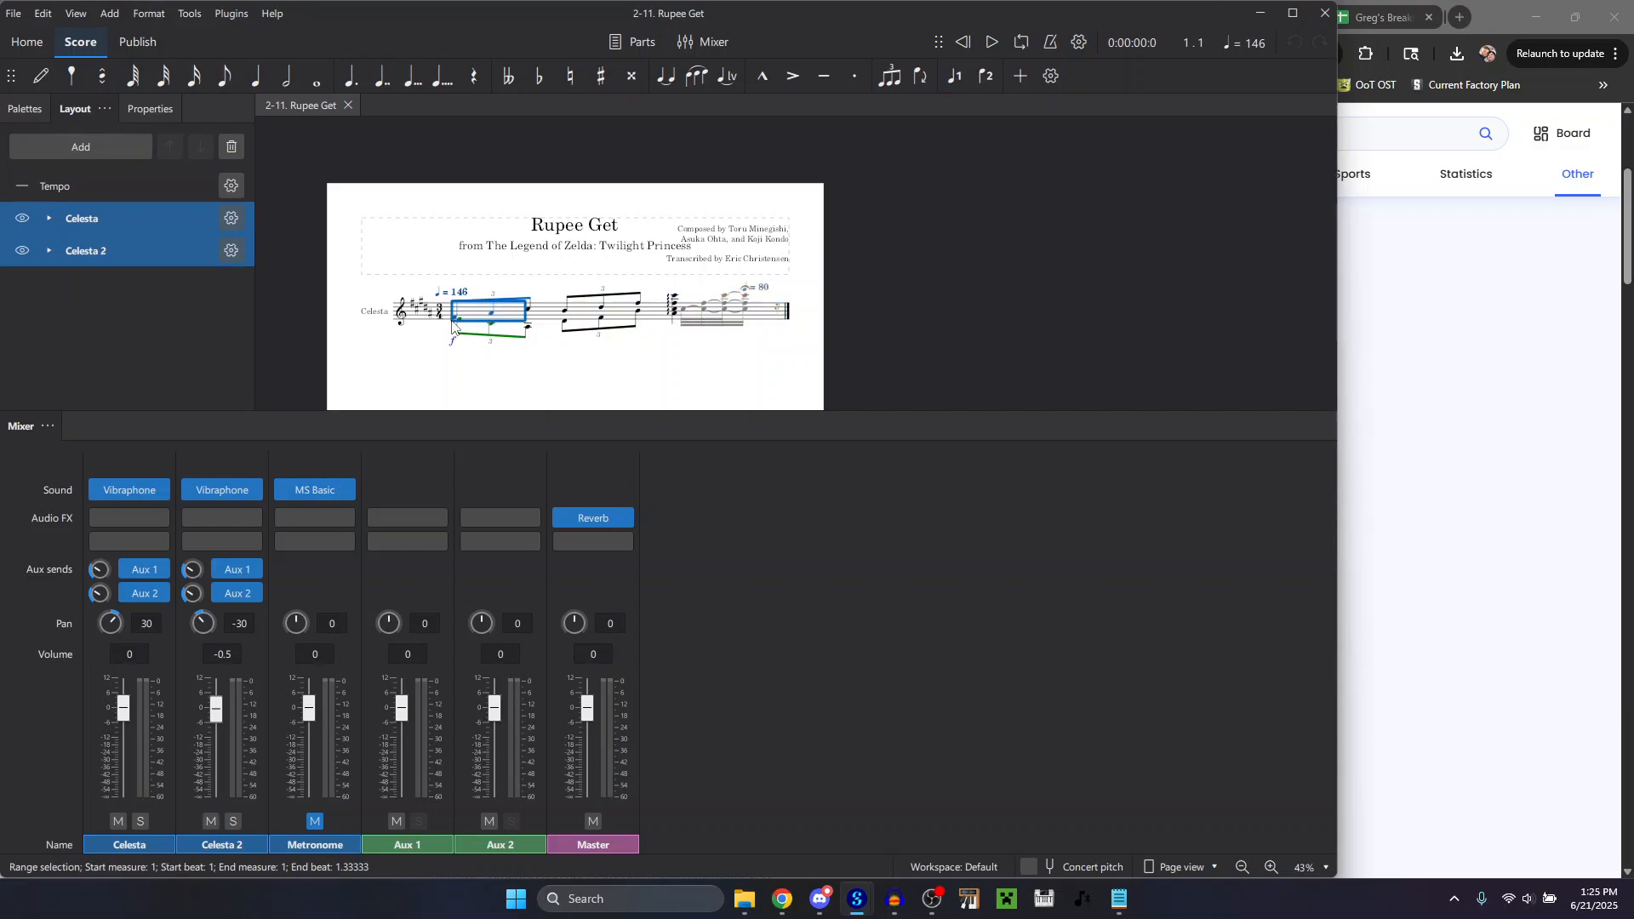
{"action": "key", "text": "ctrl+shift+Right"}
{"action": "key", "text": "space"}
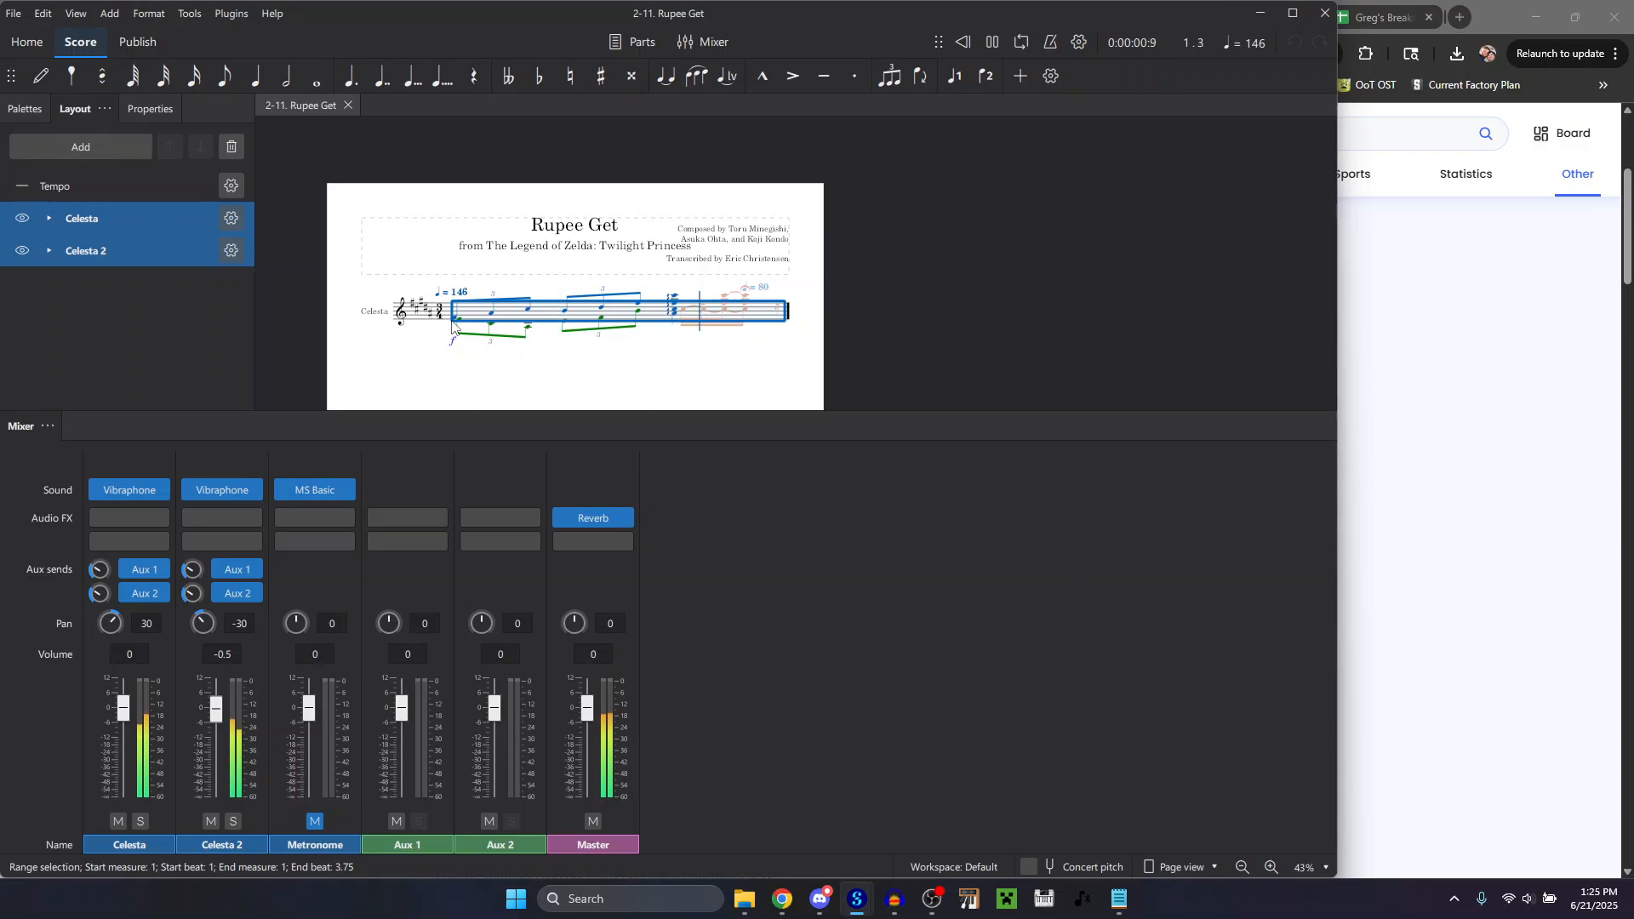
Paste the copied Rupee Get passage into the first measure of Materials Acquired, play it, and raise it an octave.
{"action": "mouse_move", "coordinate": [857, 899]}
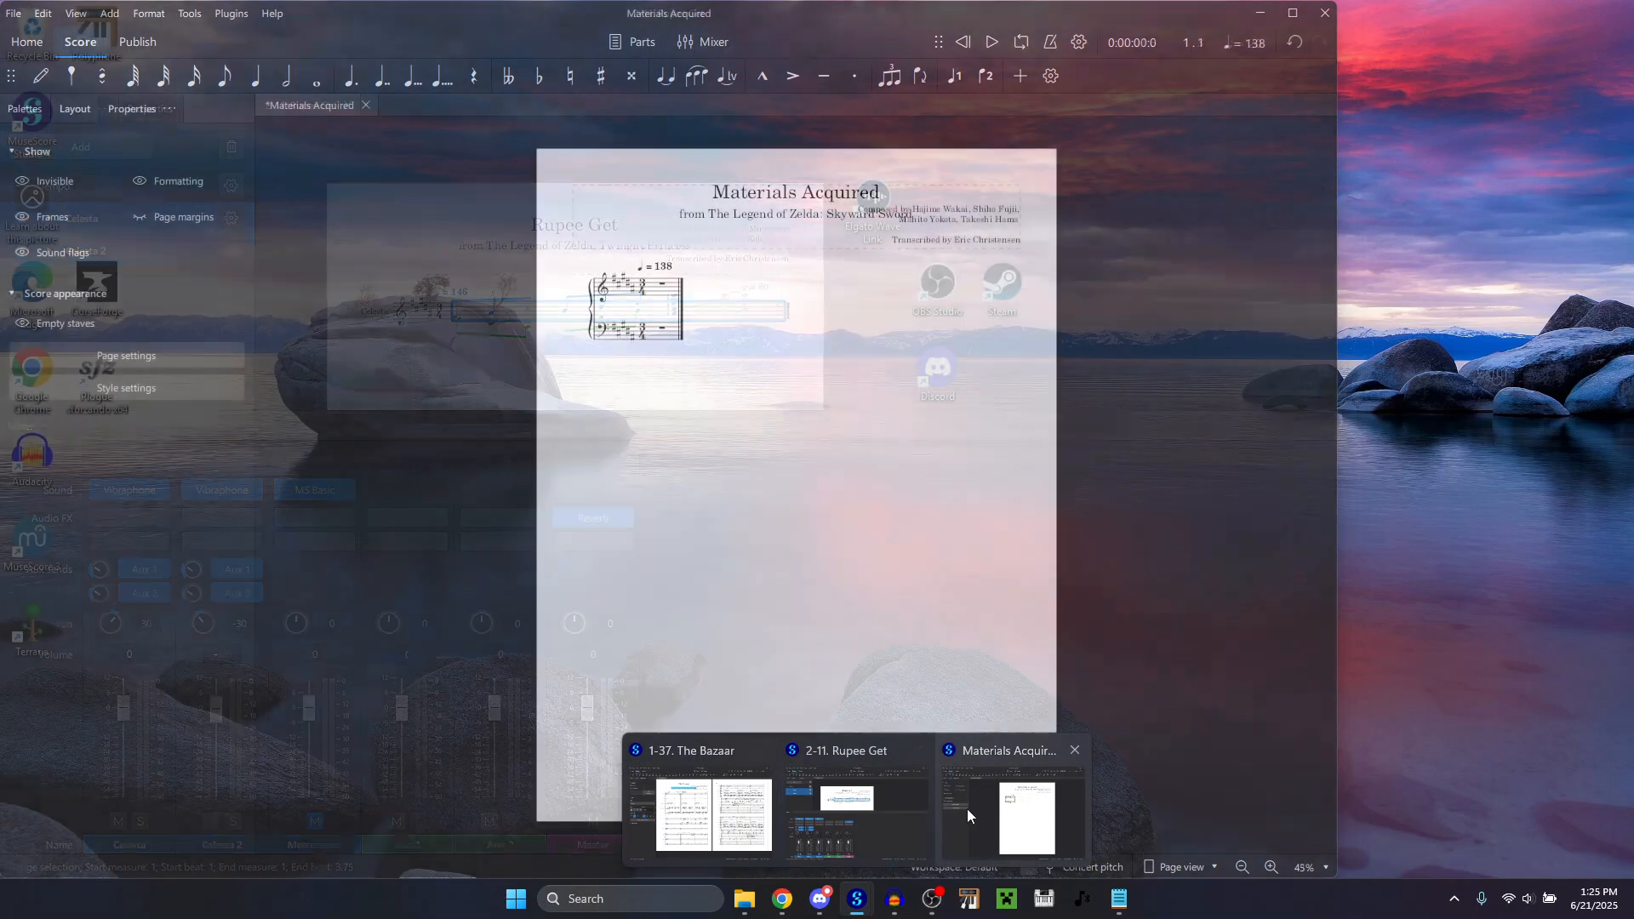
{"action": "left_click", "coordinate": [967, 809]}
{"action": "left_click", "coordinate": [658, 298]}
{"action": "key", "text": "ctrl+shift+Right"}
{"action": "key", "text": "space"}
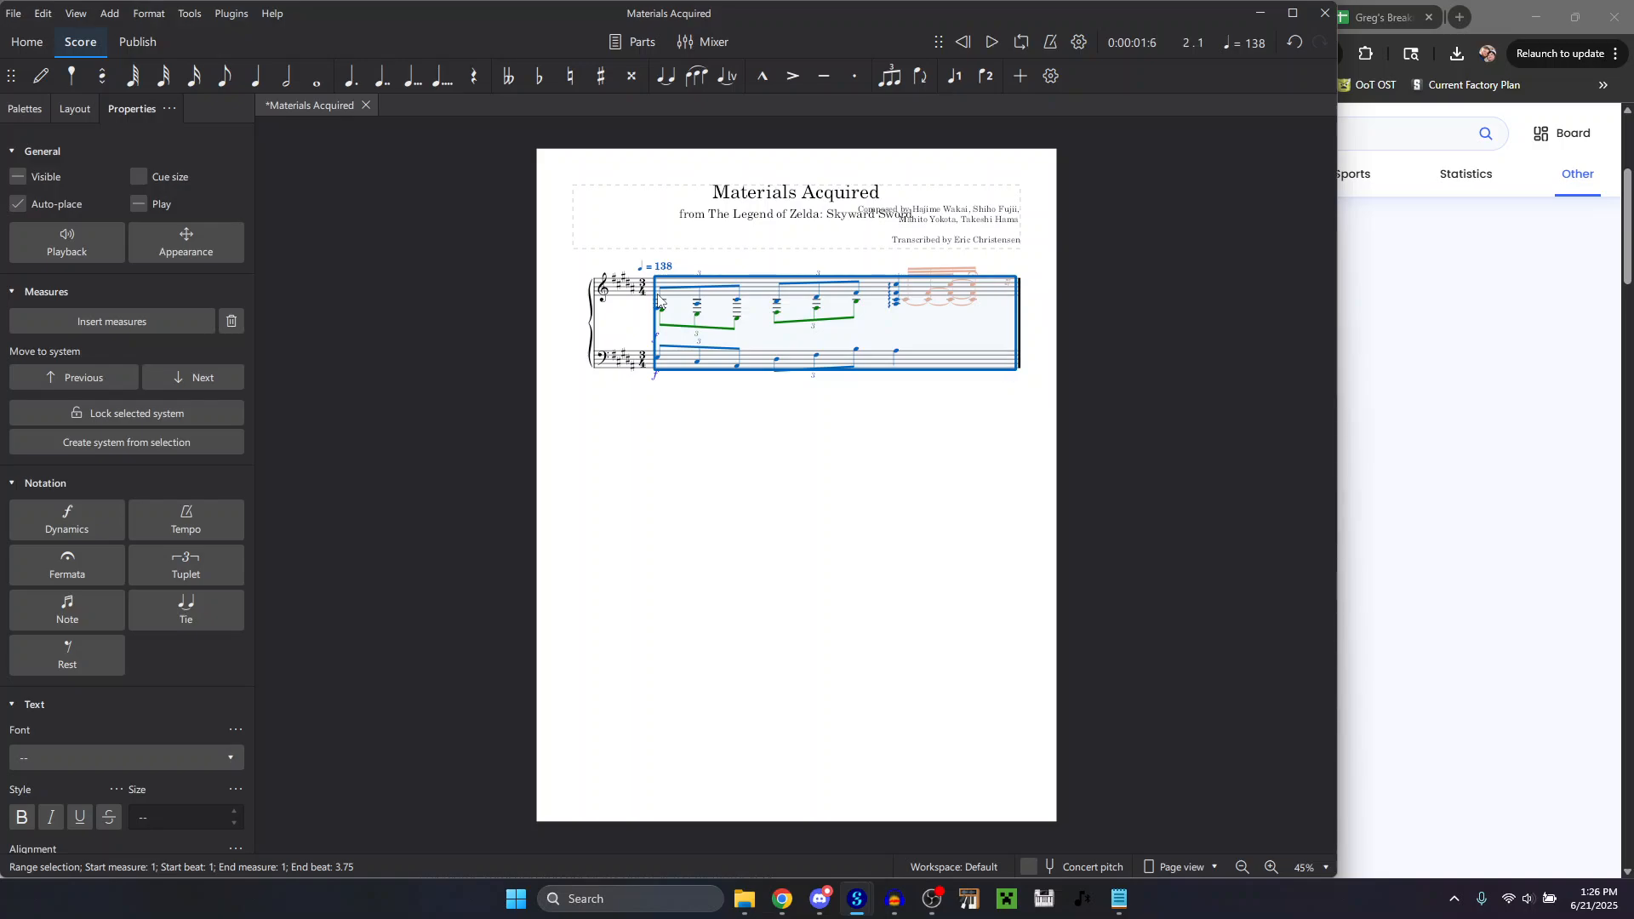
{"action": "key", "text": "ctrl+Up"}
Play the fanfare recording from 0.549 s and the pasted measure in the score to compare them by ear.
{"action": "scroll", "coordinate": [658, 296], "scroll_direction": "up", "scroll_amount": 9}
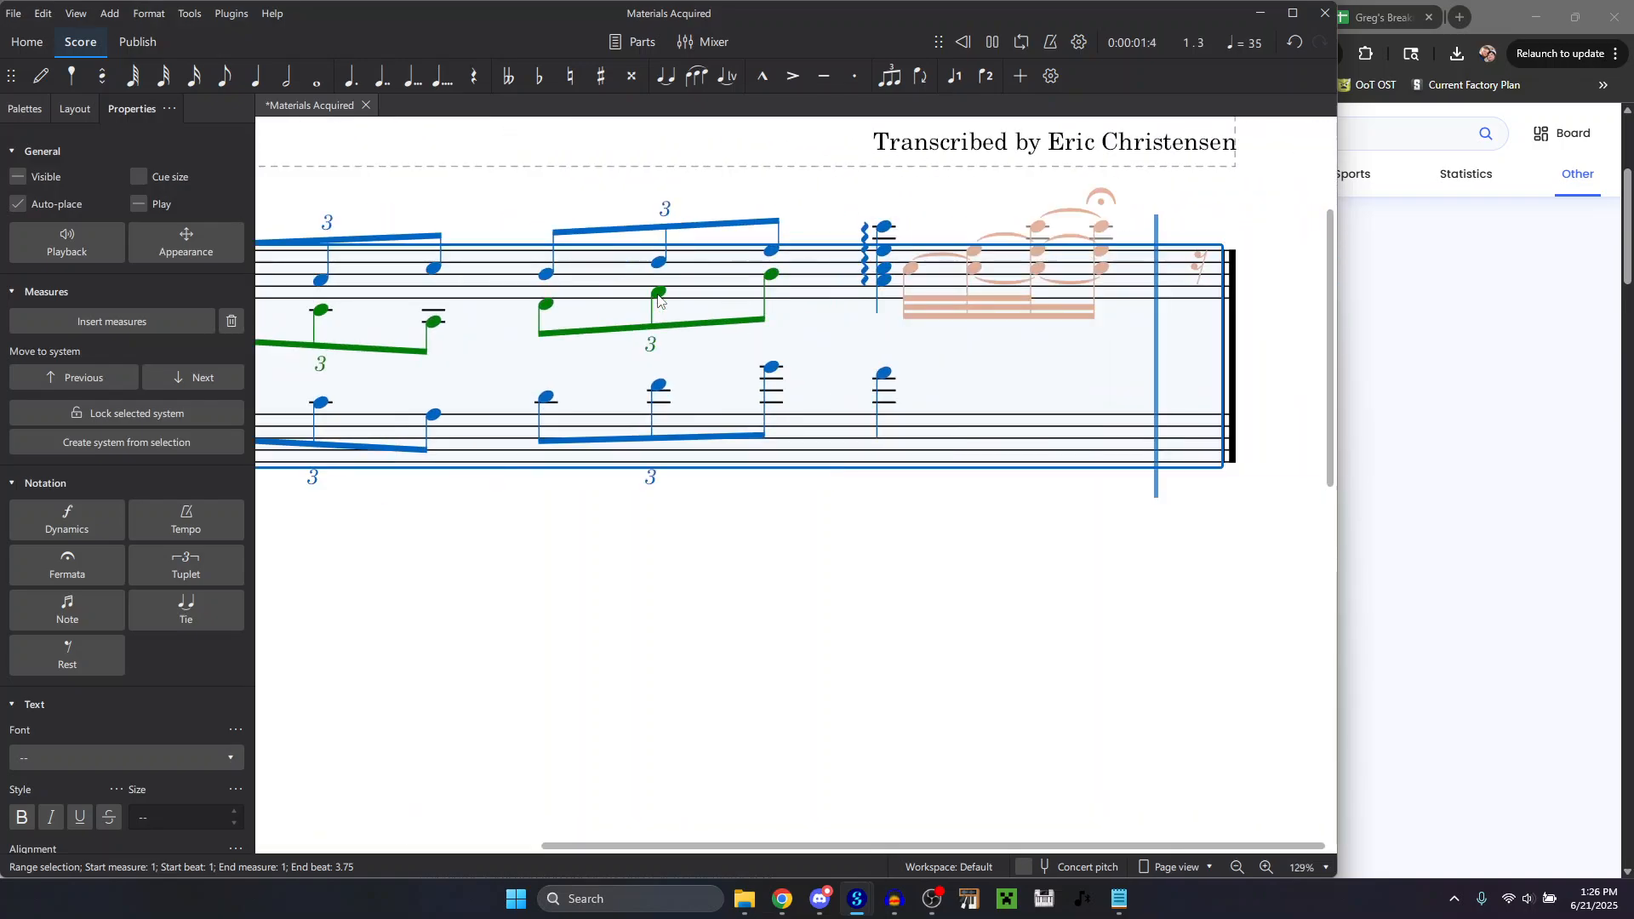
{"action": "left_click_drag", "start_coordinate": [593, 536], "coordinate": [853, 621]}
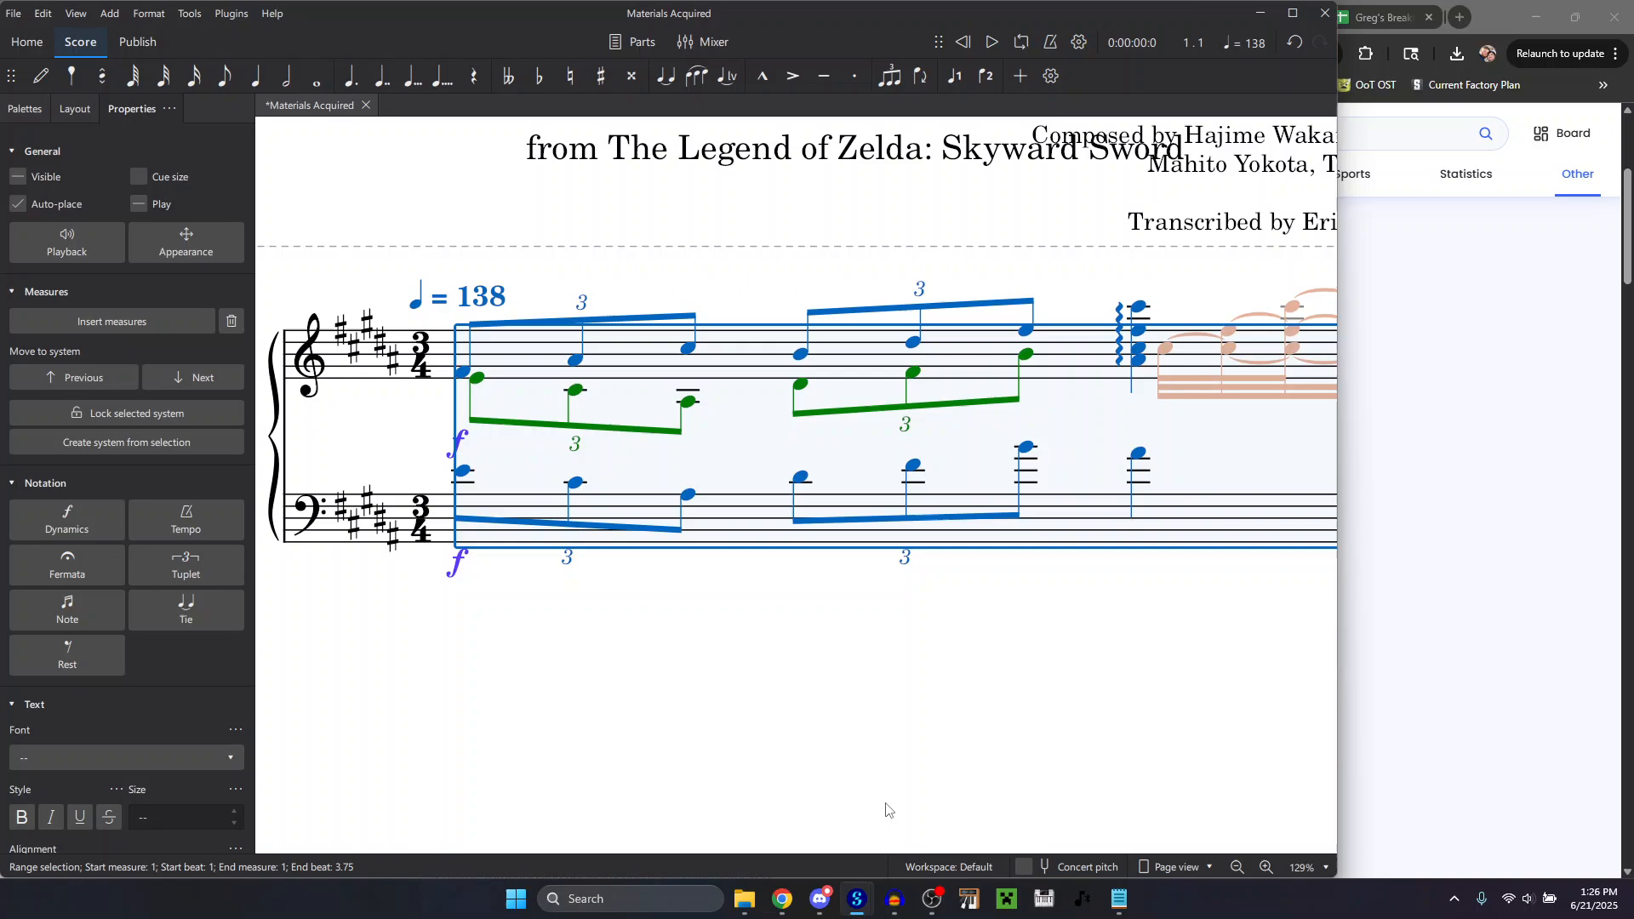
{"action": "left_click", "coordinate": [894, 898]}
{"action": "key", "text": "space"}
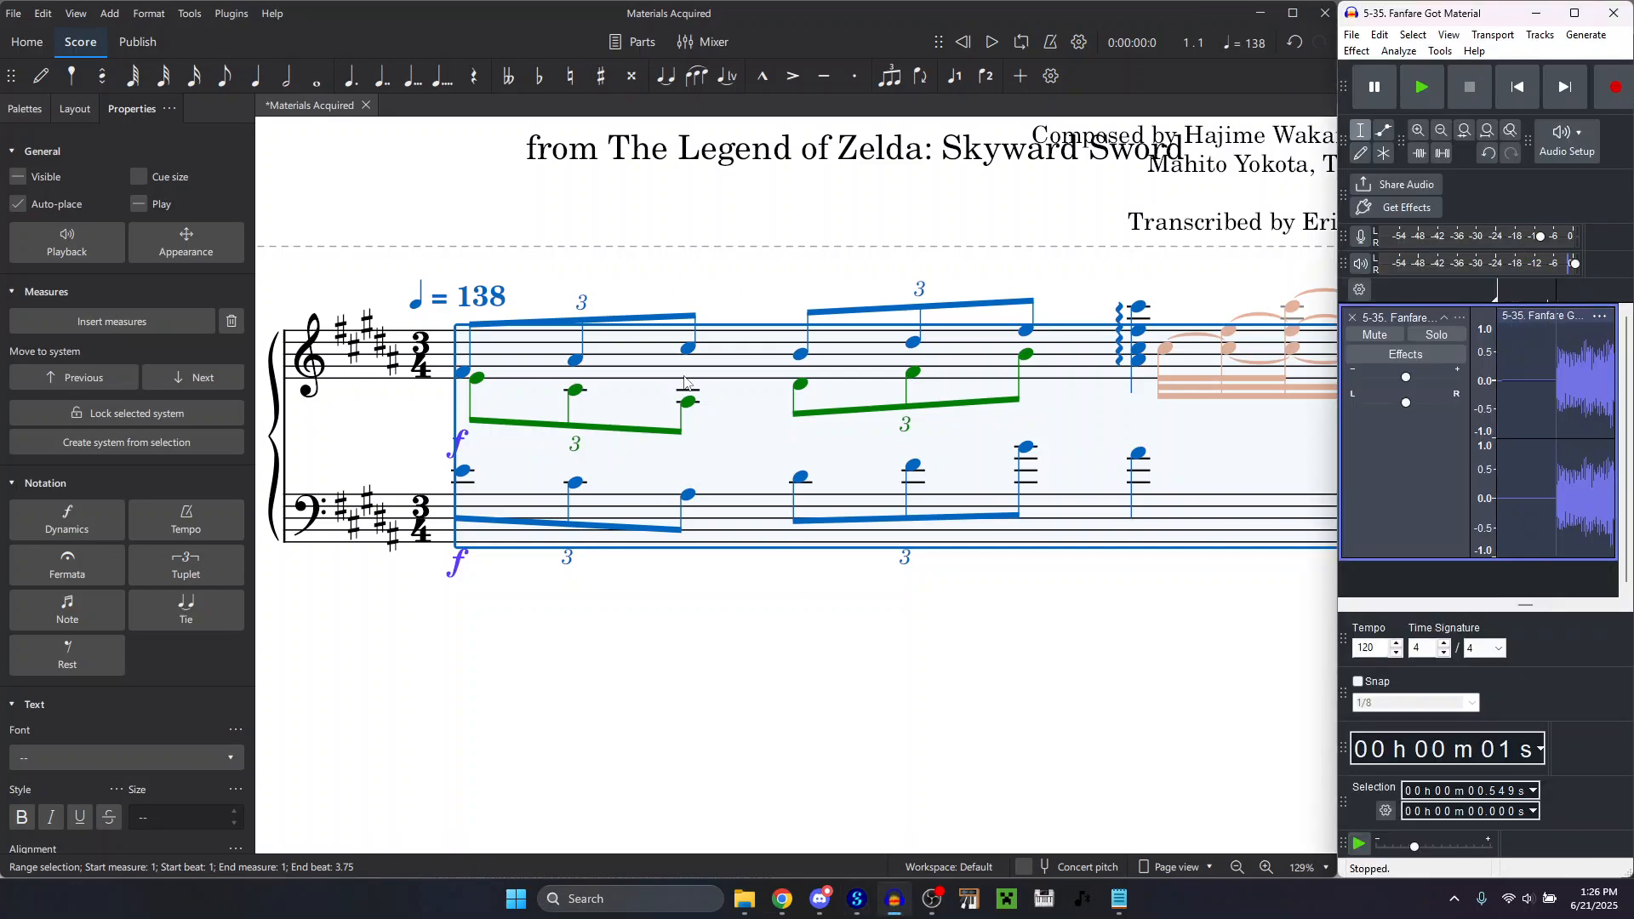
{"action": "left_click", "coordinate": [523, 372]}
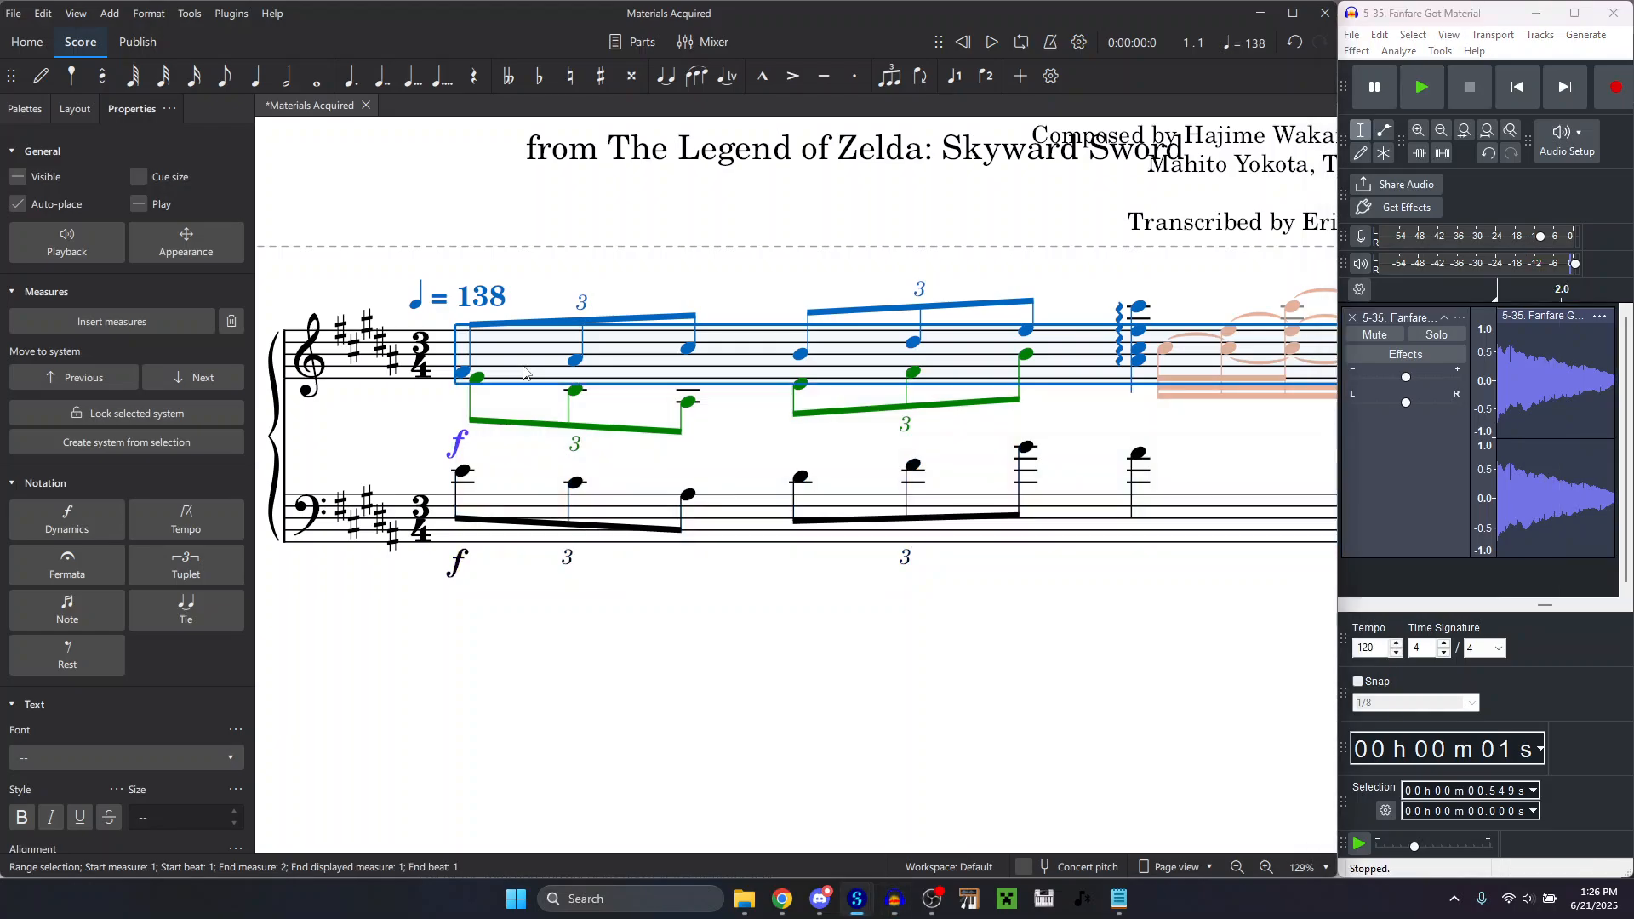
{"action": "key", "text": "space"}
{"action": "left_click", "coordinate": [516, 604]}
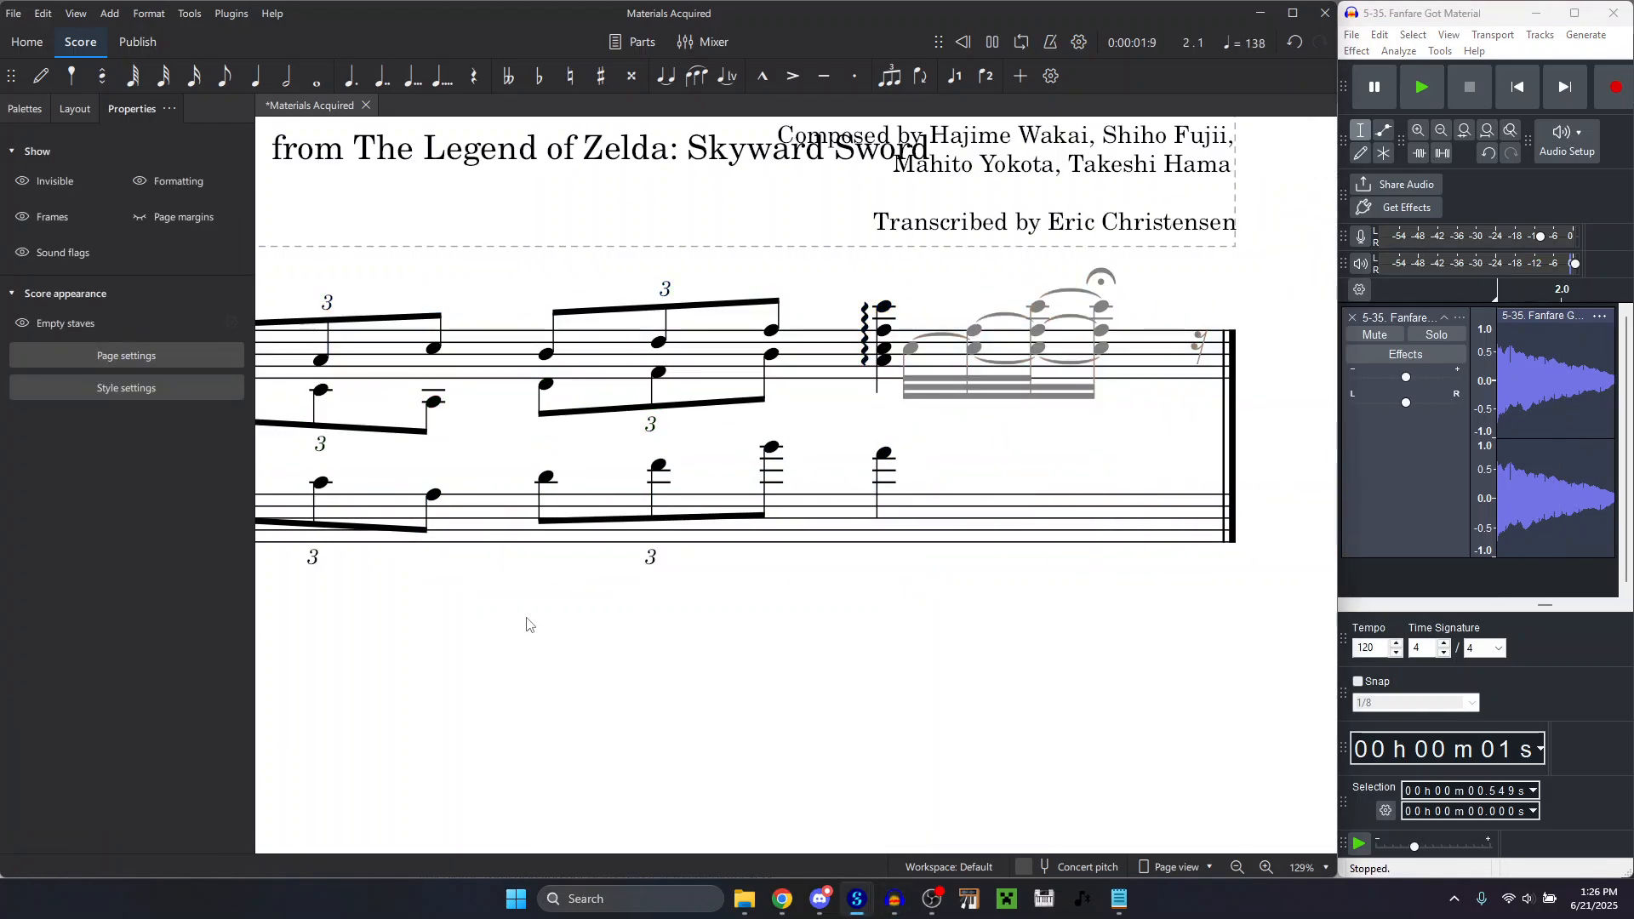
Replay the fanfare recording and check it against playback of the score from the bass staff and from the treble staff.
{"action": "scroll", "coordinate": [526, 621], "scroll_direction": "down", "scroll_amount": 10}
{"action": "left_click", "coordinate": [1561, 666]}
{"action": "key", "text": "space"}
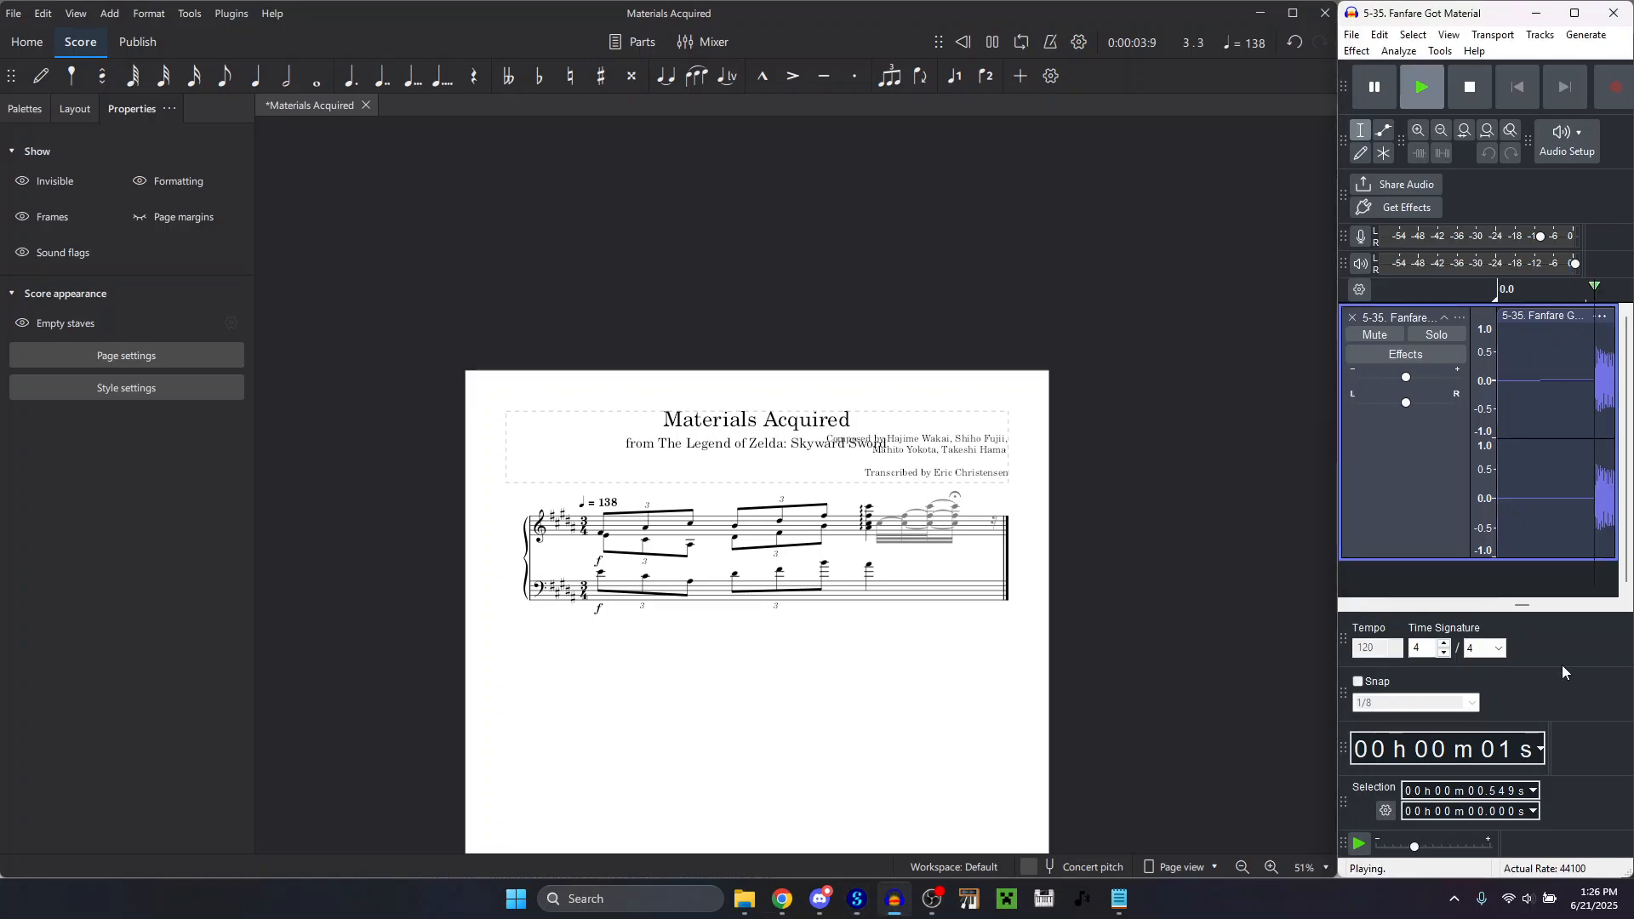
{"action": "key", "text": "space"}
{"action": "key", "text": "space"}
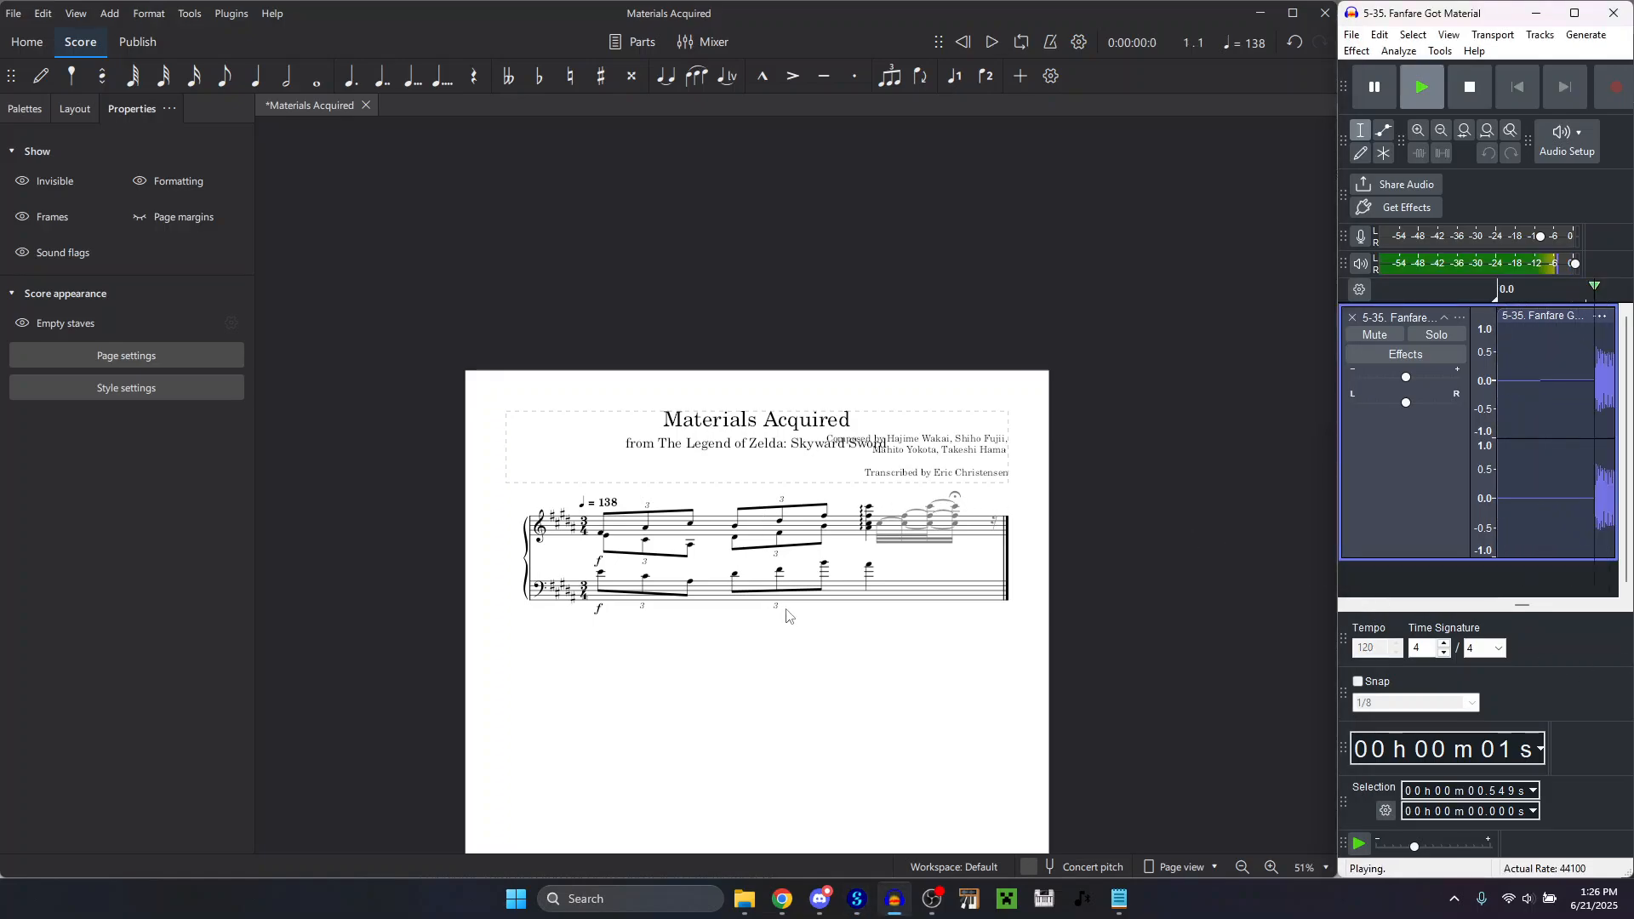
{"action": "left_click", "coordinate": [839, 598]}
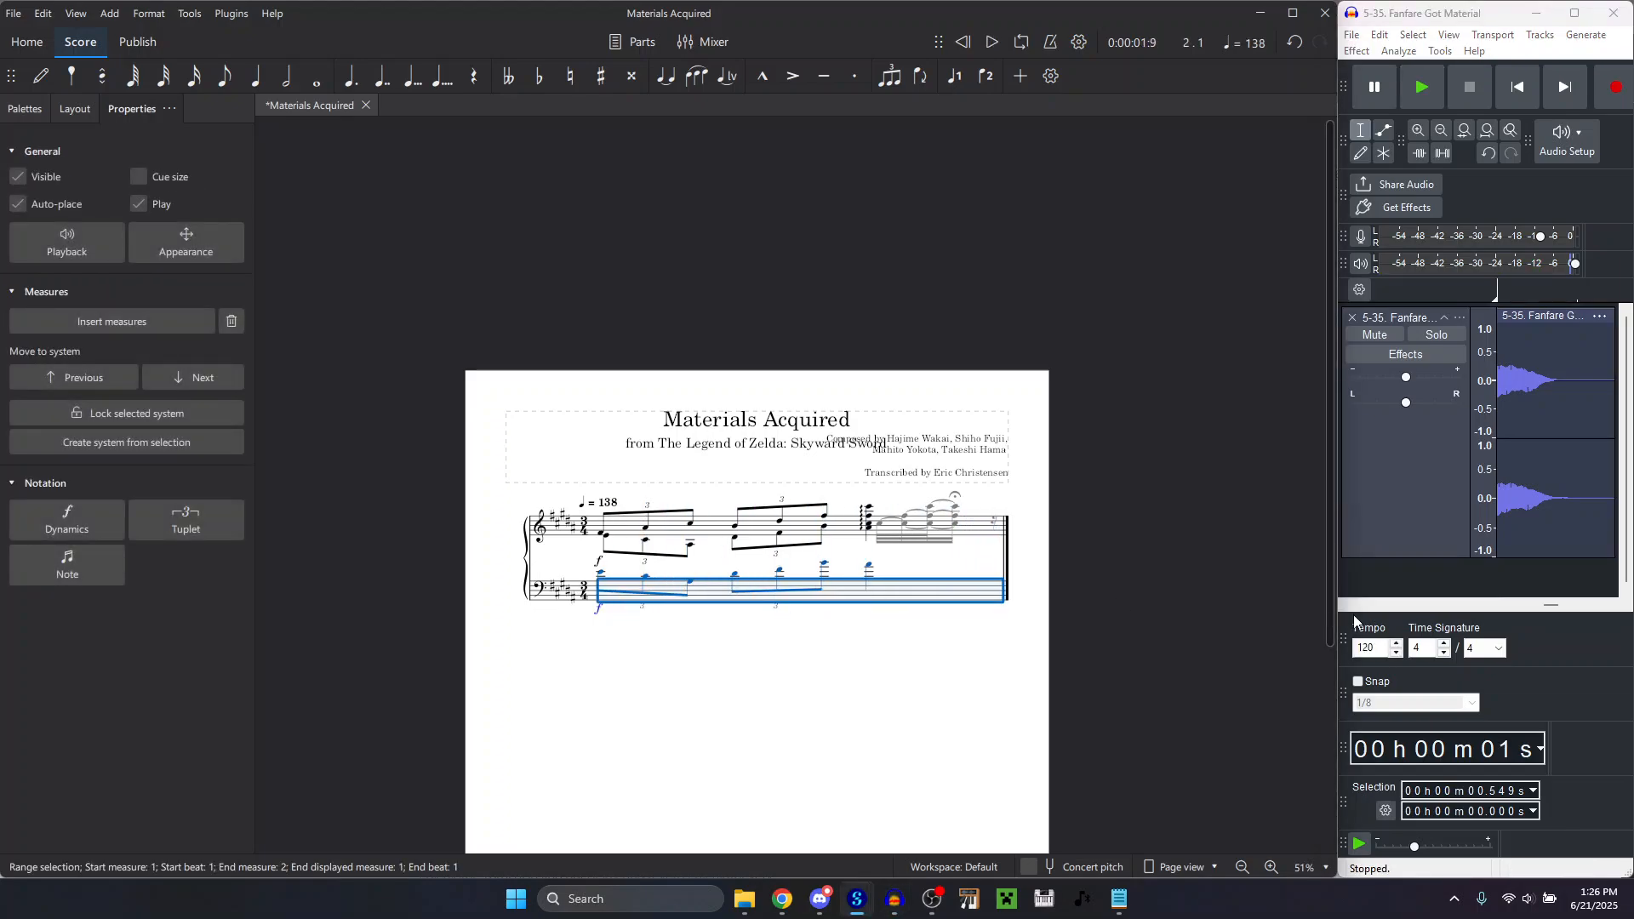
{"action": "key", "text": "alt+Tab"}
{"action": "key", "text": "space"}
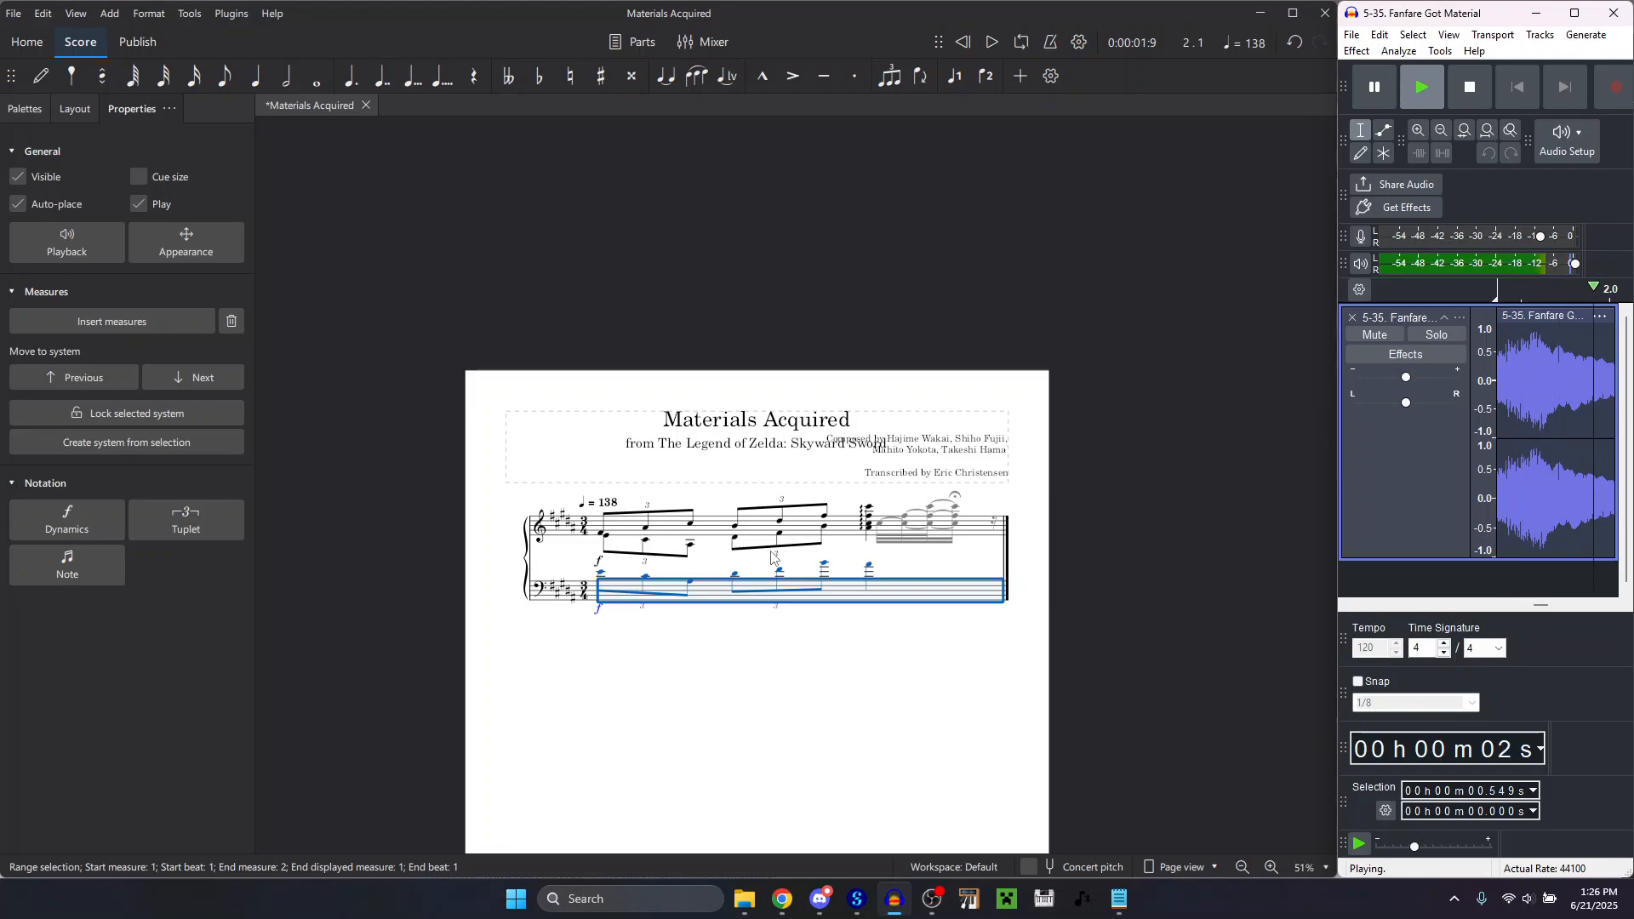
{"action": "left_click", "coordinate": [834, 530]}
{"action": "key", "text": "space"}
{"action": "scroll", "coordinate": [823, 549], "scroll_direction": "up", "scroll_amount": 8}
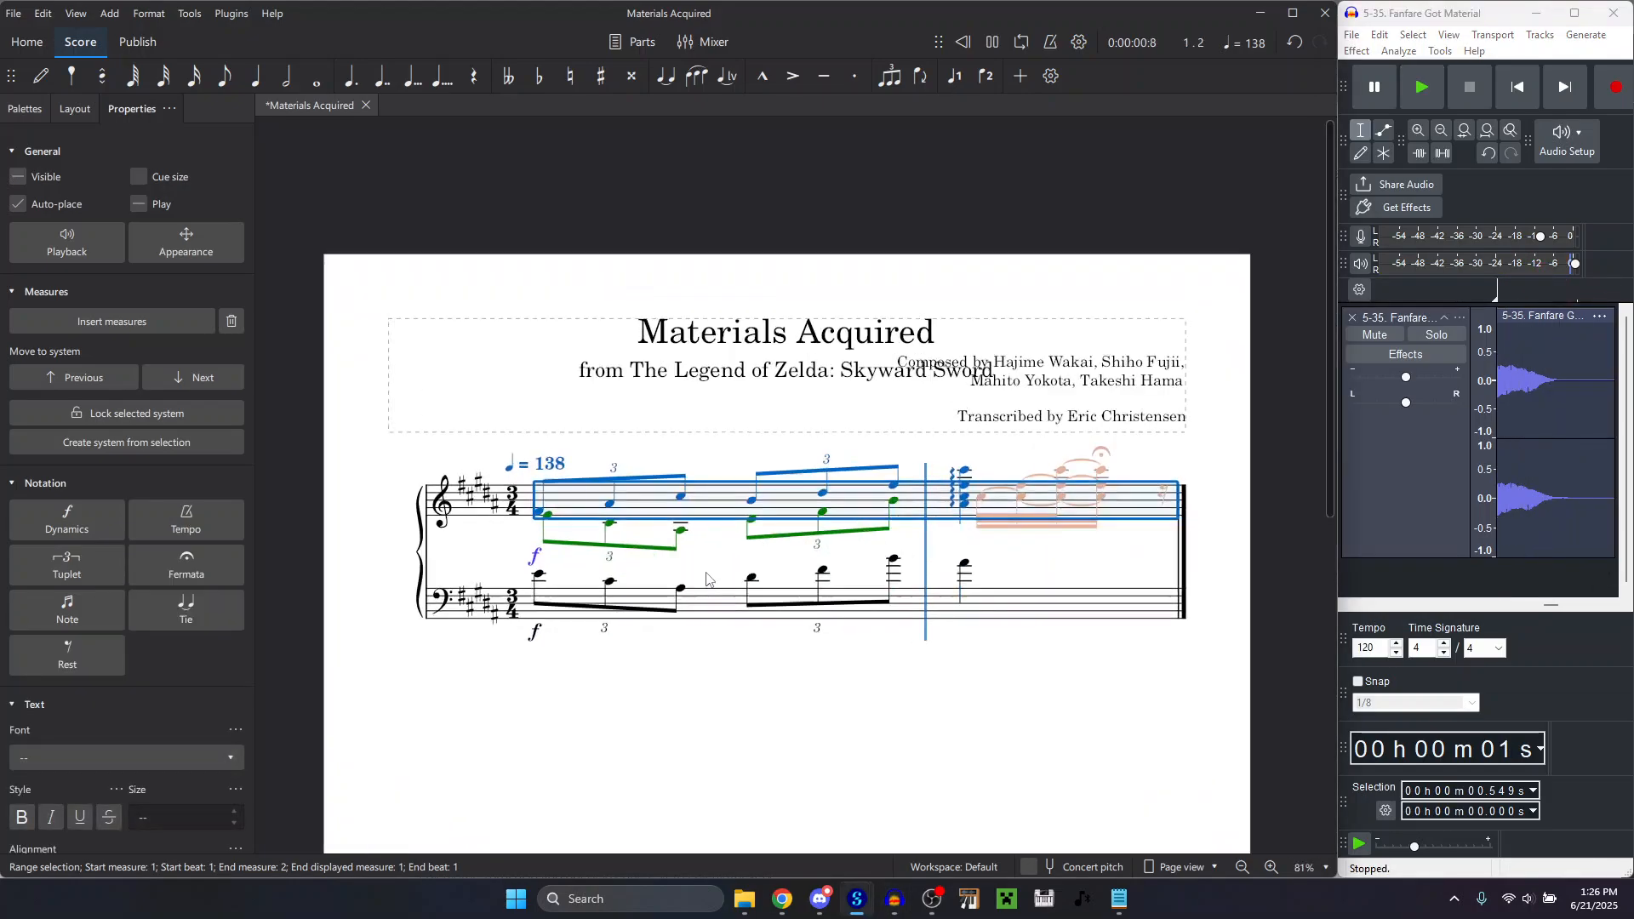
{"action": "left_click_drag", "start_coordinate": [645, 671], "coordinate": [648, 699]}
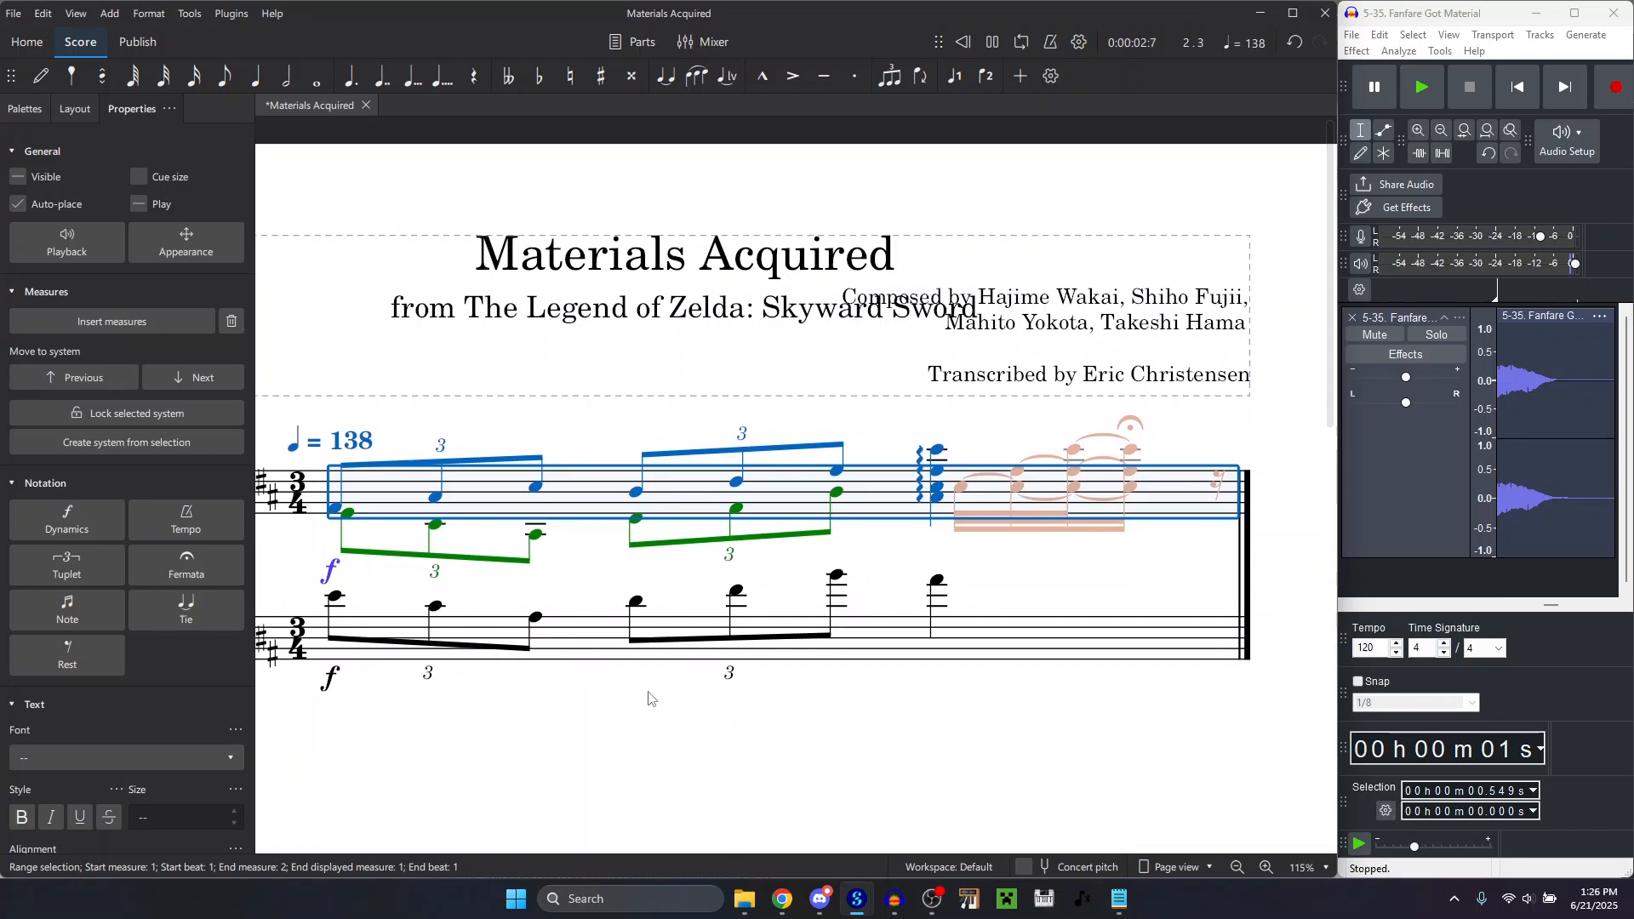
{"action": "key", "text": "Escape"}
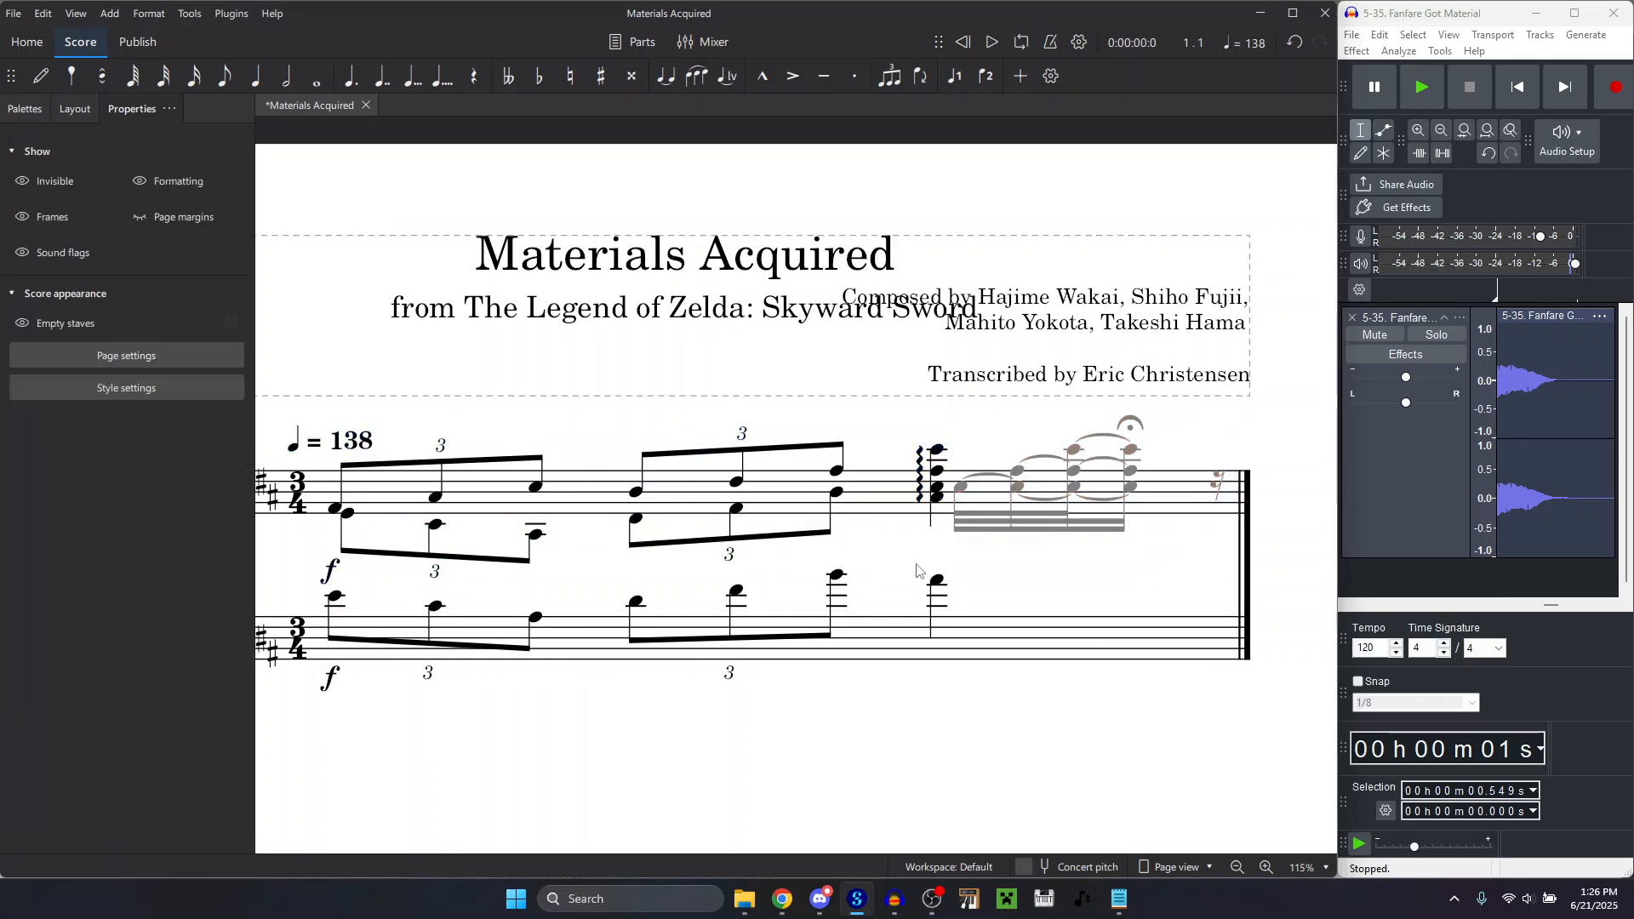
Audition the beat 3 notes, then delete the hidden tied notes, rest and fermata following the final treble chord.
{"action": "left_click", "coordinate": [938, 581]}
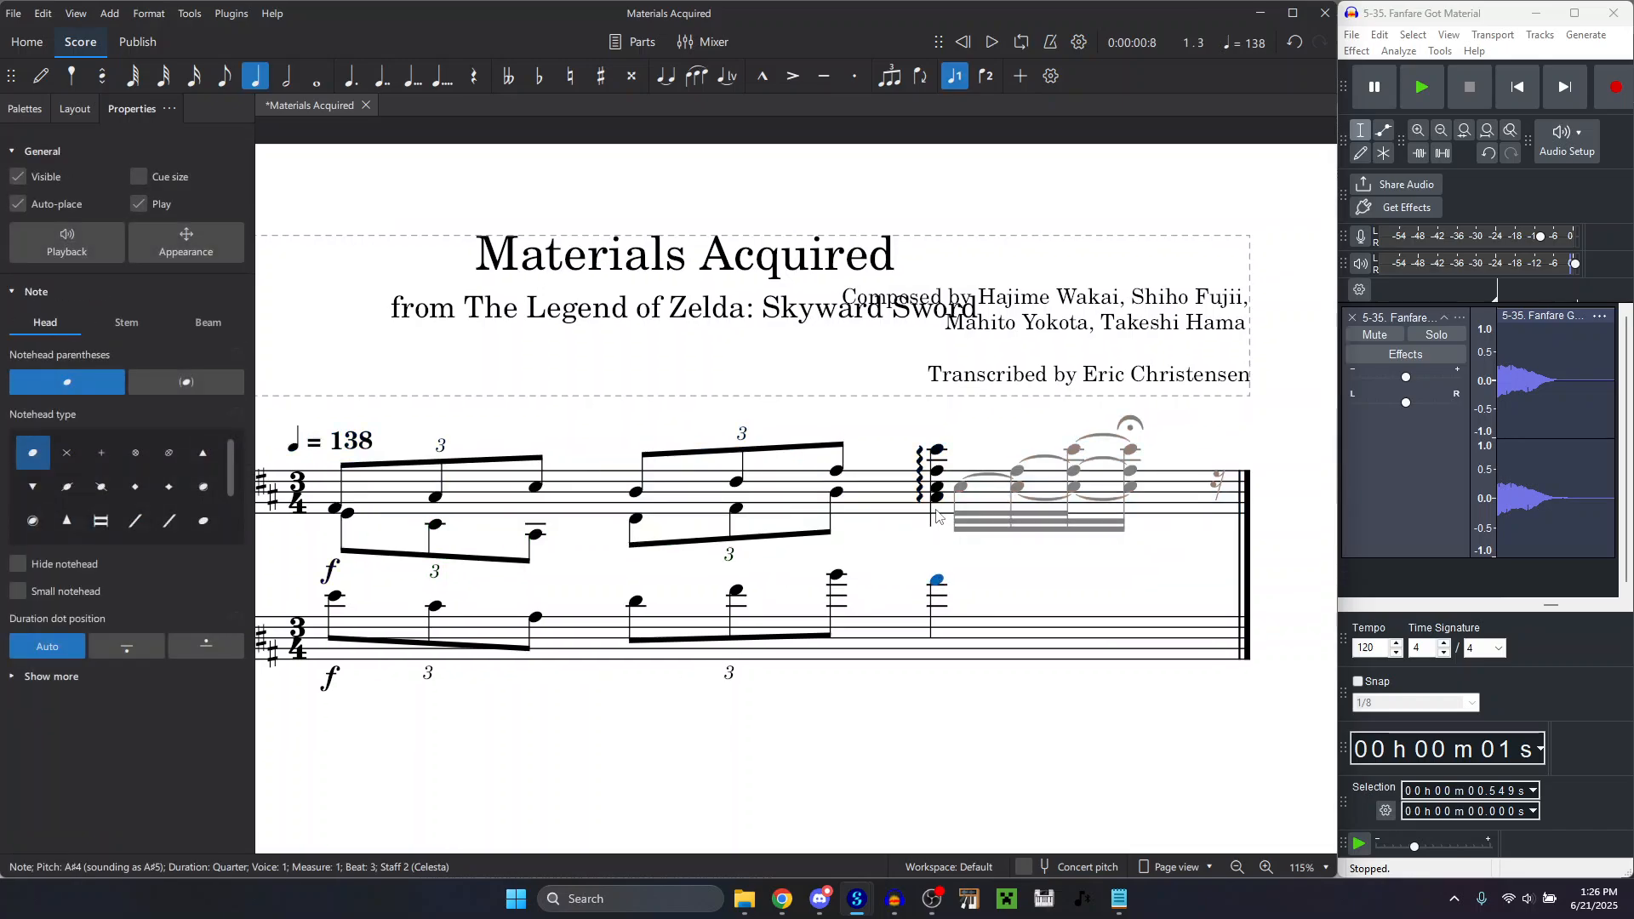
{"action": "left_click", "coordinate": [834, 500], "text": "ctrl"}
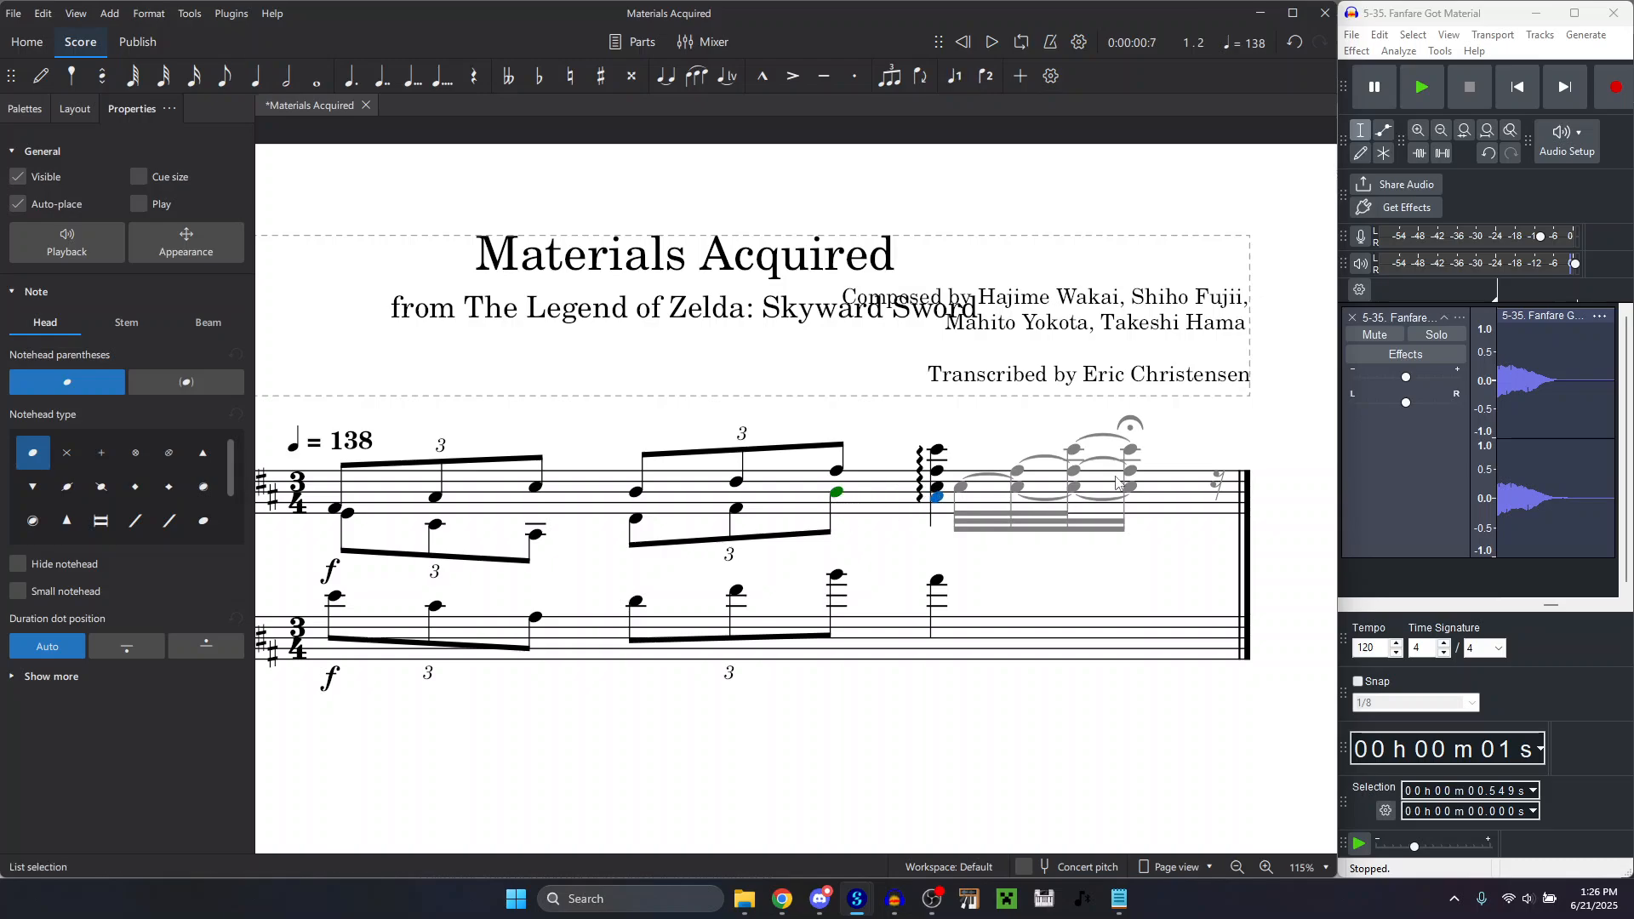
{"action": "left_click", "coordinate": [1219, 497]}
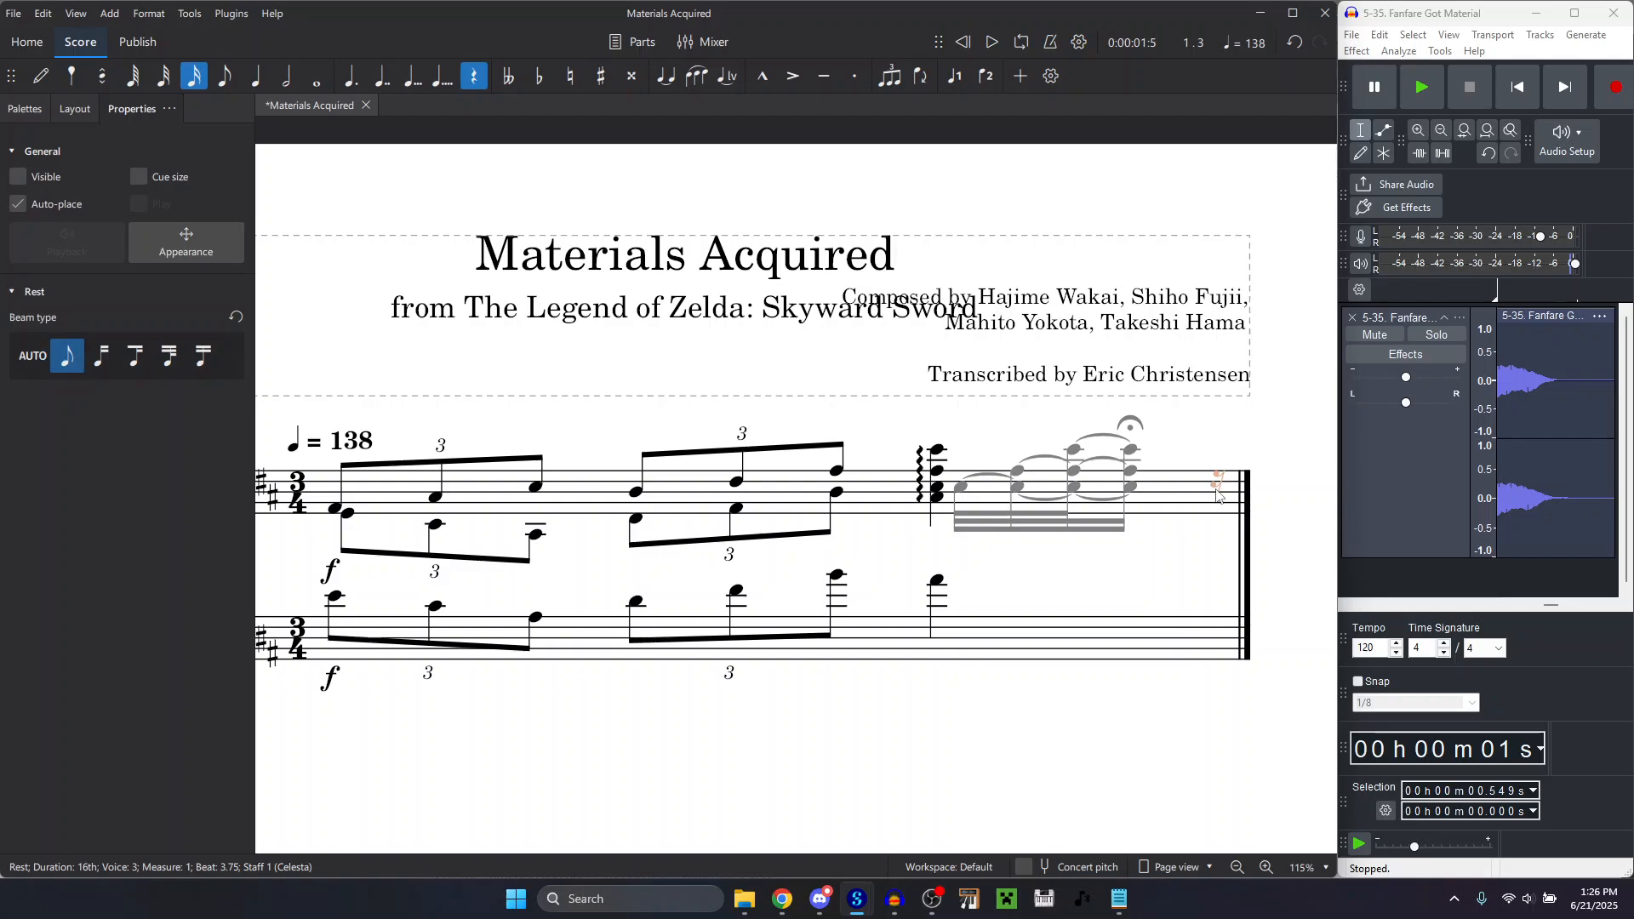
{"action": "key", "text": "ctrl+z"}
{"action": "key", "text": "ctrl+z"}
{"action": "key", "text": "ctrl+z"}
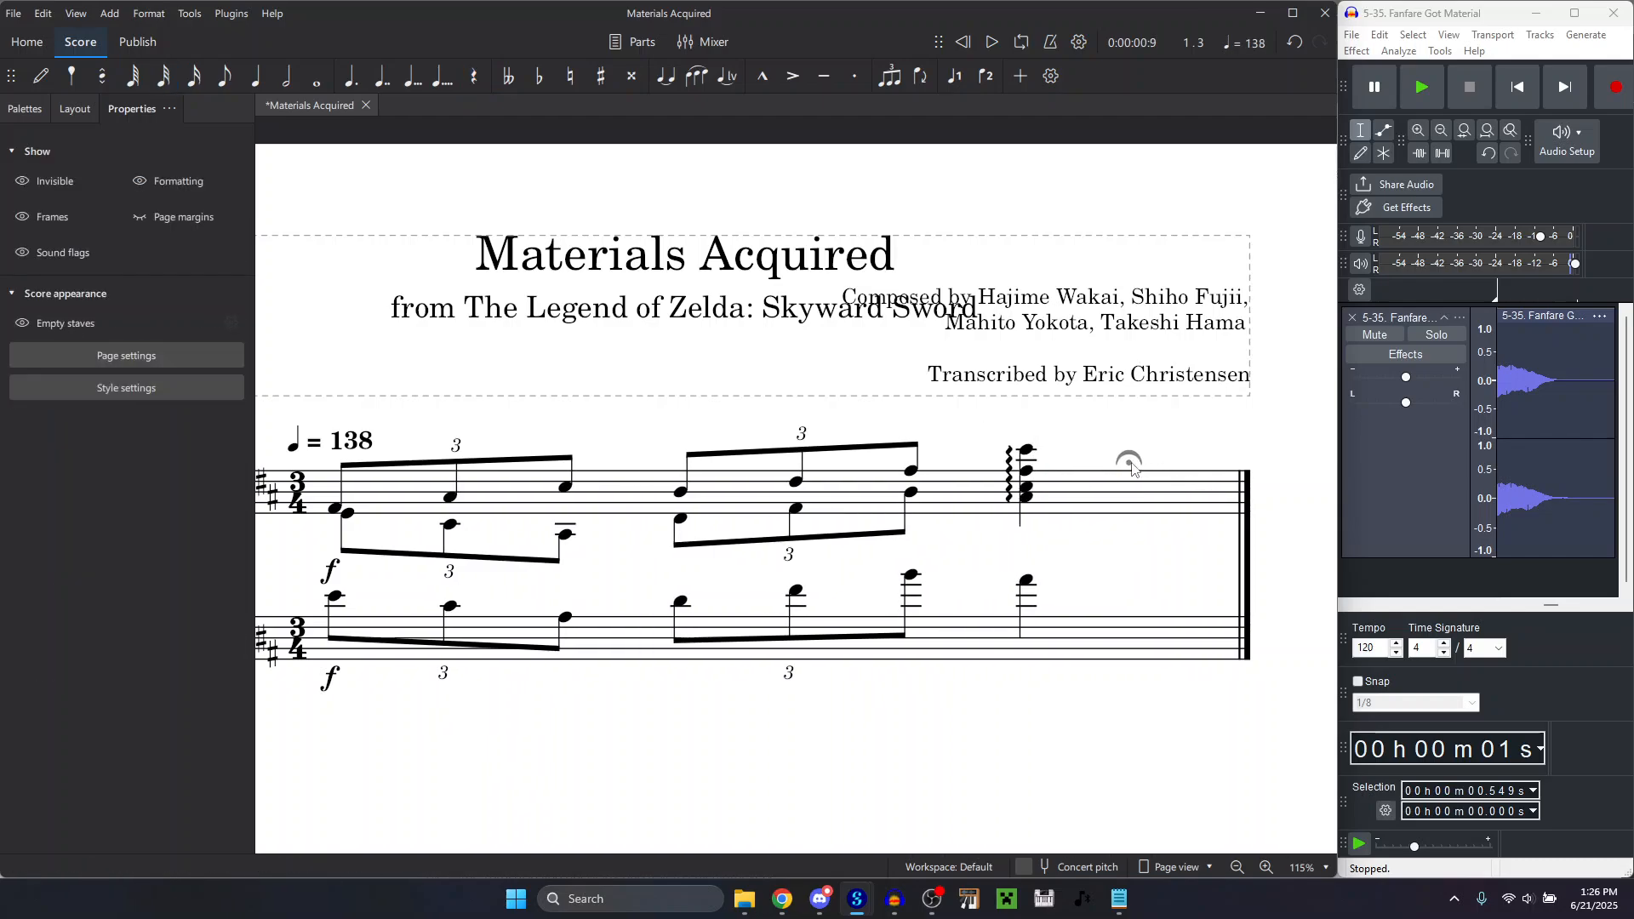
Clear the pasted notes from the bass staff's measure and play back the remaining treble staff.
{"action": "left_click", "coordinate": [1027, 584]}
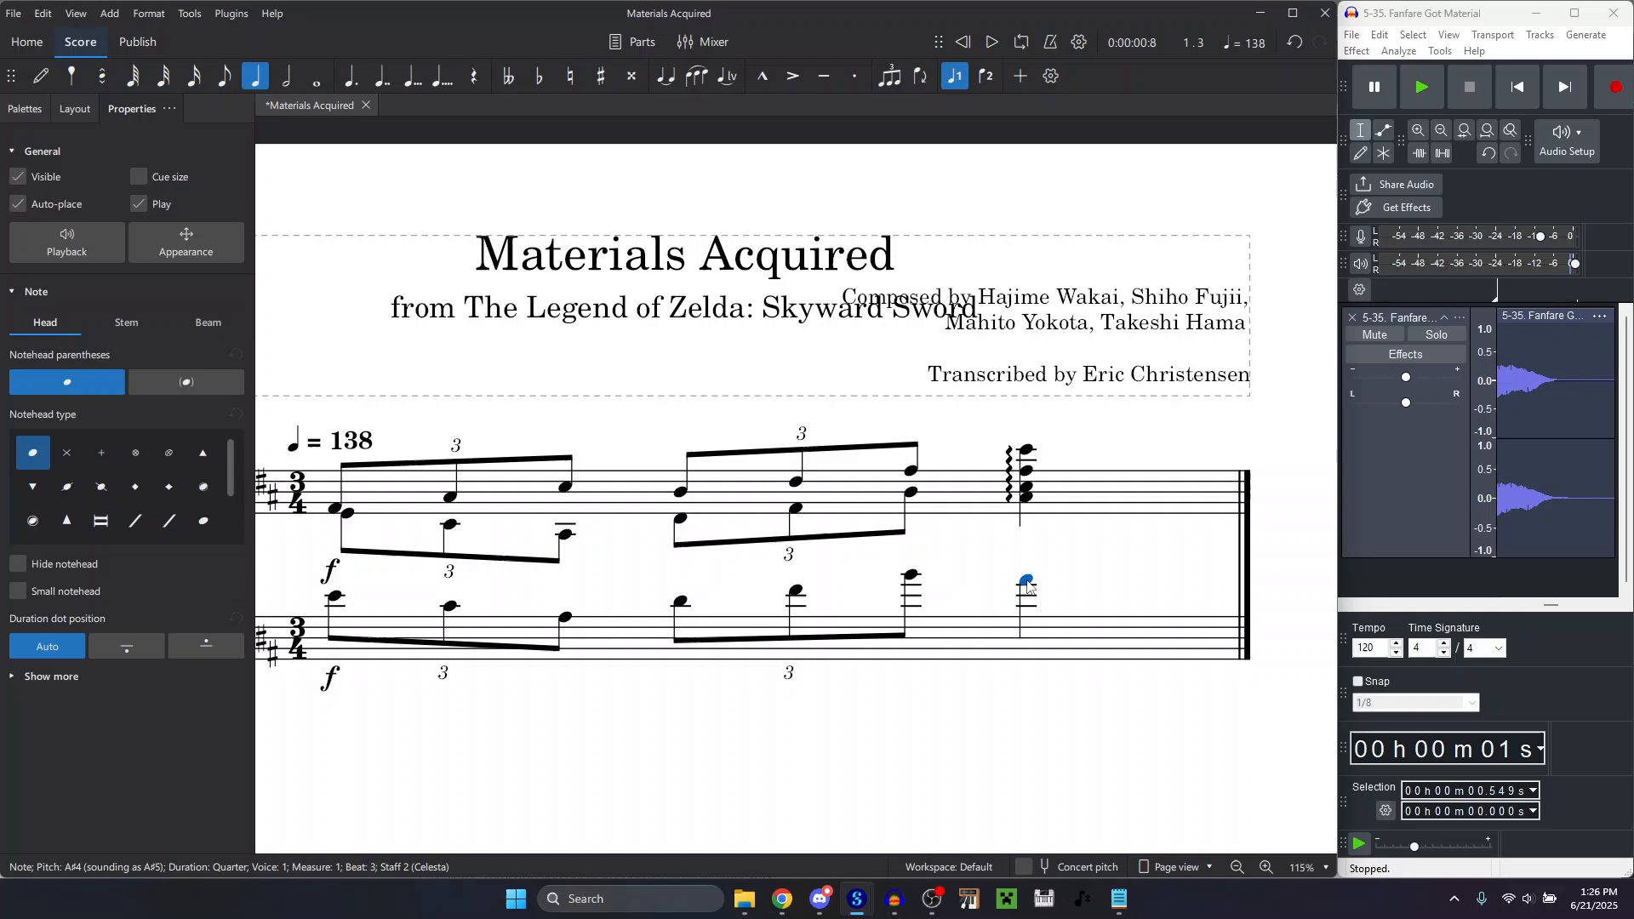
{"action": "left_click", "coordinate": [1053, 492]}
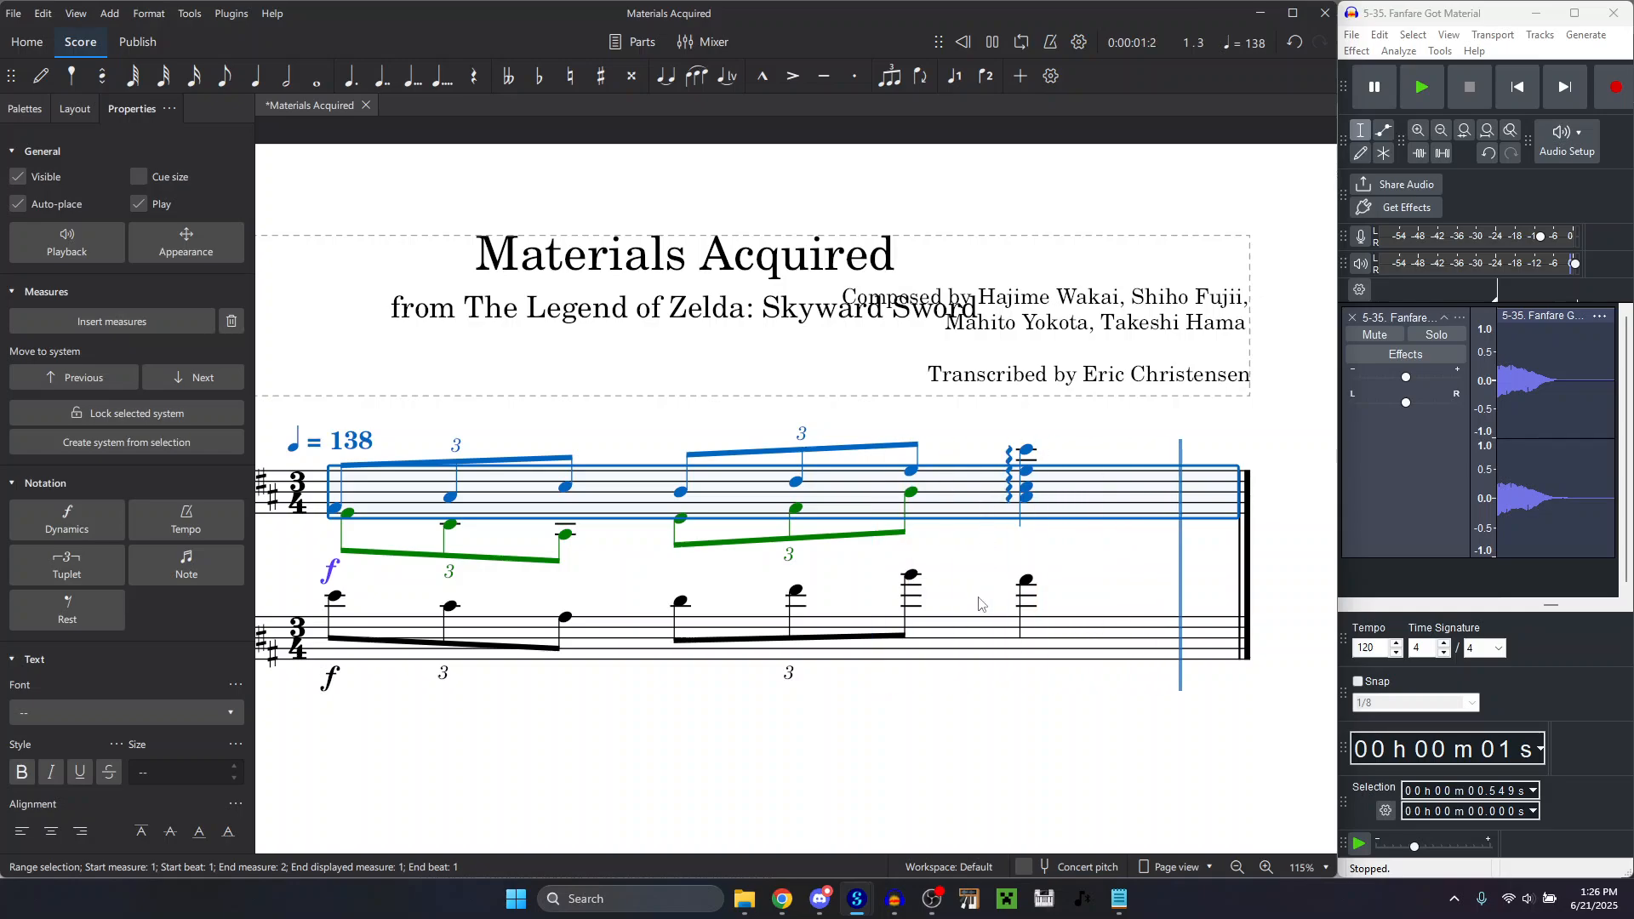
{"action": "left_click", "coordinate": [970, 632]}
{"action": "key", "text": "Delete"}
{"action": "left_click", "coordinate": [945, 477]}
{"action": "key", "text": "space"}
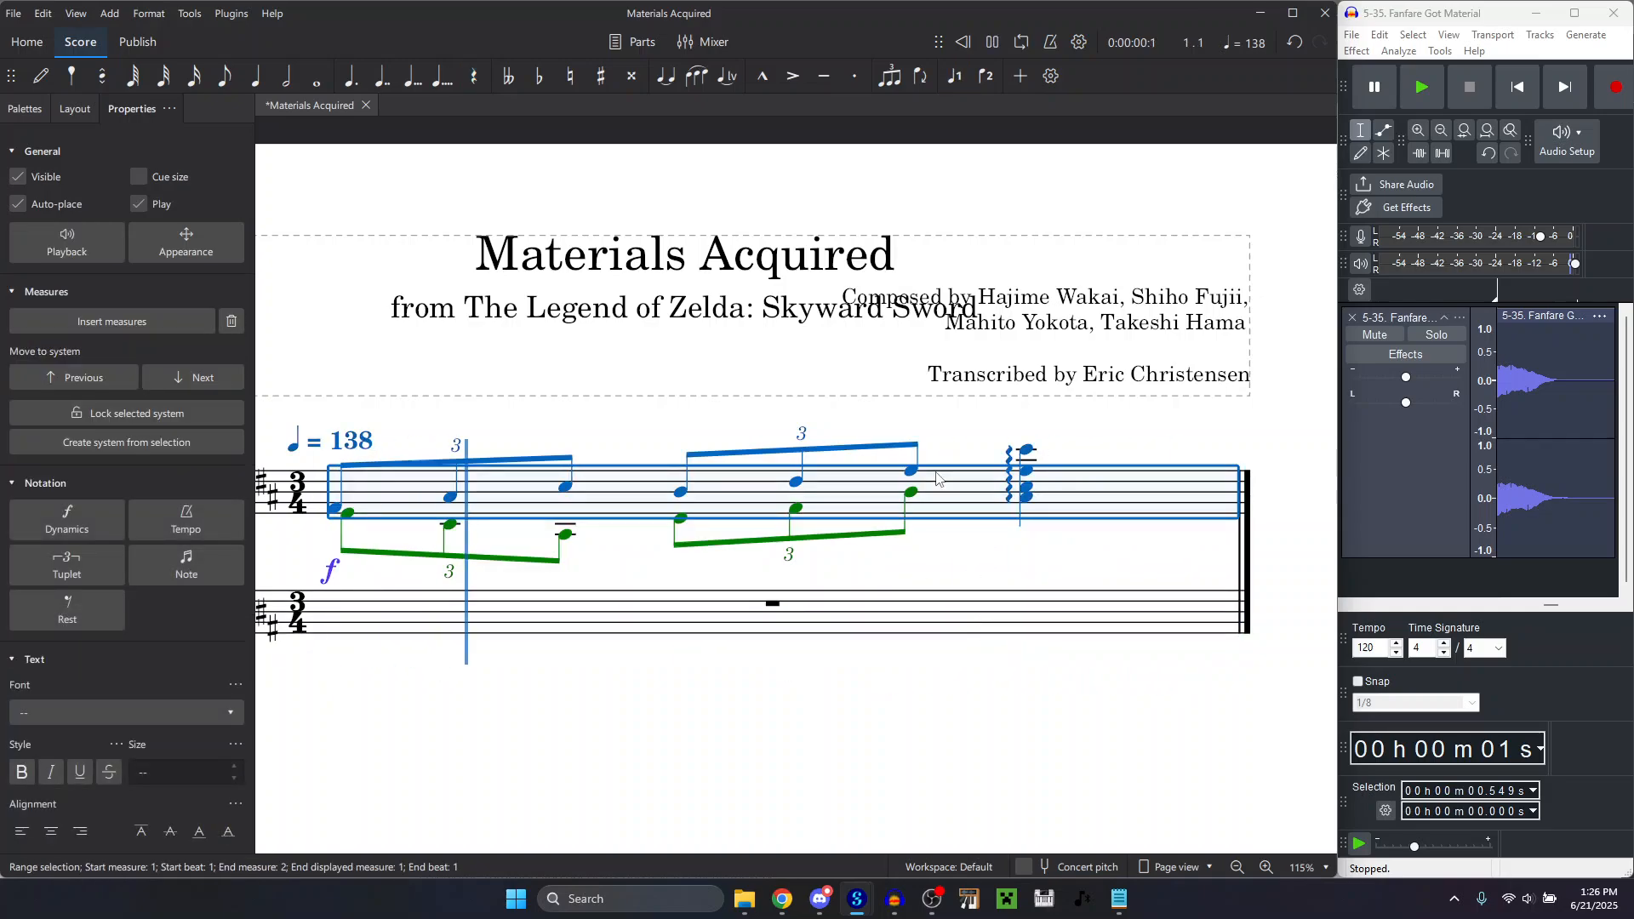
Set the spread delay of the beat 3 chord's arpeggio to 0.5 and play back the measure.
{"action": "left_click", "coordinate": [1009, 498]}
{"action": "left_click", "coordinate": [66, 240]}
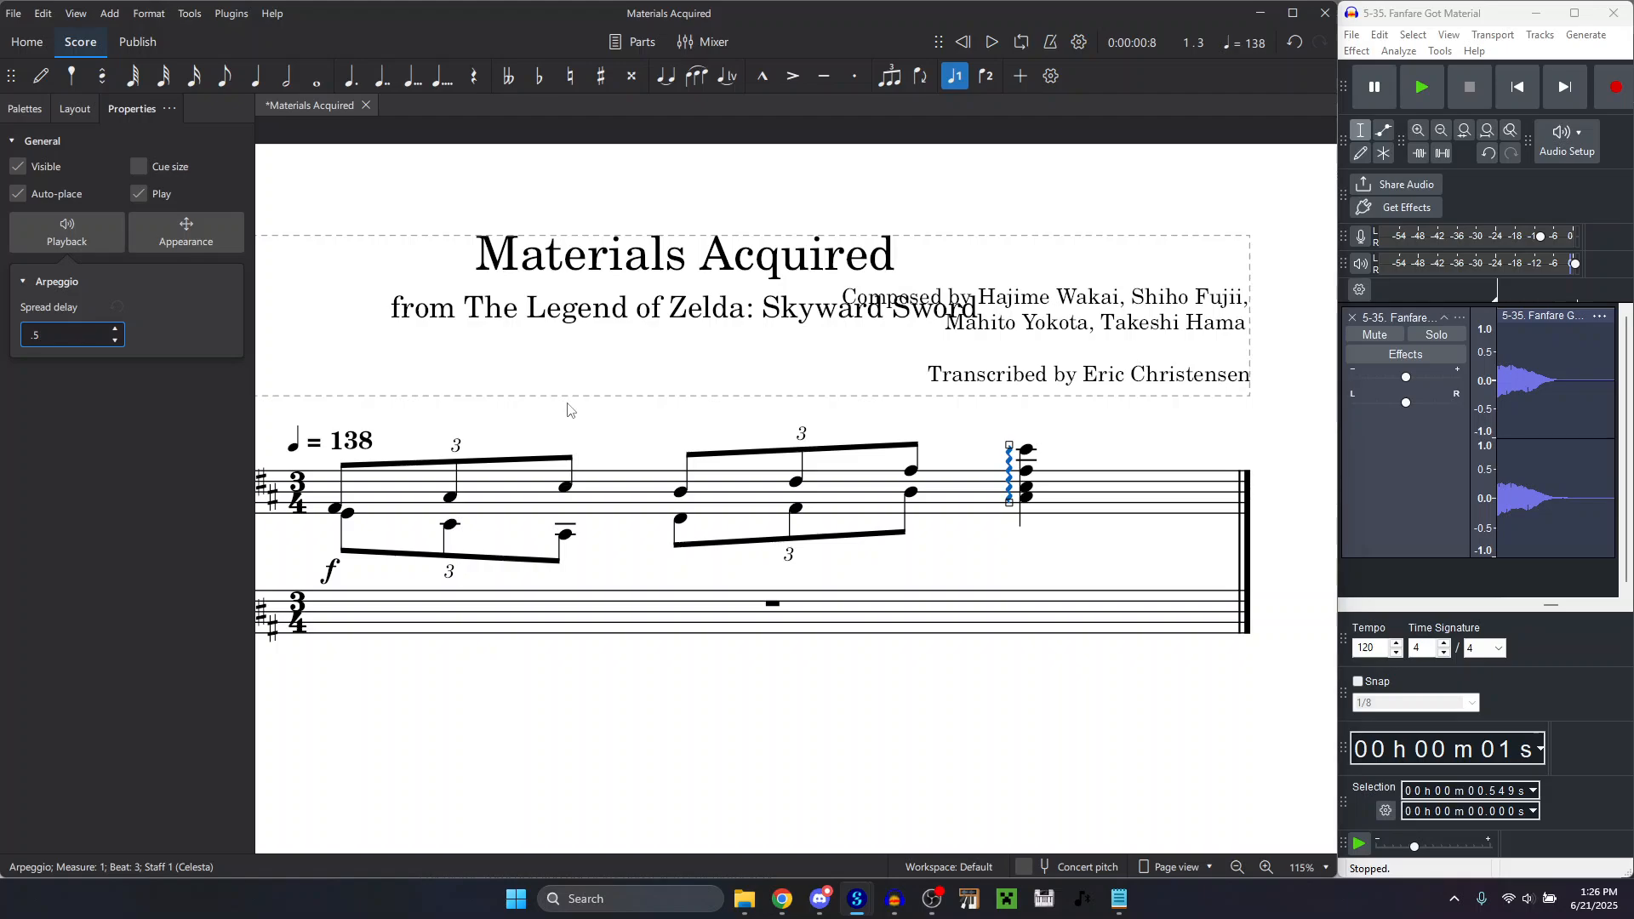
{"action": "type", "text": ".5"}
{"action": "left_click", "coordinate": [959, 502]}
{"action": "key", "text": "space"}
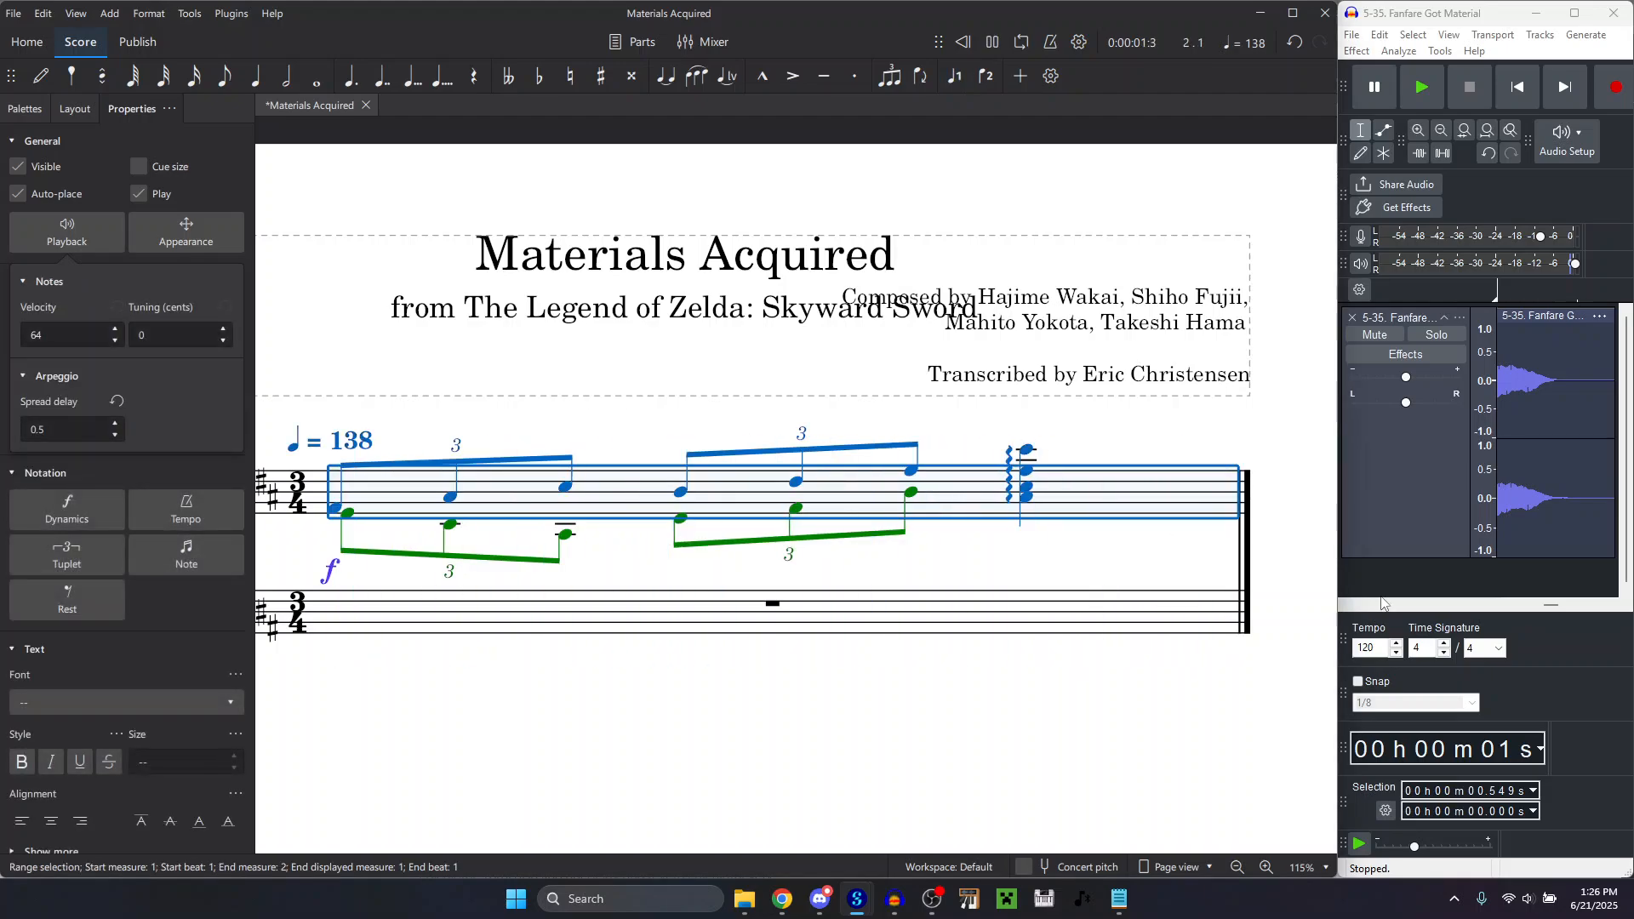
Play the fanfare recording and the treble measure again to compare the arpeggiated ending by ear.
{"action": "left_click", "coordinate": [1572, 678]}
{"action": "key", "text": "space"}
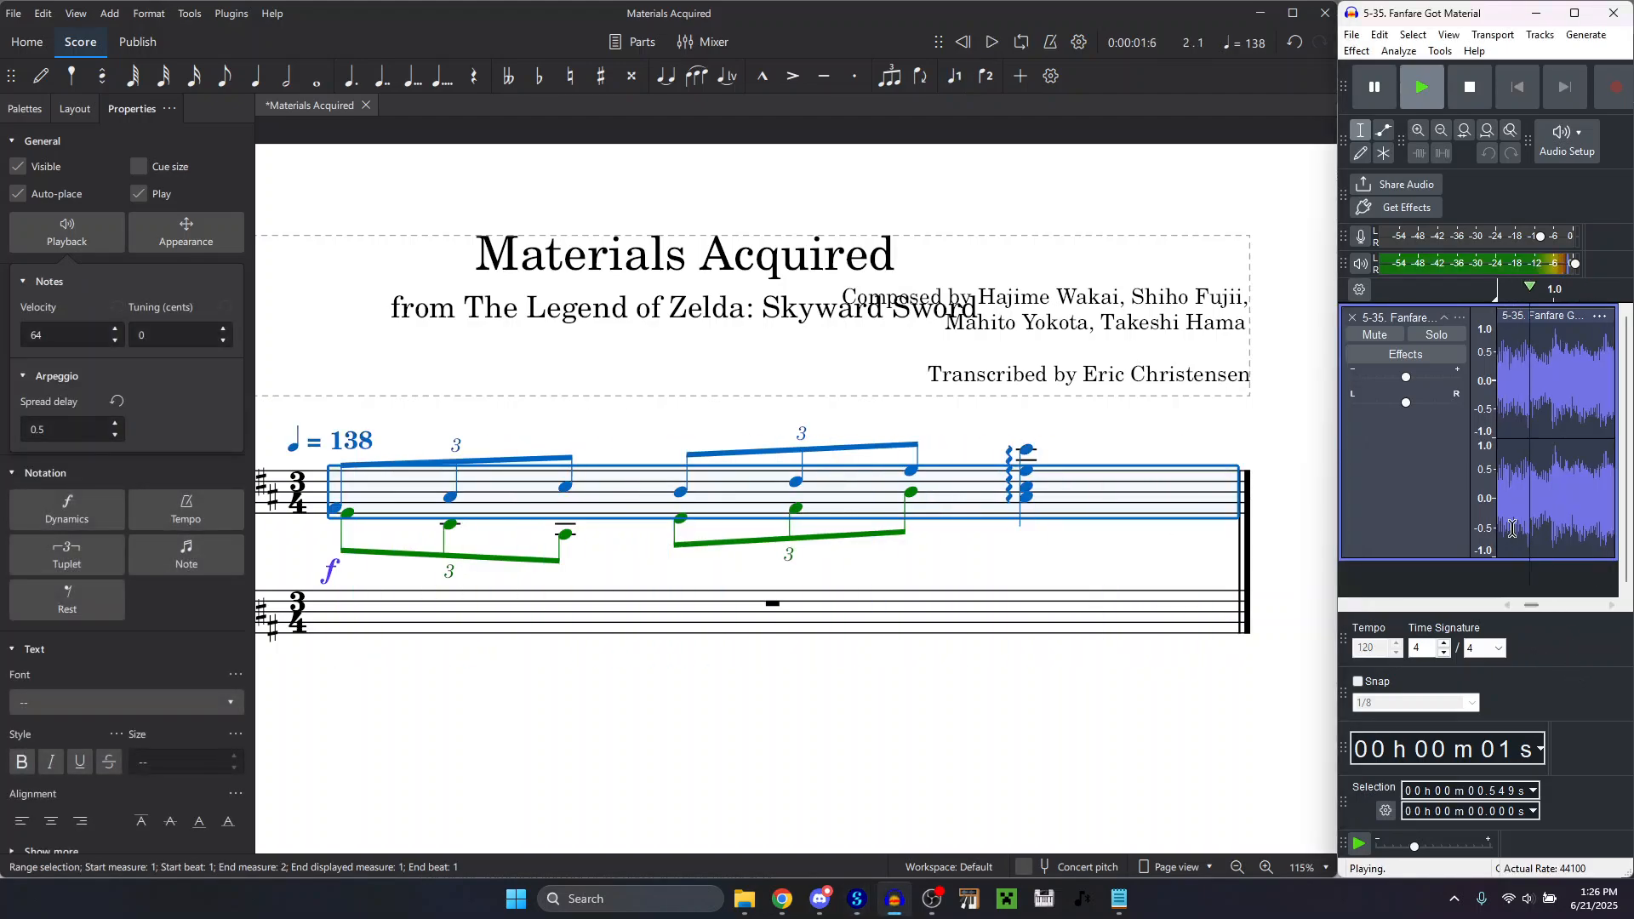
{"action": "left_click", "coordinate": [971, 492]}
{"action": "key", "text": "space"}
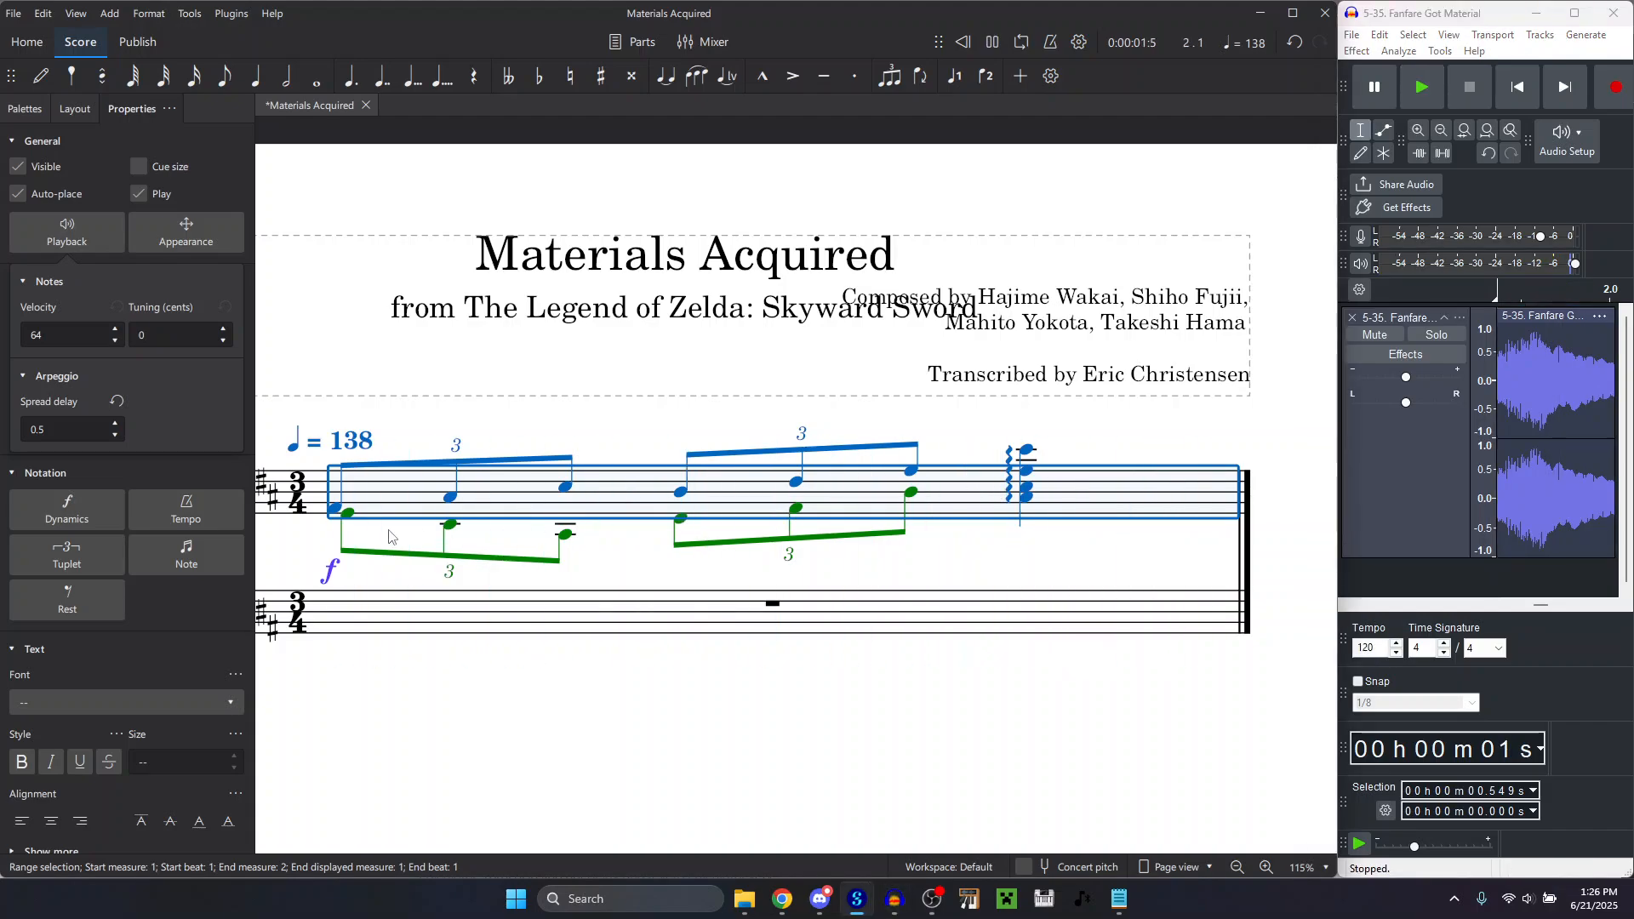
{"action": "key", "text": "Escape"}
Add a hidden fermata above the beat 3 chord and play back the measure.
{"action": "left_click", "coordinate": [1027, 451]}
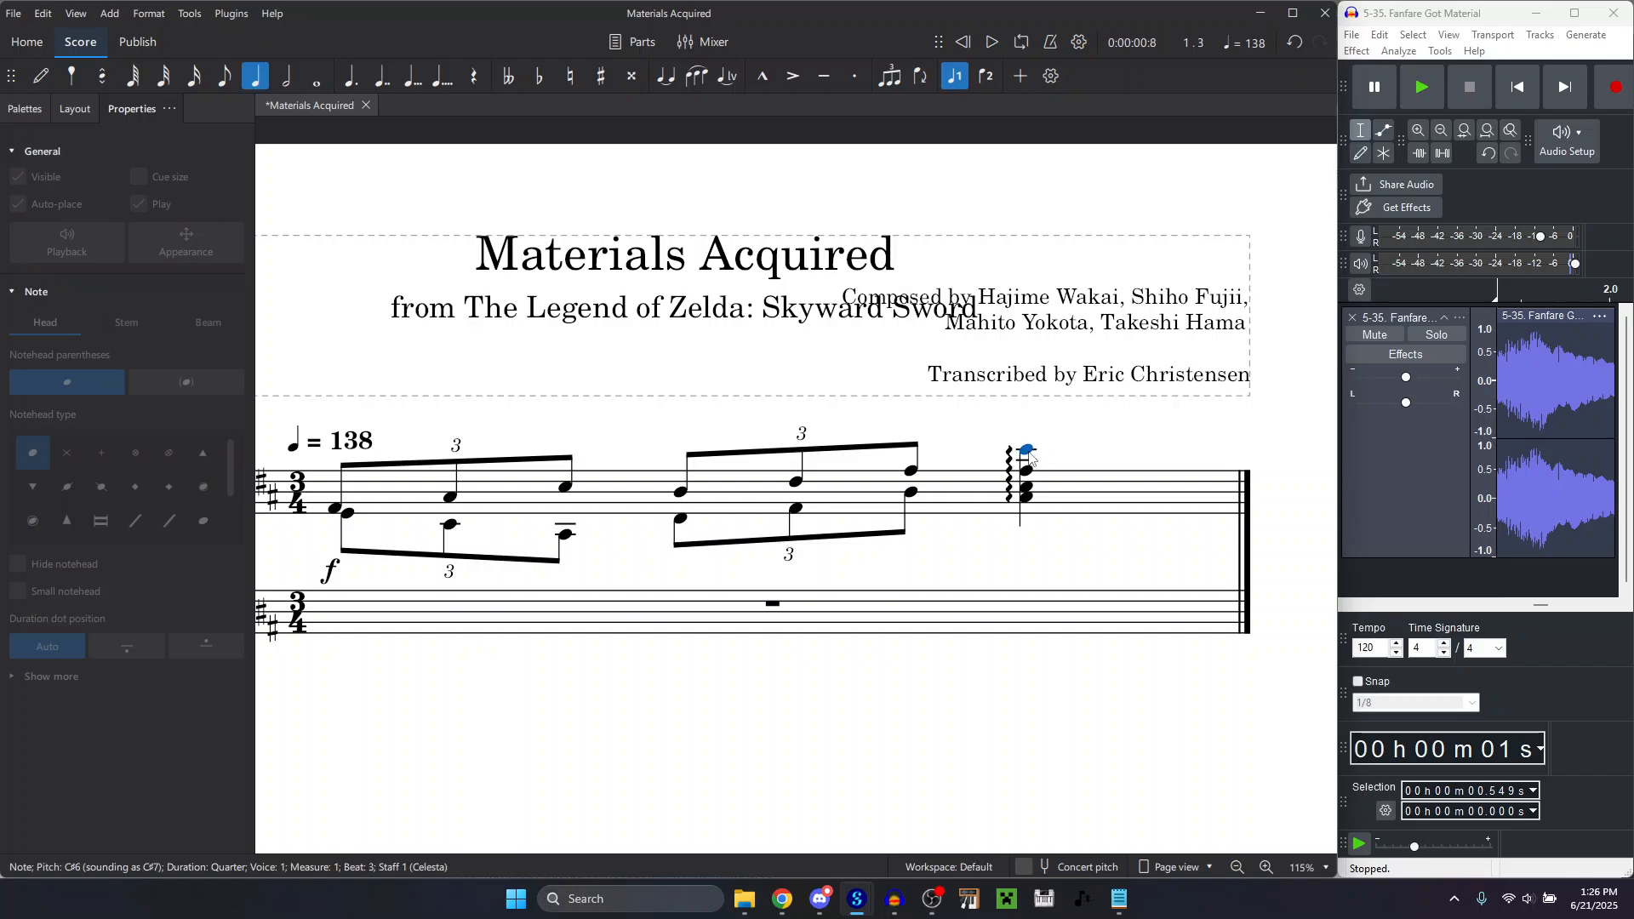
{"action": "left_click", "coordinate": [10, 113]}
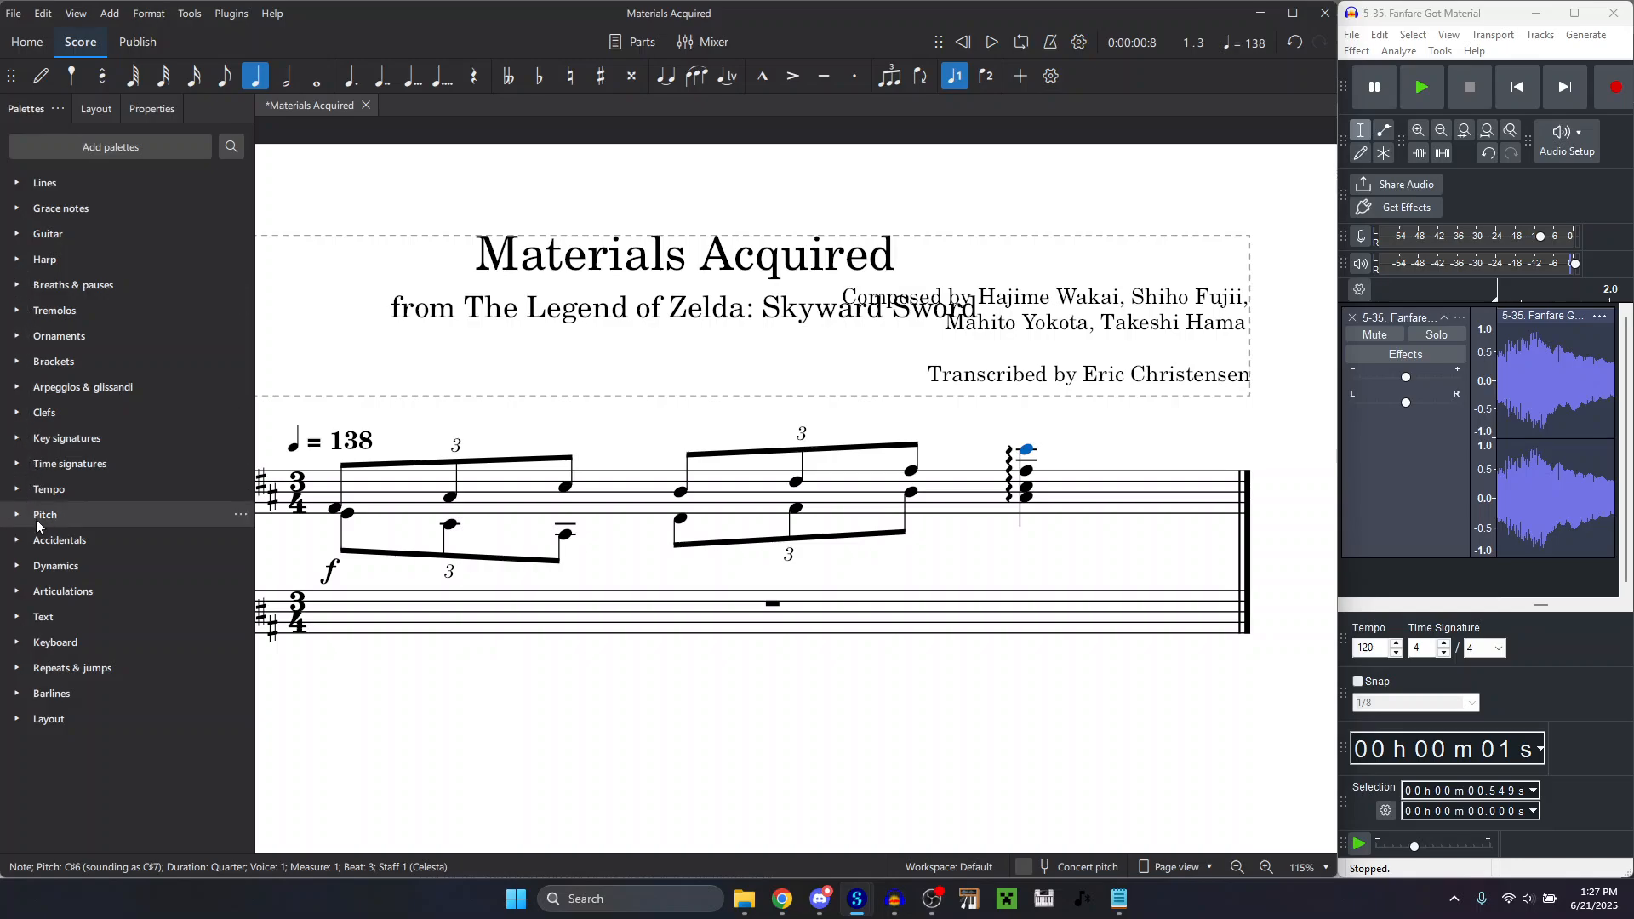
{"action": "left_click", "coordinate": [16, 285]}
{"action": "left_click", "coordinate": [31, 314]}
{"action": "left_click", "coordinate": [968, 507]}
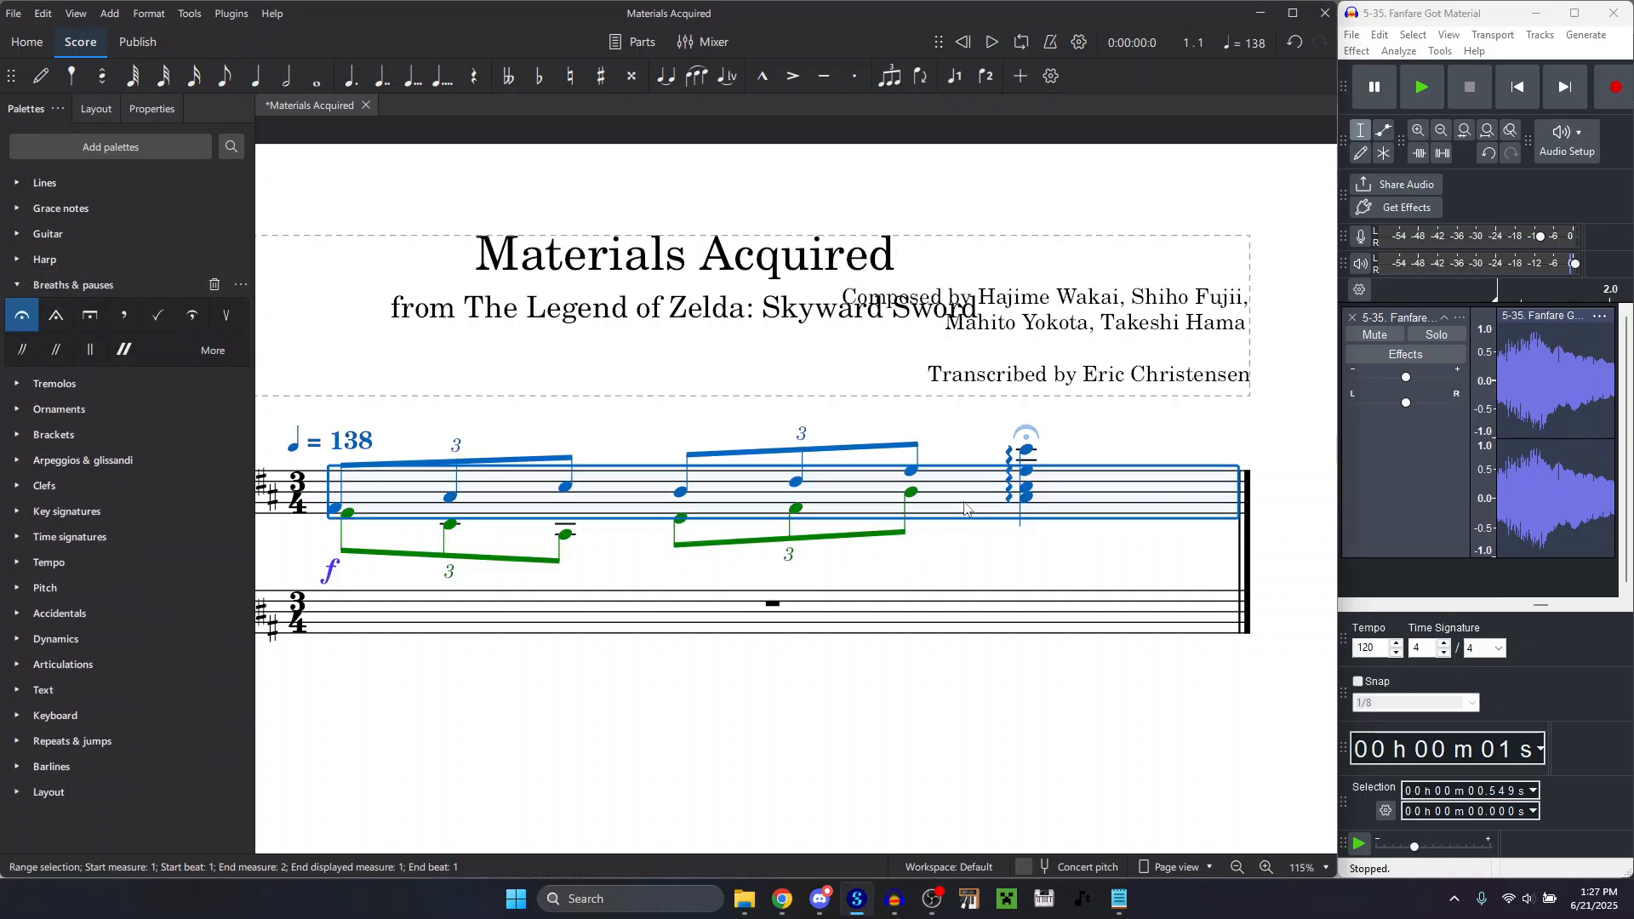
{"action": "key", "text": "space"}
Set the fermata's time stretch to 150% and play back the measure.
{"action": "left_click", "coordinate": [1026, 435]}
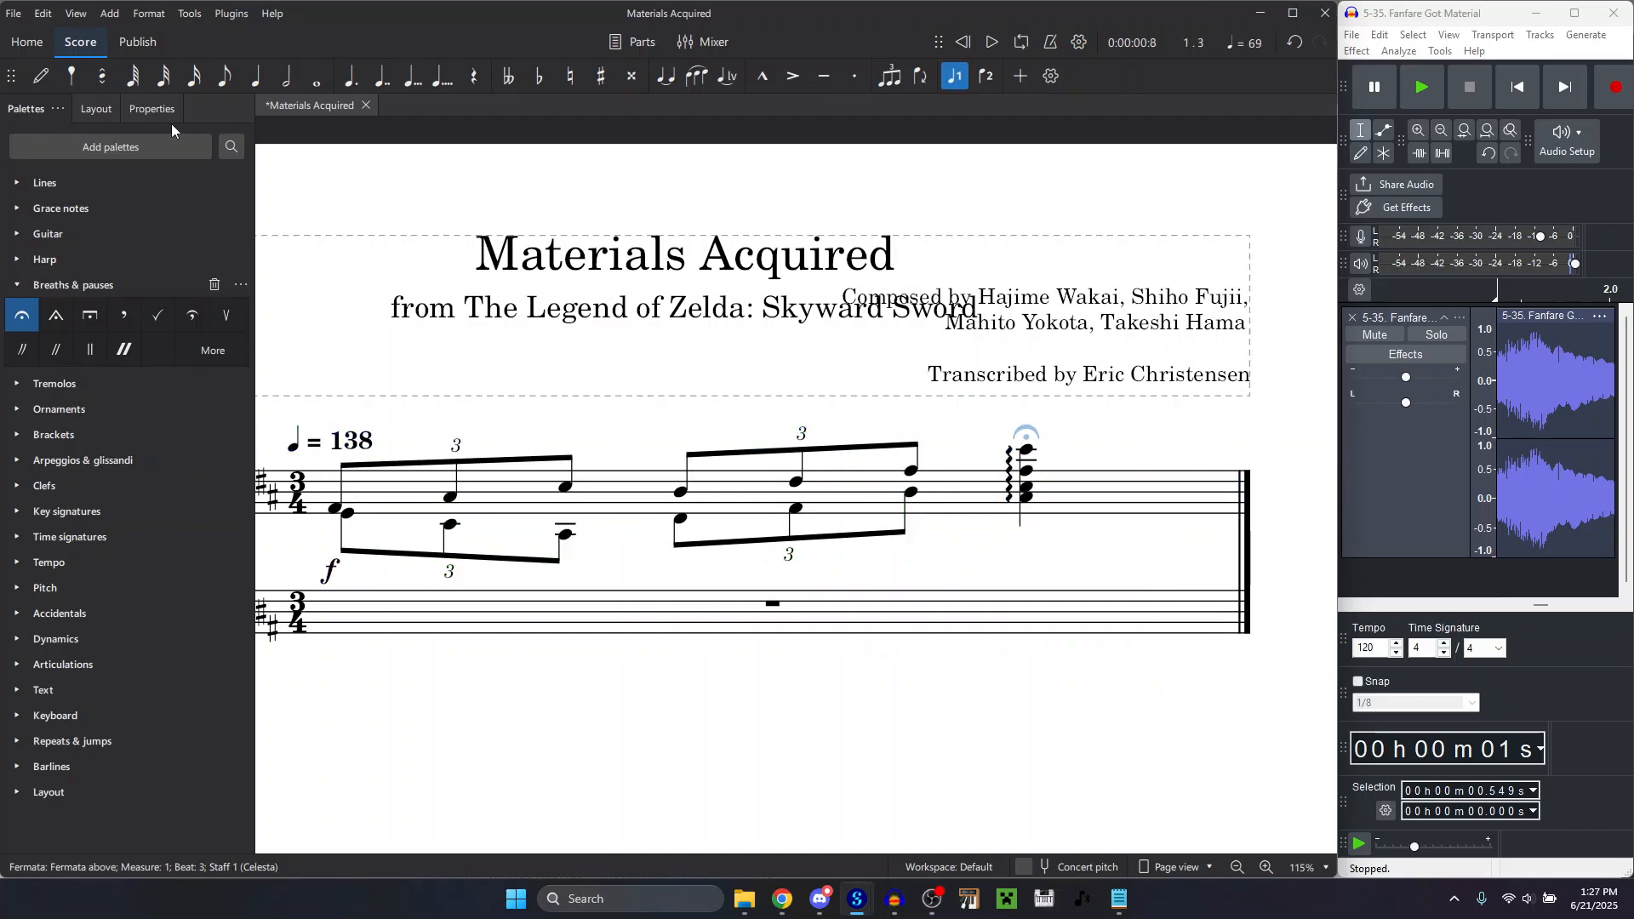
{"action": "left_click", "coordinate": [157, 109]}
{"action": "left_click", "coordinate": [67, 242]}
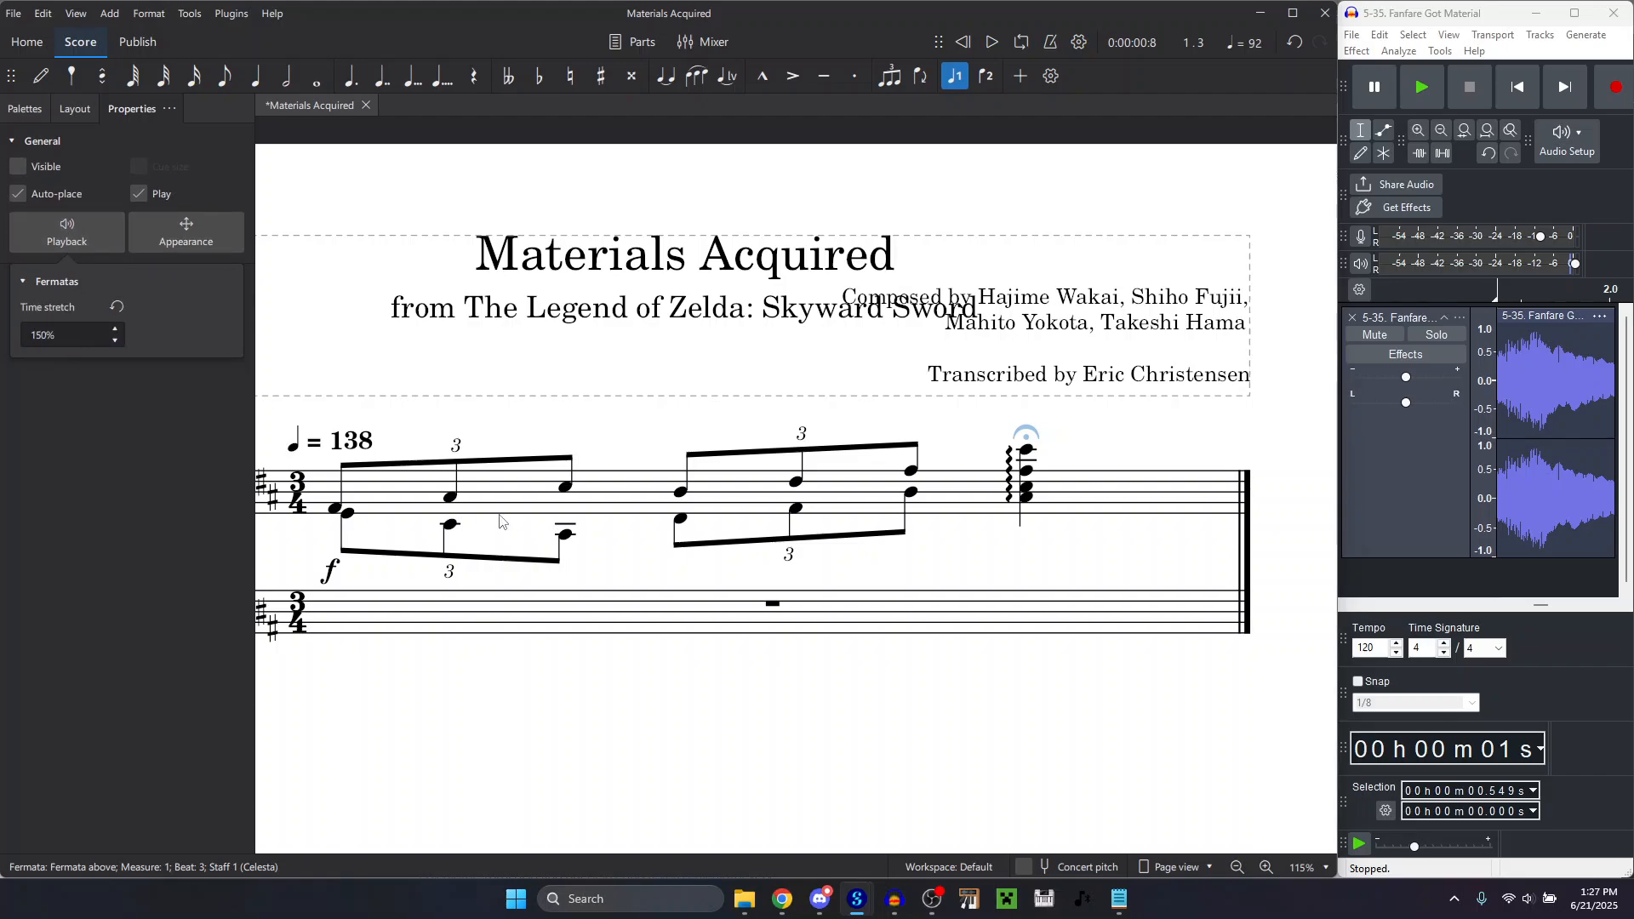
{"action": "left_click", "coordinate": [624, 502]}
{"action": "key", "text": "space"}
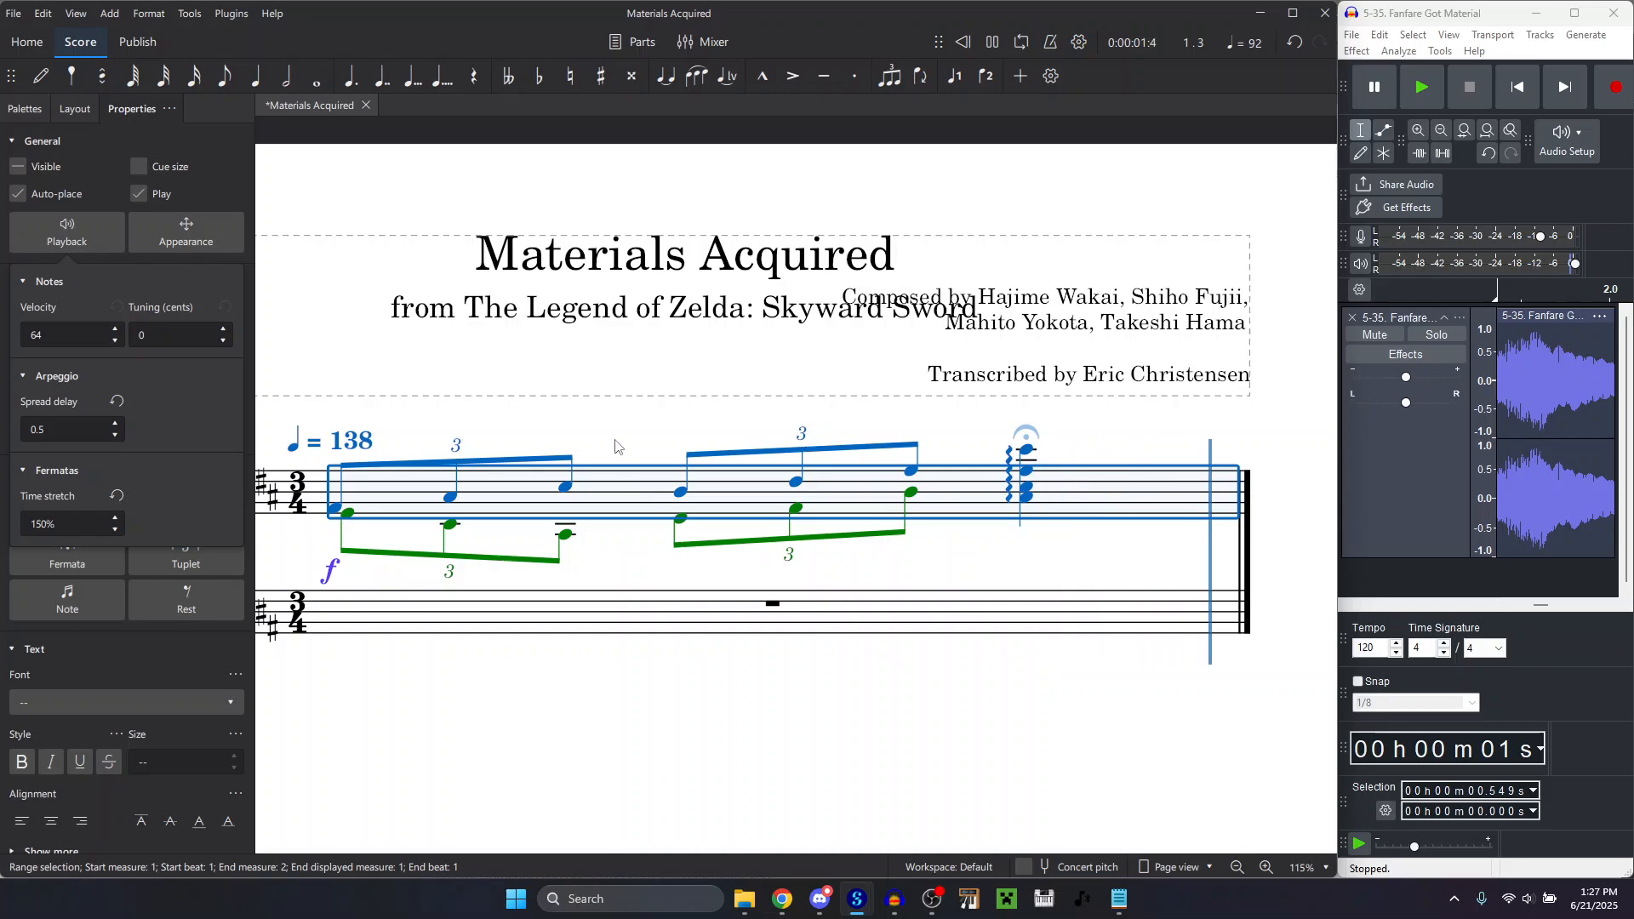
Replay the fanfare recording and the treble measure to compare how long the final chord is held.
{"action": "left_click", "coordinate": [1562, 644]}
{"action": "key", "text": "space"}
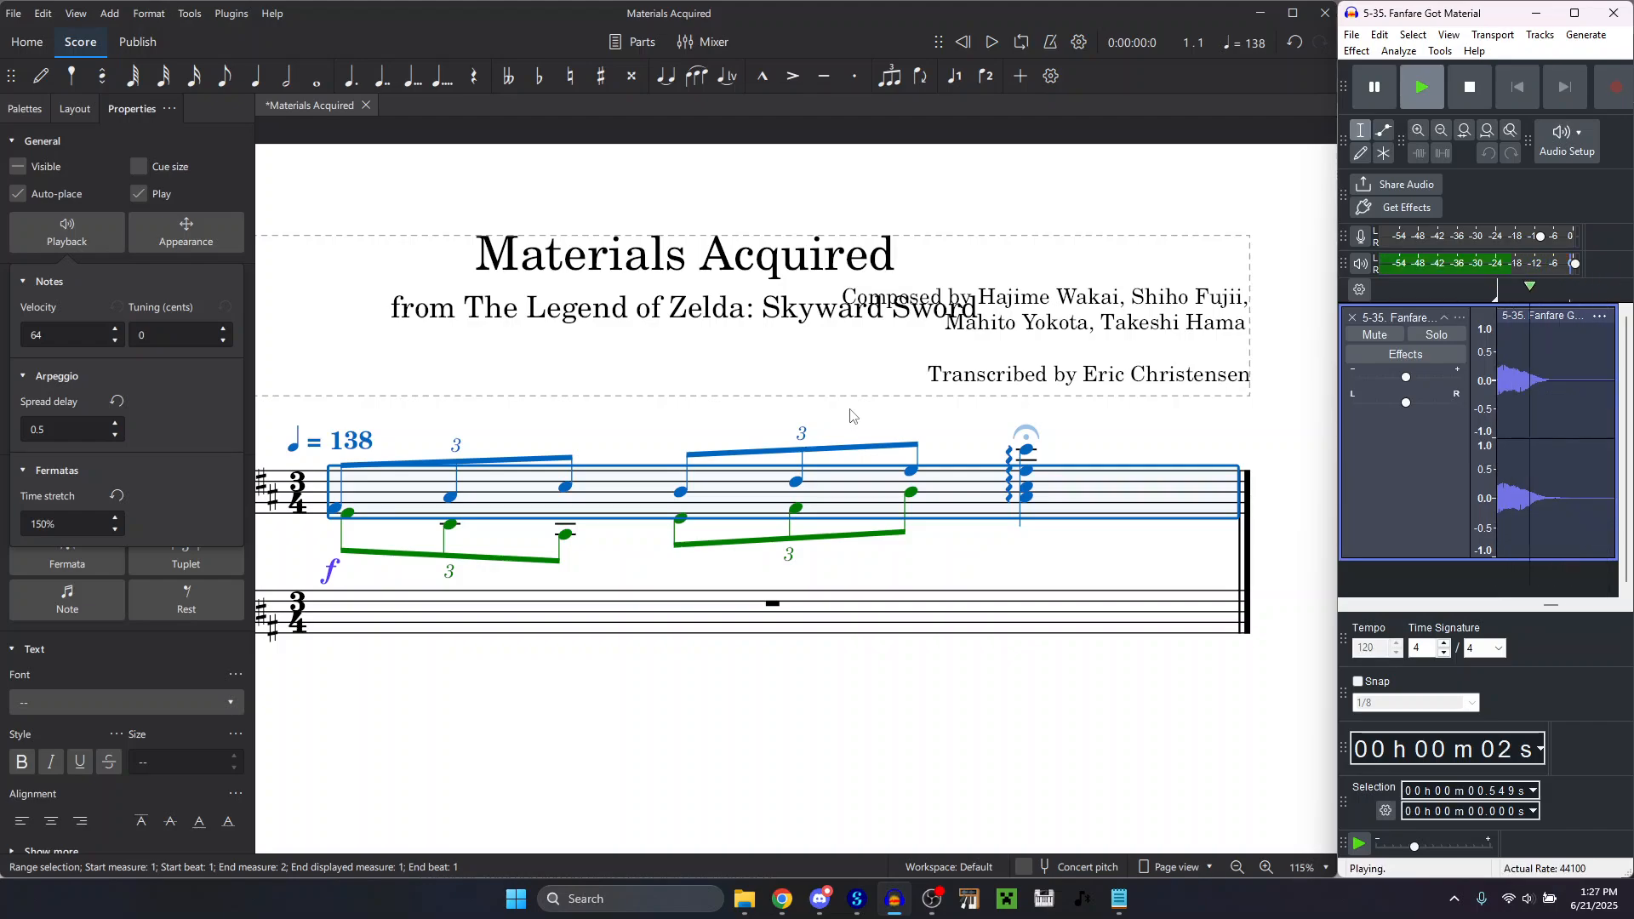
{"action": "key", "text": "space"}
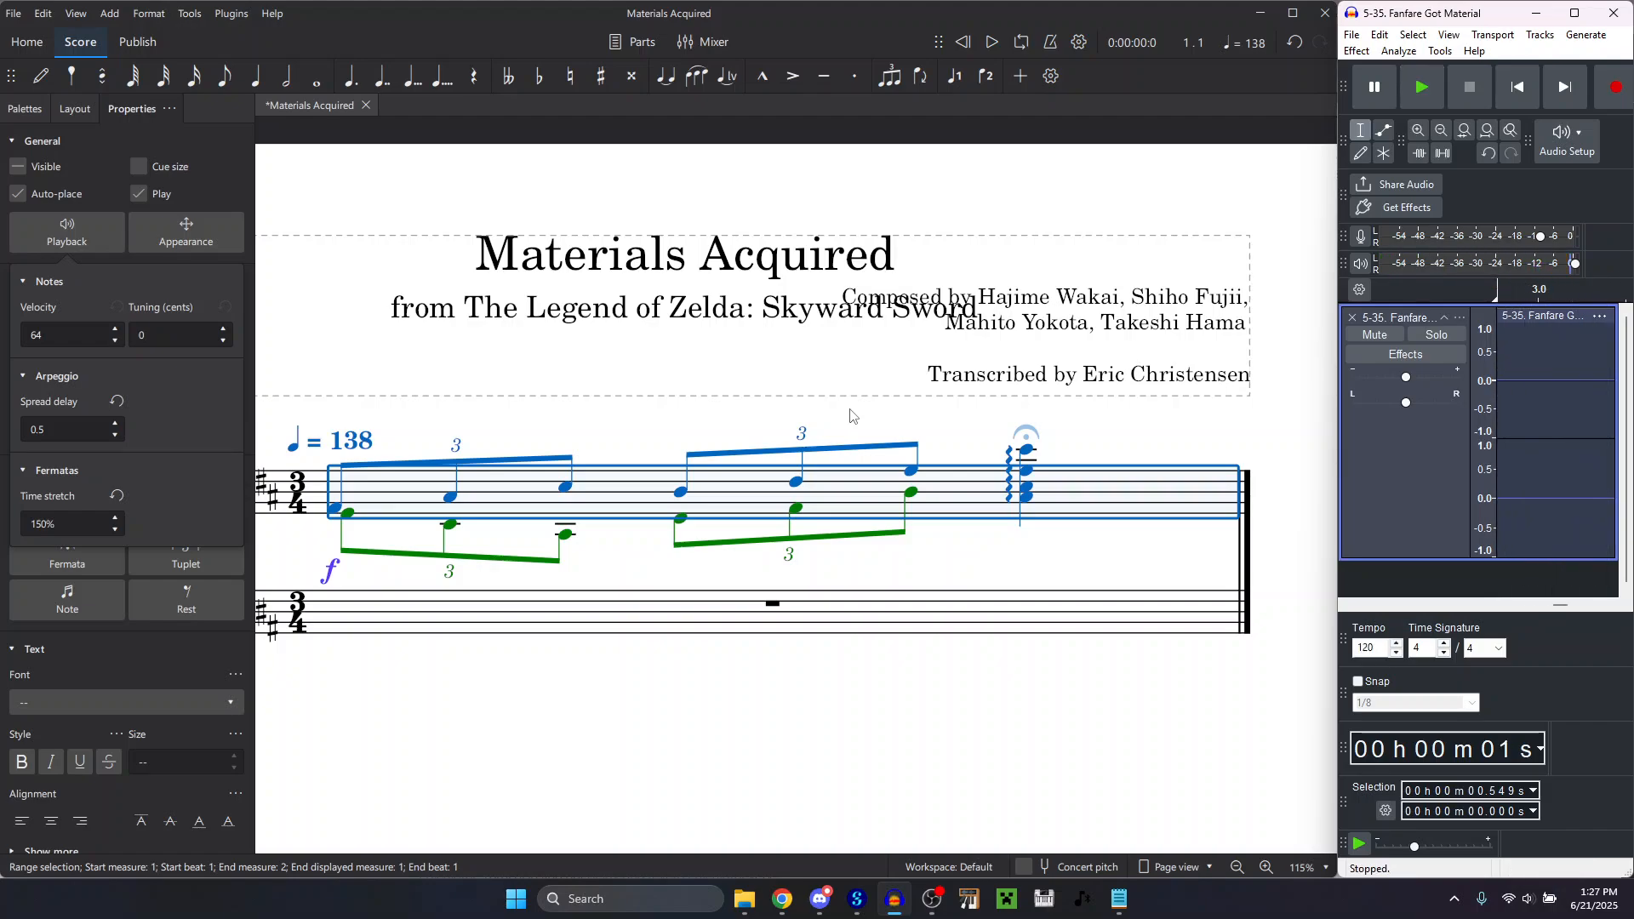
{"action": "key", "text": "space"}
{"action": "left_click", "coordinate": [940, 549]}
{"action": "scroll", "coordinate": [907, 653], "scroll_direction": "down", "scroll_amount": 3}
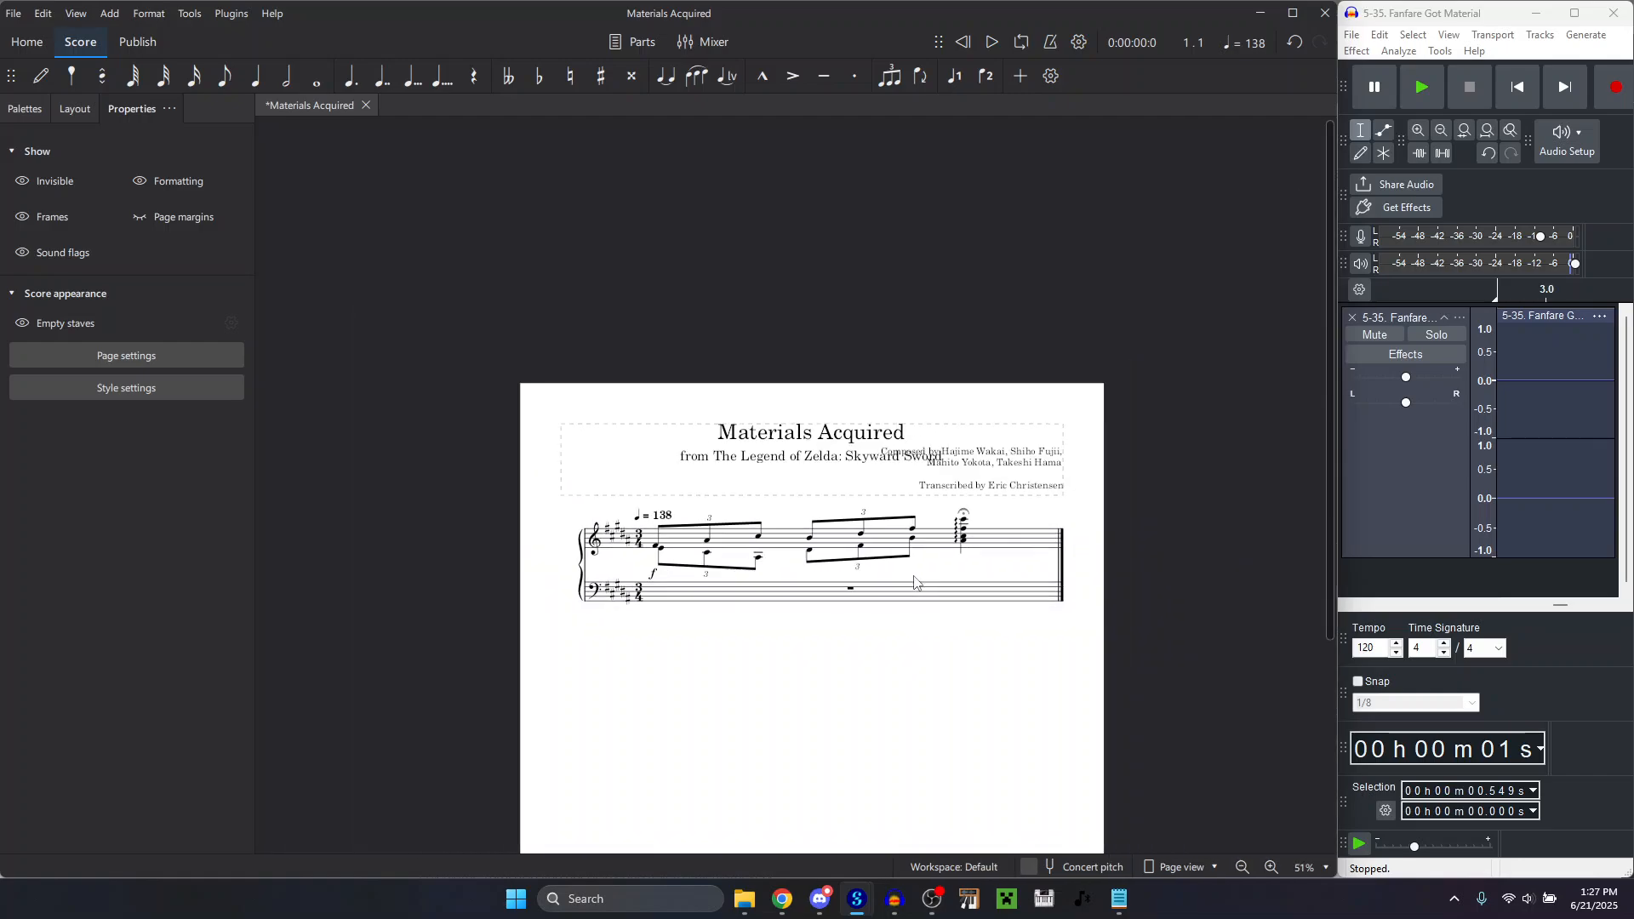
{"action": "left_click", "coordinate": [630, 514]}
{"action": "key", "text": "space"}
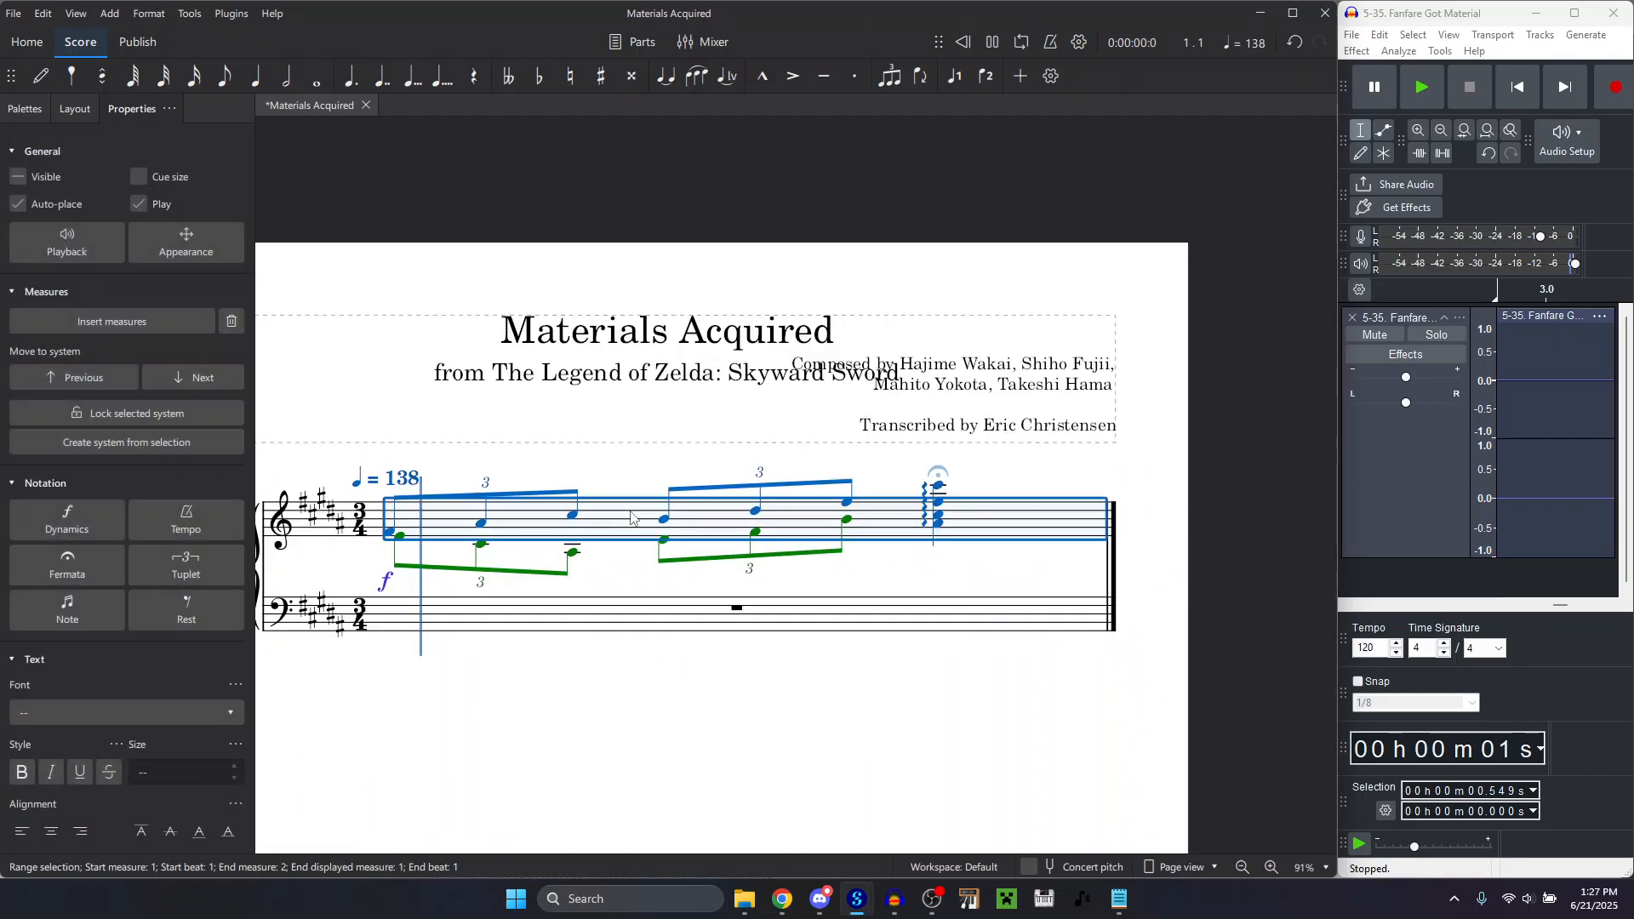
Move the subtitle down until it clears the composer credits, just above the transcriber line.
{"action": "left_click", "coordinate": [728, 380]}
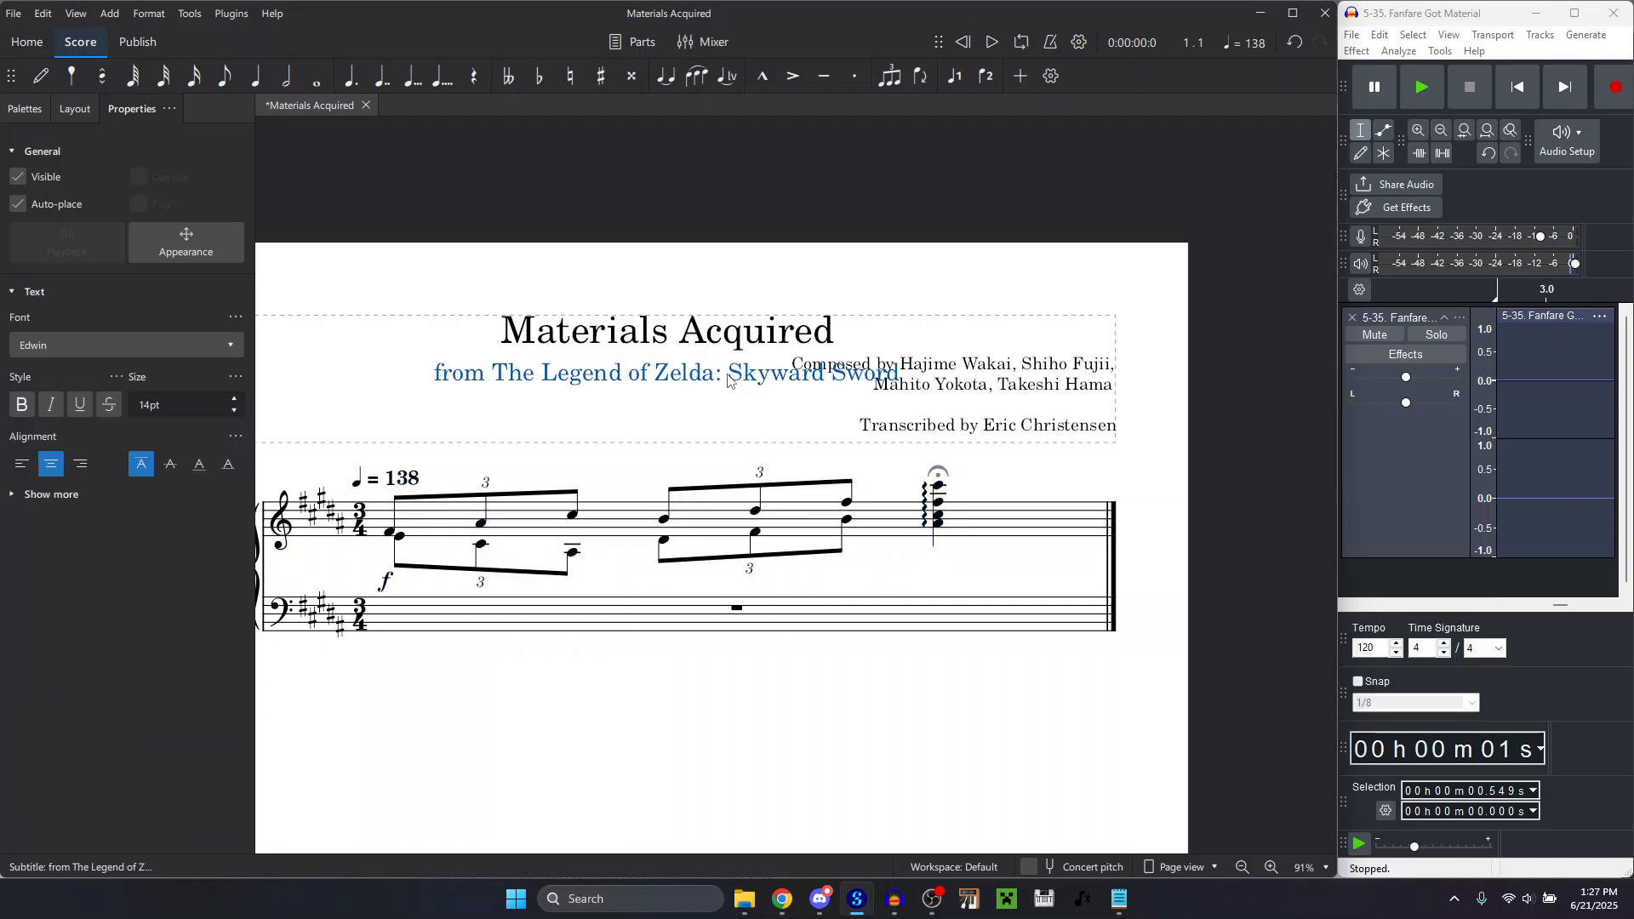
{"action": "key", "text": "ctrl+Down"}
{"action": "key", "text": "ctrl+Down"}
{"action": "key", "text": "ctrl+Down"}
{"action": "key", "text": "ctrl+Down"}
{"action": "key", "text": "ctrl+Down"}
{"action": "key", "text": "Up"}
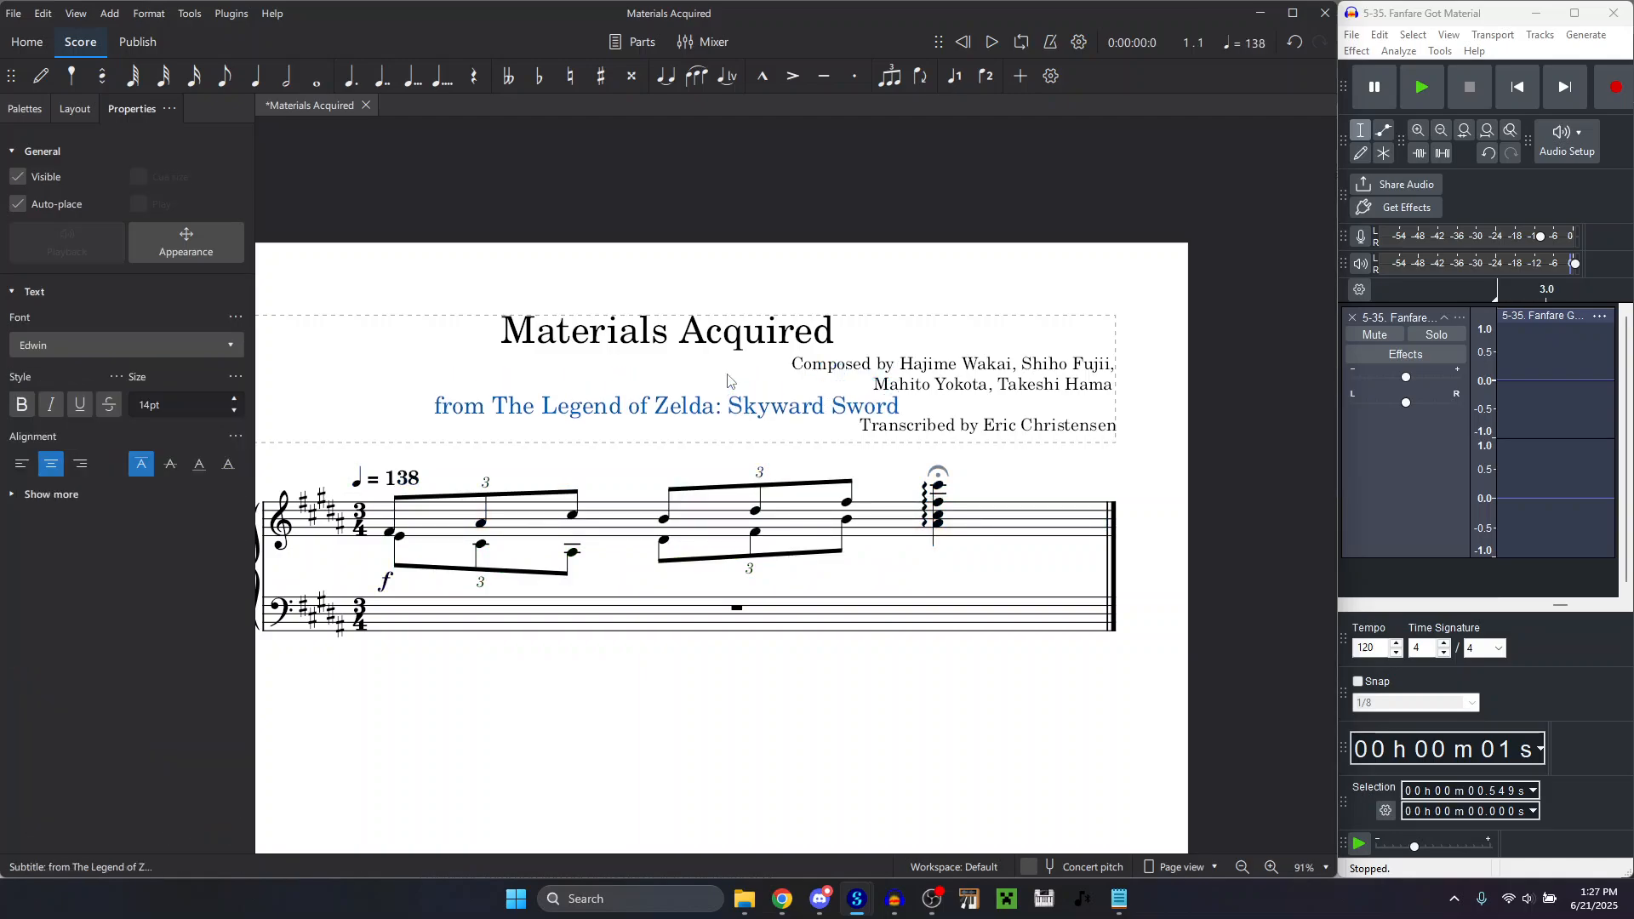
{"action": "key", "text": "Escape"}
Delete the Celesta's empty bass clef staff, leaving only the treble clef staff.
{"action": "left_click", "coordinate": [75, 108]}
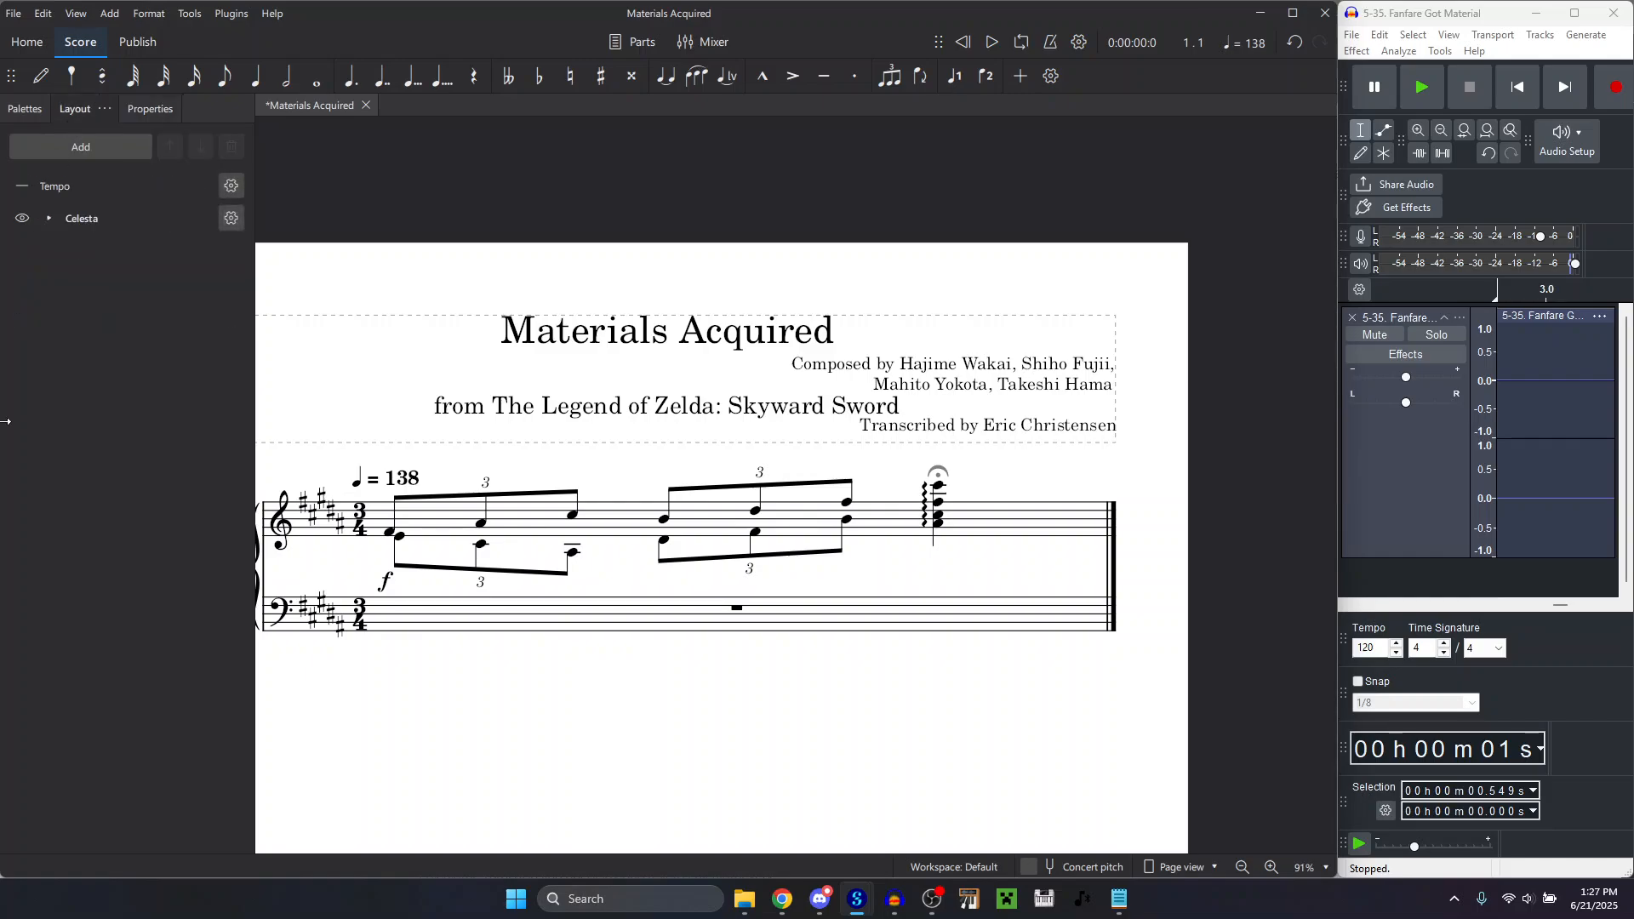
{"action": "left_click", "coordinate": [48, 220]}
{"action": "left_click", "coordinate": [82, 284]}
{"action": "key", "text": "Delete"}
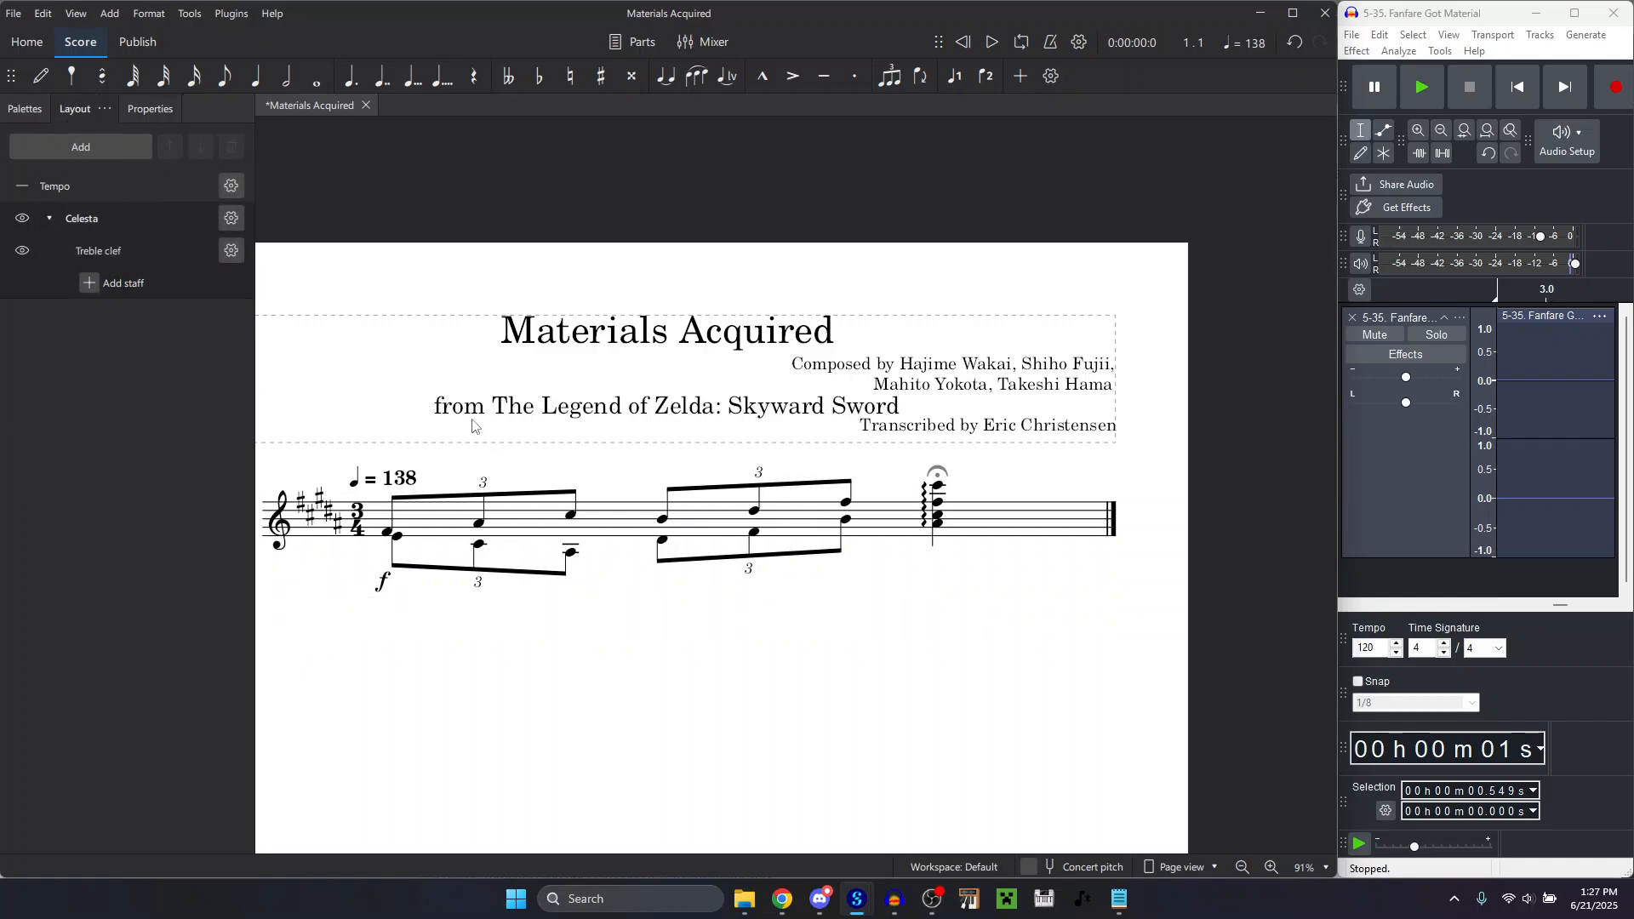
{"action": "left_click", "coordinate": [49, 218]}
Play the single-staff score and the fanfare recording to compare their sound.
{"action": "key", "text": "space"}
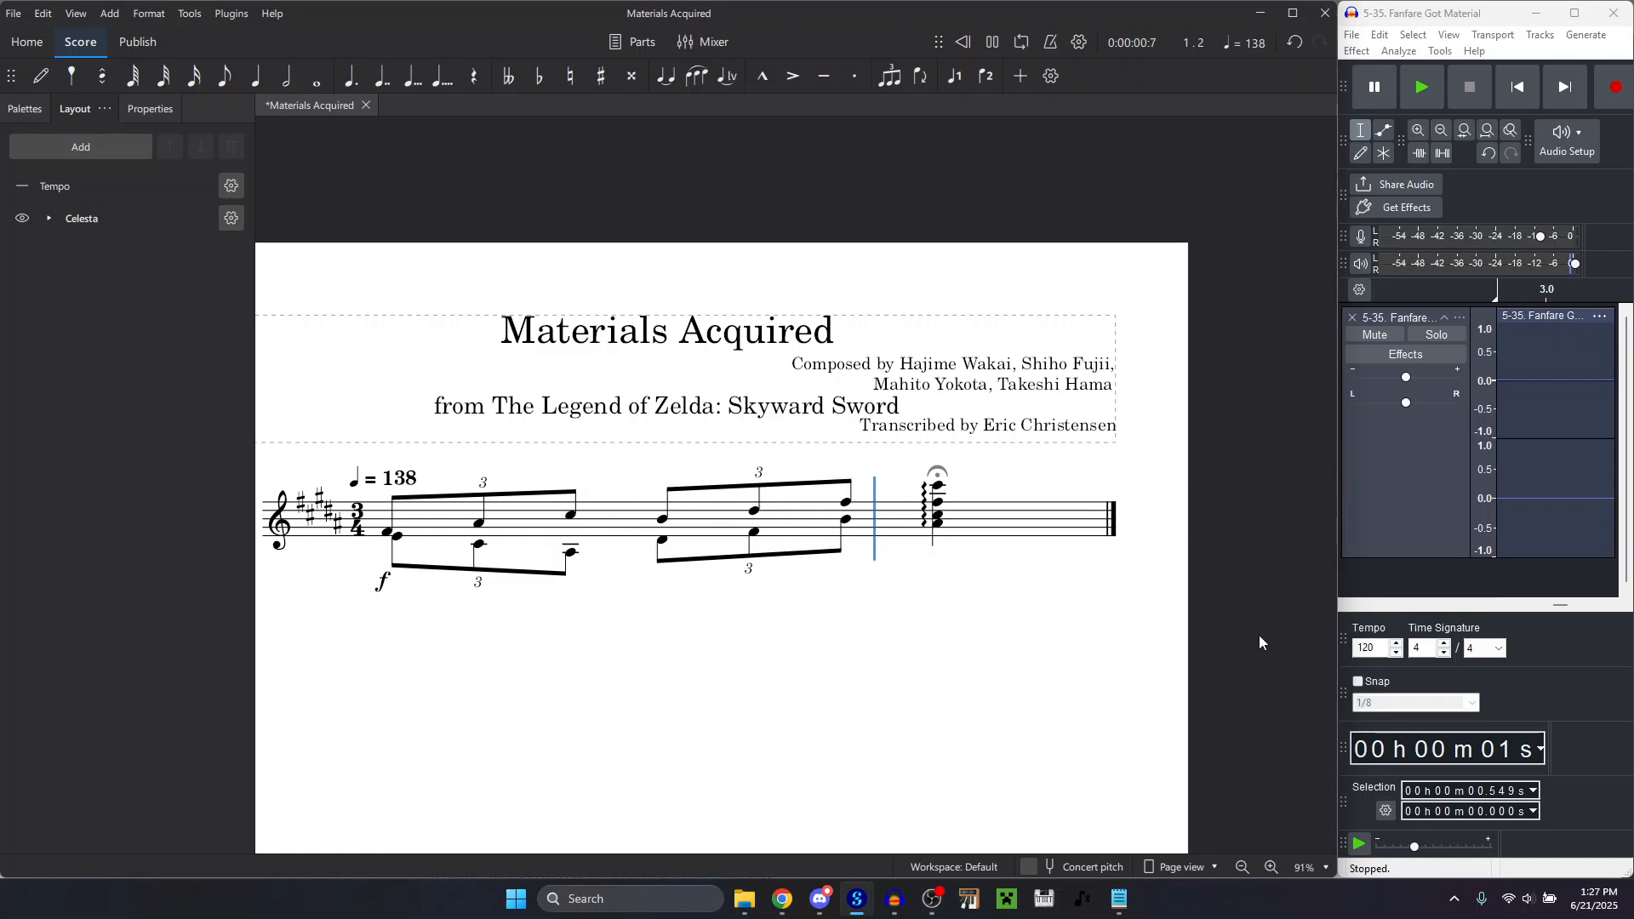
{"action": "left_click", "coordinate": [1564, 642]}
{"action": "key", "text": "space"}
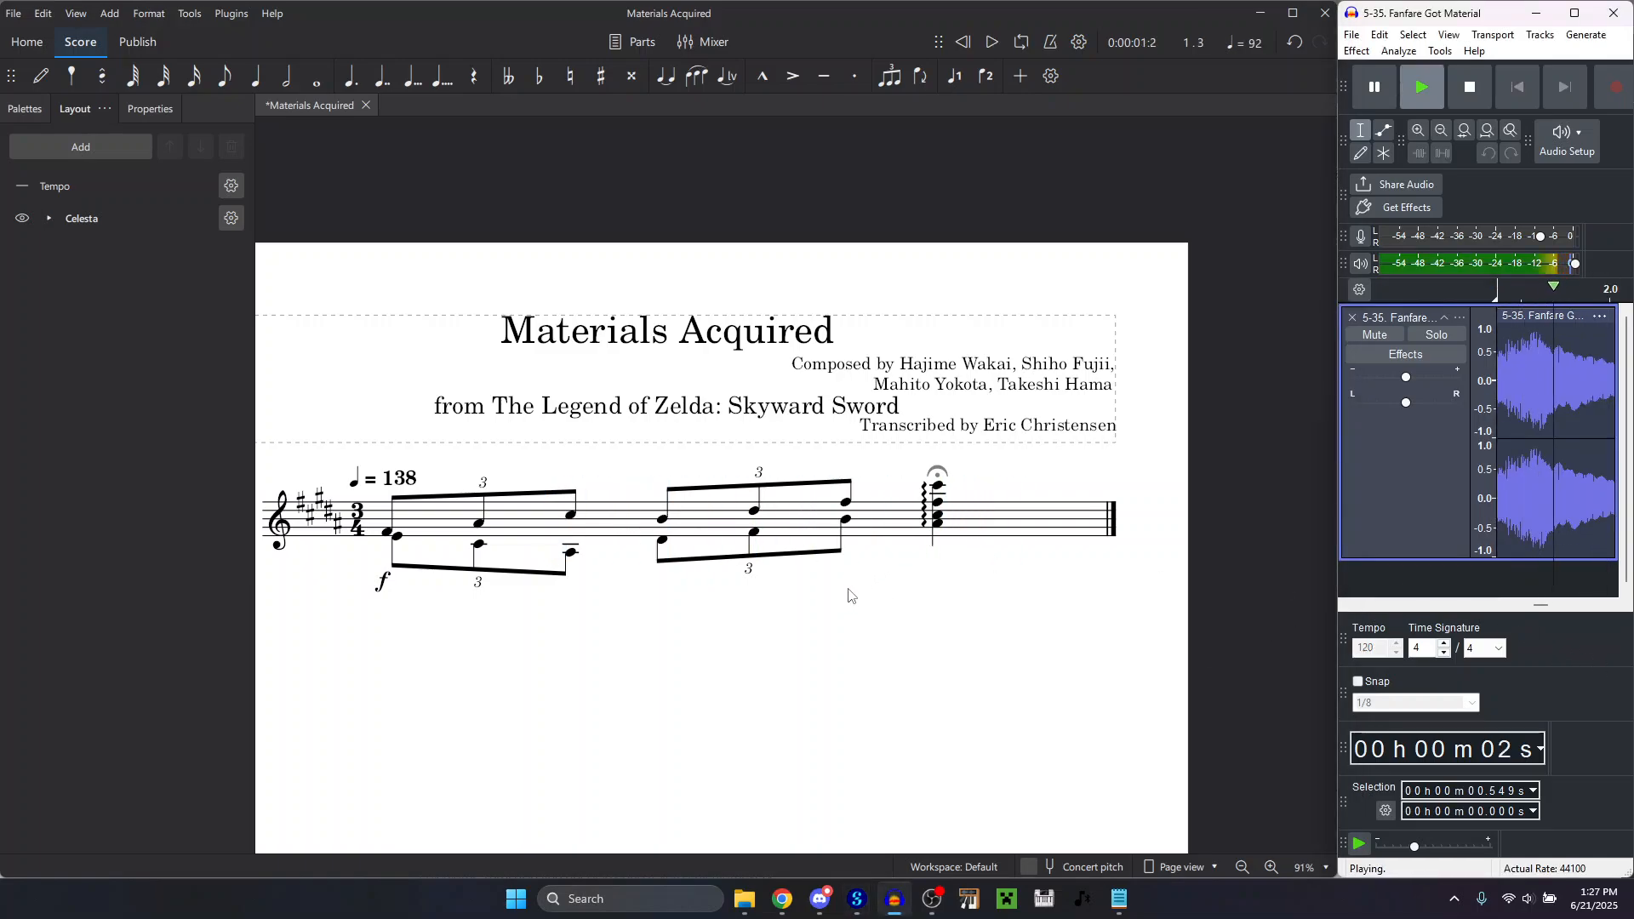
Turn the Celesta's Reverb send down to its minimum in the mixer and compare score playback with the recording.
{"action": "left_click", "coordinate": [888, 590]}
{"action": "key", "text": "F10"}
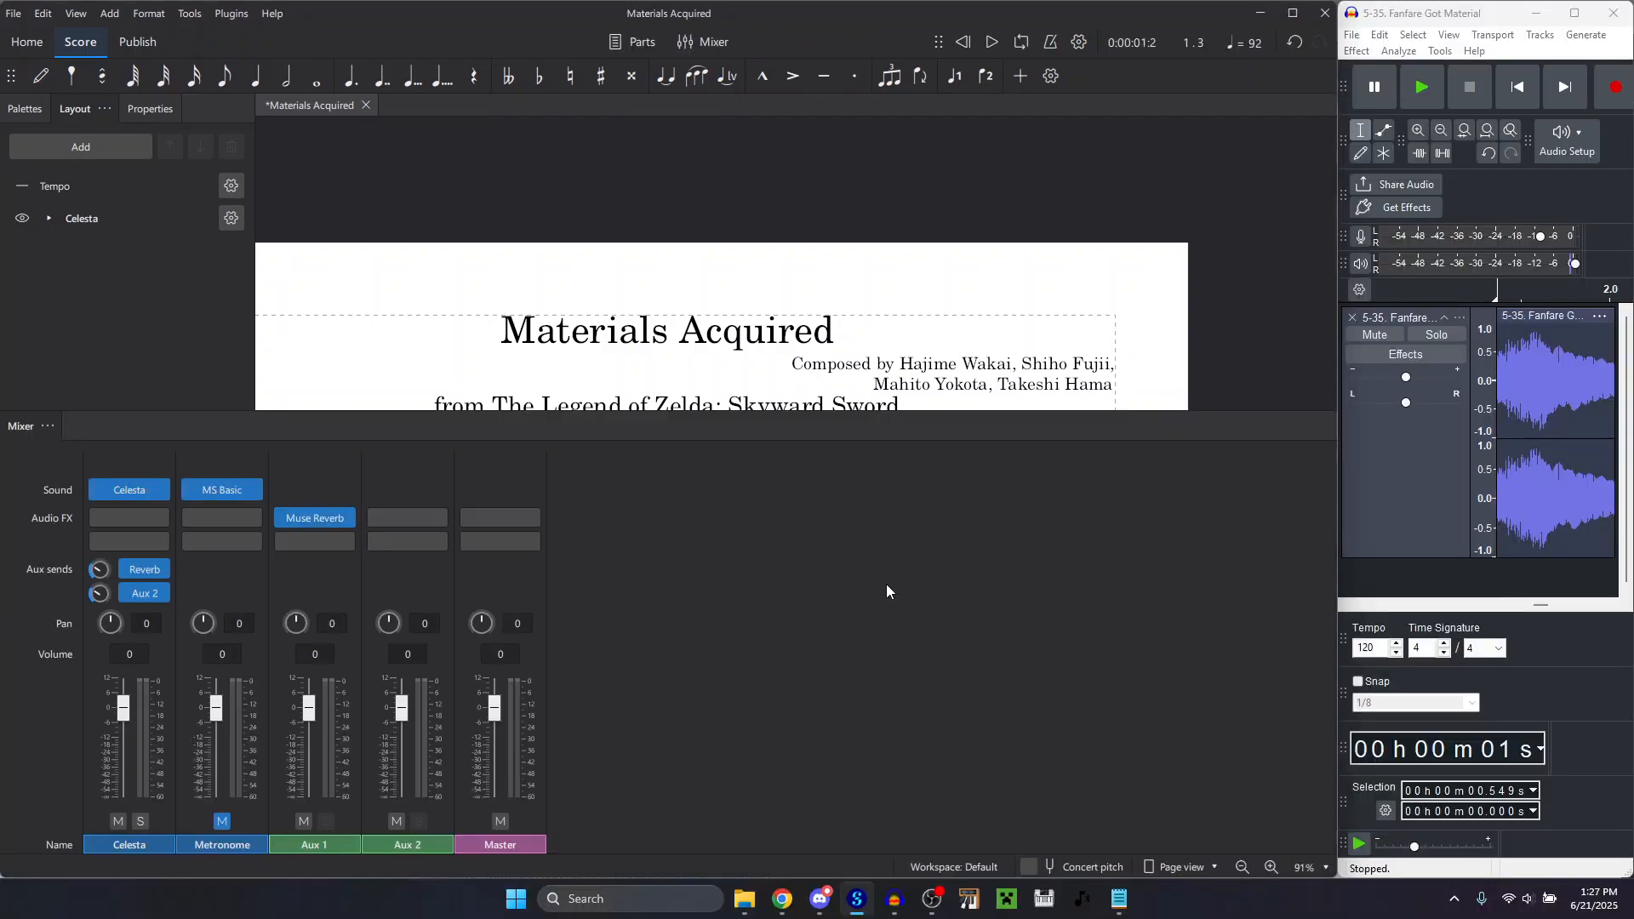
{"action": "scroll", "coordinate": [646, 314], "scroll_direction": "down", "scroll_amount": 3}
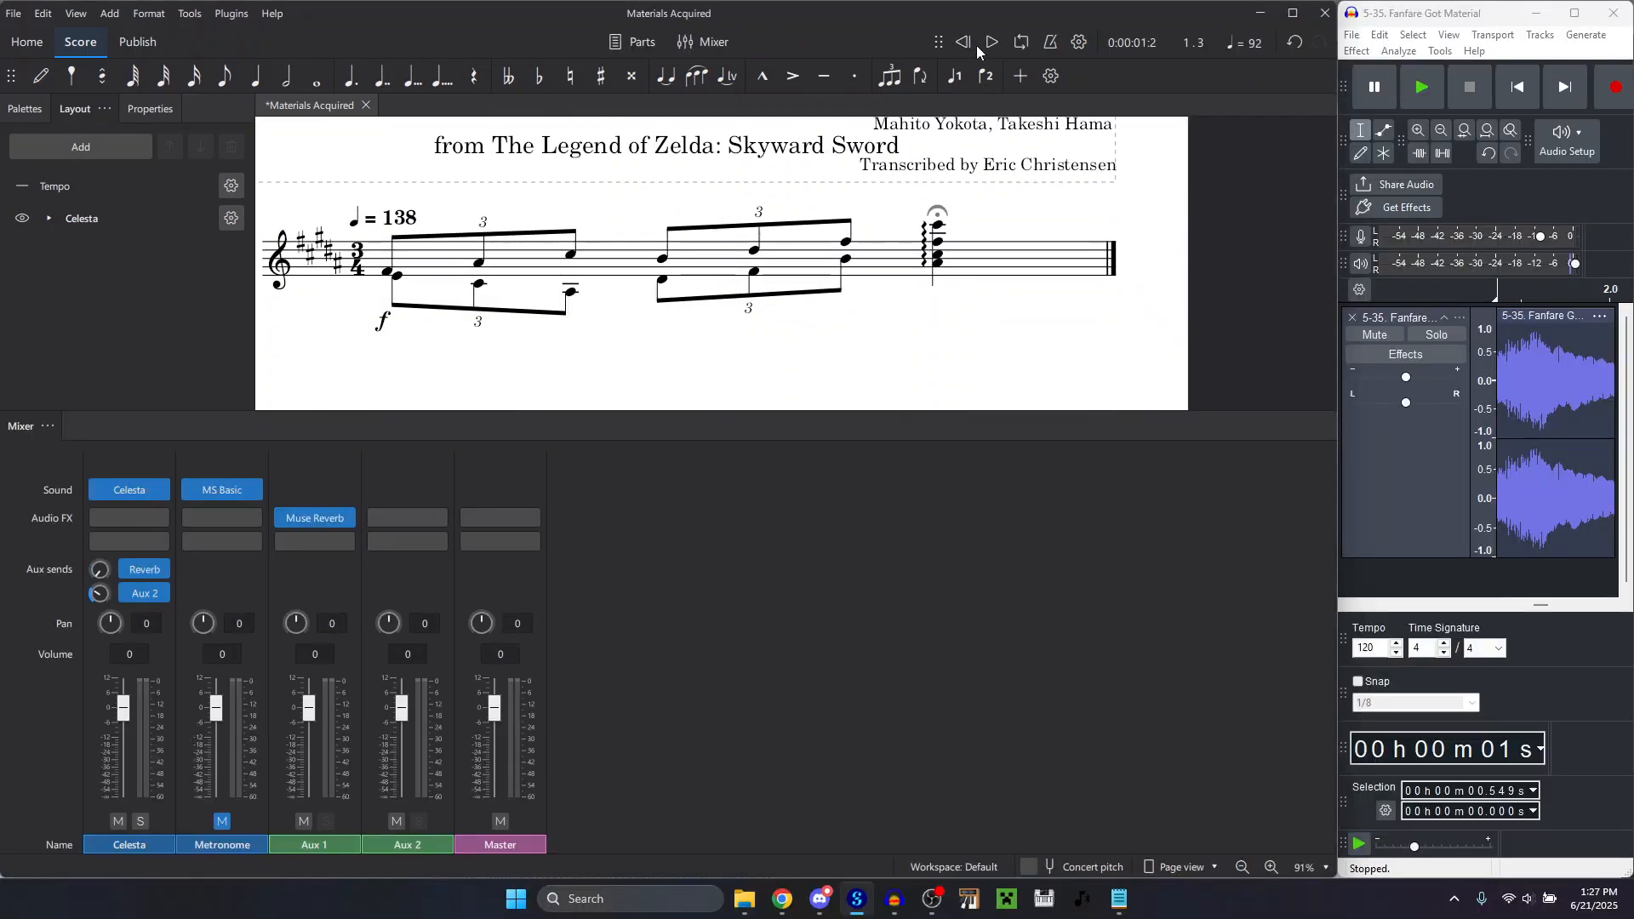
{"action": "left_click", "coordinate": [996, 43]}
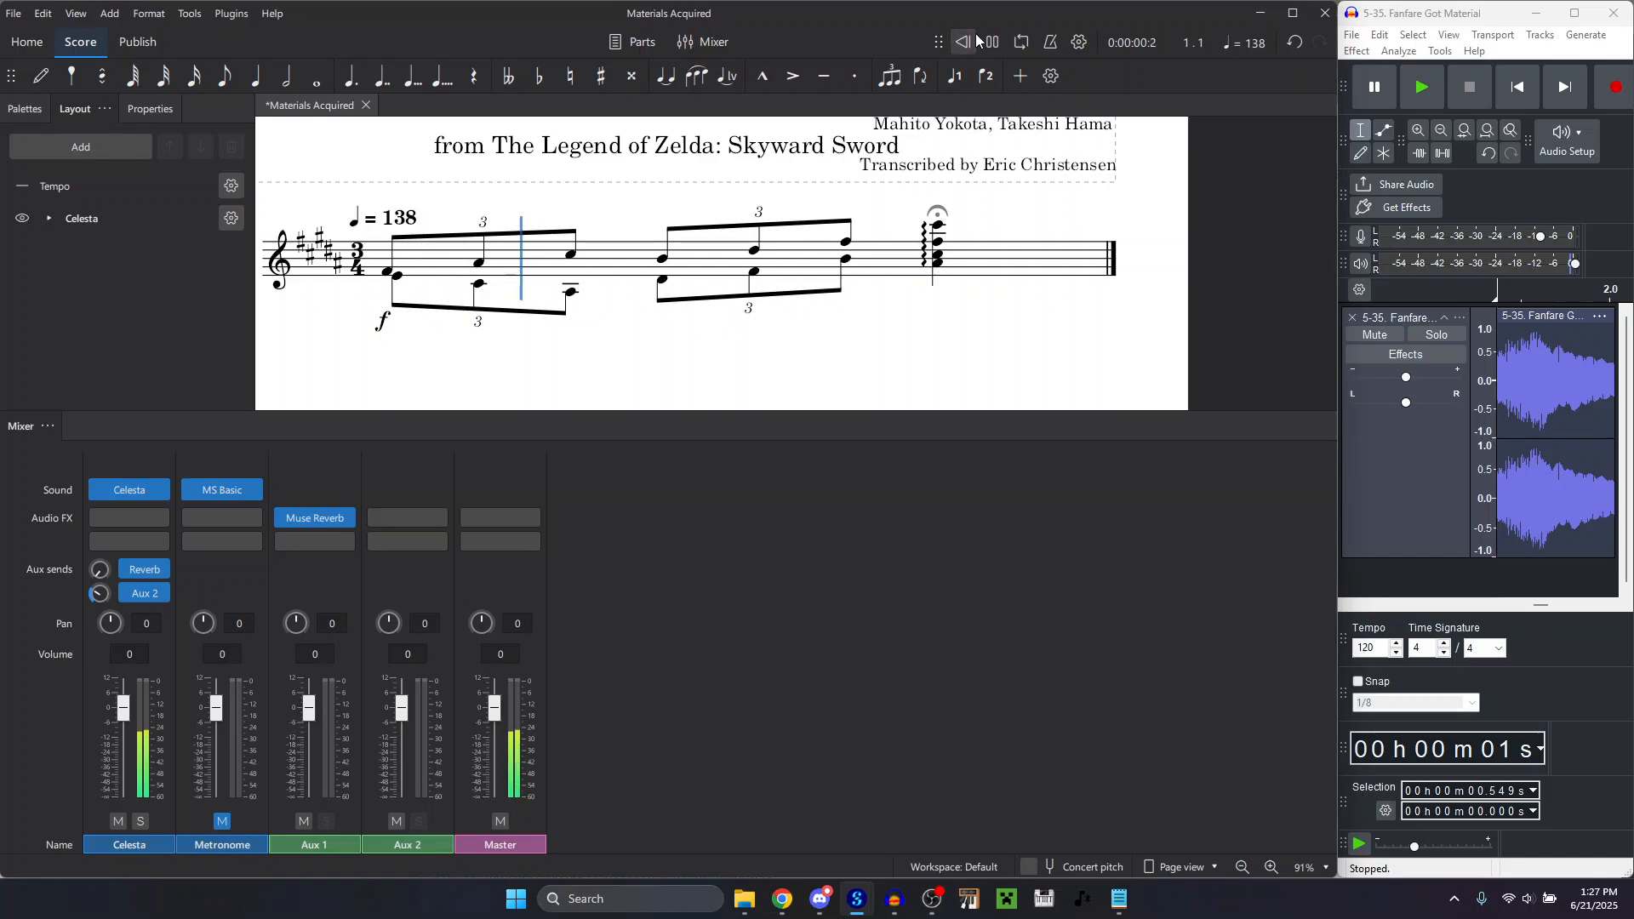
{"action": "left_click", "coordinate": [1590, 654]}
{"action": "key", "text": "space"}
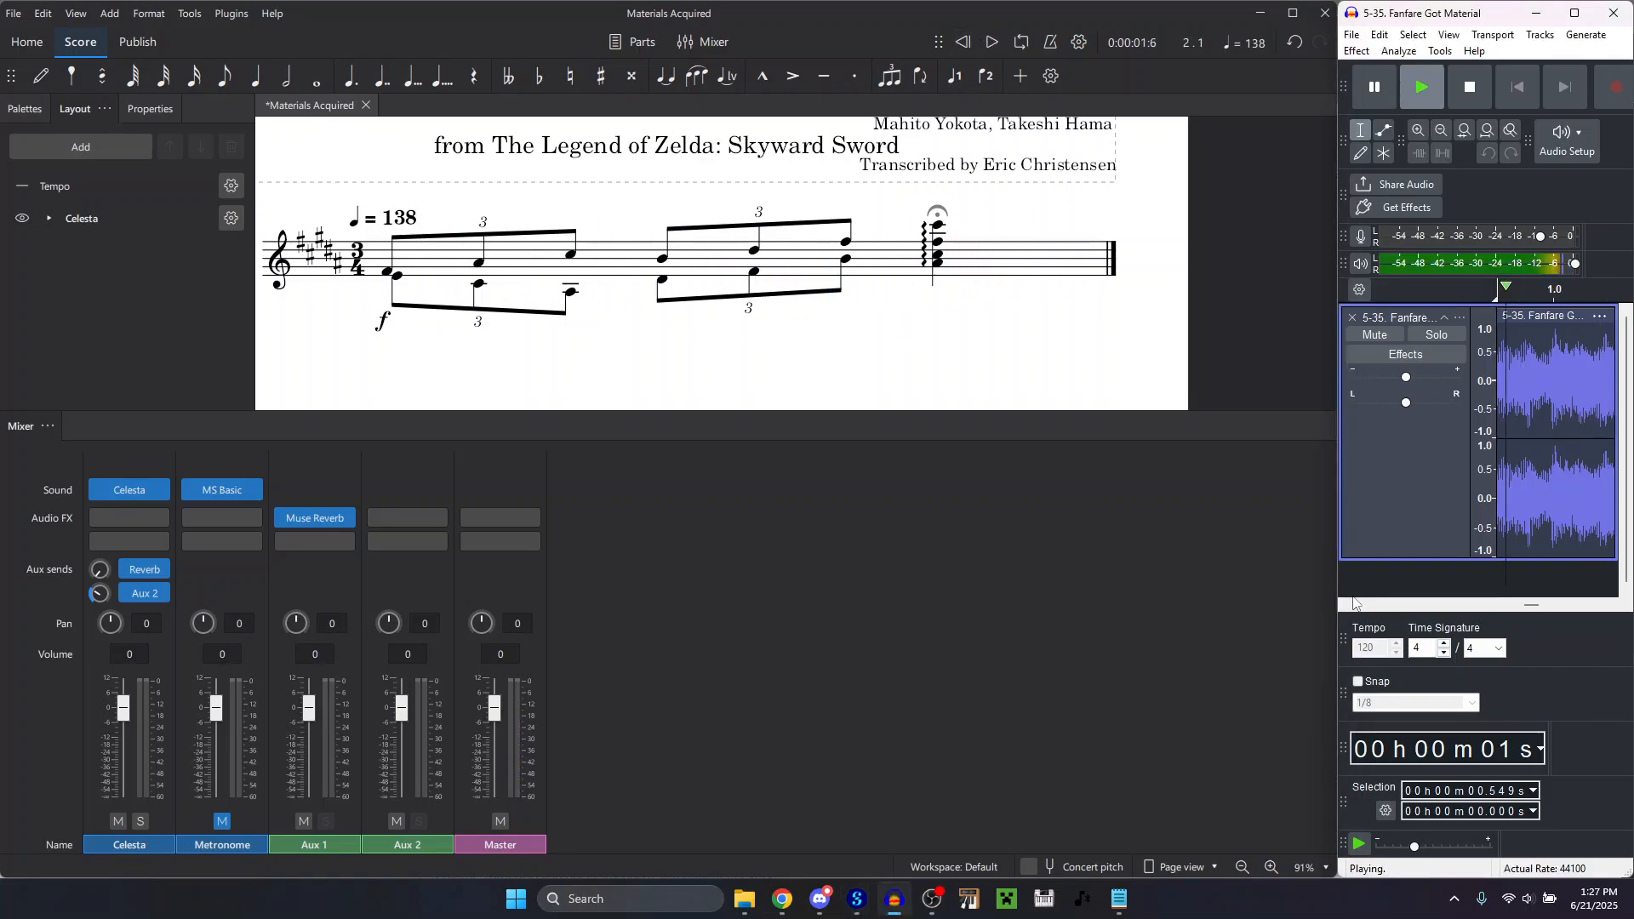
Set the Celesta's mixer volume to 4 and compare score playback with the recording.
{"action": "left_click", "coordinate": [129, 653]}
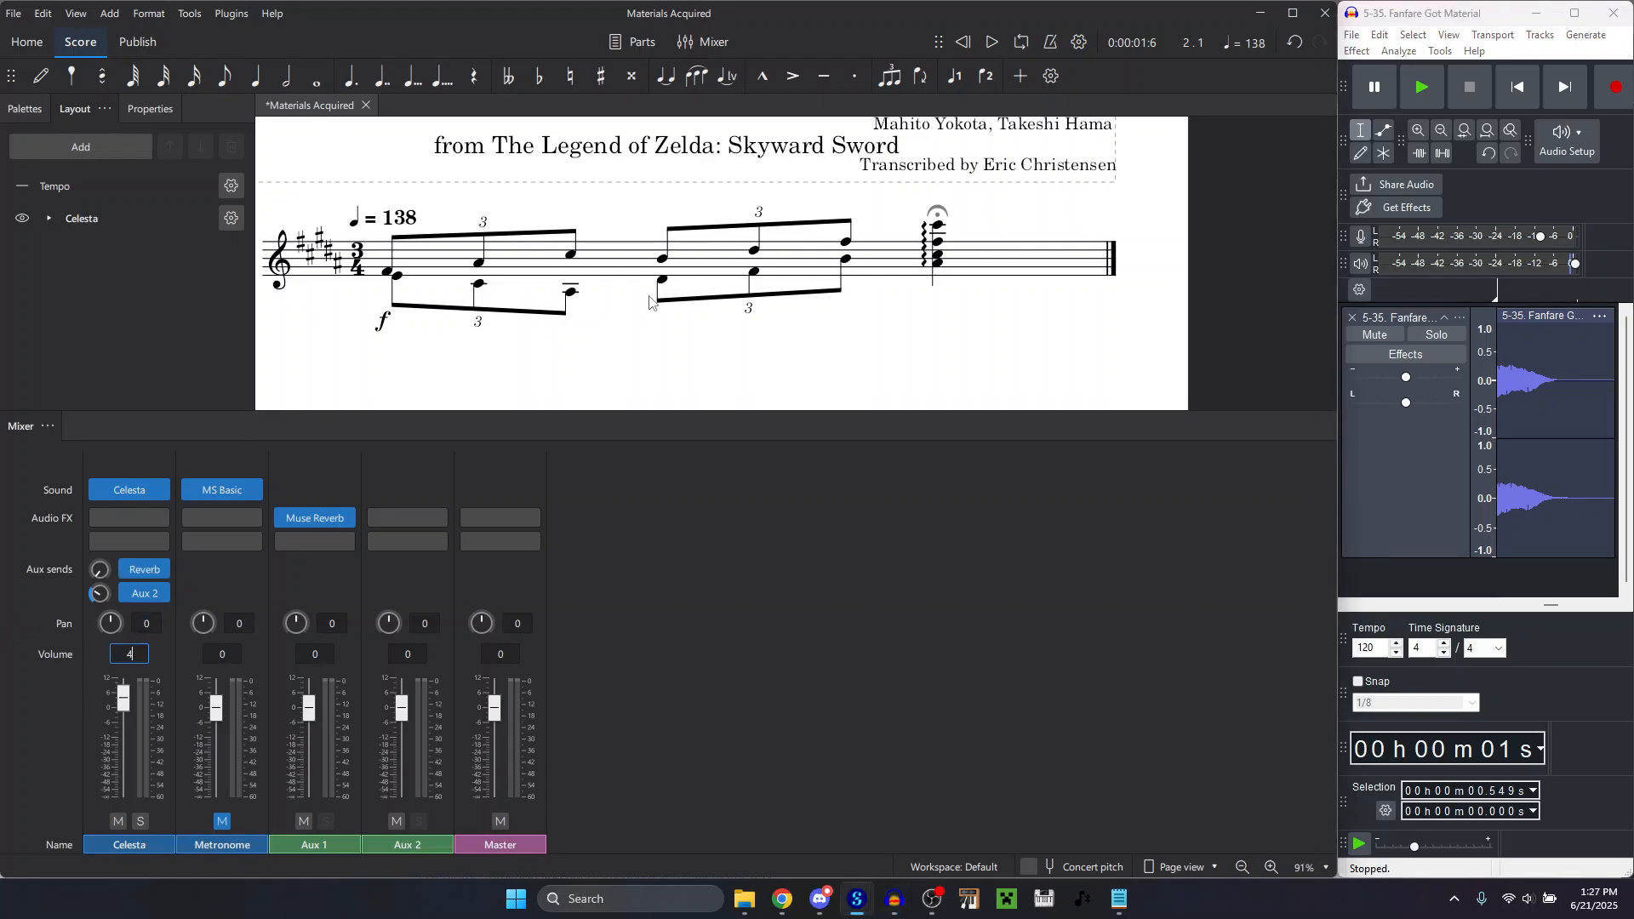
{"action": "left_click", "coordinate": [607, 283]}
{"action": "key", "text": "space"}
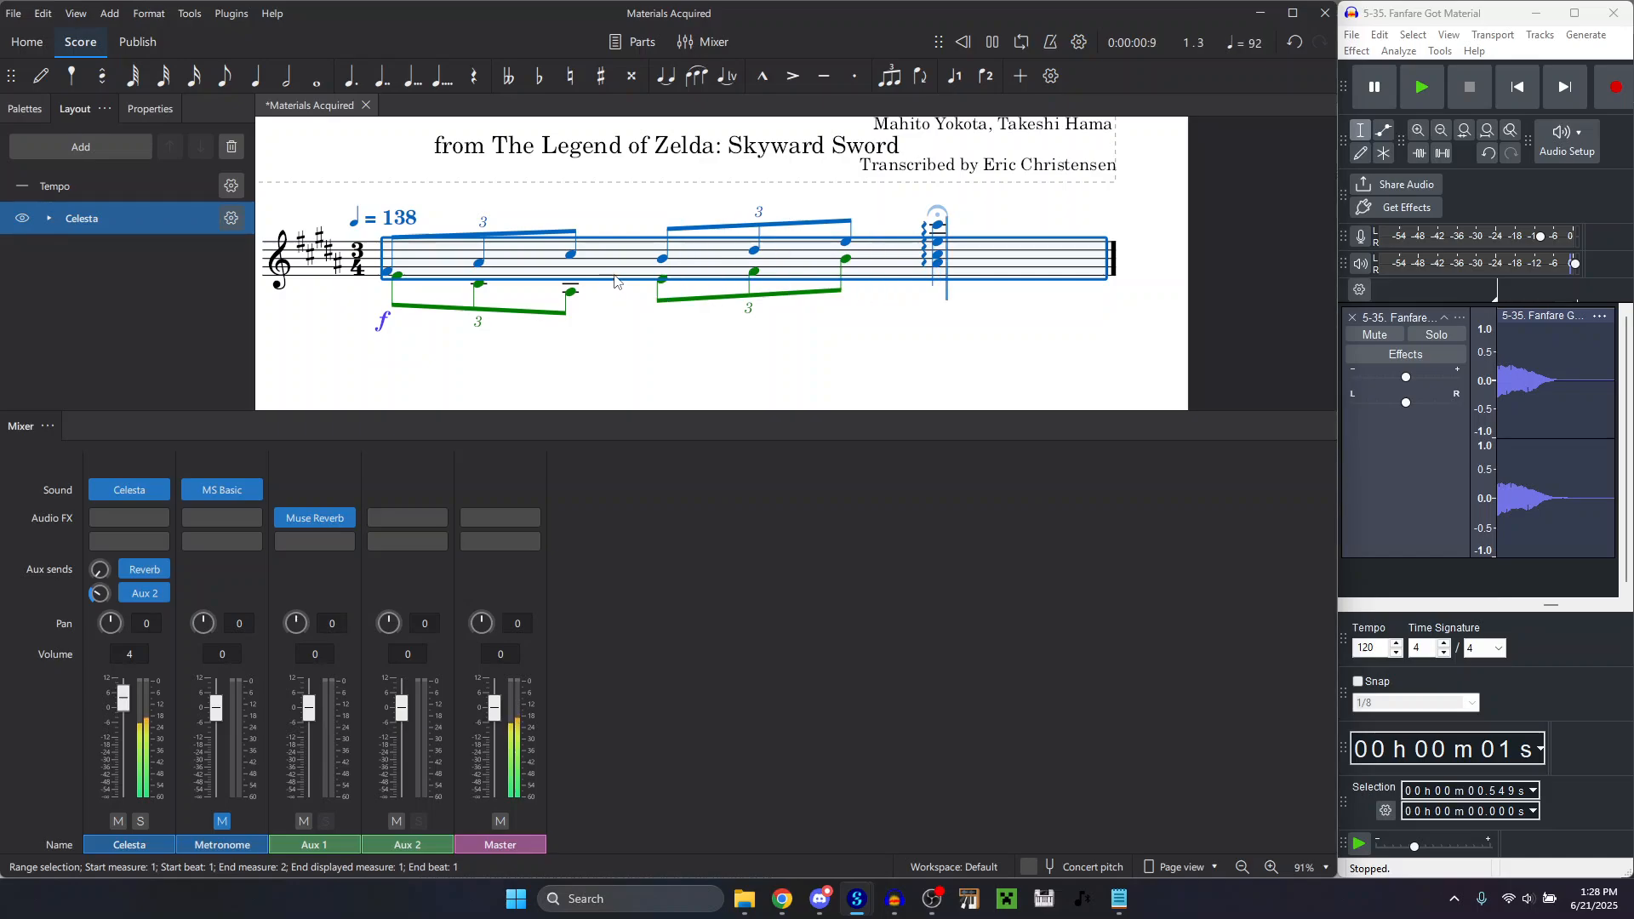
{"action": "left_click", "coordinate": [1603, 693]}
{"action": "key", "text": "space"}
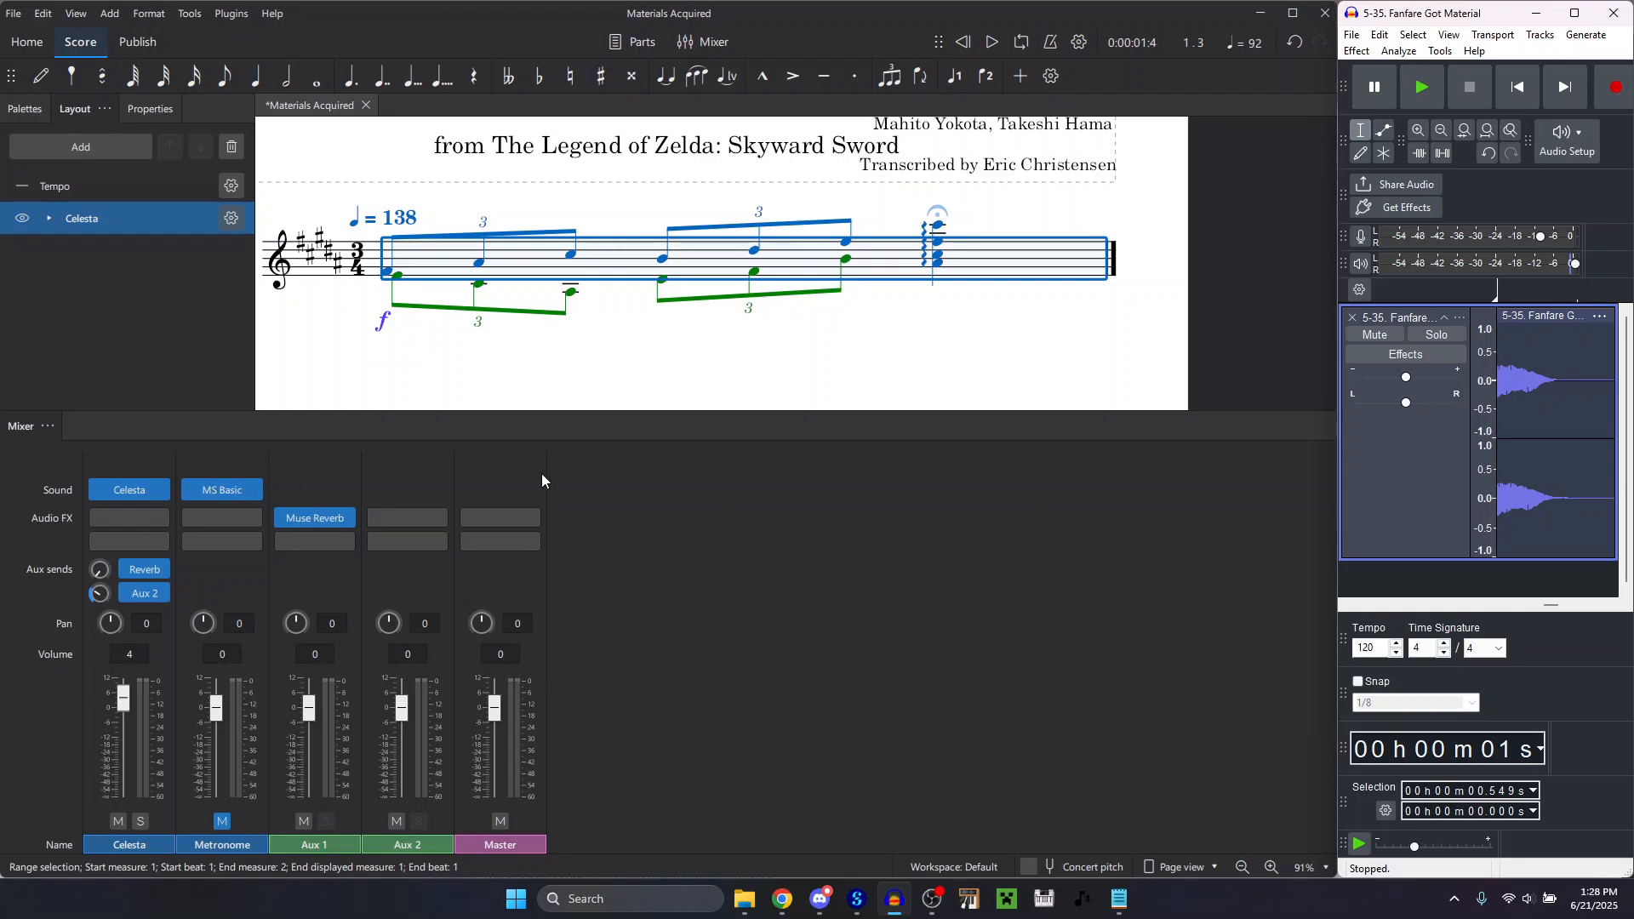
{"action": "key", "text": "space"}
{"action": "left_click", "coordinate": [607, 264]}
{"action": "key", "text": "space"}
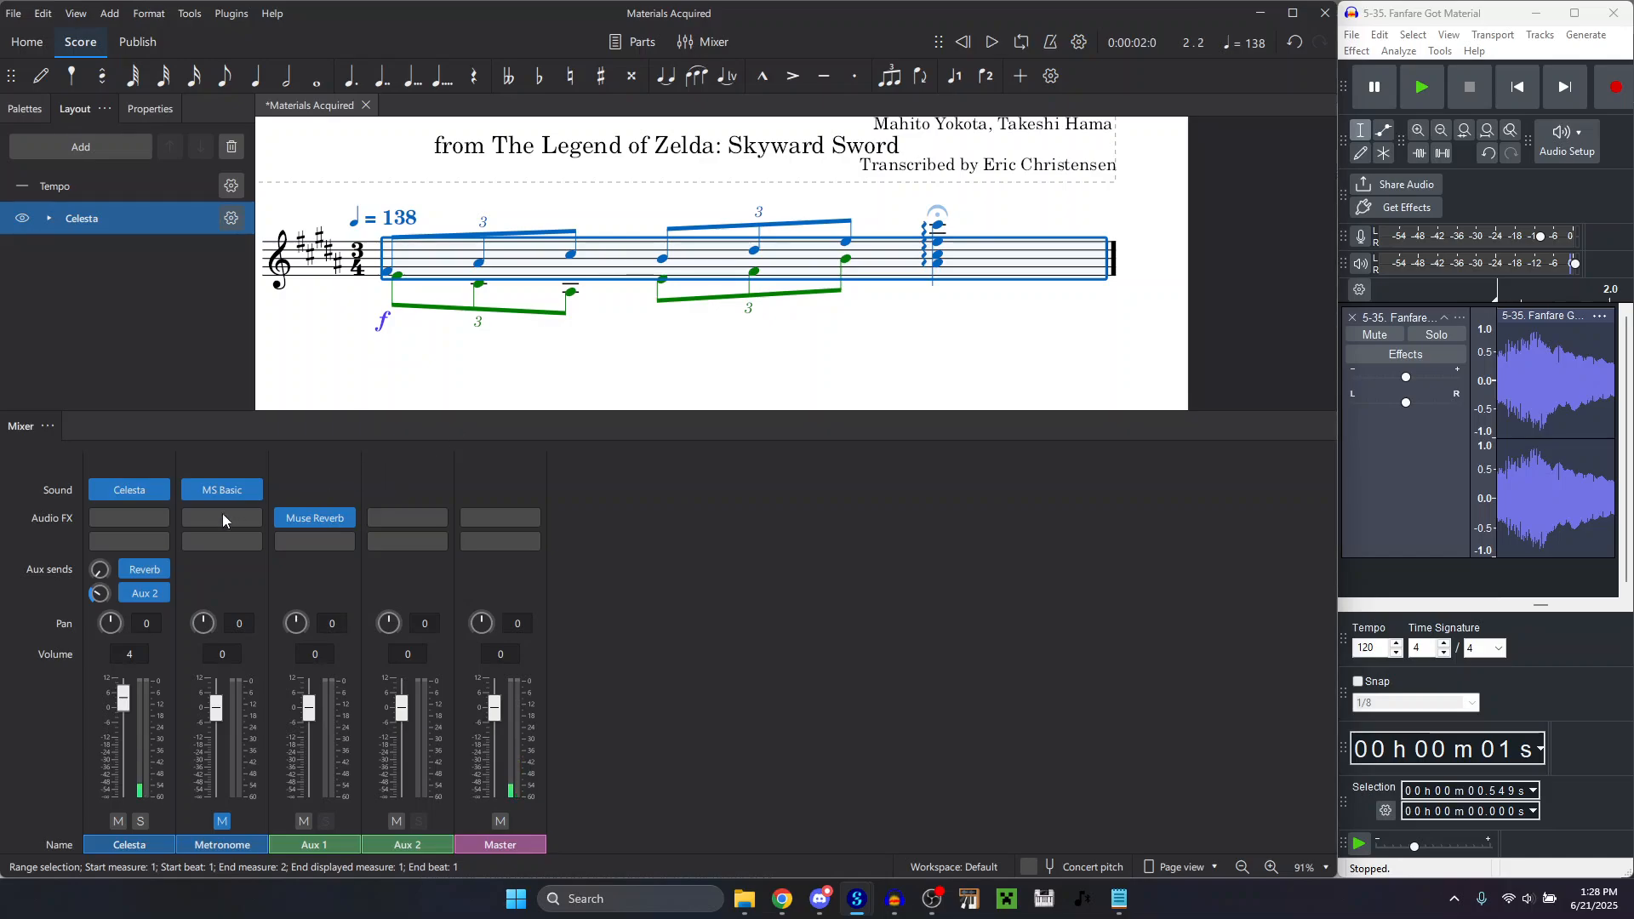
Add the Soundly ShapeIt effect to the Celesta with a bell boost of about +5.9 dB near 5.55 kHz, and play the measure.
{"action": "left_click", "coordinate": [129, 517]}
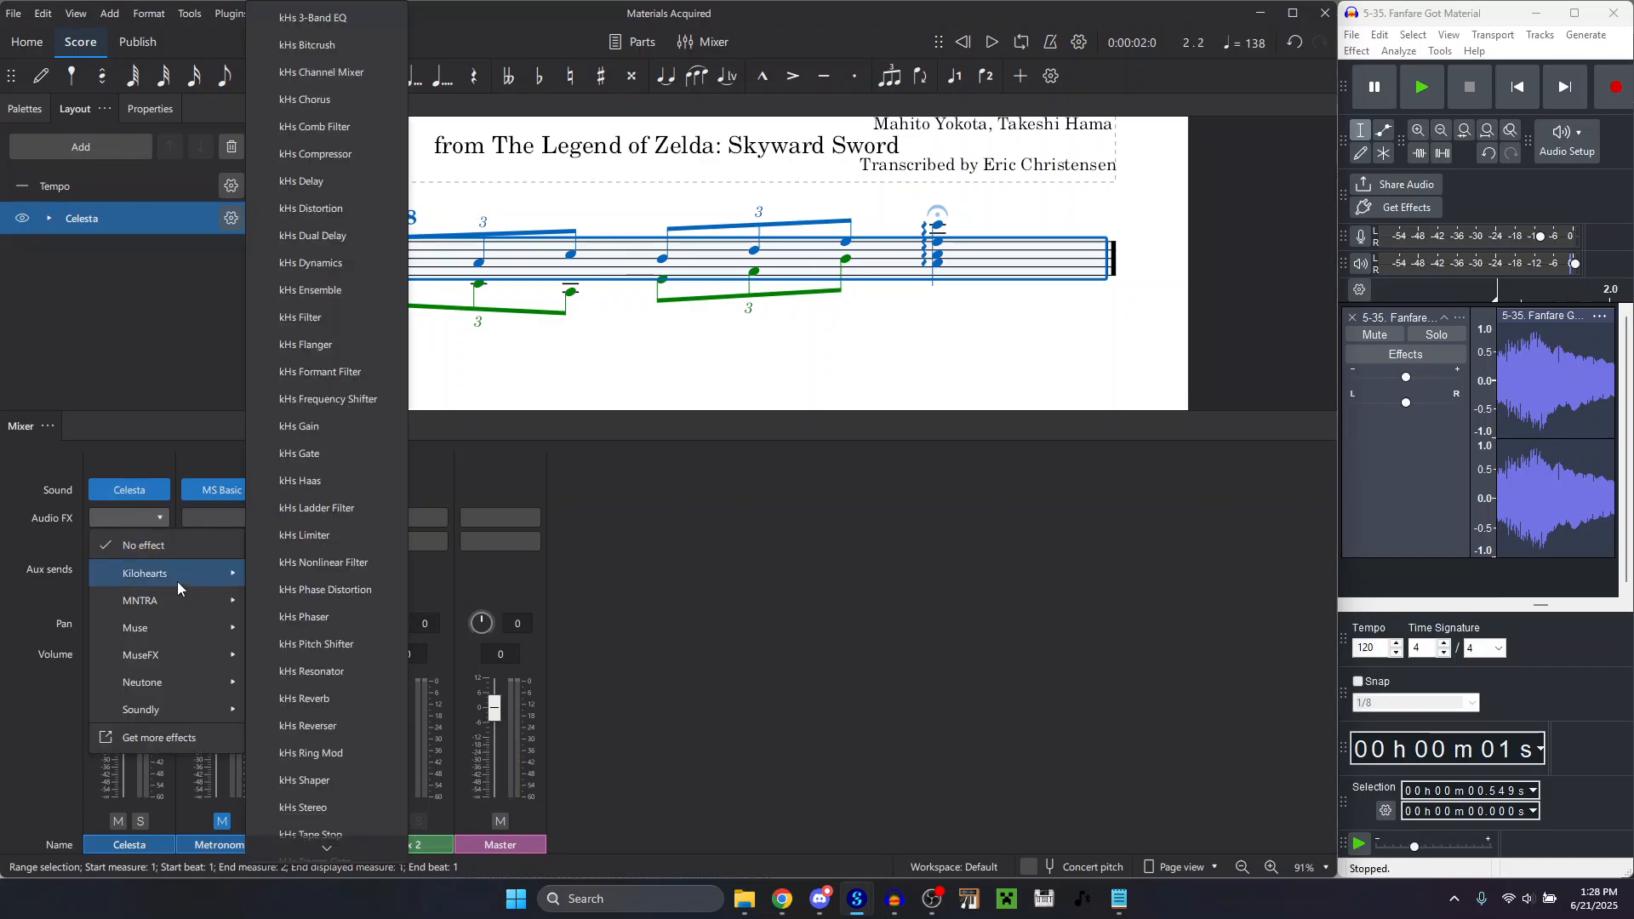
{"action": "mouse_move", "coordinate": [192, 678]}
{"action": "mouse_move", "coordinate": [223, 712]}
{"action": "left_click", "coordinate": [315, 740]}
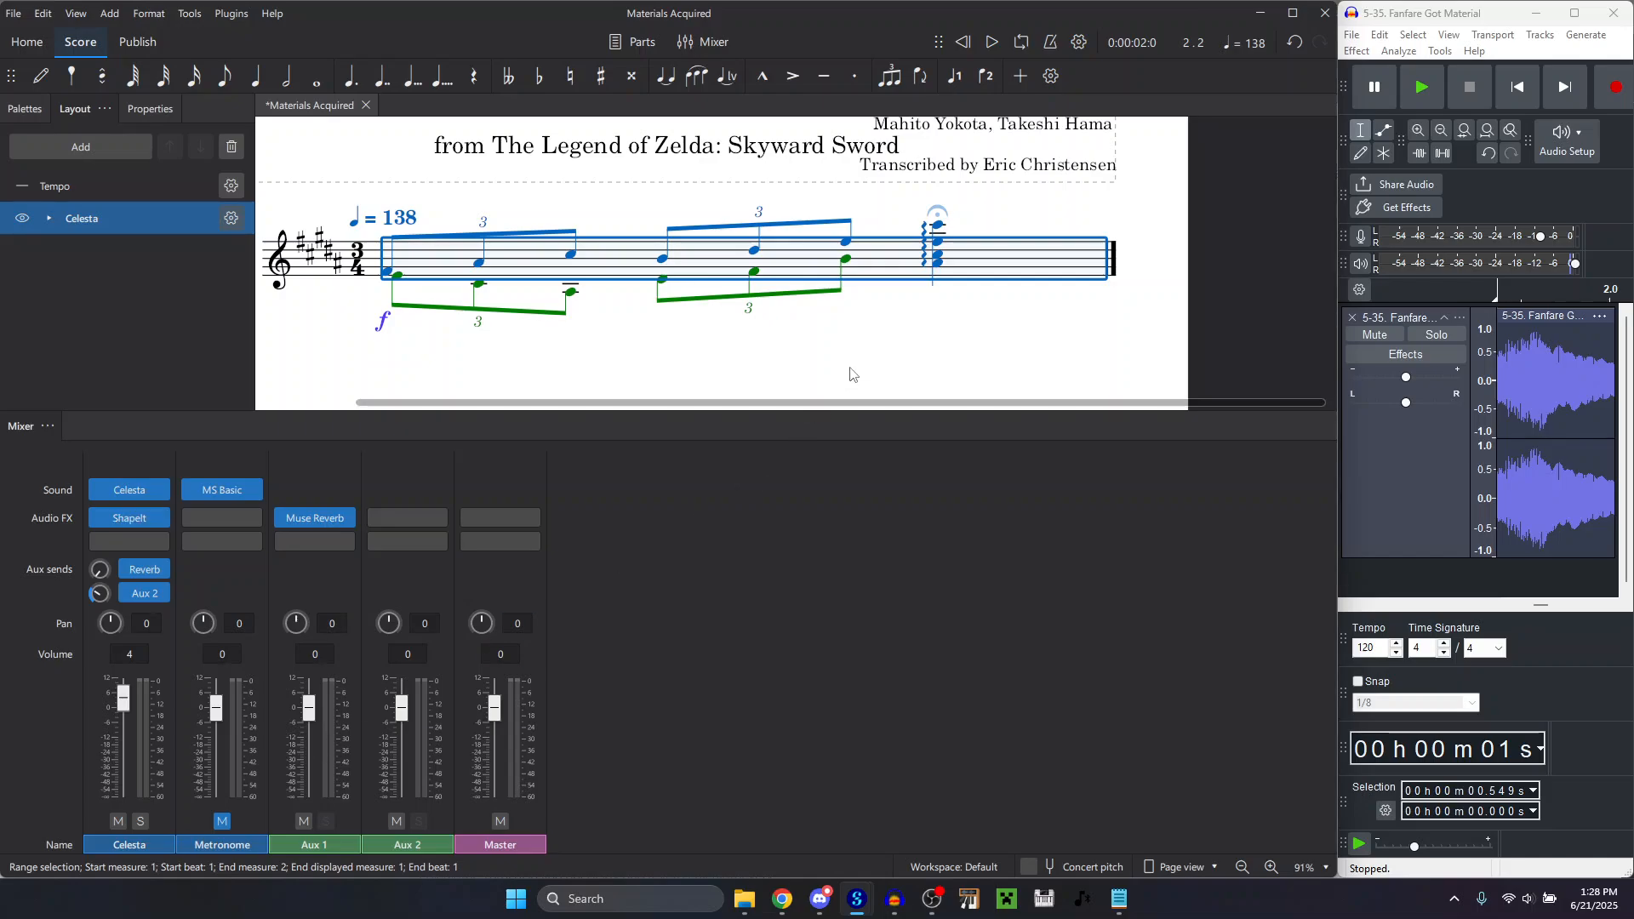
{"action": "left_click_drag", "start_coordinate": [781, 486], "coordinate": [818, 411]}
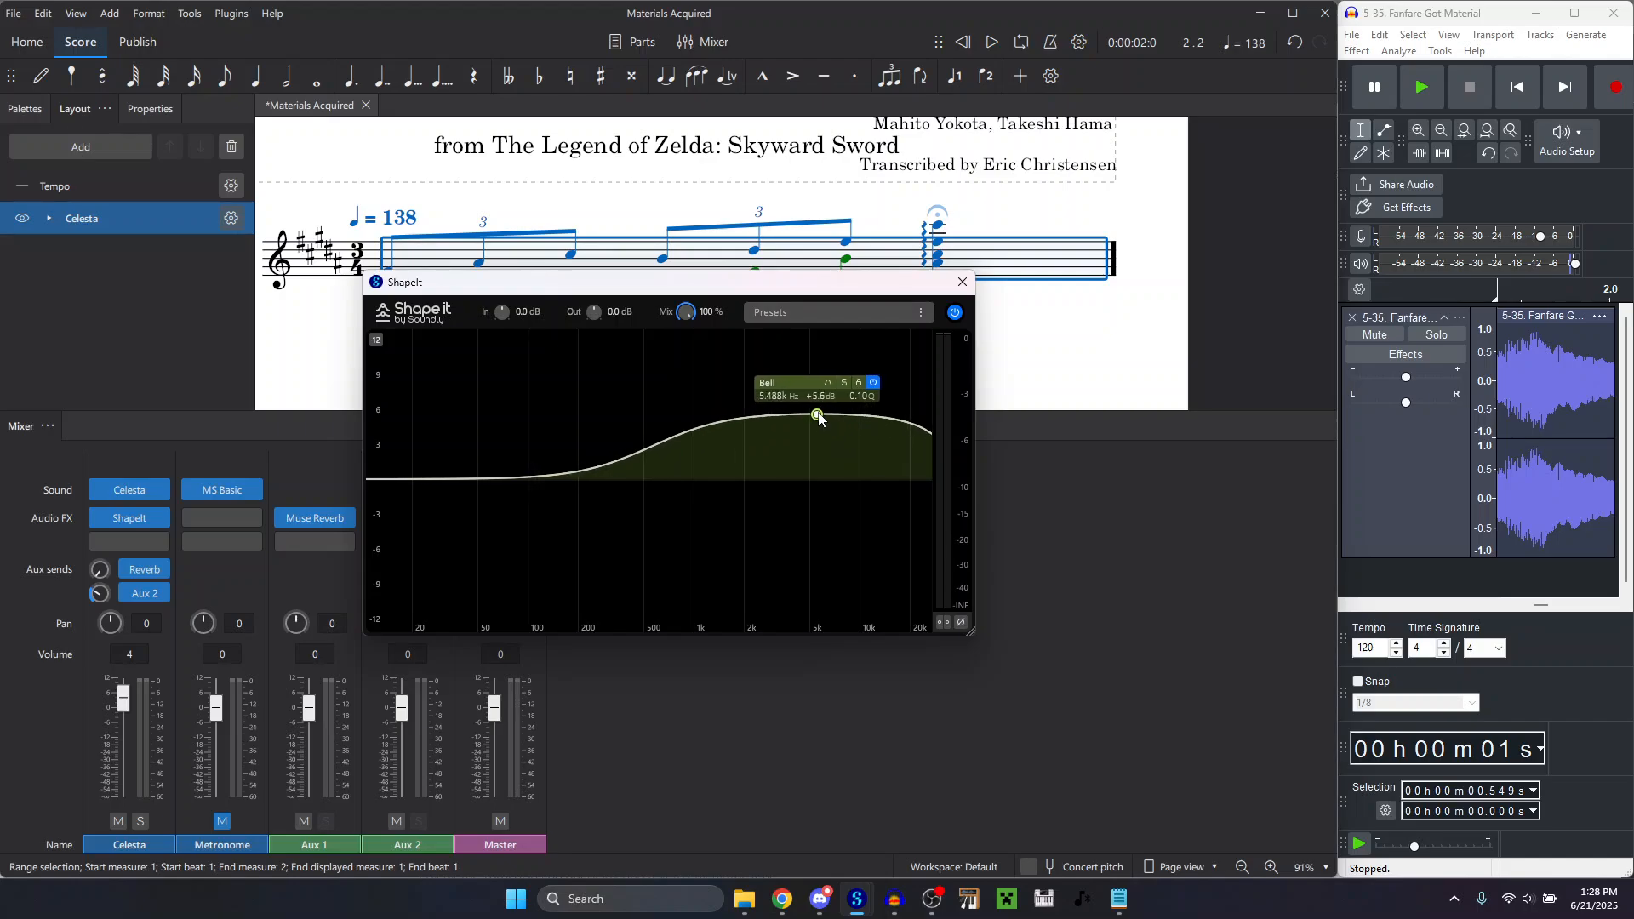
{"action": "left_click", "coordinate": [617, 264]}
{"action": "key", "text": "space"}
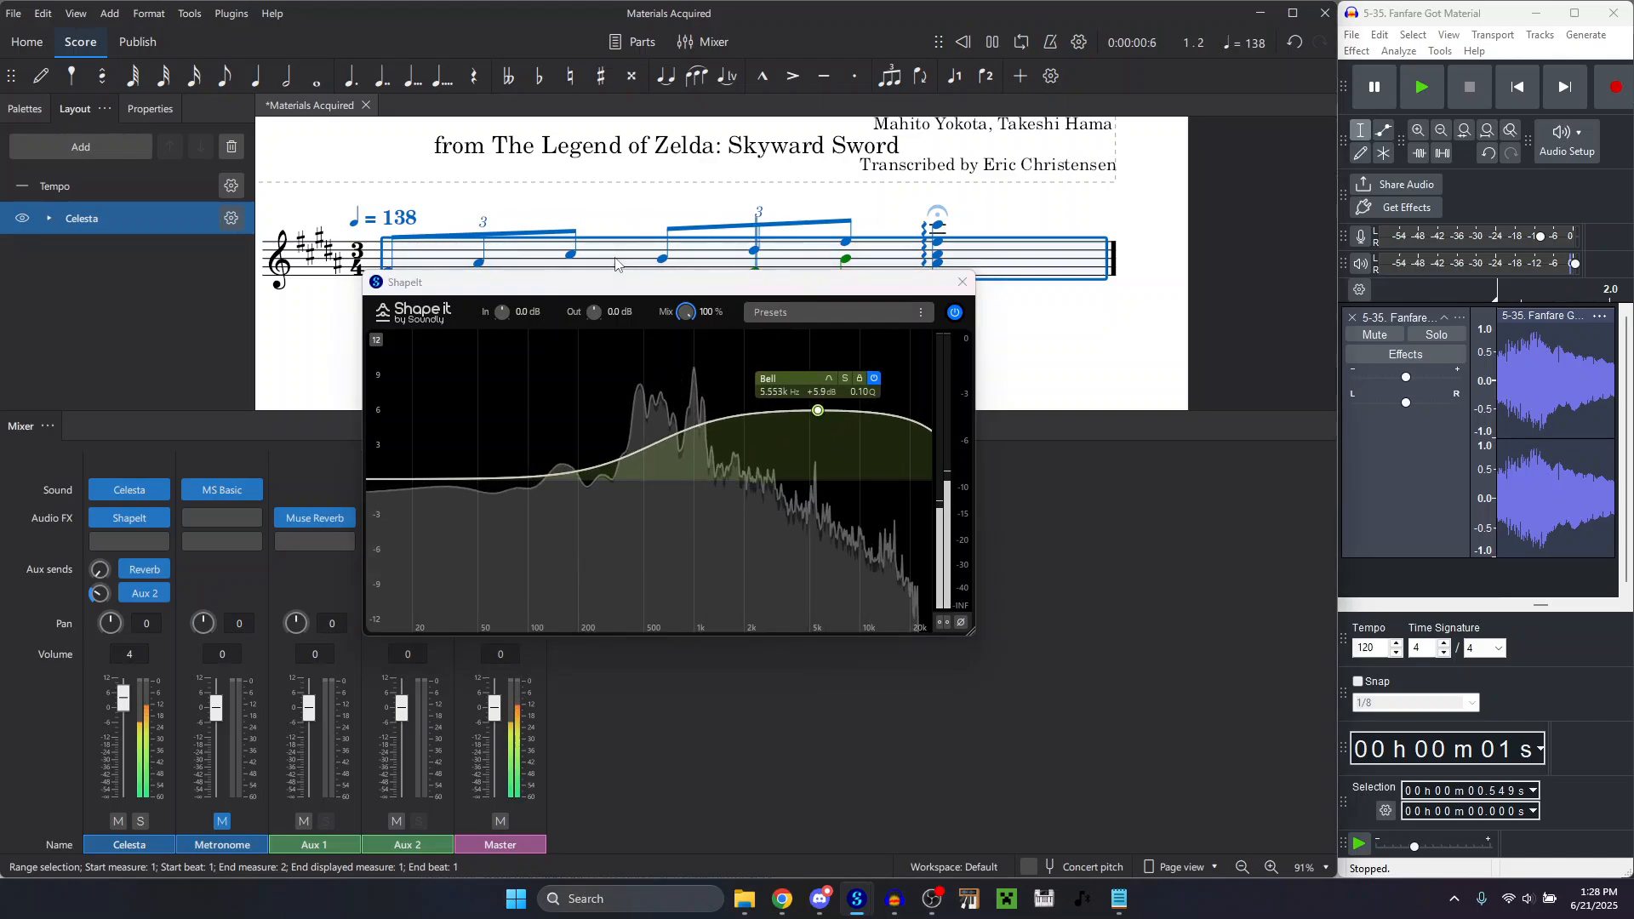
Raise the ShapeIt bell boost to about +7.2 dB near 5.3 kHz and compare playback with the recording.
{"action": "left_click_drag", "start_coordinate": [817, 412], "coordinate": [815, 394]}
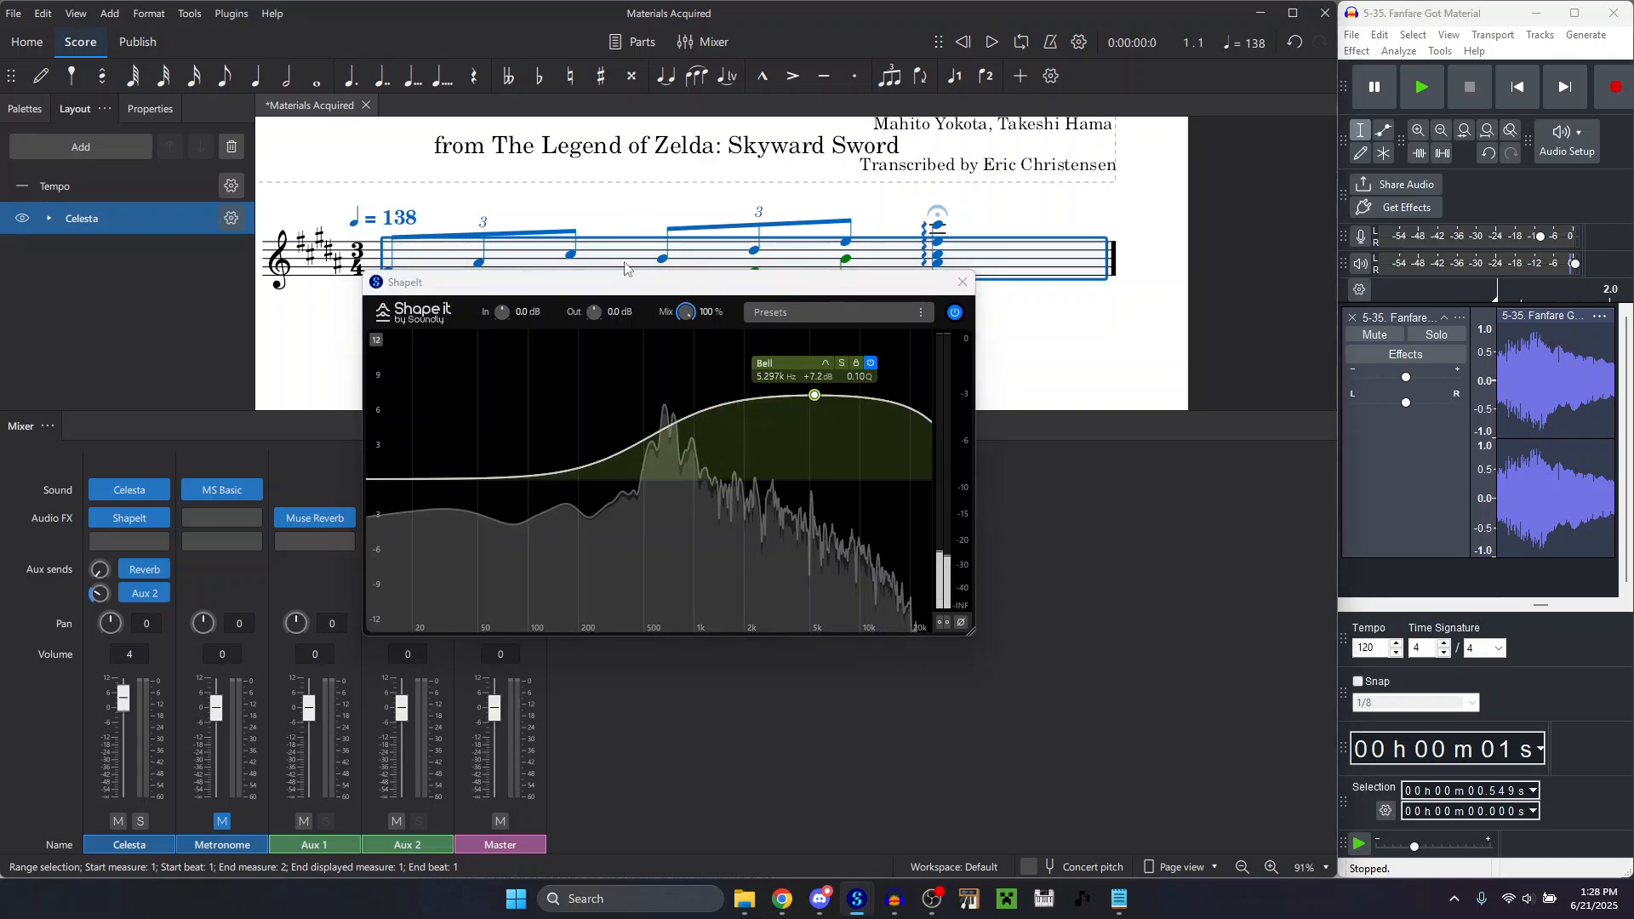
{"action": "key", "text": "space"}
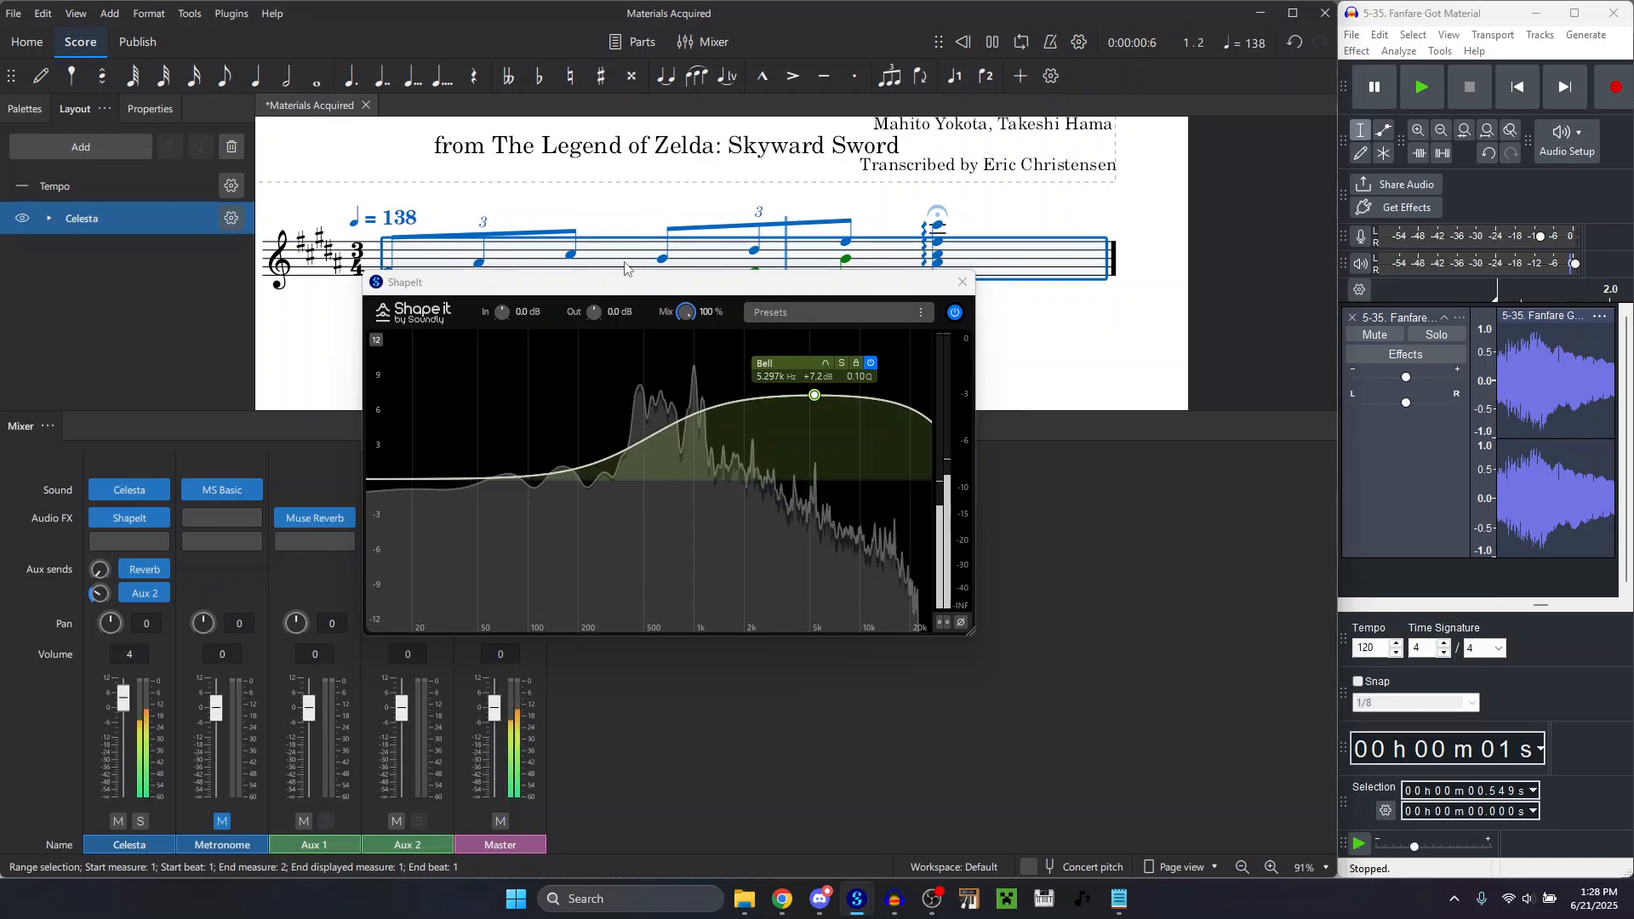
{"action": "left_click", "coordinate": [1574, 654]}
{"action": "key", "text": "space"}
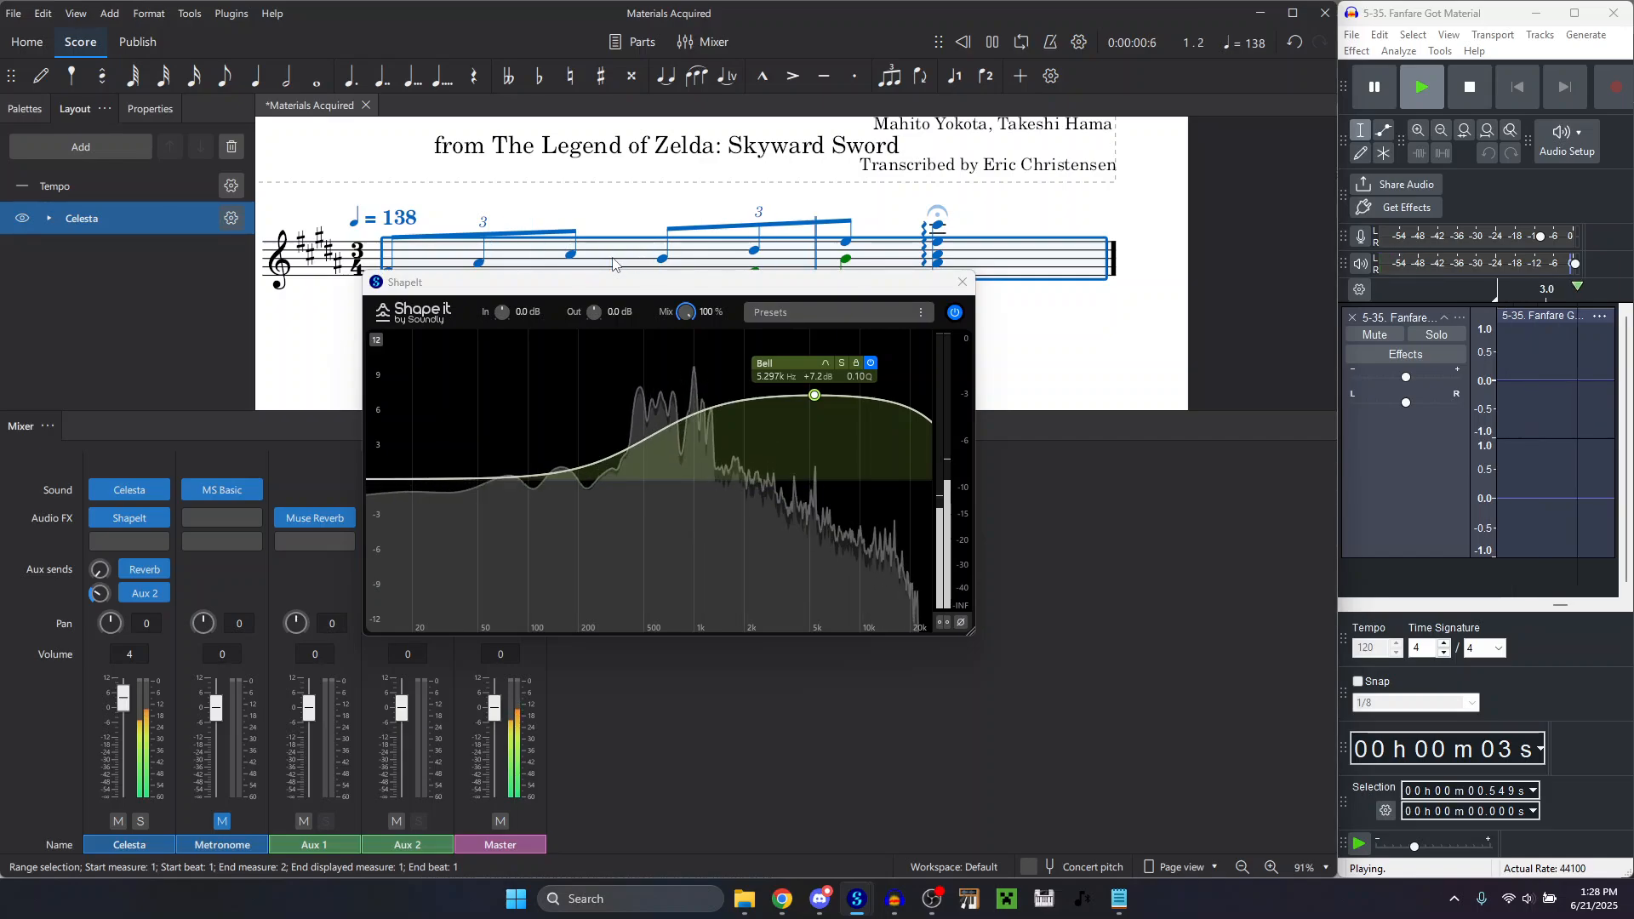
Play the measure against the recording and audition the upper voice note by note up to the final C#6.
{"action": "scroll", "coordinate": [613, 258], "scroll_direction": "down", "scroll_amount": 5}
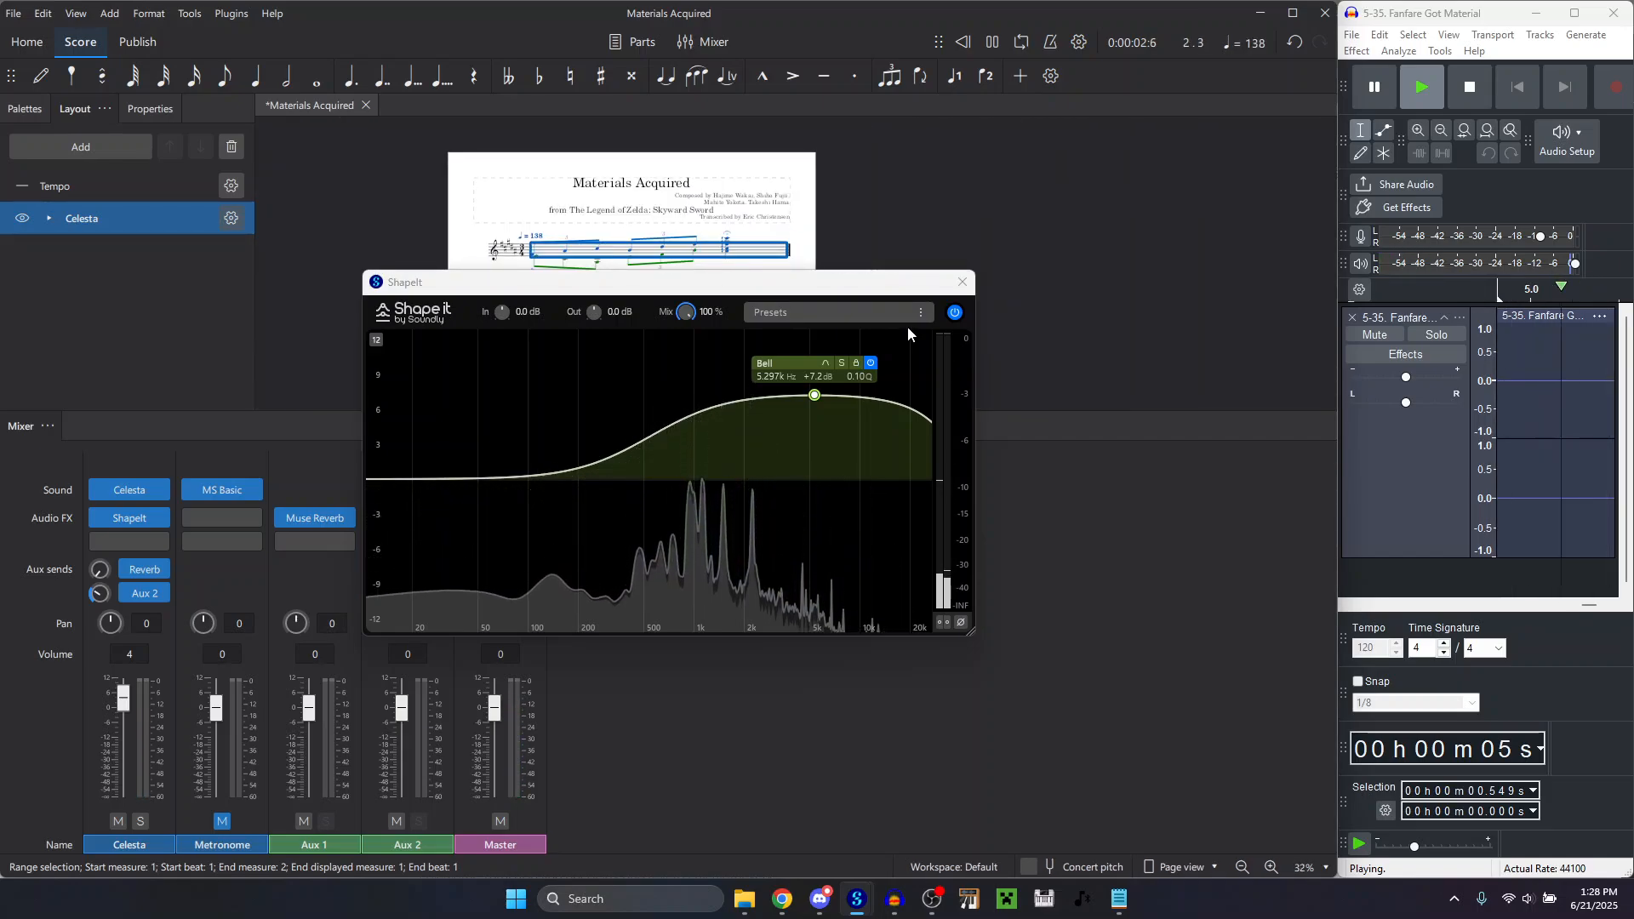
{"action": "scroll", "coordinate": [703, 235], "scroll_direction": "up", "scroll_amount": 3}
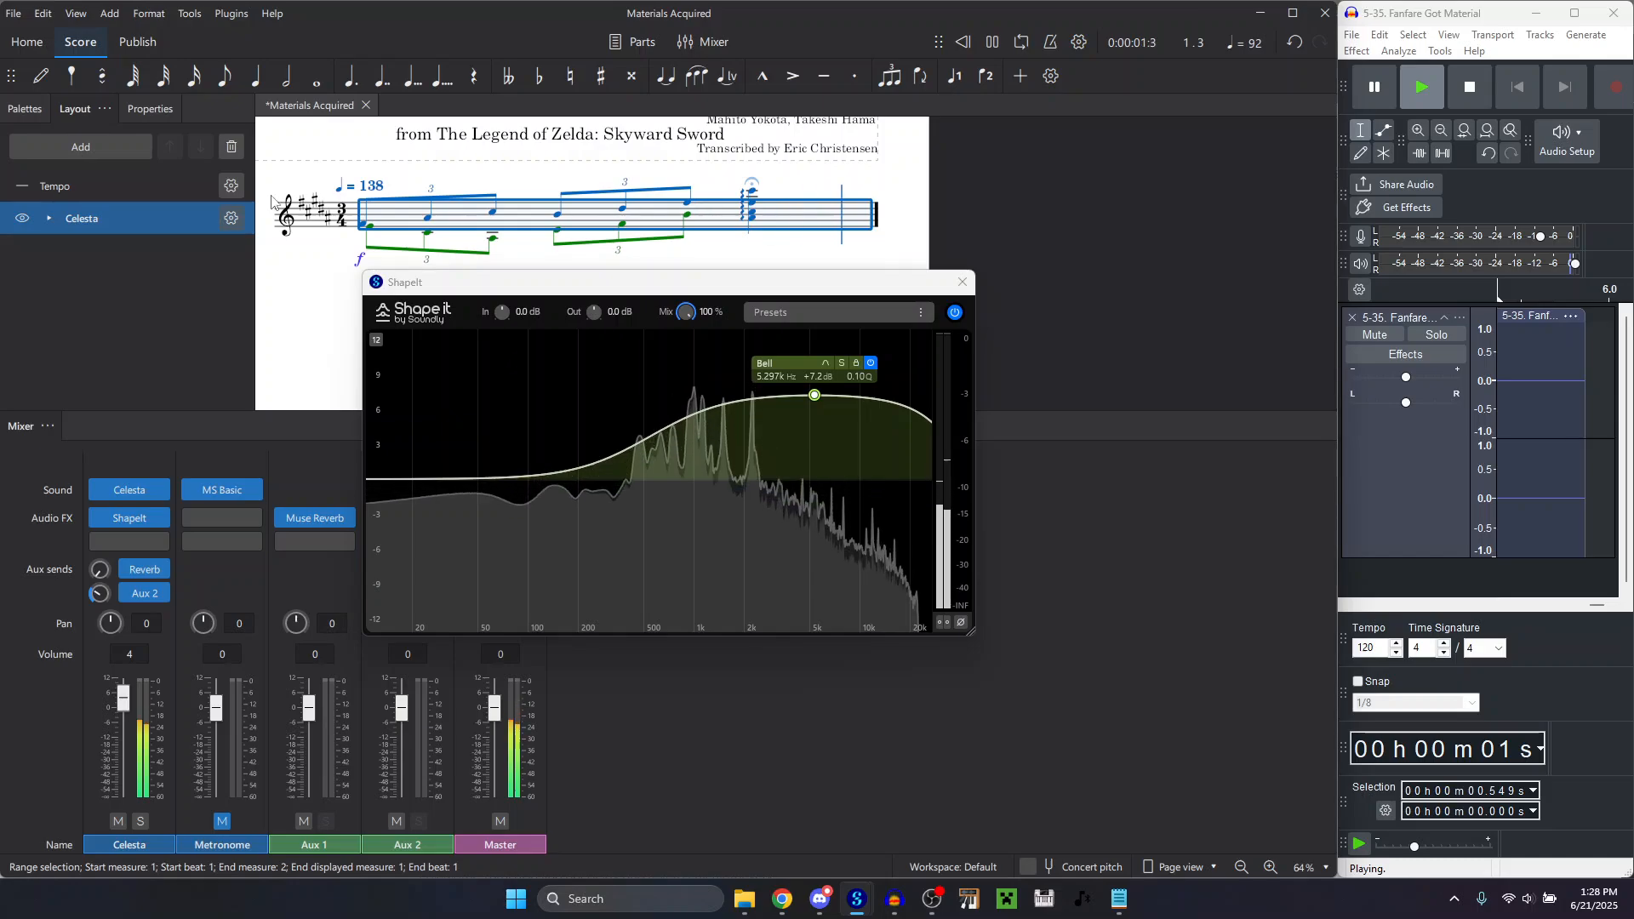
{"action": "key", "text": "space"}
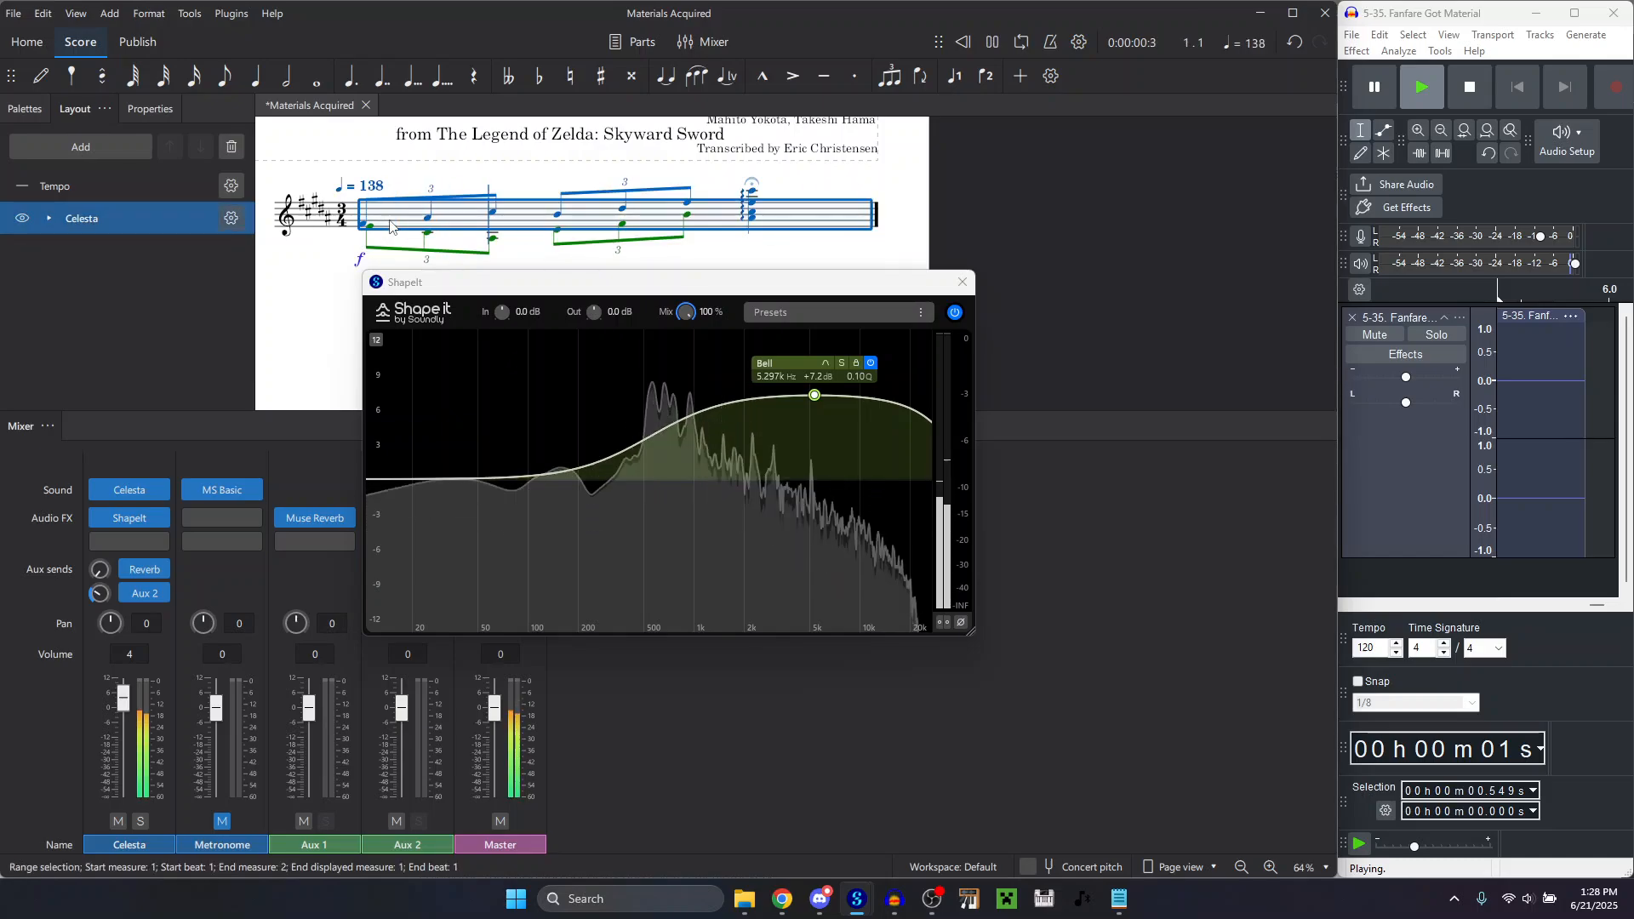
{"action": "scroll", "coordinate": [415, 237], "scroll_direction": "up", "scroll_amount": 3}
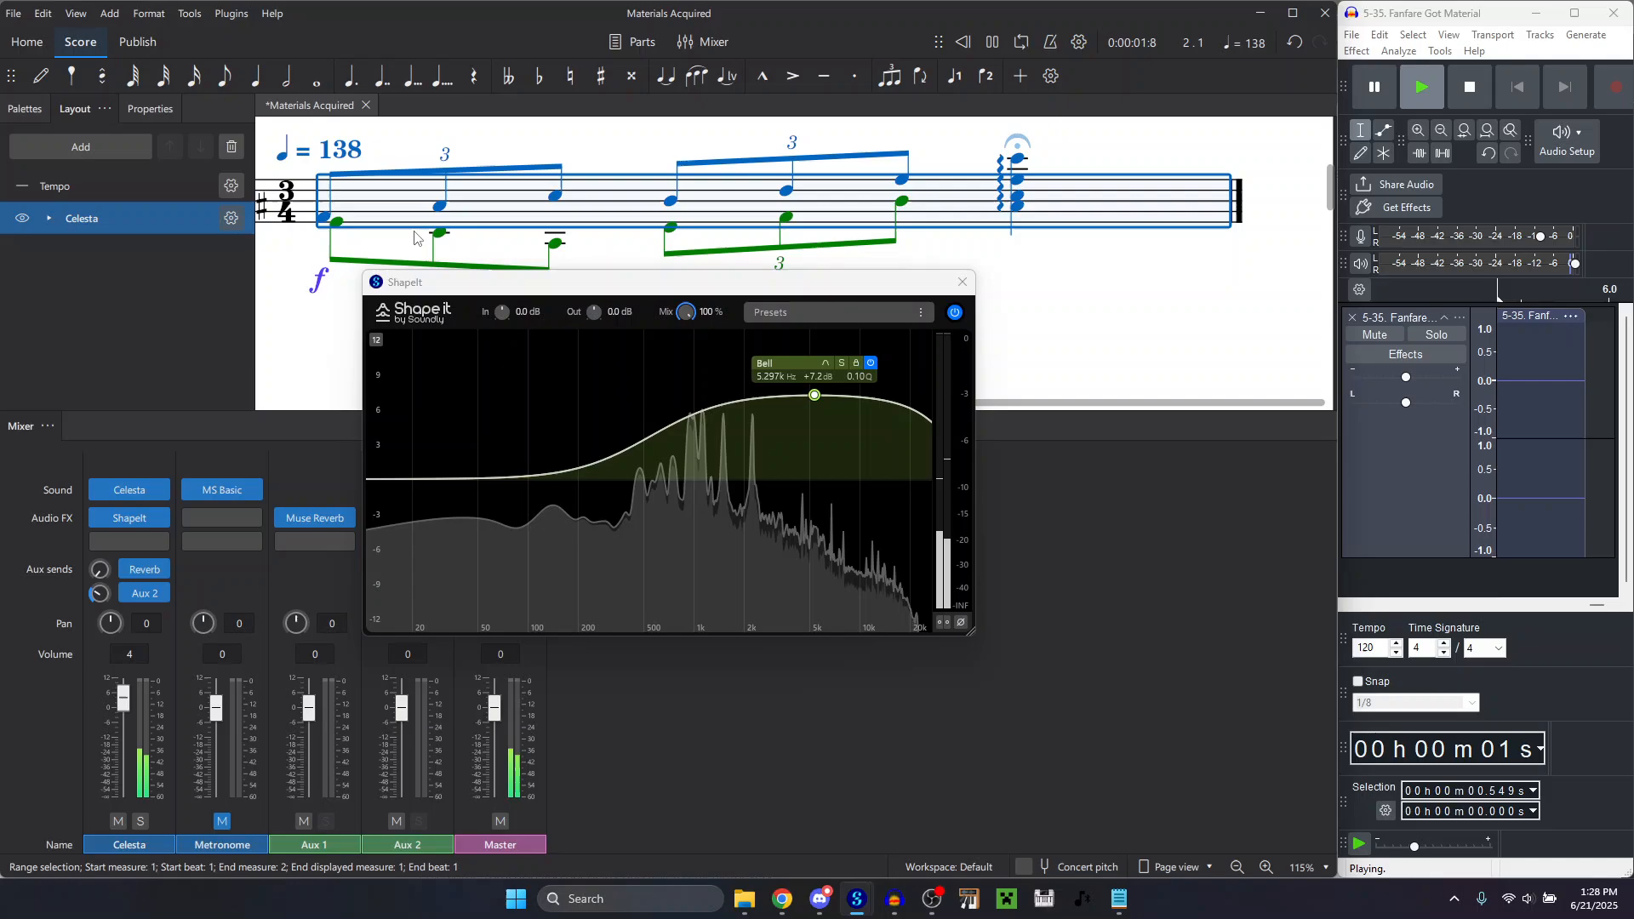
{"action": "left_click", "coordinate": [324, 219]}
{"action": "key", "text": "Right"}
{"action": "key", "text": "Right"}
{"action": "key", "text": "Right"}
{"action": "key", "text": "Right"}
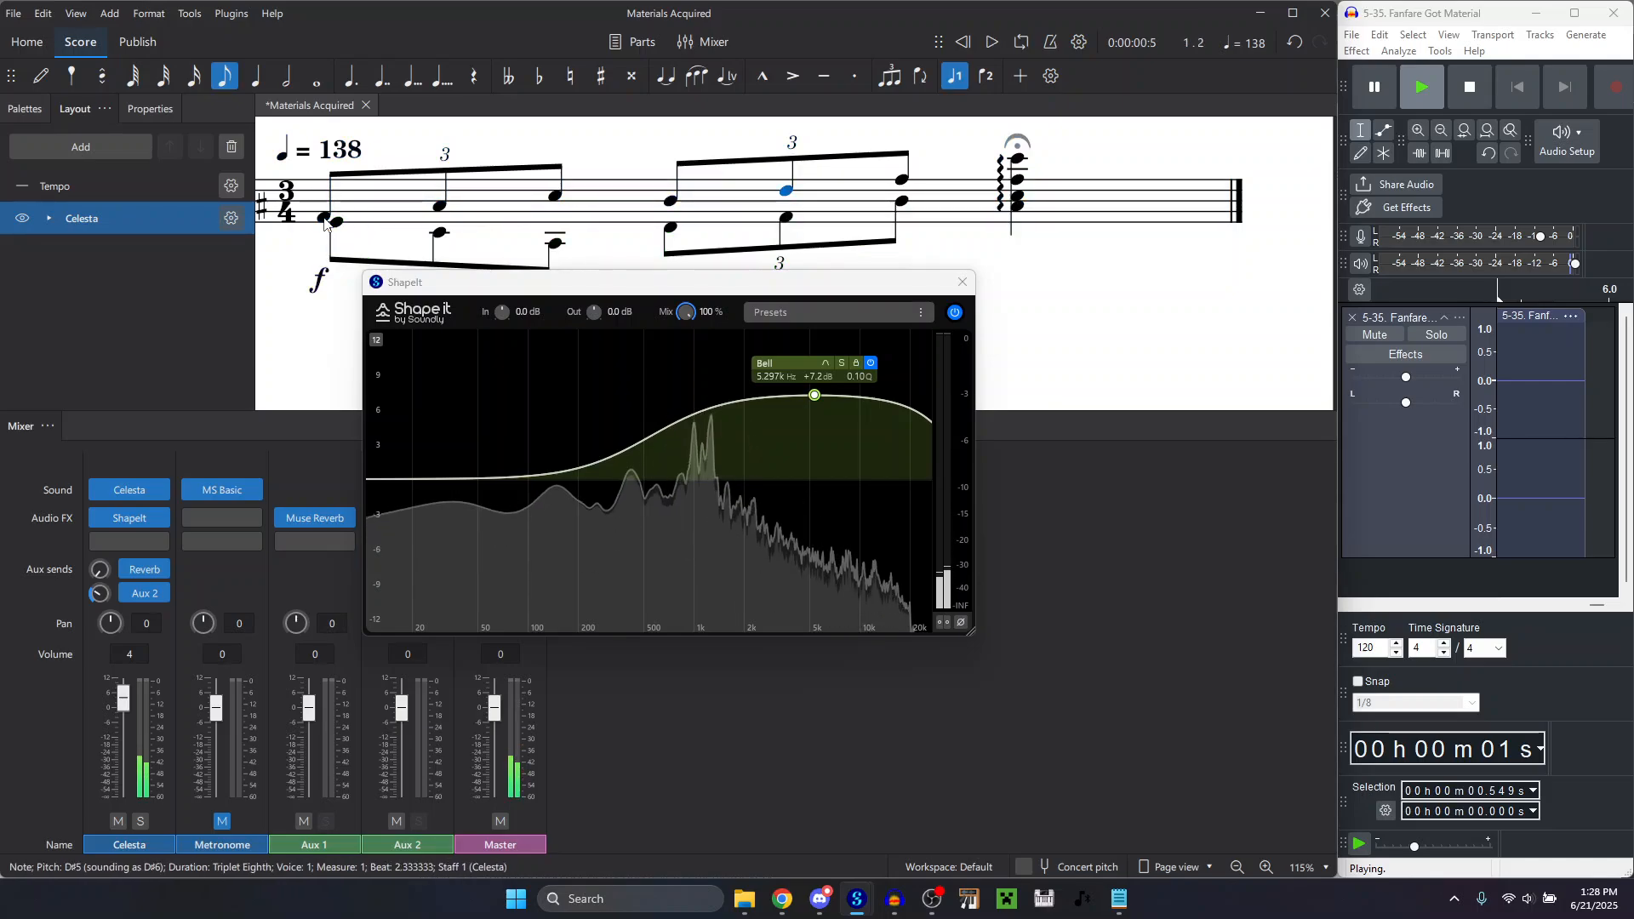
{"action": "key", "text": "Right"}
{"action": "key", "text": "Right"}
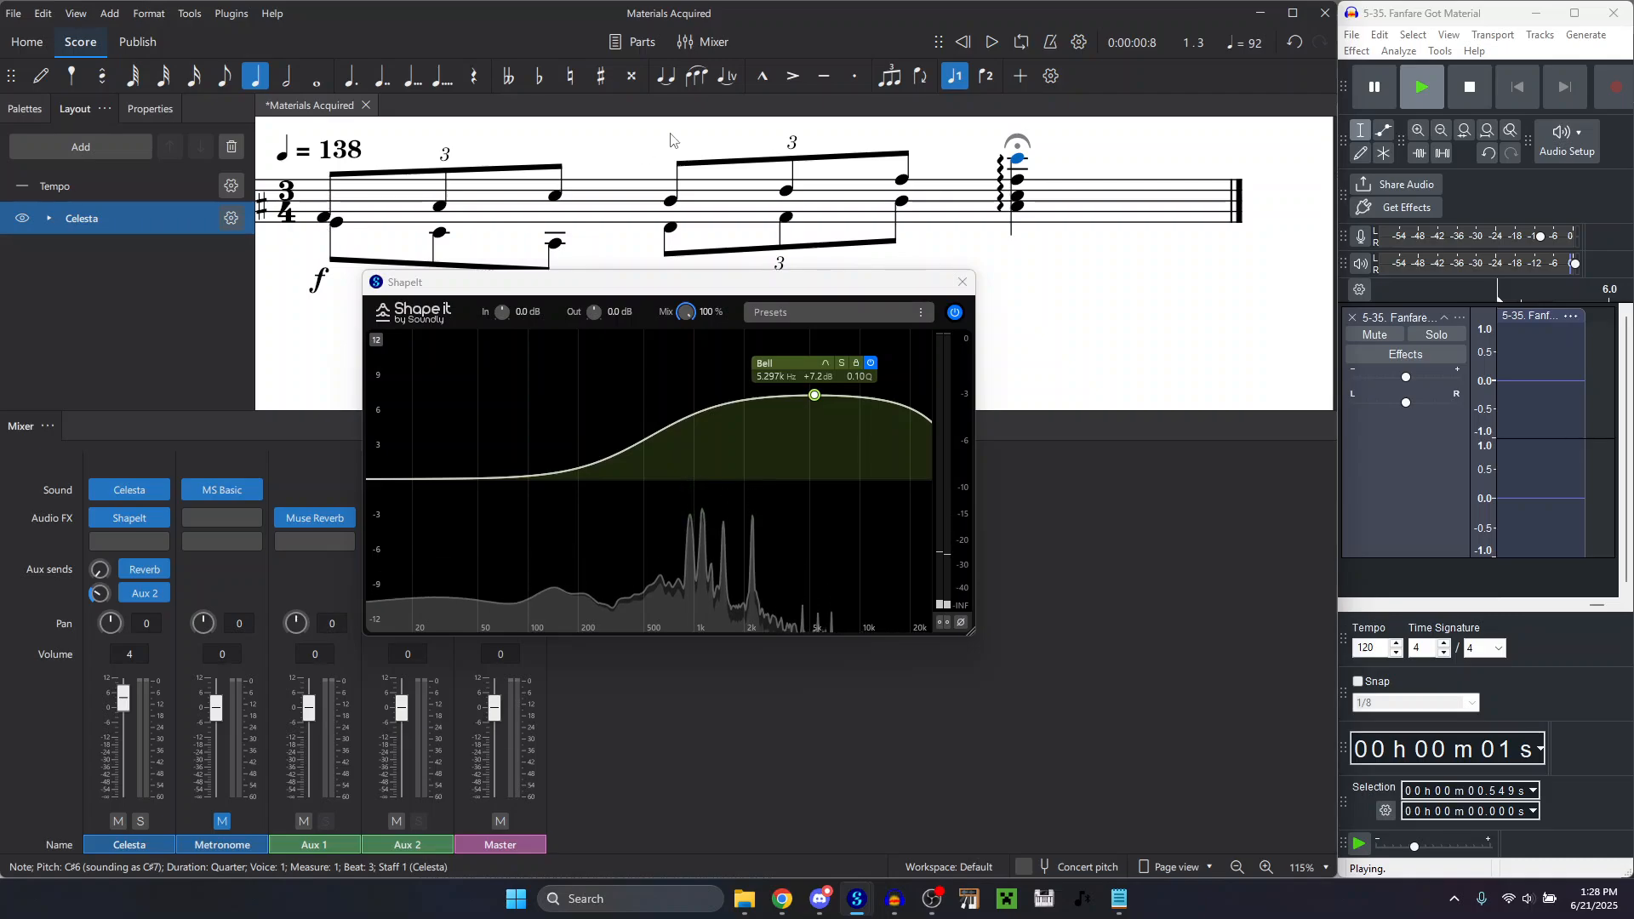
{"action": "key", "text": "space"}
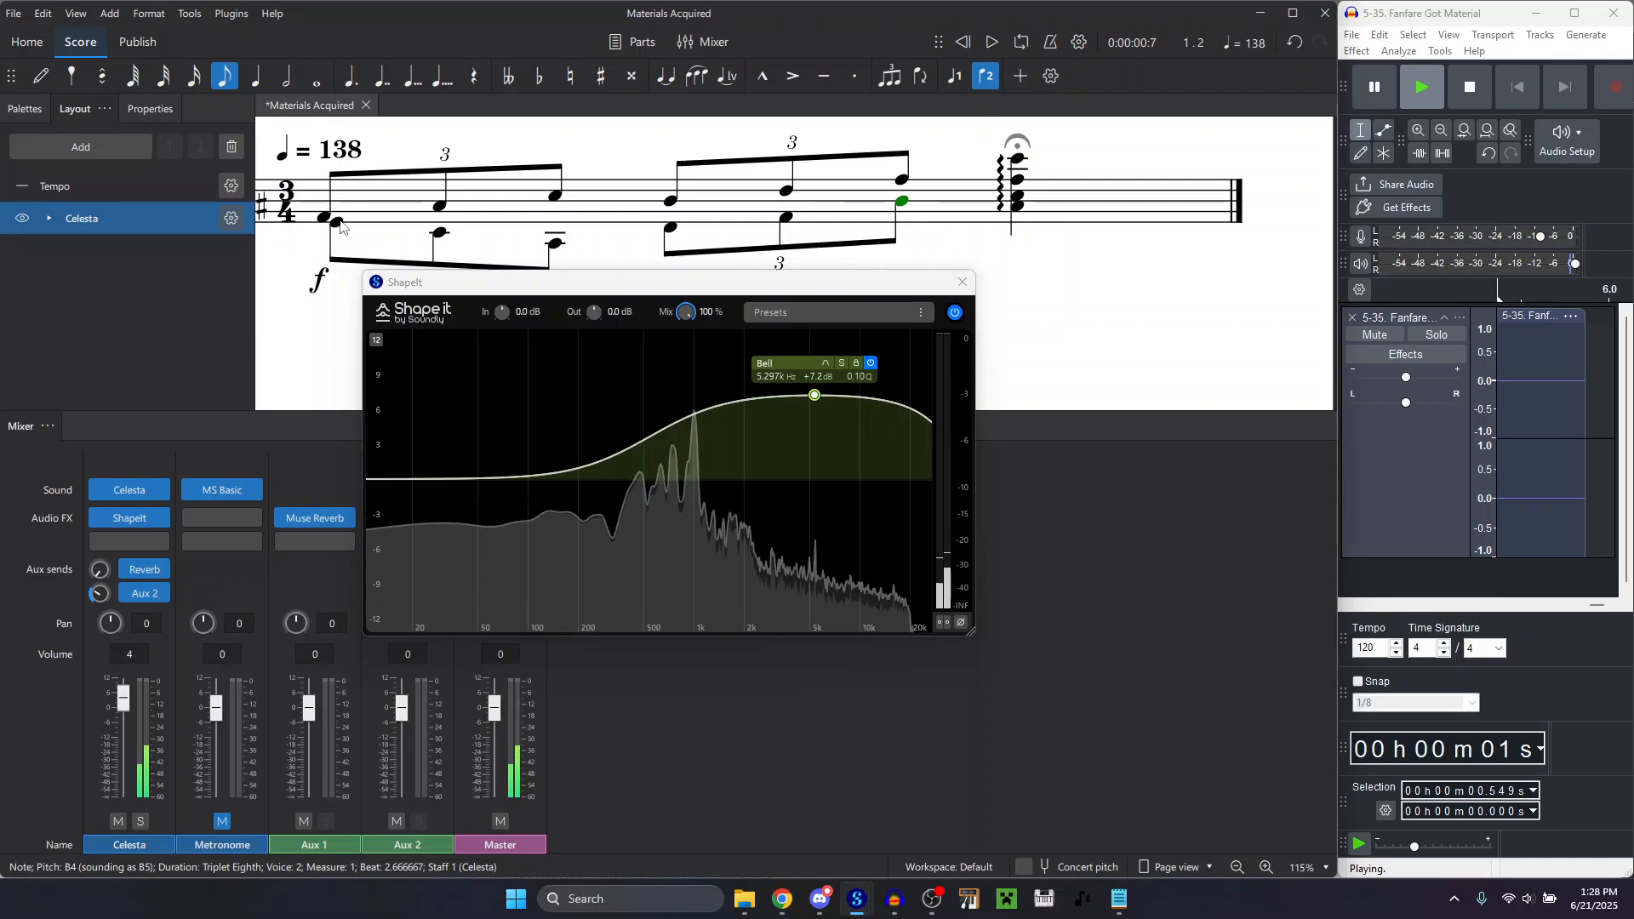
Compare the second triplet's notes with the recording, checking the lower voice's B4, F#4 and D#4 and the upper D#5.
{"action": "left_click", "coordinate": [1524, 648]}
{"action": "key", "text": "space"}
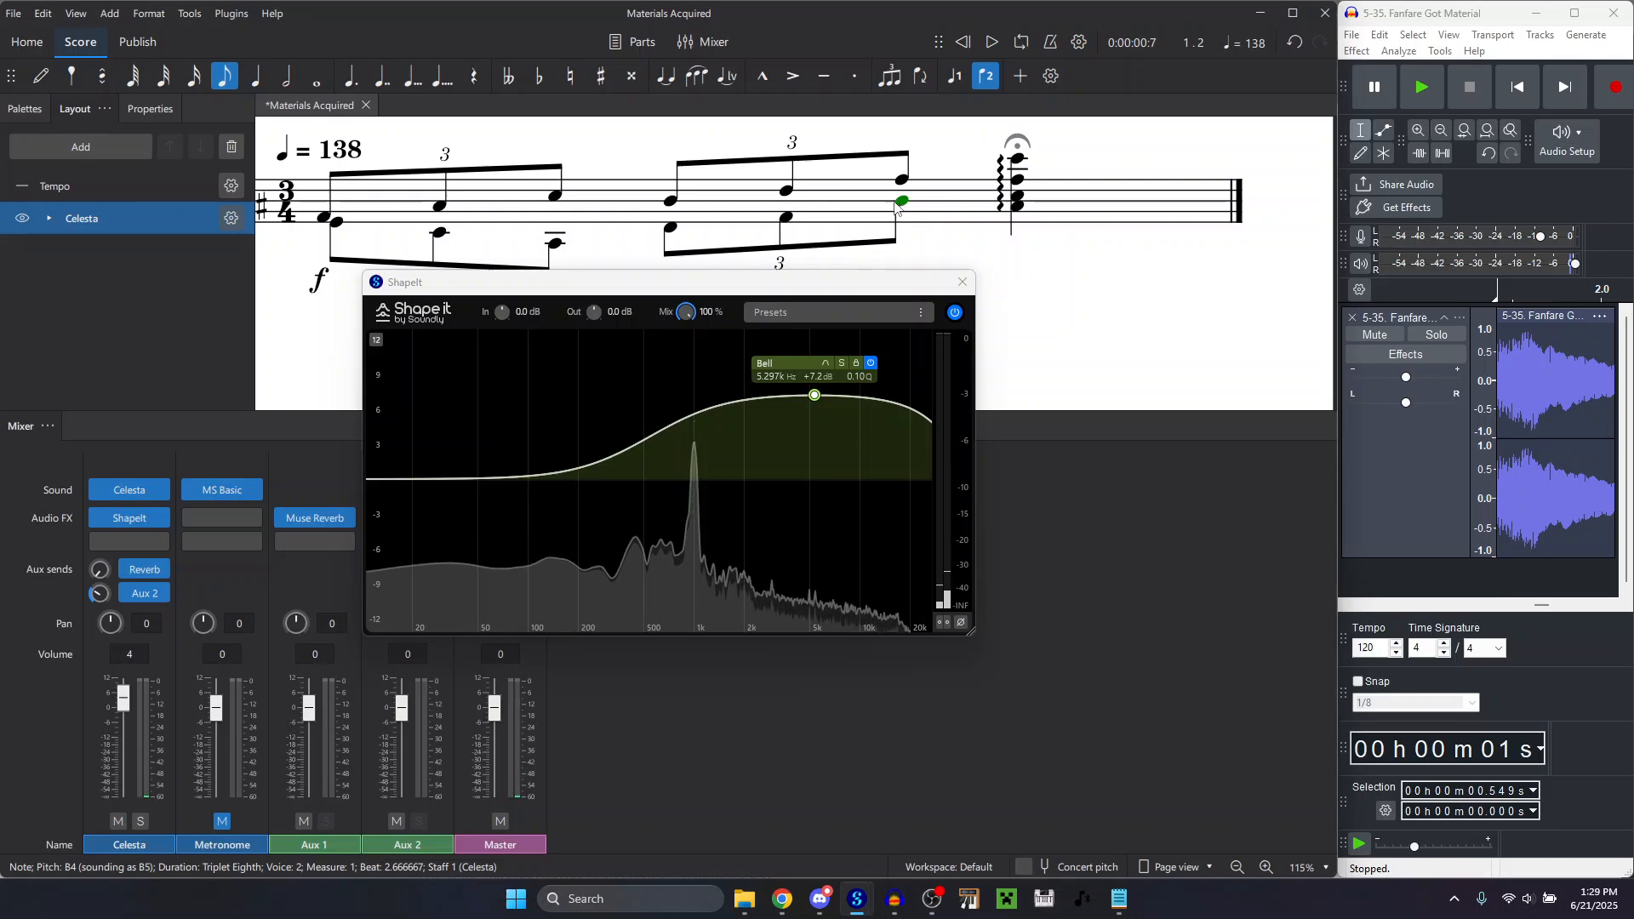
{"action": "key", "text": "space"}
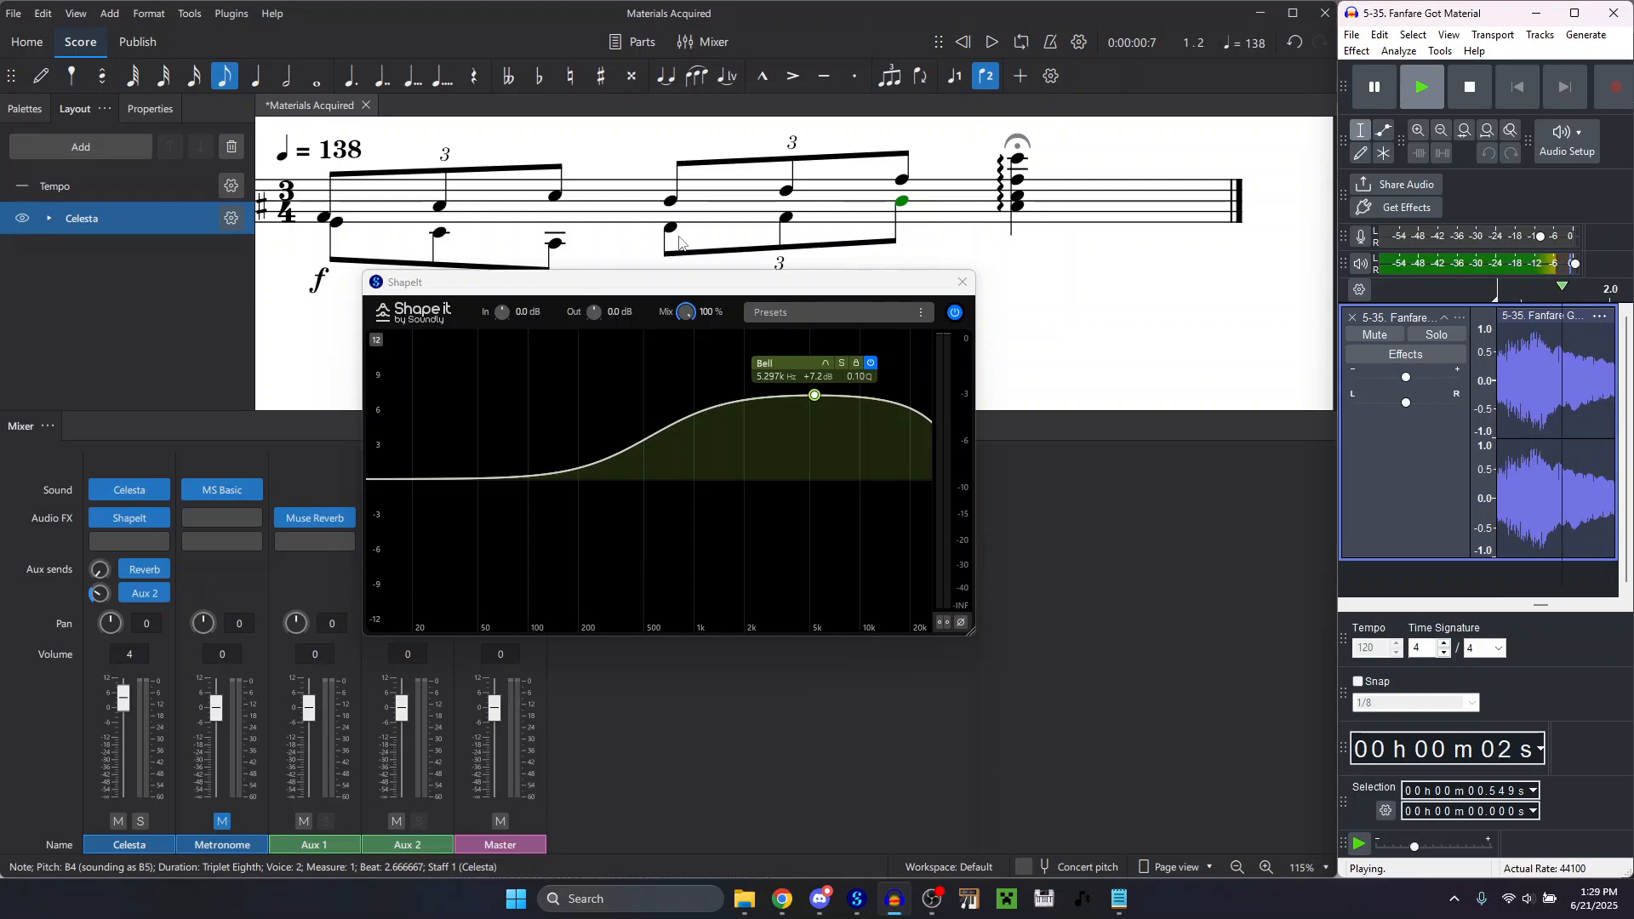
{"action": "left_click", "coordinate": [915, 201]}
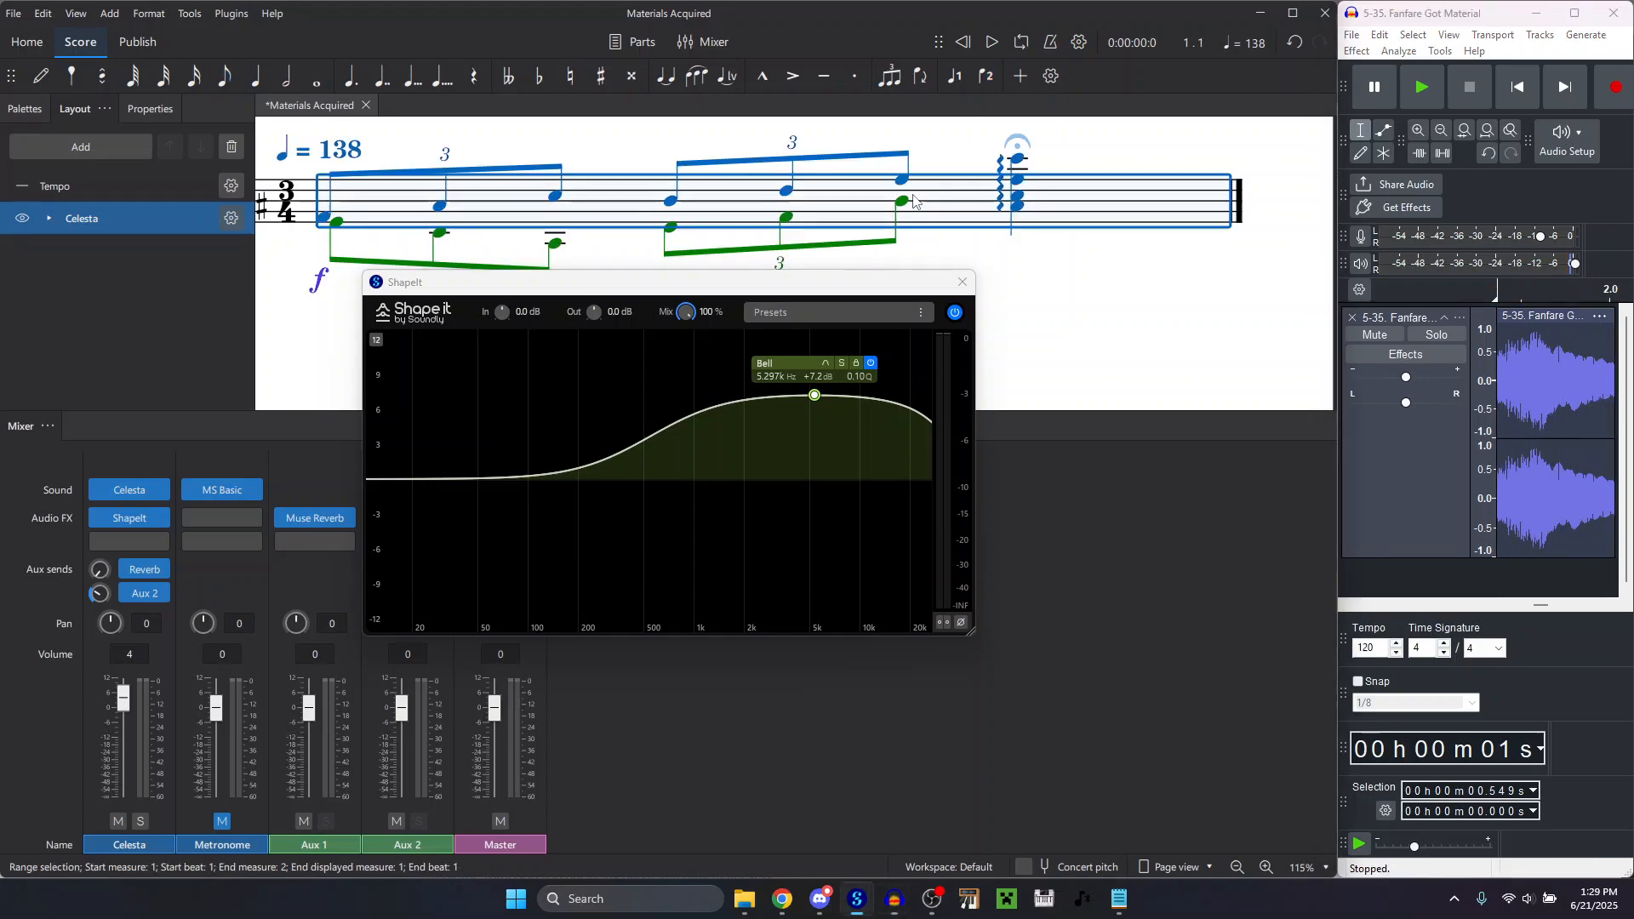
{"action": "left_click", "coordinate": [788, 219]}
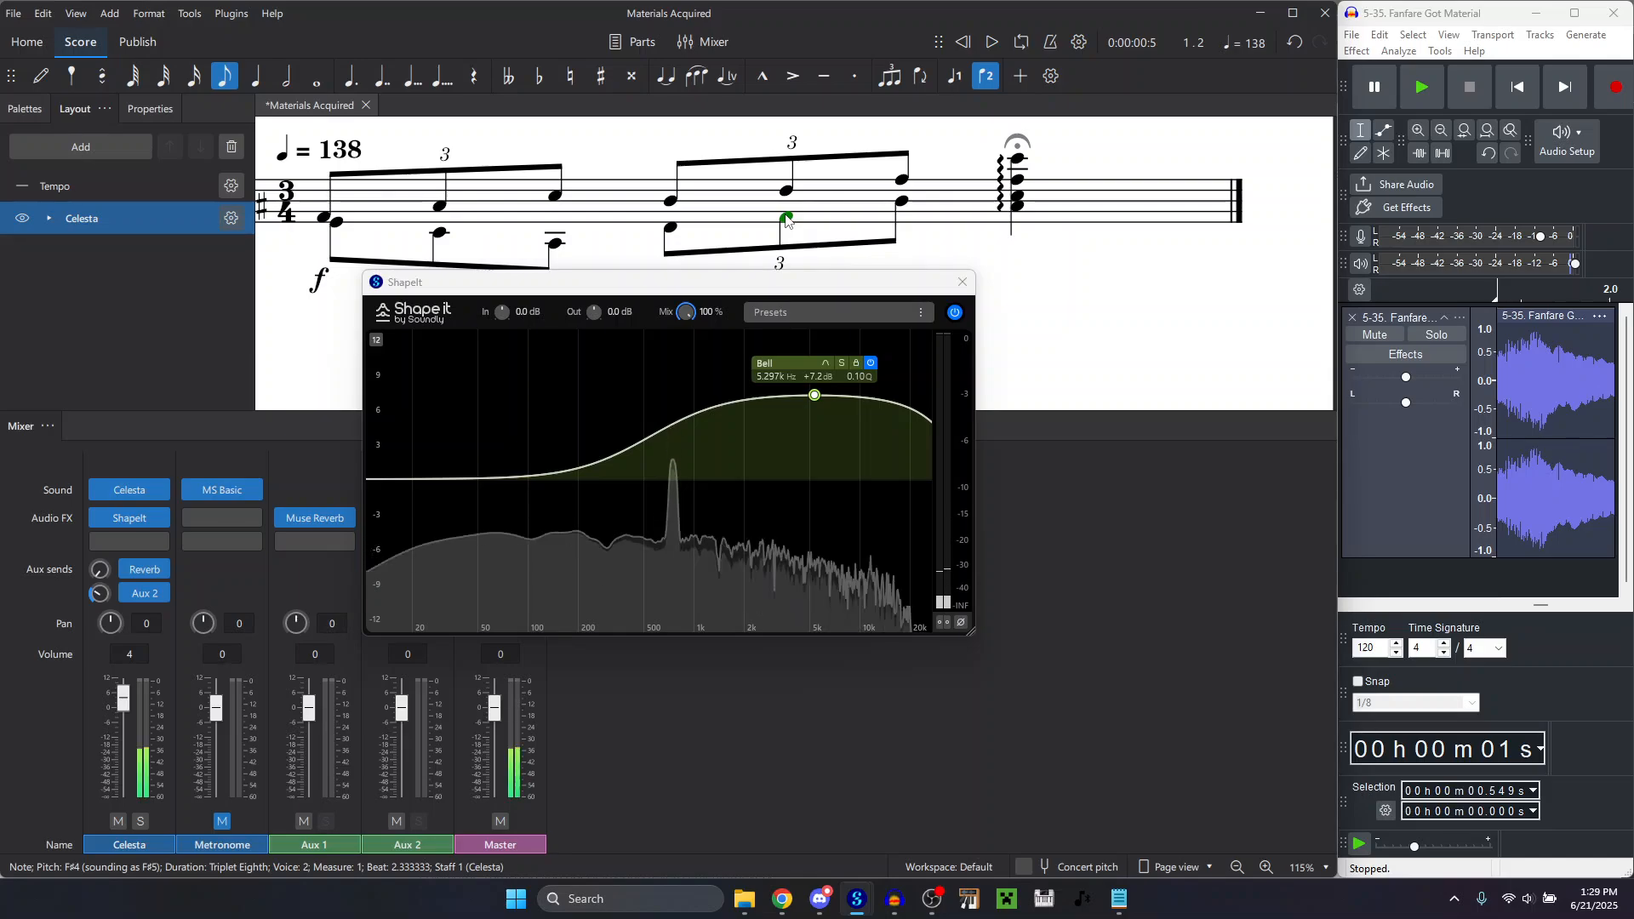
{"action": "left_click", "coordinate": [1520, 634]}
{"action": "key", "text": "space"}
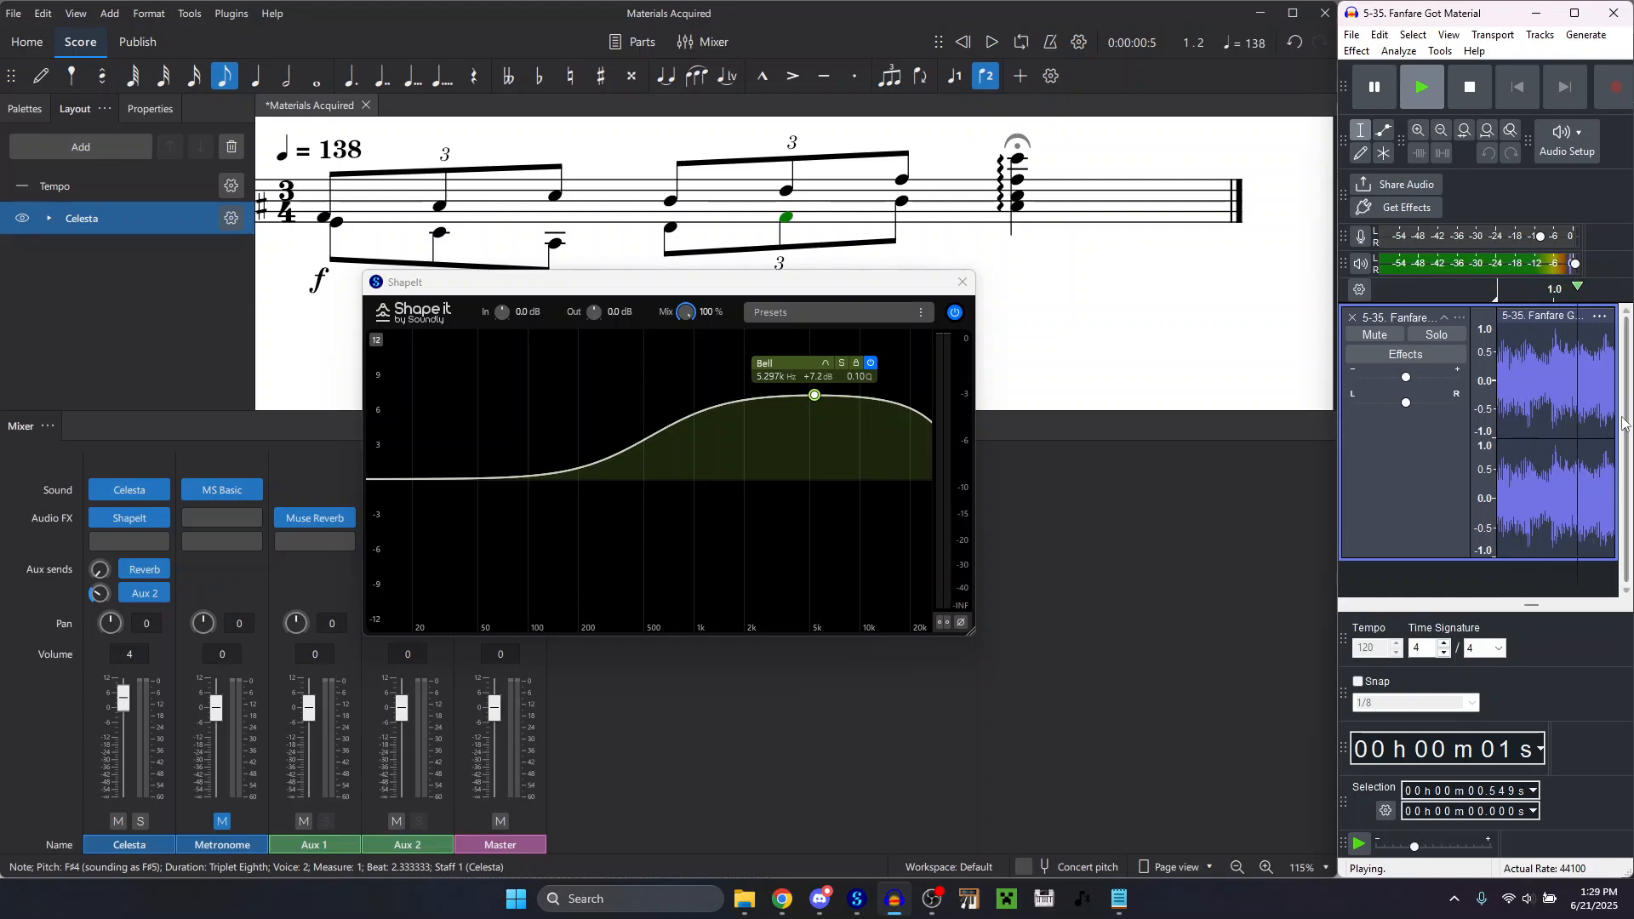
{"action": "left_click", "coordinate": [1569, 371]}
{"action": "key", "text": "space"}
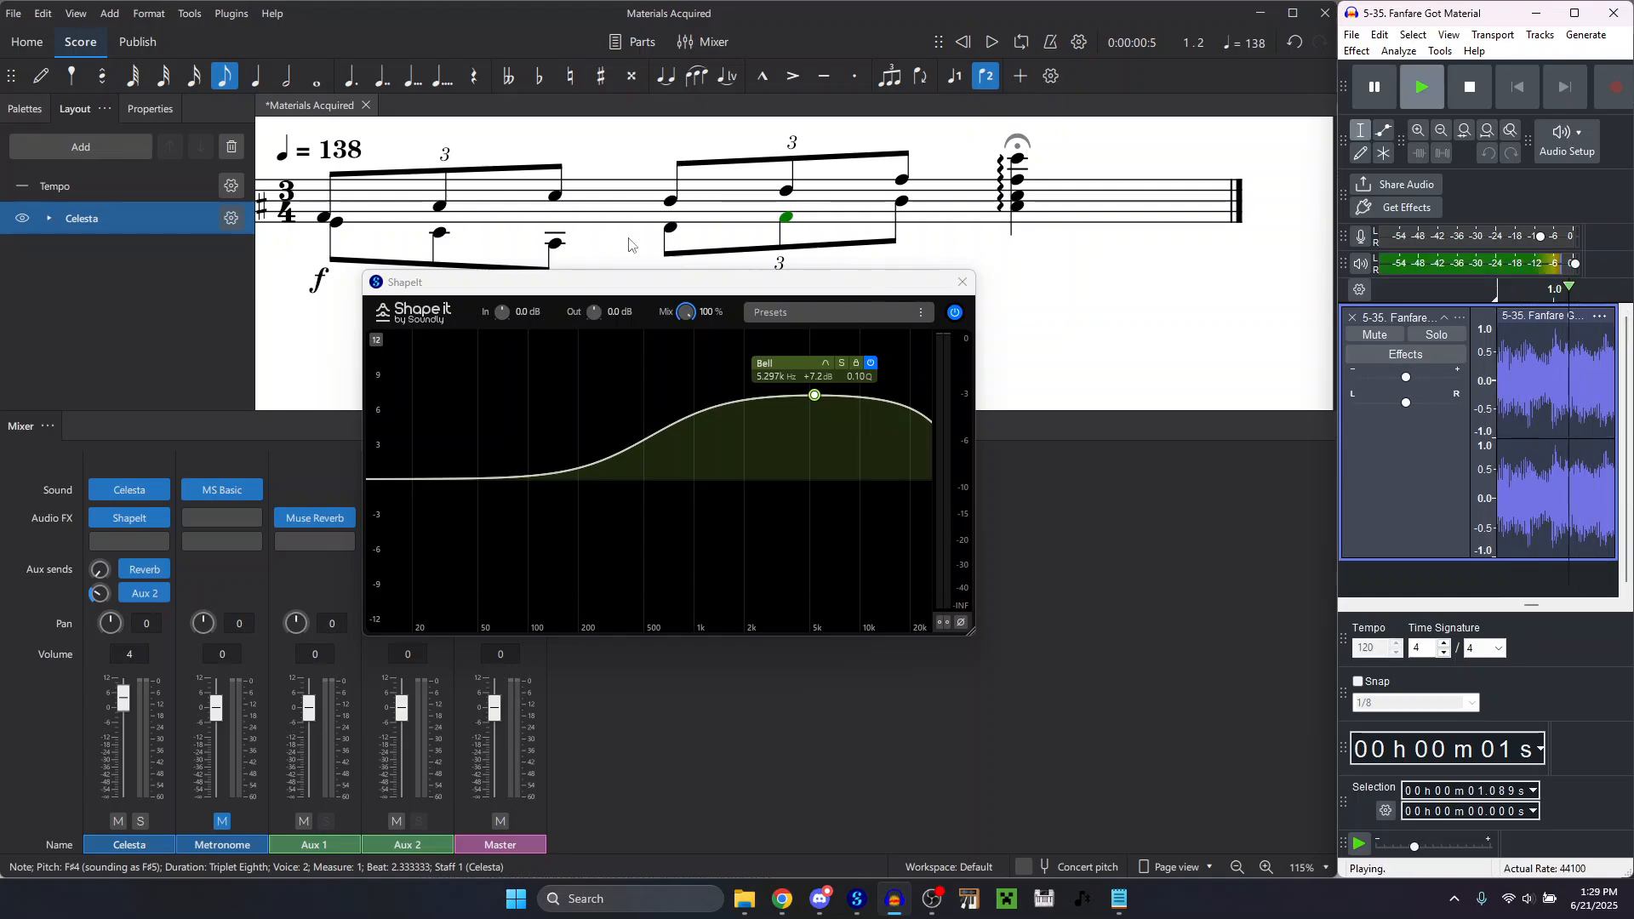
{"action": "left_click", "coordinate": [785, 219]}
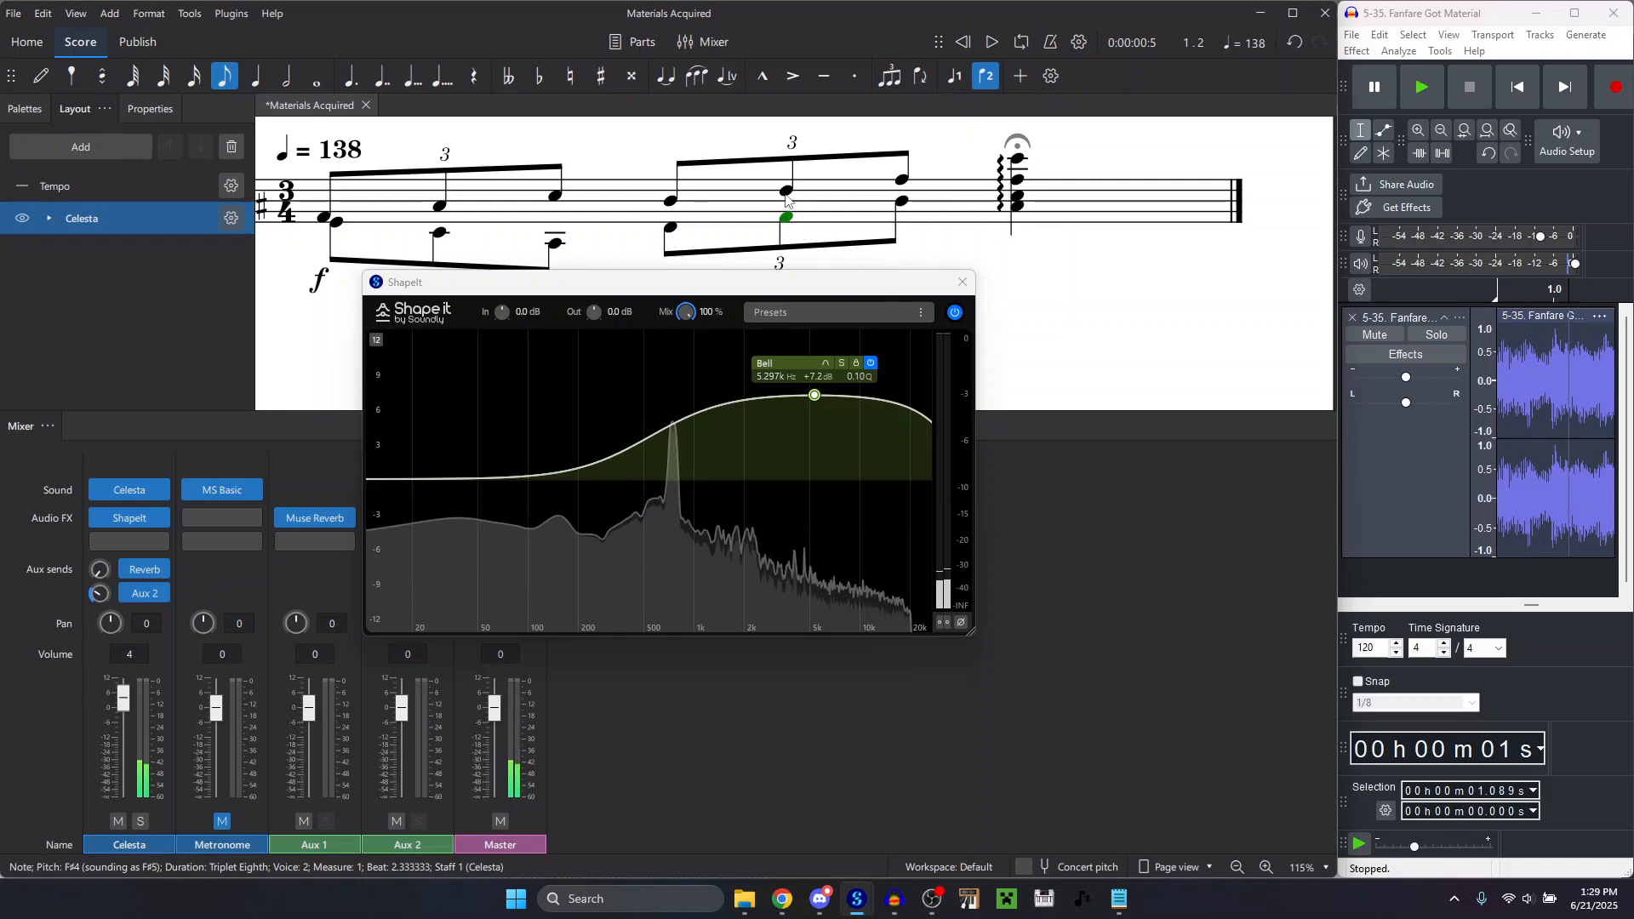
{"action": "left_click", "coordinate": [786, 191]}
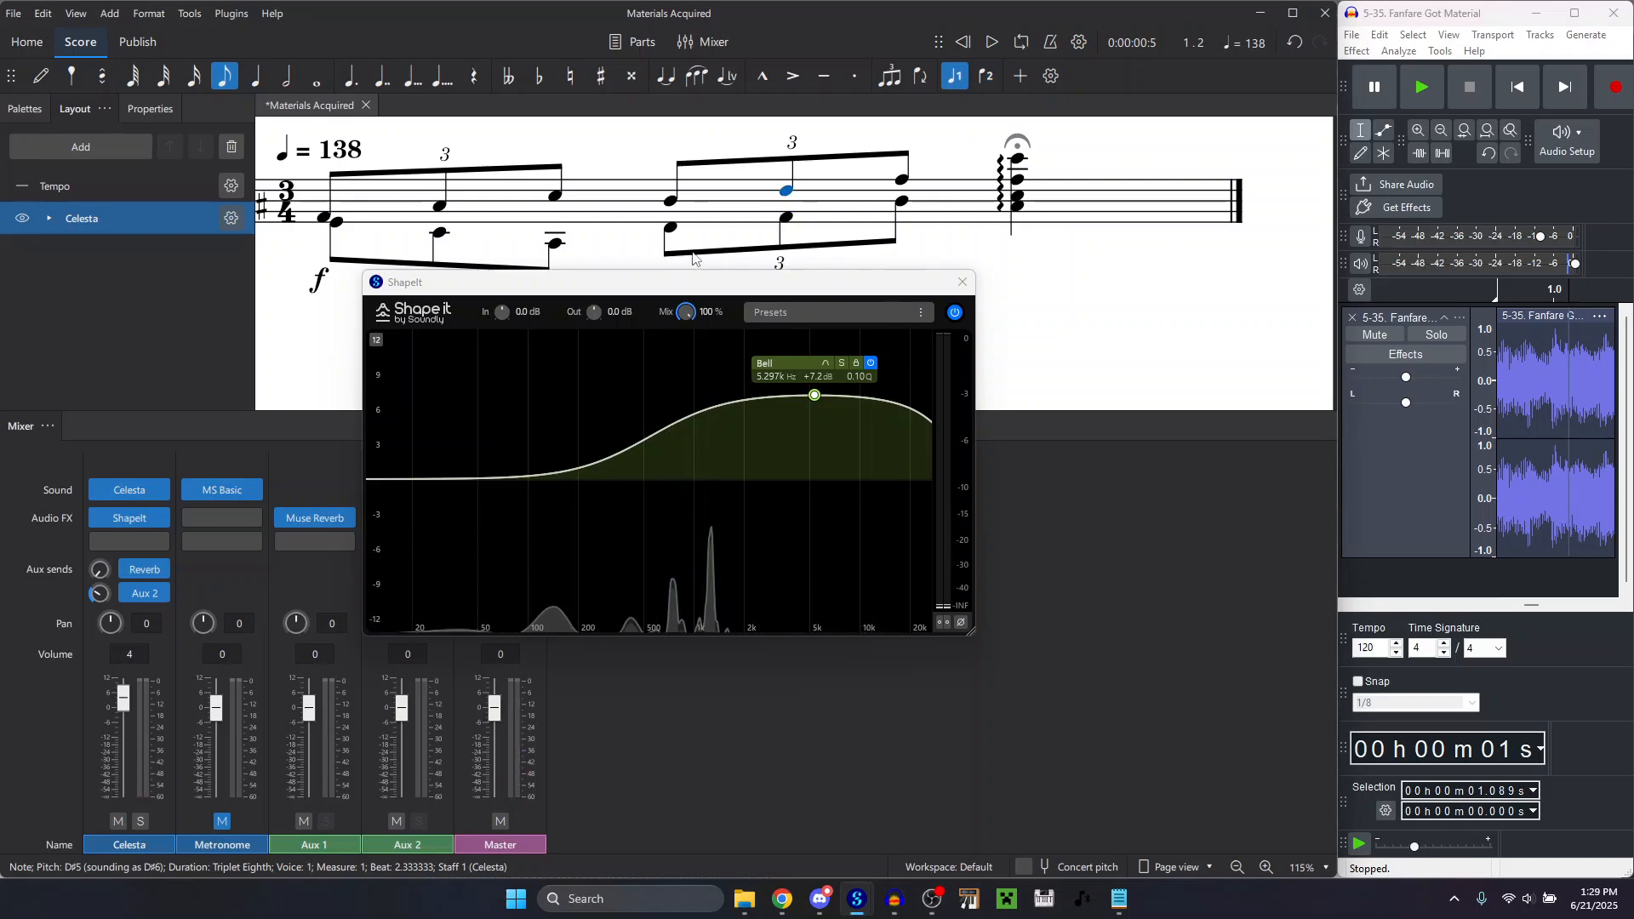
{"action": "left_click", "coordinate": [671, 230]}
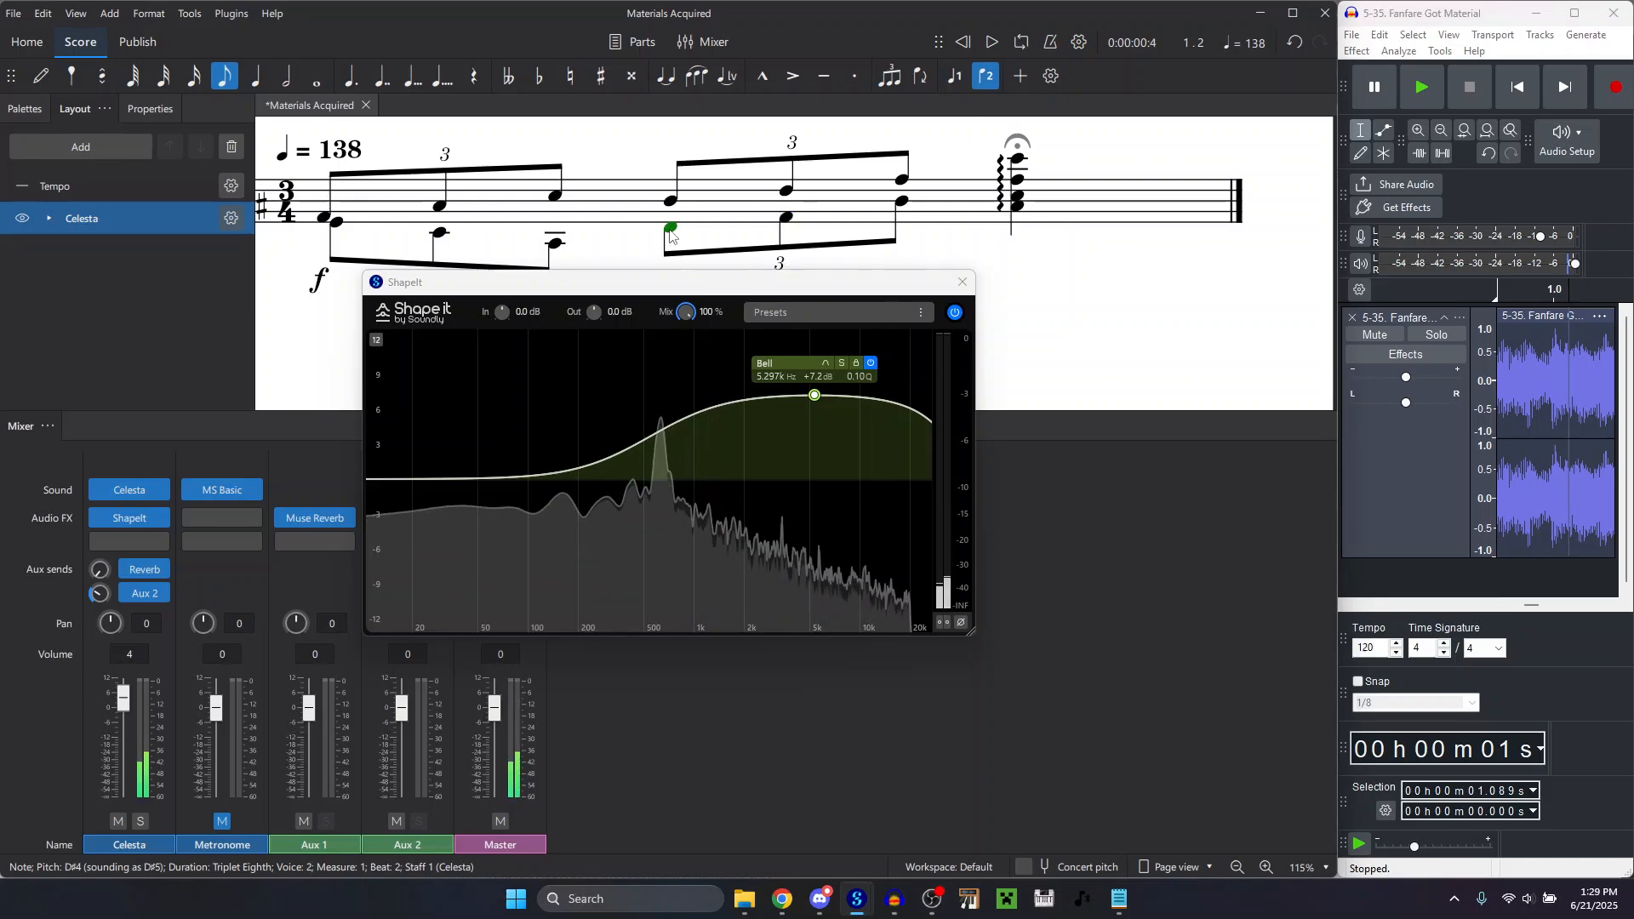
Move the second triplet's F#4 into the upper voice under D#5, lengthen the lower D#4 to a quarter, and compare playback with the recording.
{"action": "left_click", "coordinate": [786, 189]}
{"action": "key", "text": "n"}
{"action": "key", "text": "ctrl+Down"}
{"action": "key", "text": "Escape"}
{"action": "key", "text": "Left"}
{"action": "key", "text": "Left"}
{"action": "key", "text": "Left"}
{"action": "key", "text": "Left"}
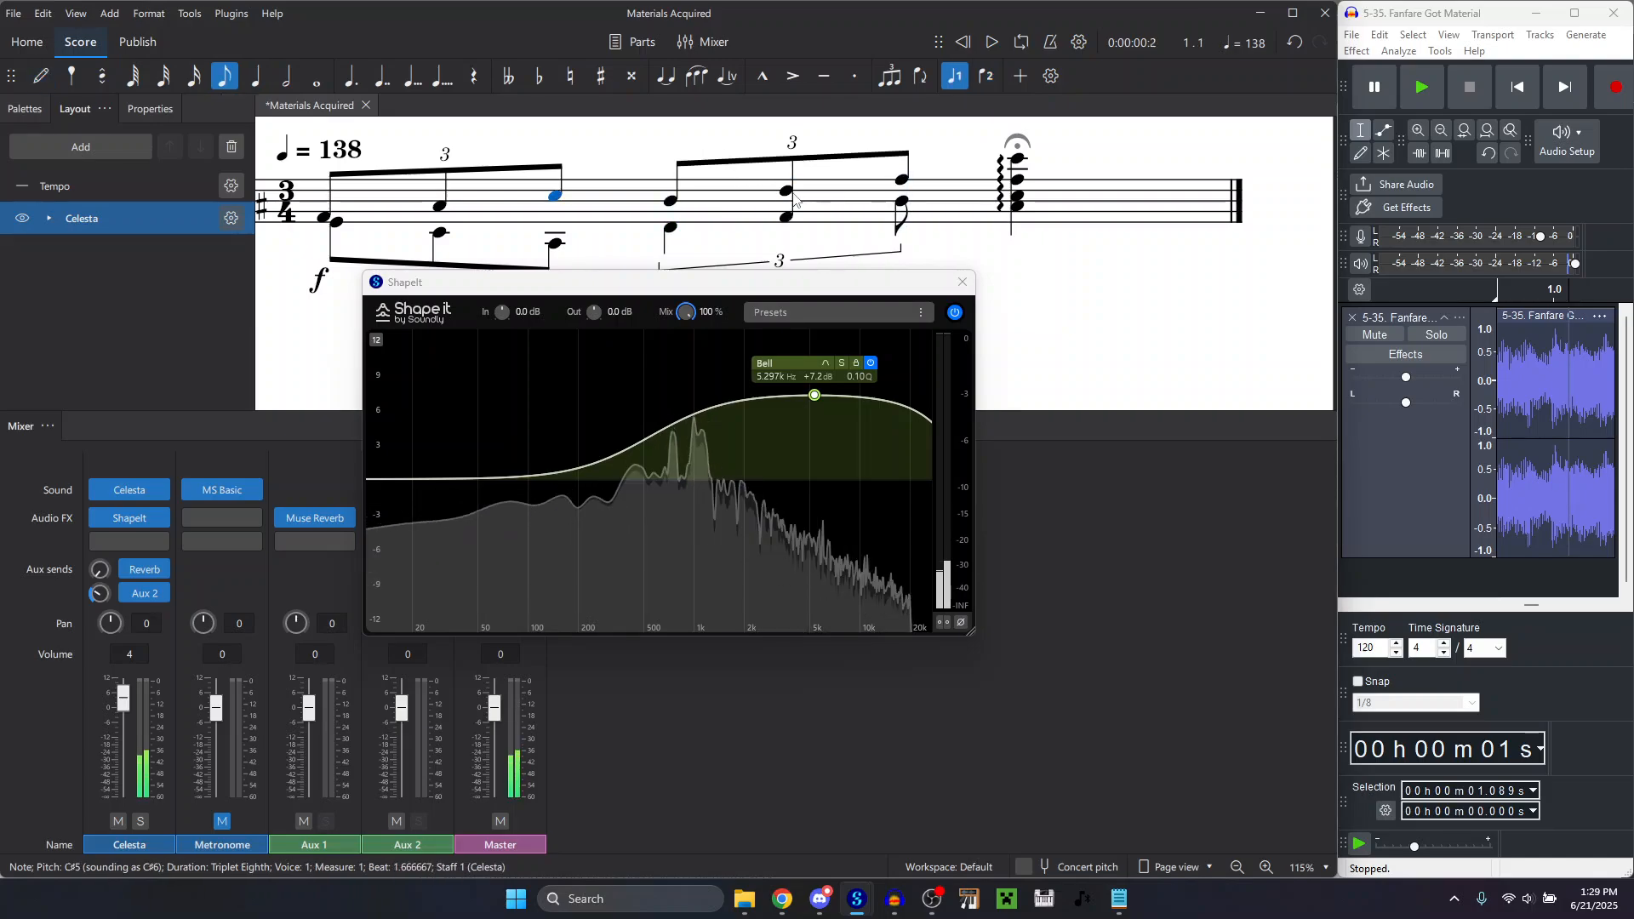
{"action": "key", "text": "space"}
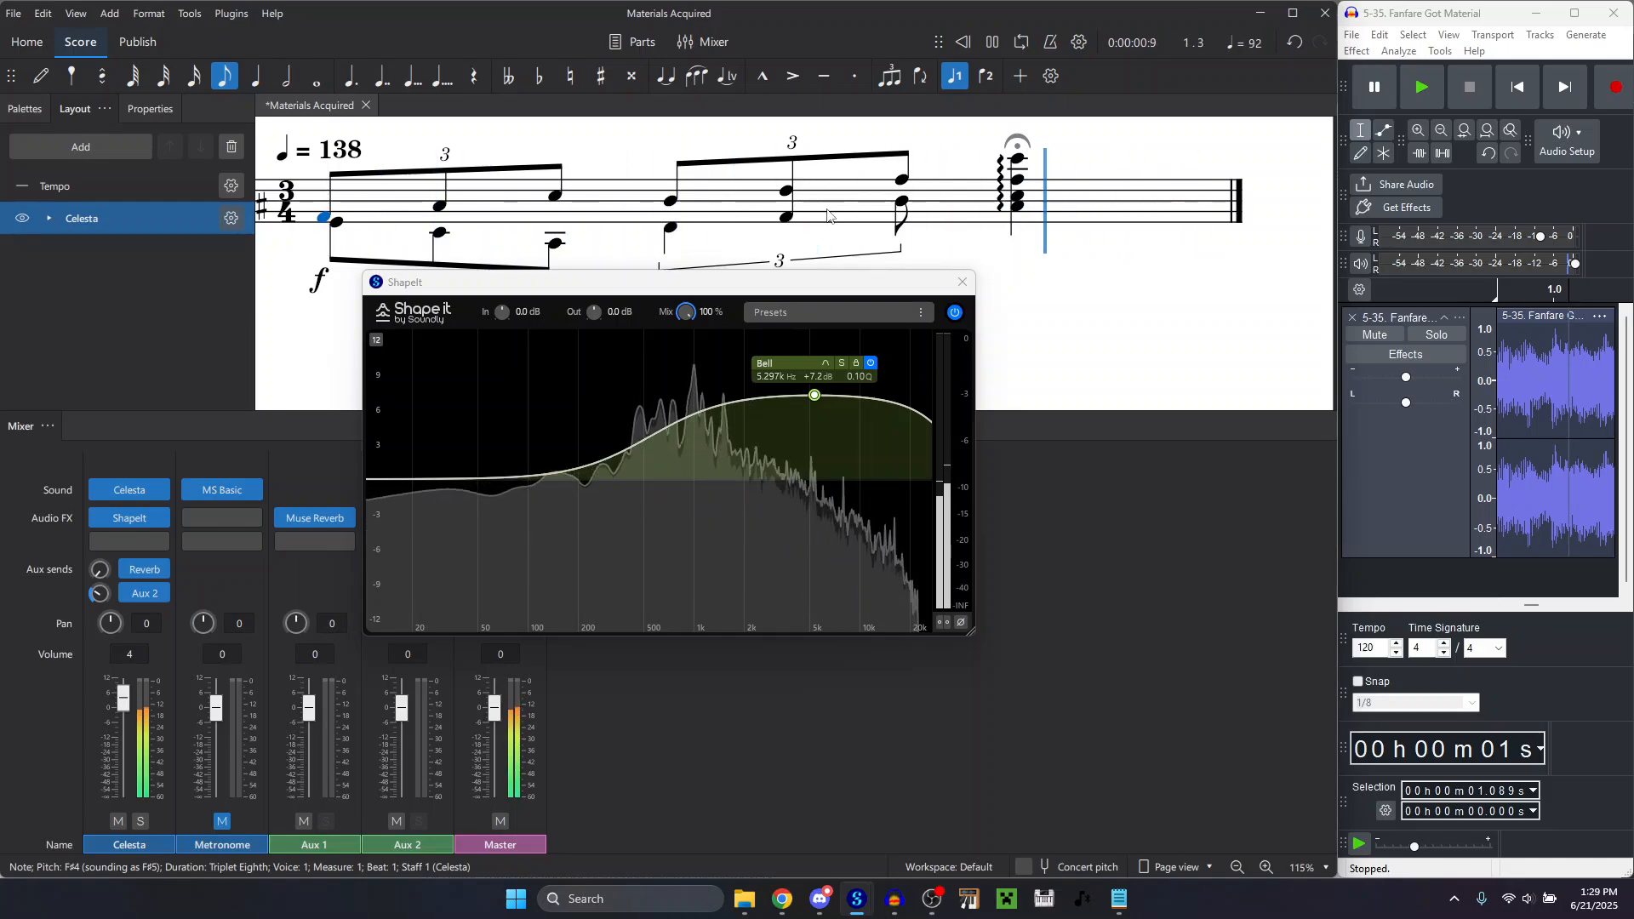
{"action": "left_click", "coordinate": [1572, 665]}
{"action": "key", "text": "space"}
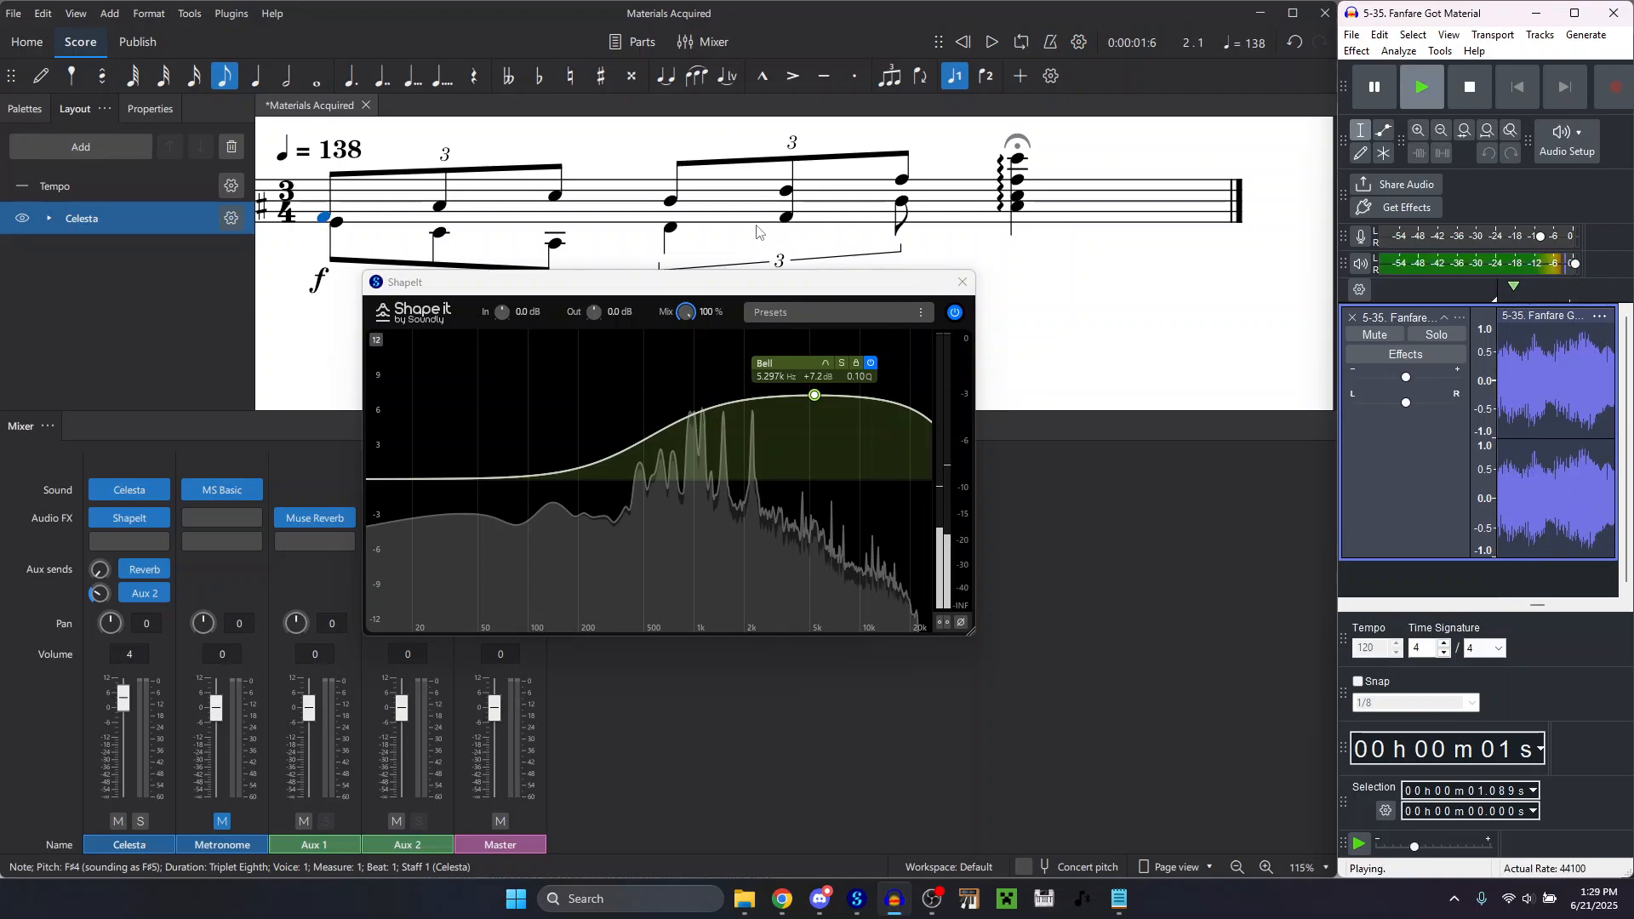
{"action": "key", "text": "space"}
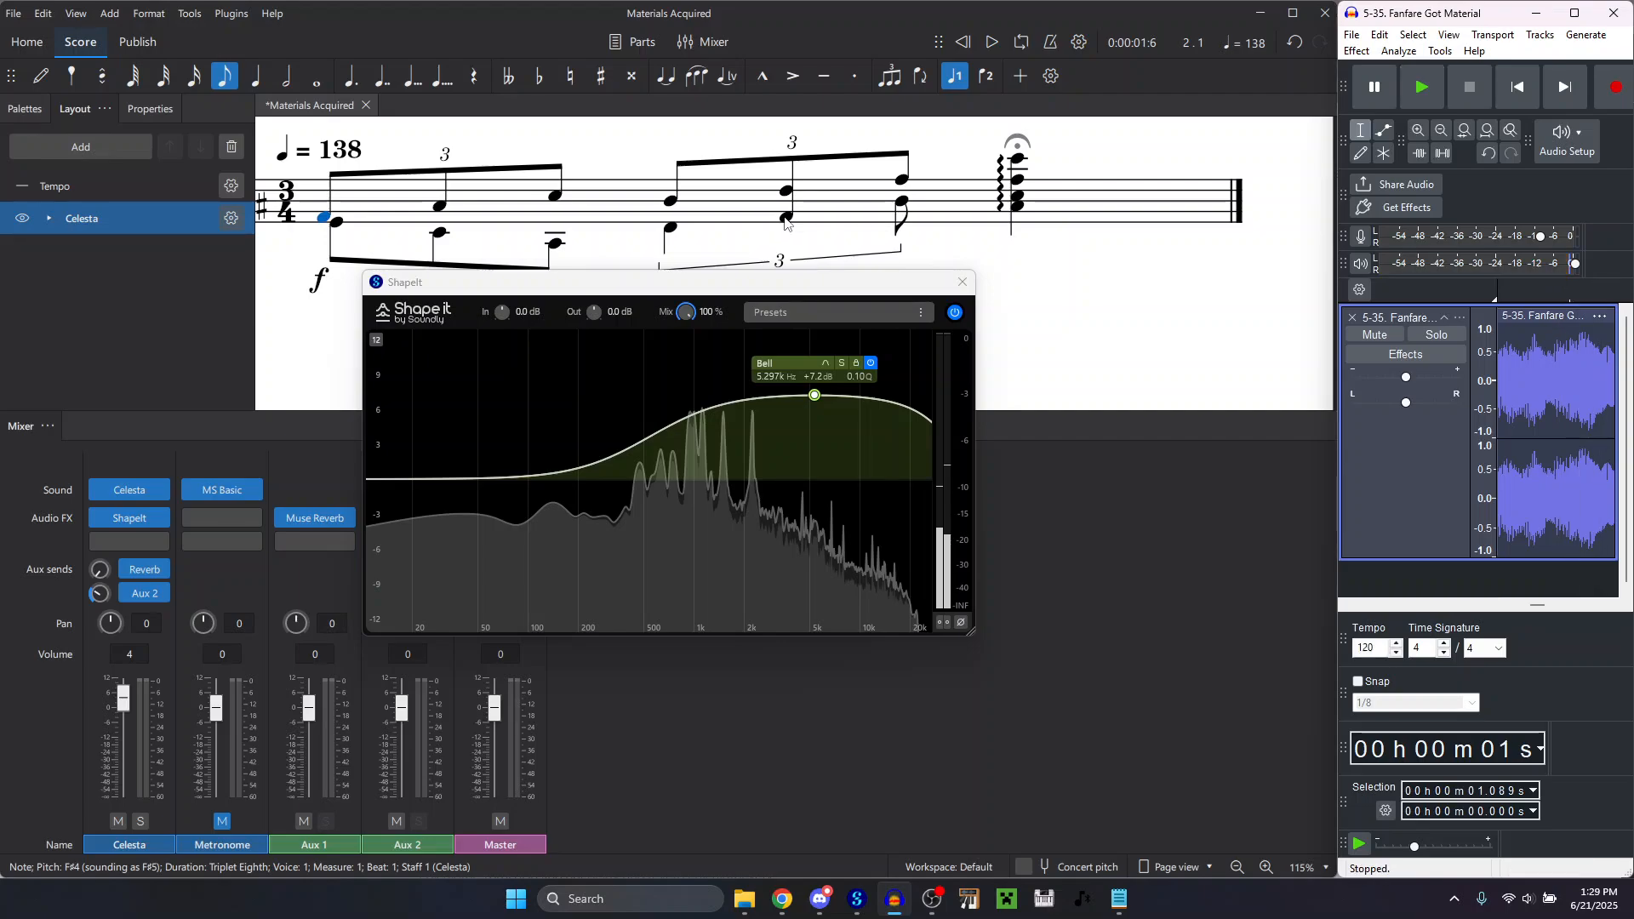
Audition the second triplet's notes and the final chord's C#6, and check them against the recording.
{"action": "left_click", "coordinate": [787, 217]}
{"action": "left_click", "coordinate": [903, 203]}
{"action": "left_click", "coordinate": [788, 191]}
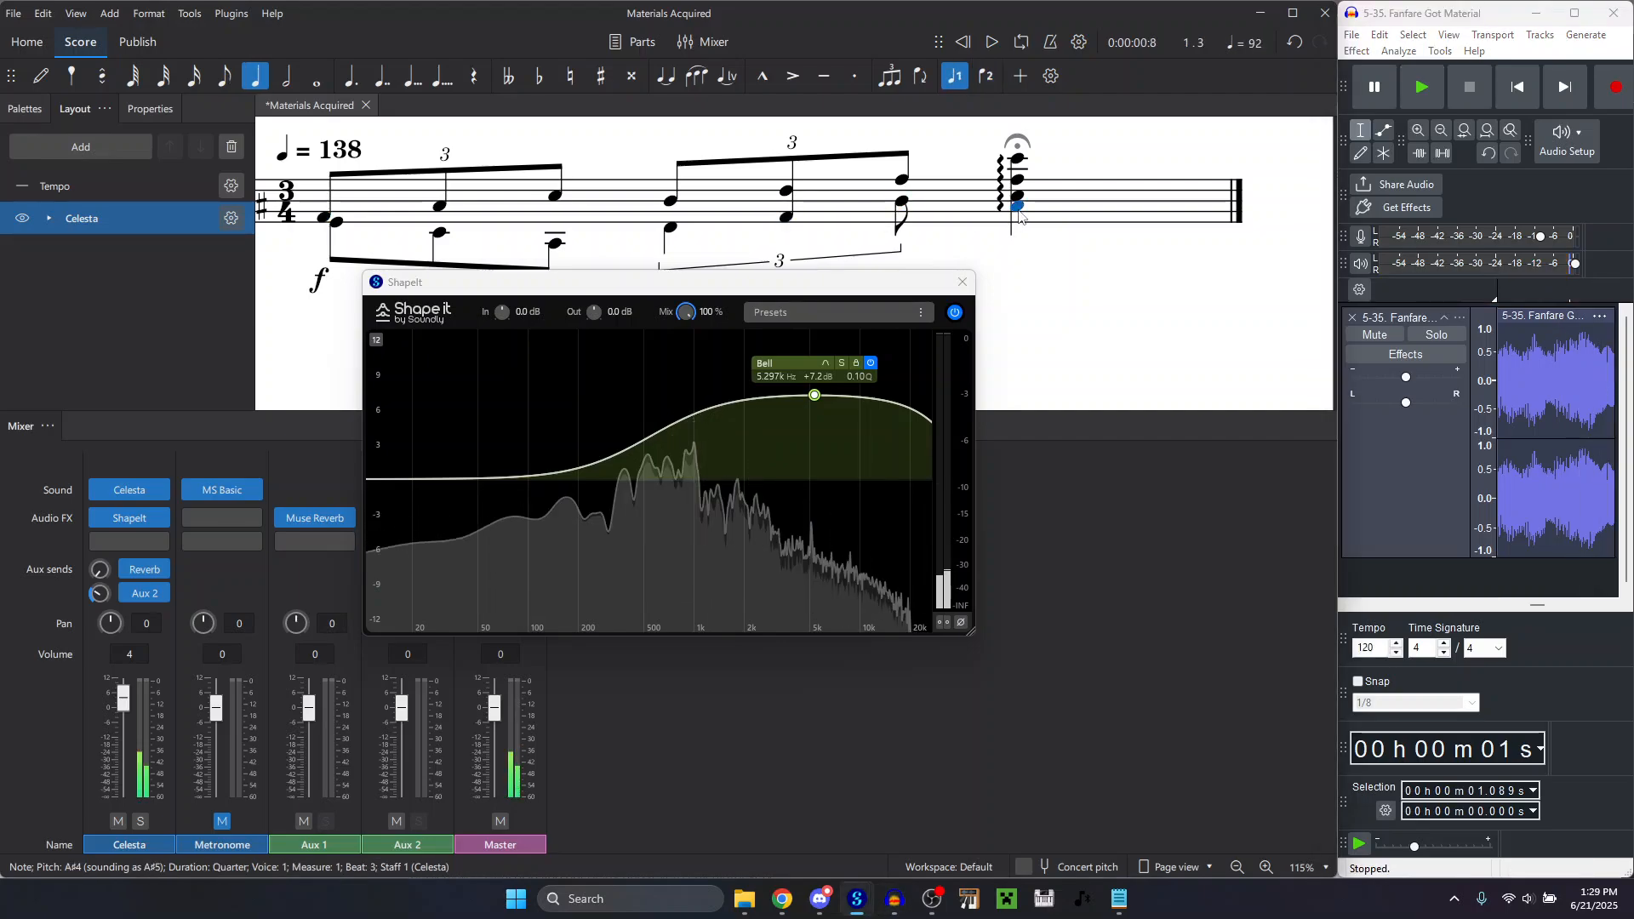
{"action": "key", "text": "Right"}
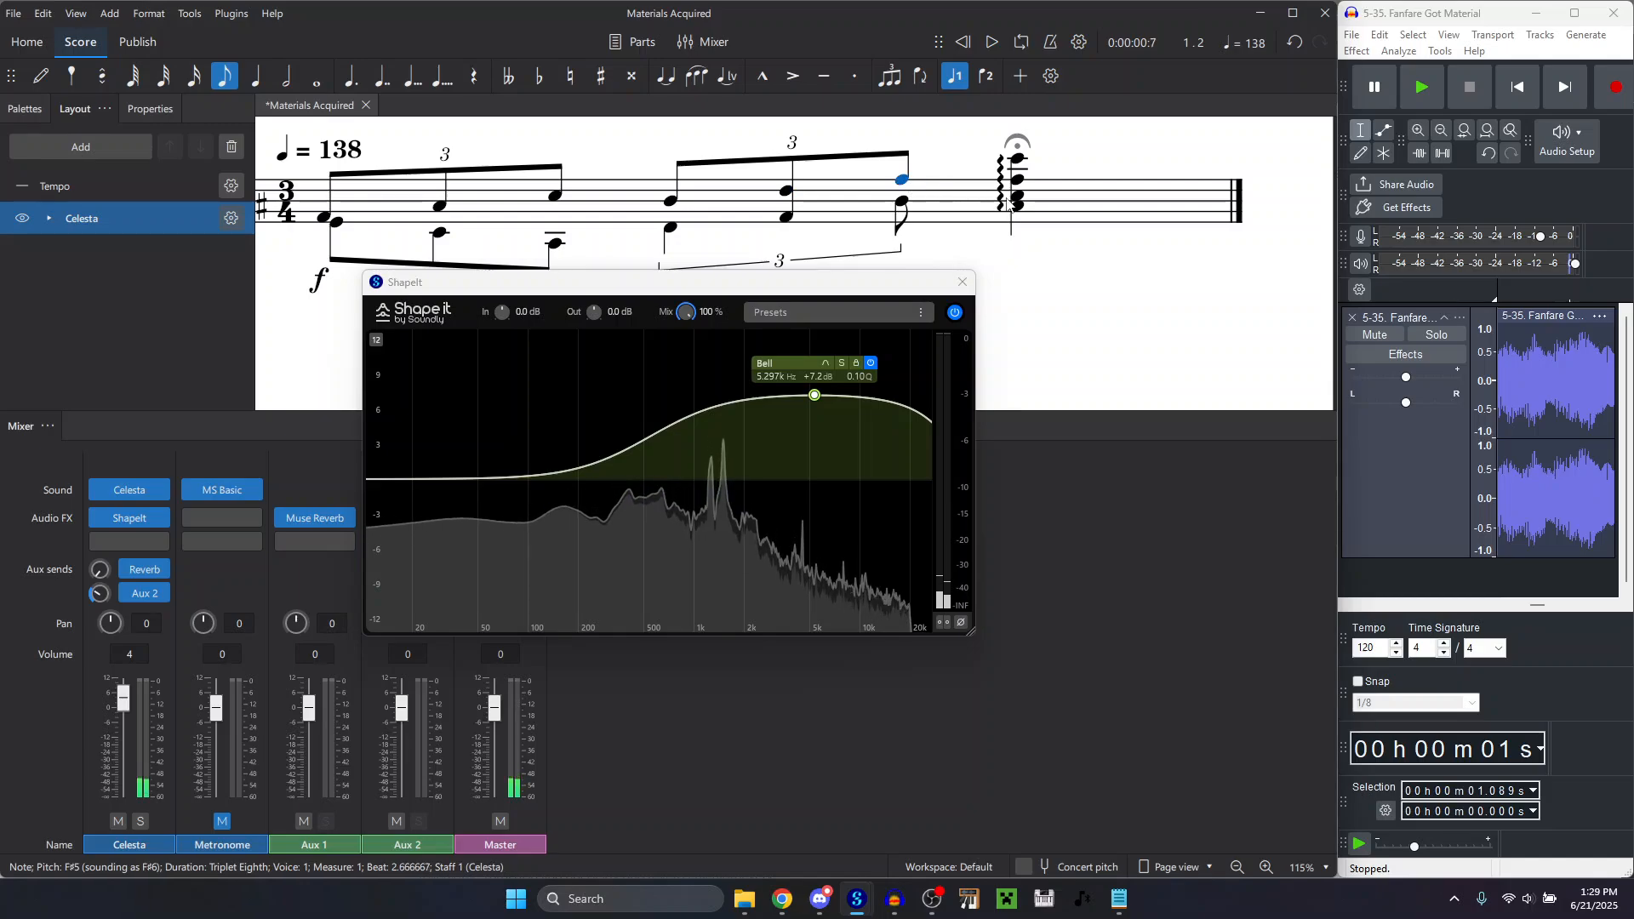
{"action": "key", "text": "Right"}
{"action": "left_click", "coordinate": [1557, 451]}
{"action": "key", "text": "space"}
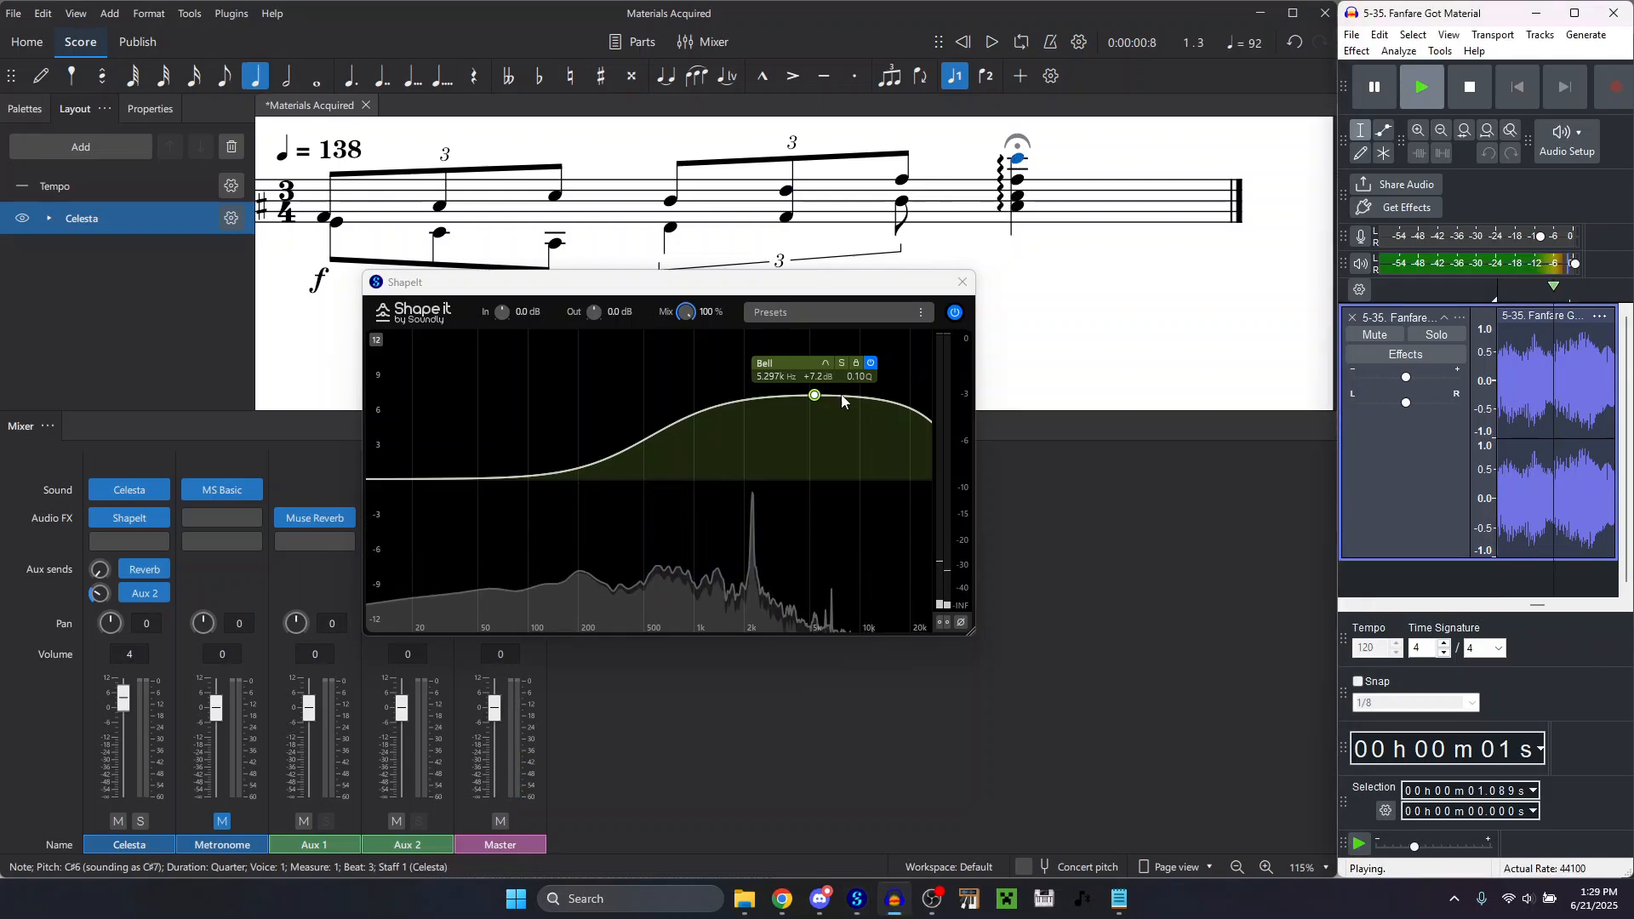
{"action": "key", "text": "space"}
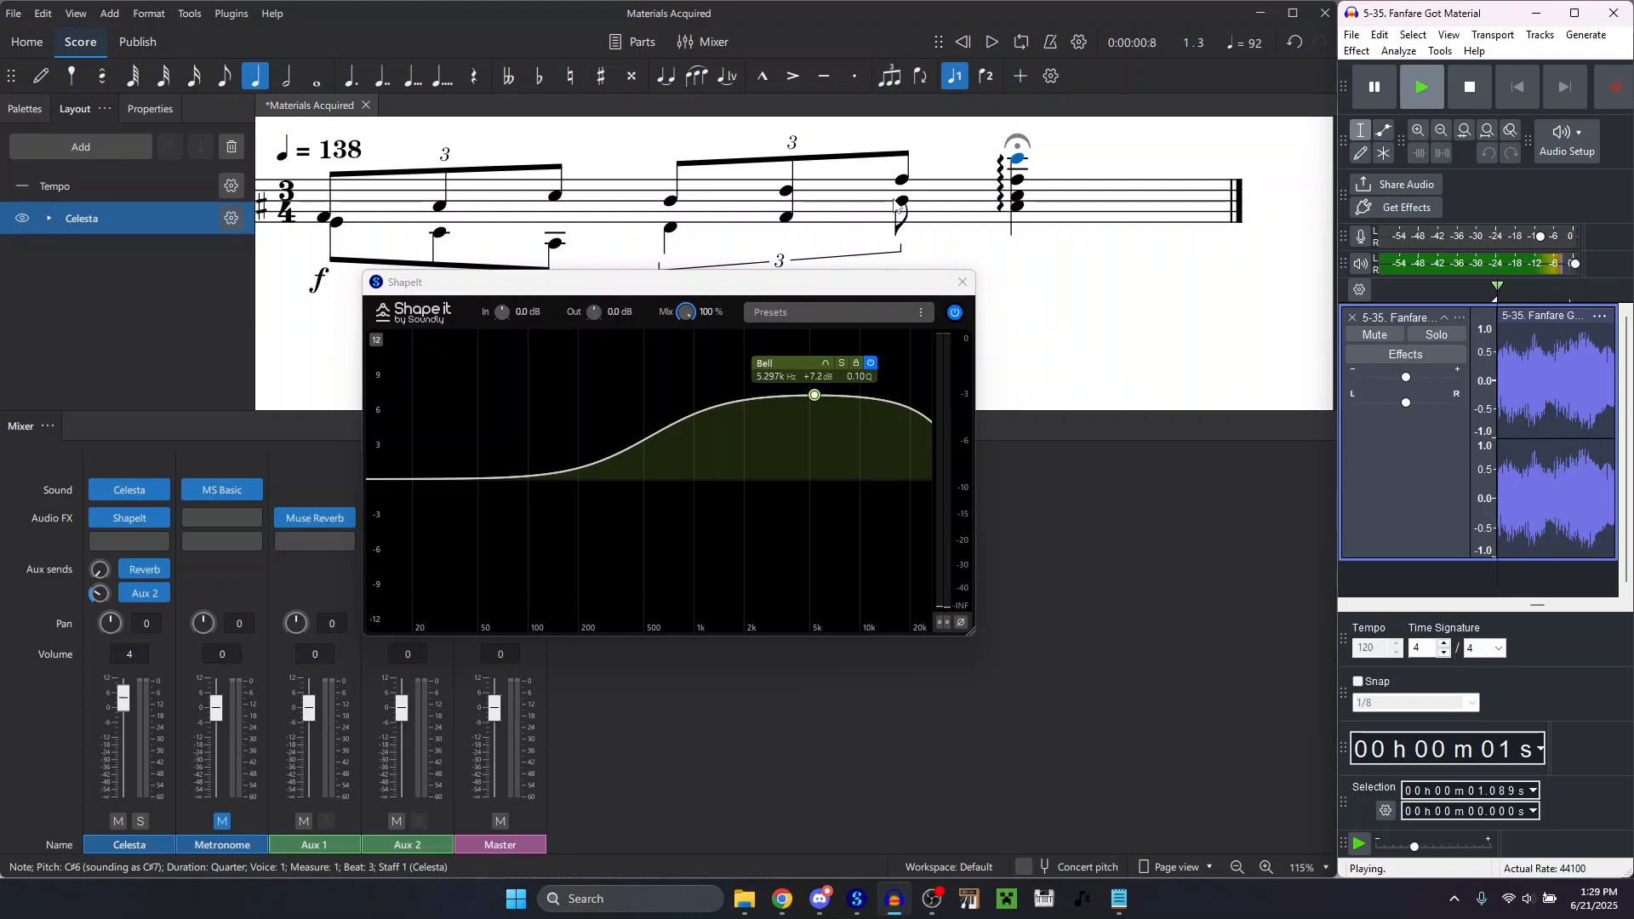
Check the lower B4 and the final chord's A#4 against the recording, and replay the whole measure.
{"action": "left_click", "coordinate": [788, 223]}
{"action": "key", "text": "space"}
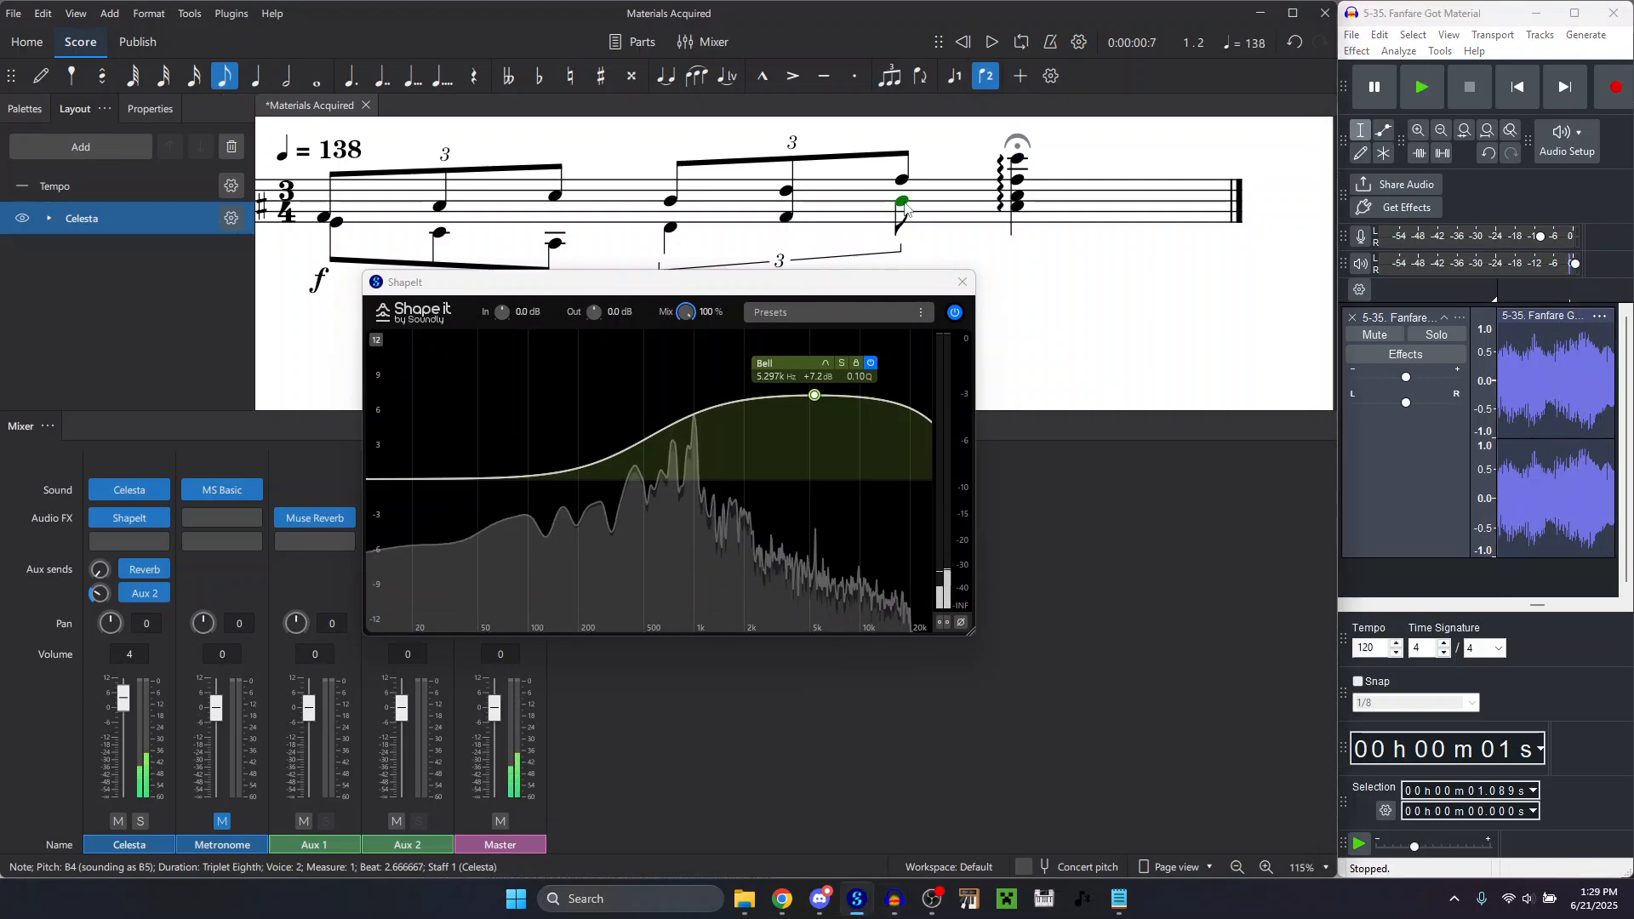
{"action": "left_click", "coordinate": [1018, 205]}
{"action": "key", "text": "alt+Tab"}
{"action": "key", "text": "space"}
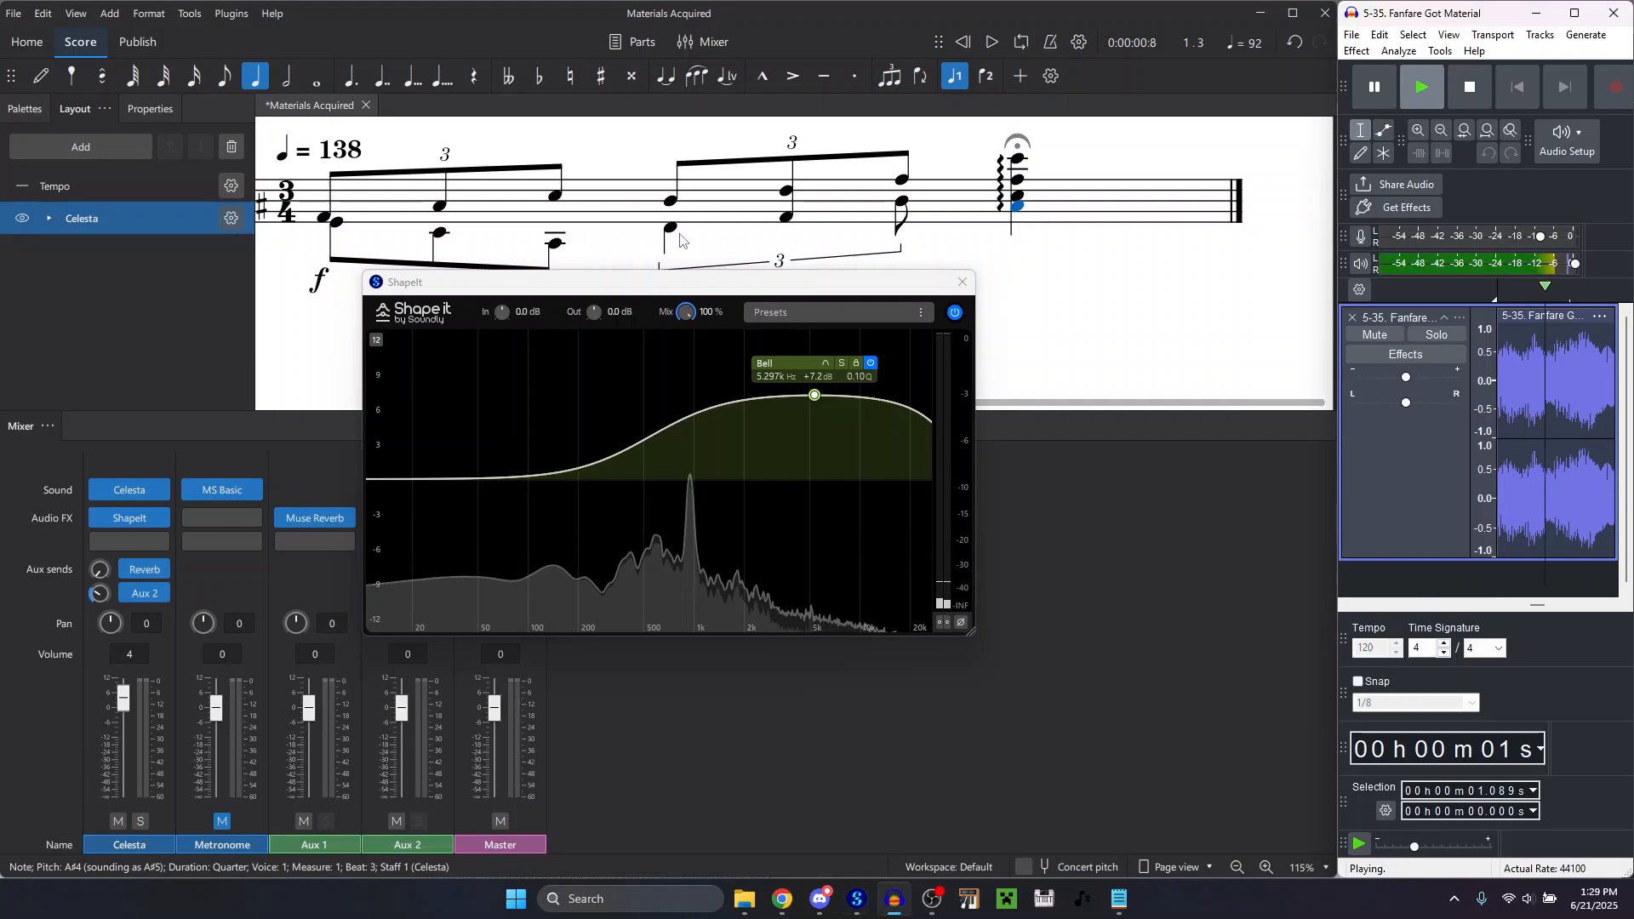
{"action": "left_click", "coordinate": [827, 208]}
{"action": "key", "text": "space"}
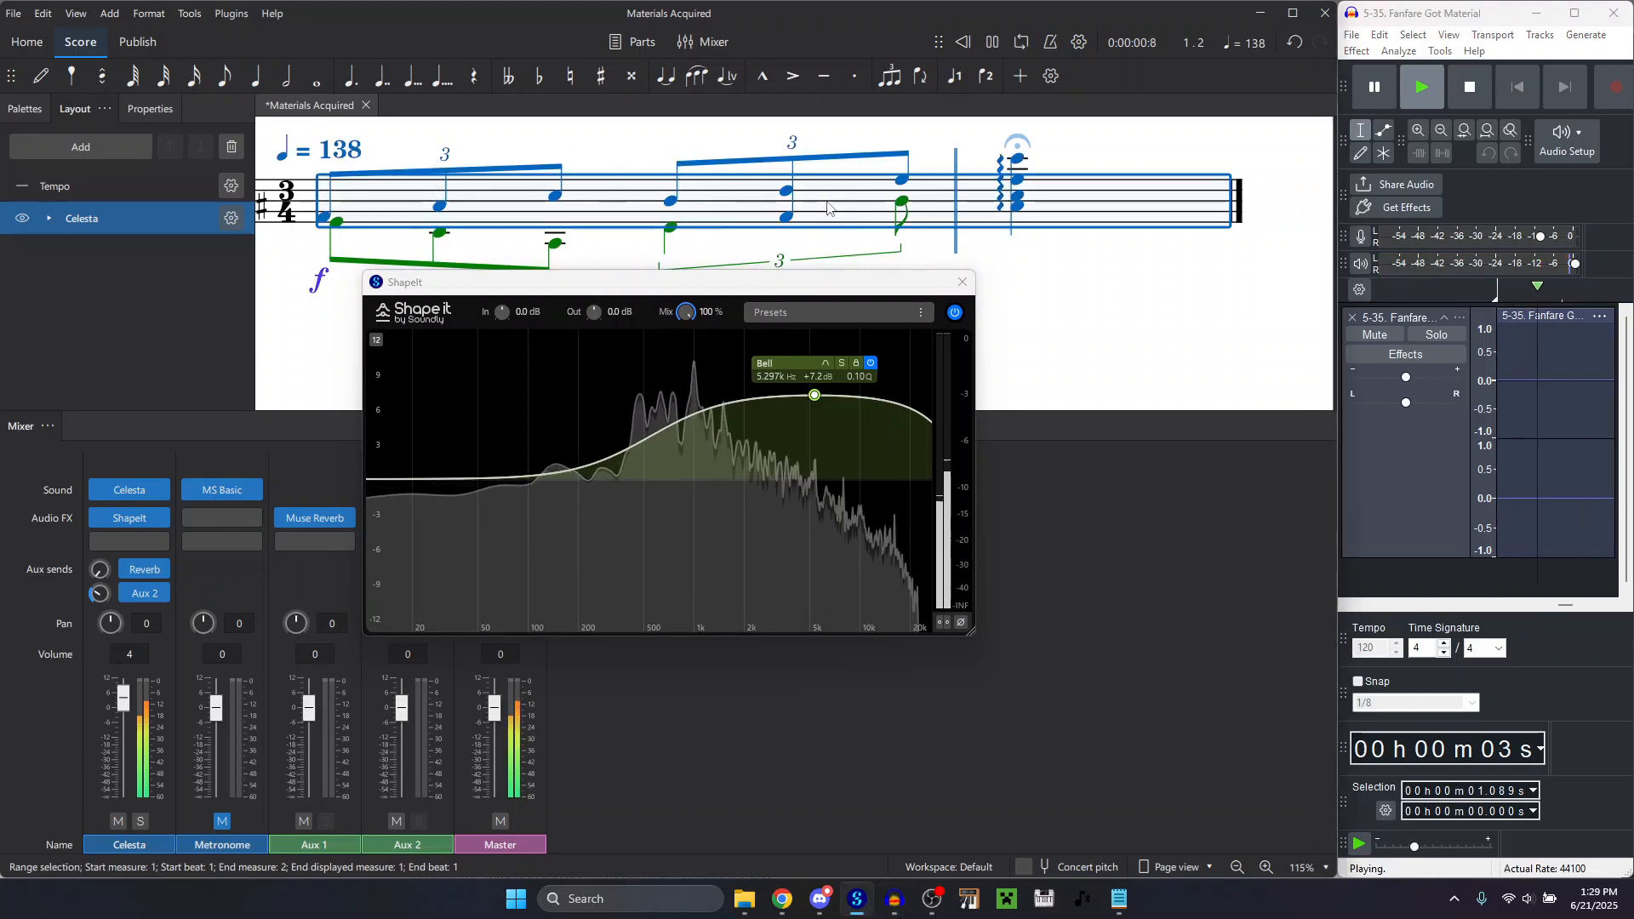
Close the ShapeIt effect window and hide the mixer so the full score page shows.
{"action": "scroll", "coordinate": [827, 208], "scroll_direction": "down", "scroll_amount": 5}
{"action": "left_click", "coordinate": [963, 282]}
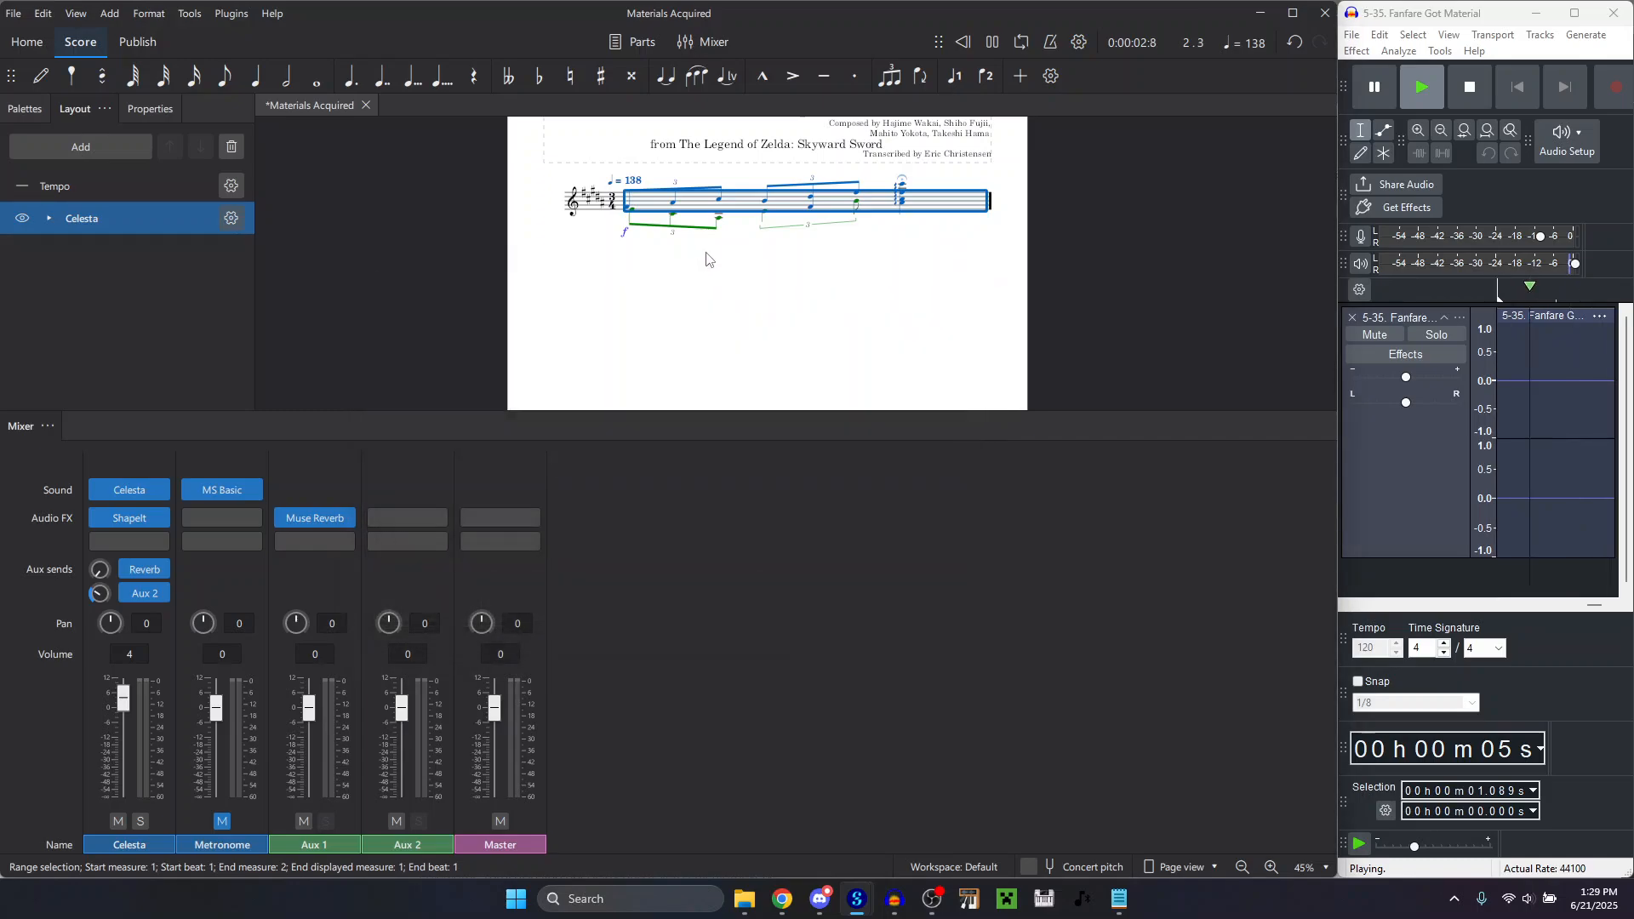
{"action": "scroll", "coordinate": [809, 363], "scroll_direction": "up", "scroll_amount": 1}
{"action": "left_click", "coordinate": [806, 353]}
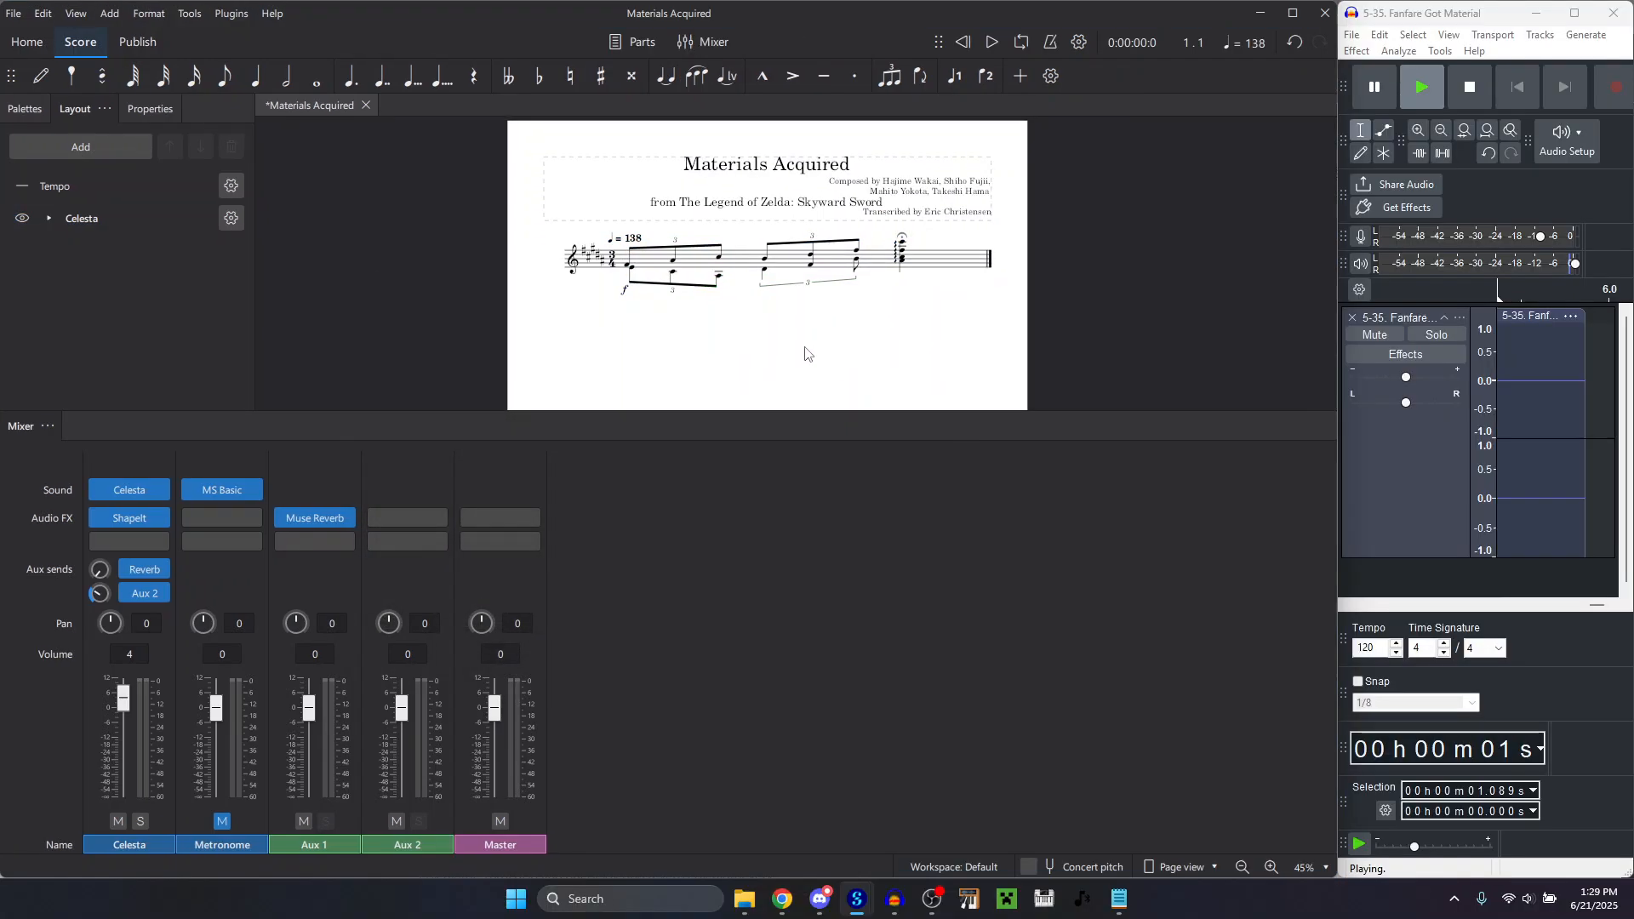
{"action": "key", "text": "F10"}
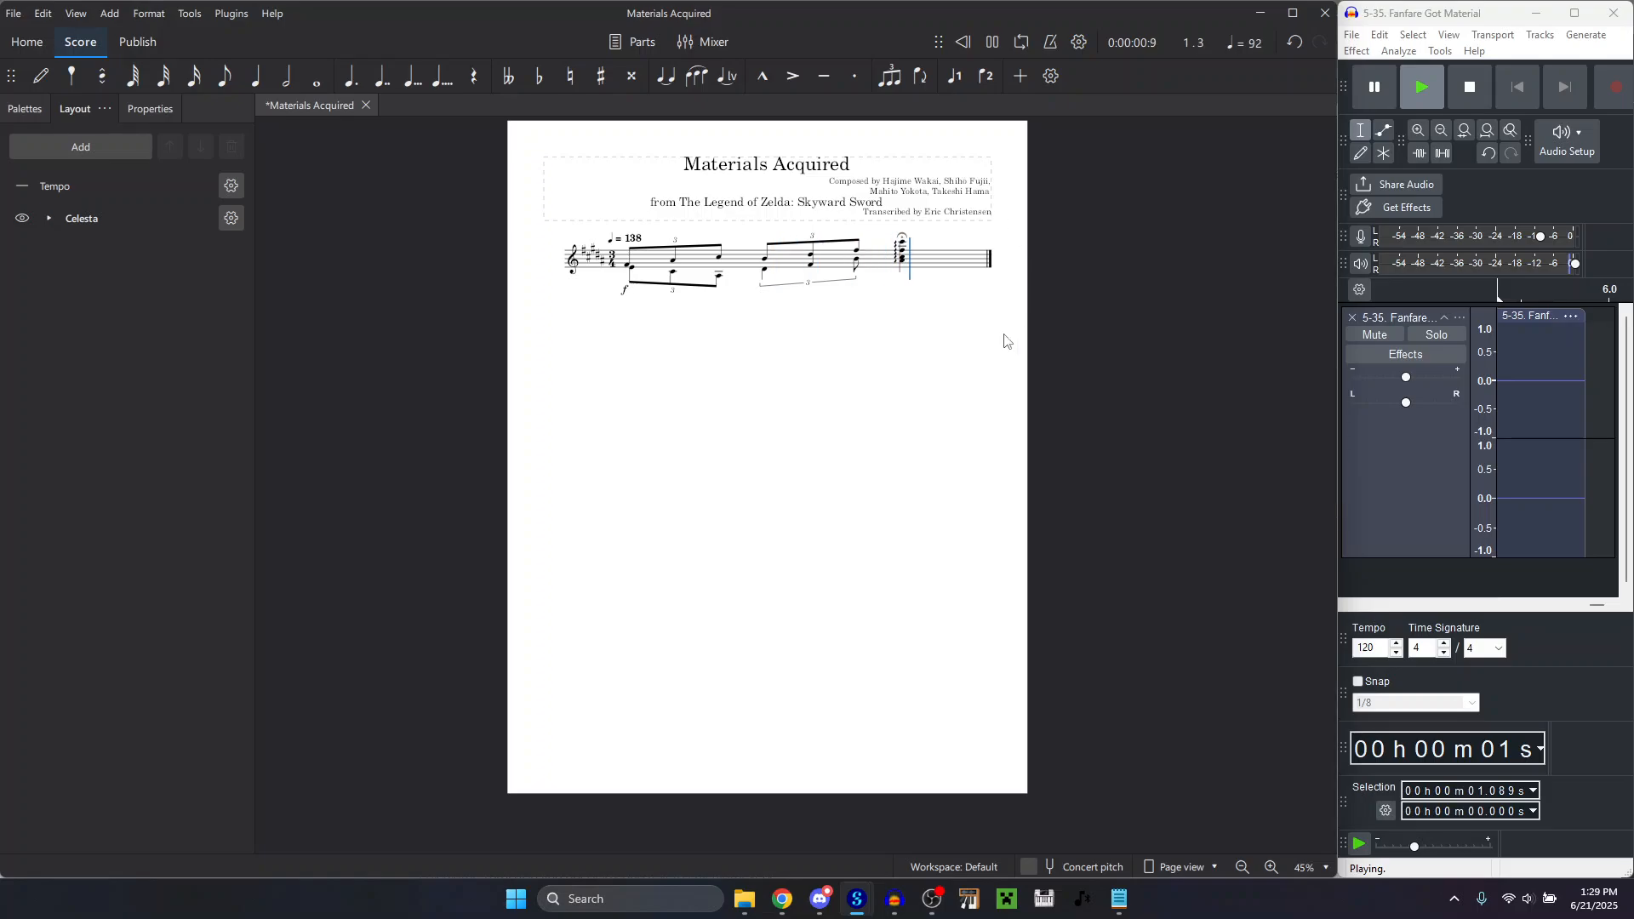
Save the score as 1-38. Materials Acquired.mscz in the Skyward Sword folder under Recreational > Zelda Music.
{"action": "key", "text": "ctrl+s"}
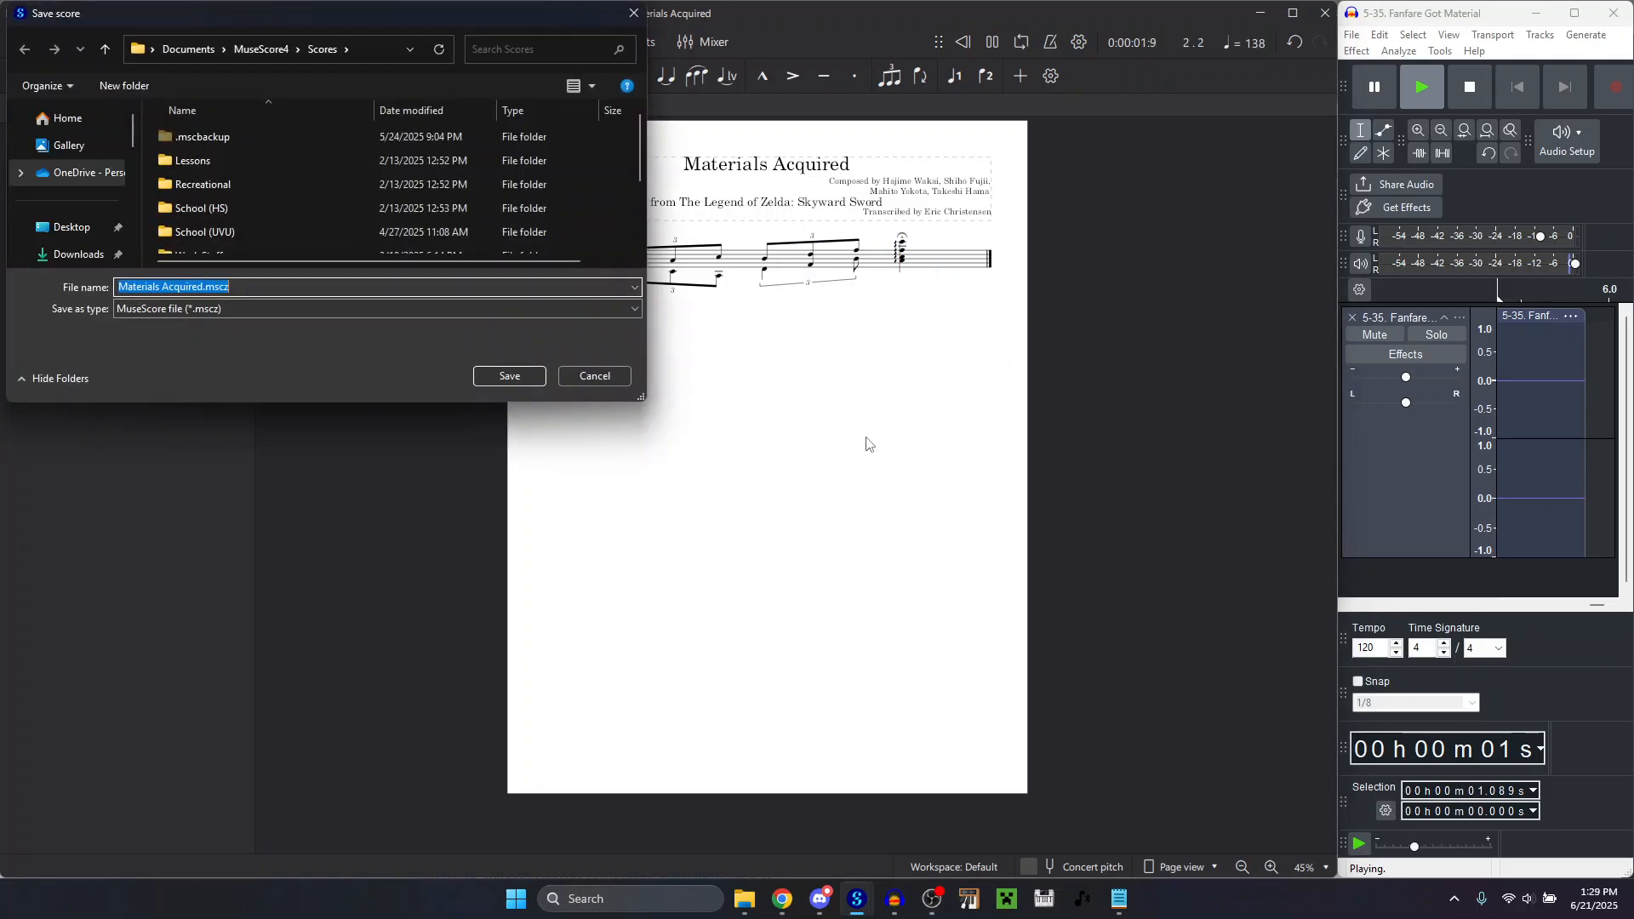
{"action": "double_click", "coordinate": [263, 180]}
{"action": "scroll", "coordinate": [262, 179], "scroll_direction": "down", "scroll_amount": 5}
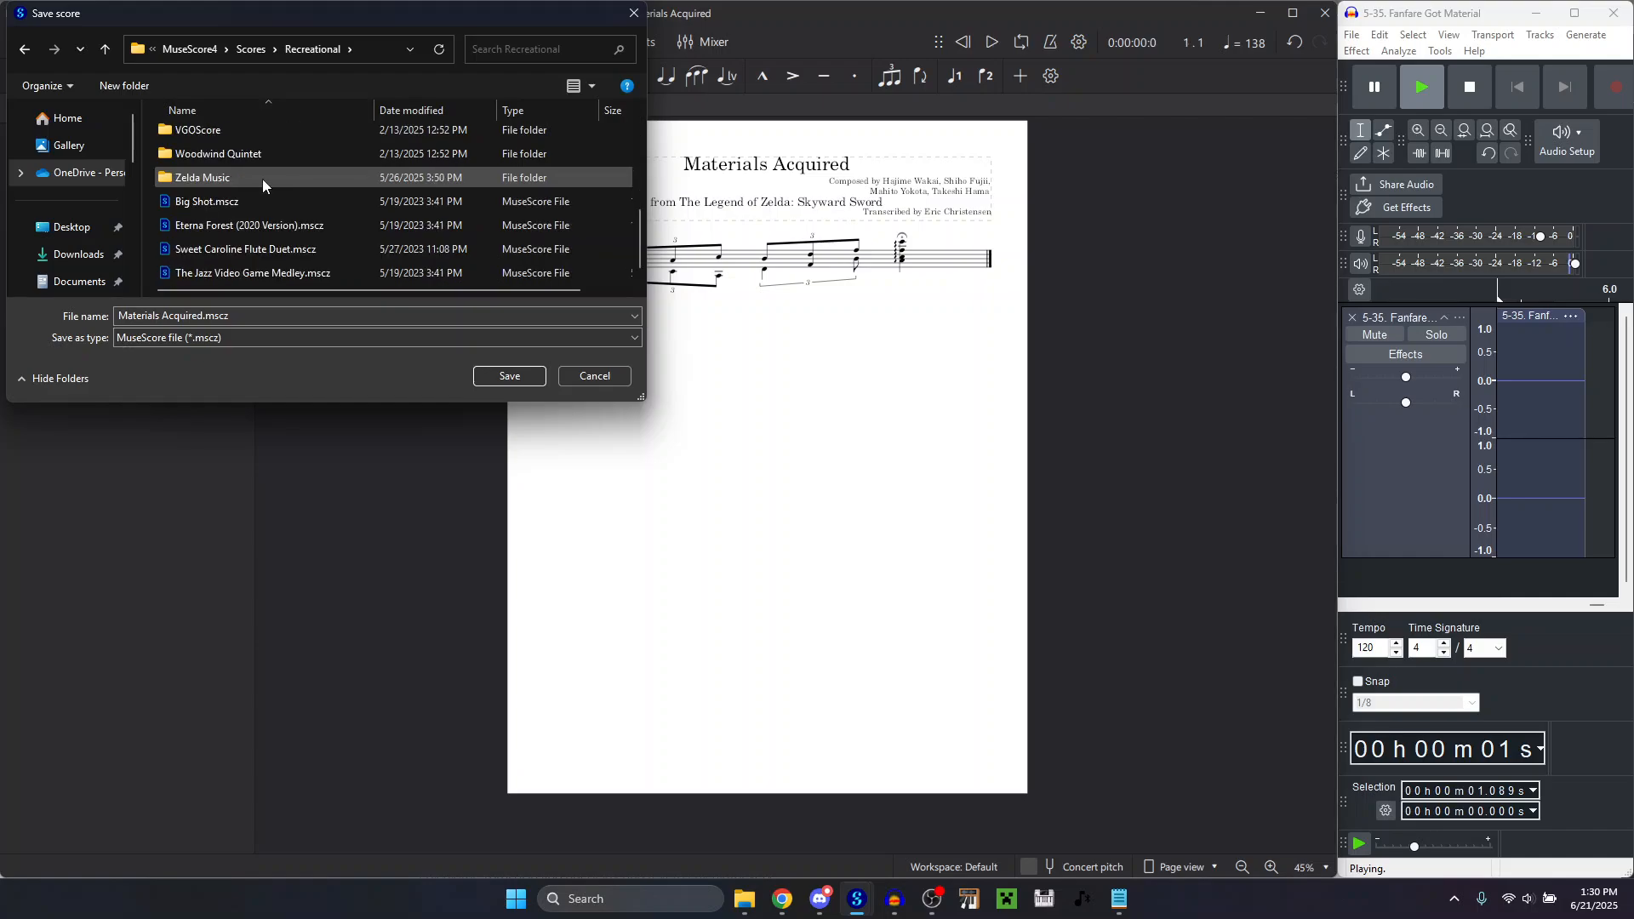
{"action": "double_click", "coordinate": [262, 179]}
{"action": "scroll", "coordinate": [262, 178], "scroll_direction": "down", "scroll_amount": 3}
{"action": "scroll", "coordinate": [262, 178], "scroll_direction": "up", "scroll_amount": 1}
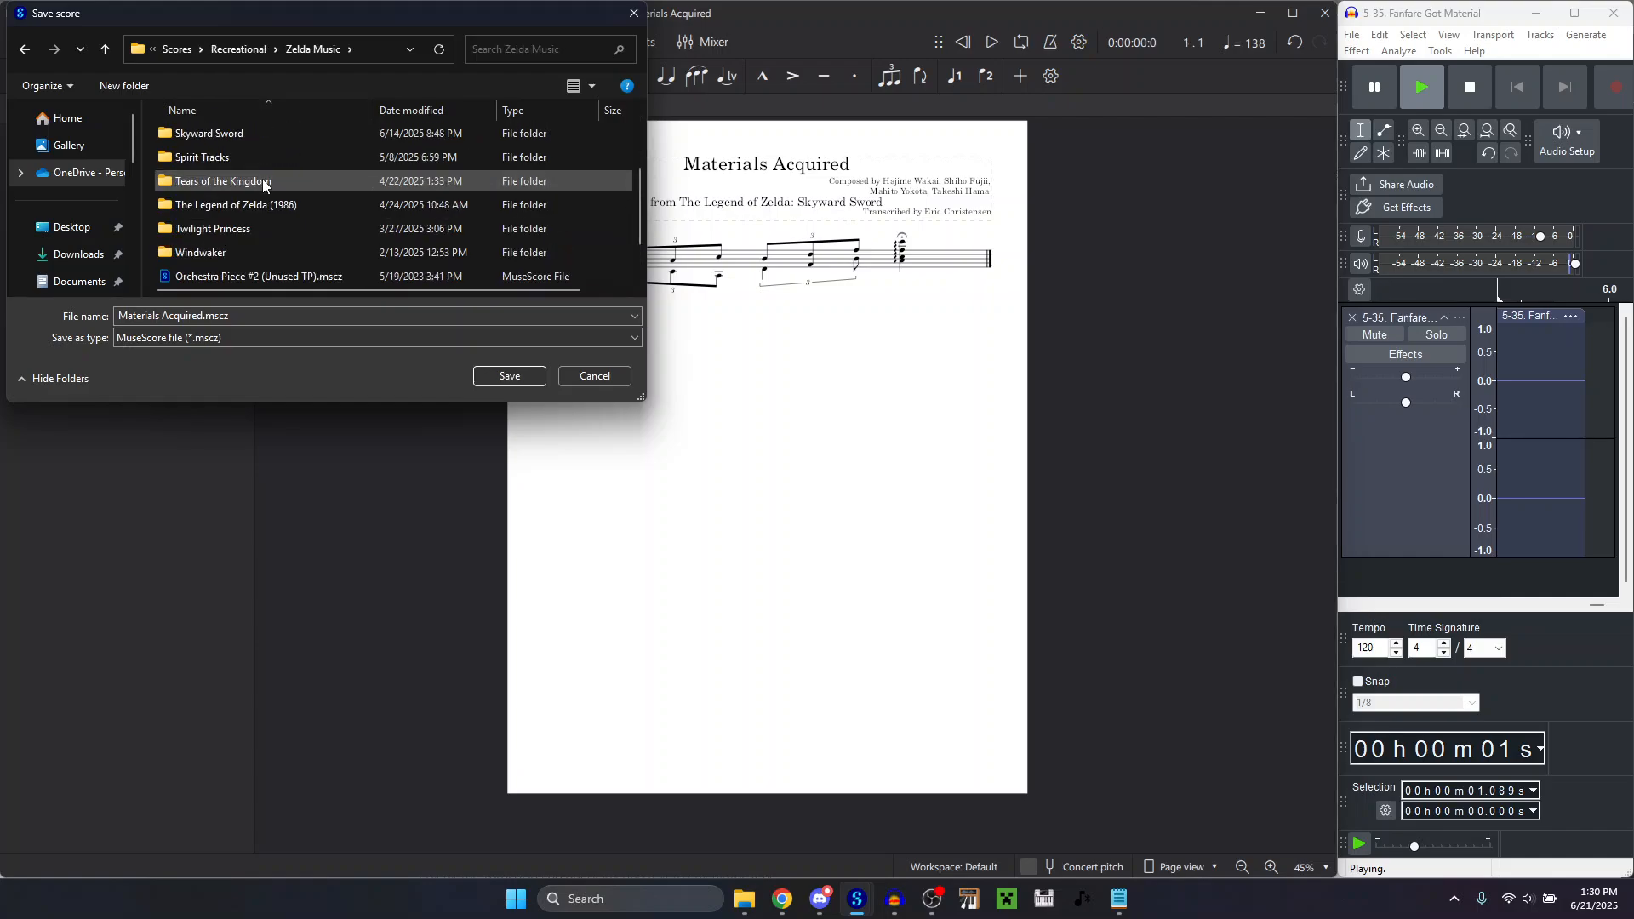
{"action": "left_click", "coordinate": [238, 138]}
{"action": "double_click", "coordinate": [238, 140]}
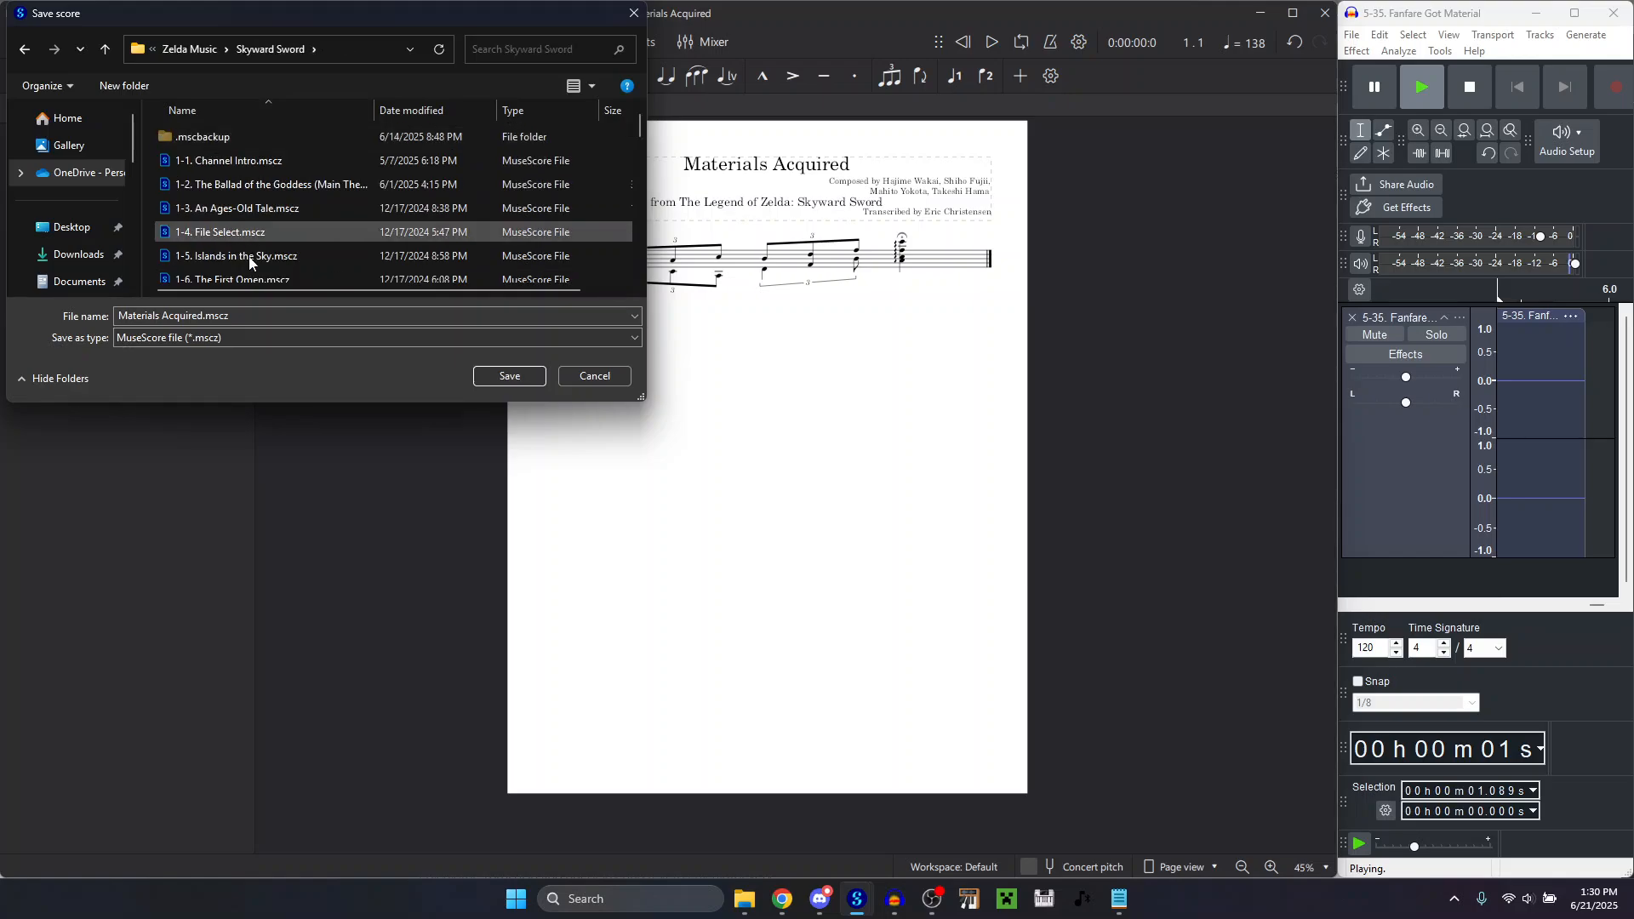
{"action": "scroll", "coordinate": [268, 273], "scroll_direction": "down", "scroll_amount": 10}
{"action": "scroll", "coordinate": [267, 274], "scroll_direction": "up", "scroll_amount": 1}
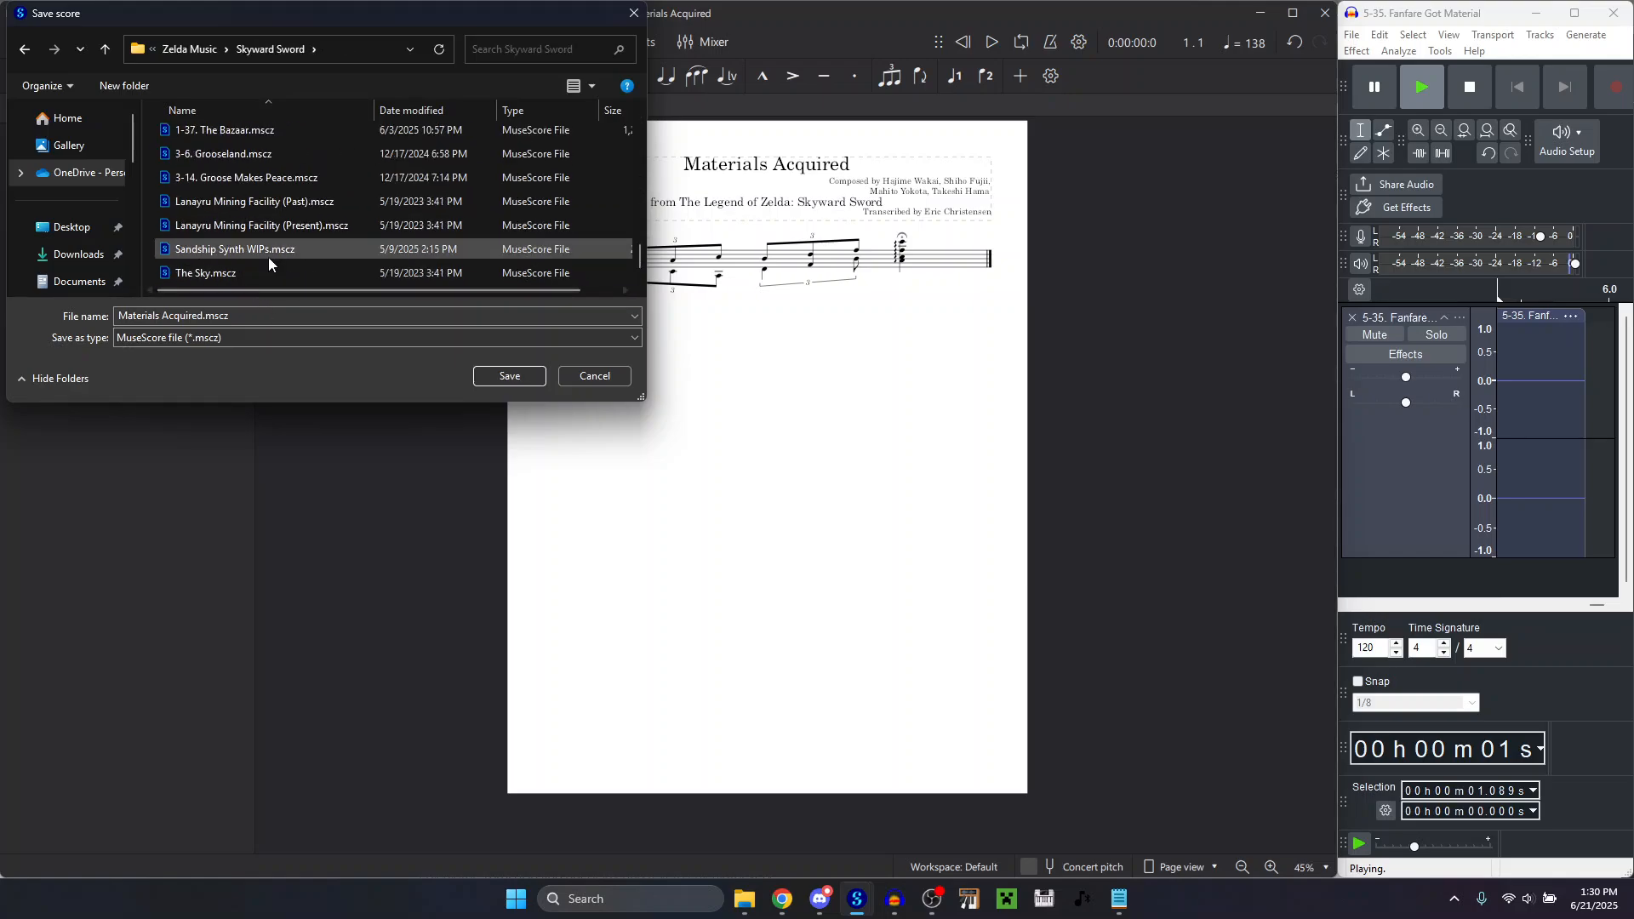
{"action": "left_click", "coordinate": [260, 319]}
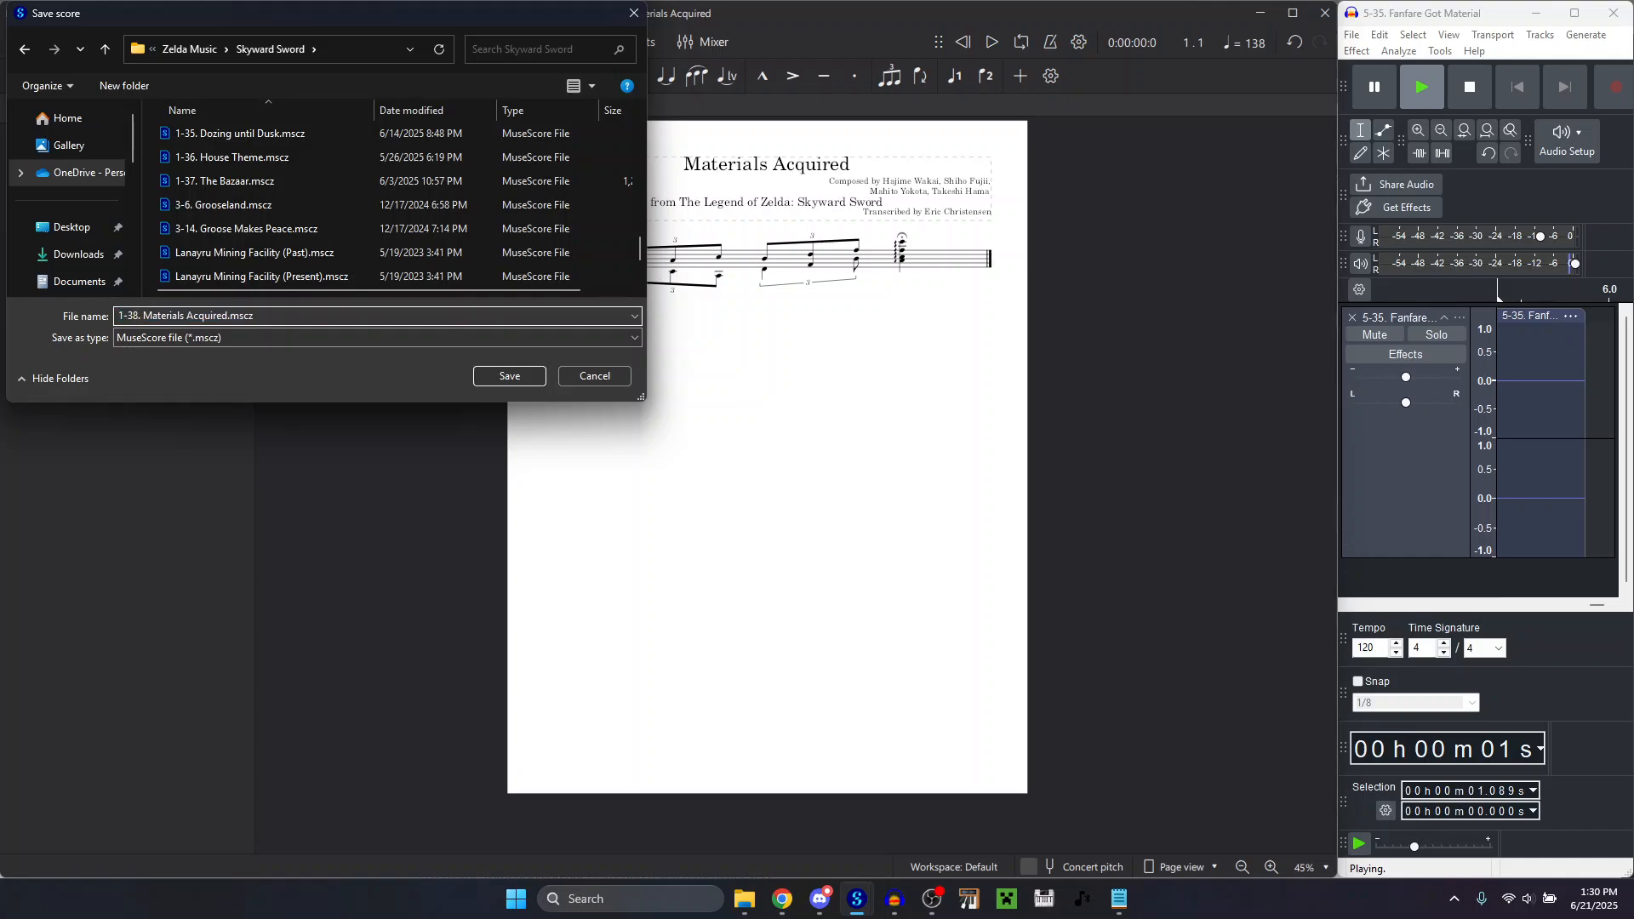
{"action": "left_click", "coordinate": [509, 376]}
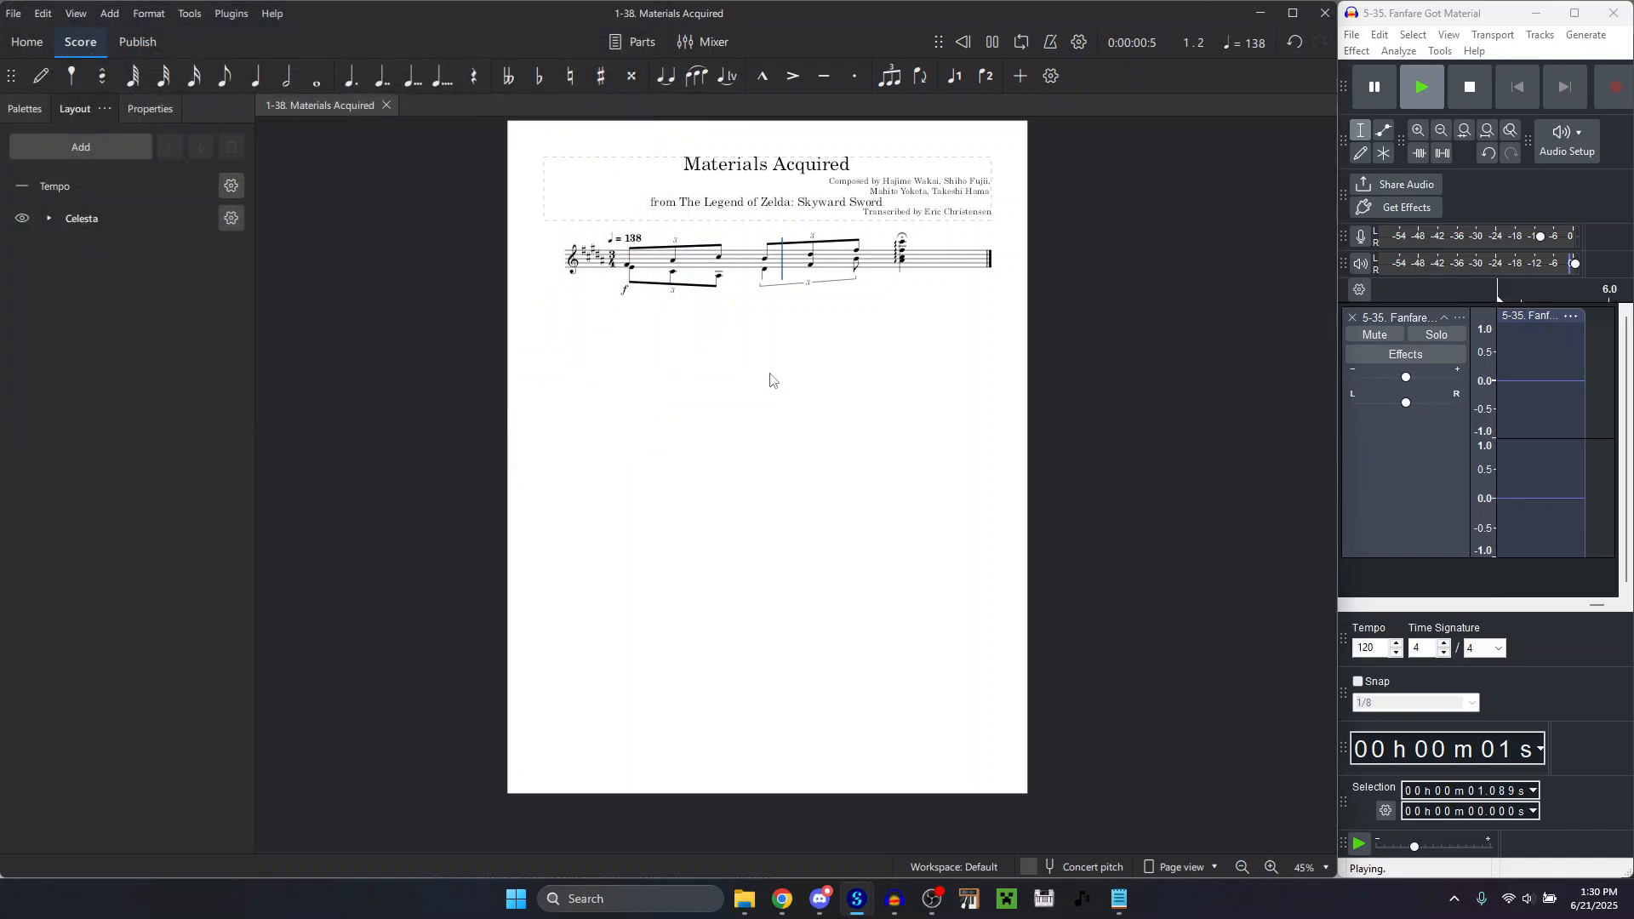
Switch to Audacity, replay the original recording from its start, and stop the playback.
{"action": "left_click", "coordinate": [1588, 675]}
{"action": "key", "text": "space"}
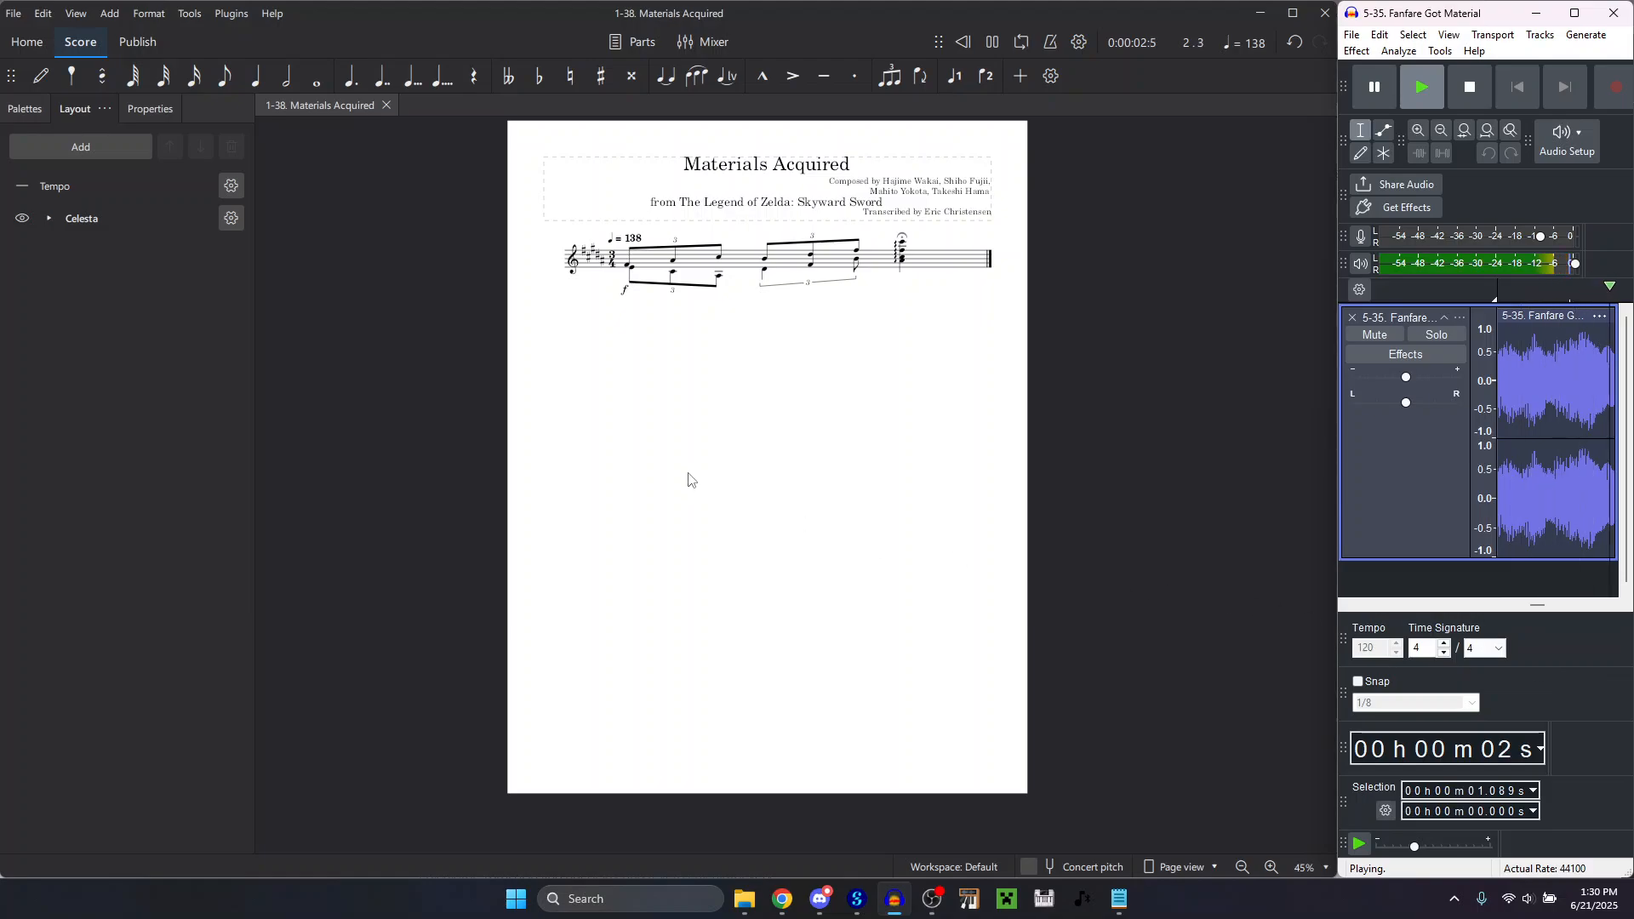
{"action": "key", "text": "space"}
{"action": "key", "text": "Home"}
{"action": "key", "text": "space"}
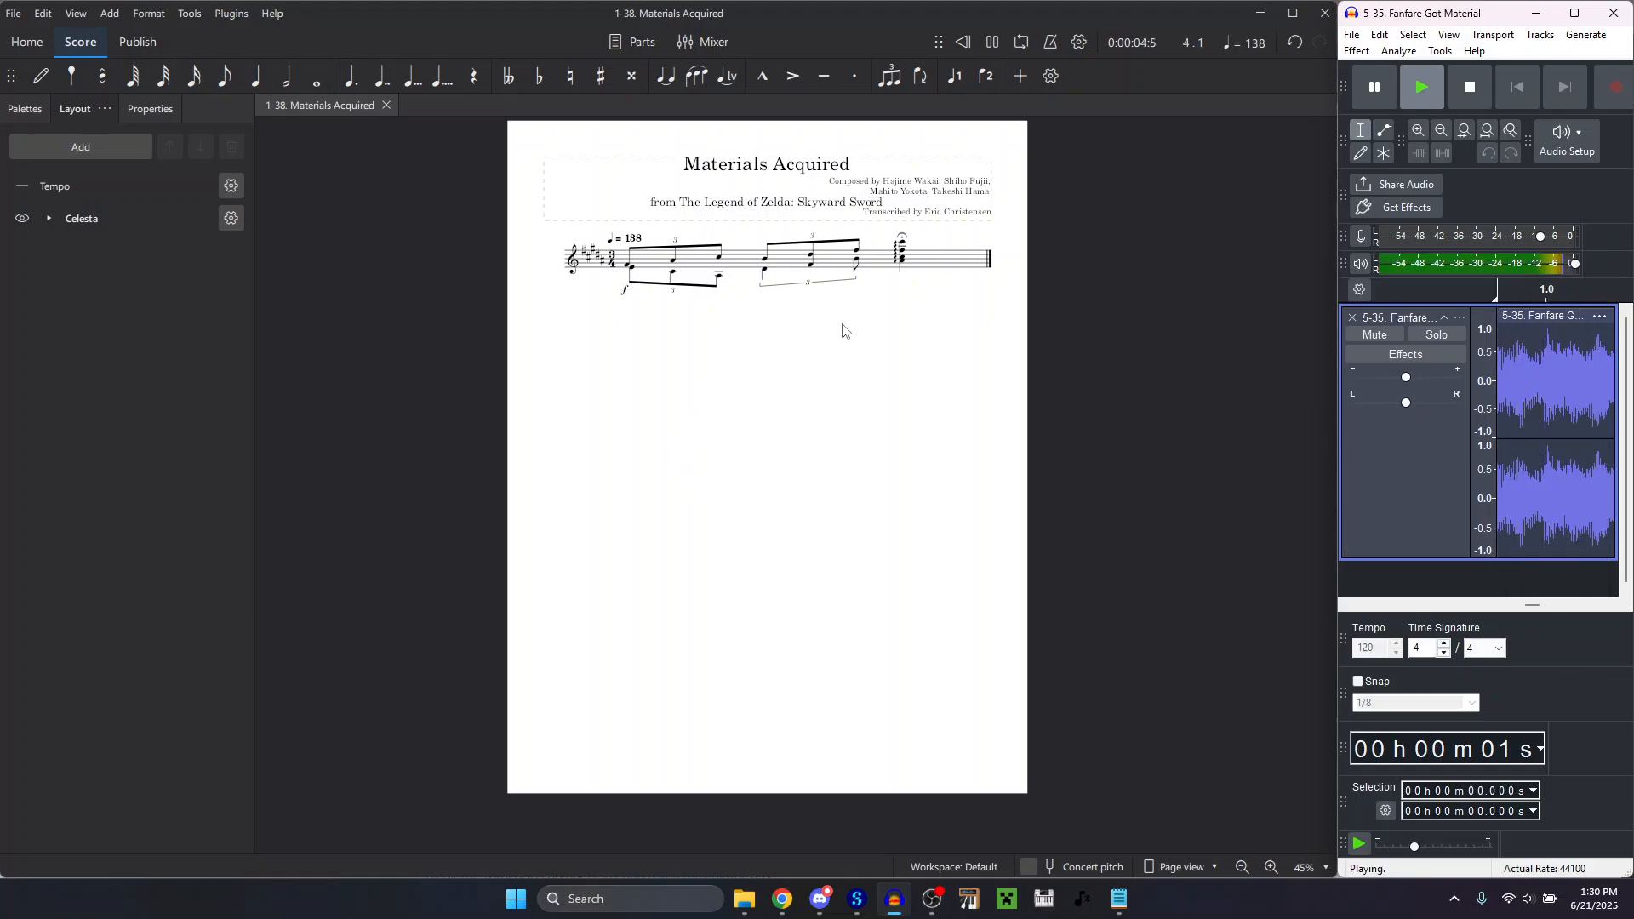
{"action": "key", "text": "space"}
{"action": "left_click", "coordinate": [737, 261]}
{"action": "left_click", "coordinate": [739, 383]}
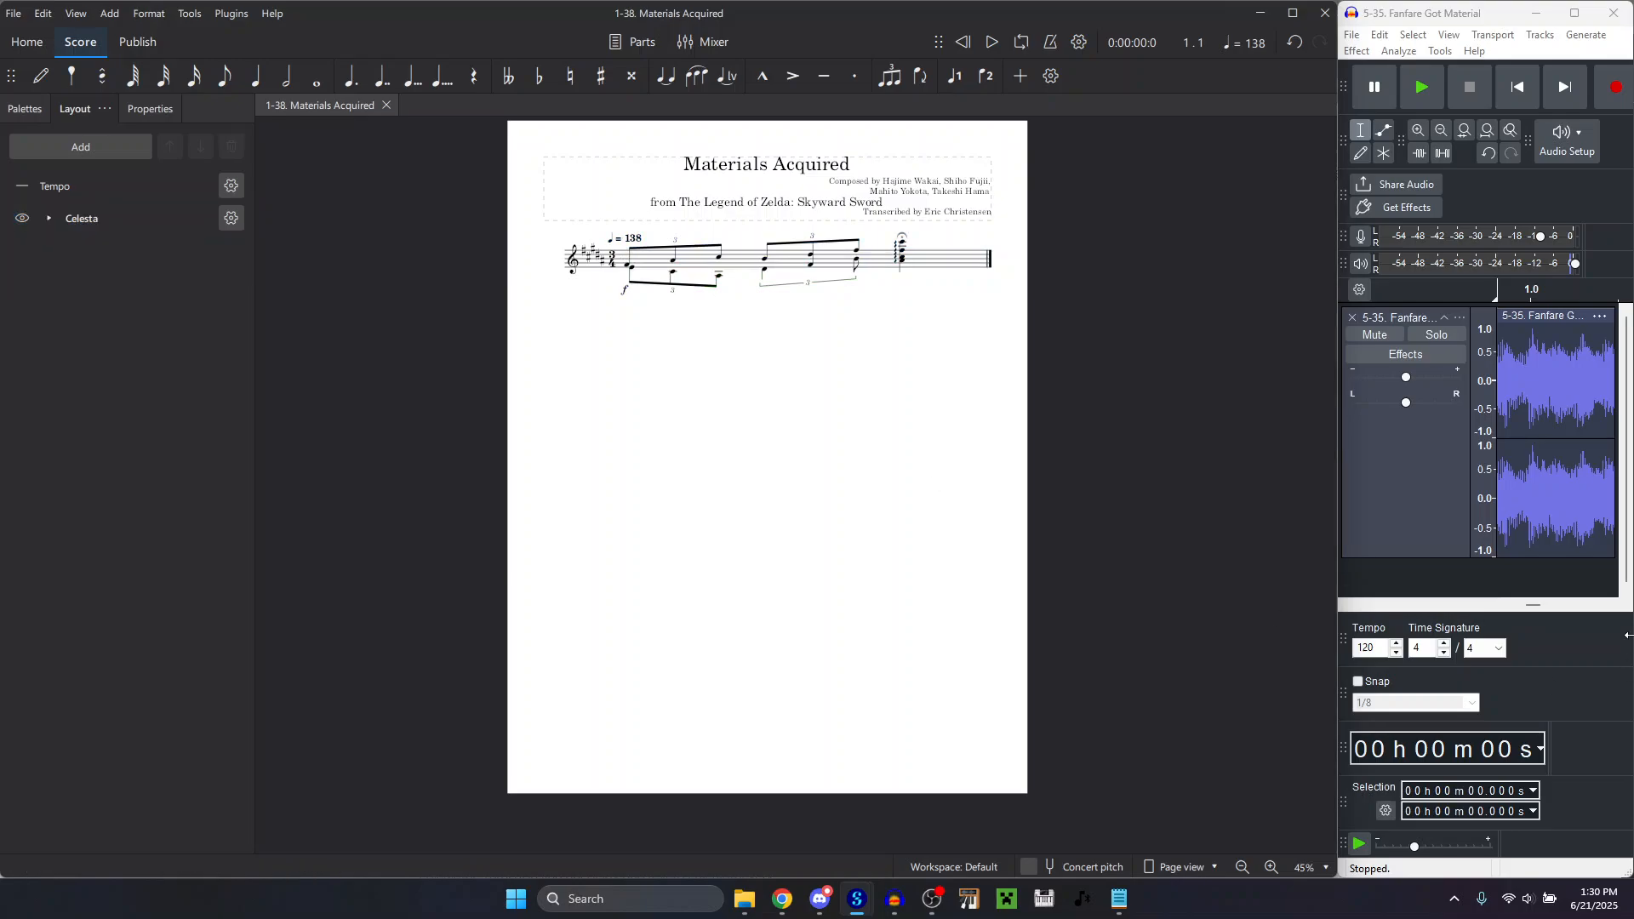
Alternate playback of the recording and the full score to compare how closely they match.
{"action": "left_click", "coordinate": [1576, 650]}
{"action": "key", "text": "space"}
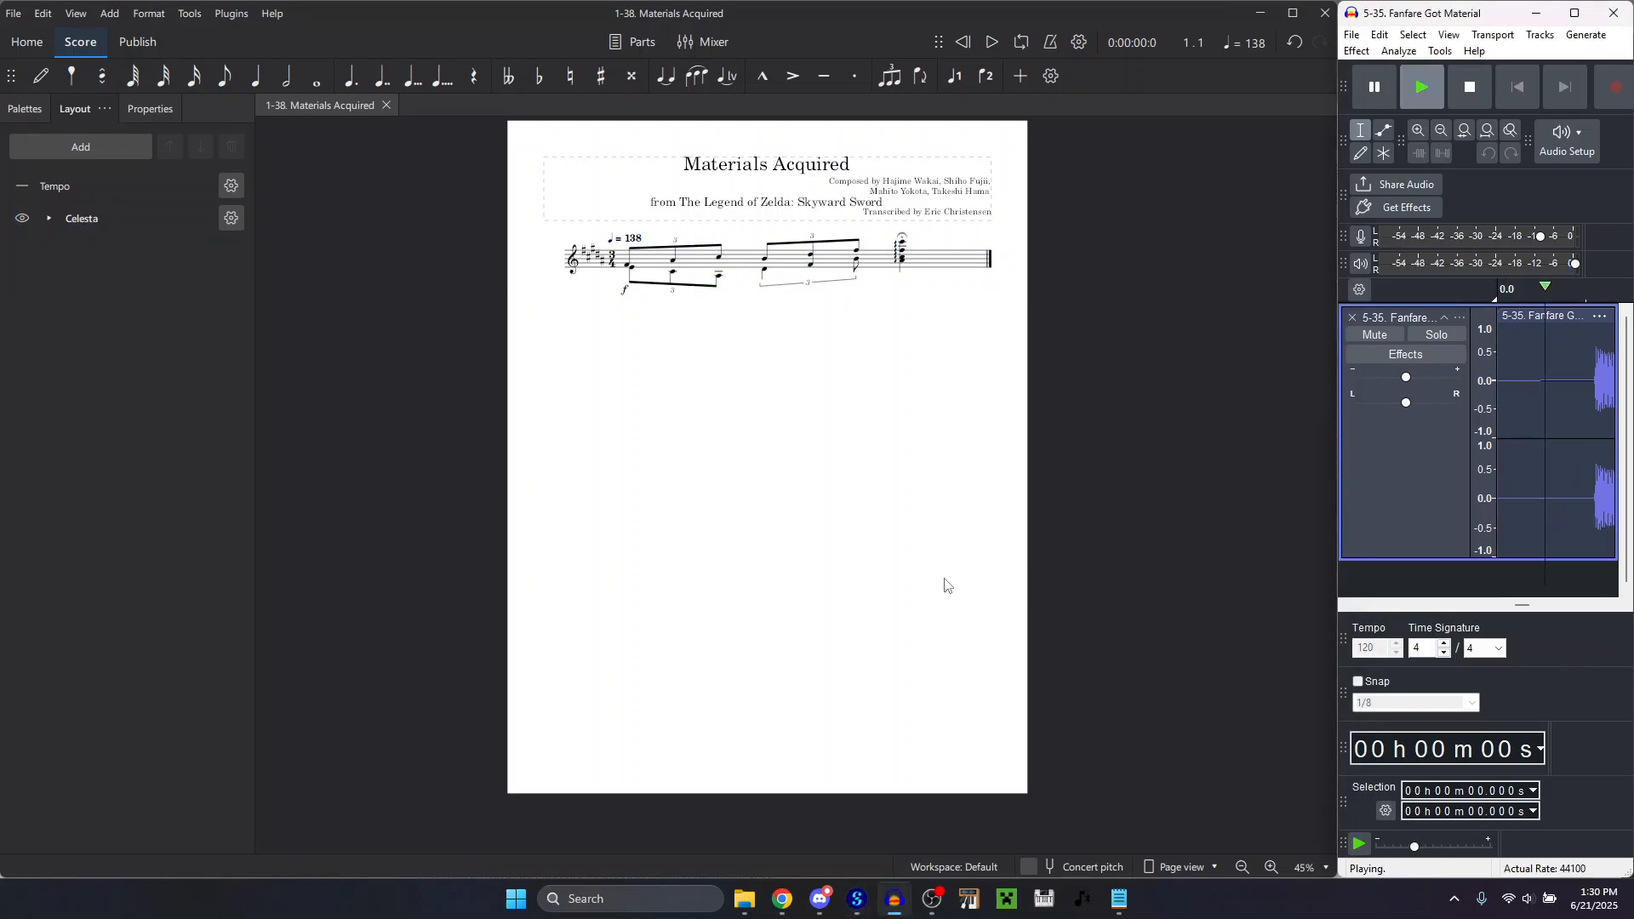
{"action": "key", "text": "space"}
{"action": "key", "text": "space"}
{"action": "left_click", "coordinate": [944, 586]}
{"action": "key", "text": "space"}
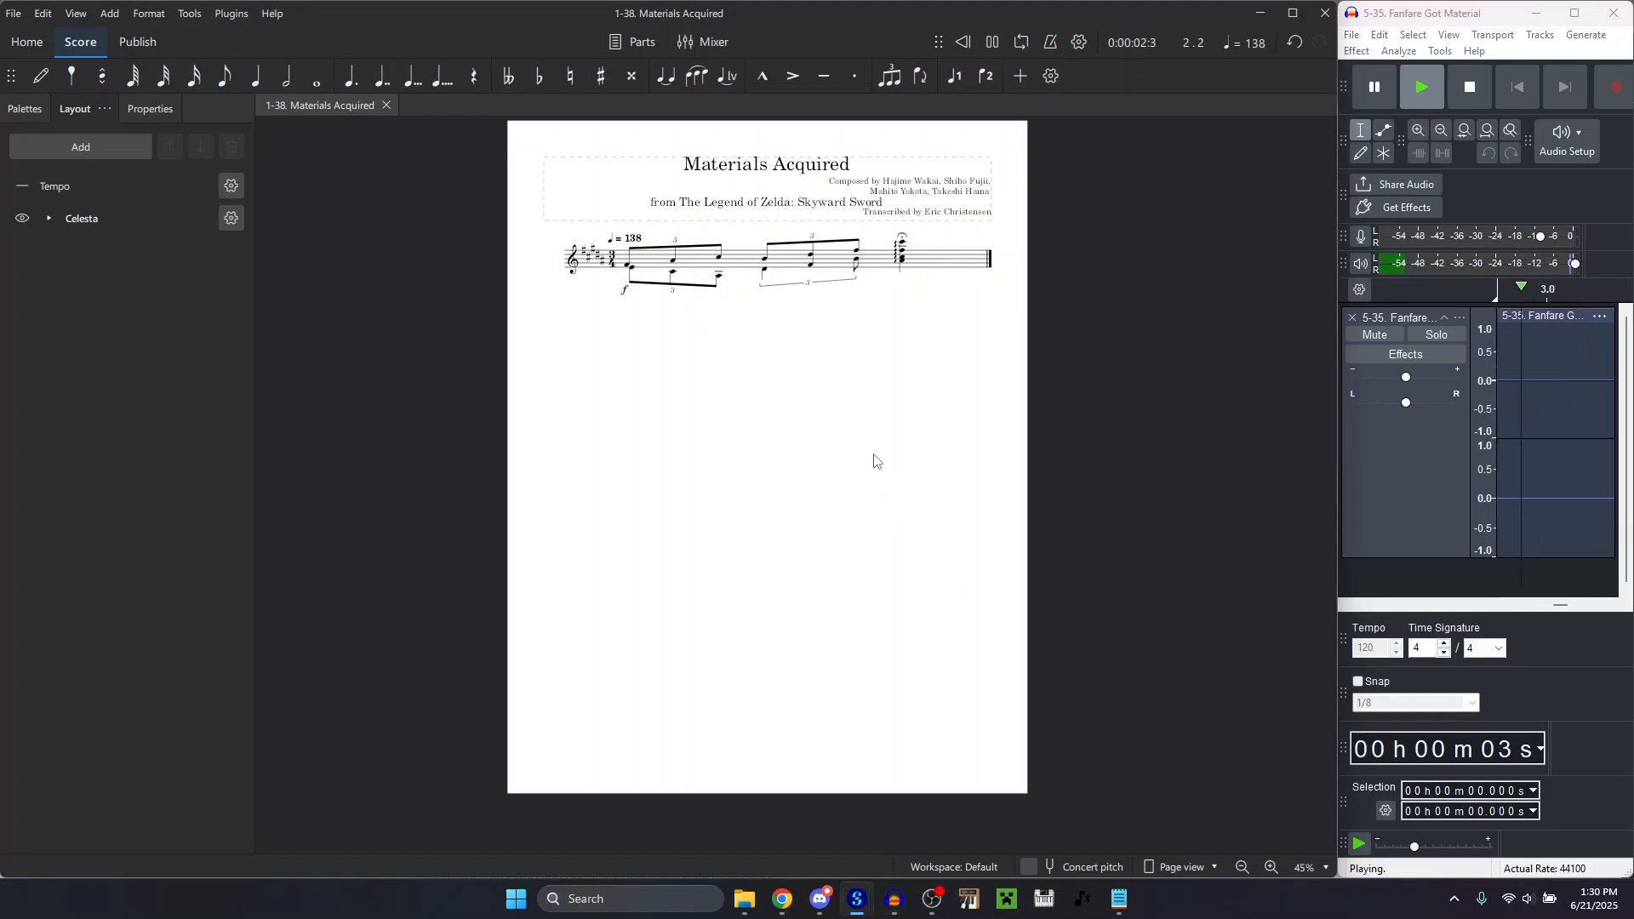
{"action": "left_click", "coordinate": [1574, 643]}
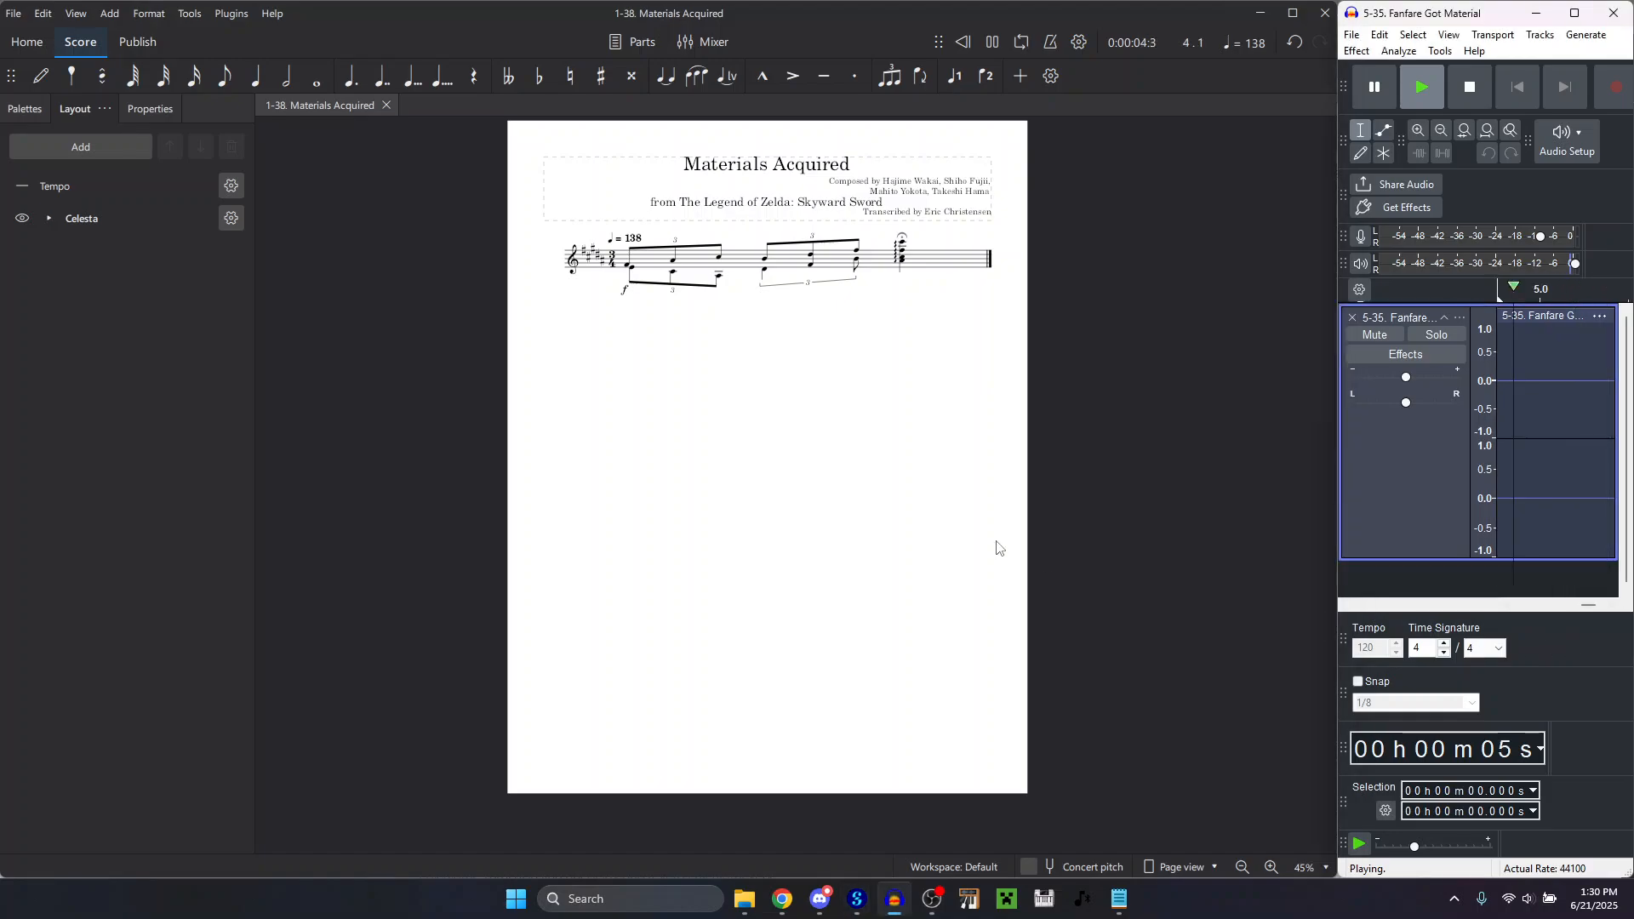
{"action": "key", "text": "space"}
{"action": "key", "text": "space"}
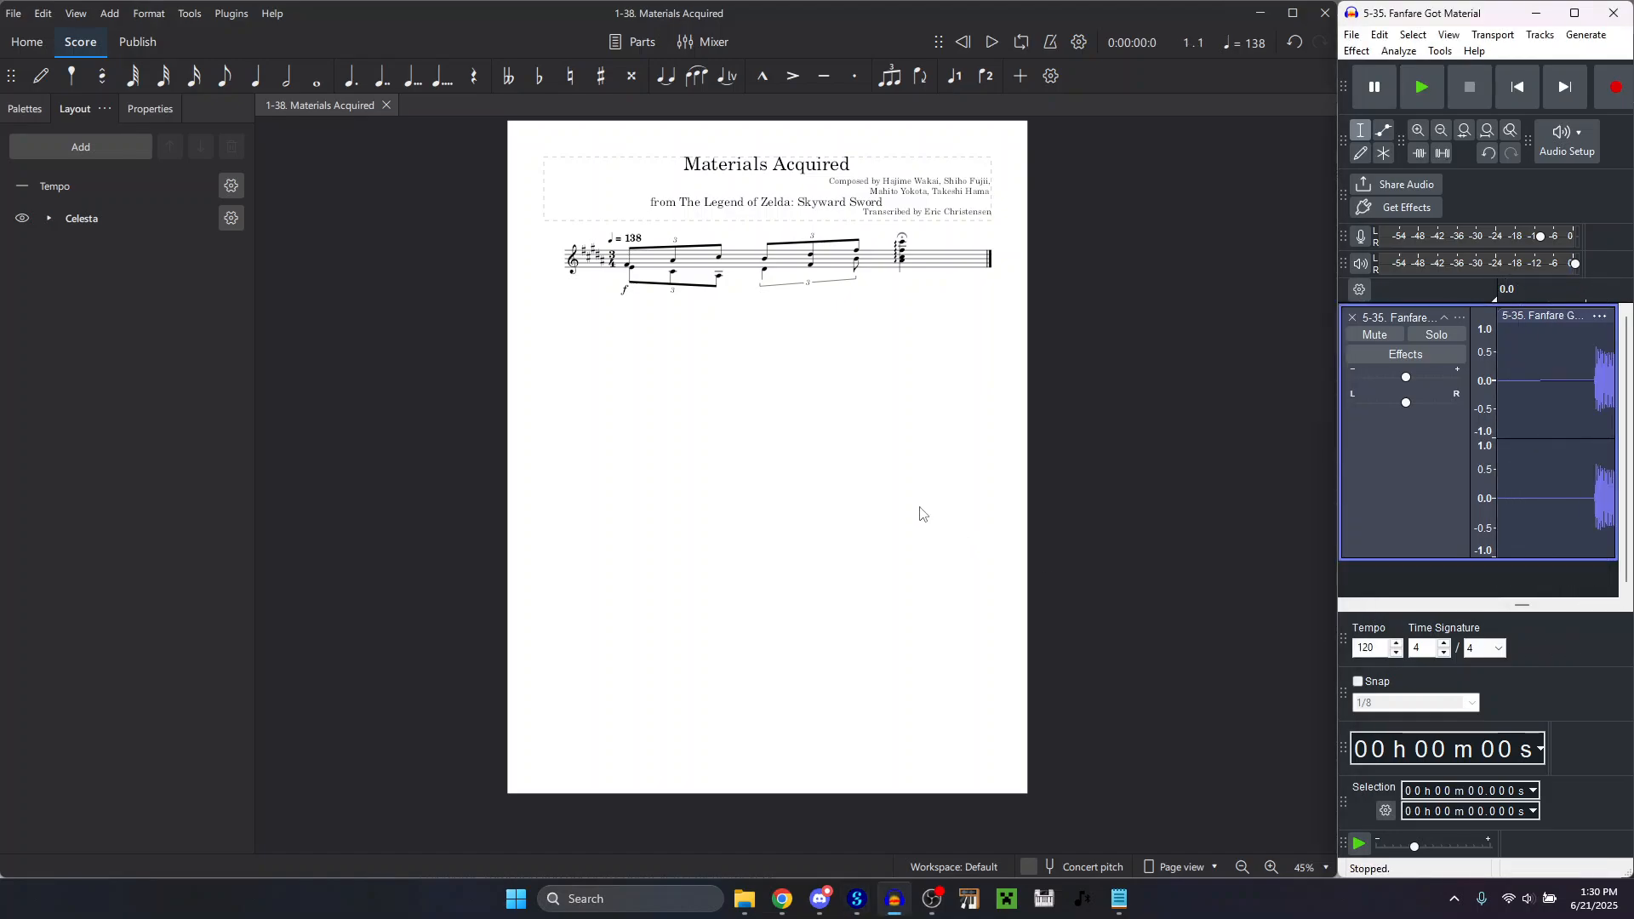
{"action": "left_click", "coordinate": [922, 513]}
{"action": "key", "text": "space"}
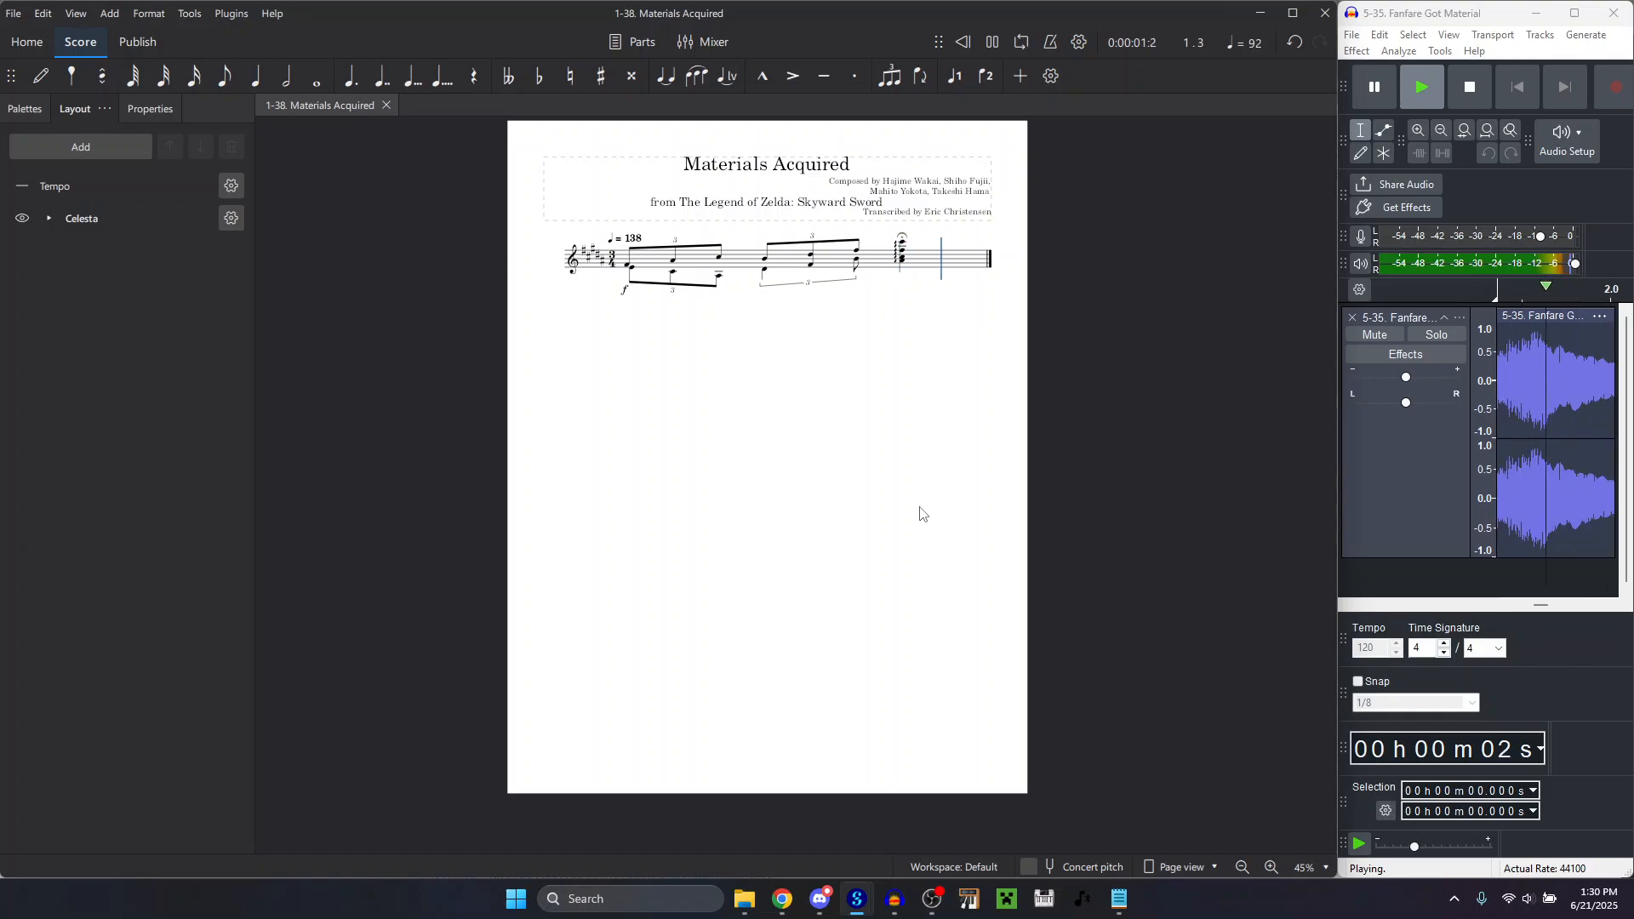
{"action": "left_click", "coordinate": [1553, 640]}
{"action": "key", "text": "space"}
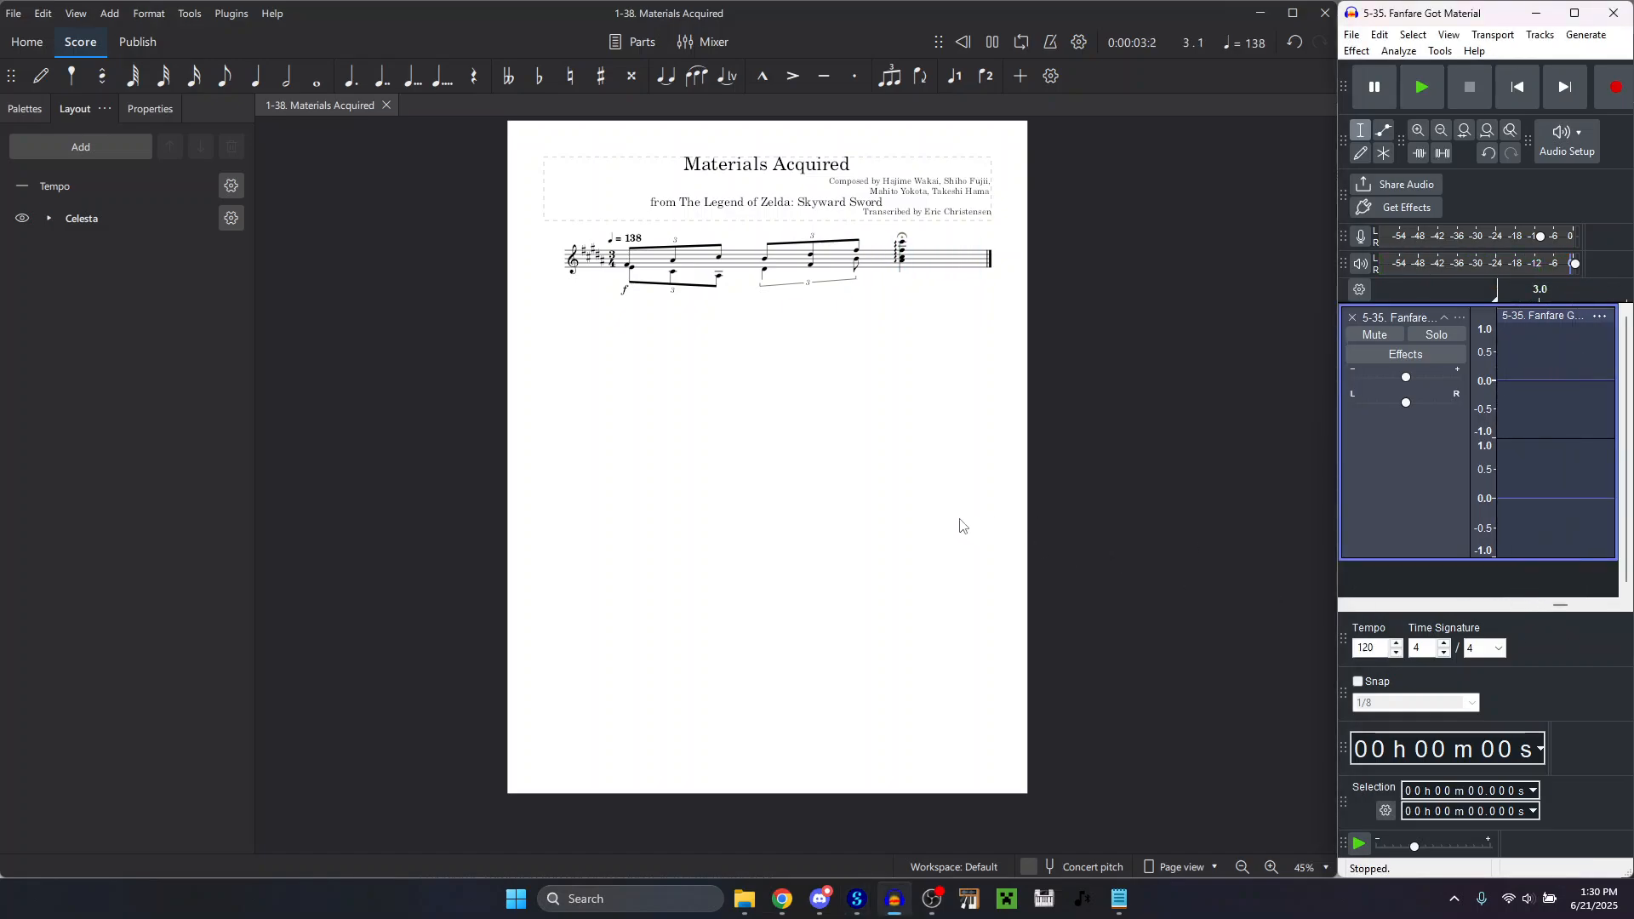
{"action": "key", "text": "space"}
{"action": "left_click", "coordinate": [905, 520]}
{"action": "key", "text": "space"}
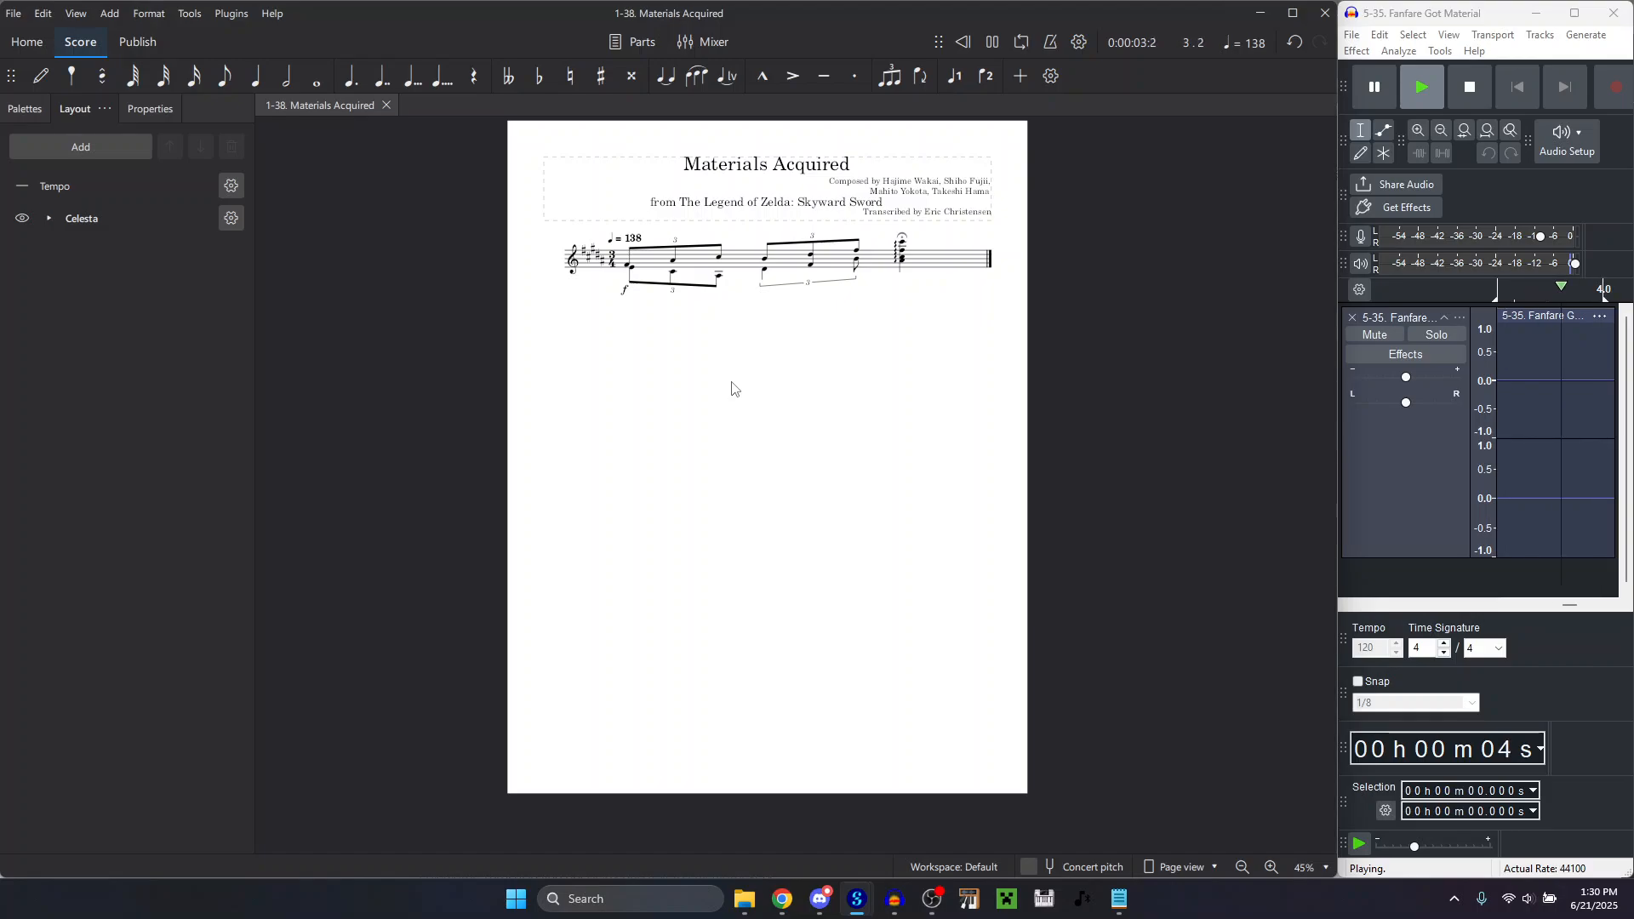
Audition the lower-voice notes of both triplets one by one, from the first E4 to the closing B4.
{"action": "scroll", "coordinate": [749, 259], "scroll_direction": "up", "scroll_amount": 5, "text": "ctrl"}
{"action": "left_click", "coordinate": [762, 274]}
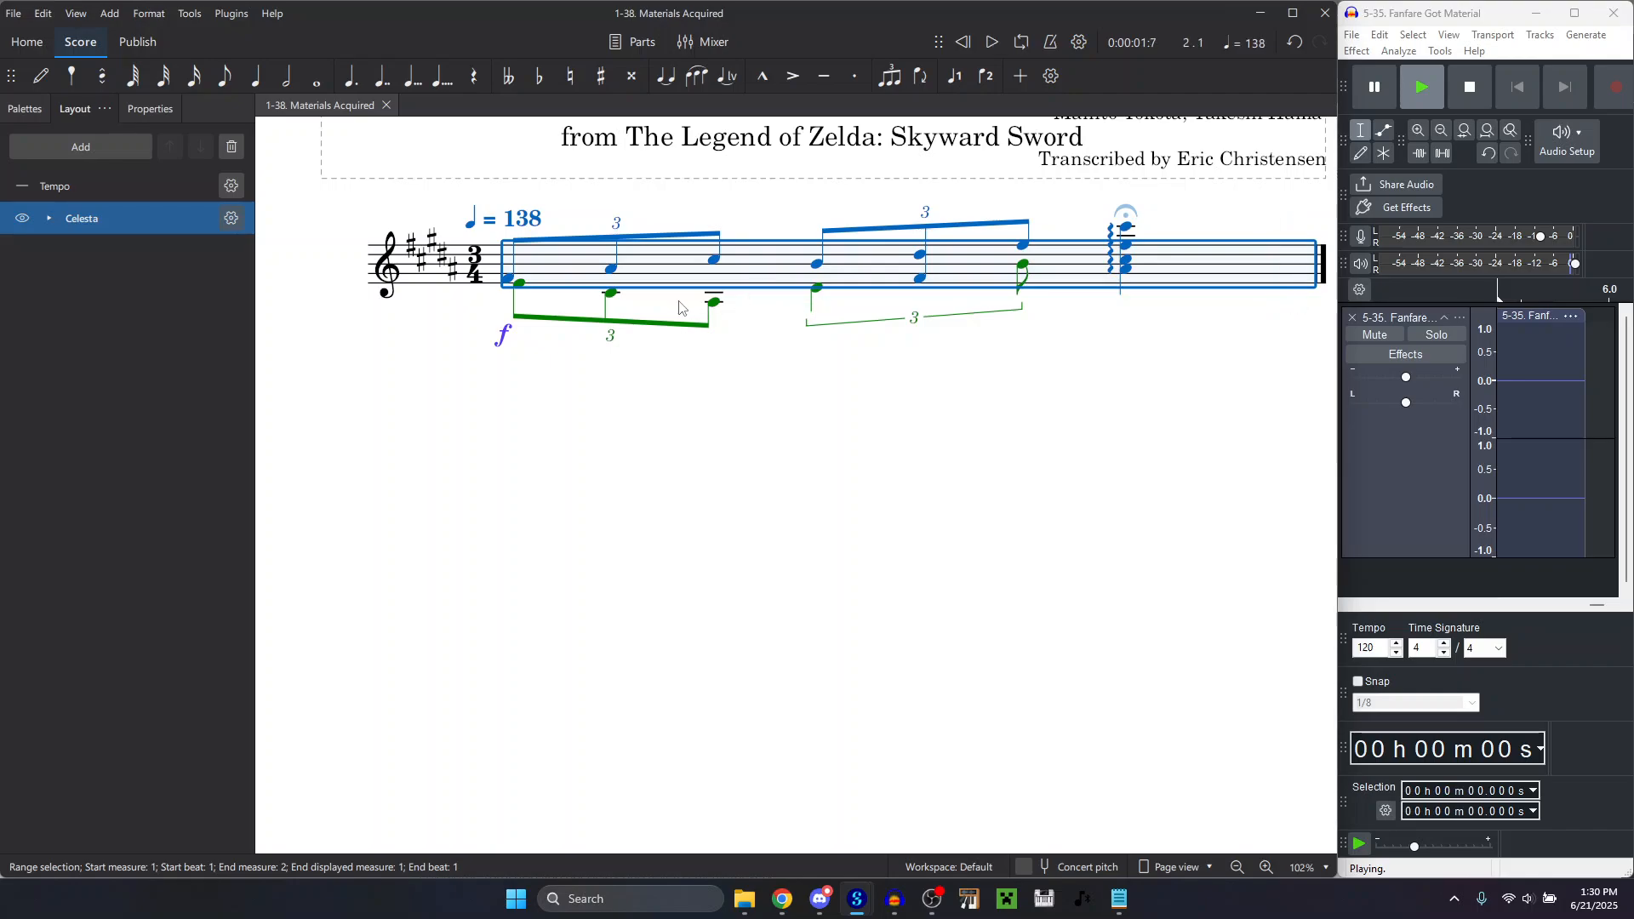
{"action": "left_click", "coordinate": [818, 289]}
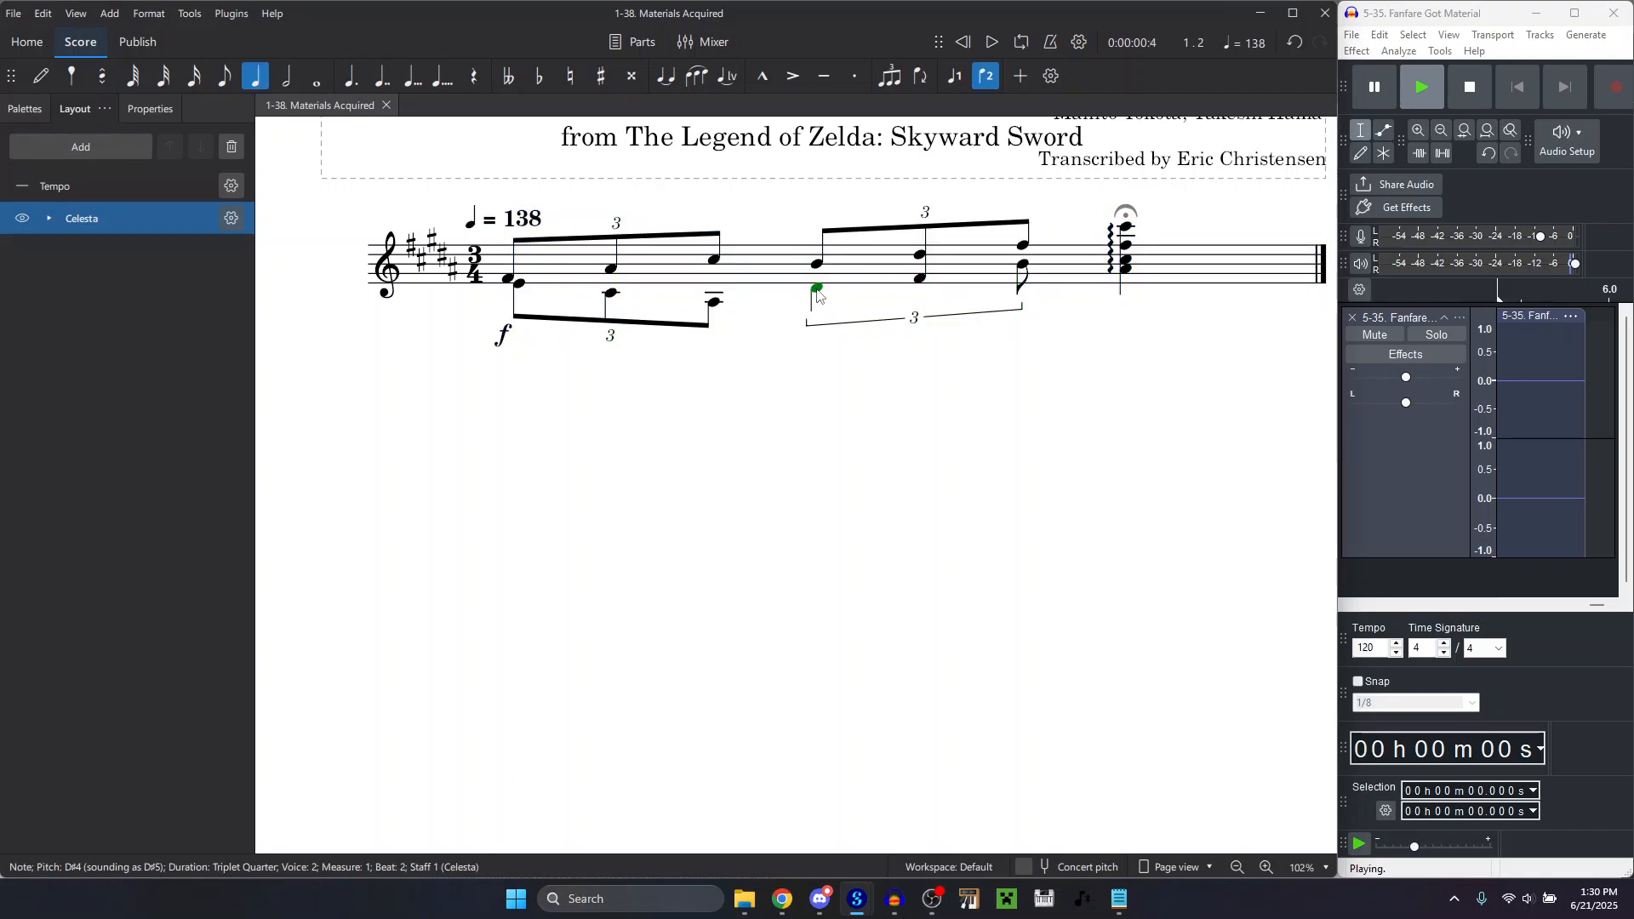
{"action": "left_click", "coordinate": [521, 286]}
{"action": "key", "text": "Right"}
{"action": "key", "text": "Right"}
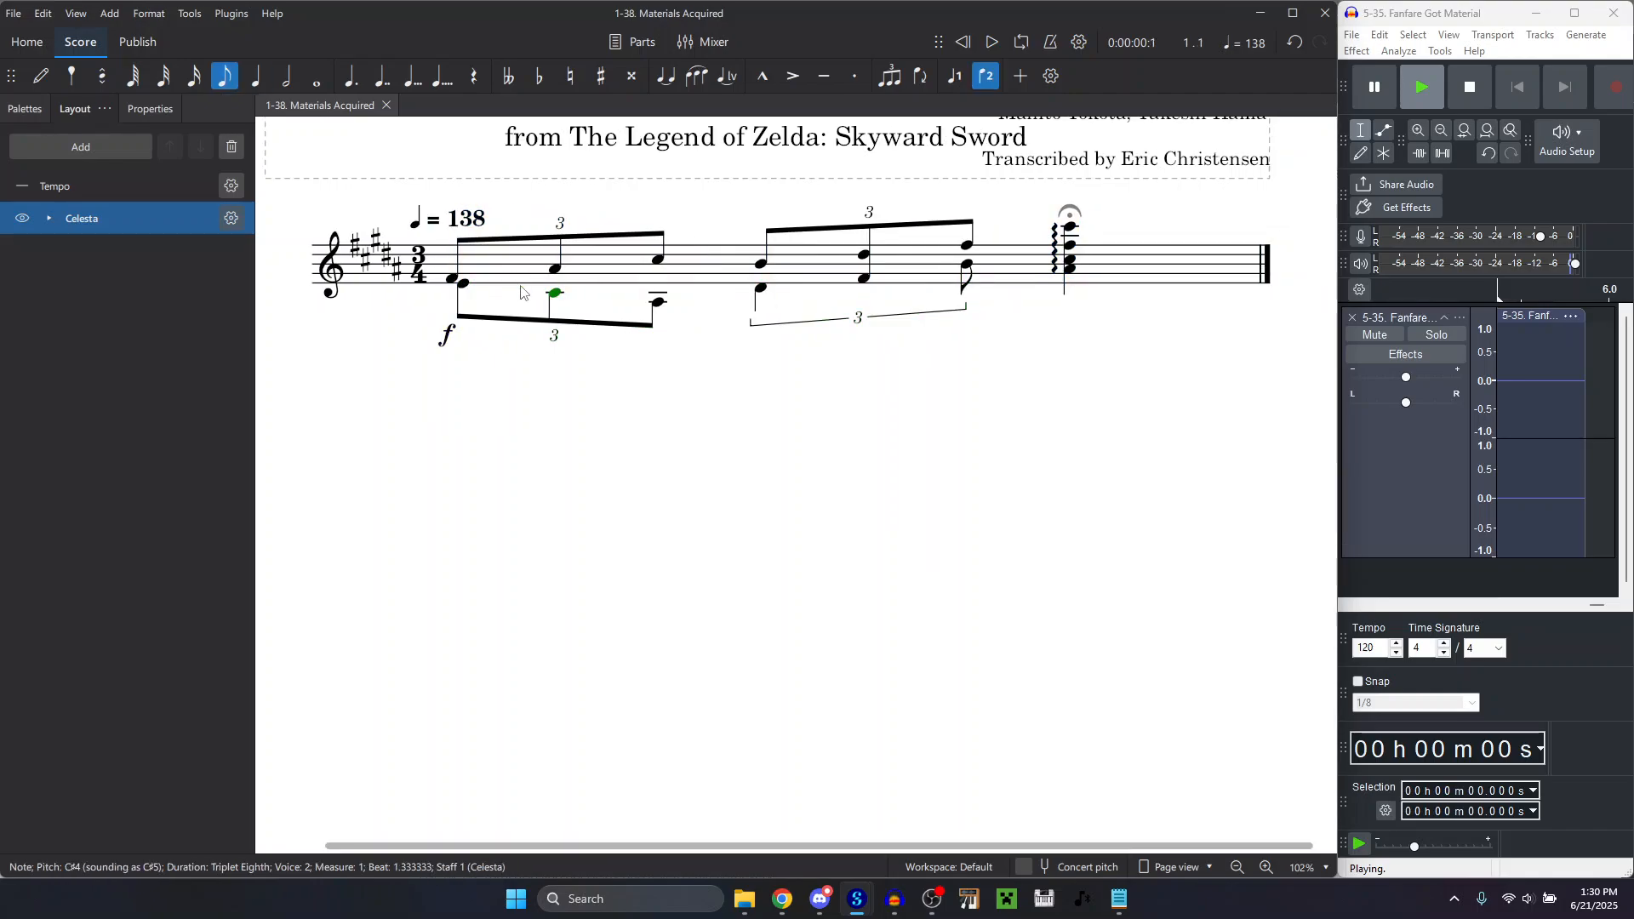
{"action": "key", "text": "Right"}
{"action": "key", "text": "Right"}
{"action": "key", "text": "Right"}
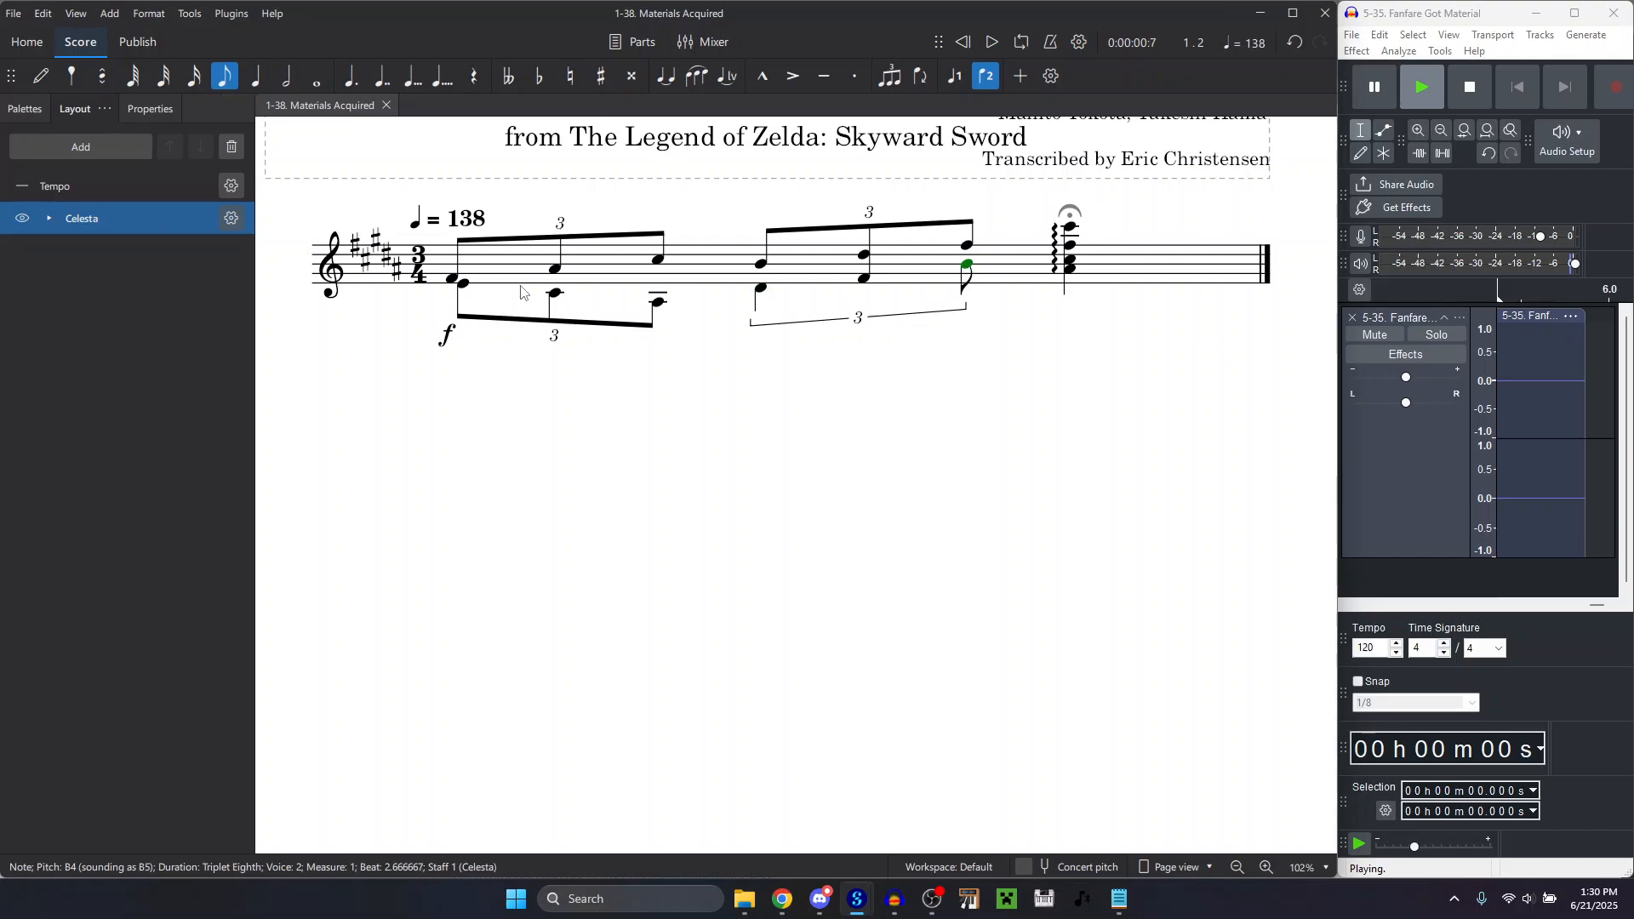
Replay the whole measure, clear the selection, and review the score together with its title and credits.
{"action": "left_click", "coordinate": [610, 272]}
{"action": "key", "text": "space"}
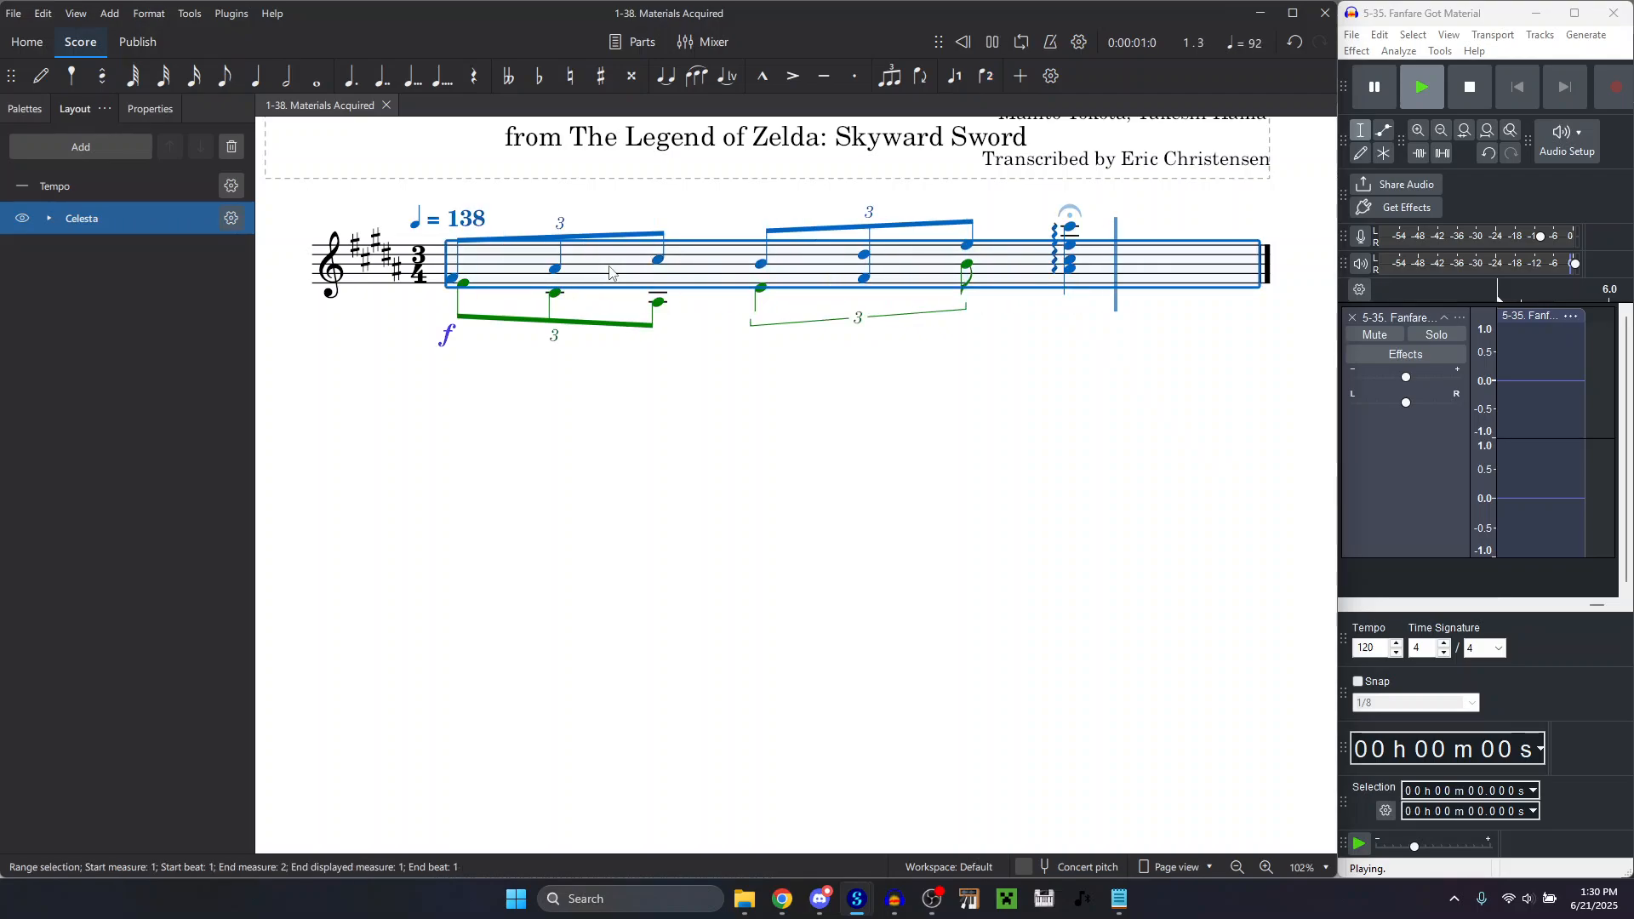
{"action": "left_click", "coordinate": [745, 486]}
{"action": "scroll", "coordinate": [746, 486], "scroll_direction": "down", "scroll_amount": 5, "text": "ctrl"}
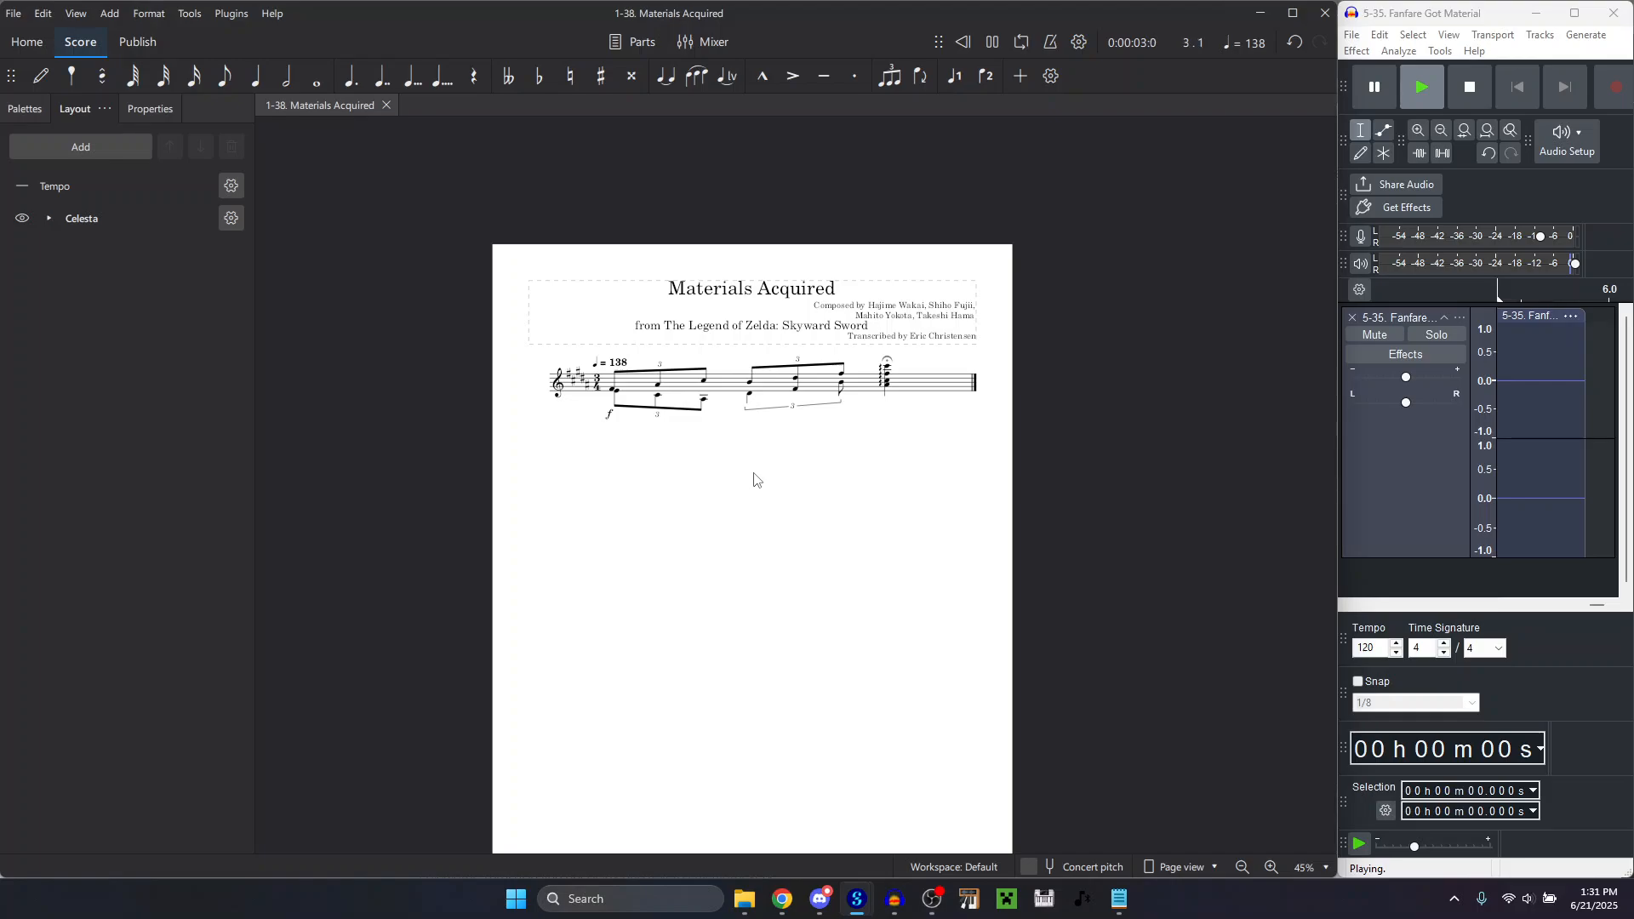
{"action": "scroll", "coordinate": [730, 495], "scroll_direction": "up", "scroll_amount": 5, "text": "ctrl"}
{"action": "scroll", "coordinate": [737, 436], "scroll_direction": "down", "scroll_amount": 1}
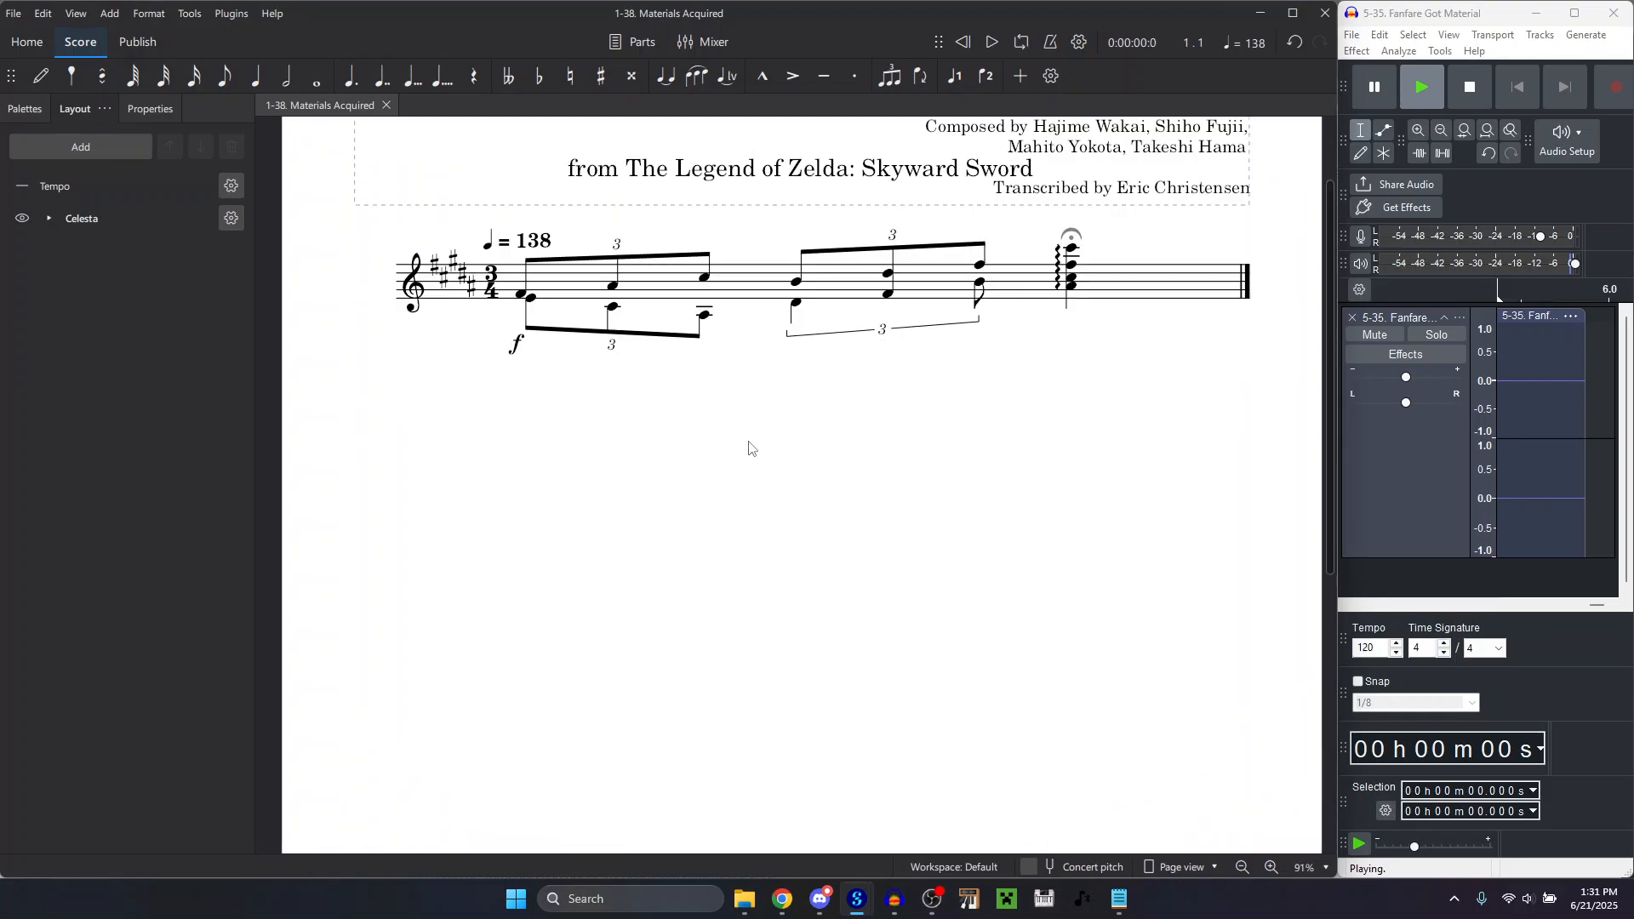
{"action": "scroll", "coordinate": [749, 445], "scroll_direction": "down", "scroll_amount": 2, "text": "ctrl"}
{"action": "scroll", "coordinate": [749, 445], "scroll_direction": "up", "scroll_amount": 2}
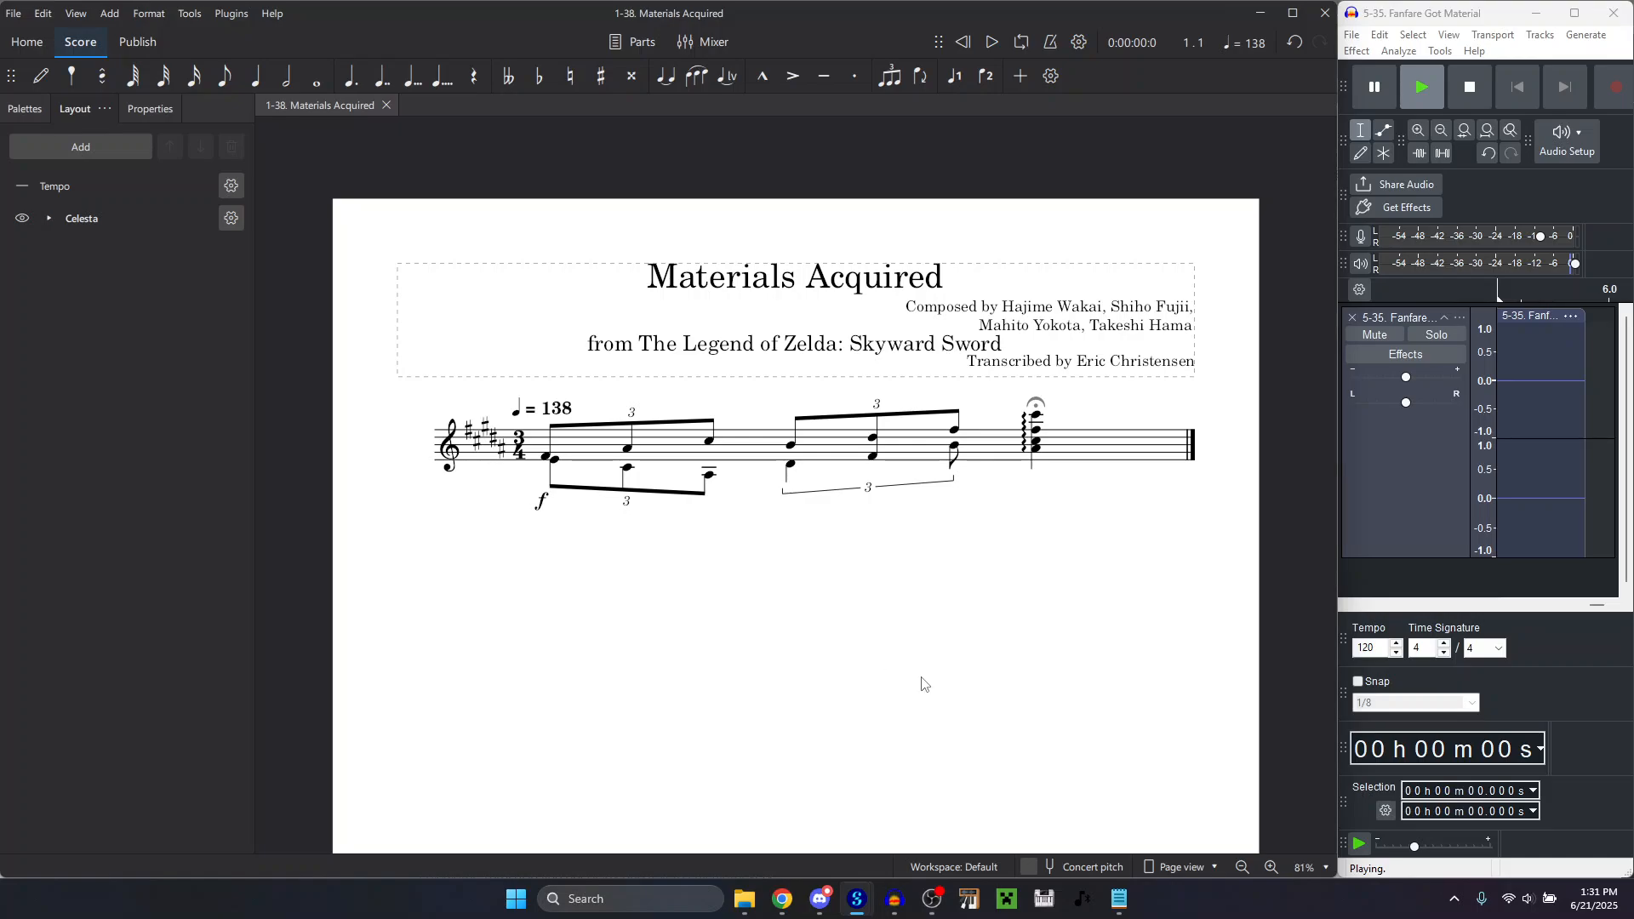
Switch to File Explorer, close the Twilight Princess folder, and open Skyward Sword Tracking.xlsx from the Skyward Sword folder.
{"action": "left_click", "coordinate": [745, 904]}
{"action": "scroll", "coordinate": [814, 422], "scroll_direction": "down", "scroll_amount": 20}
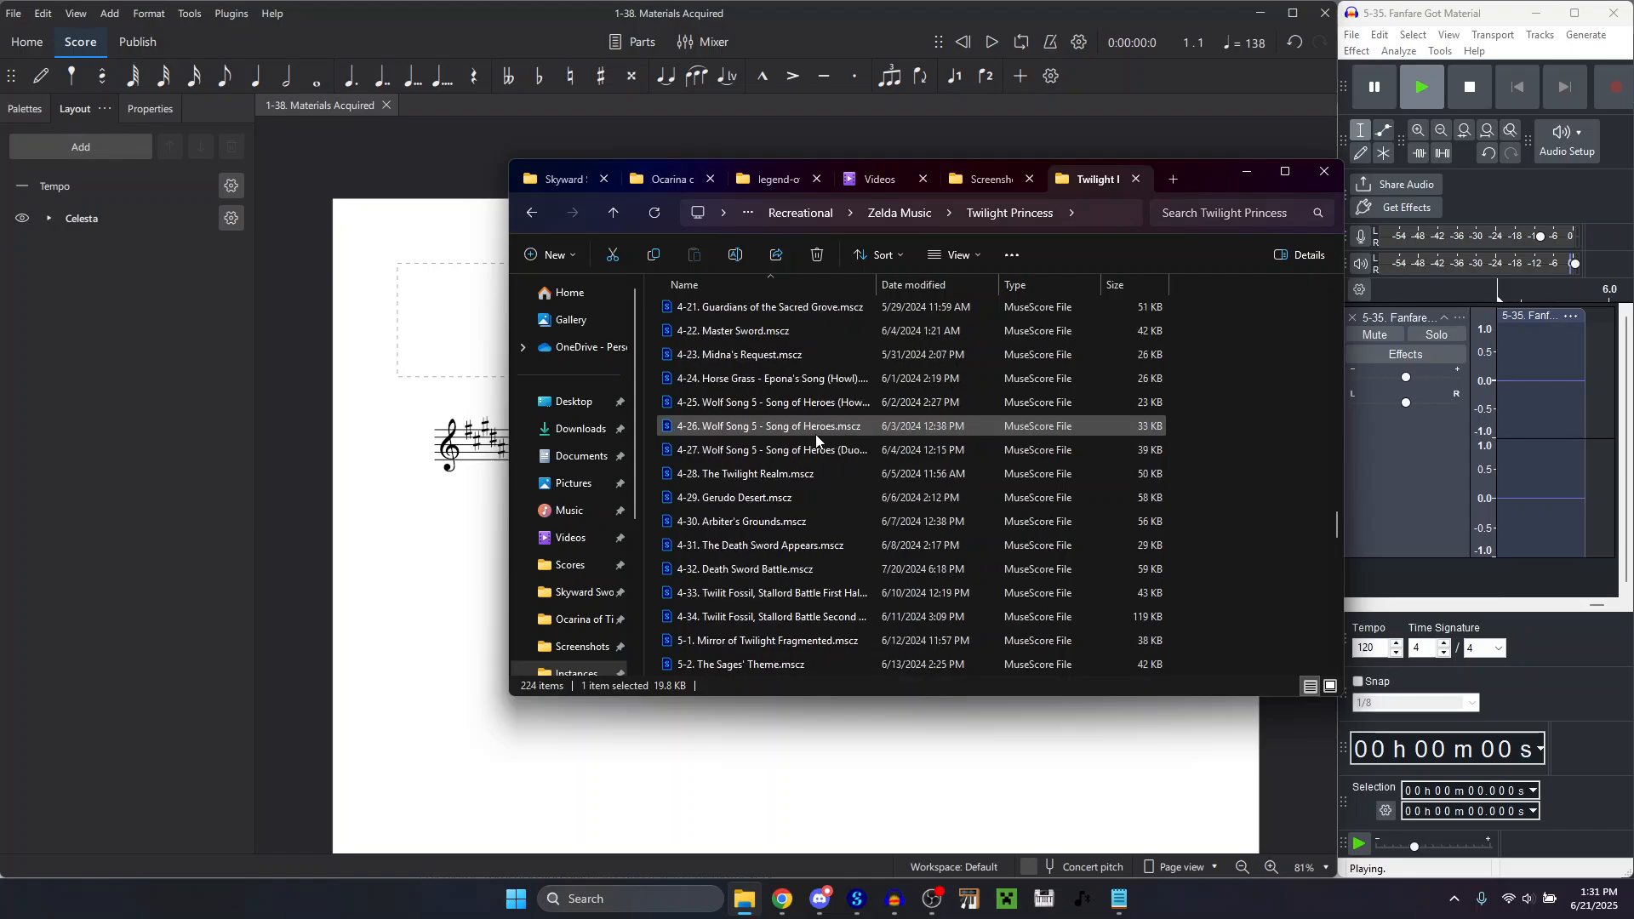
{"action": "left_click", "coordinate": [1136, 178]}
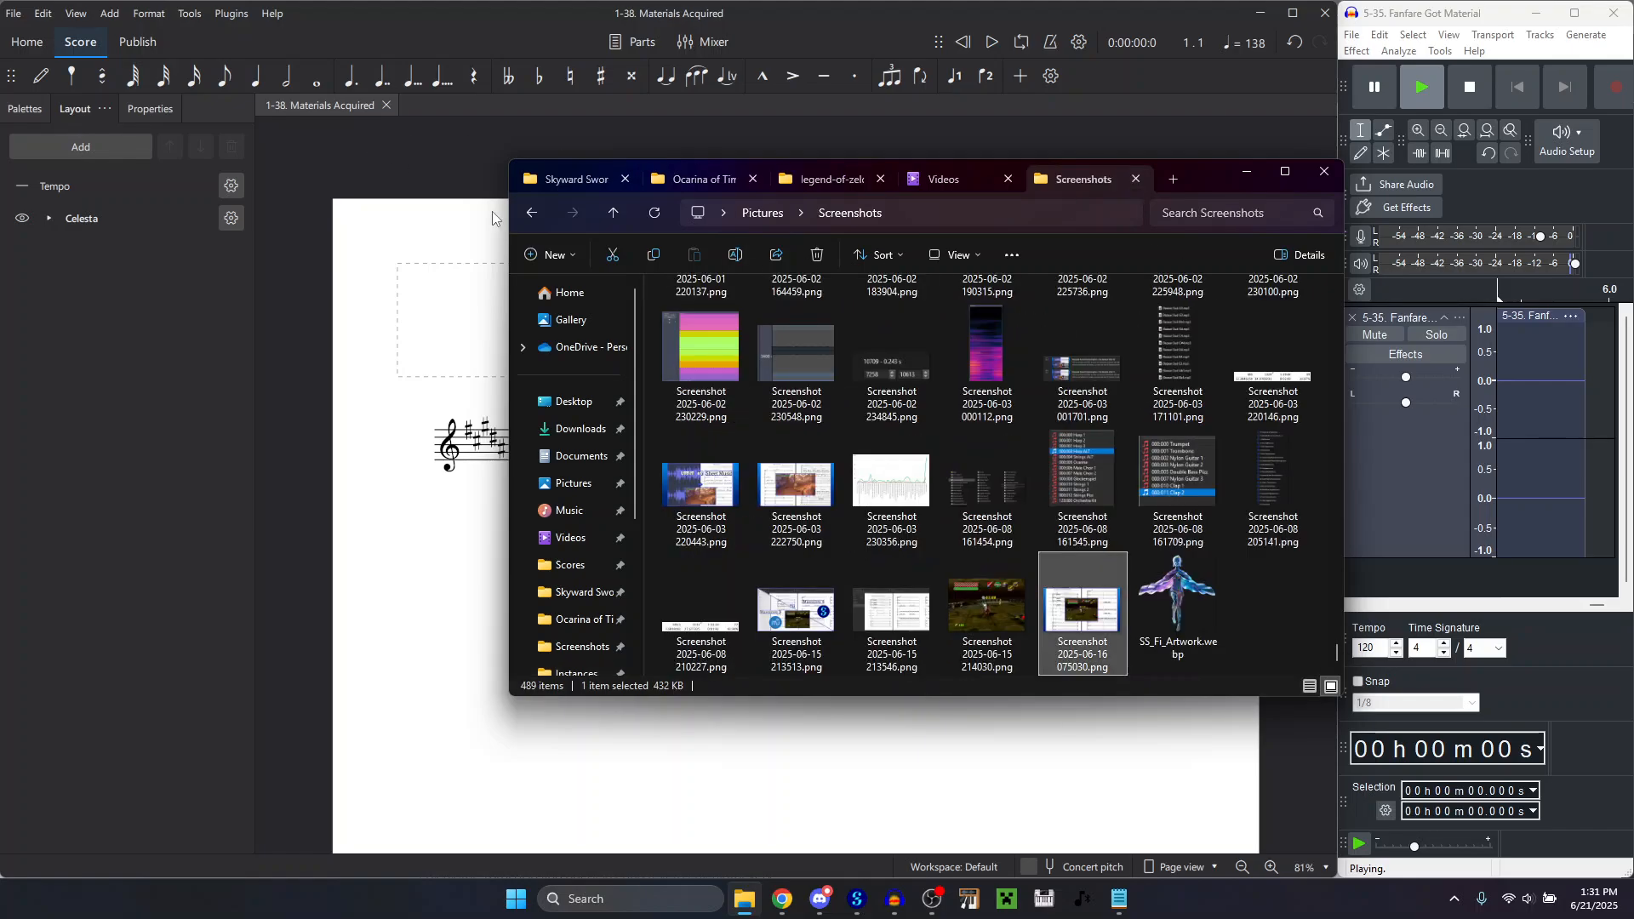
{"action": "left_click", "coordinate": [562, 180]}
{"action": "scroll", "coordinate": [971, 630], "scroll_direction": "down", "scroll_amount": 1}
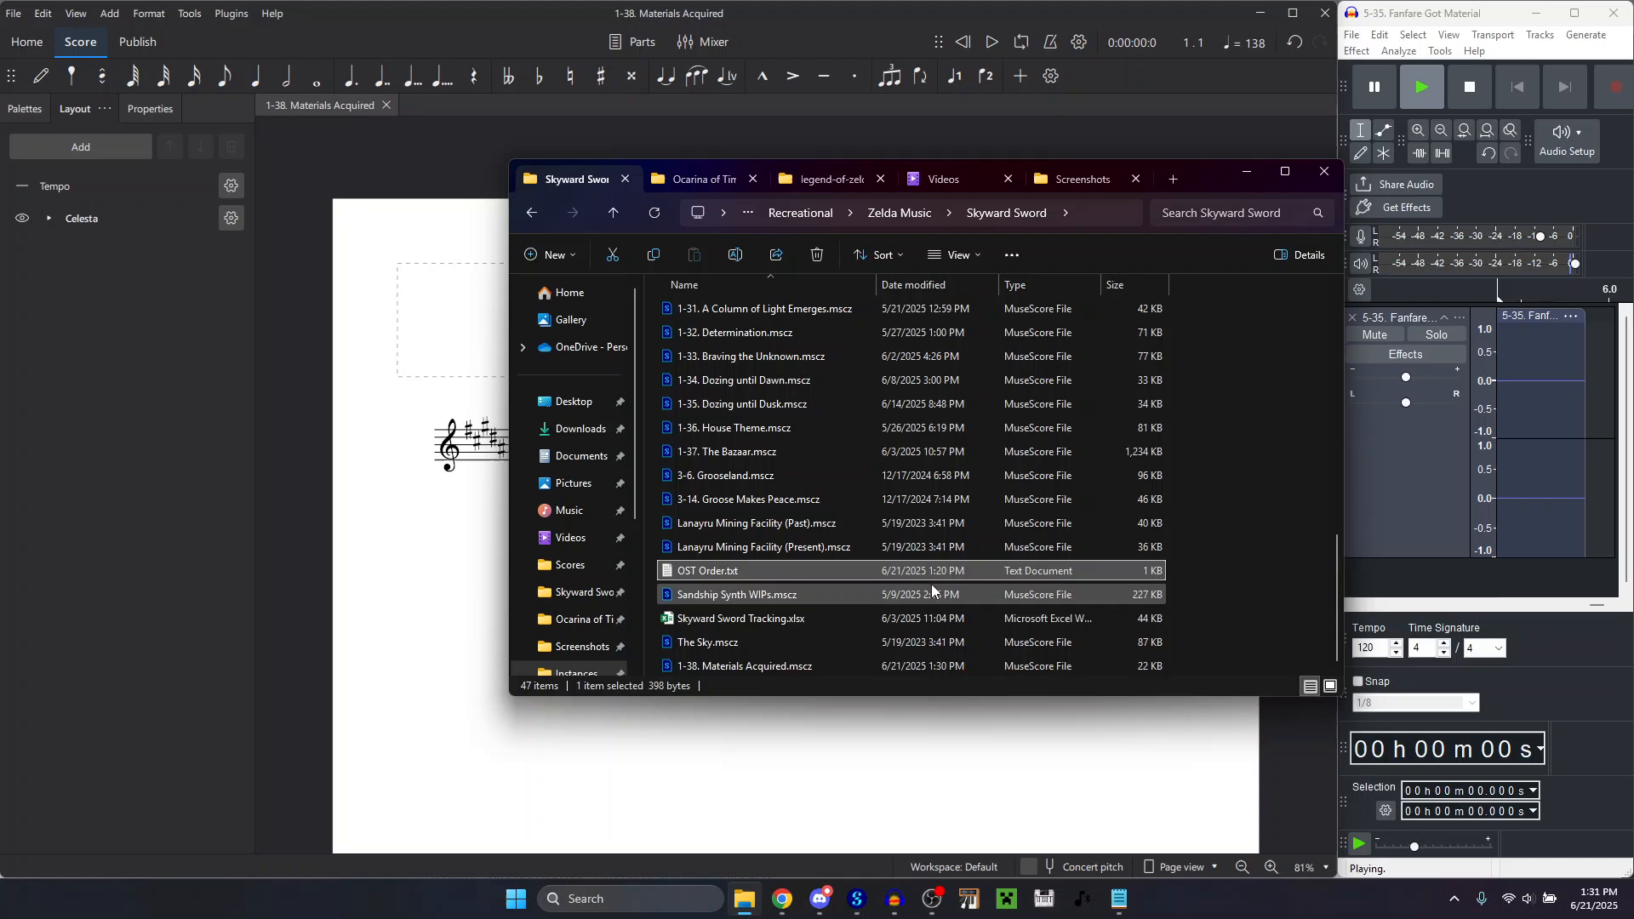
{"action": "double_click", "coordinate": [838, 619]}
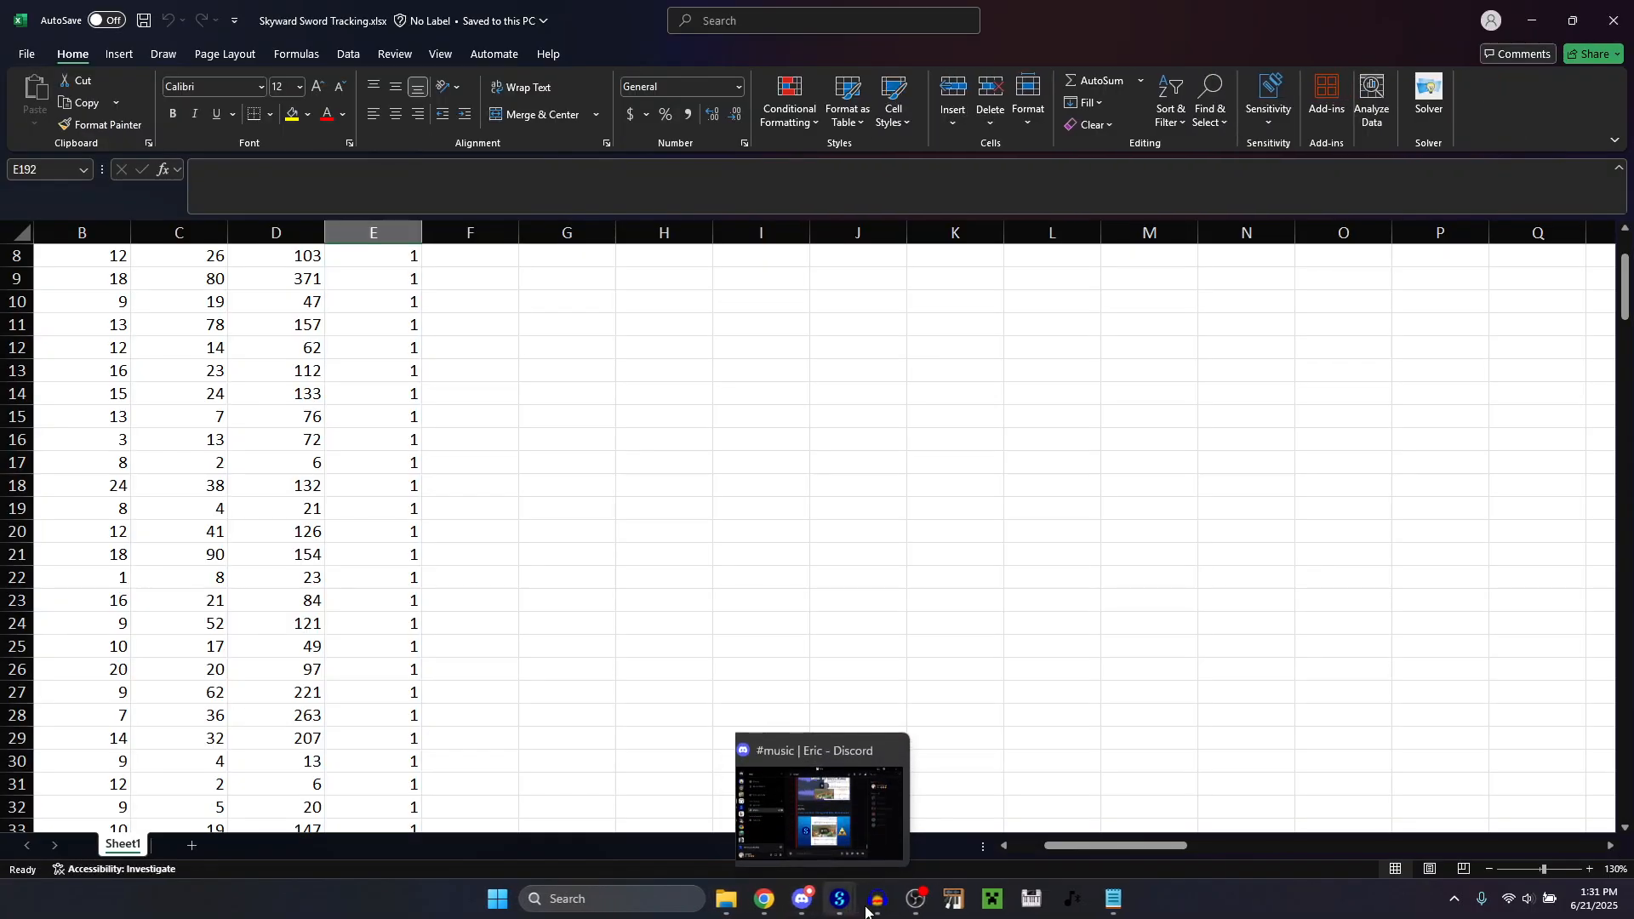
Switch to the 2-11. Rupee Get score in MuseScore, play it from the start, and close it.
{"action": "mouse_move", "coordinate": [838, 899]}
{"action": "left_click", "coordinate": [866, 780]}
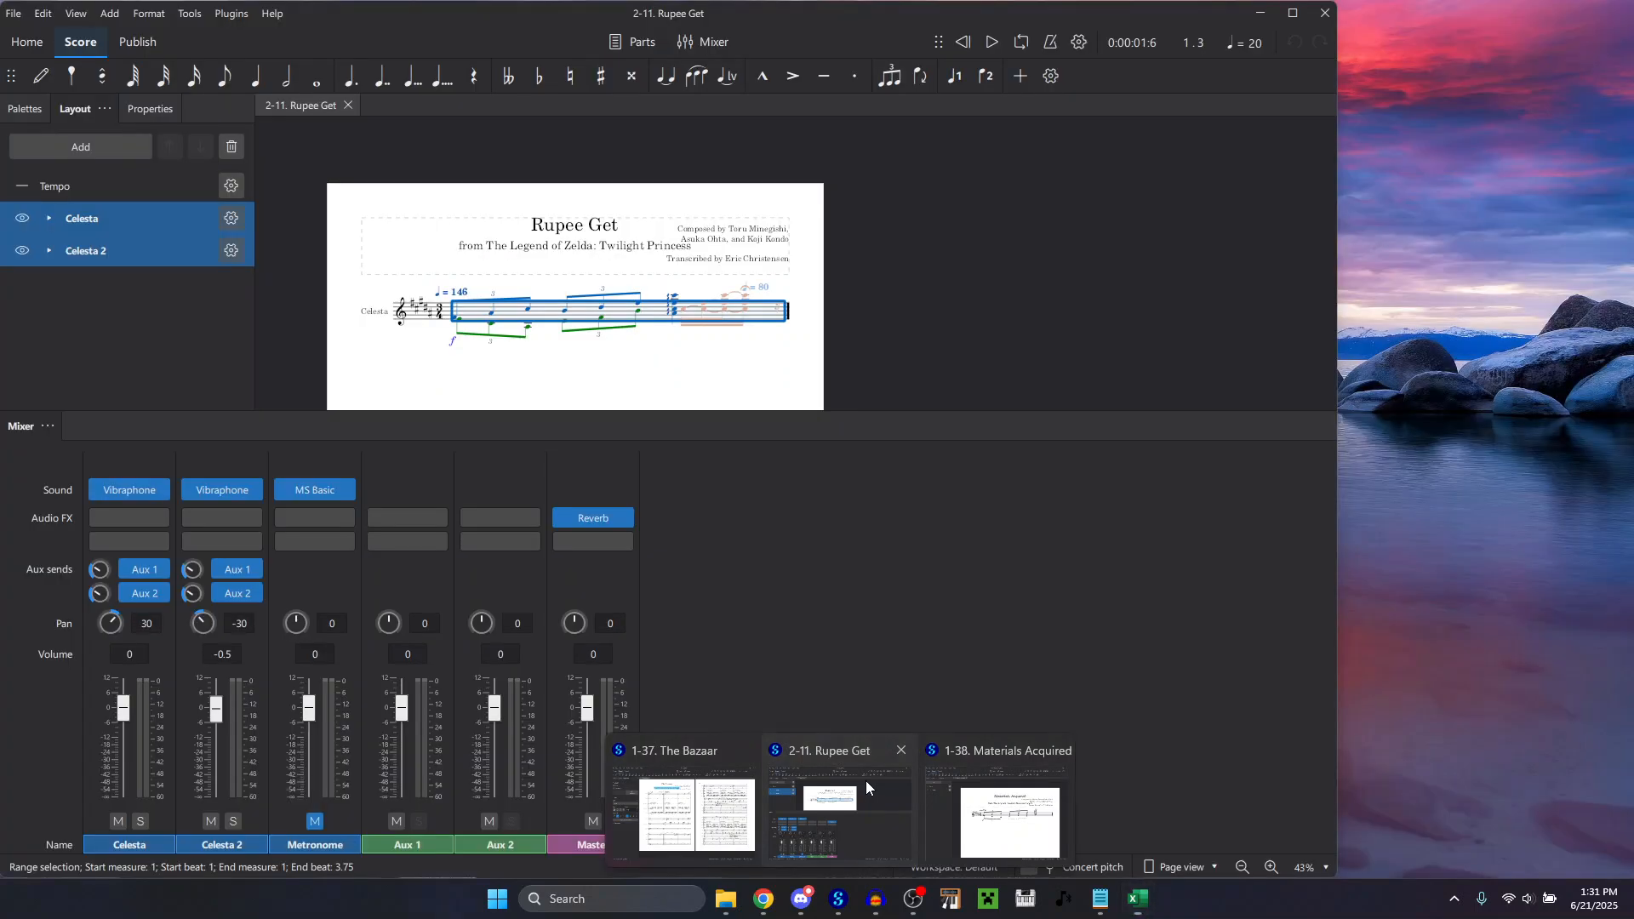
{"action": "key", "text": "space"}
{"action": "left_click", "coordinate": [963, 44]}
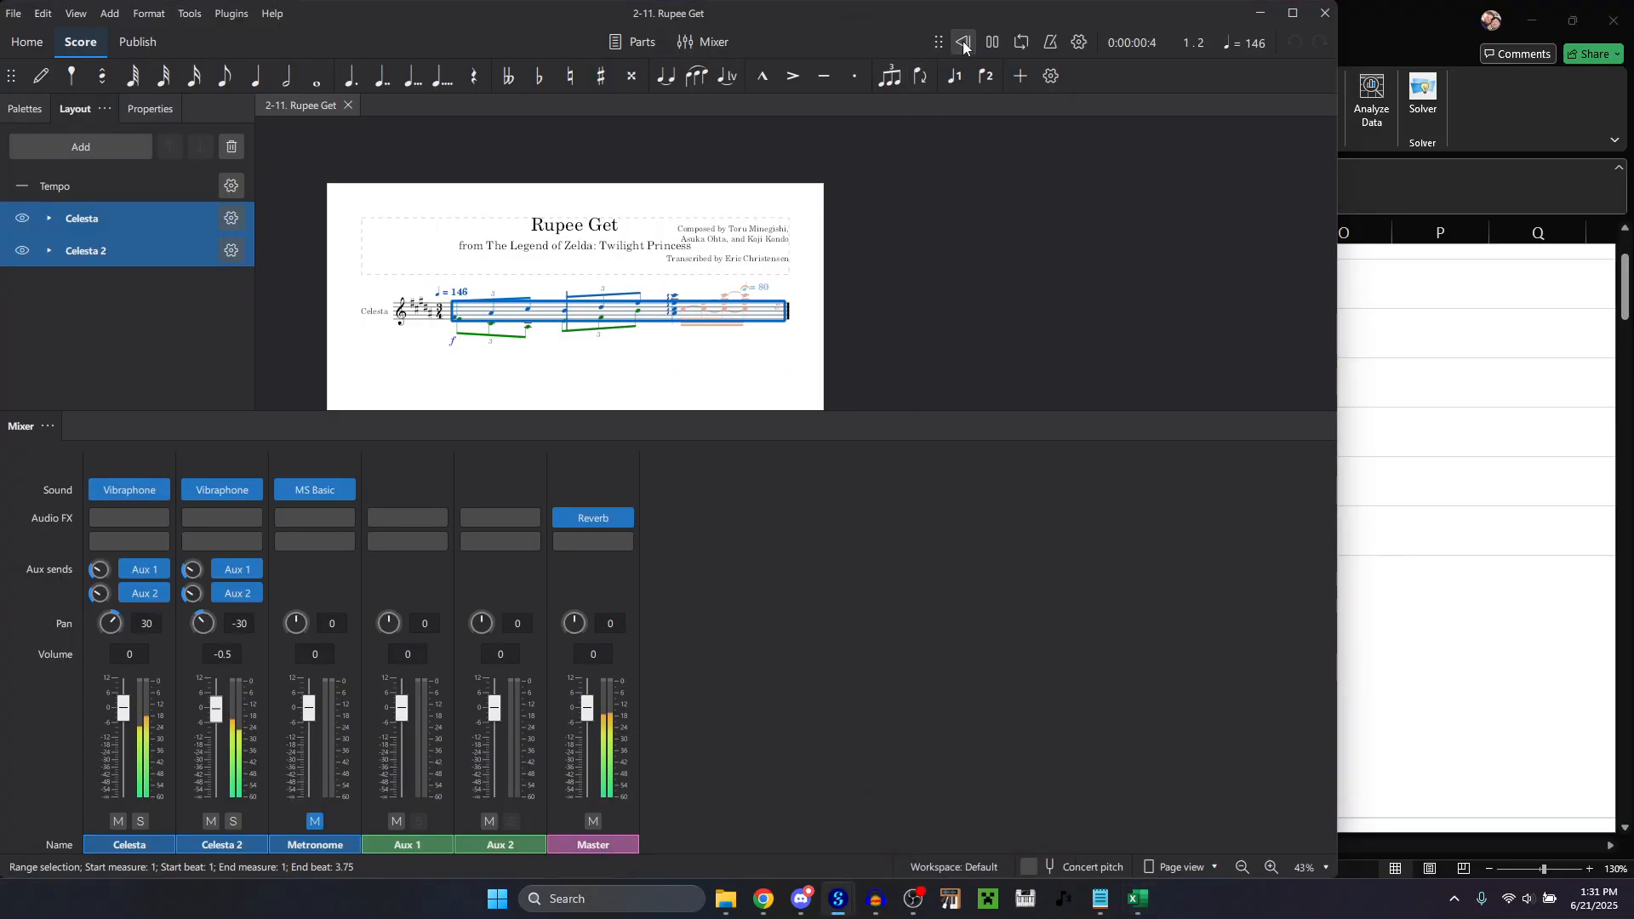
{"action": "left_click", "coordinate": [1326, 13]}
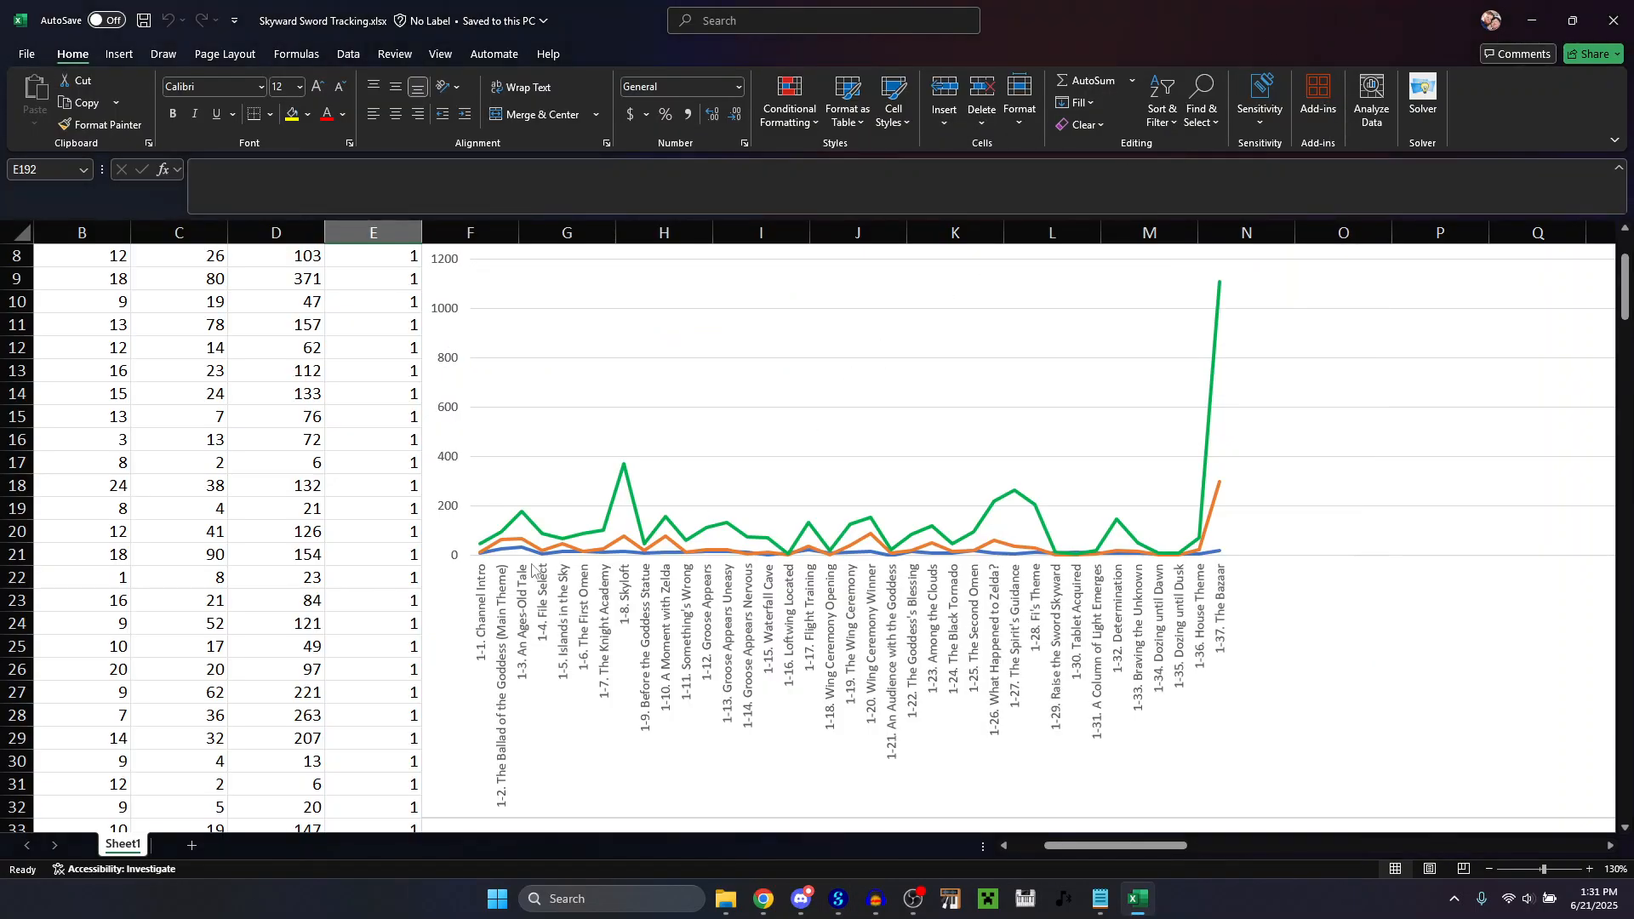
Copy the name 1-38. Materials Acquired from the score's file in File Explorer and paste it as the title in A39 of the workbook.
{"action": "left_click_drag", "start_coordinate": [1051, 850], "coordinate": [976, 843]}
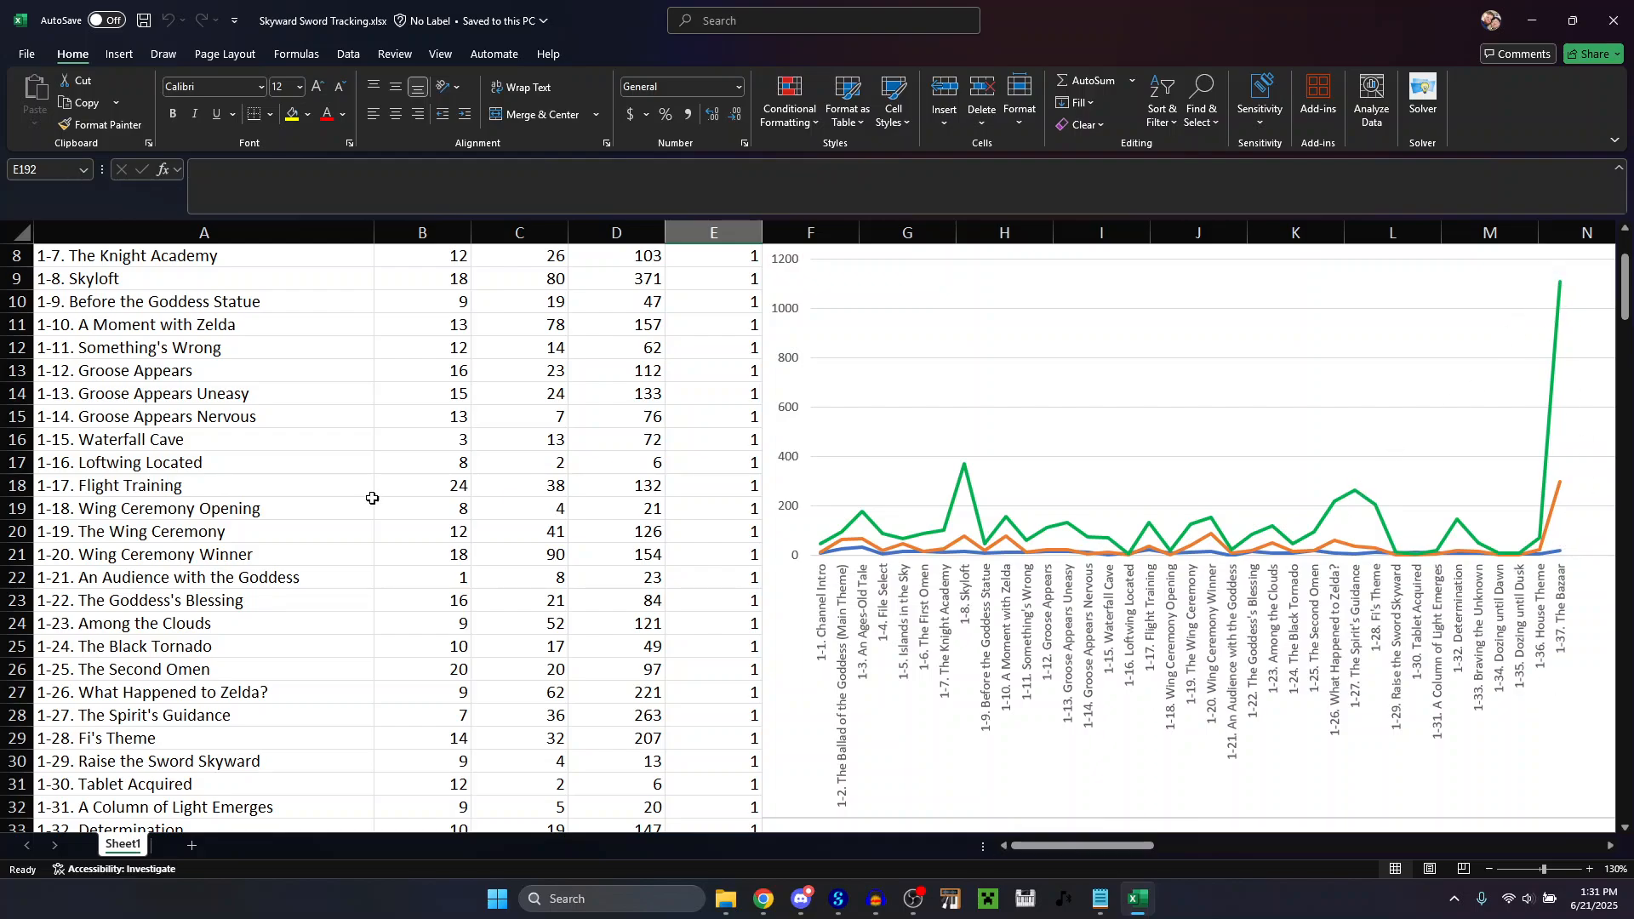
{"action": "scroll", "coordinate": [289, 542], "scroll_direction": "down", "scroll_amount": 5}
{"action": "left_click", "coordinate": [727, 901]}
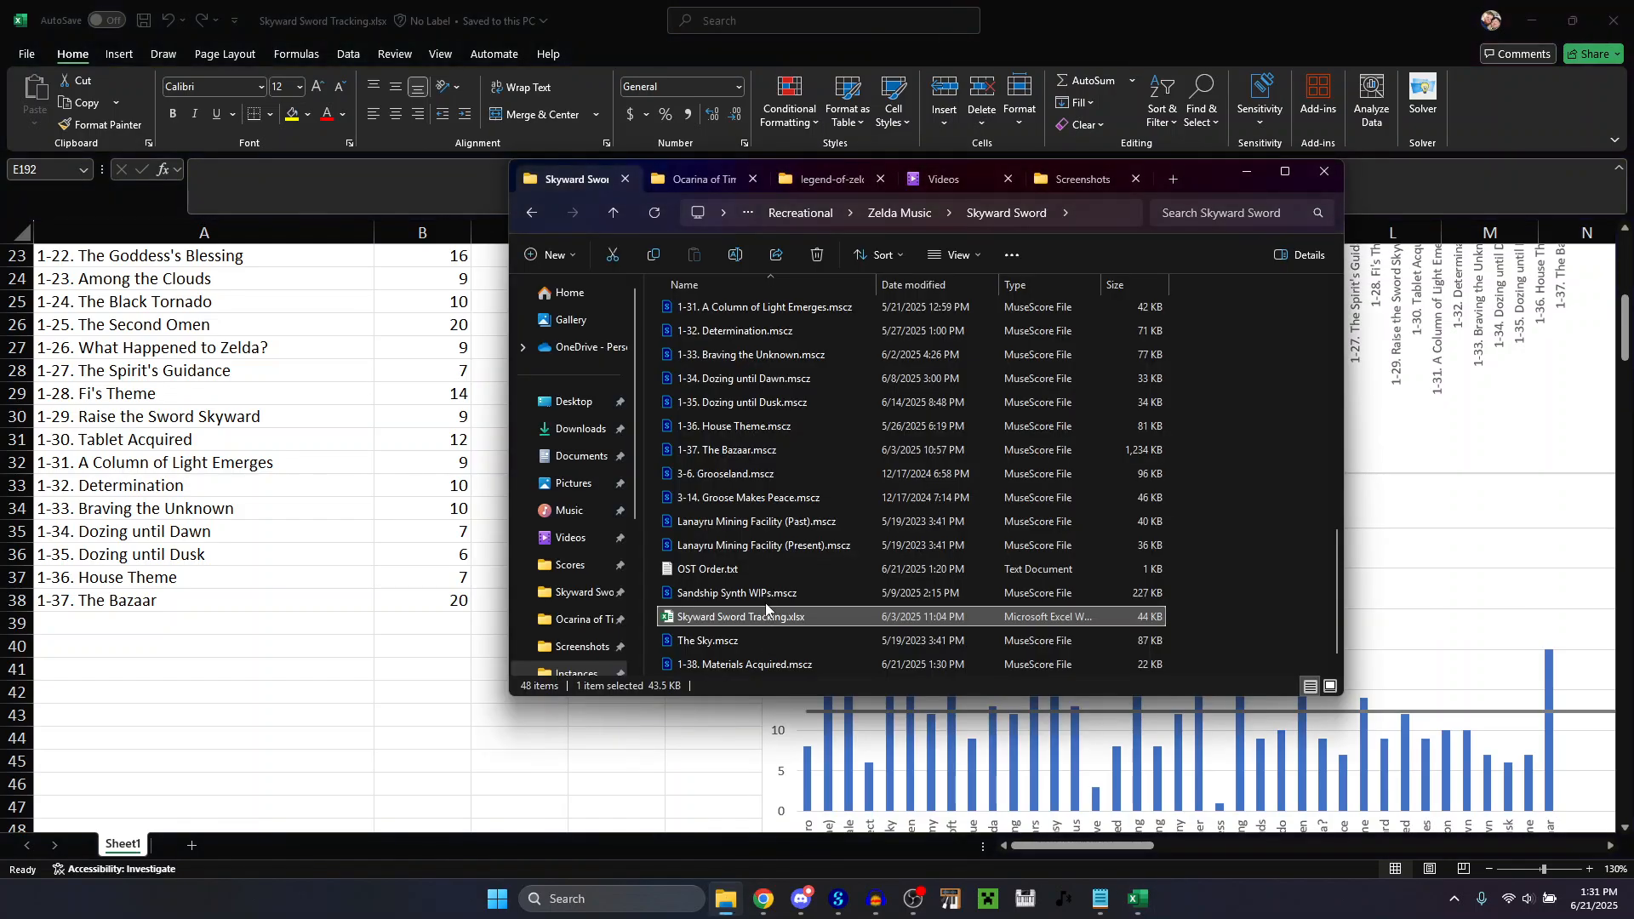
{"action": "left_click", "coordinate": [758, 665]}
{"action": "key", "text": "F2"}
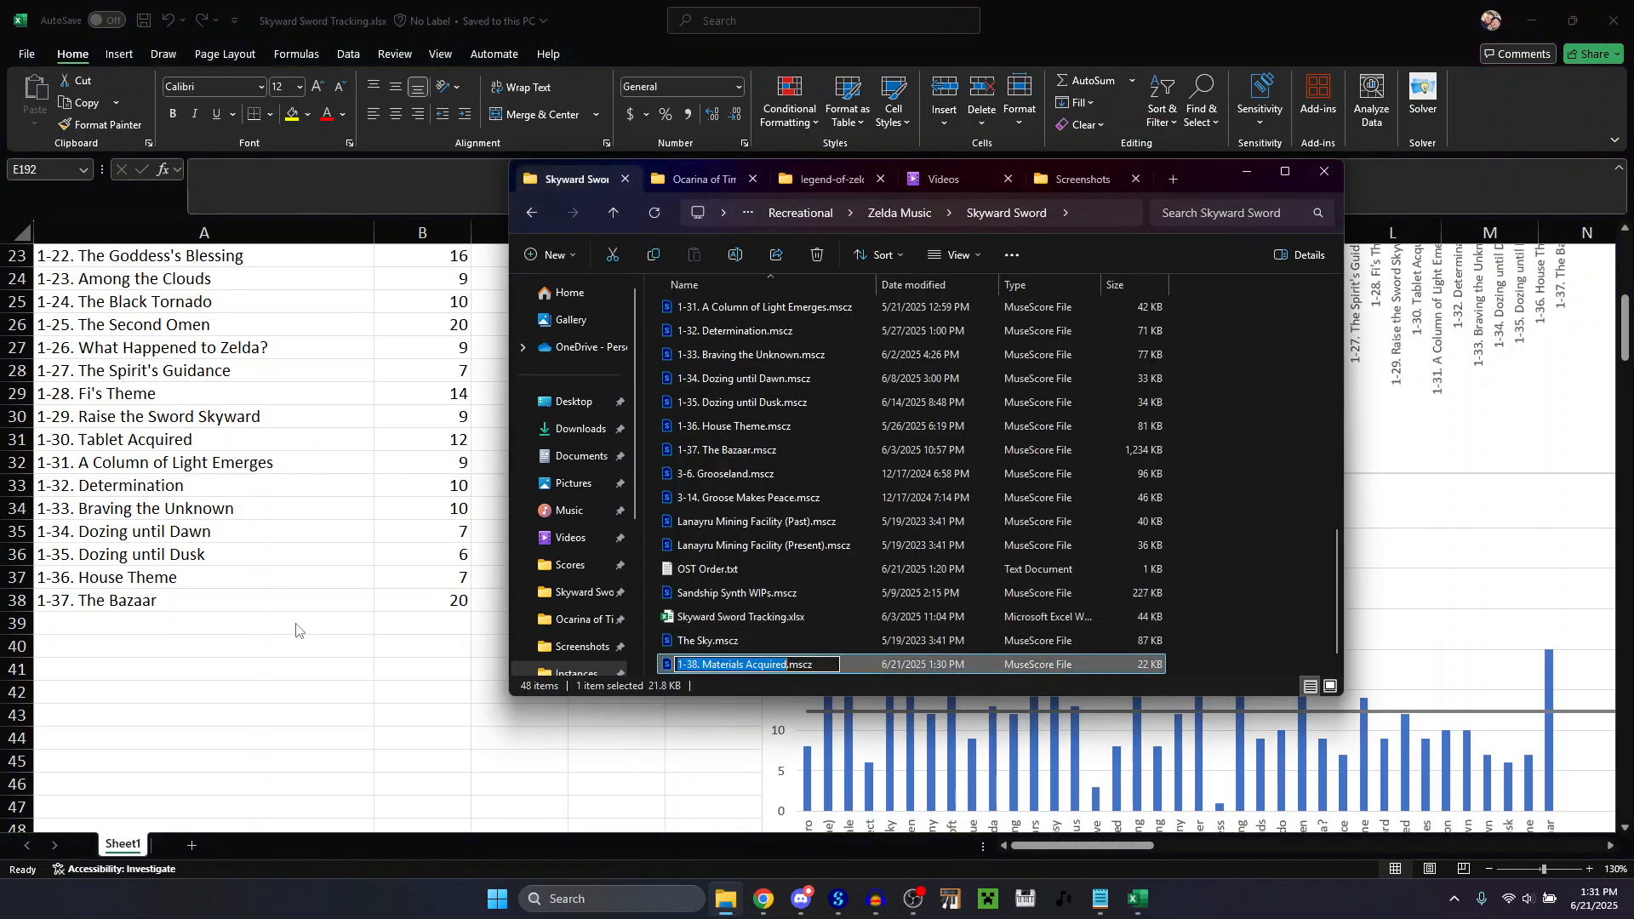
{"action": "key", "text": "ctrl+c"}
{"action": "left_click", "coordinate": [237, 629]}
{"action": "key", "text": "ctrl+v"}
Enter 1 as the number of staves for 1-38. Materials Acquired.
{"action": "left_click", "coordinate": [449, 622]}
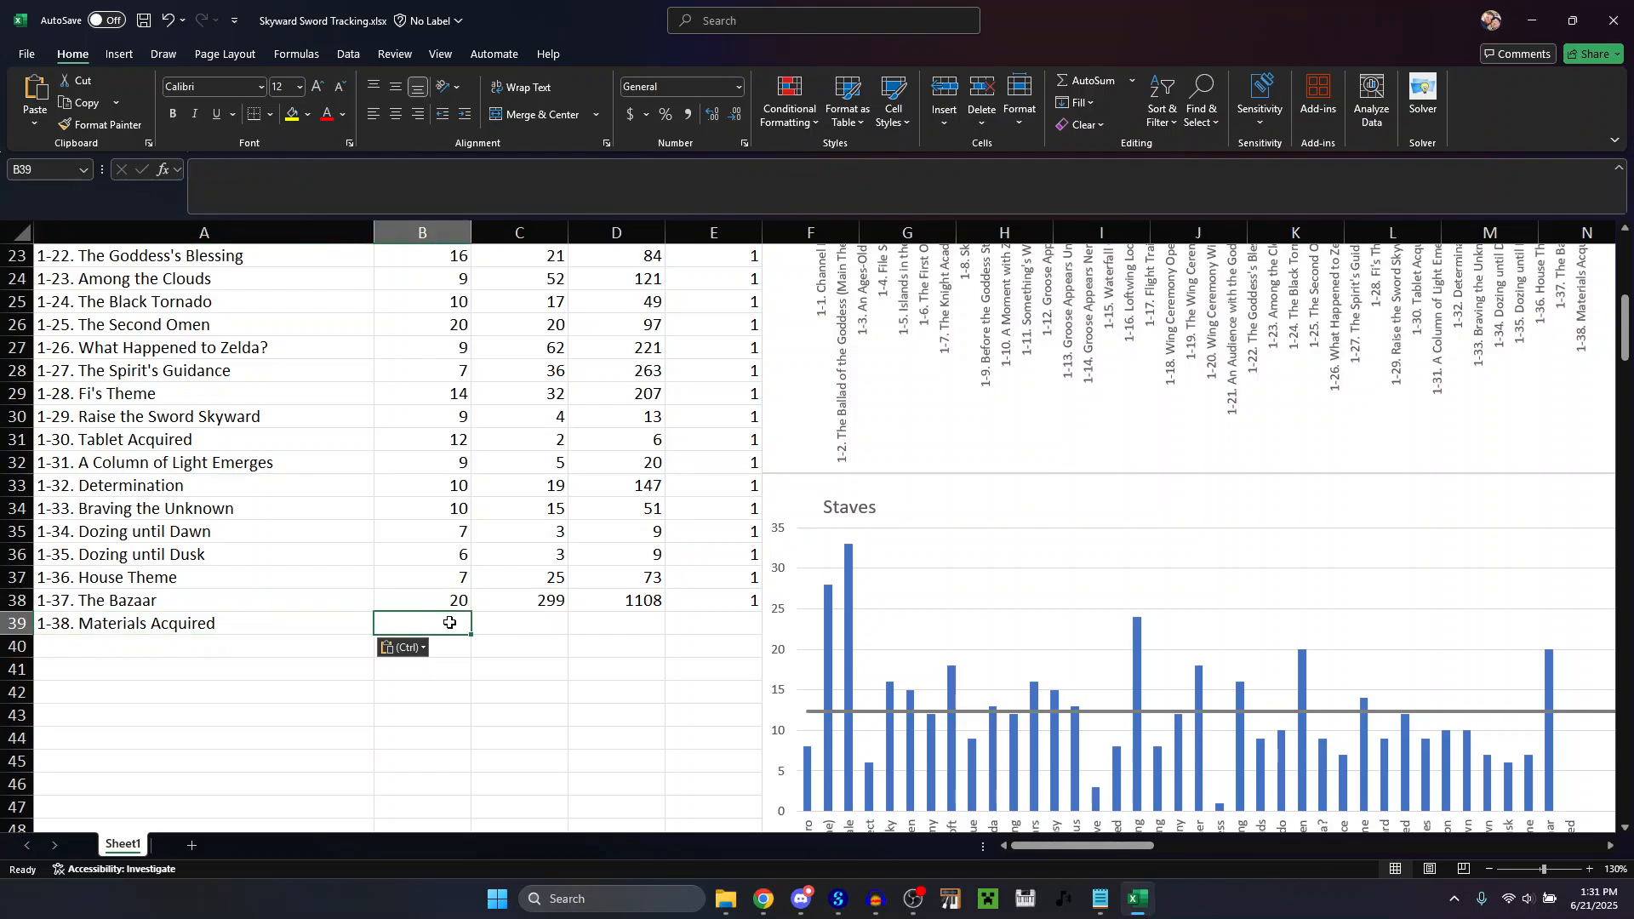
{"action": "type", "text": "1"}
{"action": "key", "text": "Tab"}
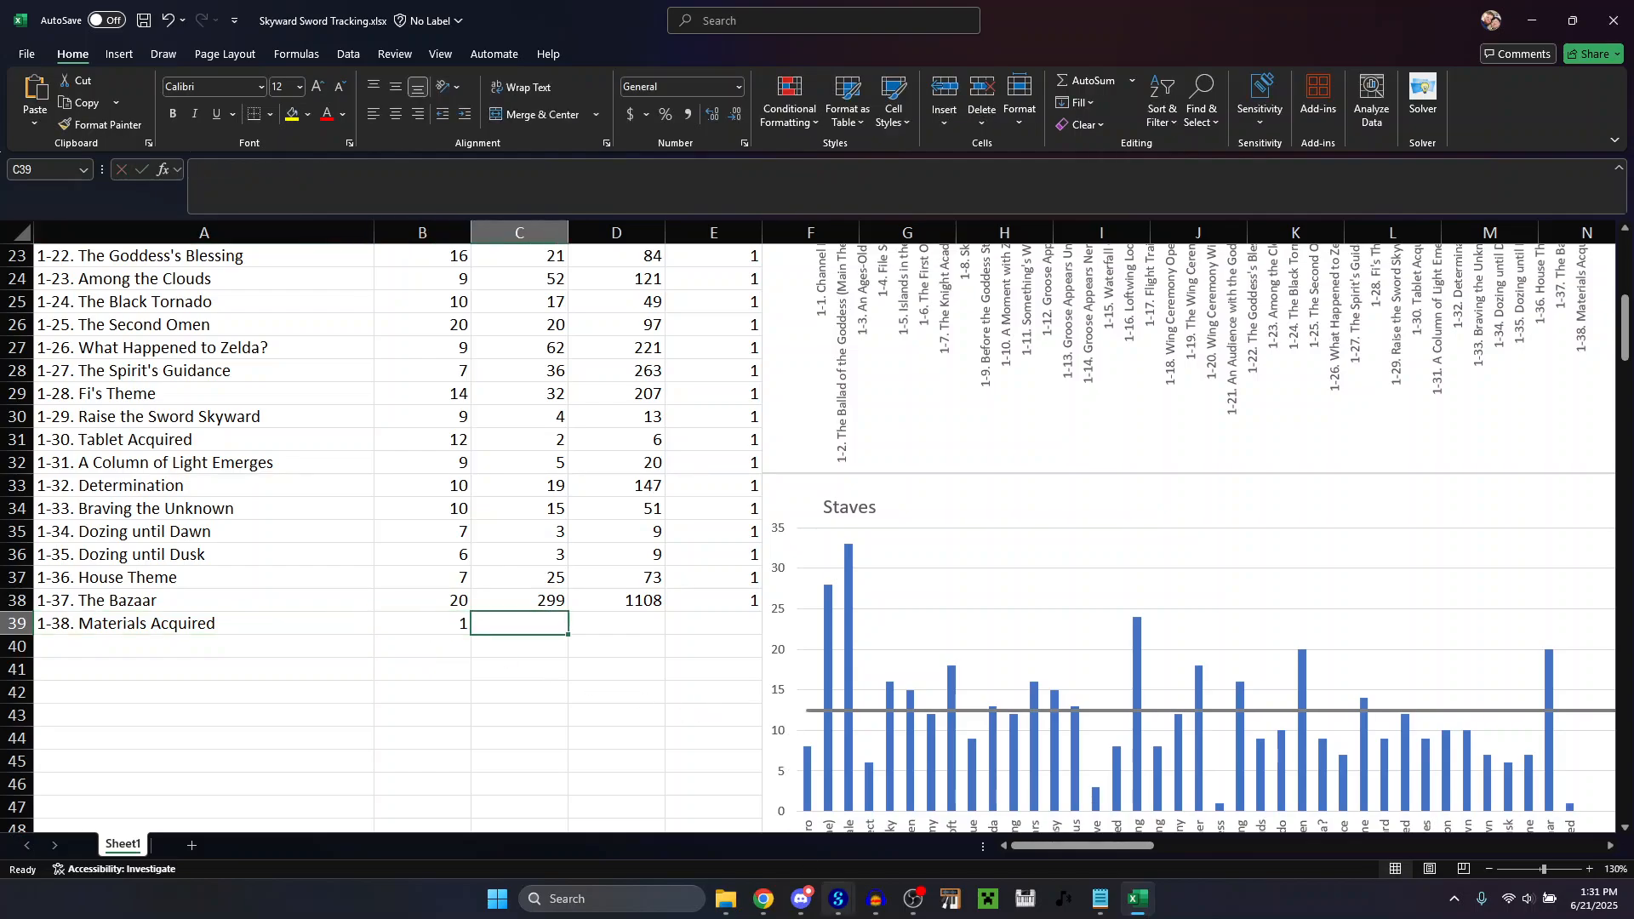
Switch to the Materials Acquired score in MuseScore and select the voice 2 quarter rest on beat 3.
{"action": "mouse_move", "coordinate": [838, 898]}
{"action": "left_click", "coordinate": [923, 804]}
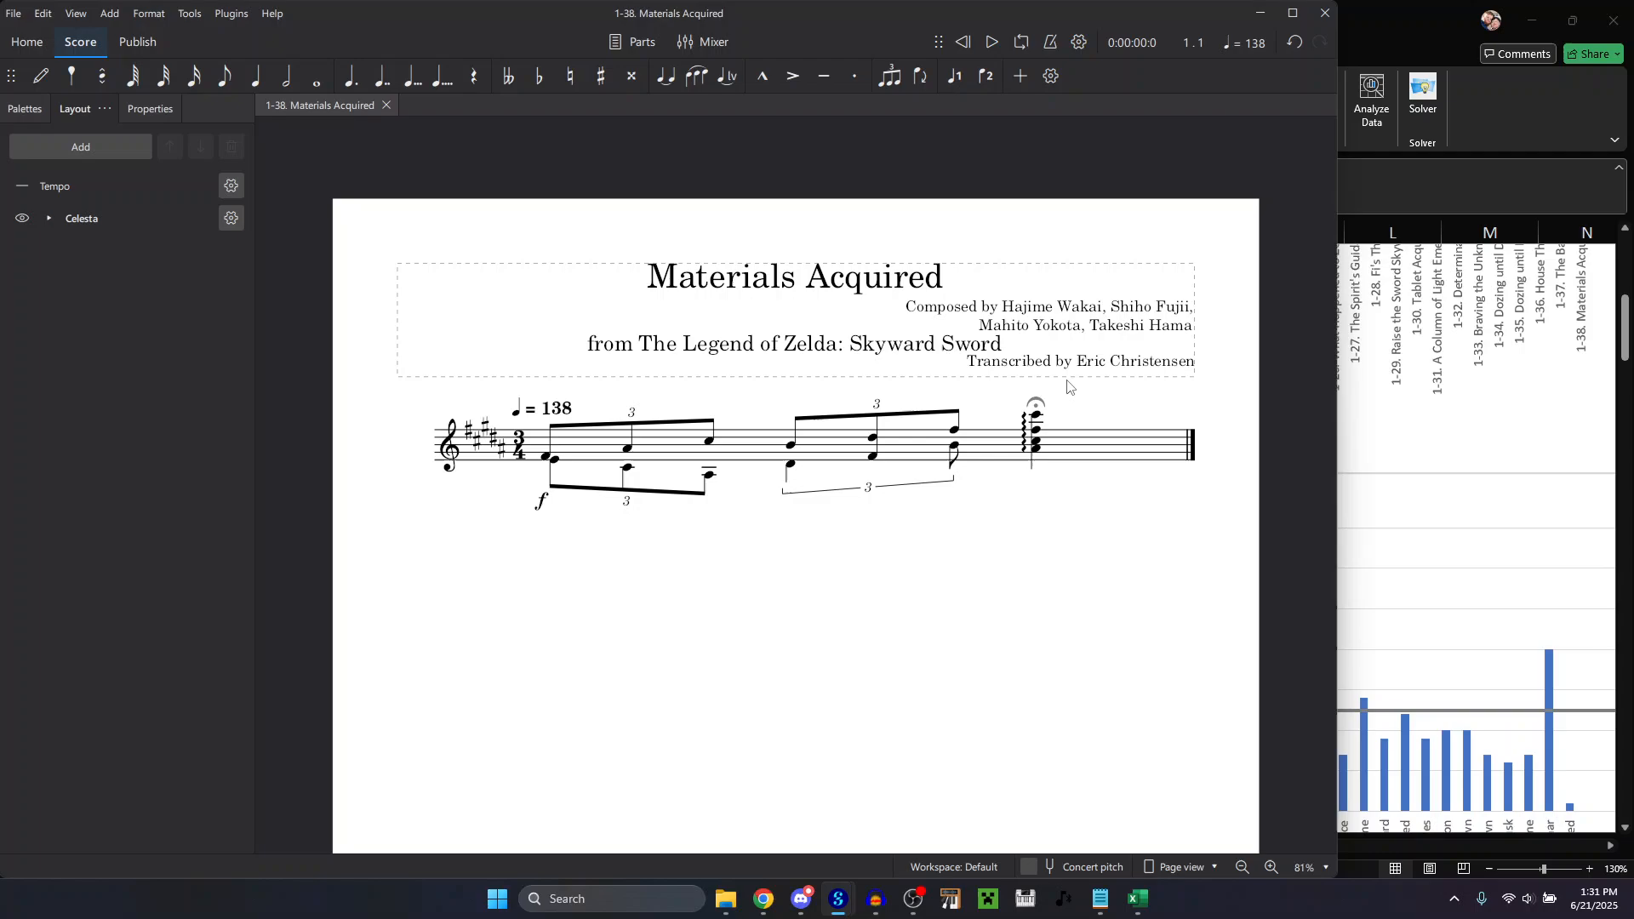
{"action": "left_click", "coordinate": [1036, 449]}
{"action": "key", "text": "ctrl+alt+2"}
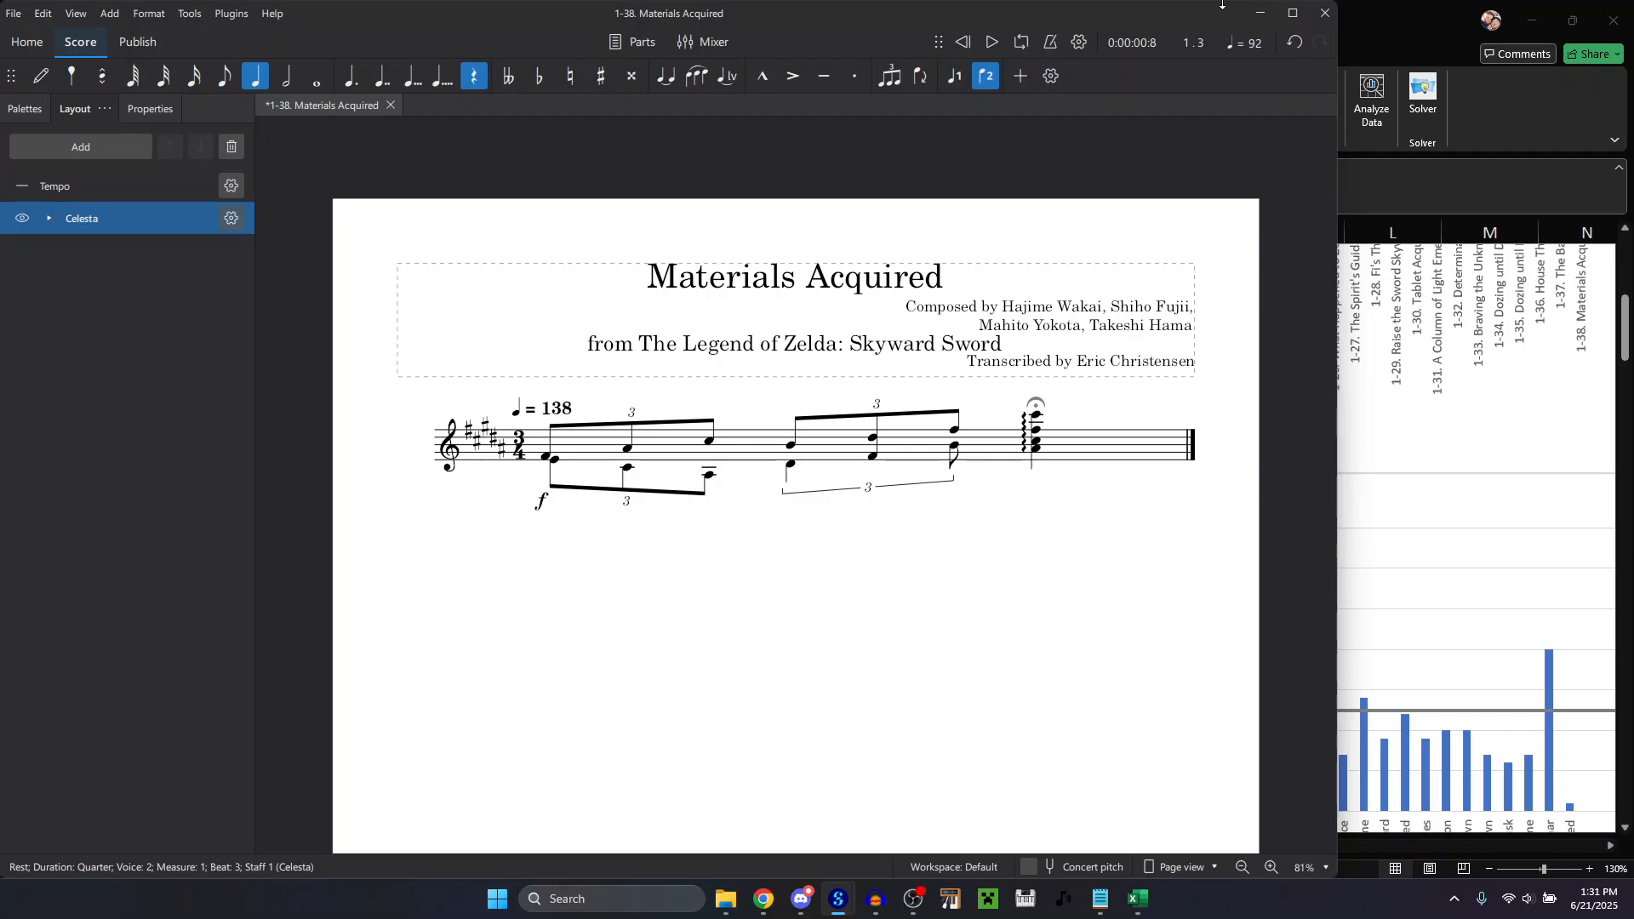
Return to the Excel workbook and enter 1 for Measures and 1 in the Done column of the 1-38. Materials Acquired row.
{"action": "left_click", "coordinate": [1403, 7]}
{"action": "type", "text": "1"}
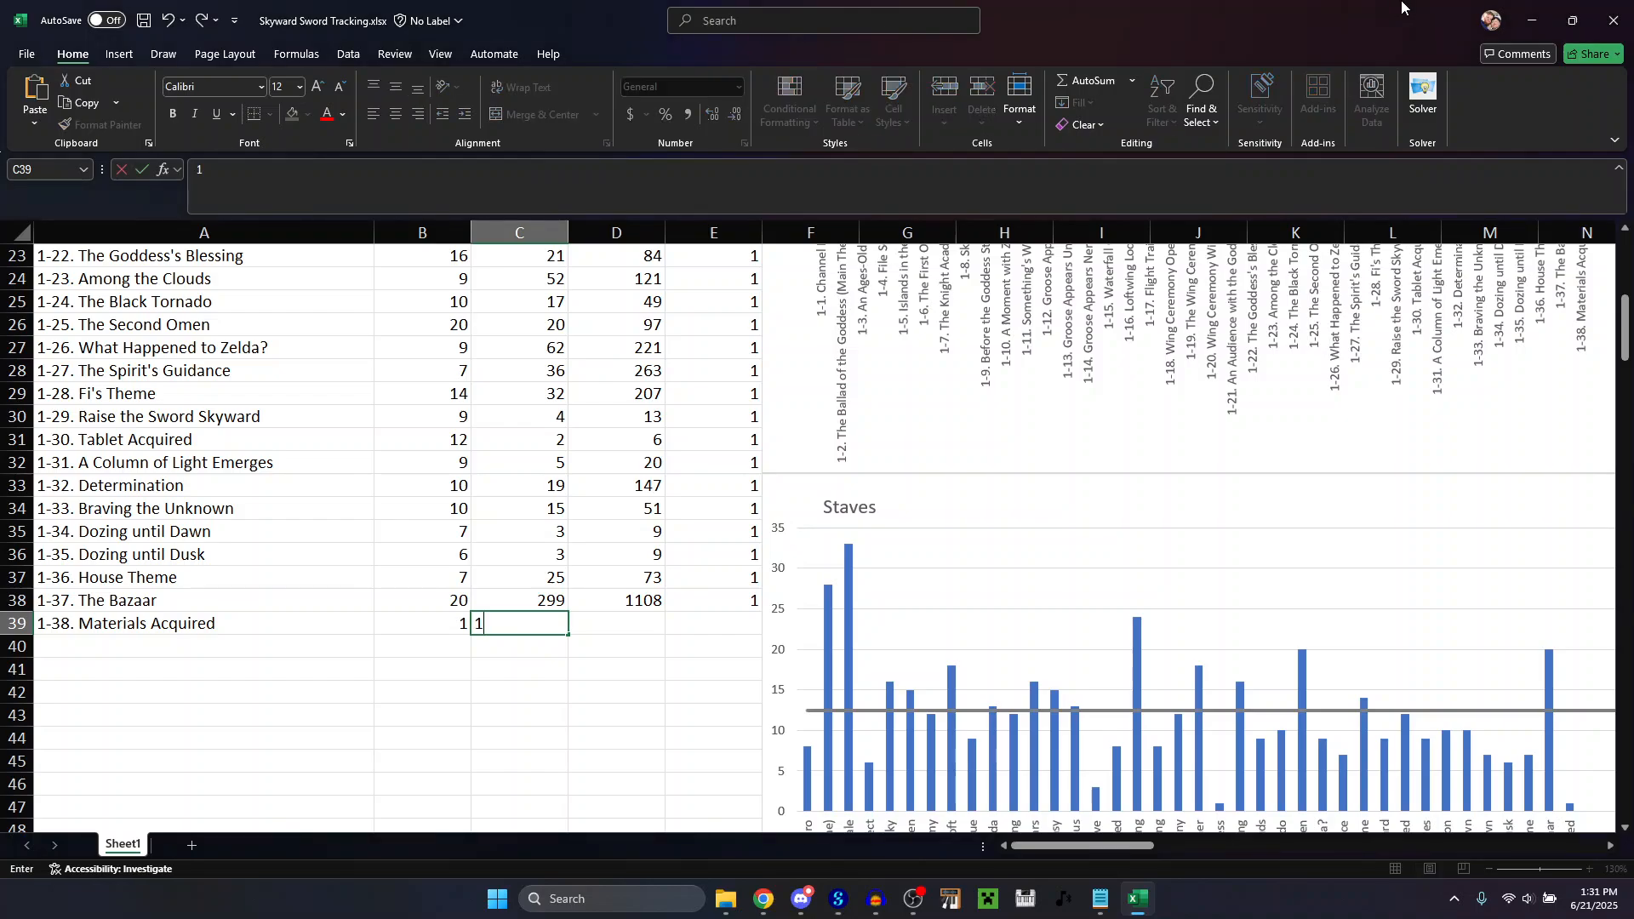
{"action": "key", "text": "Tab"}
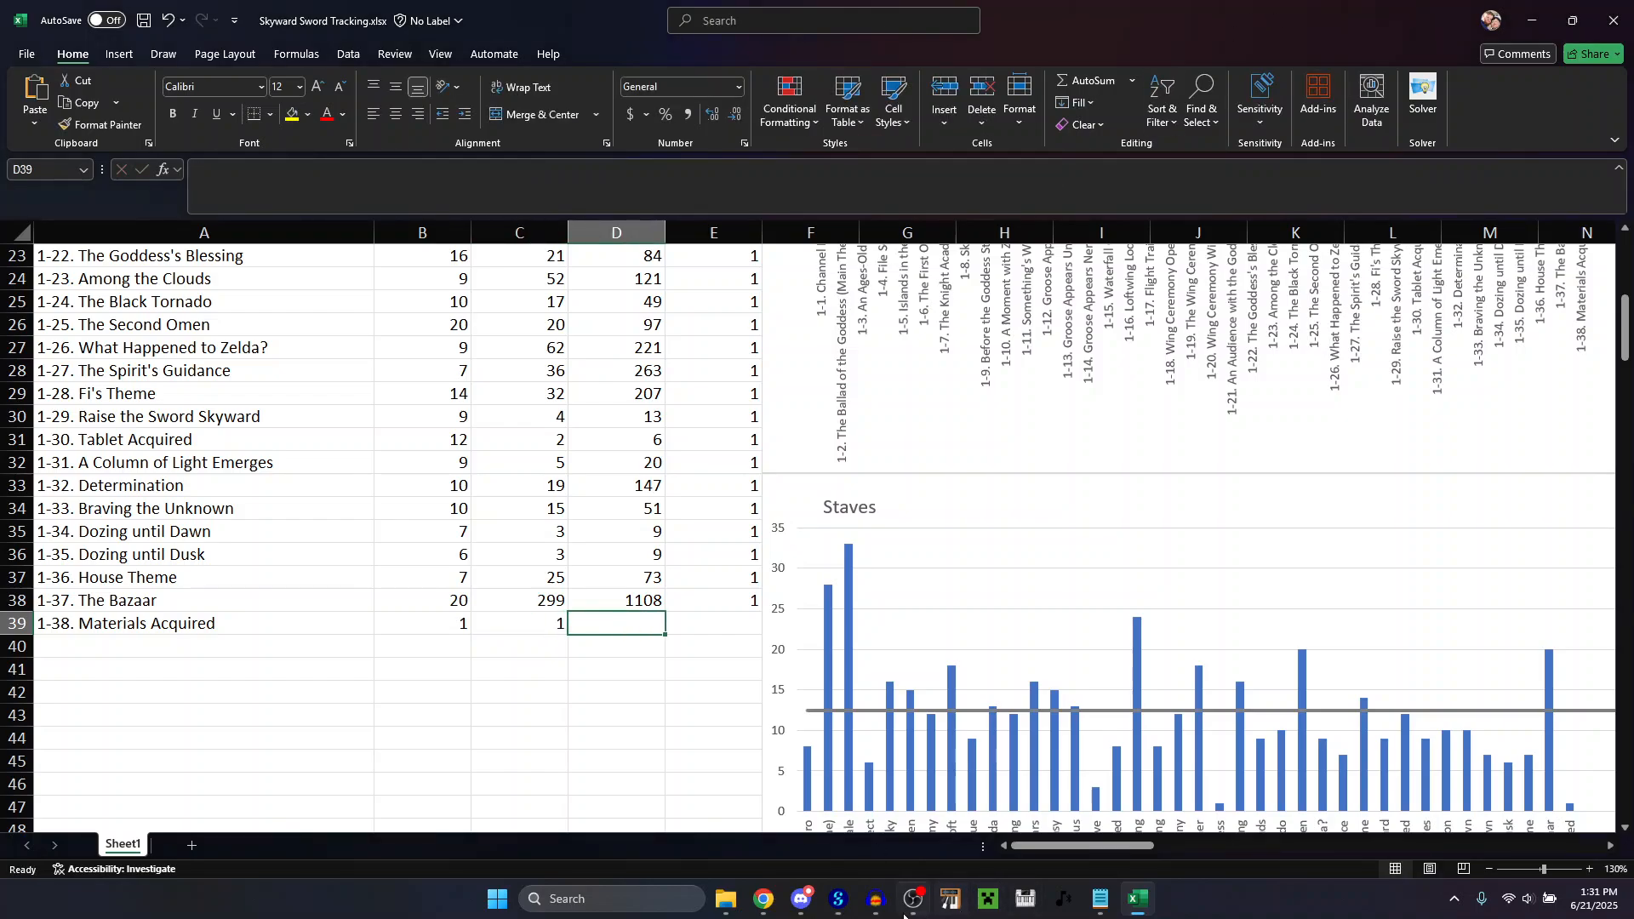
{"action": "left_click", "coordinate": [742, 627]}
{"action": "type", "text": "1"}
Check the playback time at the score's final barline in MuseScore and enter 5 as the Time (s) for 1-38. Materials Acquired in Excel.
{"action": "left_click", "coordinate": [657, 628]}
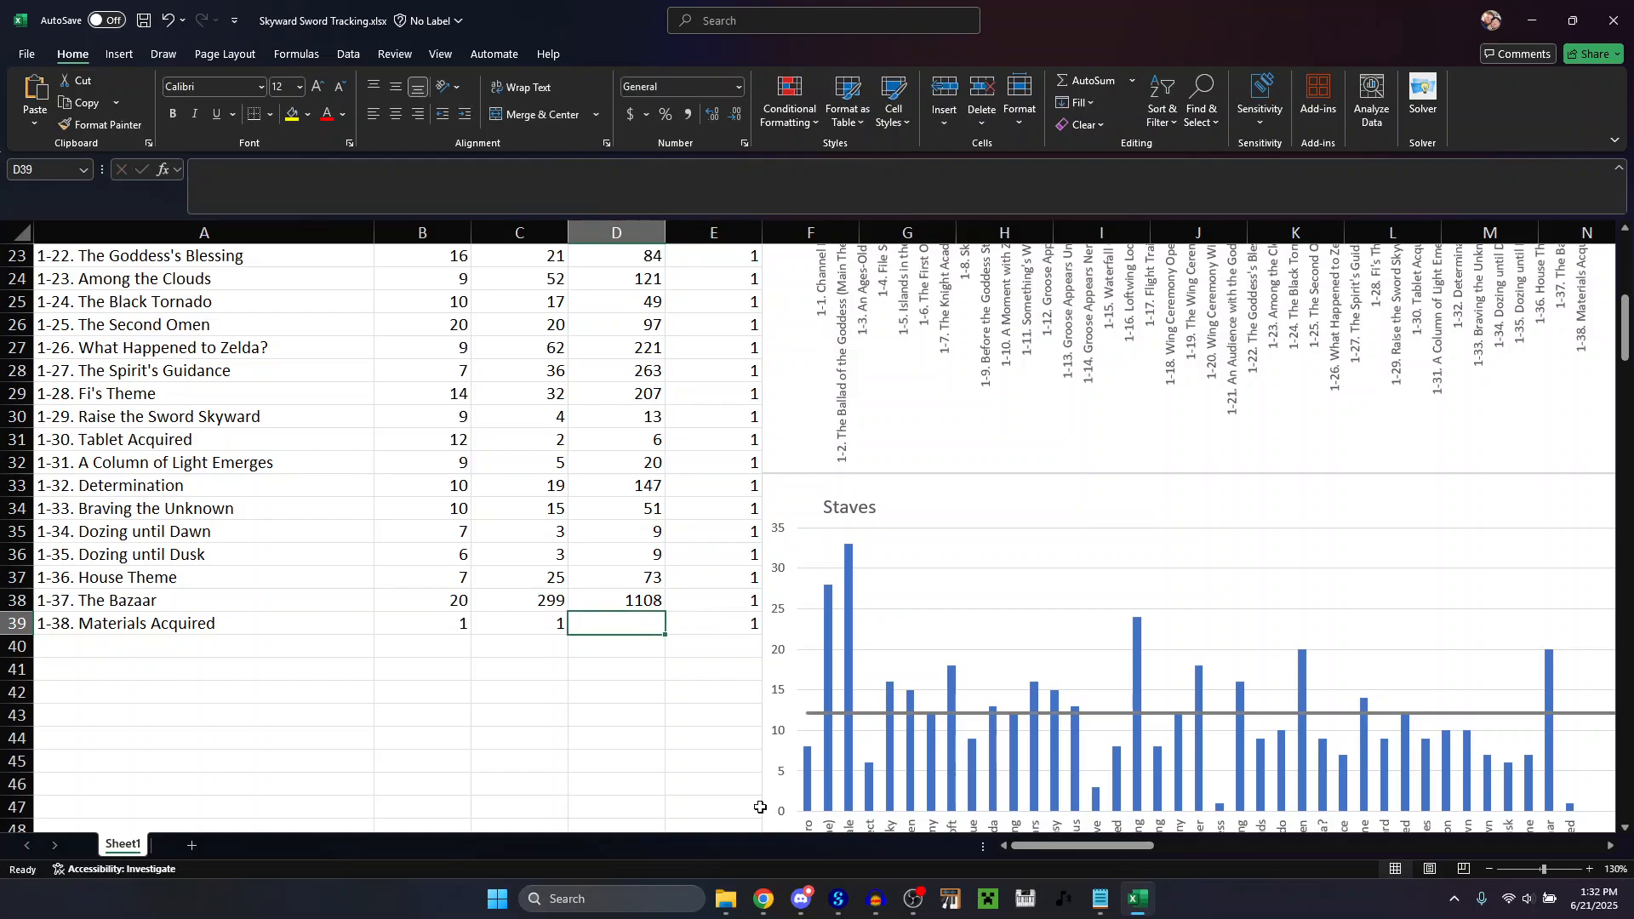
{"action": "left_click", "coordinate": [838, 899]}
{"action": "left_click", "coordinate": [936, 809]}
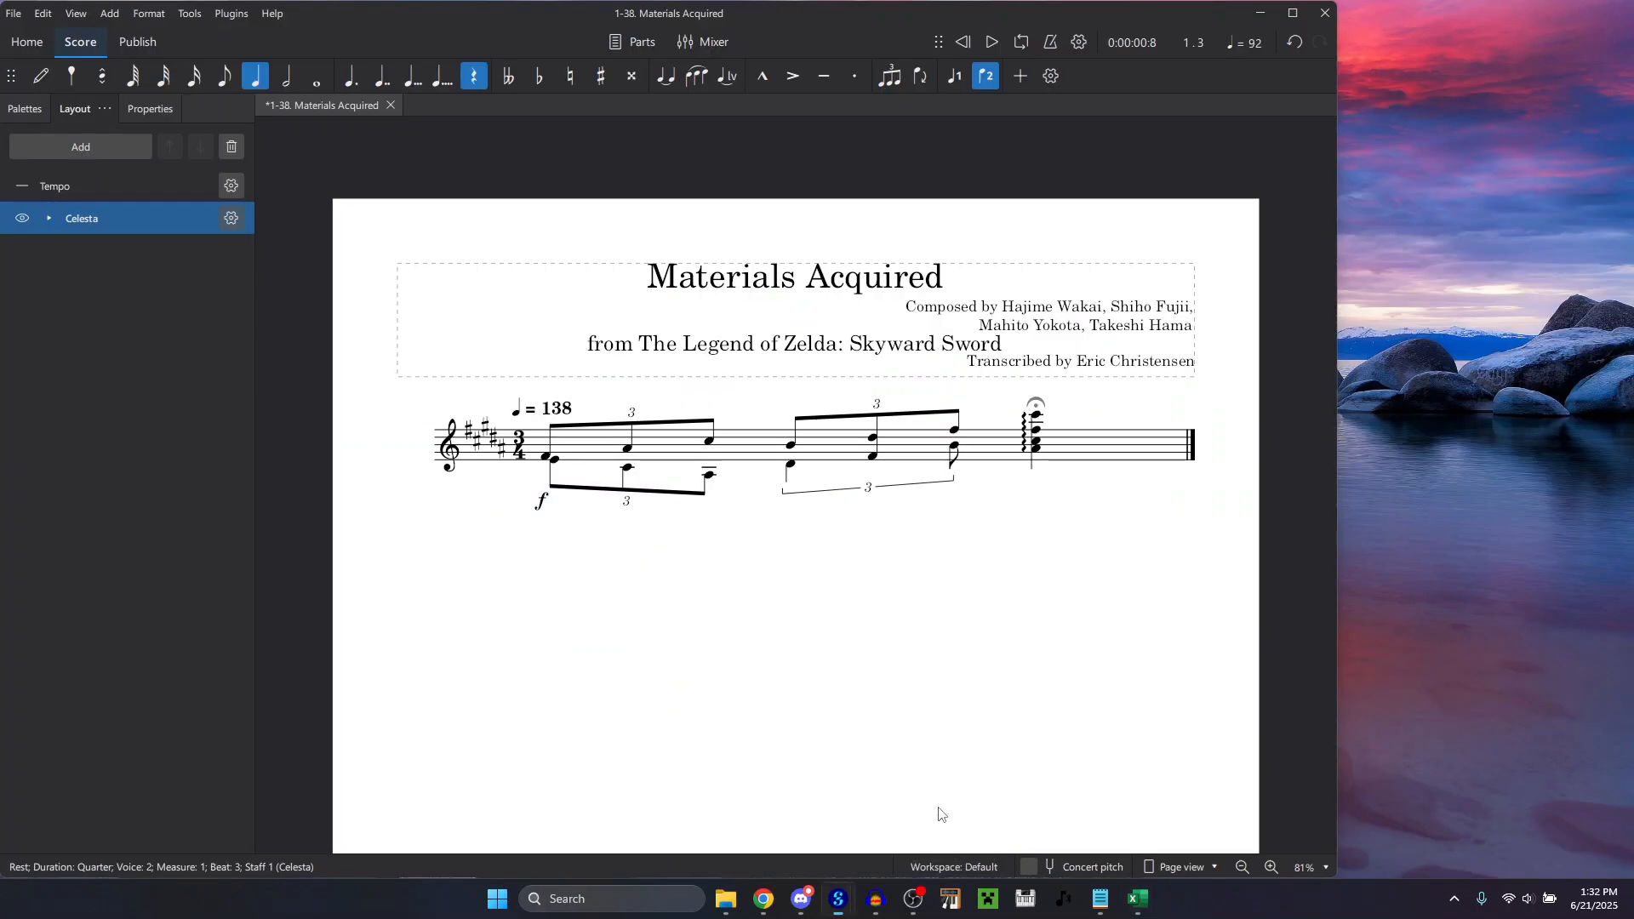
{"action": "left_click", "coordinate": [1191, 460]}
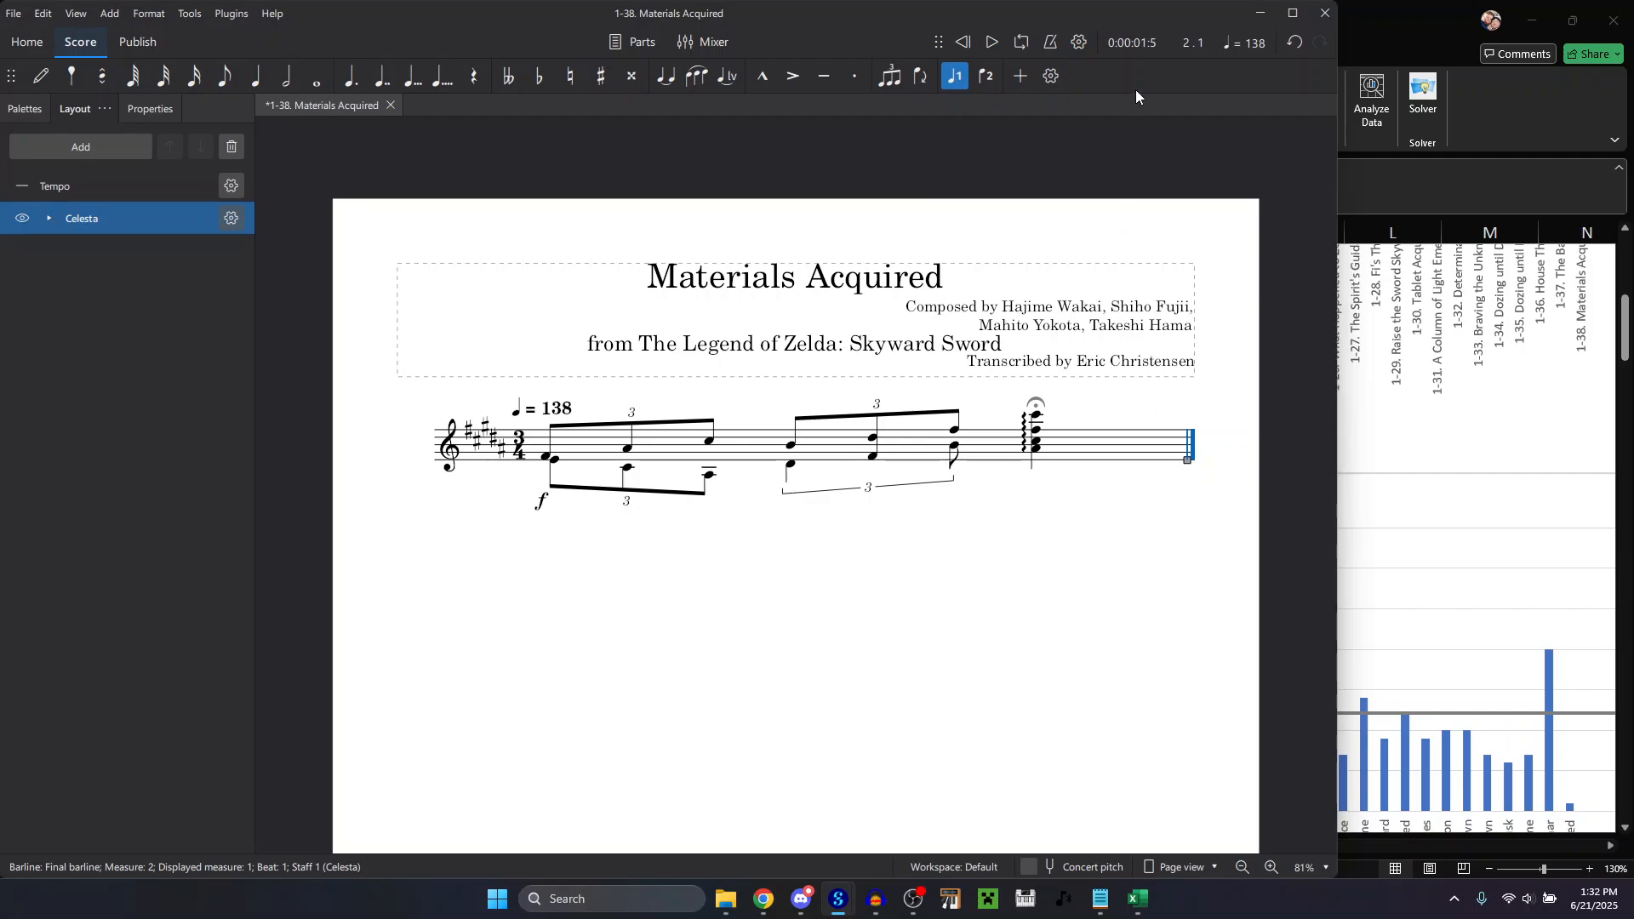
{"action": "left_click", "coordinate": [1387, 3]}
{"action": "type", "text": "5"}
{"action": "left_click", "coordinate": [656, 739]}
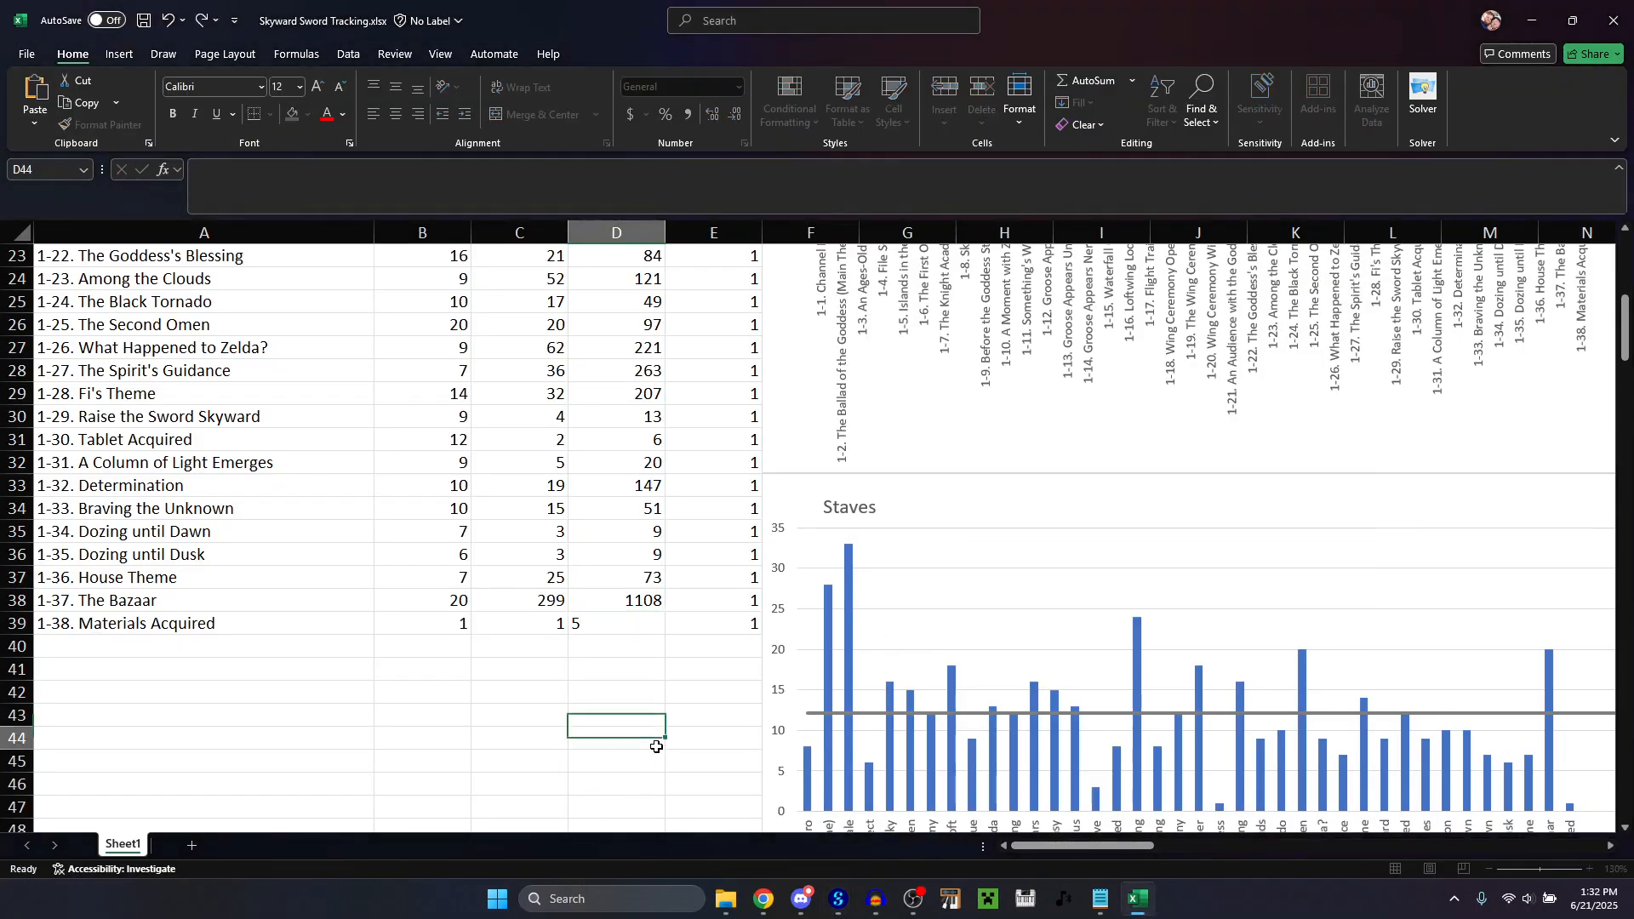
Compare the new entry's time with the Time (s) values of 1-16. Loftwing Located and 1-30. Tablet Acquired.
{"action": "scroll", "coordinate": [647, 611], "scroll_direction": "up", "scroll_amount": 1}
{"action": "scroll", "coordinate": [646, 613], "scroll_direction": "up", "scroll_amount": 4}
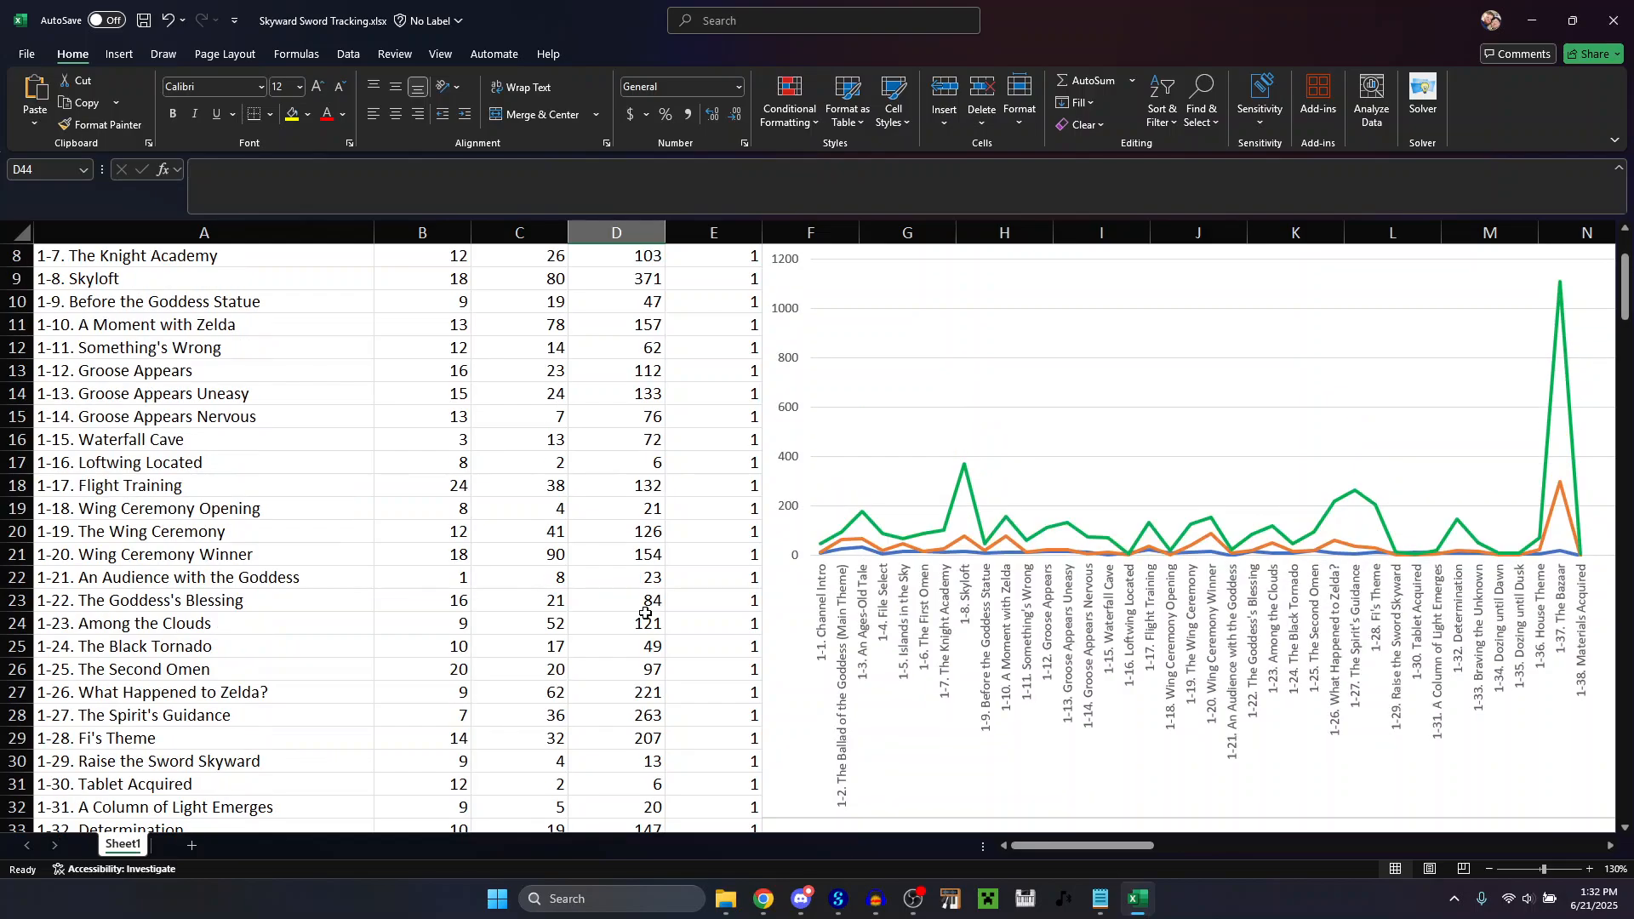
{"action": "left_click", "coordinate": [654, 463]}
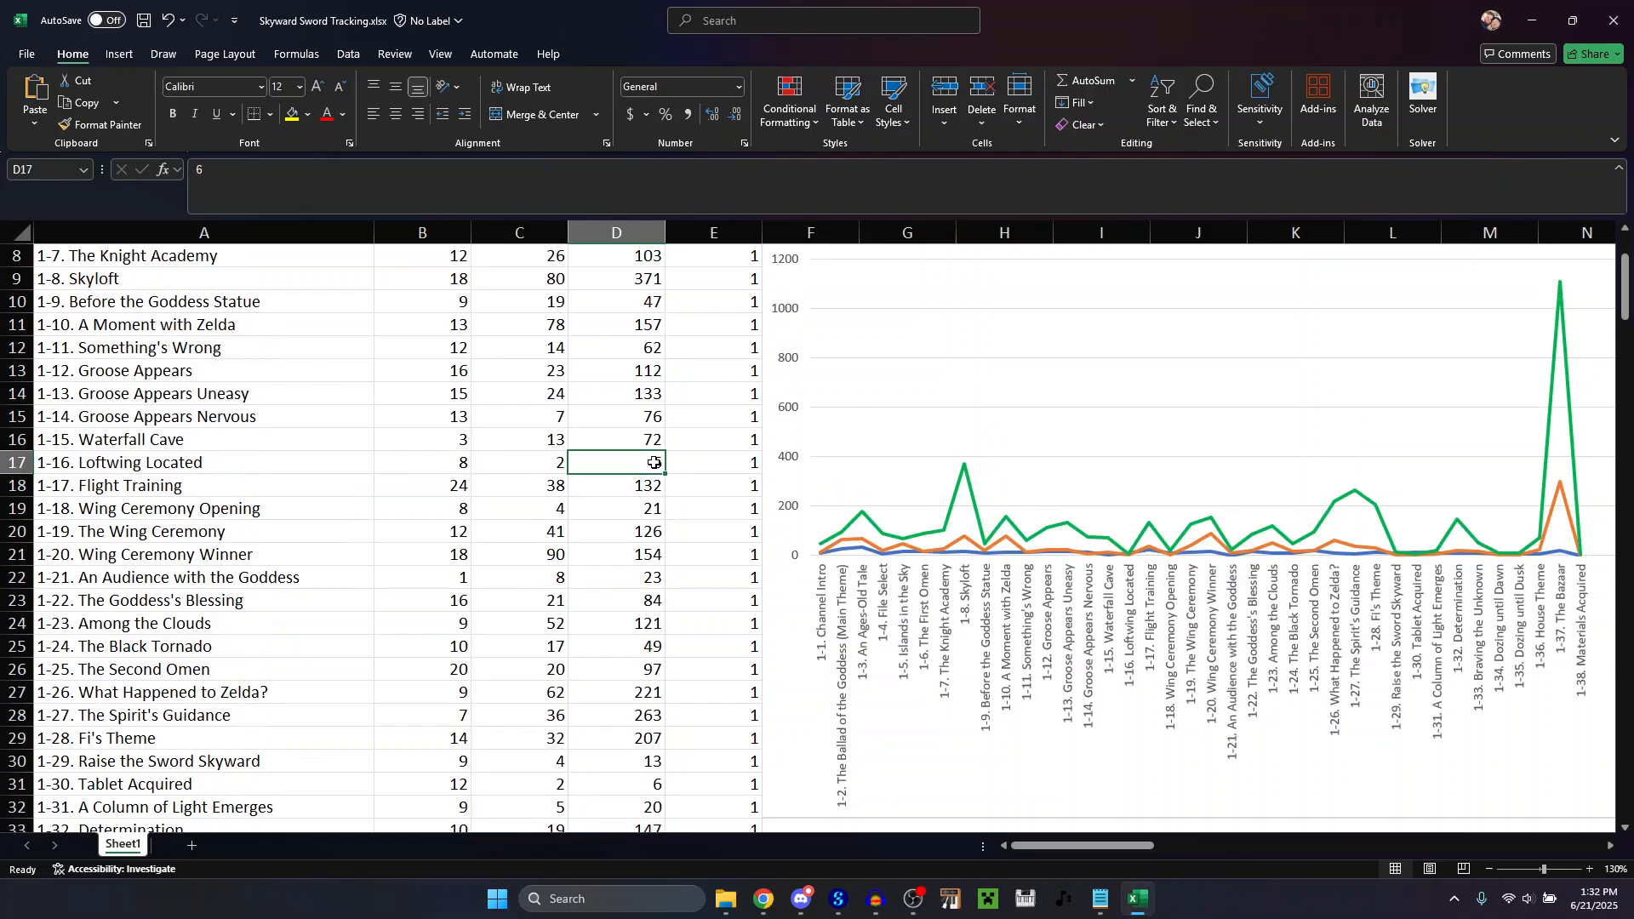
{"action": "left_click", "coordinate": [649, 781]}
{"action": "scroll", "coordinate": [611, 545], "scroll_direction": "up", "scroll_amount": 3}
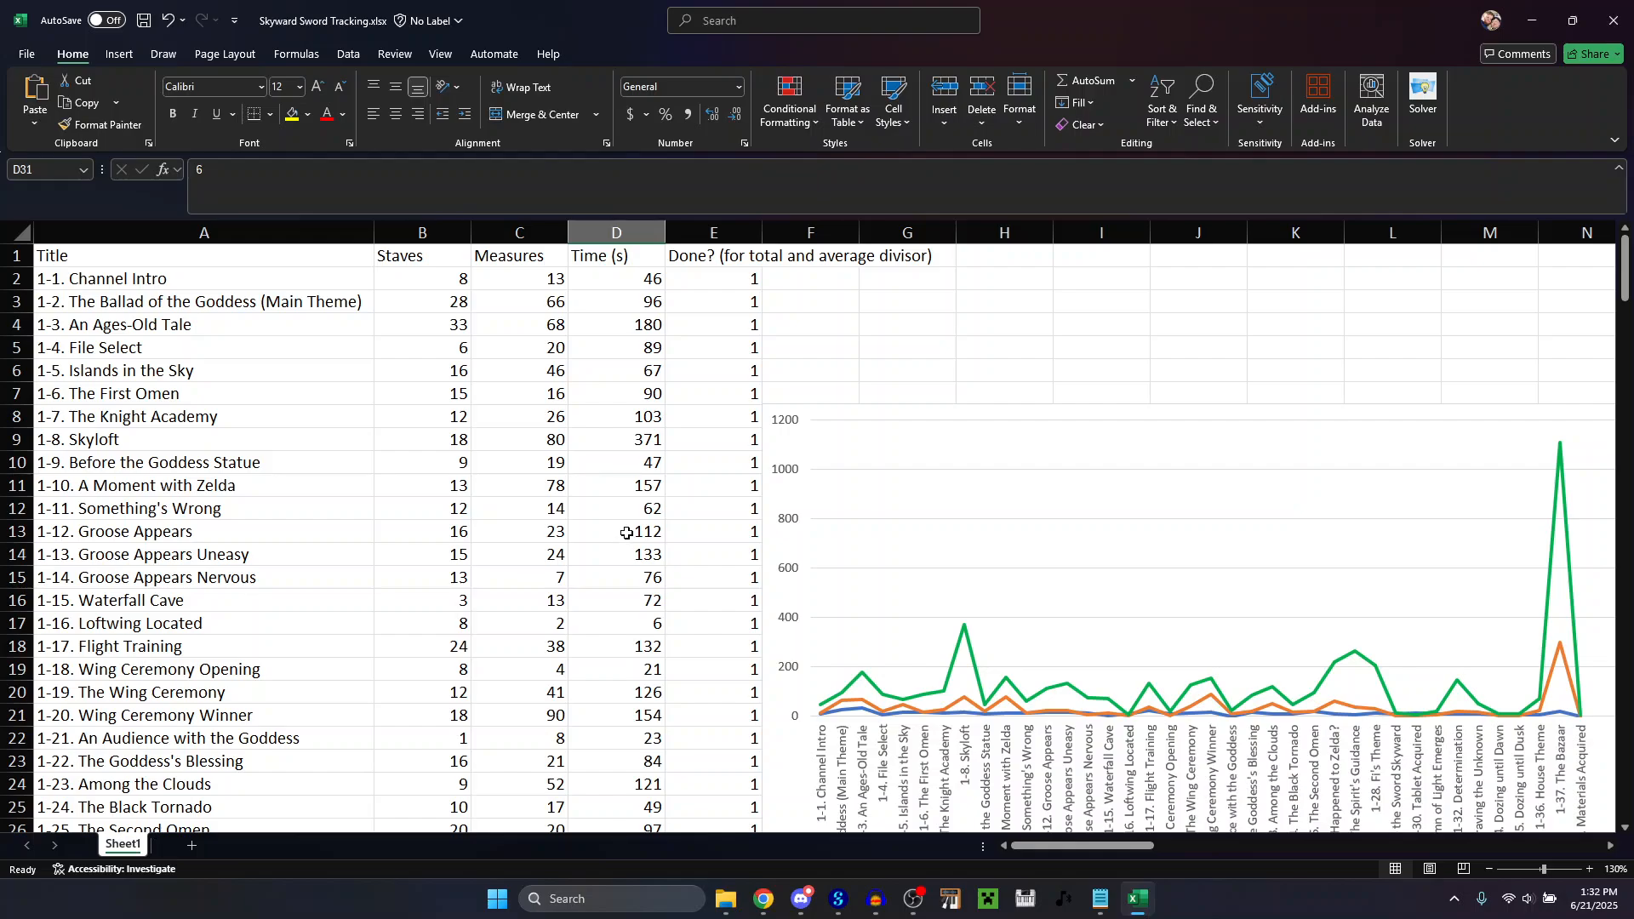
{"action": "scroll", "coordinate": [626, 532], "scroll_direction": "down", "scroll_amount": 7}
Examine the combined line chart and the Staves and Measures charts to see how 1-38. Materials Acquired compares with the earlier tracks.
{"action": "left_click_drag", "start_coordinate": [1059, 848], "coordinate": [1104, 851]}
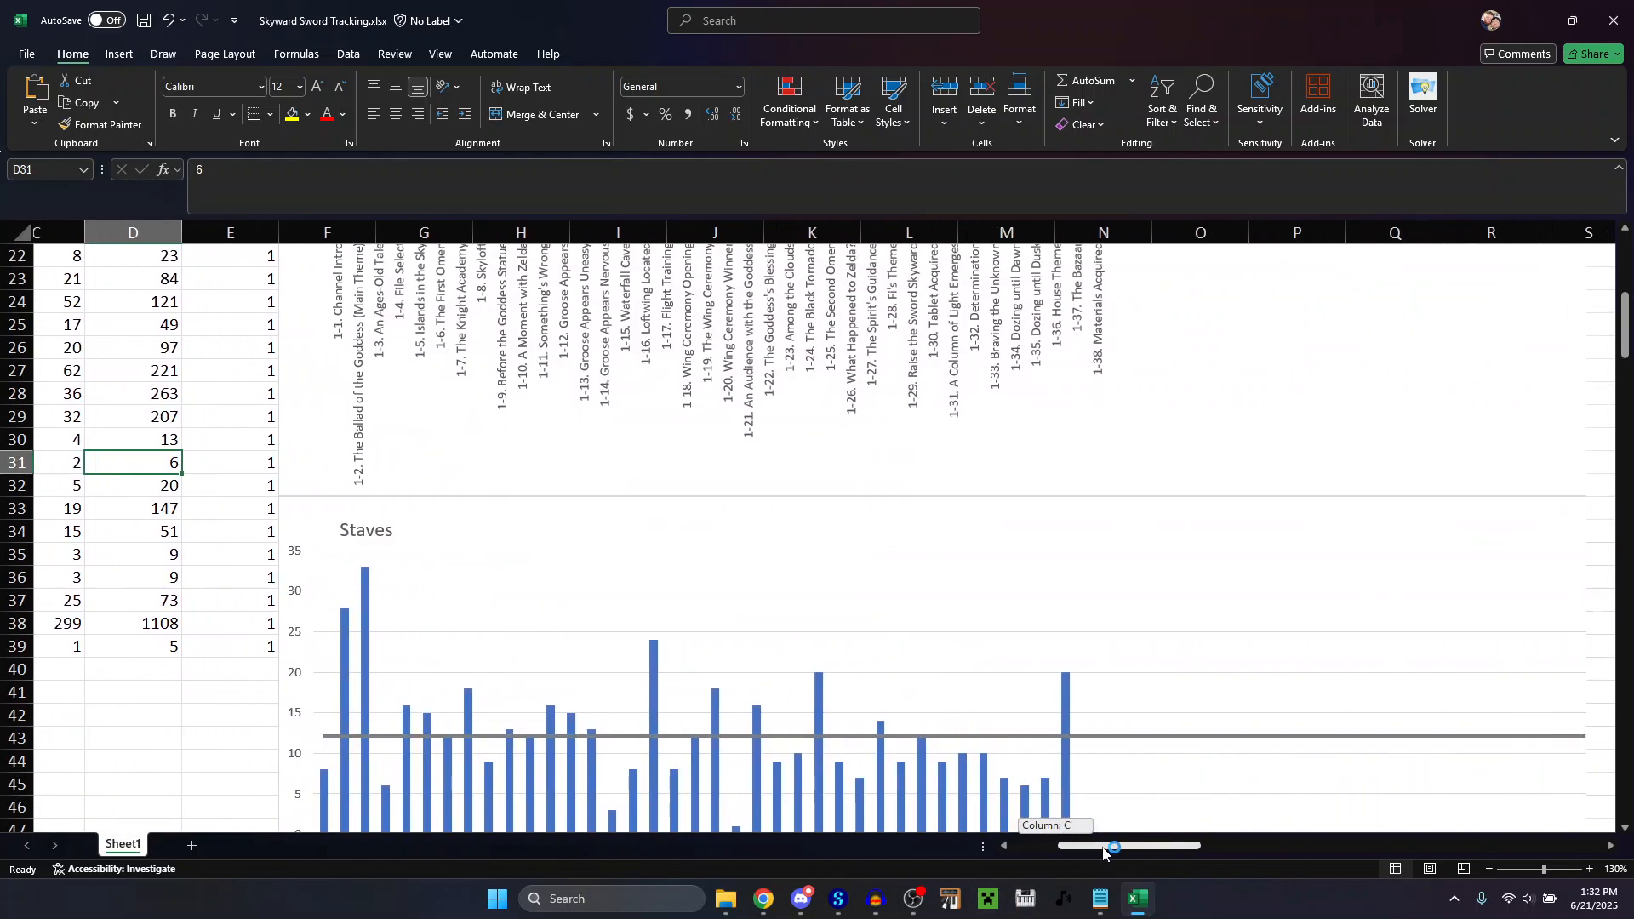
{"action": "scroll", "coordinate": [1014, 576], "scroll_direction": "up", "scroll_amount": 5}
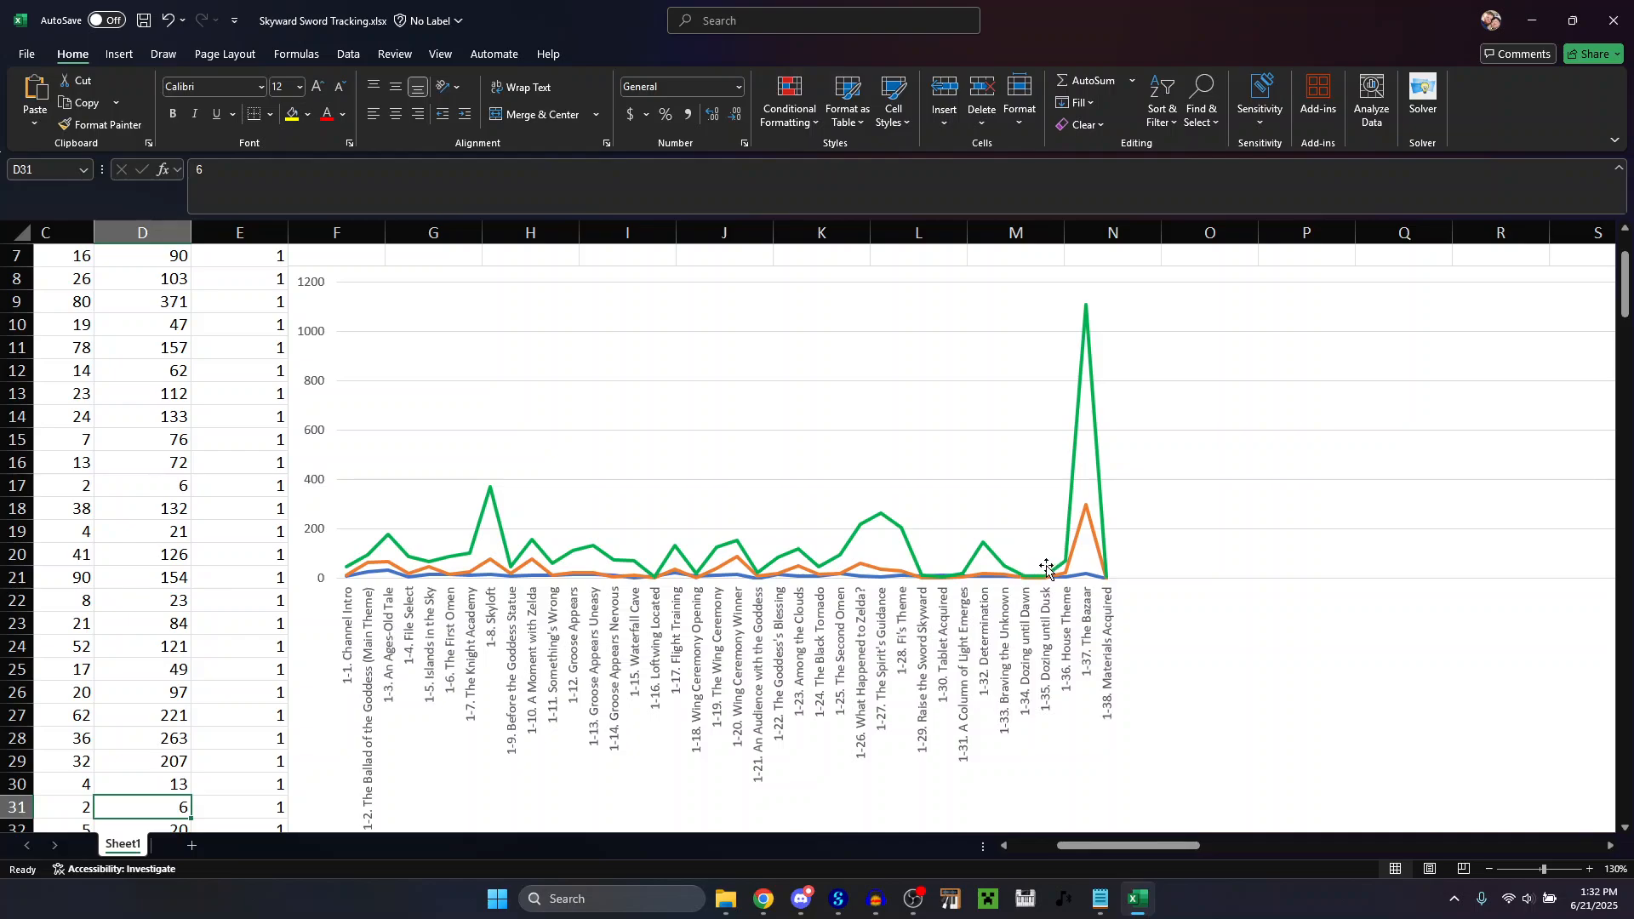
{"action": "mouse_move", "coordinate": [1108, 582]}
{"action": "mouse_move", "coordinate": [1140, 847]}
{"action": "left_mouse_down"}
{"action": "mouse_move", "coordinate": [1052, 849]}
{"action": "mouse_move", "coordinate": [1140, 852]}
{"action": "left_mouse_up"}
{"action": "scroll", "coordinate": [1408, 602], "scroll_direction": "down", "scroll_amount": 7}
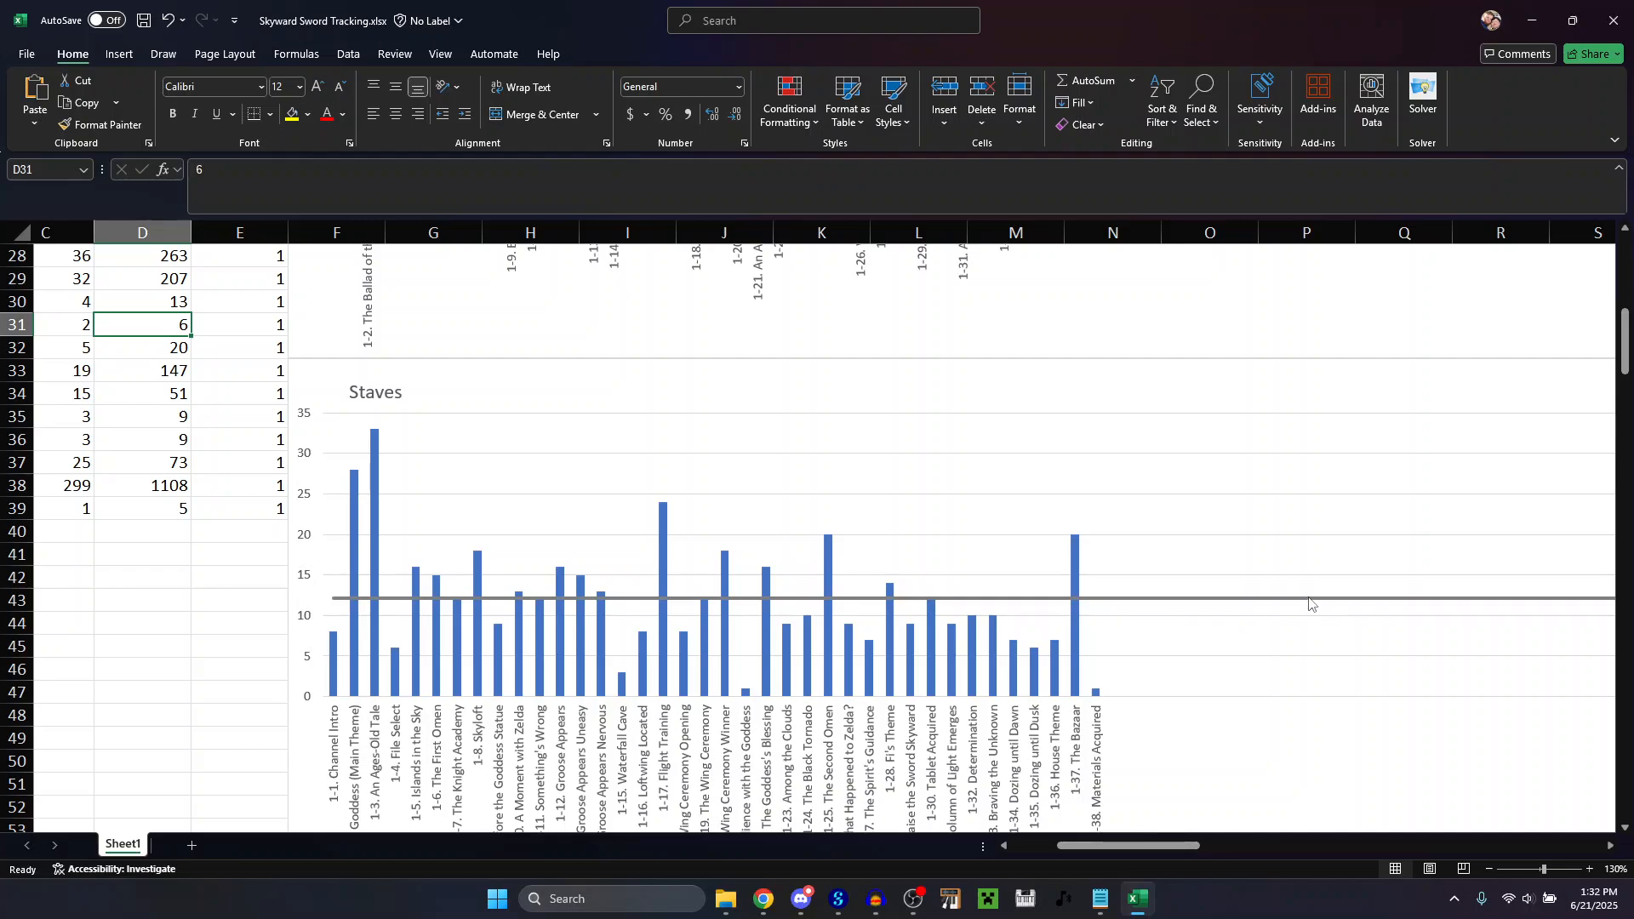
{"action": "scroll", "coordinate": [1310, 603], "scroll_direction": "down", "scroll_amount": 10}
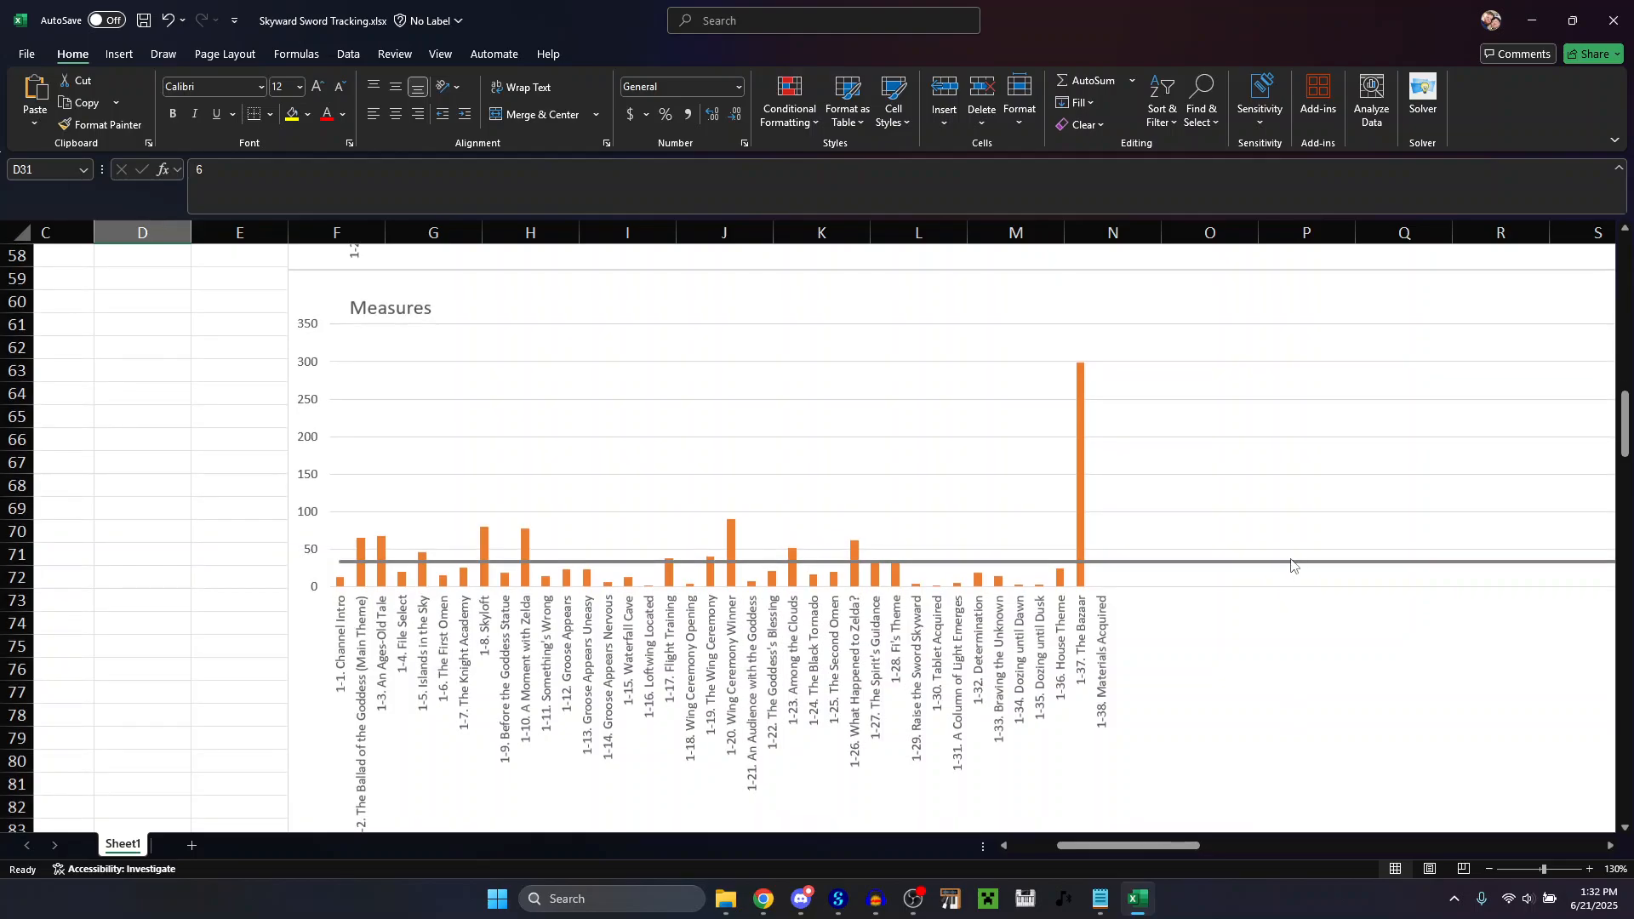
{"action": "mouse_move", "coordinate": [1291, 564]}
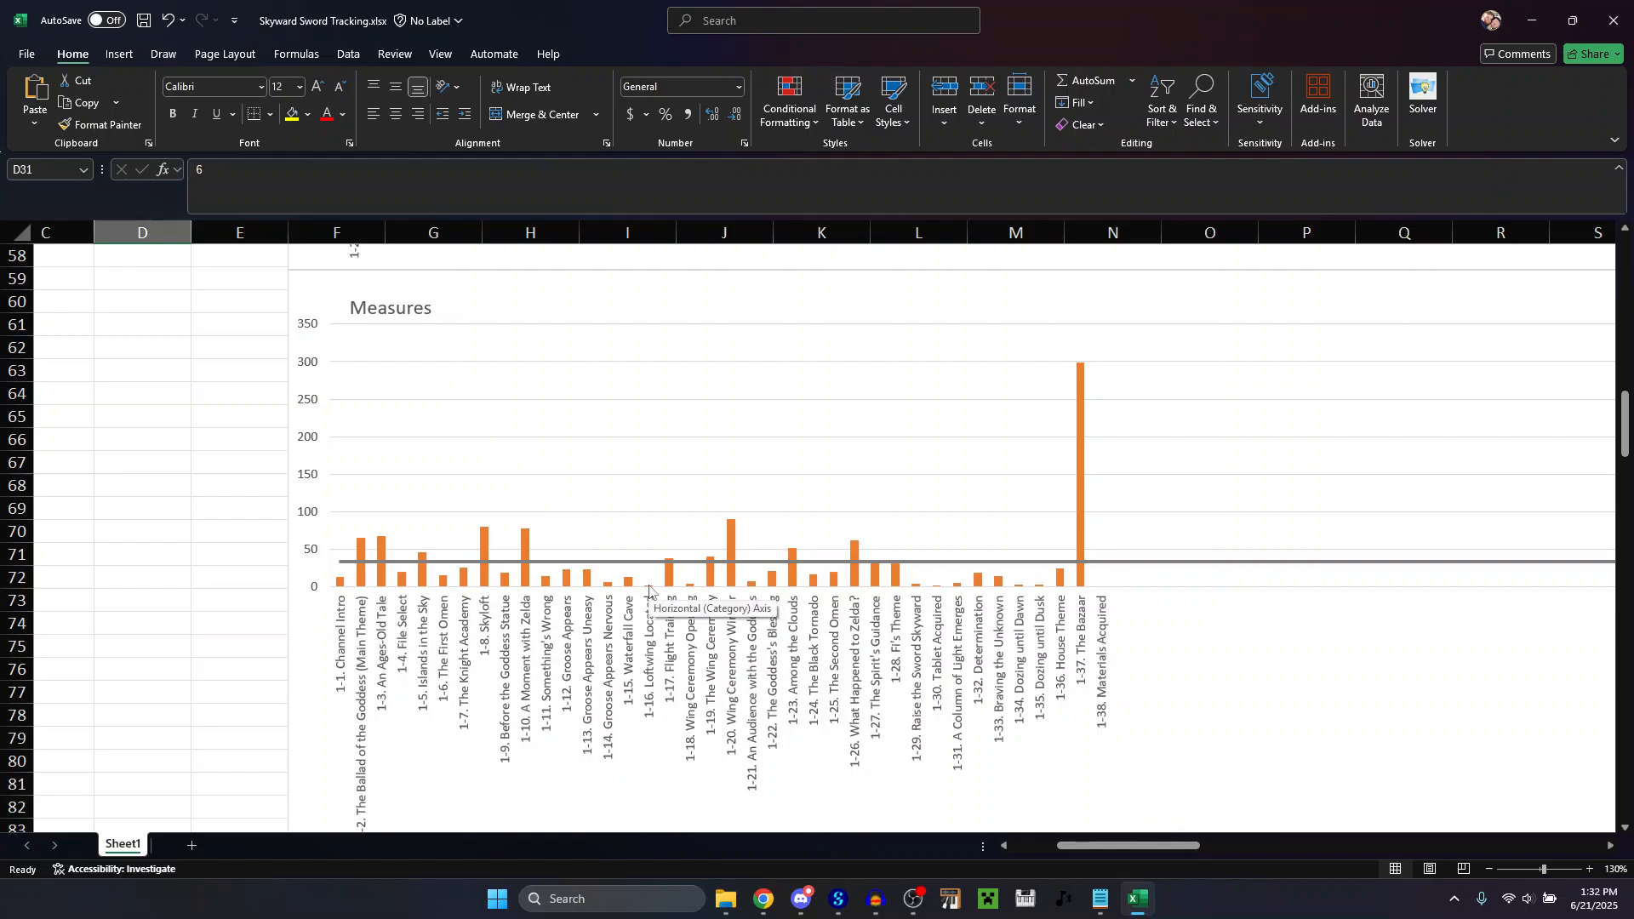
{"action": "scroll", "coordinate": [668, 458], "scroll_direction": "up", "scroll_amount": 7}
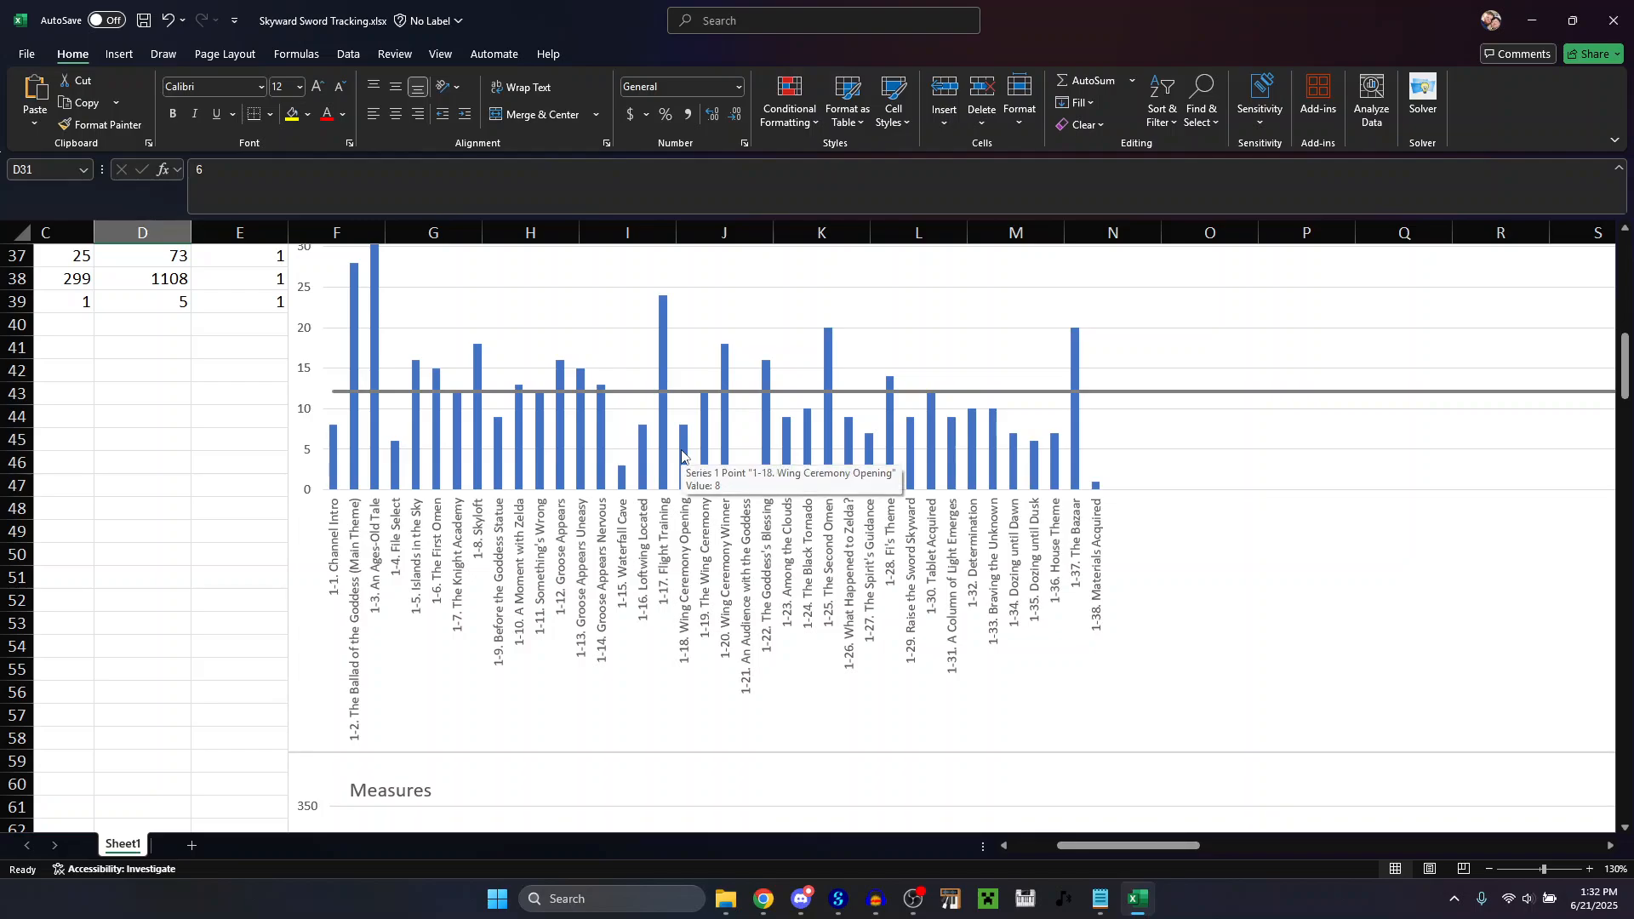
{"action": "mouse_move", "coordinate": [746, 487]}
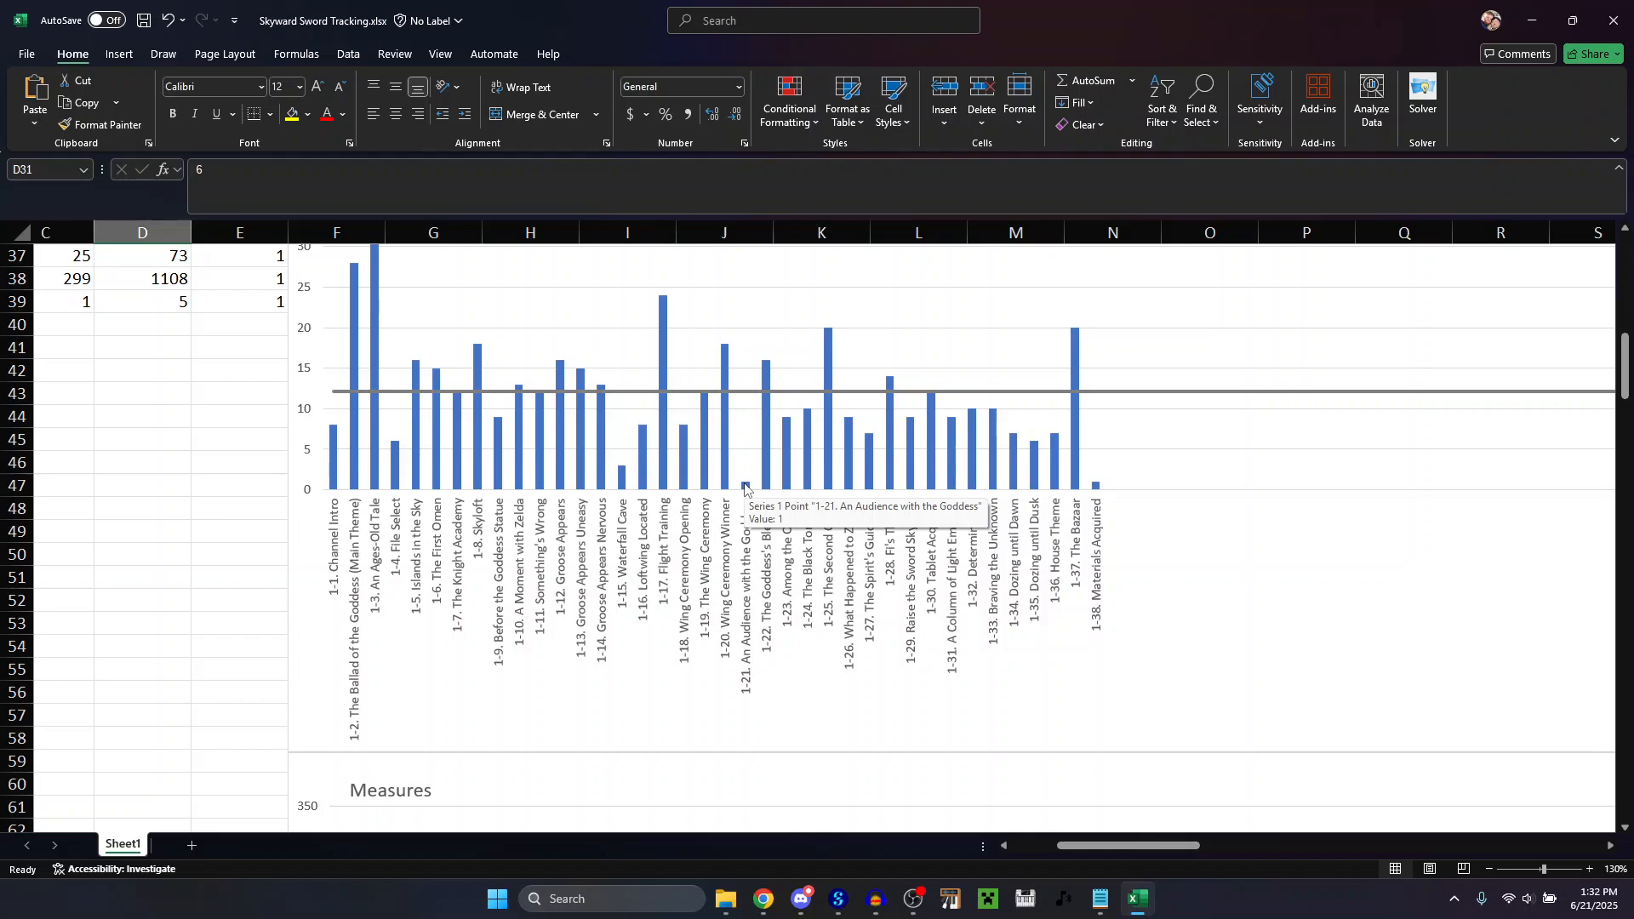
{"action": "scroll", "coordinate": [744, 485], "scroll_direction": "up", "scroll_amount": 7}
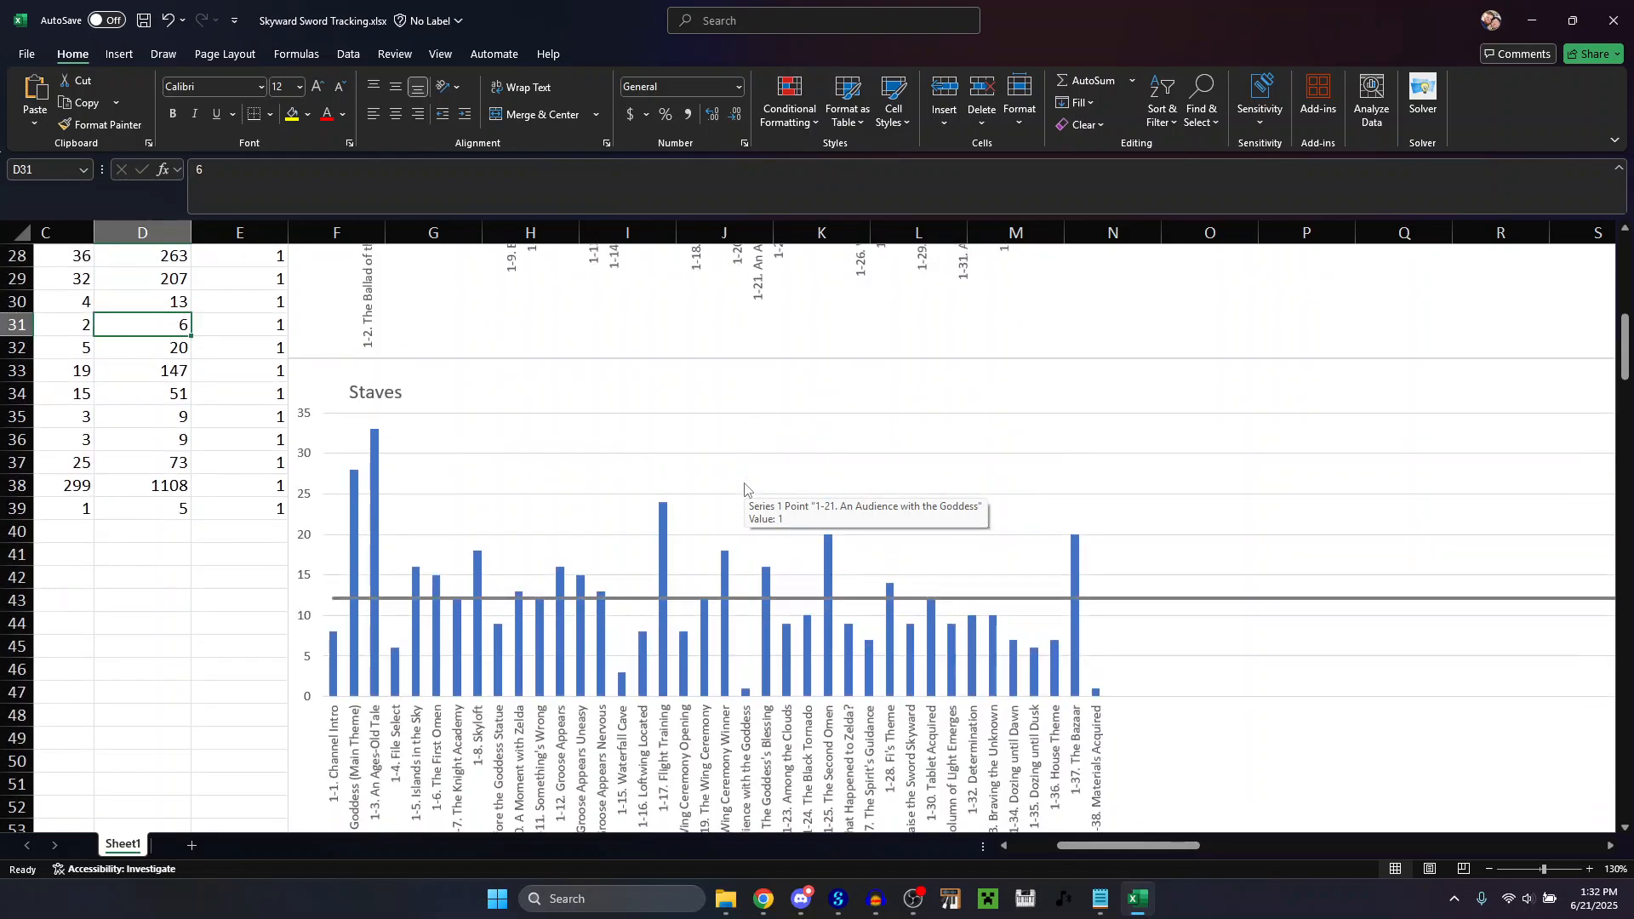
{"action": "scroll", "coordinate": [745, 487], "scroll_direction": "down", "scroll_amount": 14}
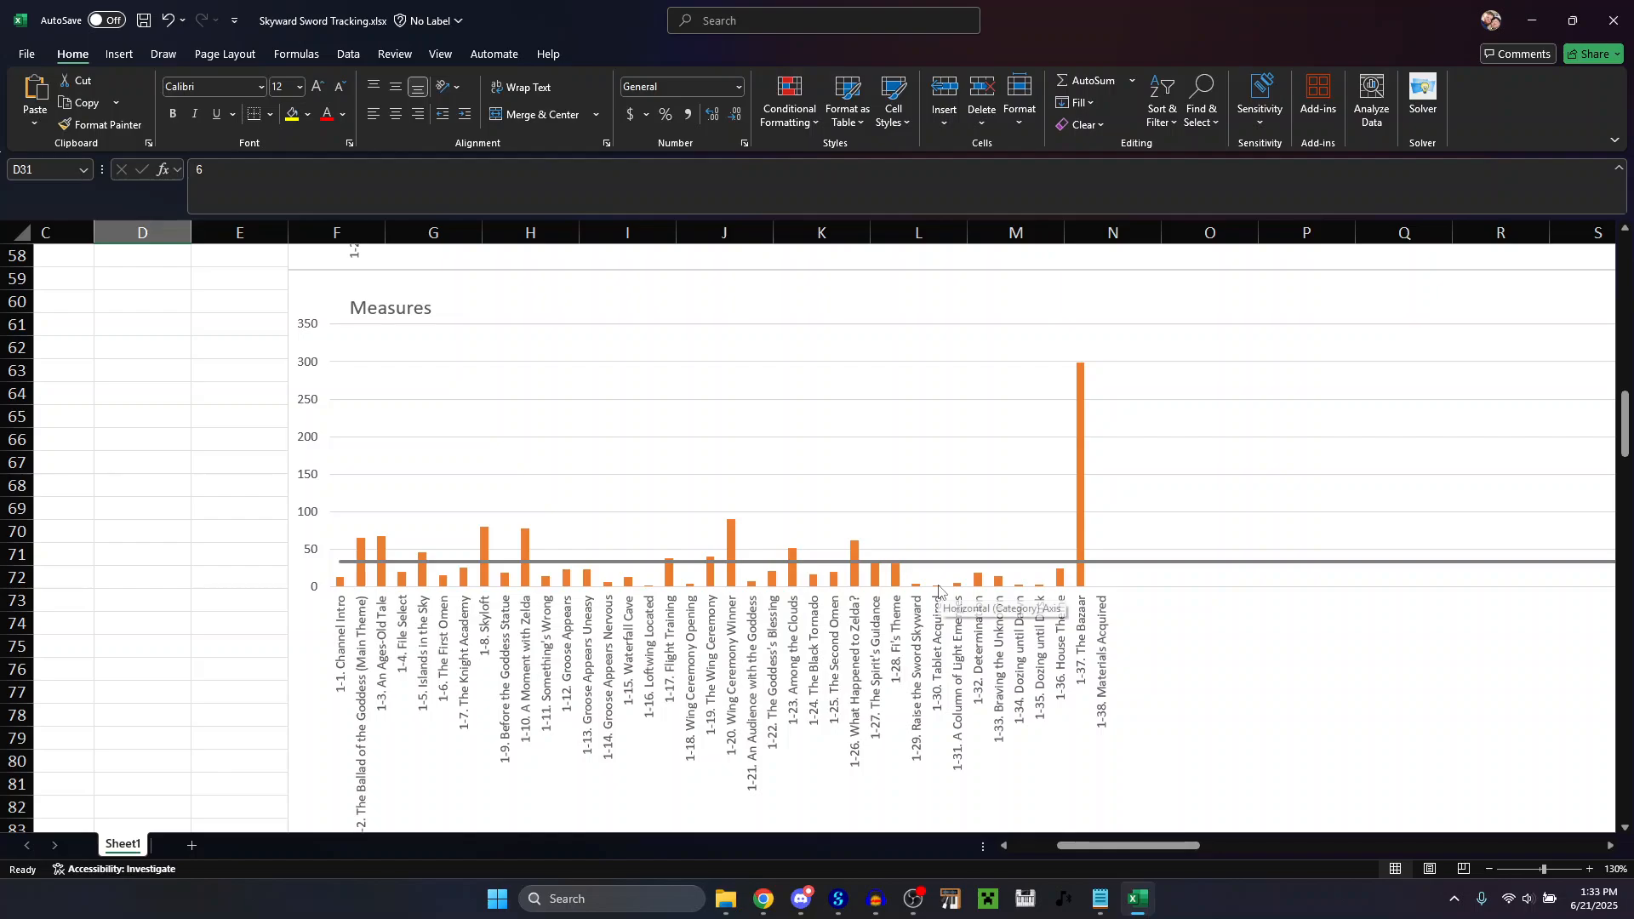
{"action": "left_click", "coordinate": [941, 626]}
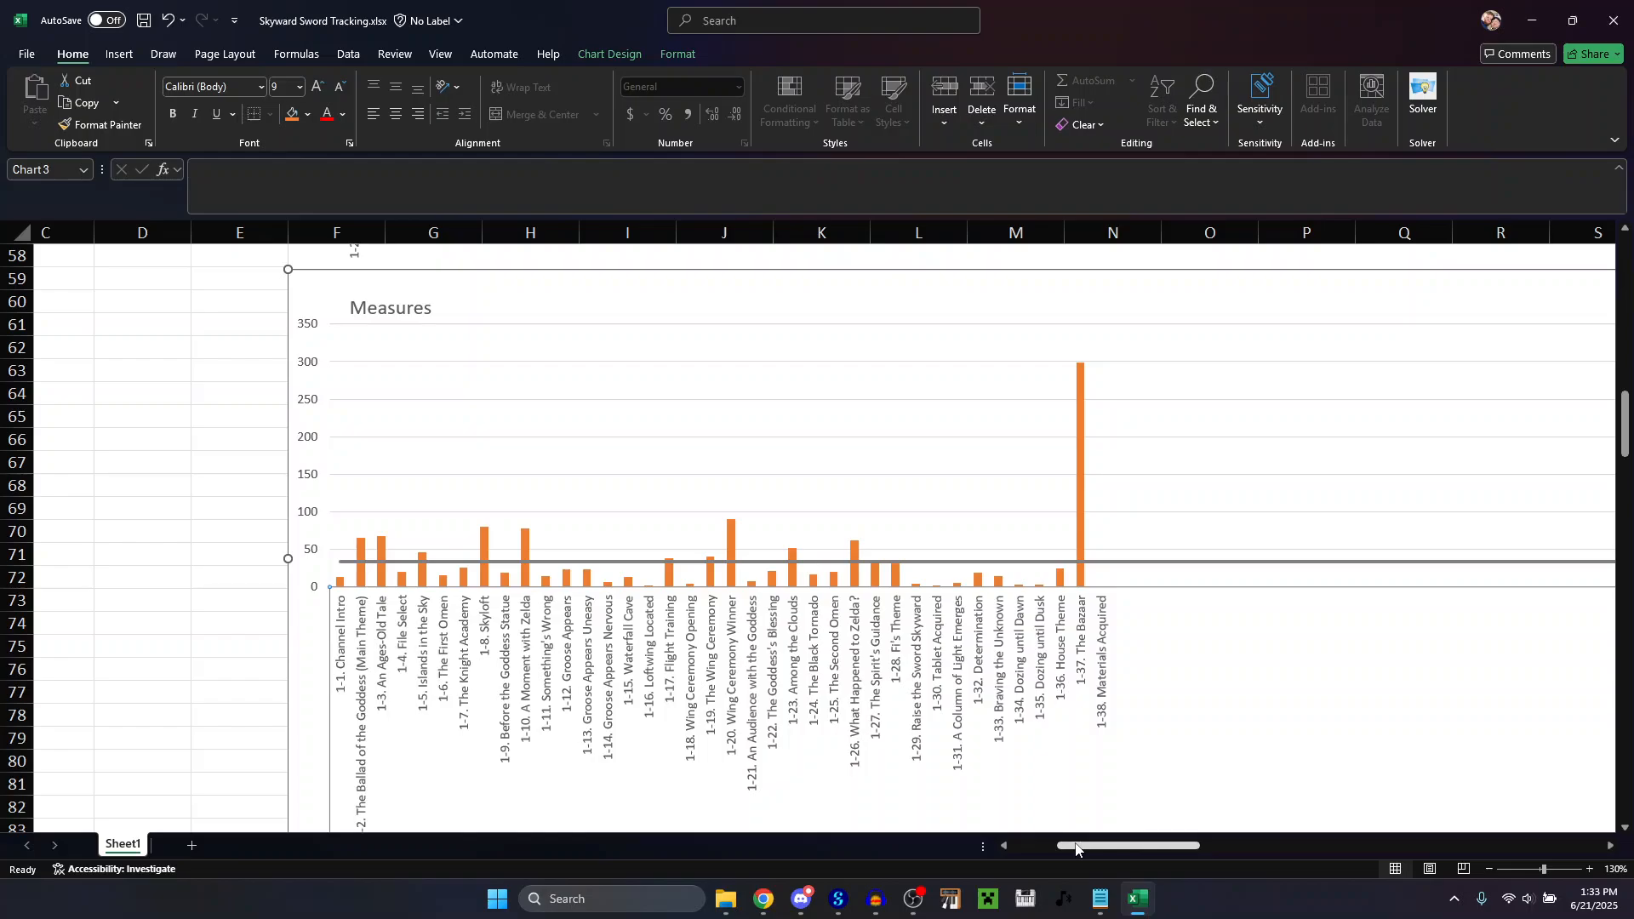
Check the Measures values of 1-16. Loftwing Located and 1-30. Tablet Acquired in the track table.
{"action": "left_click_drag", "start_coordinate": [1076, 848], "coordinate": [1031, 848]}
{"action": "scroll", "coordinate": [376, 502], "scroll_direction": "up", "scroll_amount": 11}
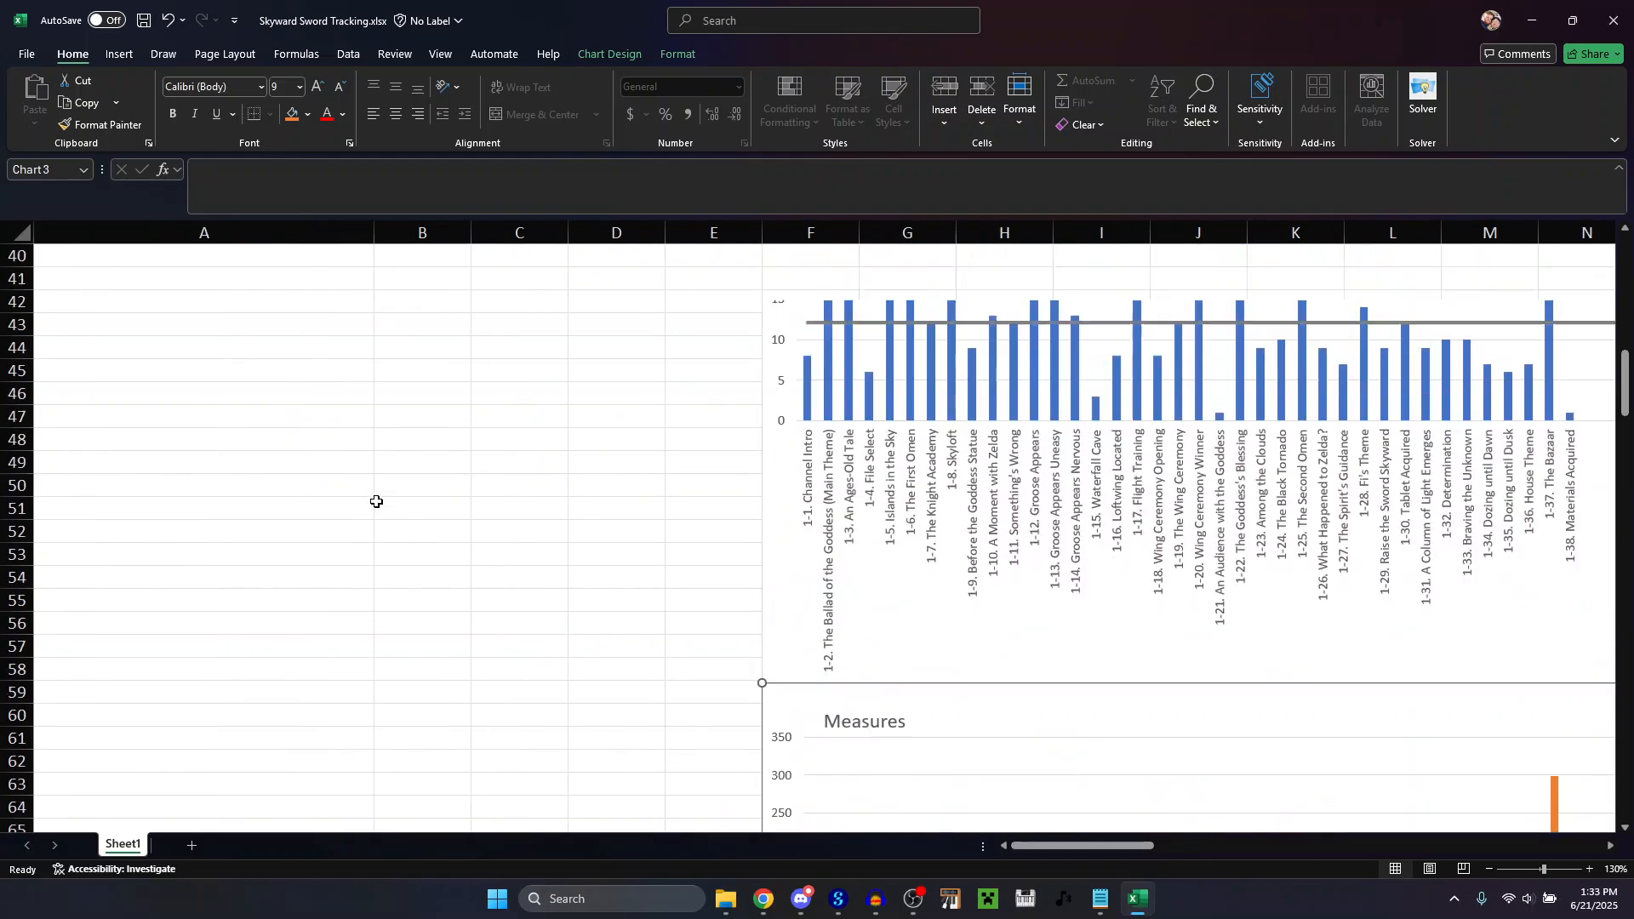
{"action": "scroll", "coordinate": [376, 505], "scroll_direction": "up", "scroll_amount": 6}
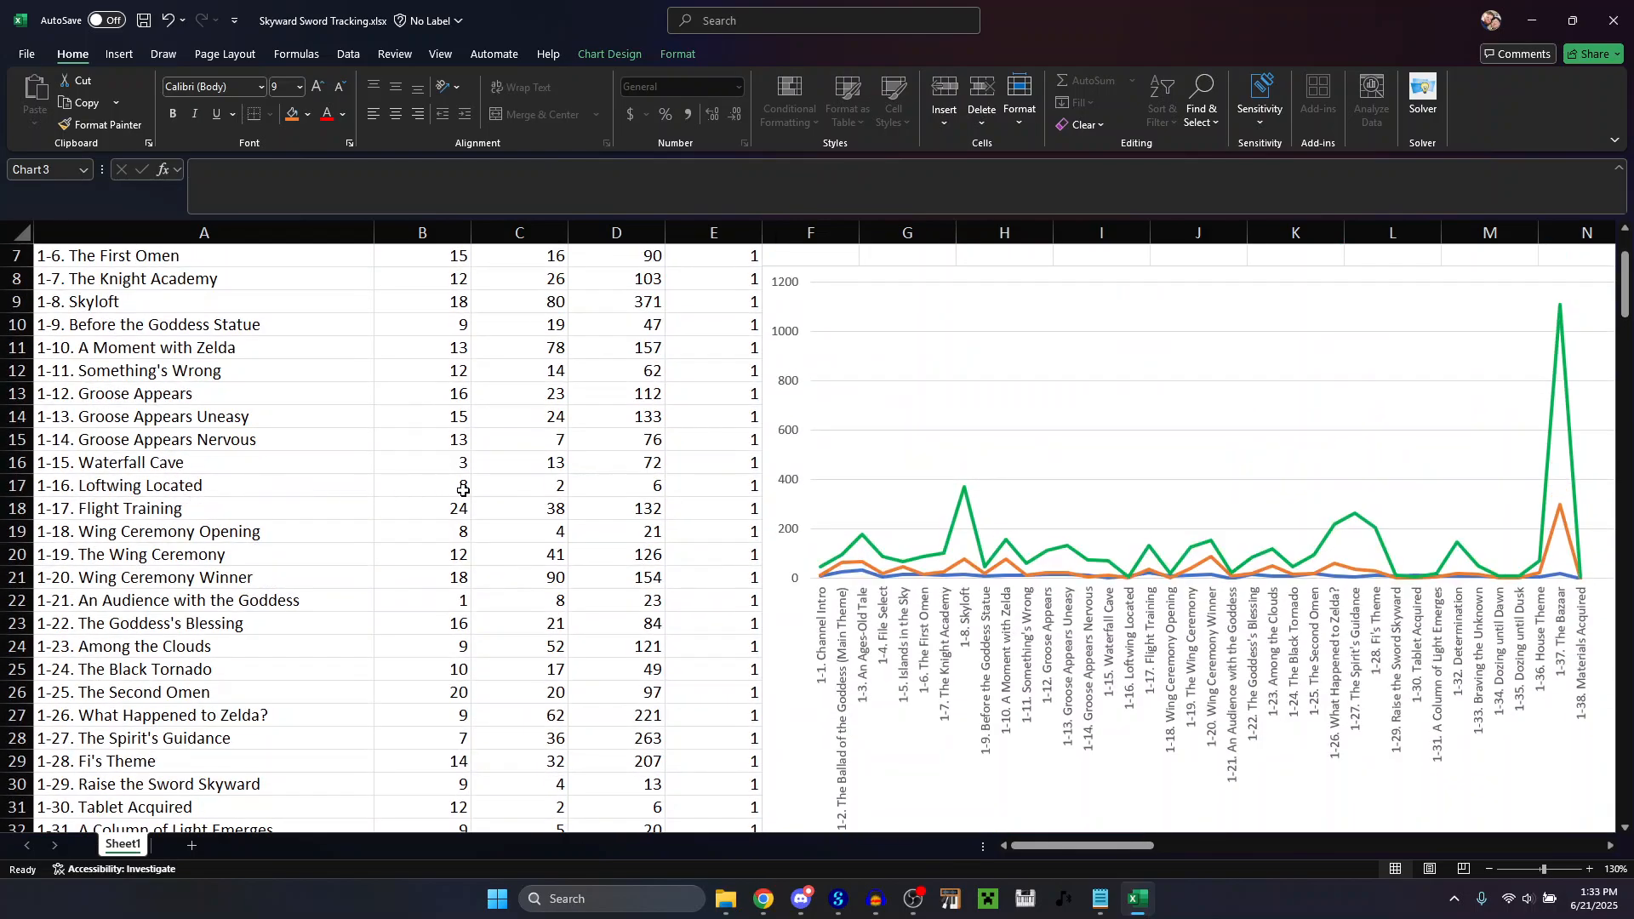
{"action": "left_click", "coordinate": [496, 487]}
{"action": "scroll", "coordinate": [485, 515], "scroll_direction": "down", "scroll_amount": 3}
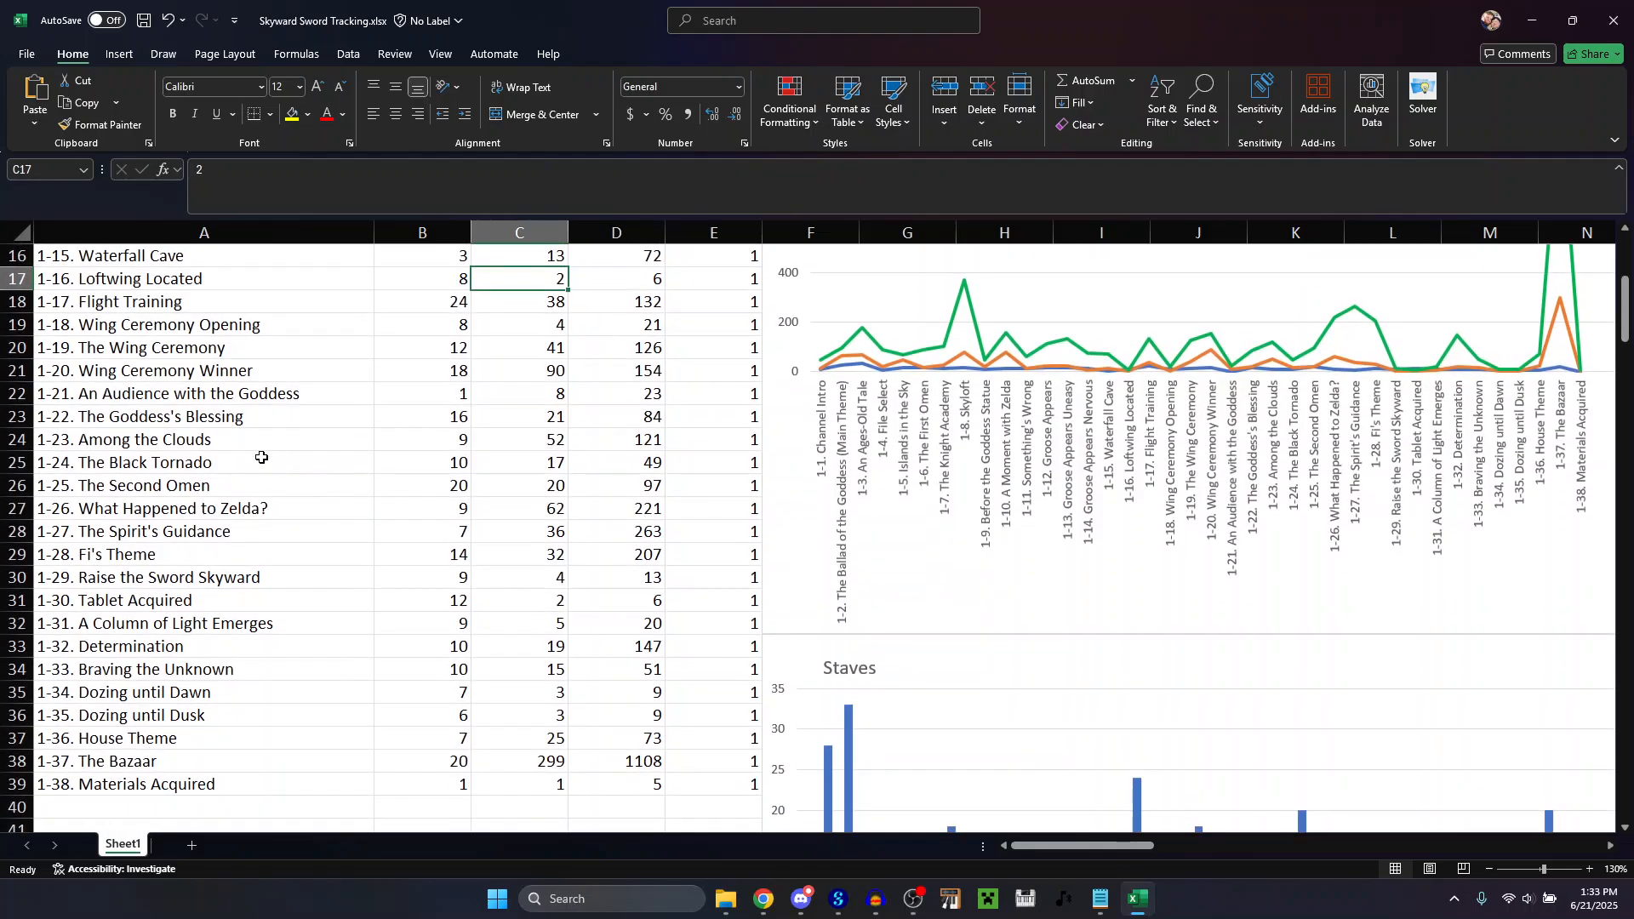
{"action": "left_click", "coordinate": [539, 605]}
{"action": "scroll", "coordinate": [561, 579], "scroll_direction": "down", "scroll_amount": 1}
{"action": "scroll", "coordinate": [577, 528], "scroll_direction": "up", "scroll_amount": 6}
{"action": "scroll", "coordinate": [613, 571], "scroll_direction": "down", "scroll_amount": 17}
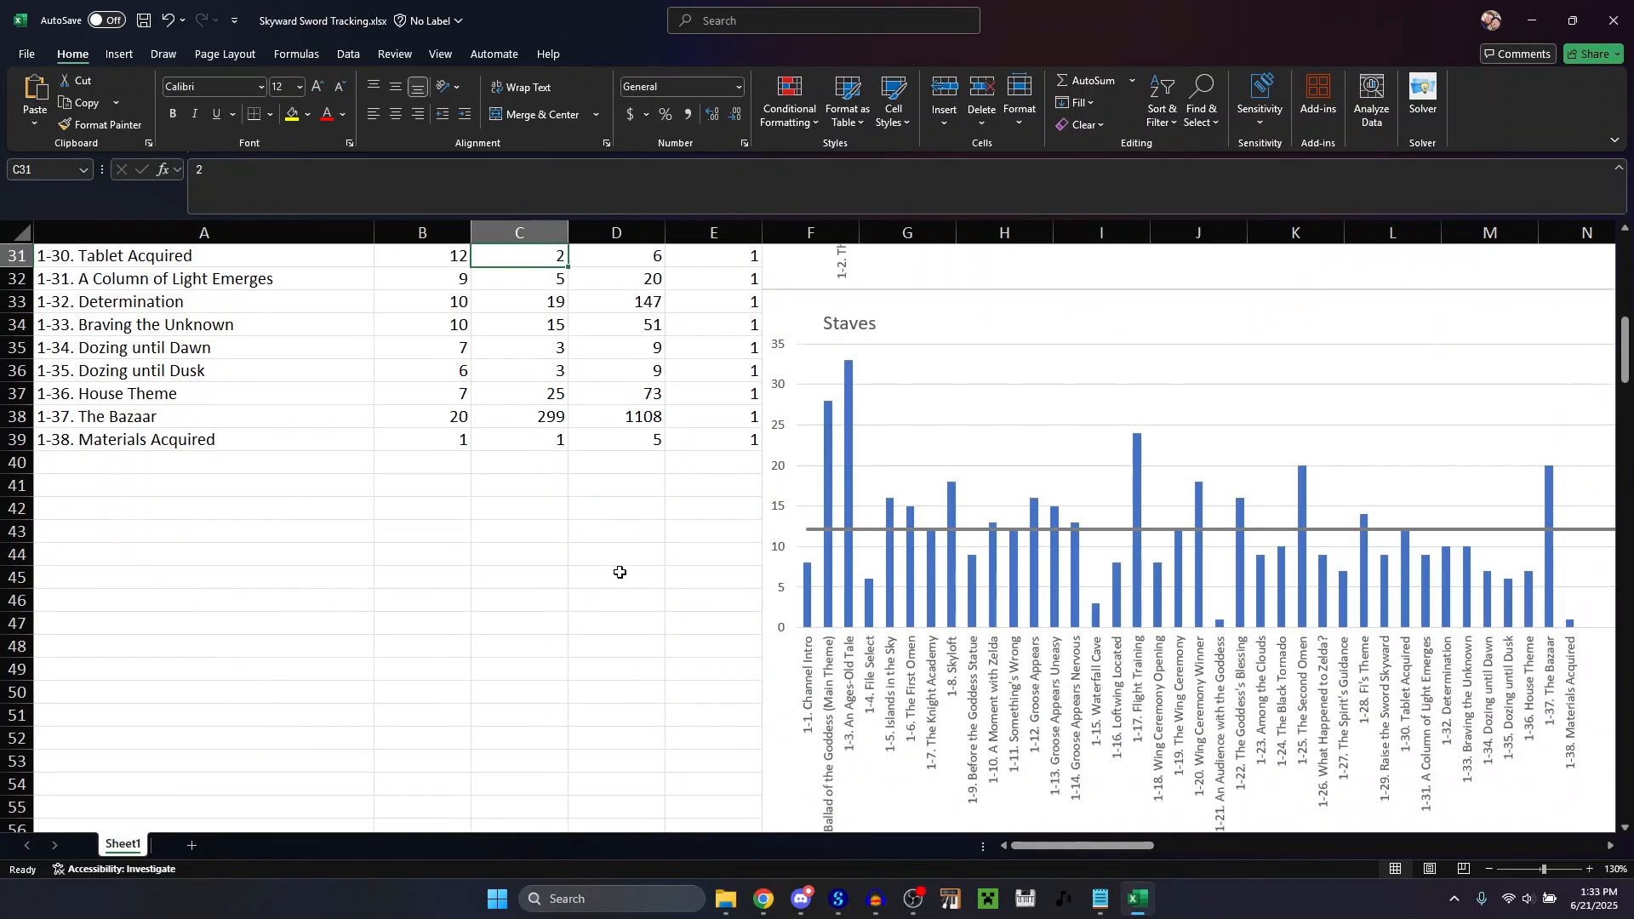
Review the Measures and Time (s) charts and the totals, averages and instrument notes at the end of the sheet.
{"action": "left_click_drag", "start_coordinate": [1071, 843], "coordinate": [1115, 846]}
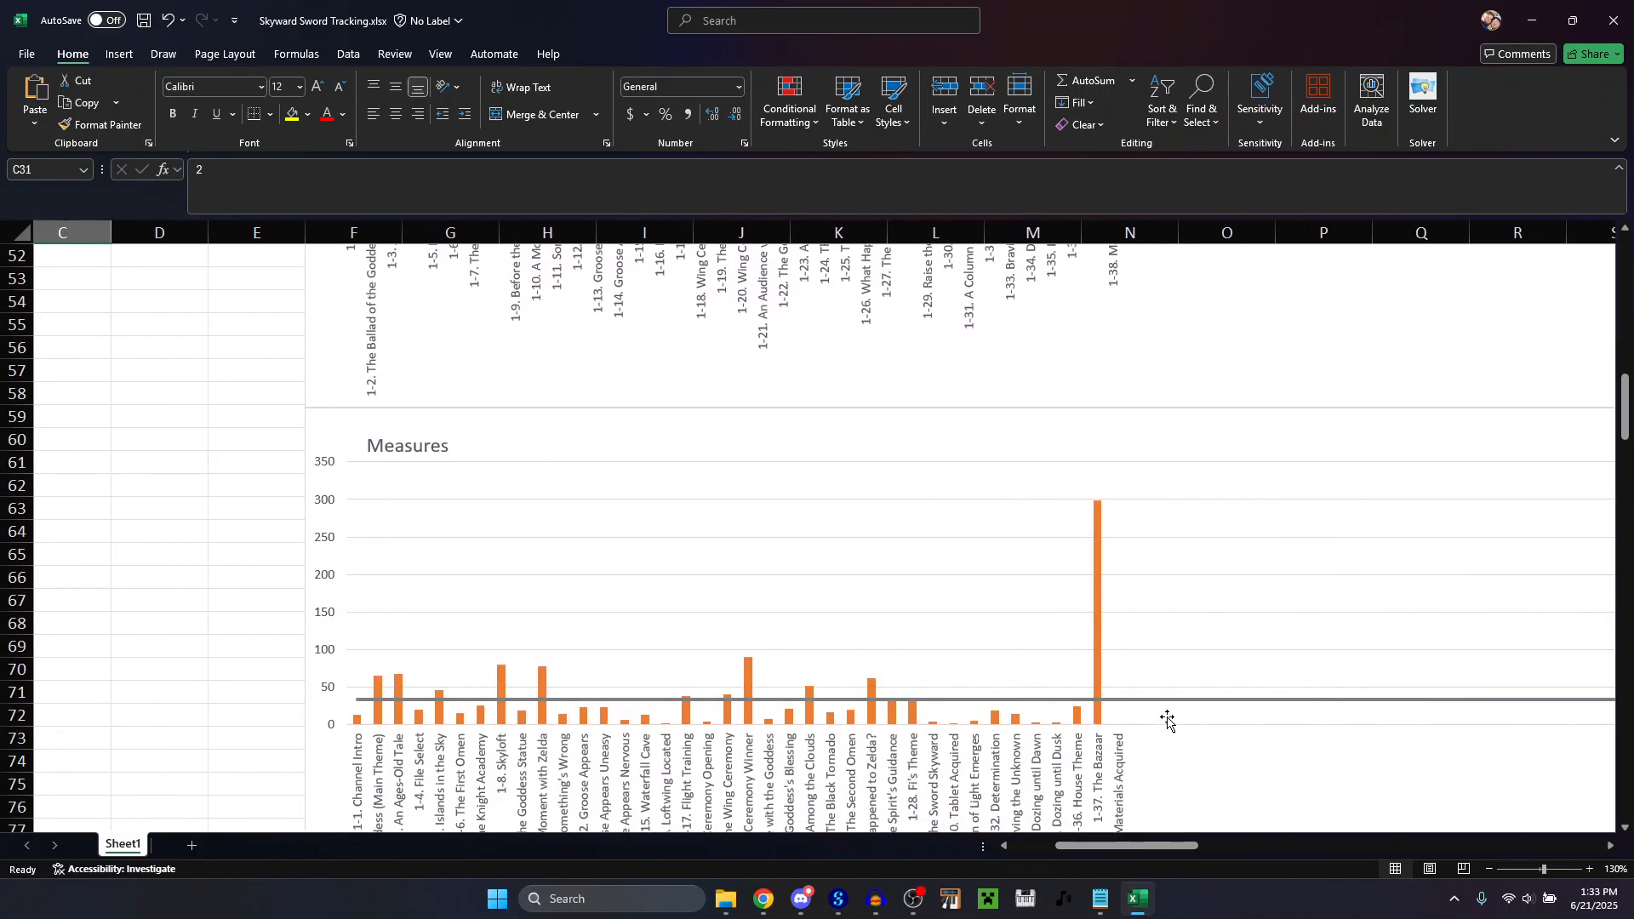
{"action": "scroll", "coordinate": [1170, 707], "scroll_direction": "down", "scroll_amount": 11}
{"action": "scroll", "coordinate": [1180, 584], "scroll_direction": "up", "scroll_amount": 1}
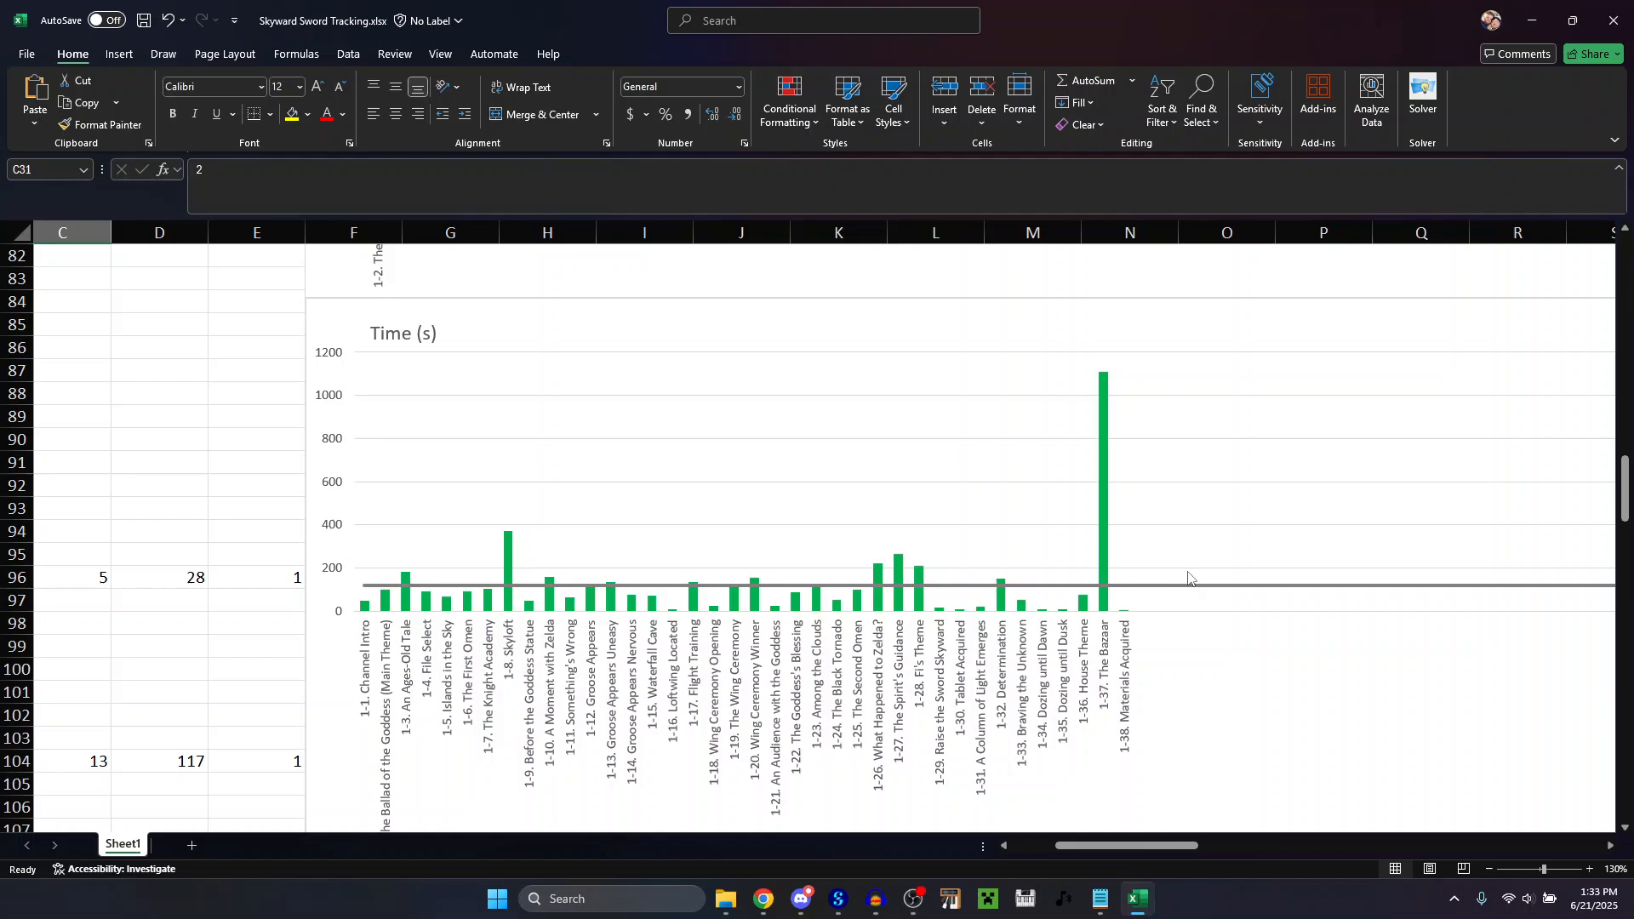
{"action": "mouse_move", "coordinate": [1188, 584]}
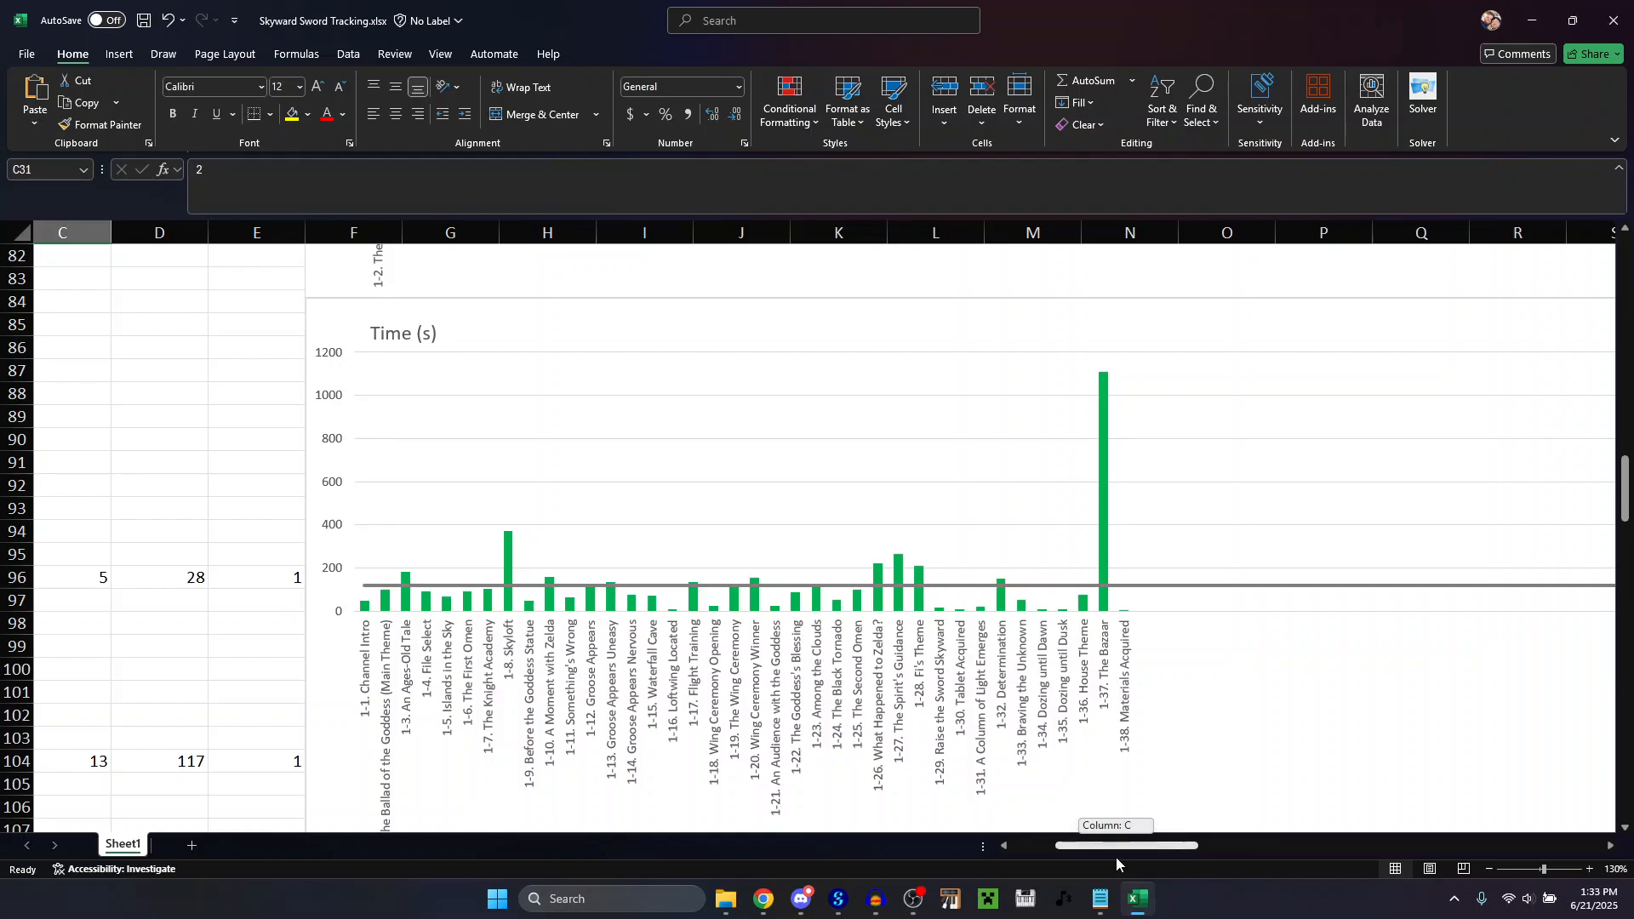
{"action": "scroll", "coordinate": [1131, 843], "scroll_direction": "down", "scroll_amount": 5}
{"action": "scroll", "coordinate": [1131, 843], "scroll_direction": "left", "scroll_amount": 2}
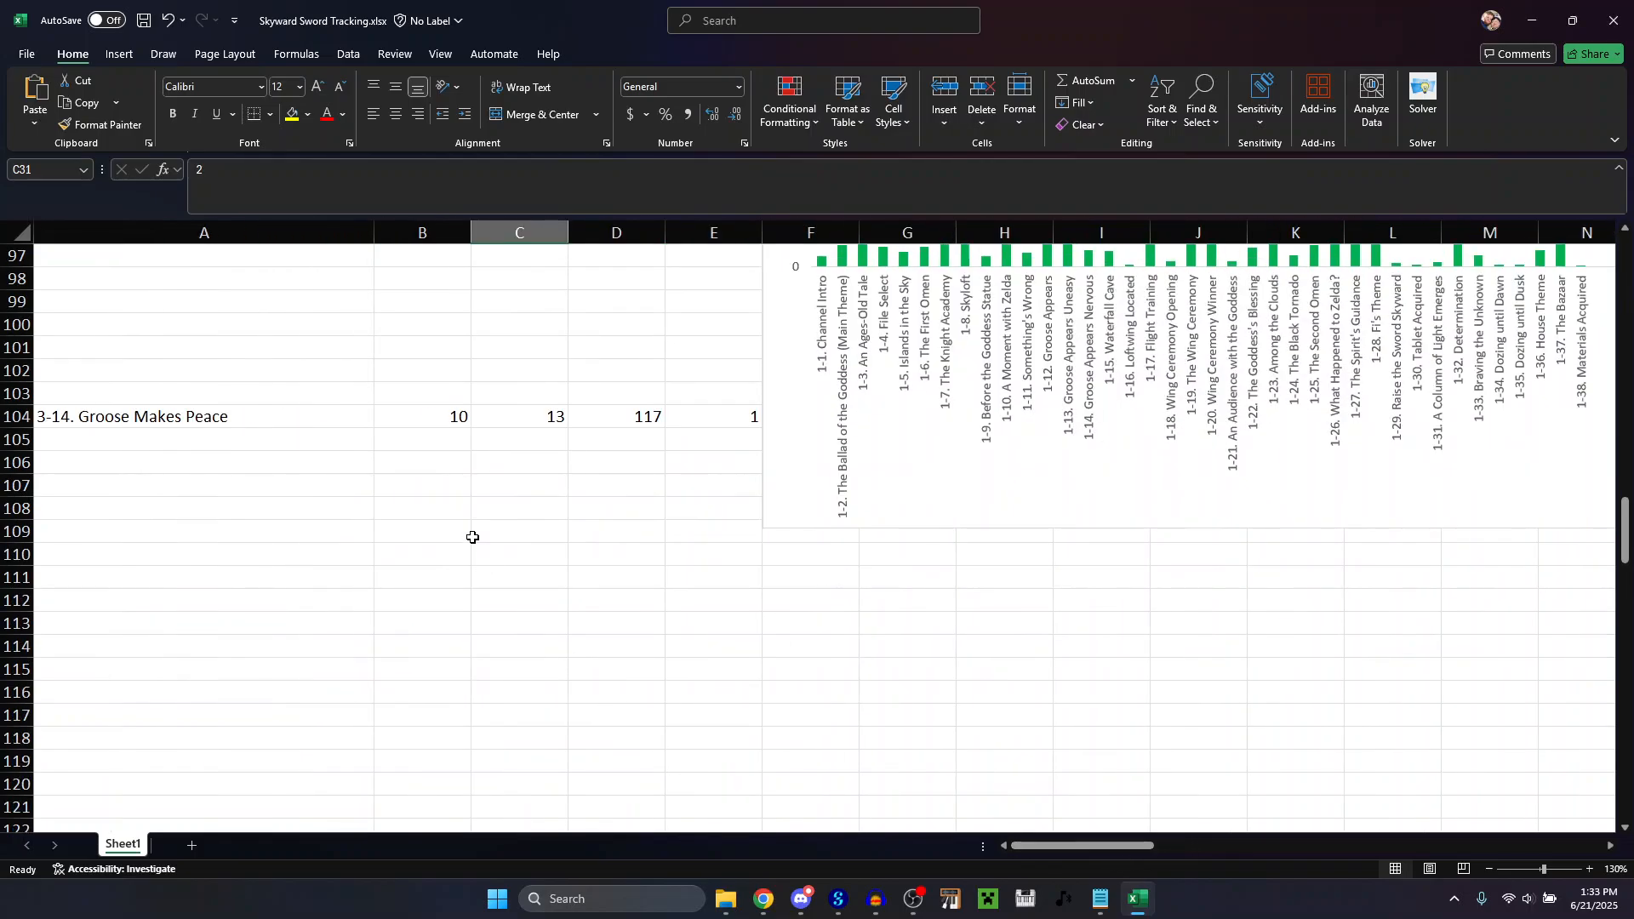
{"action": "scroll", "coordinate": [473, 536], "scroll_direction": "down", "scroll_amount": 20}
{"action": "scroll", "coordinate": [472, 536], "scroll_direction": "down", "scroll_amount": 11}
{"action": "scroll", "coordinate": [383, 520], "scroll_direction": "up", "scroll_amount": 4}
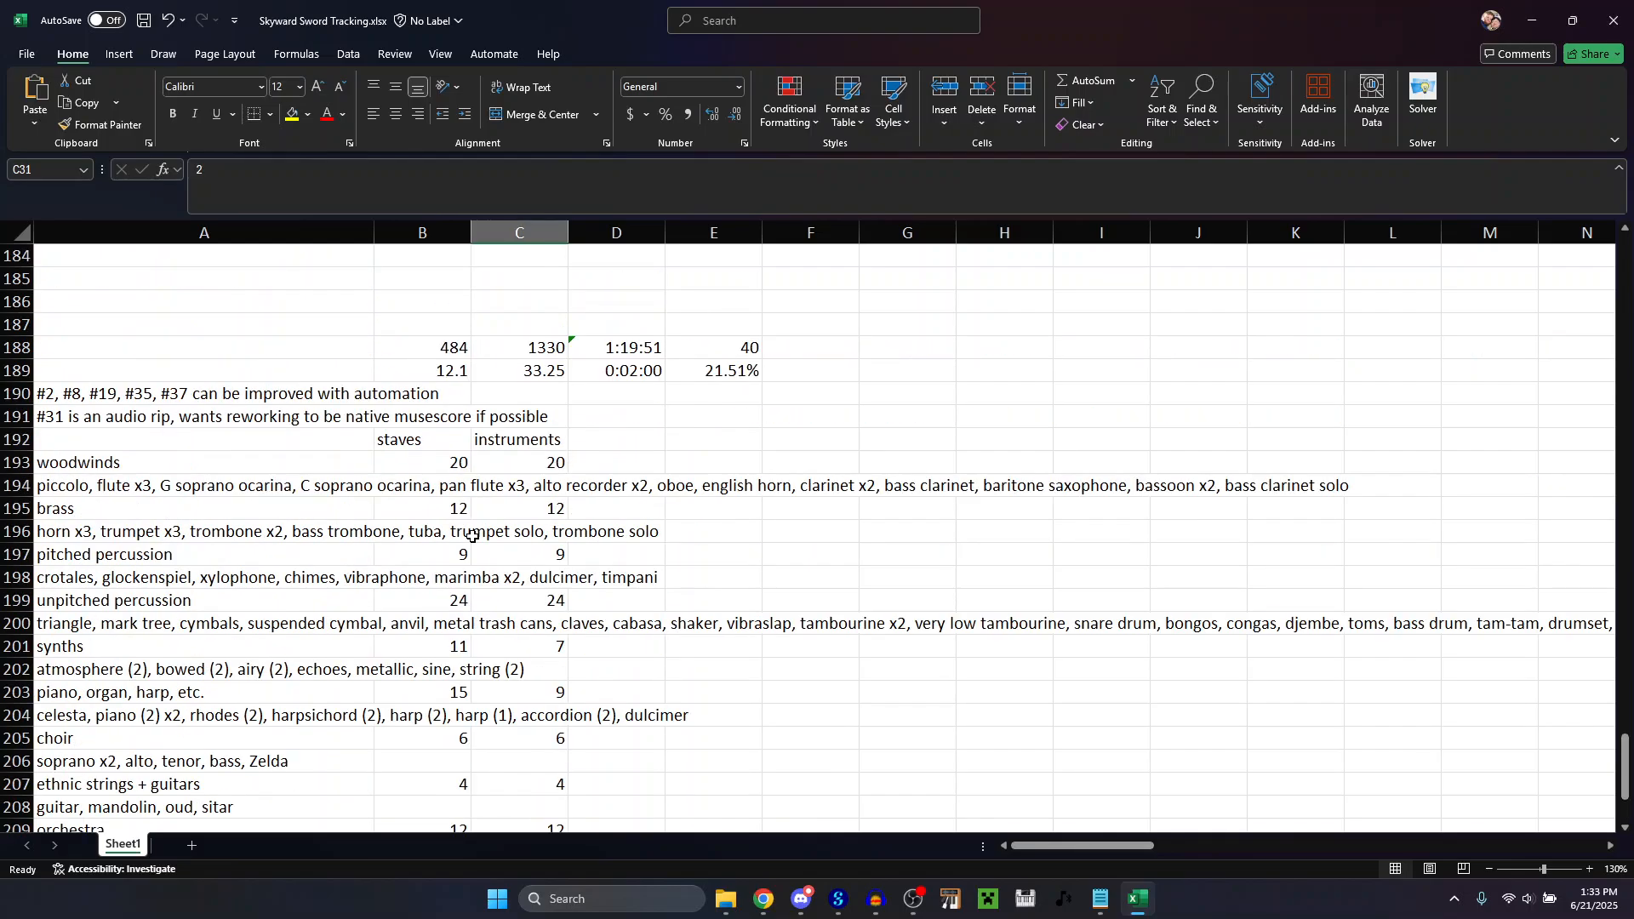
Review the instrument breakdown and its totals at the end of the sheet, and save the workbook.
{"action": "scroll", "coordinate": [303, 507], "scroll_direction": "down", "scroll_amount": 2}
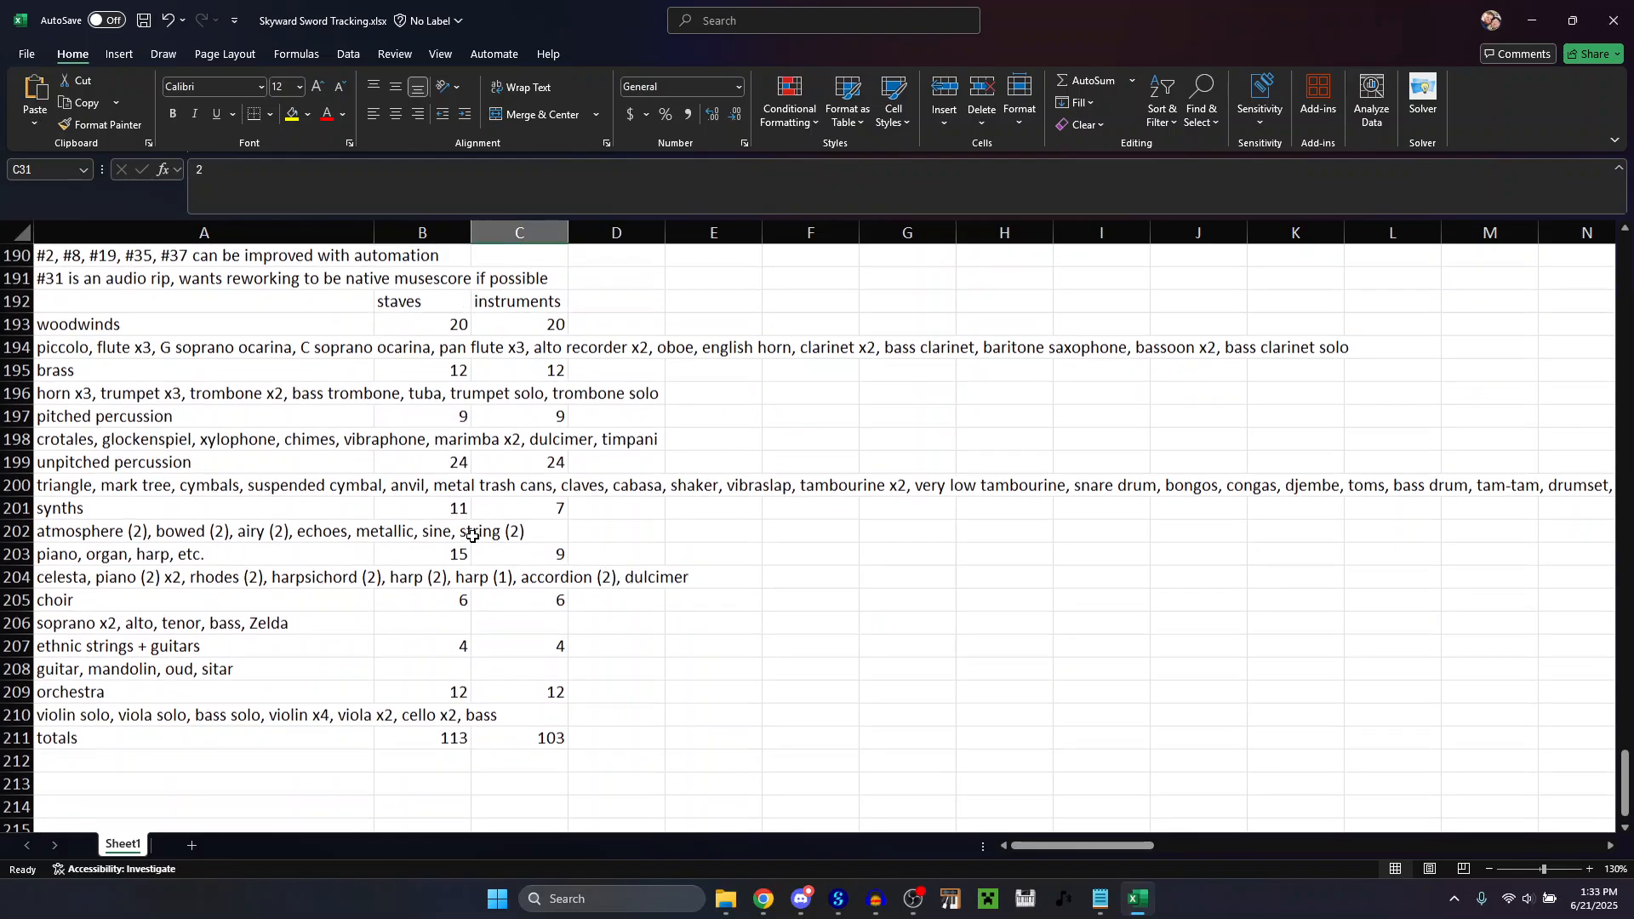
{"action": "left_click", "coordinate": [126, 578]}
{"action": "scroll", "coordinate": [460, 487], "scroll_direction": "up", "scroll_amount": 1}
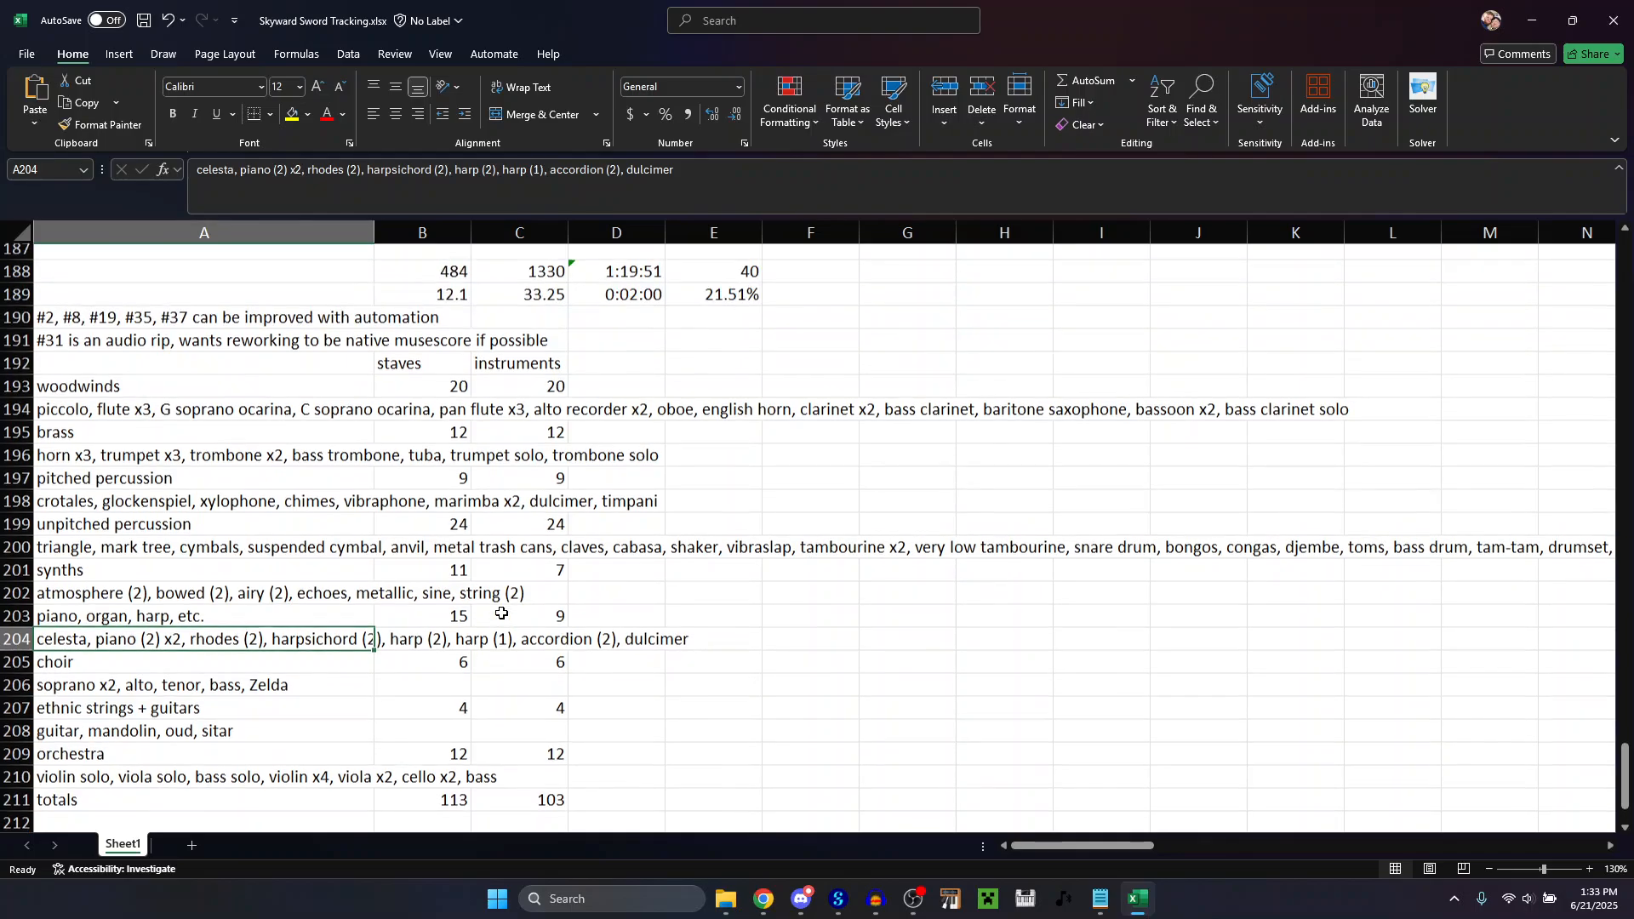
{"action": "scroll", "coordinate": [504, 609], "scroll_direction": "down", "scroll_amount": 1}
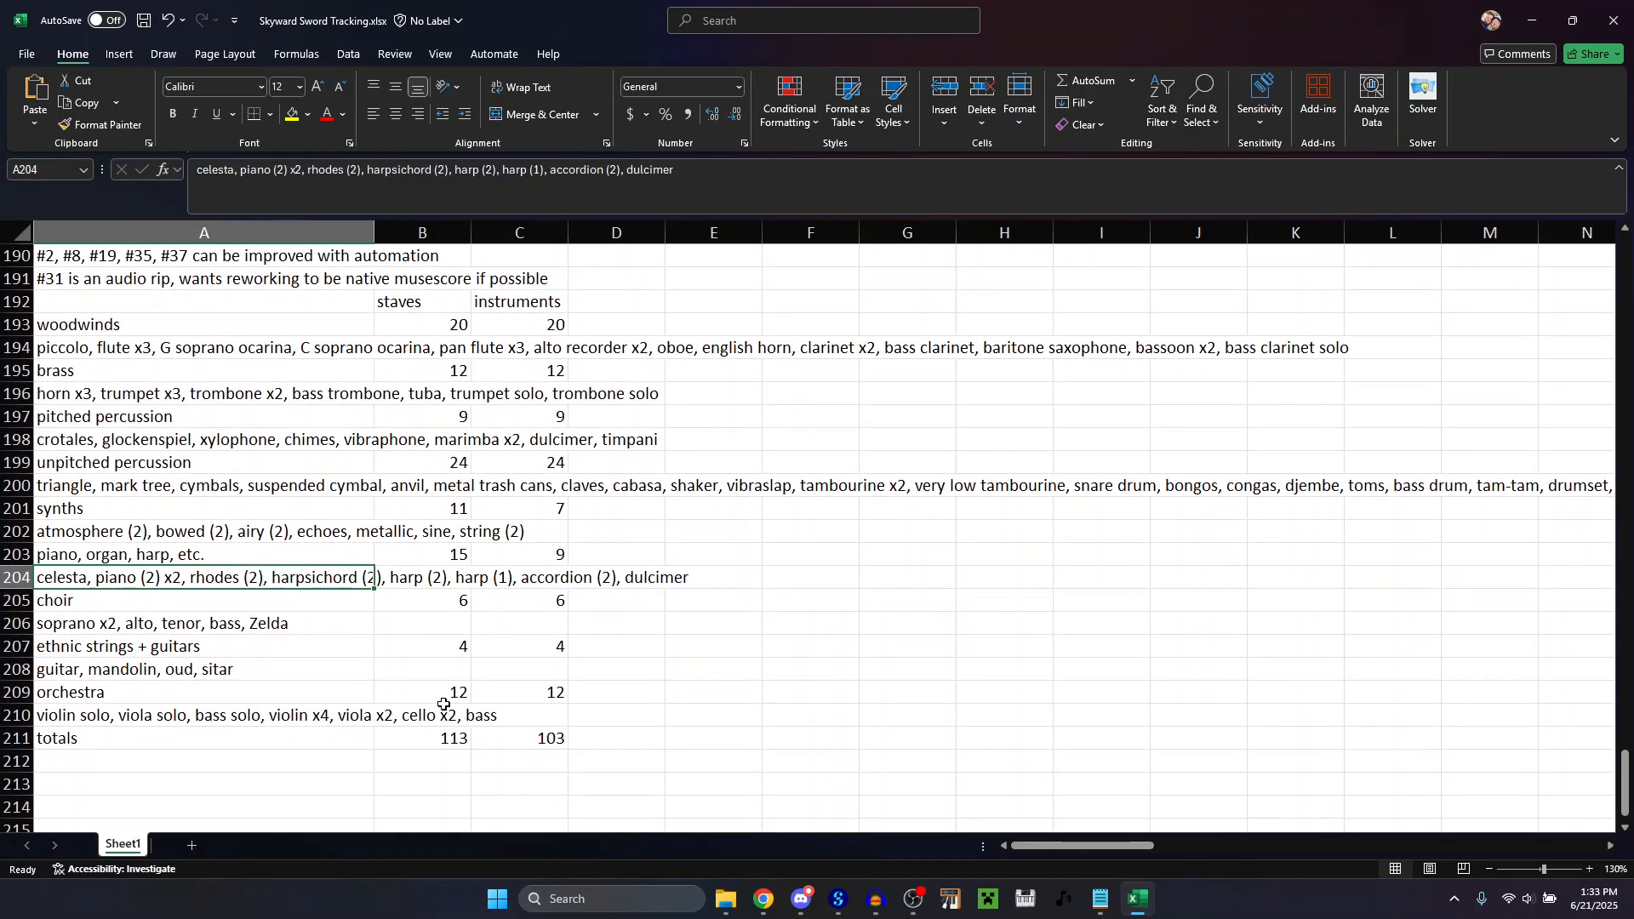
{"action": "left_click", "coordinate": [618, 781]}
{"action": "left_click", "coordinate": [413, 740]}
{"action": "left_click", "coordinate": [808, 715]}
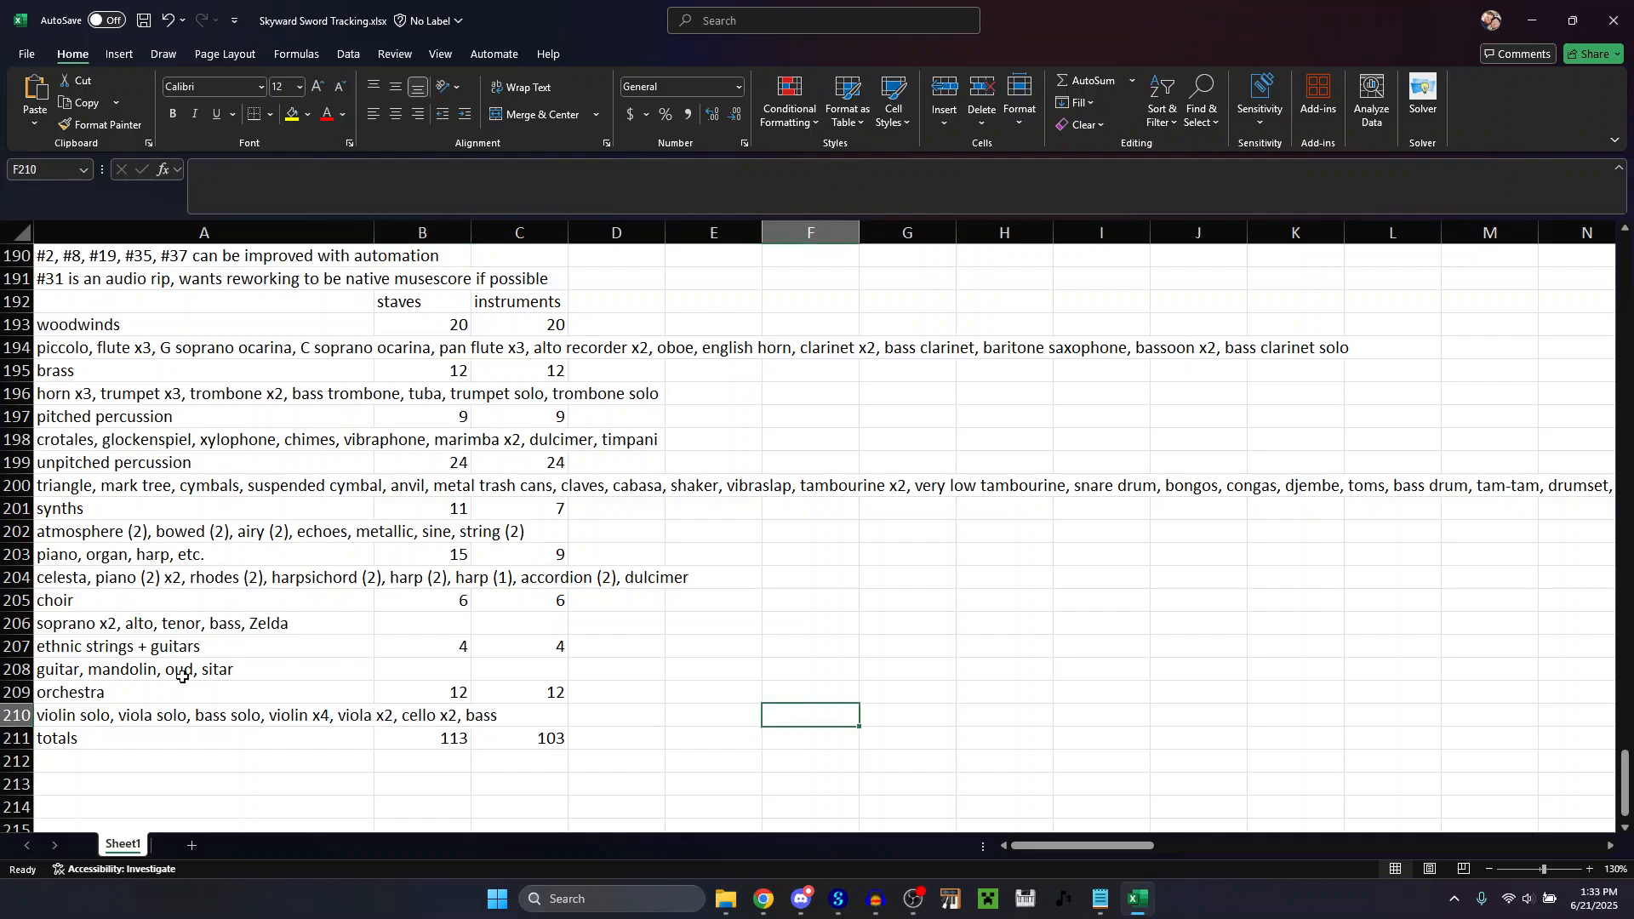
{"action": "key", "text": "ctrl+s"}
Examine the totals and averages in rows 188 and 189 across the staves, measures, time and completion columns.
{"action": "scroll", "coordinate": [324, 575], "scroll_direction": "up", "scroll_amount": 7}
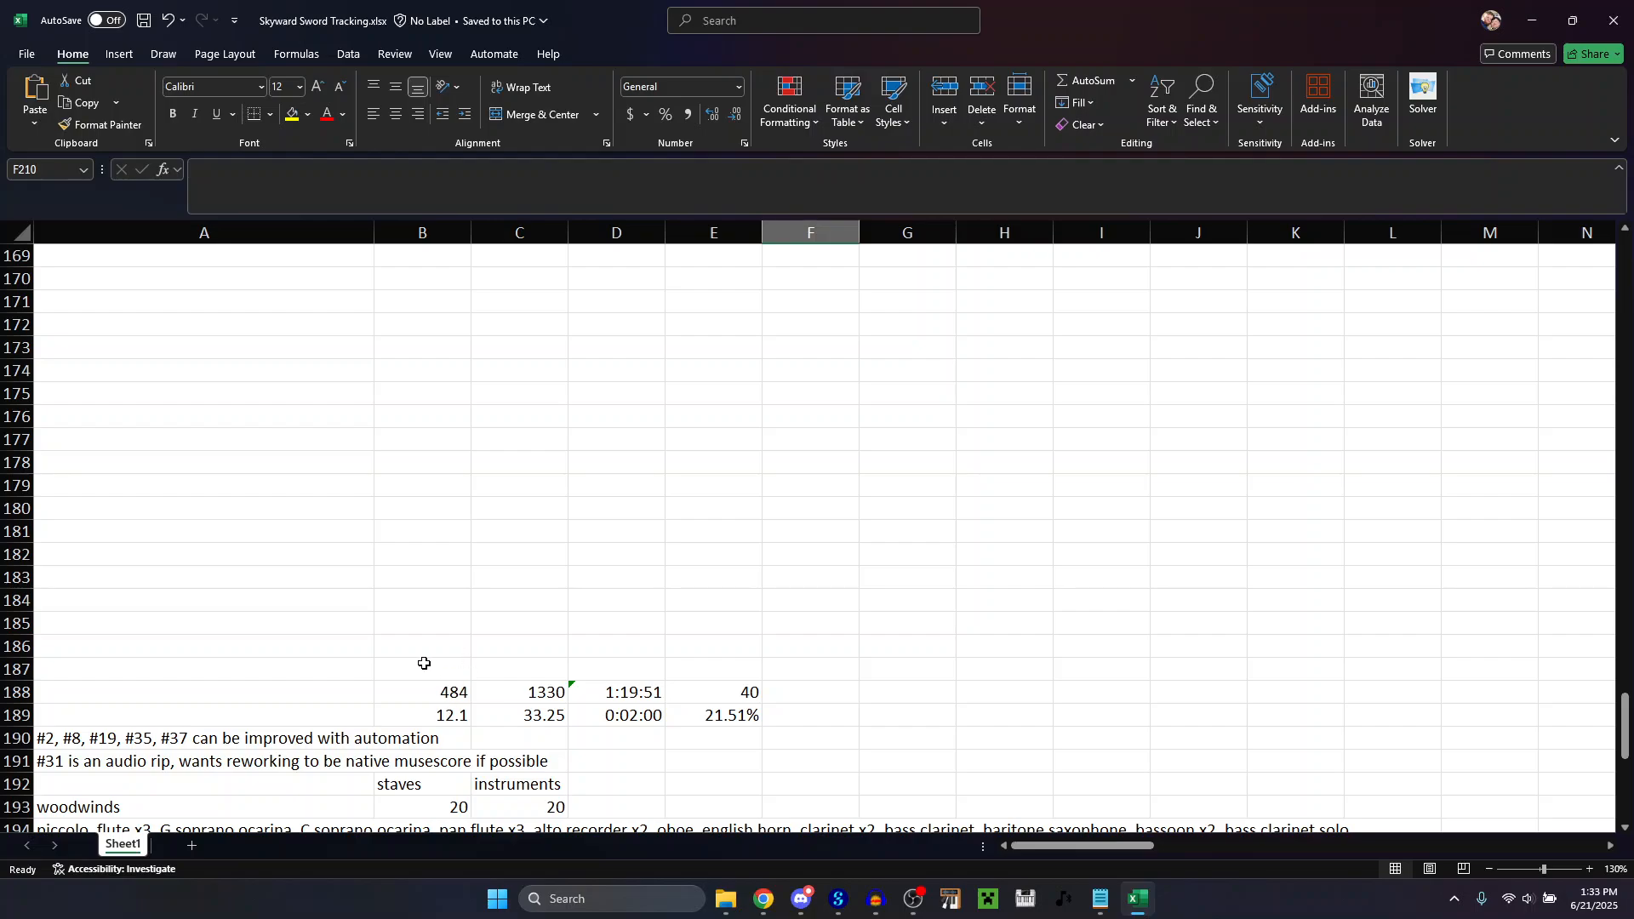
{"action": "left_click", "coordinate": [433, 684]}
{"action": "key", "text": "Up"}
{"action": "key", "text": "Left"}
{"action": "key", "text": "Right"}
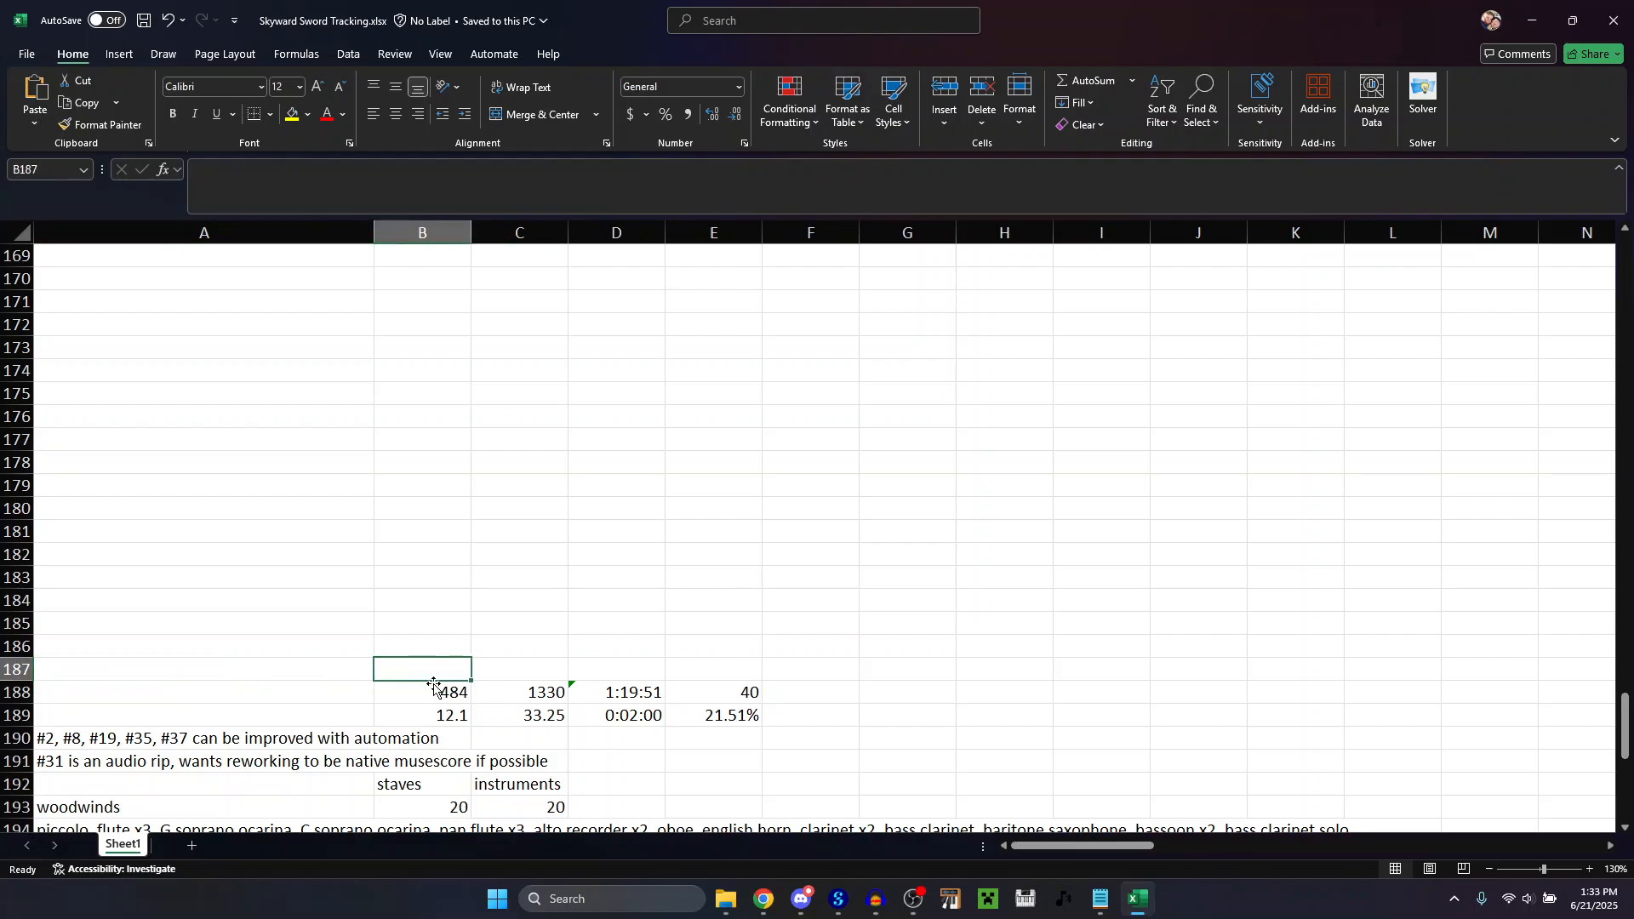
{"action": "key", "text": "Right"}
{"action": "key", "text": "Right"}
{"action": "key", "text": "Right"}
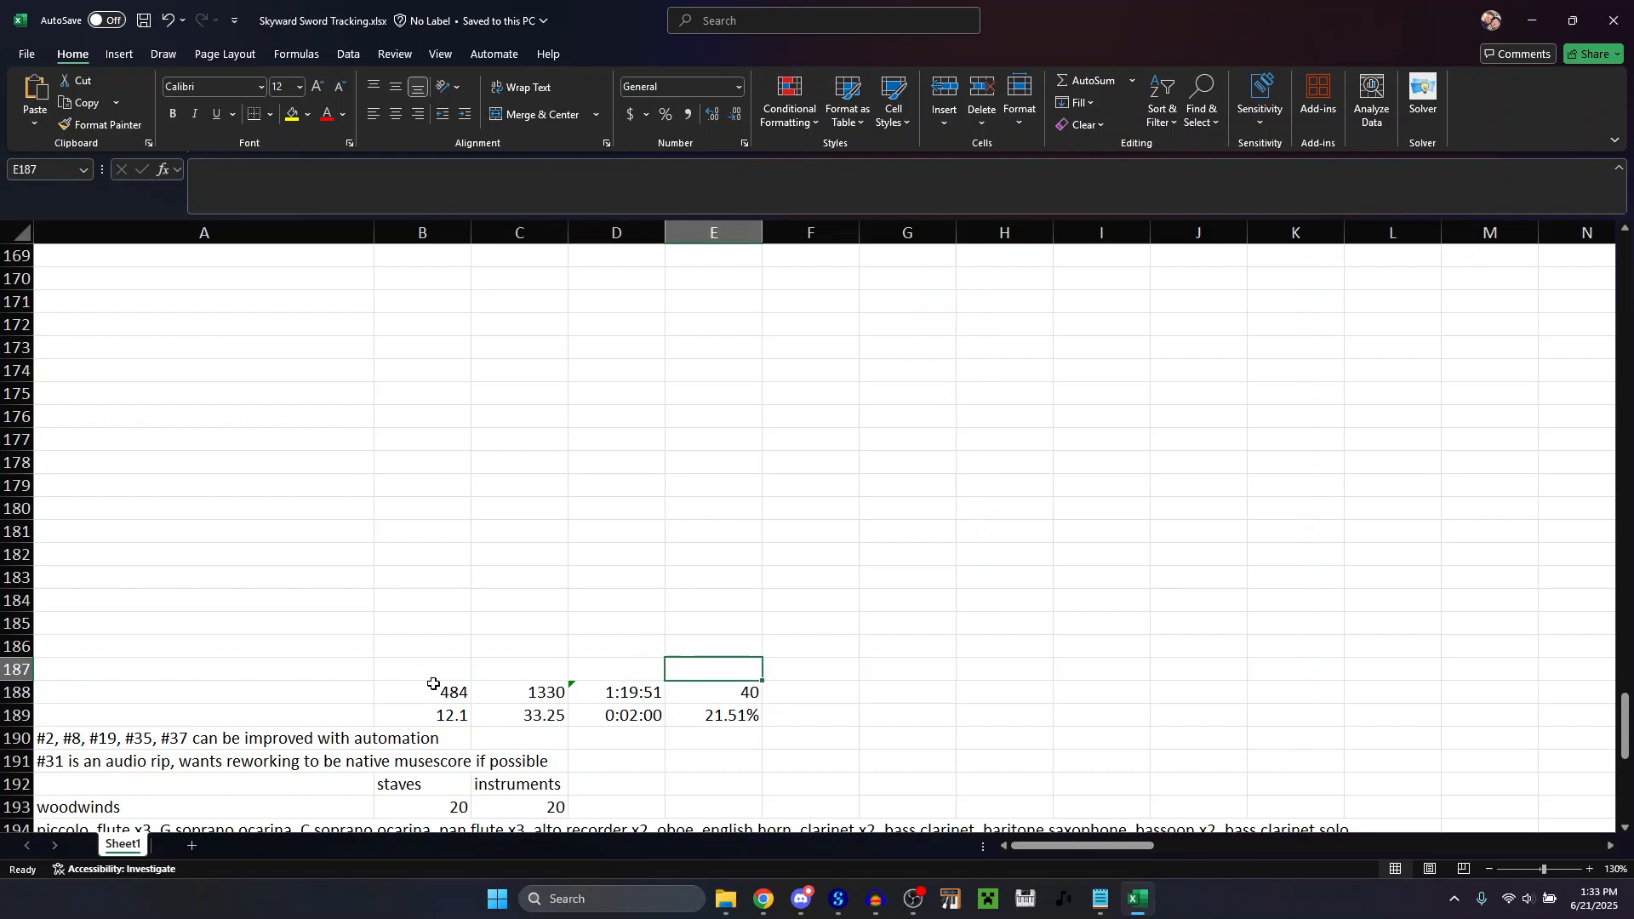
{"action": "key", "text": "Down"}
{"action": "key", "text": "Down"}
{"action": "key", "text": "Right"}
{"action": "key", "text": "Left"}
{"action": "key", "text": "Up"}
{"action": "key", "text": "Up"}
{"action": "key", "text": "Left"}
{"action": "key", "text": "Left"}
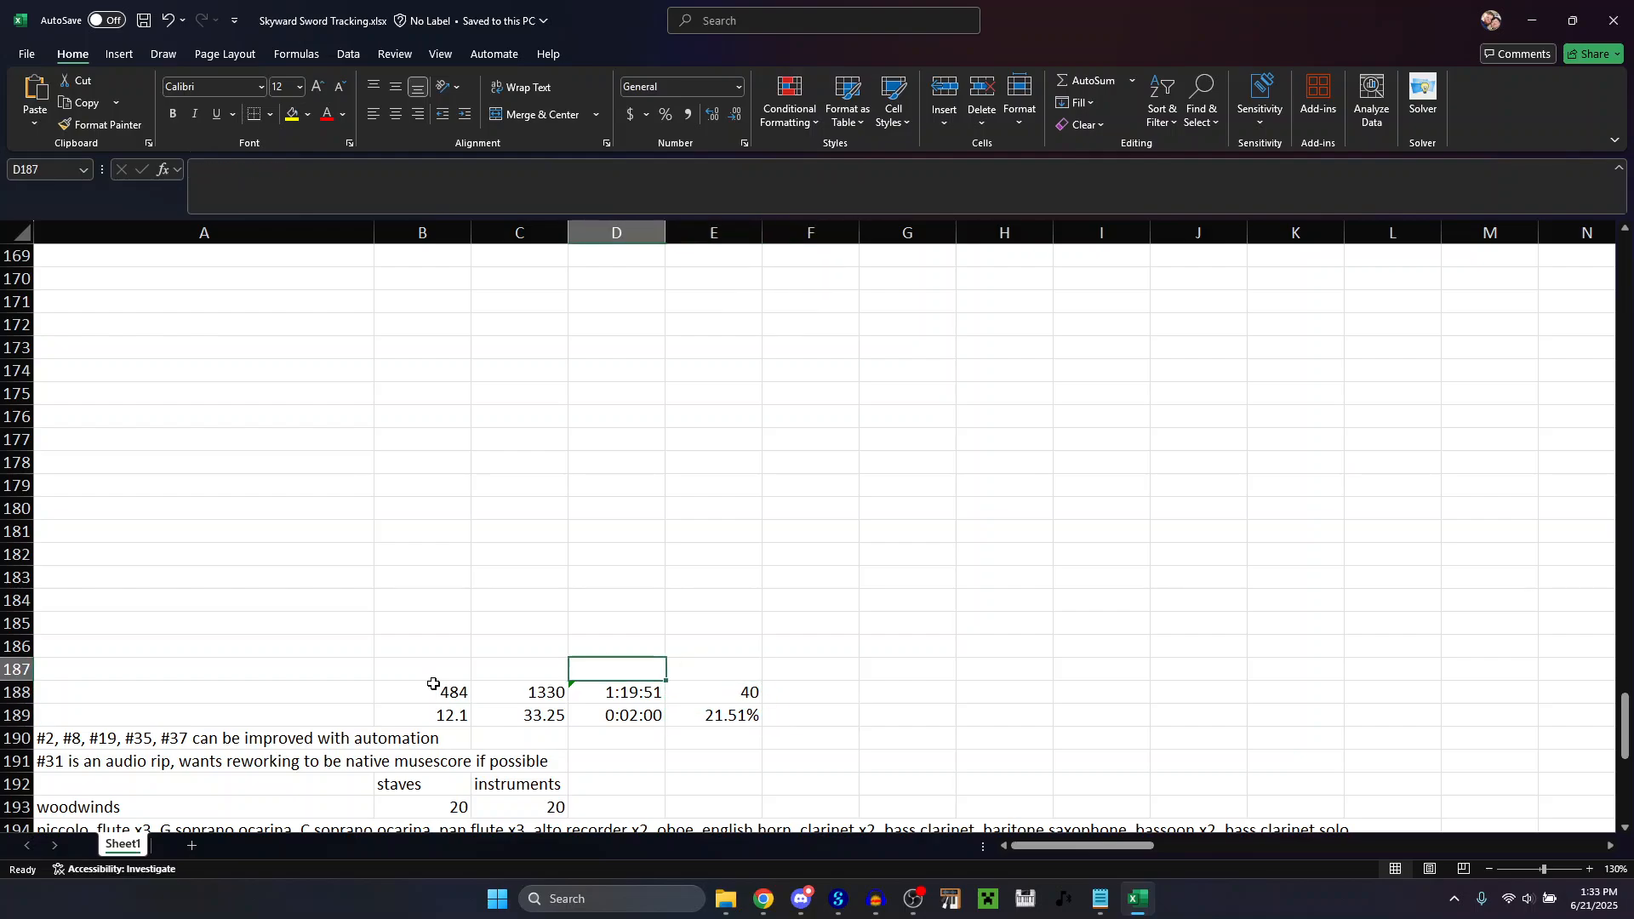
{"action": "left_click", "coordinate": [718, 695]}
Look back over the track table and combined line chart, and select the 1-38. Materials Acquired entry.
{"action": "scroll", "coordinate": [841, 594], "scroll_direction": "up", "scroll_amount": 20}
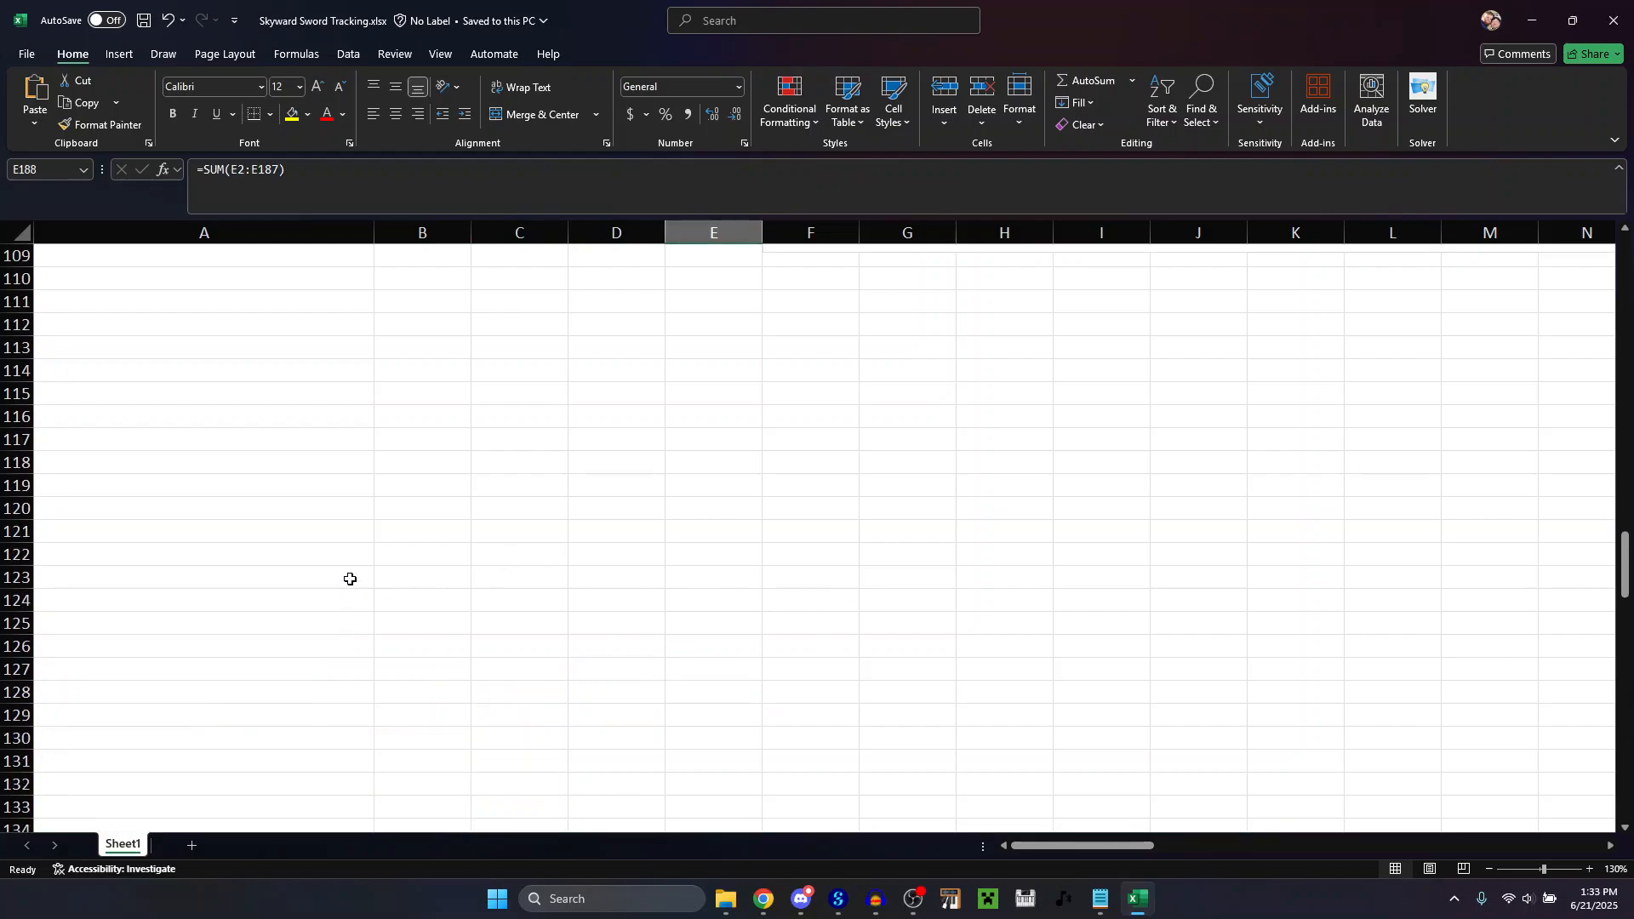
{"action": "scroll", "coordinate": [119, 672], "scroll_direction": "up", "scroll_amount": 19}
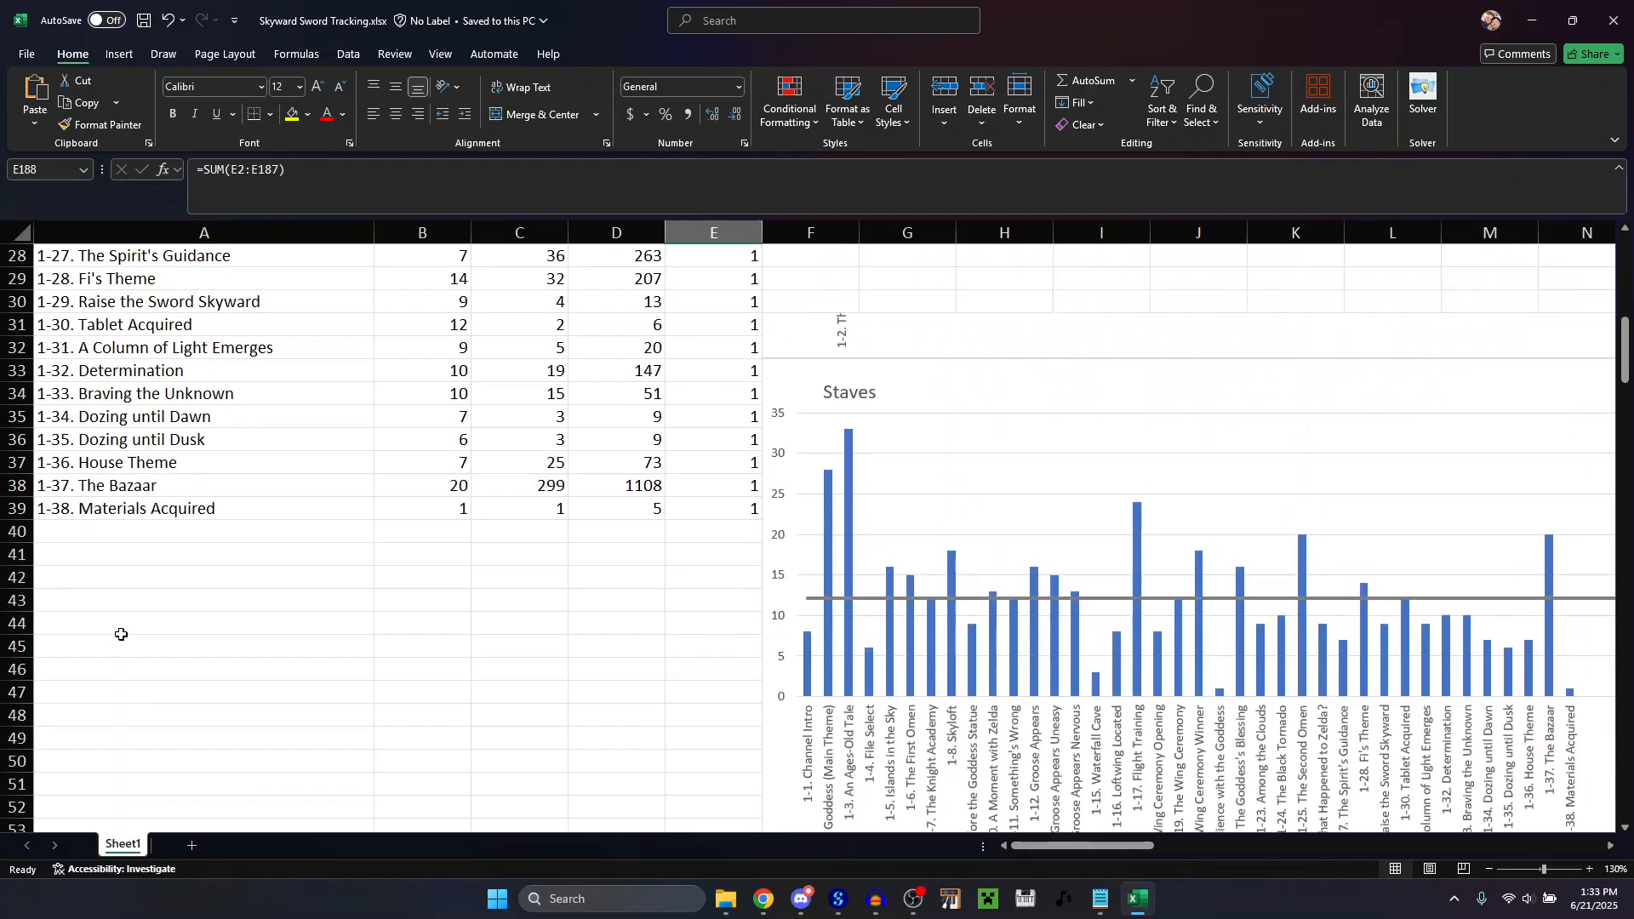
{"action": "scroll", "coordinate": [140, 553], "scroll_direction": "up", "scroll_amount": 7}
{"action": "scroll", "coordinate": [153, 531], "scroll_direction": "up", "scroll_amount": 2}
{"action": "scroll", "coordinate": [151, 503], "scroll_direction": "down", "scroll_amount": 10}
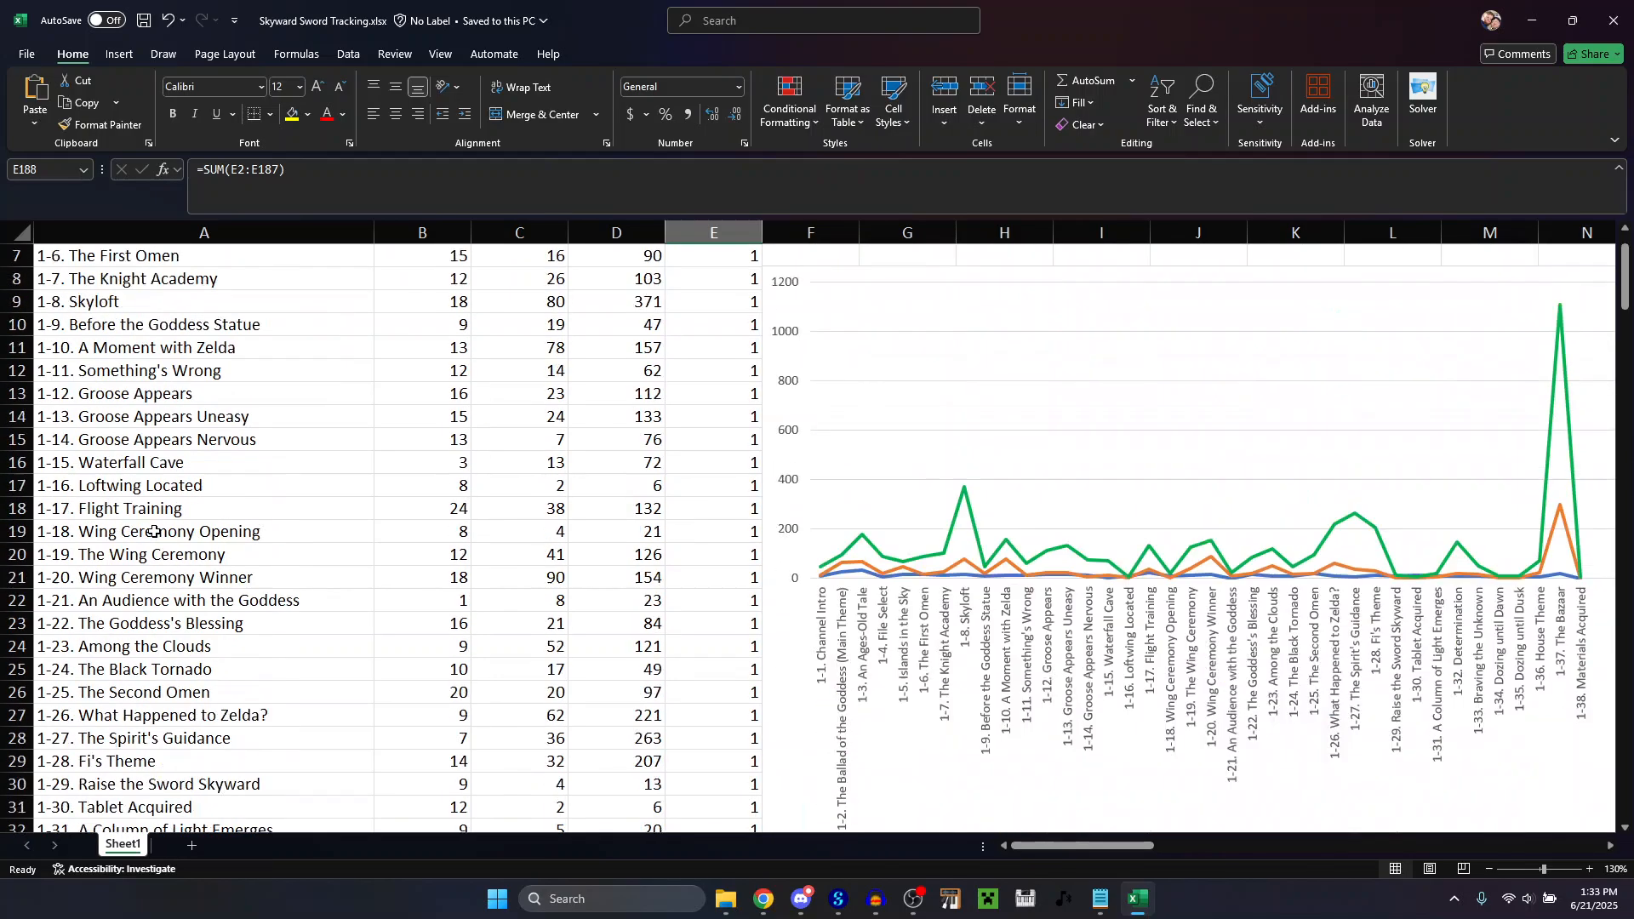
{"action": "left_click", "coordinate": [126, 459]}
{"action": "left_click", "coordinate": [129, 442]}
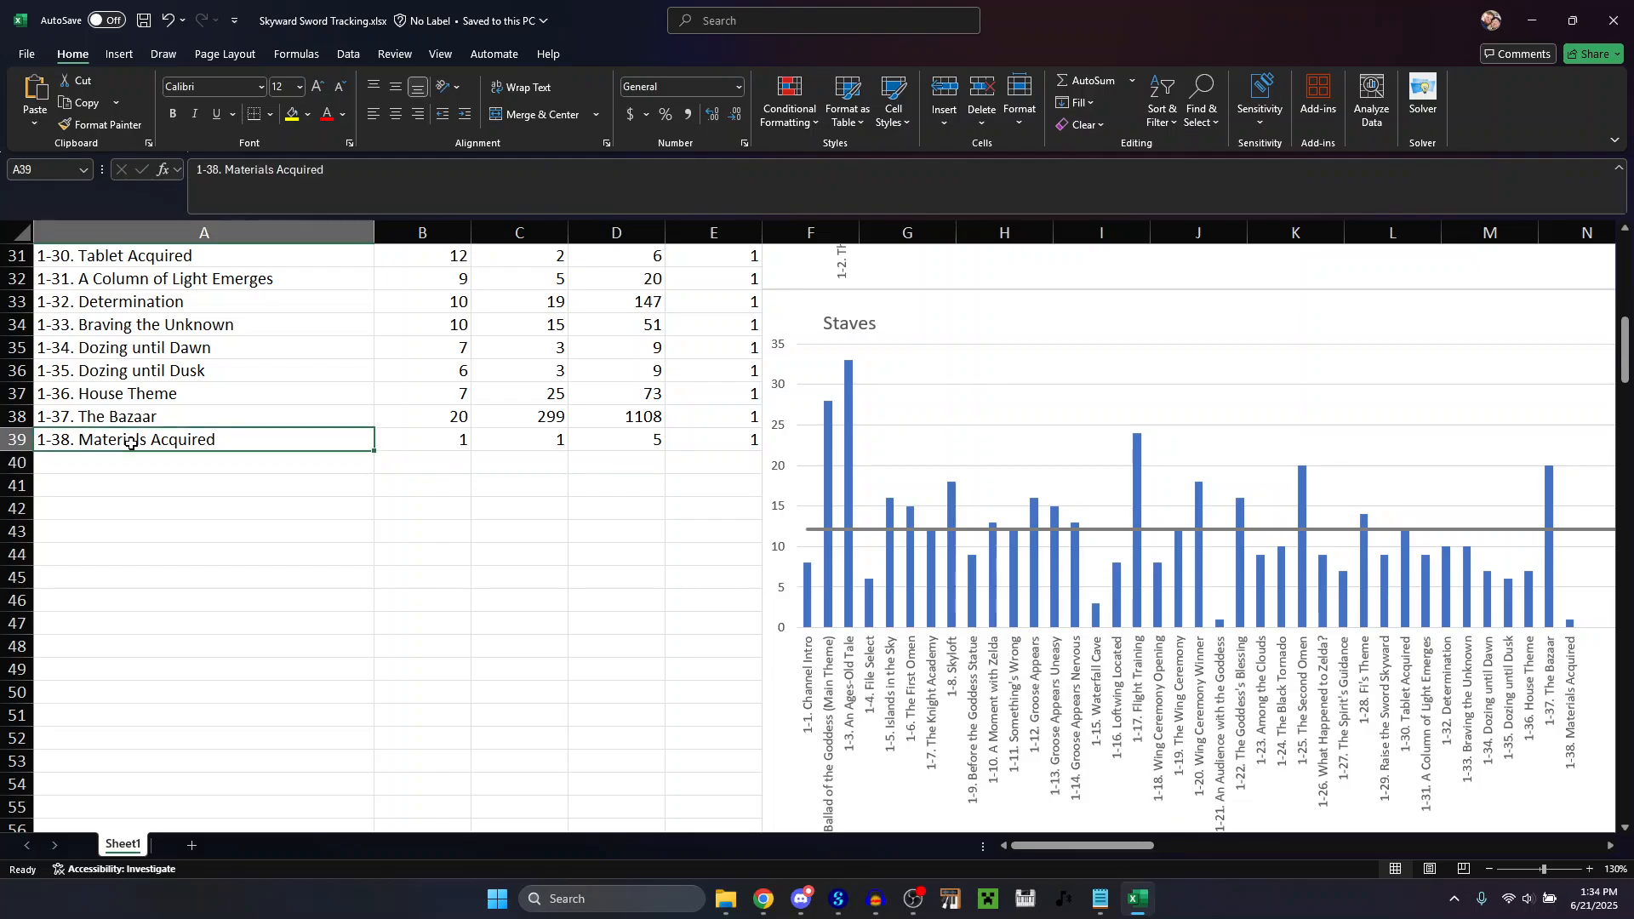
Check the summary cells for total and average time, total measures, completion percentage and total staves.
{"action": "scroll", "coordinate": [204, 573], "scroll_direction": "down", "scroll_amount": 20}
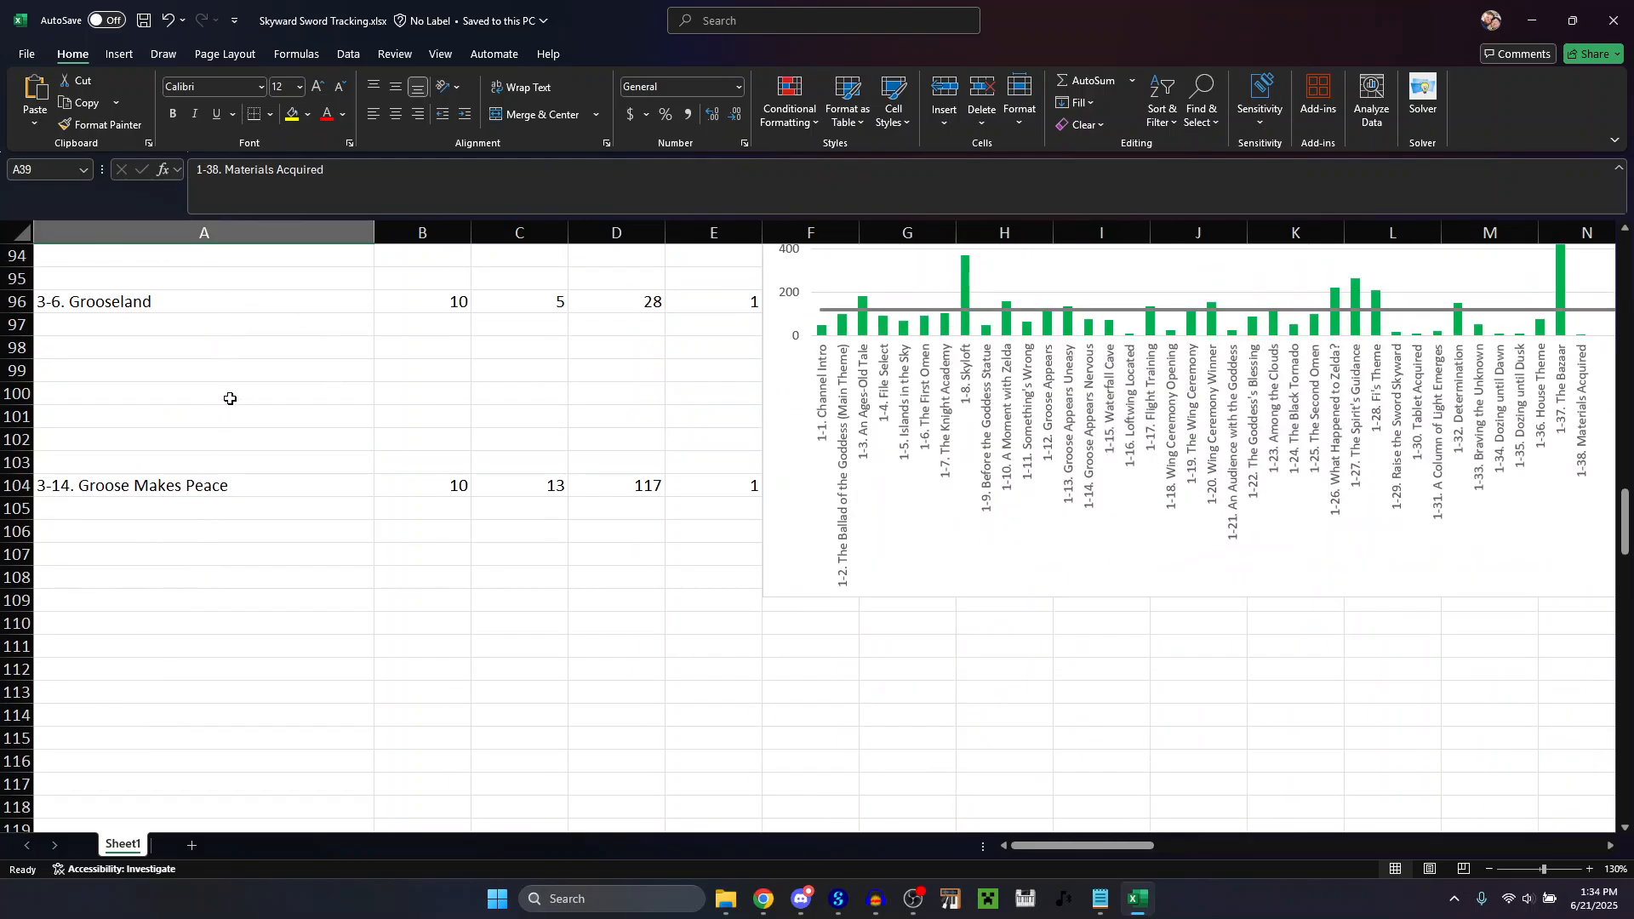
{"action": "scroll", "coordinate": [540, 541], "scroll_direction": "down", "scroll_amount": 20}
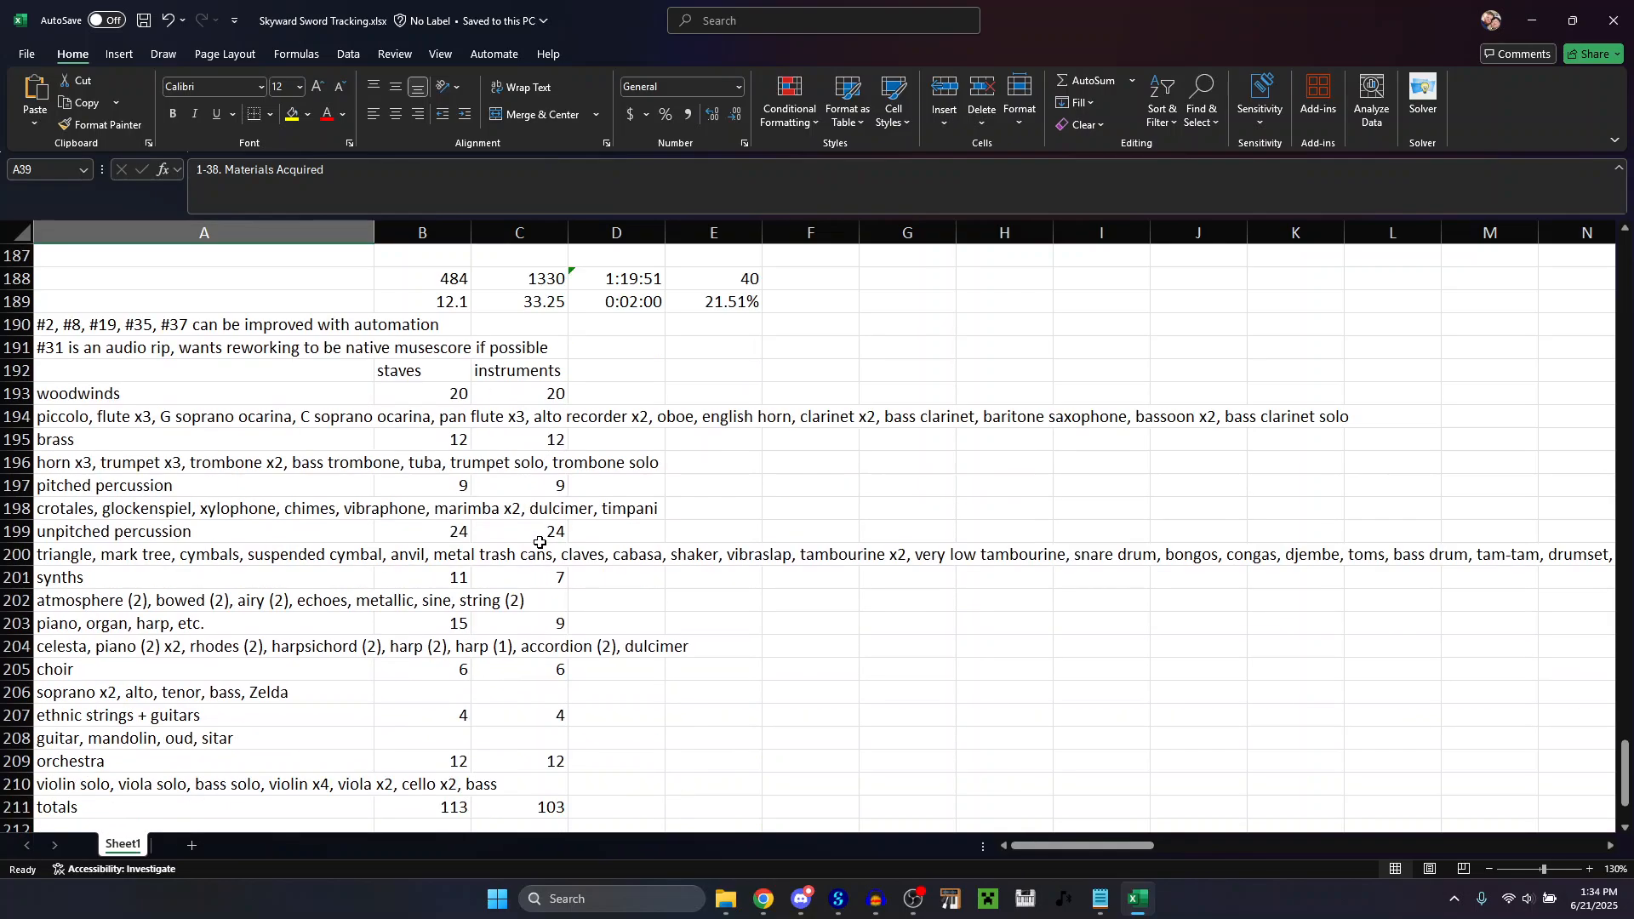
{"action": "scroll", "coordinate": [524, 457], "scroll_direction": "up", "scroll_amount": 1}
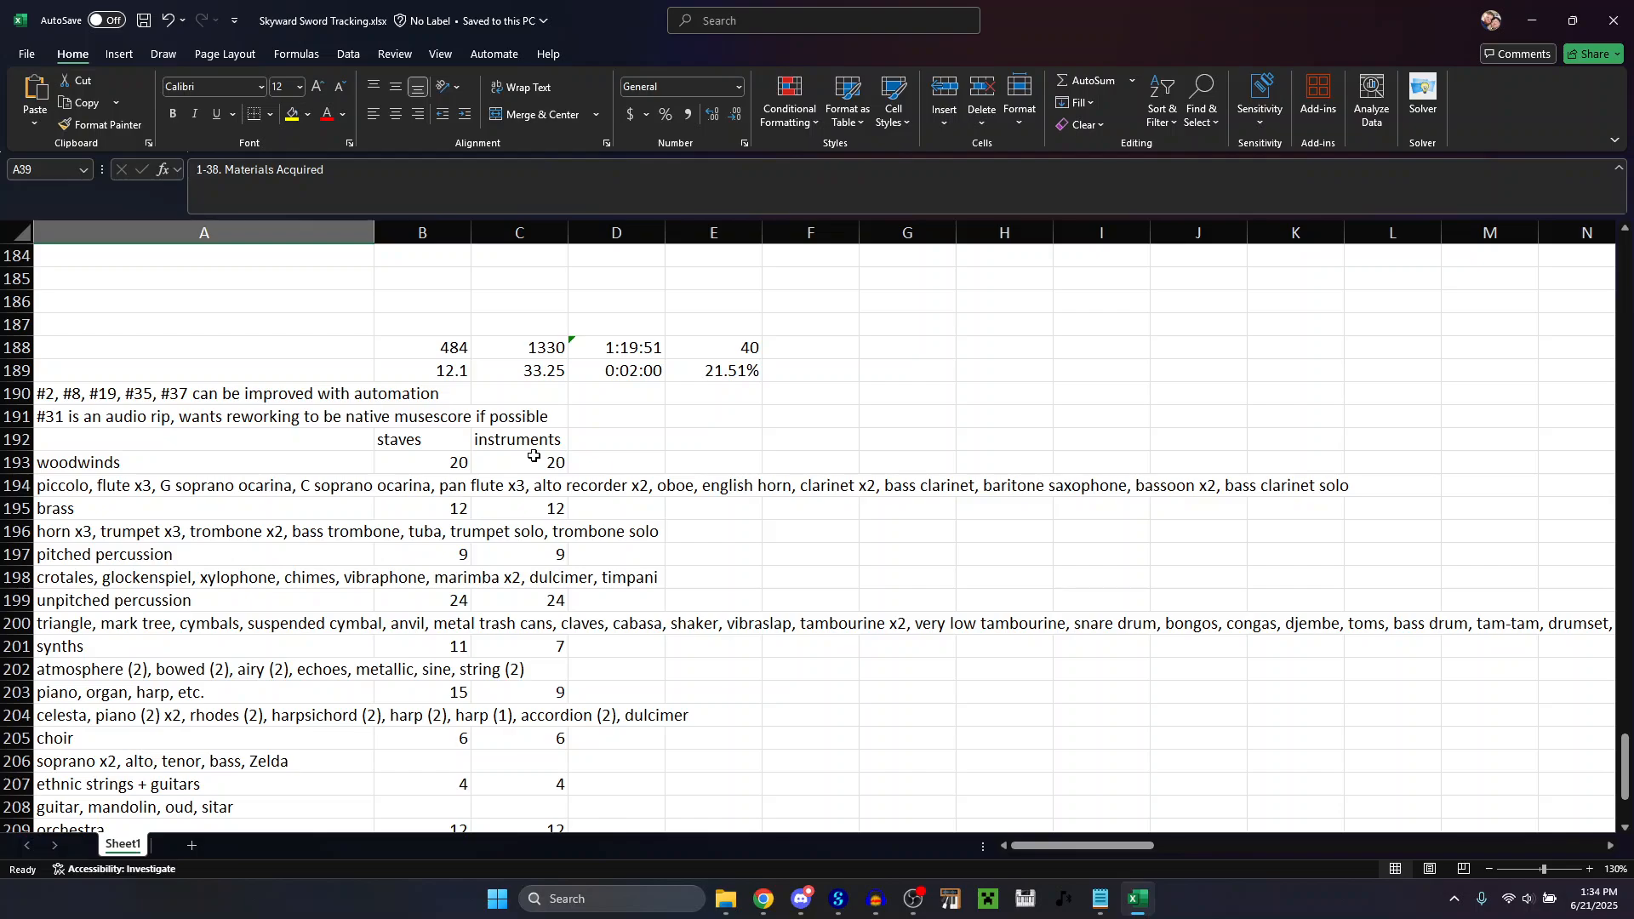
{"action": "left_click", "coordinate": [633, 345]}
{"action": "left_click", "coordinate": [648, 373]}
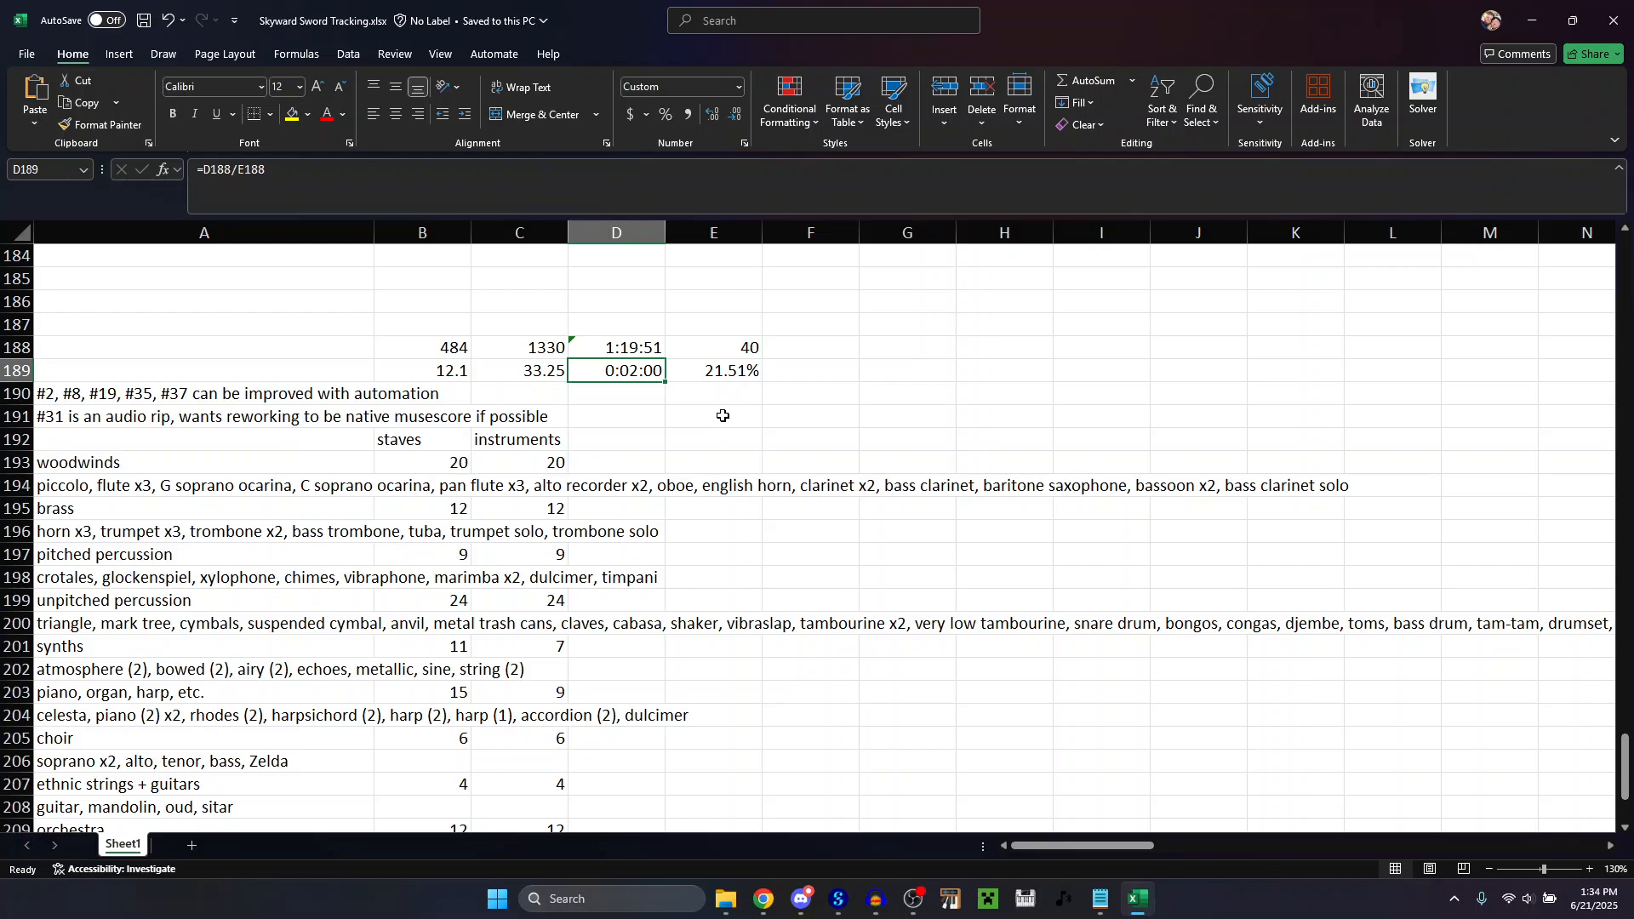
{"action": "scroll", "coordinate": [723, 416], "scroll_direction": "up", "scroll_amount": 1}
{"action": "left_click", "coordinate": [537, 419]}
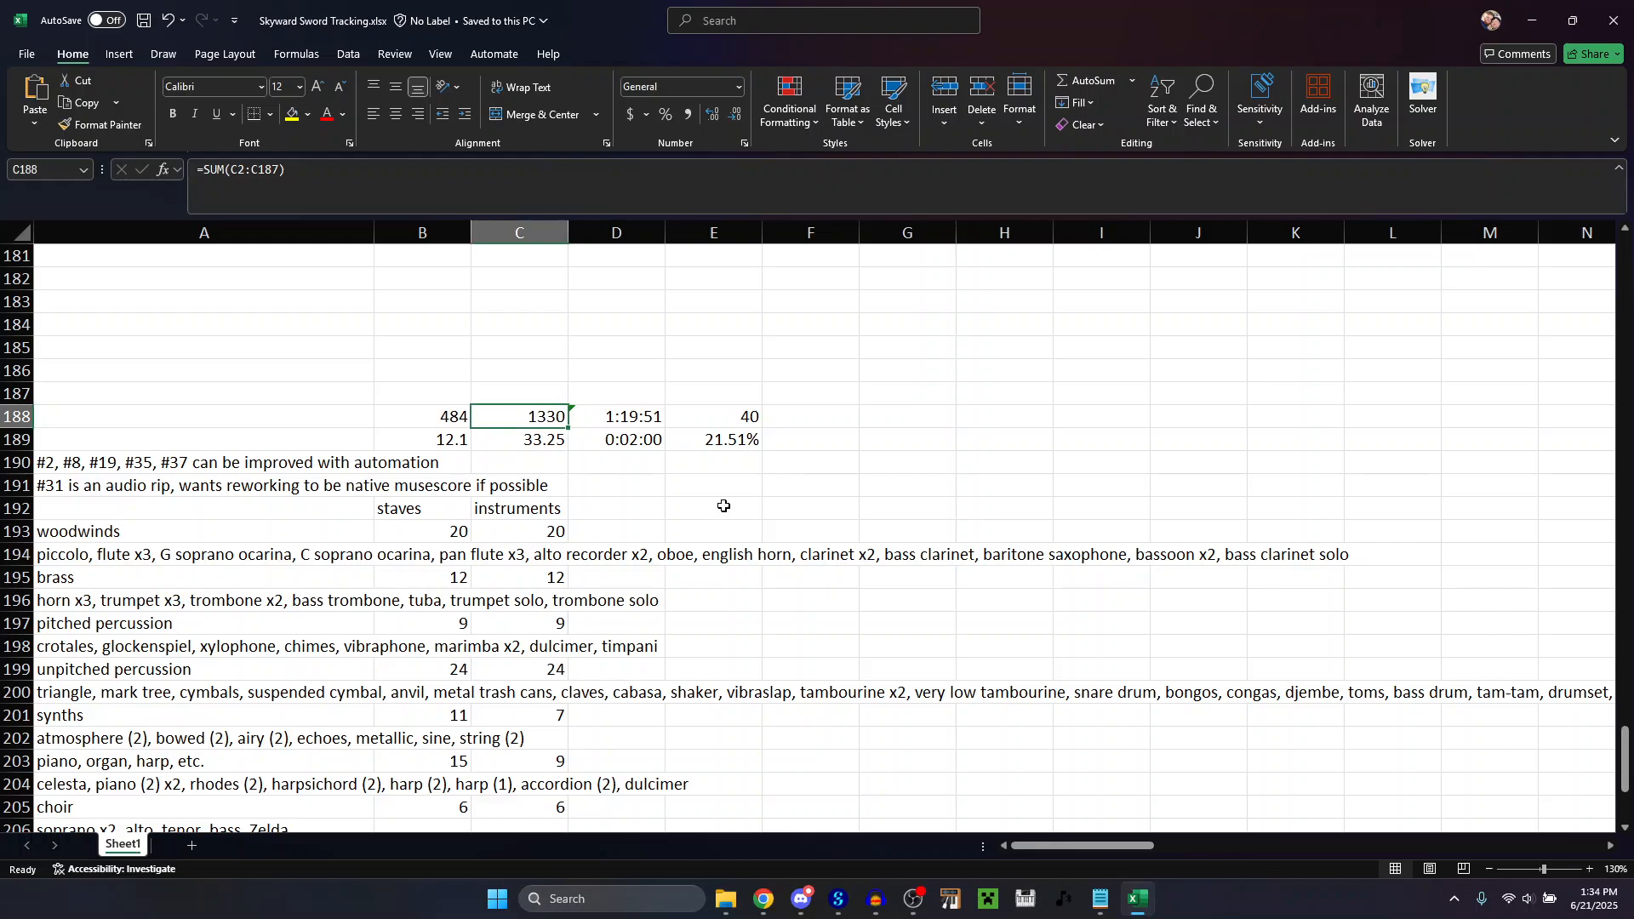
{"action": "left_click", "coordinate": [745, 440]}
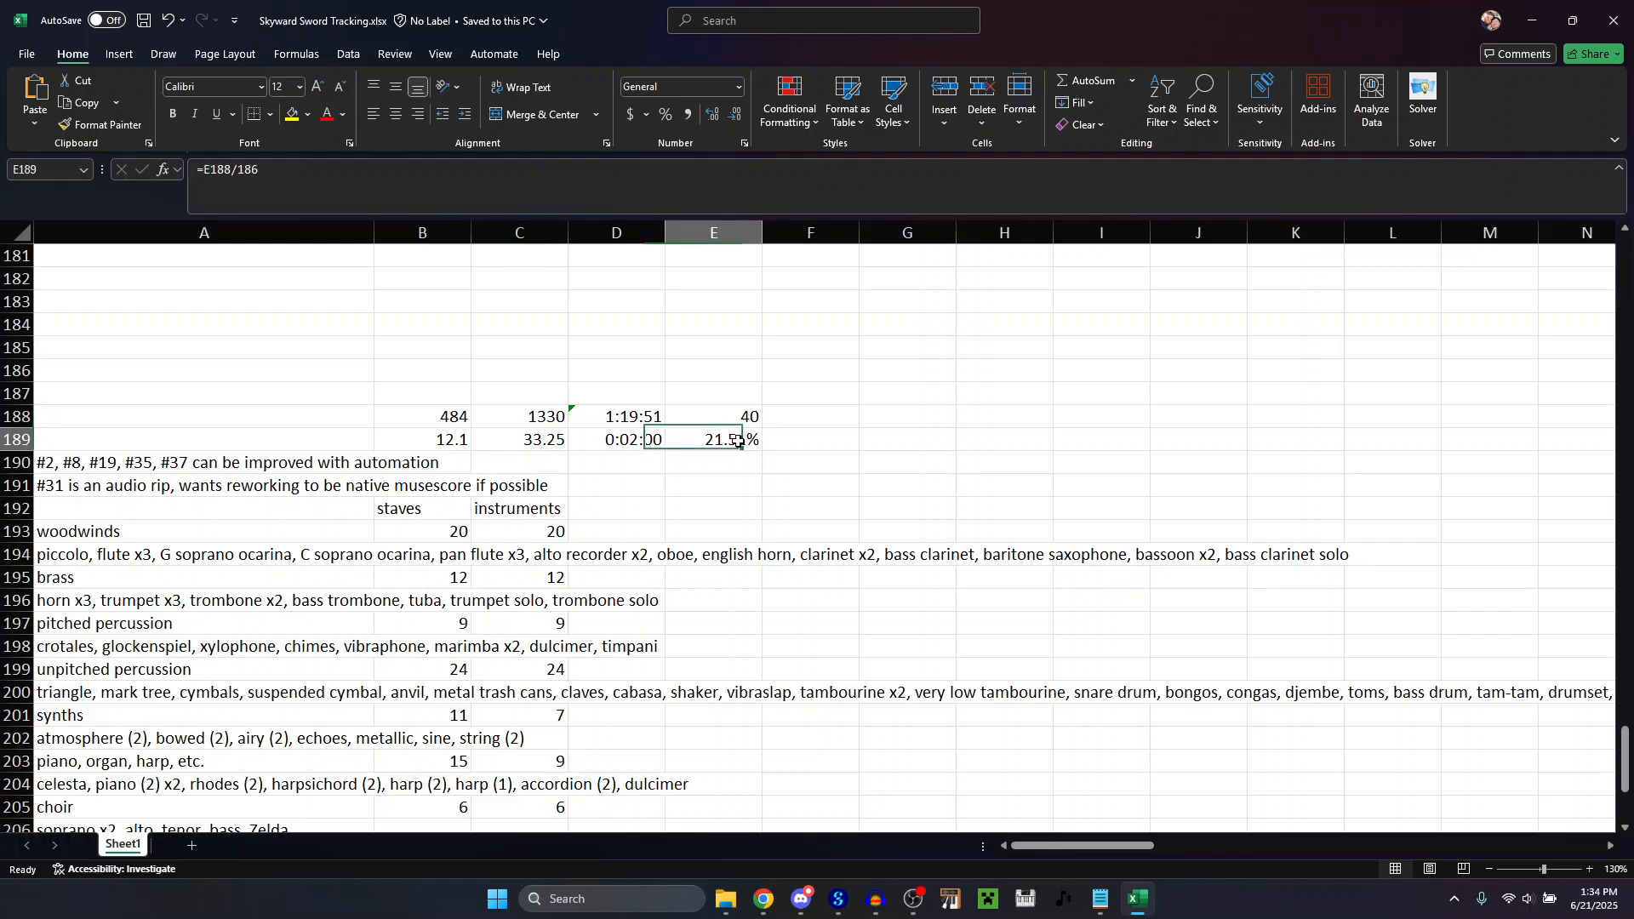
{"action": "left_click", "coordinate": [631, 503]}
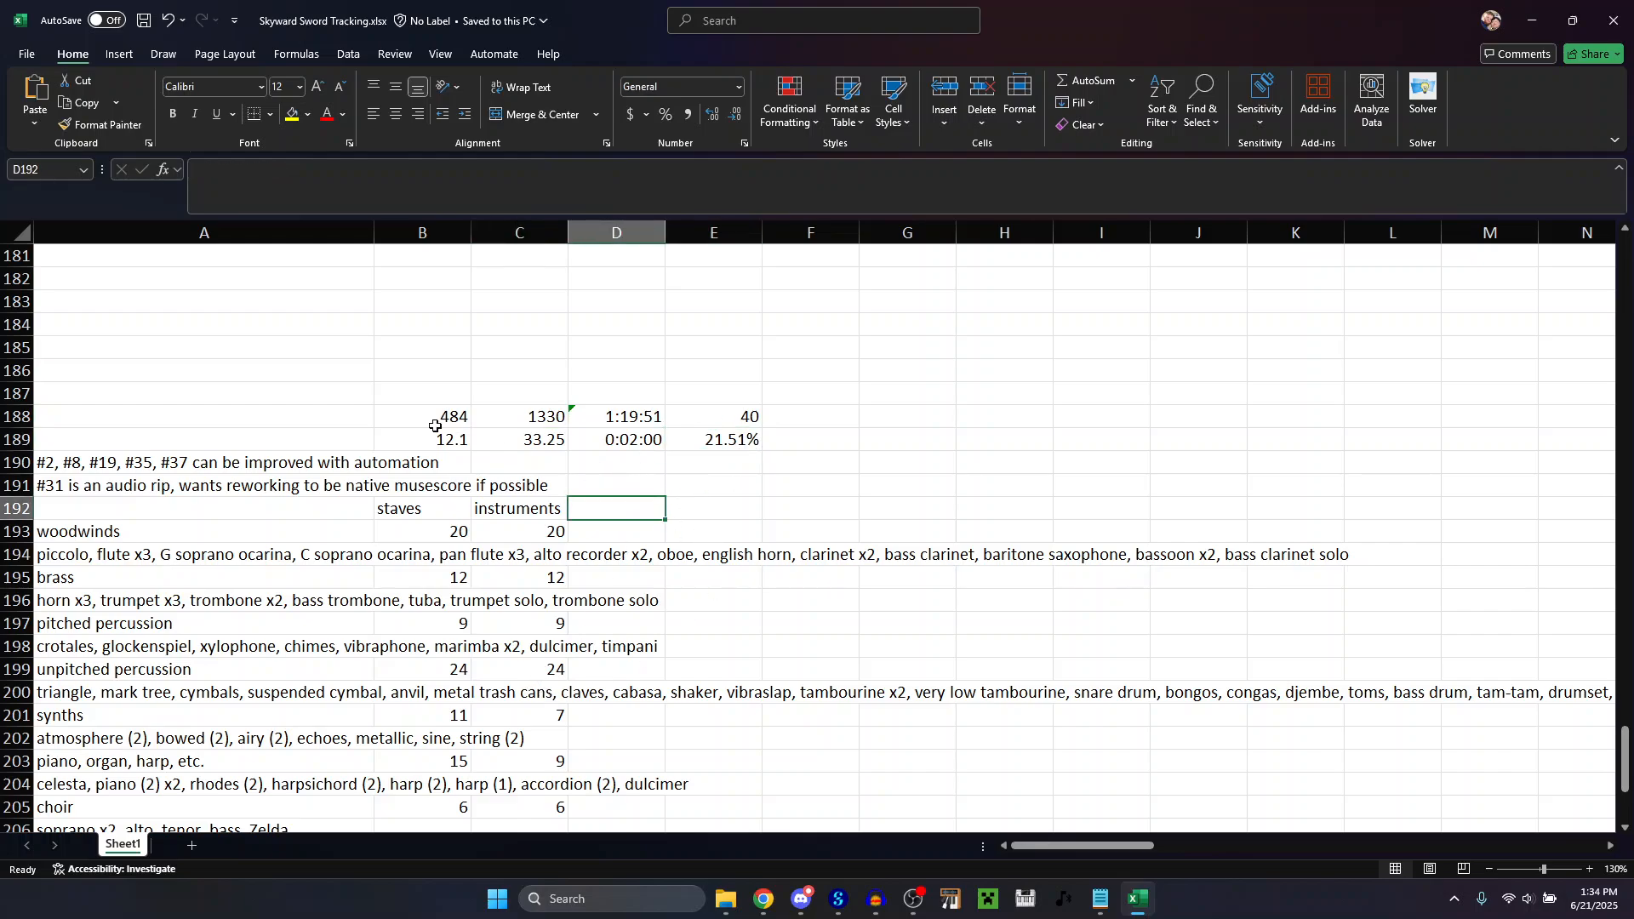
{"action": "left_click", "coordinate": [546, 416]}
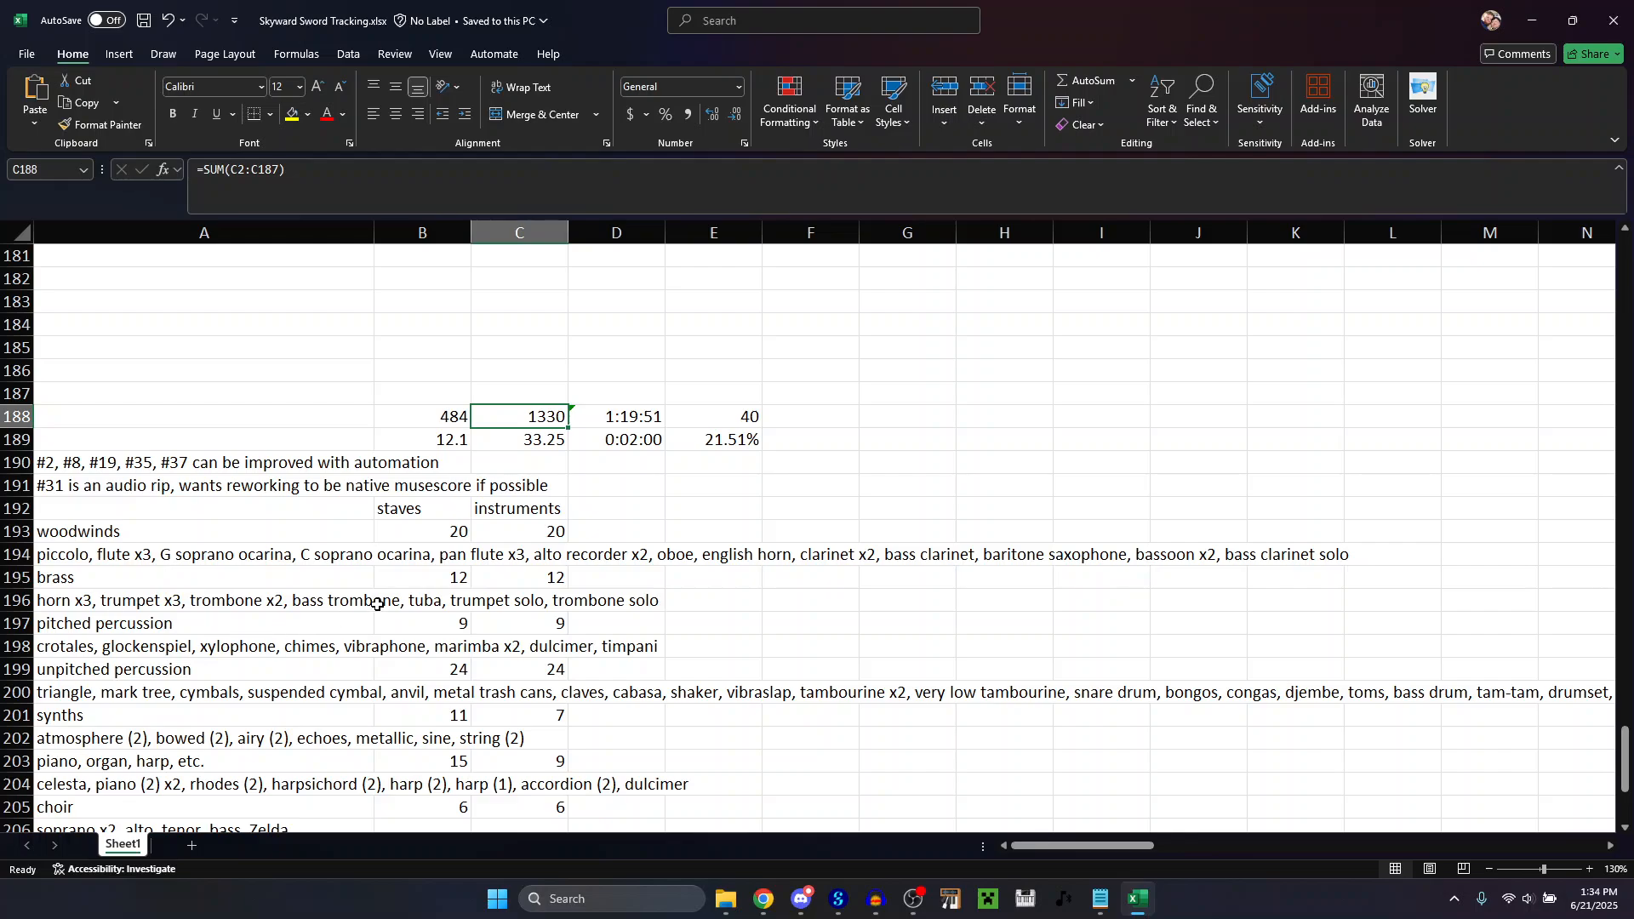
{"action": "left_click", "coordinate": [444, 424]}
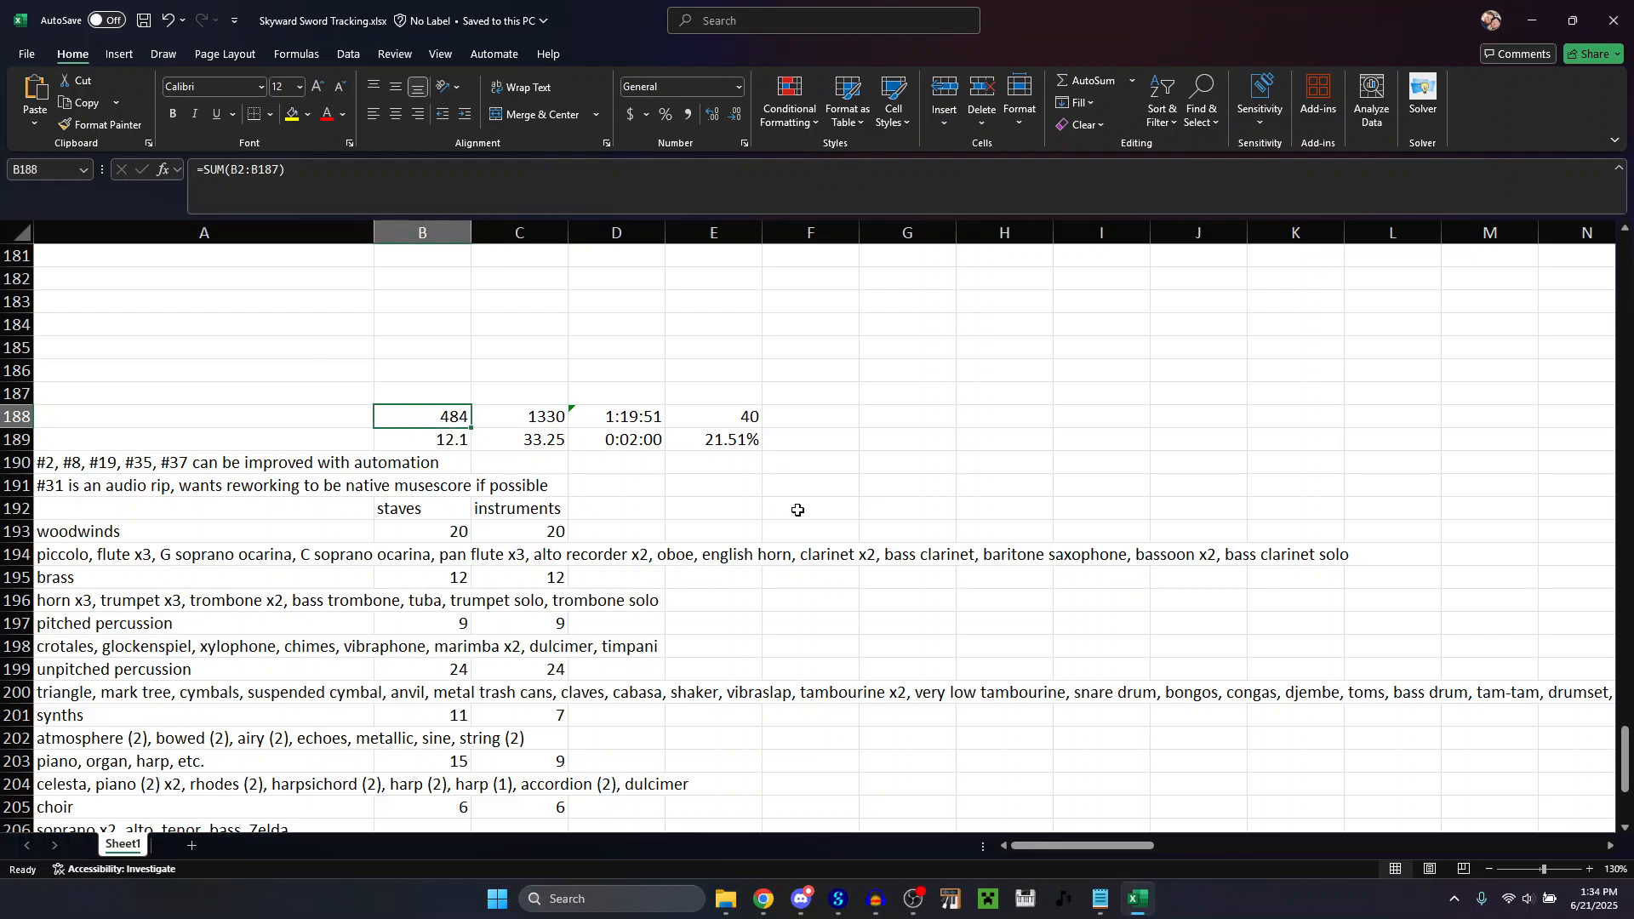
Inspect the staves total of the instrument breakdown and return to the overall totals rows.
{"action": "scroll", "coordinate": [798, 510], "scroll_direction": "down", "scroll_amount": 2}
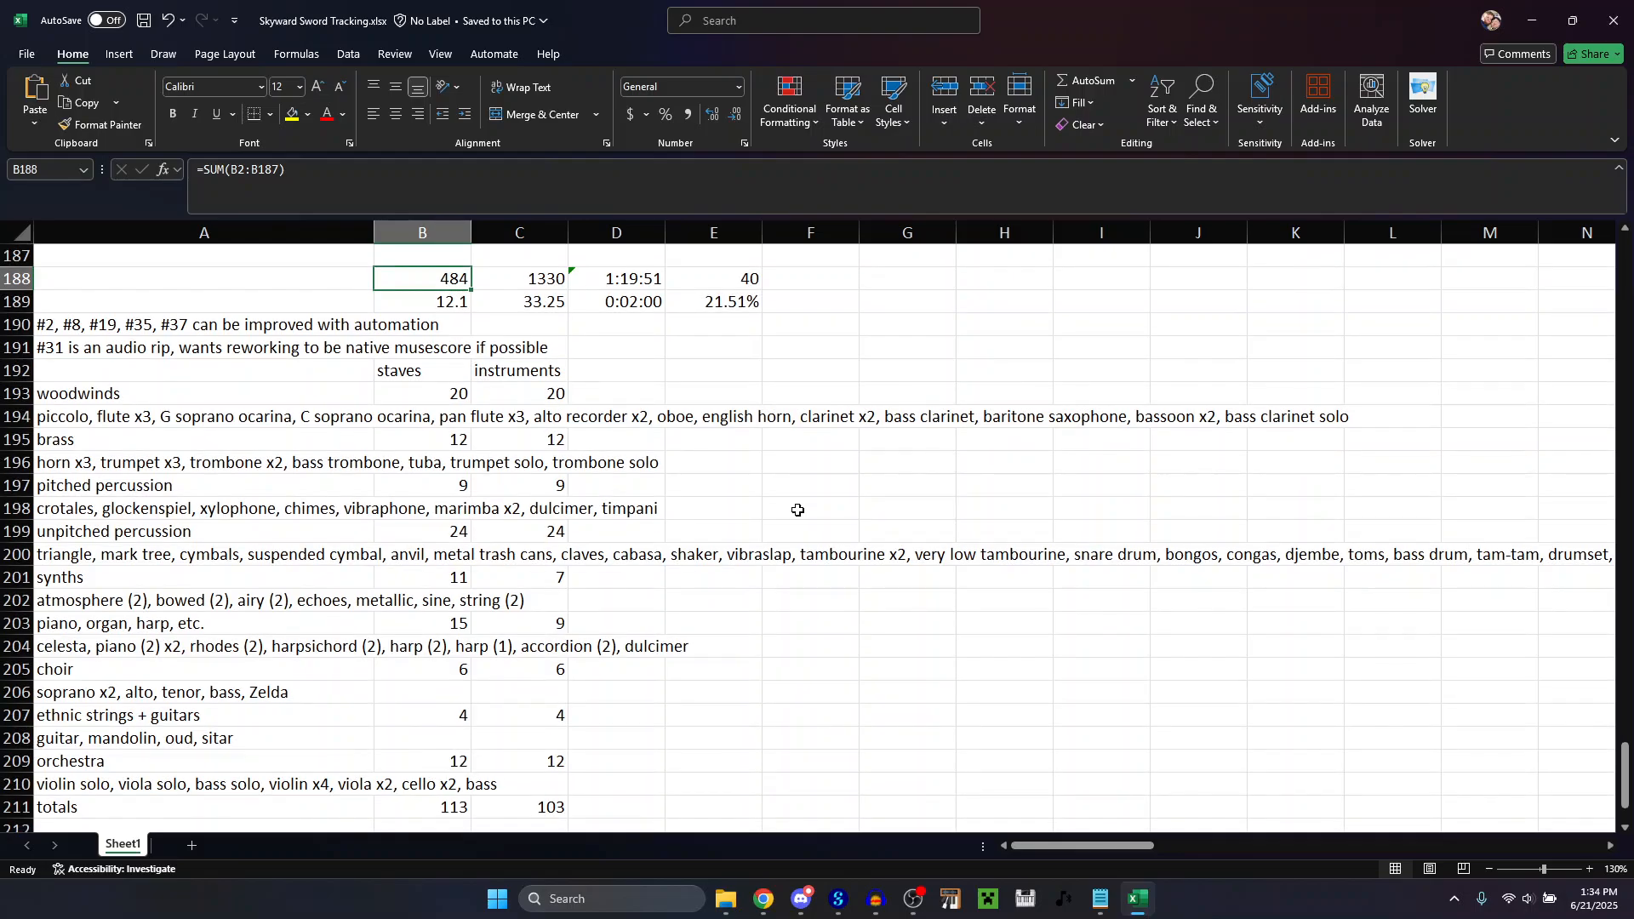
{"action": "scroll", "coordinate": [798, 510], "scroll_direction": "down", "scroll_amount": 2}
{"action": "scroll", "coordinate": [565, 589], "scroll_direction": "up", "scroll_amount": 2}
{"action": "scroll", "coordinate": [566, 587], "scroll_direction": "down", "scroll_amount": 2}
{"action": "left_click", "coordinate": [452, 668]}
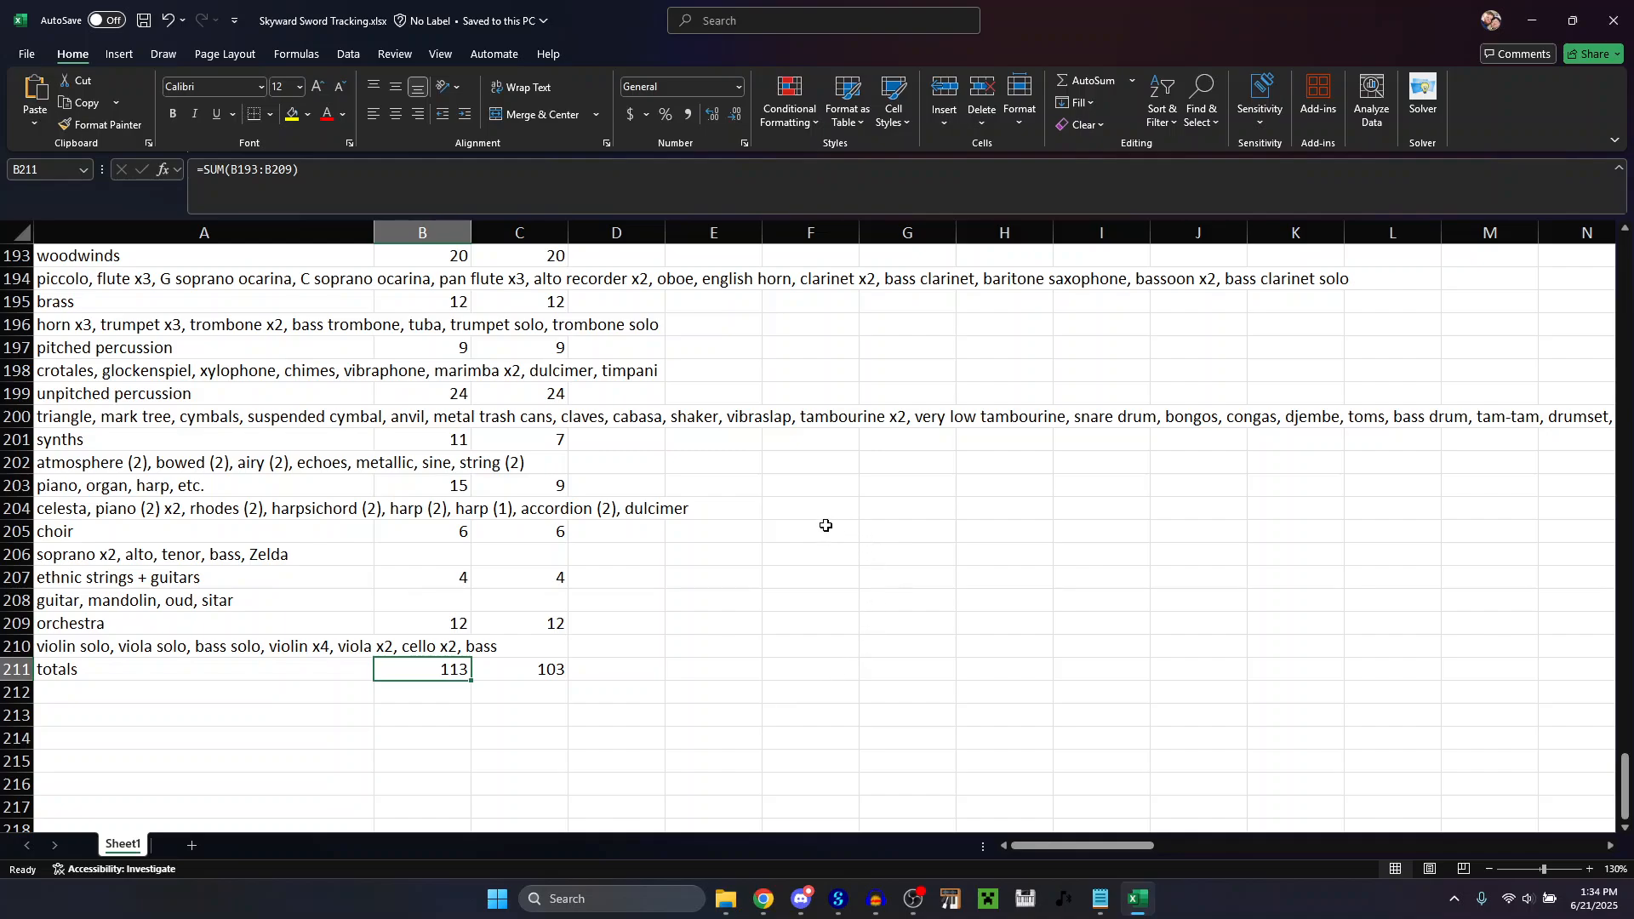
{"action": "scroll", "coordinate": [711, 552], "scroll_direction": "up", "scroll_amount": 6}
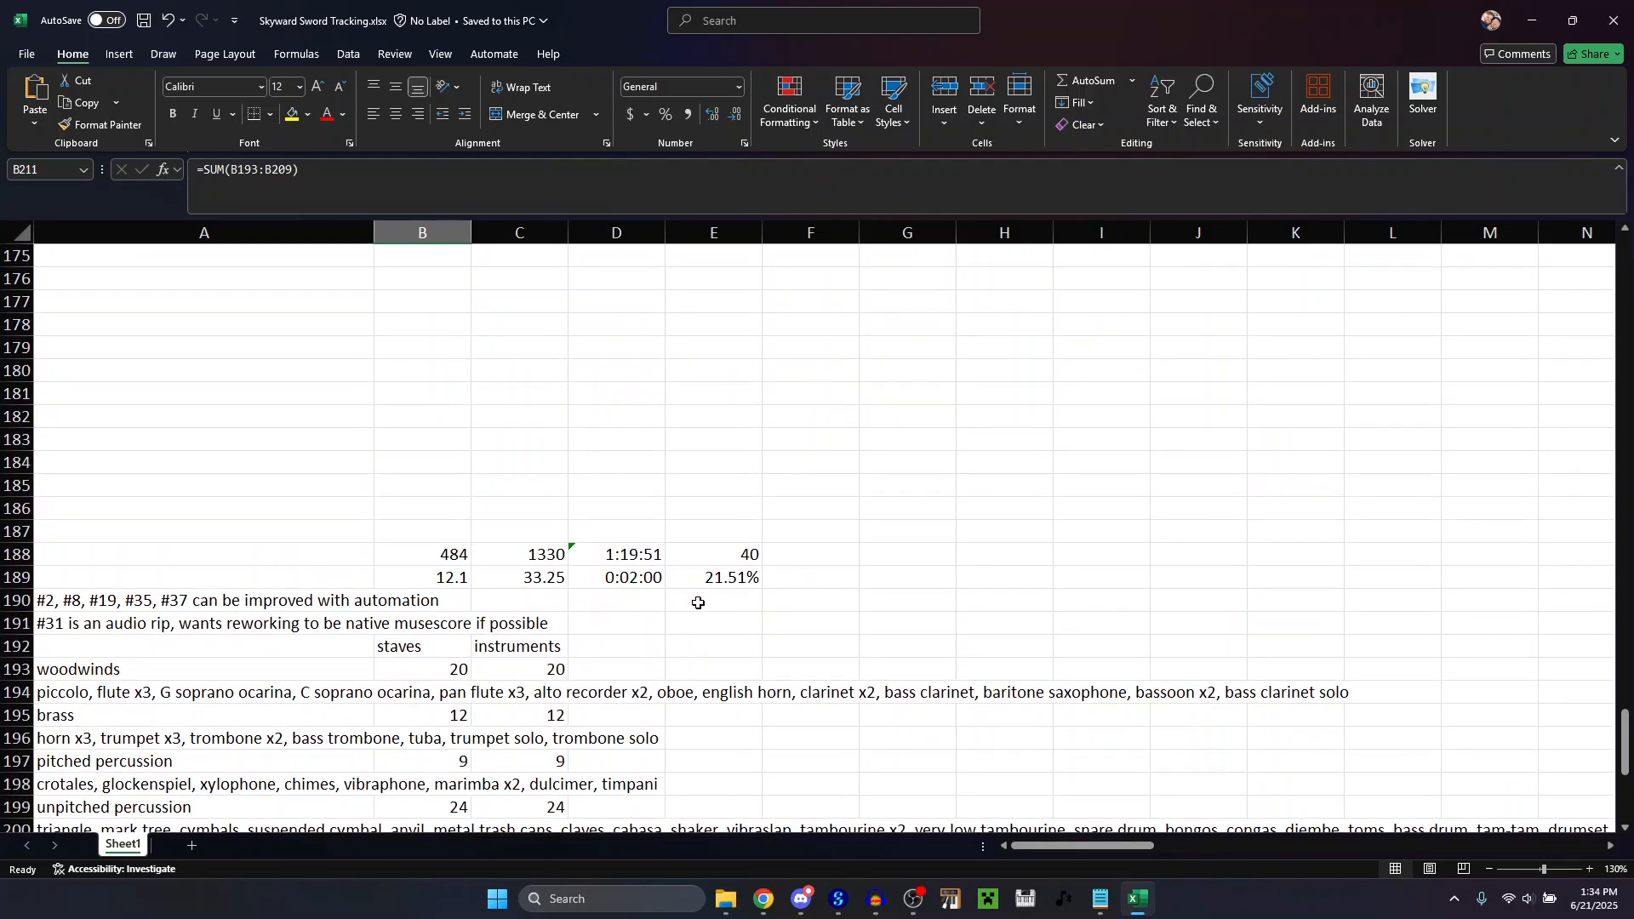
{"action": "left_click", "coordinate": [838, 545]}
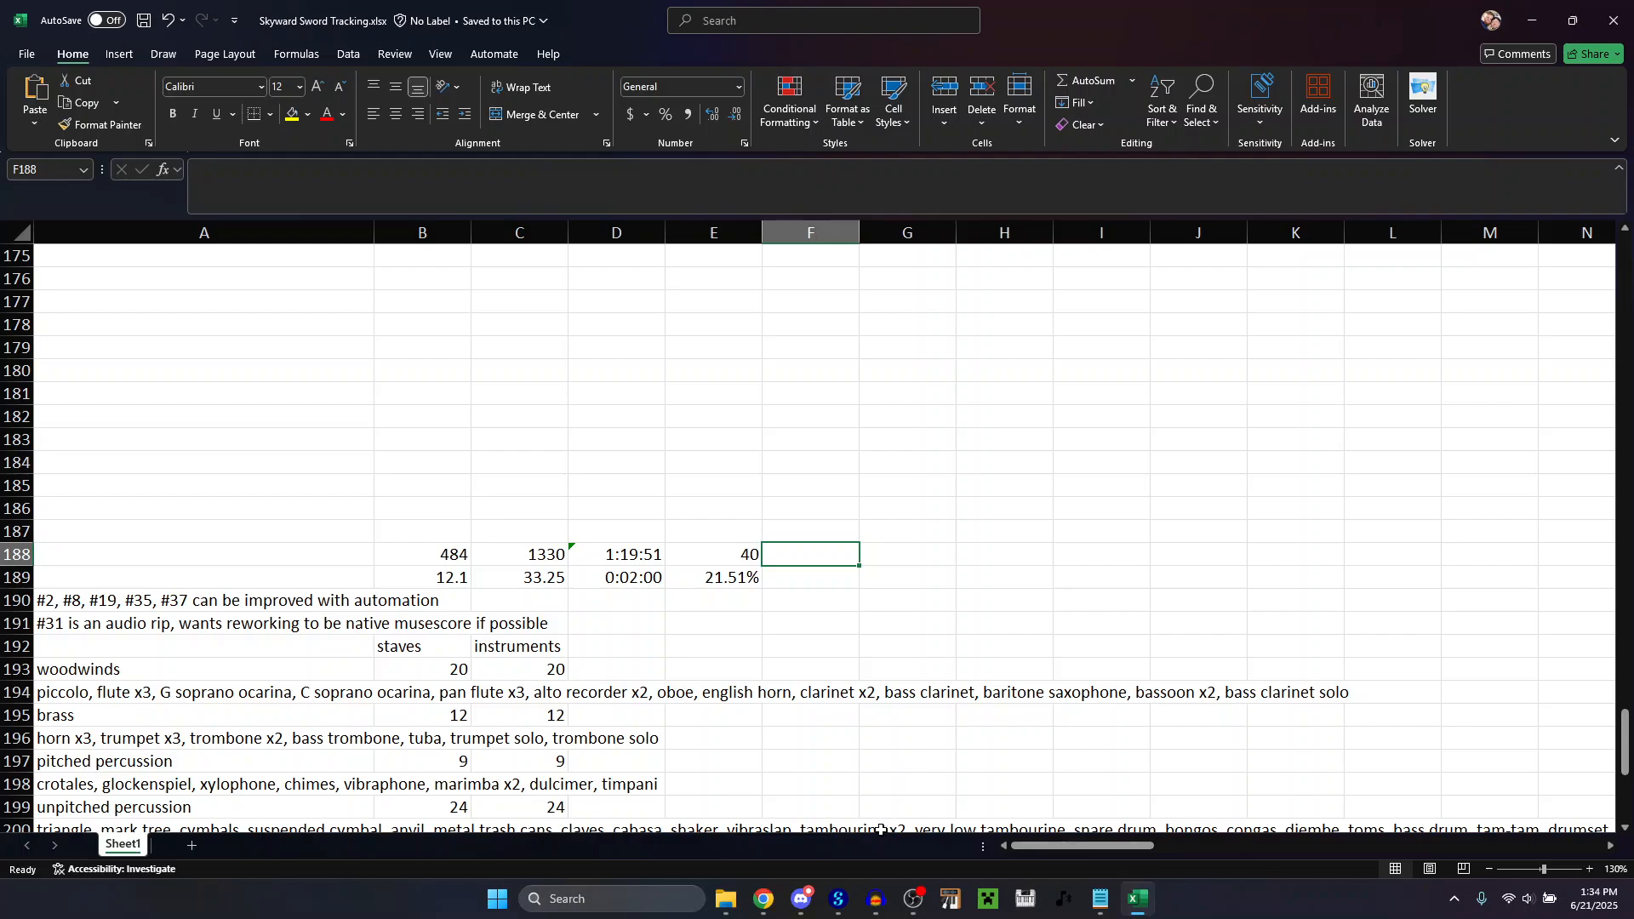
Open Overall Zelda Progress Tracking.xlsx from the Zelda Music folder, using a new File Explorer tab.
{"action": "left_click", "coordinate": [725, 899]}
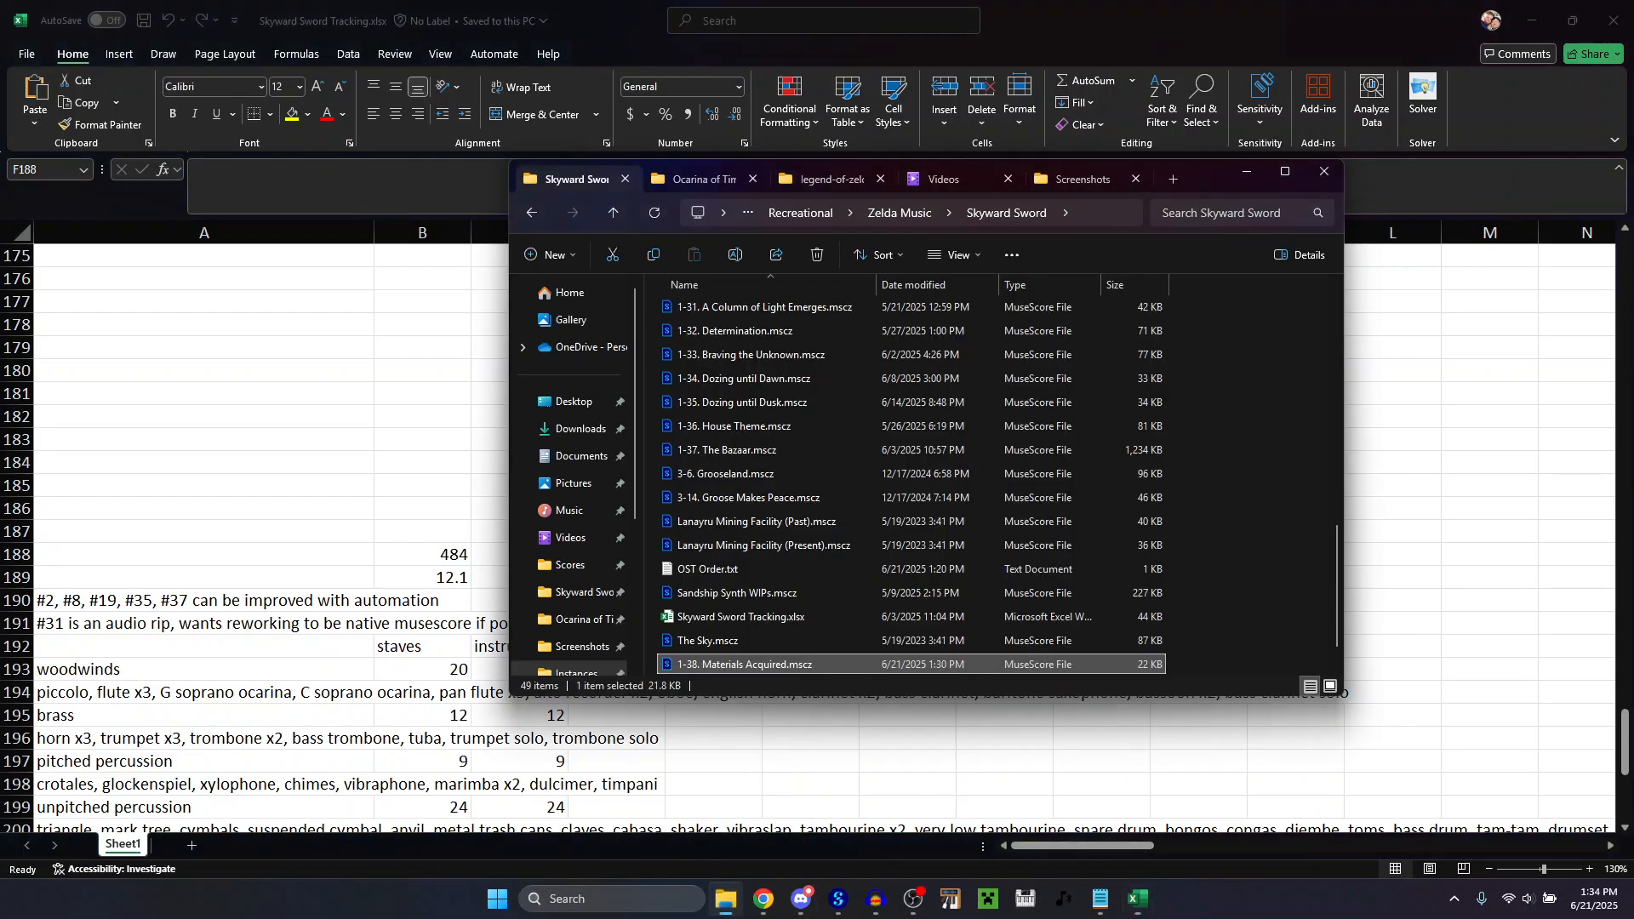
{"action": "left_click", "coordinate": [1173, 180]}
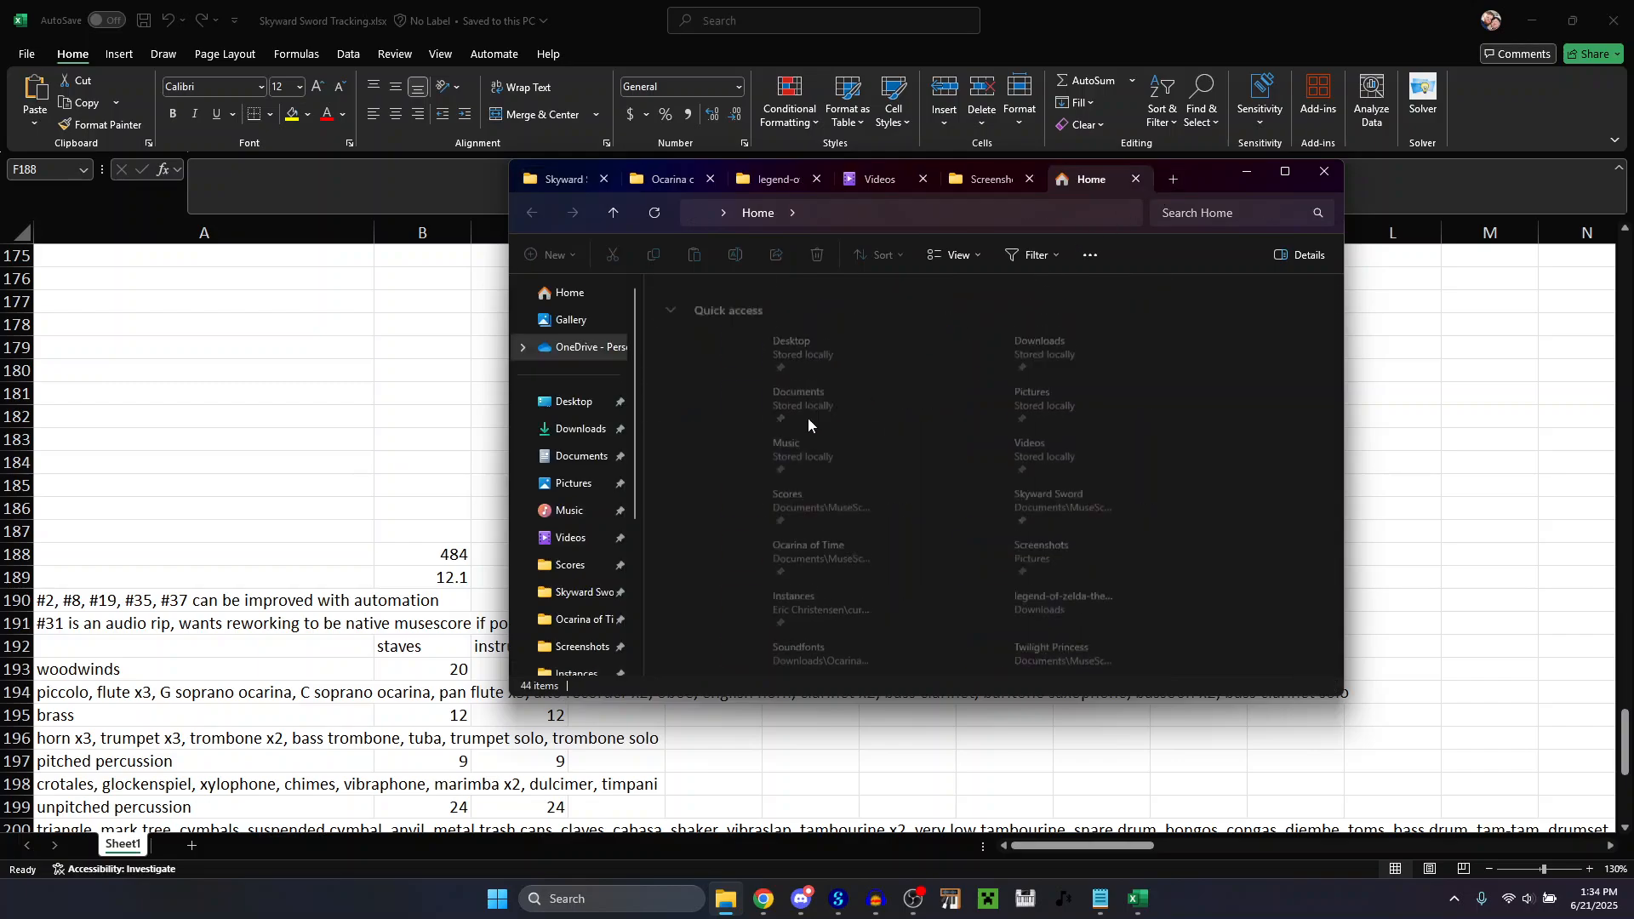
{"action": "left_click", "coordinate": [584, 592]}
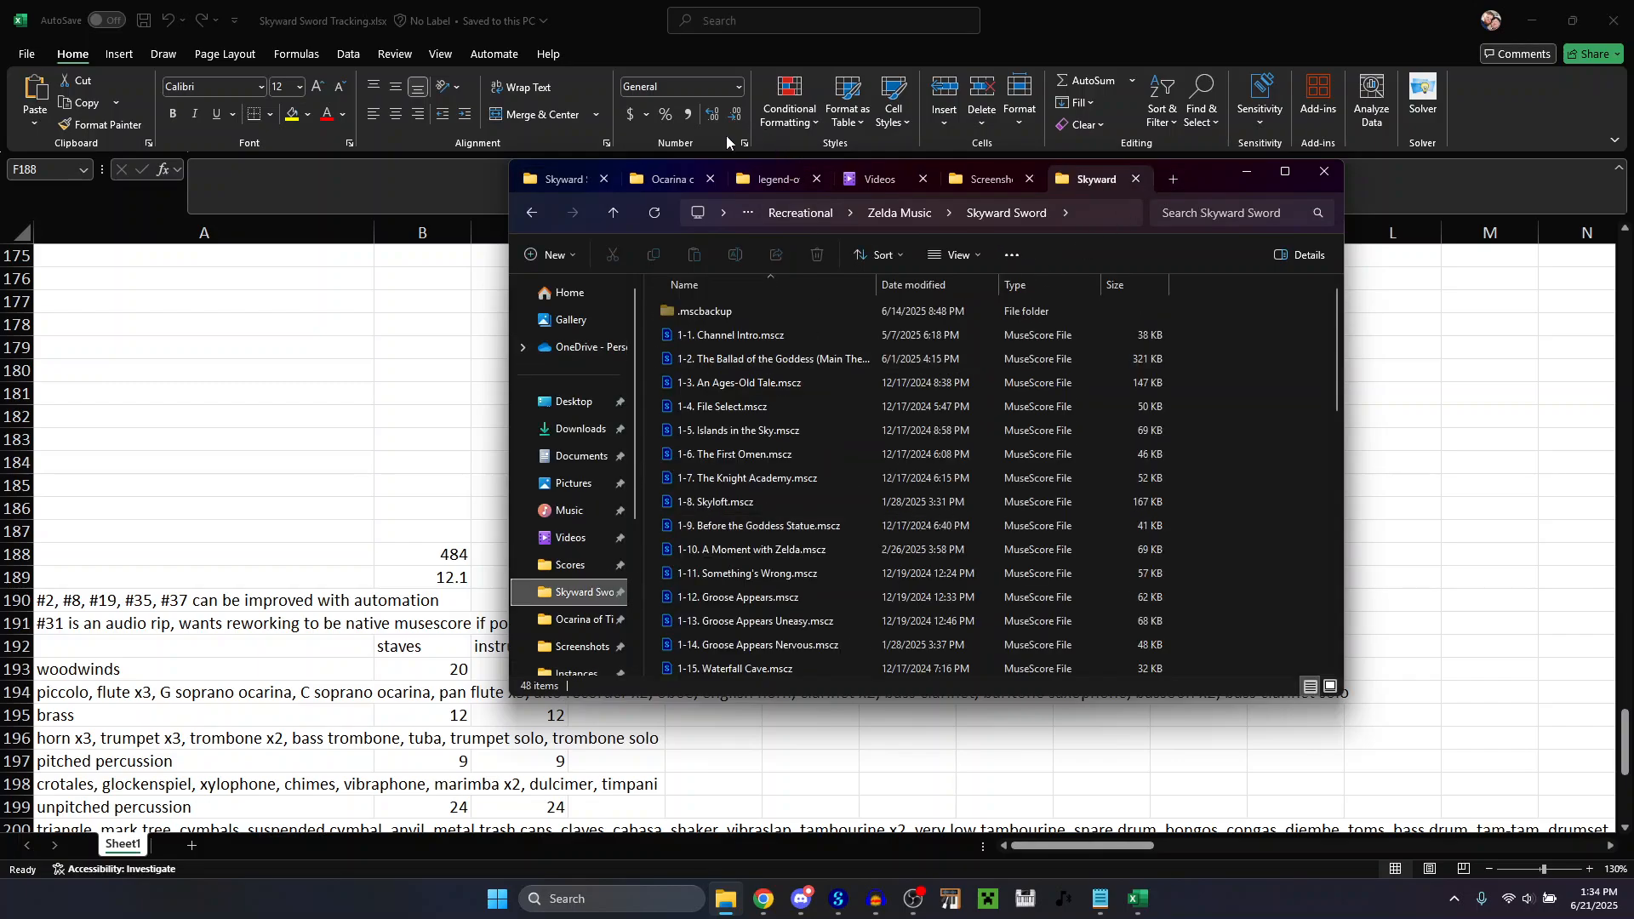
{"action": "left_click", "coordinate": [613, 215]}
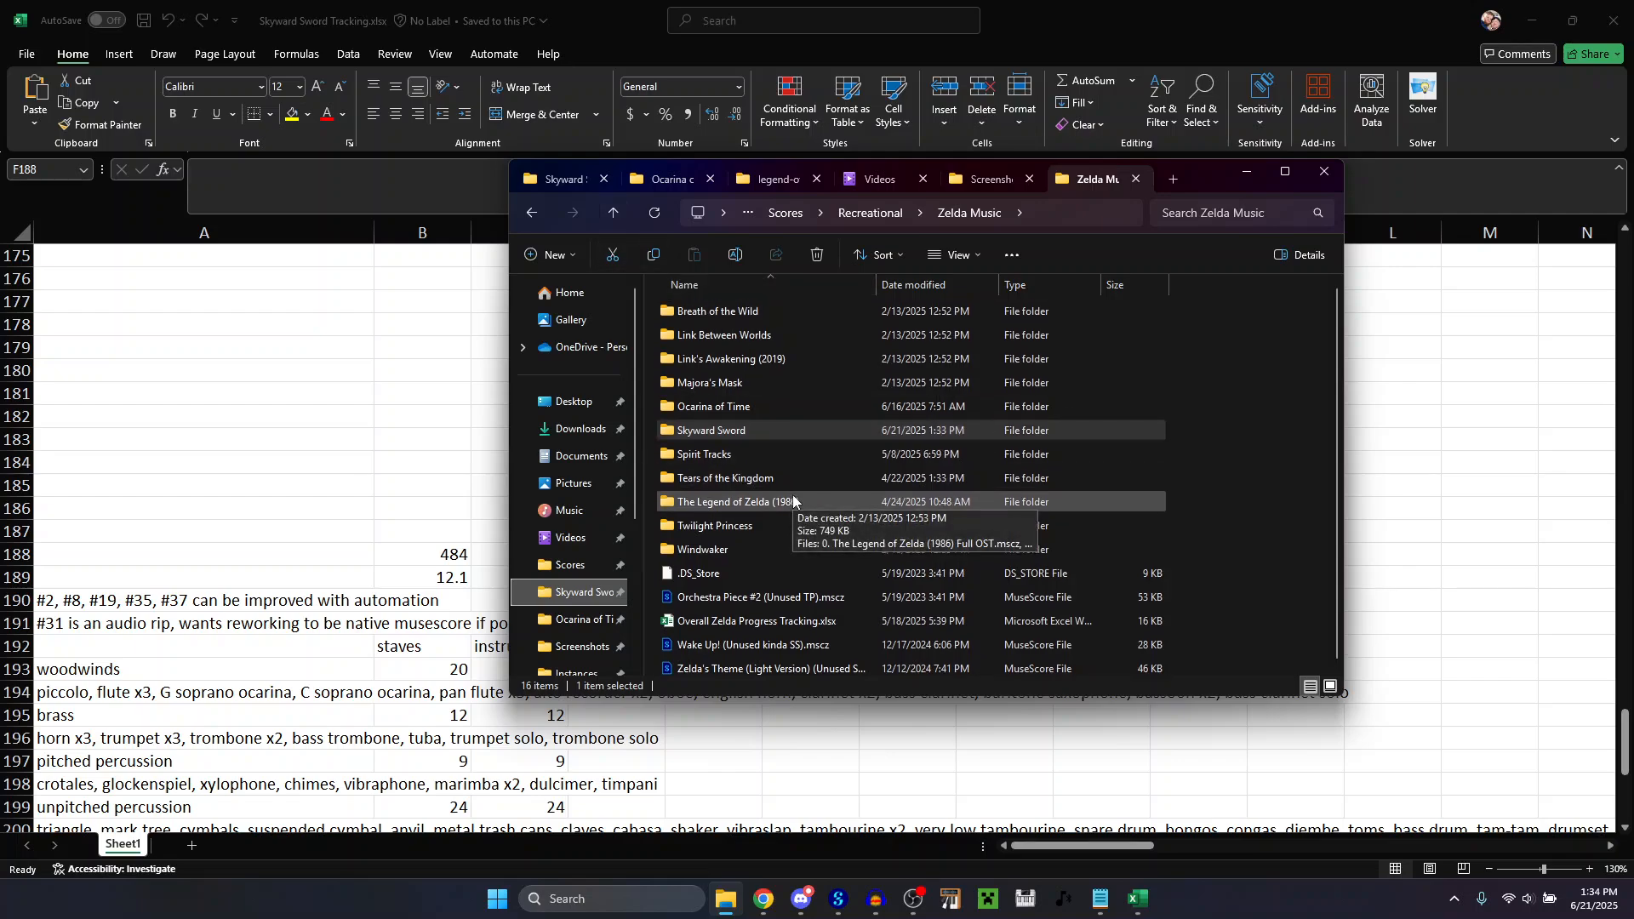
{"action": "left_click", "coordinate": [800, 624]}
{"action": "double_click", "coordinate": [800, 623]}
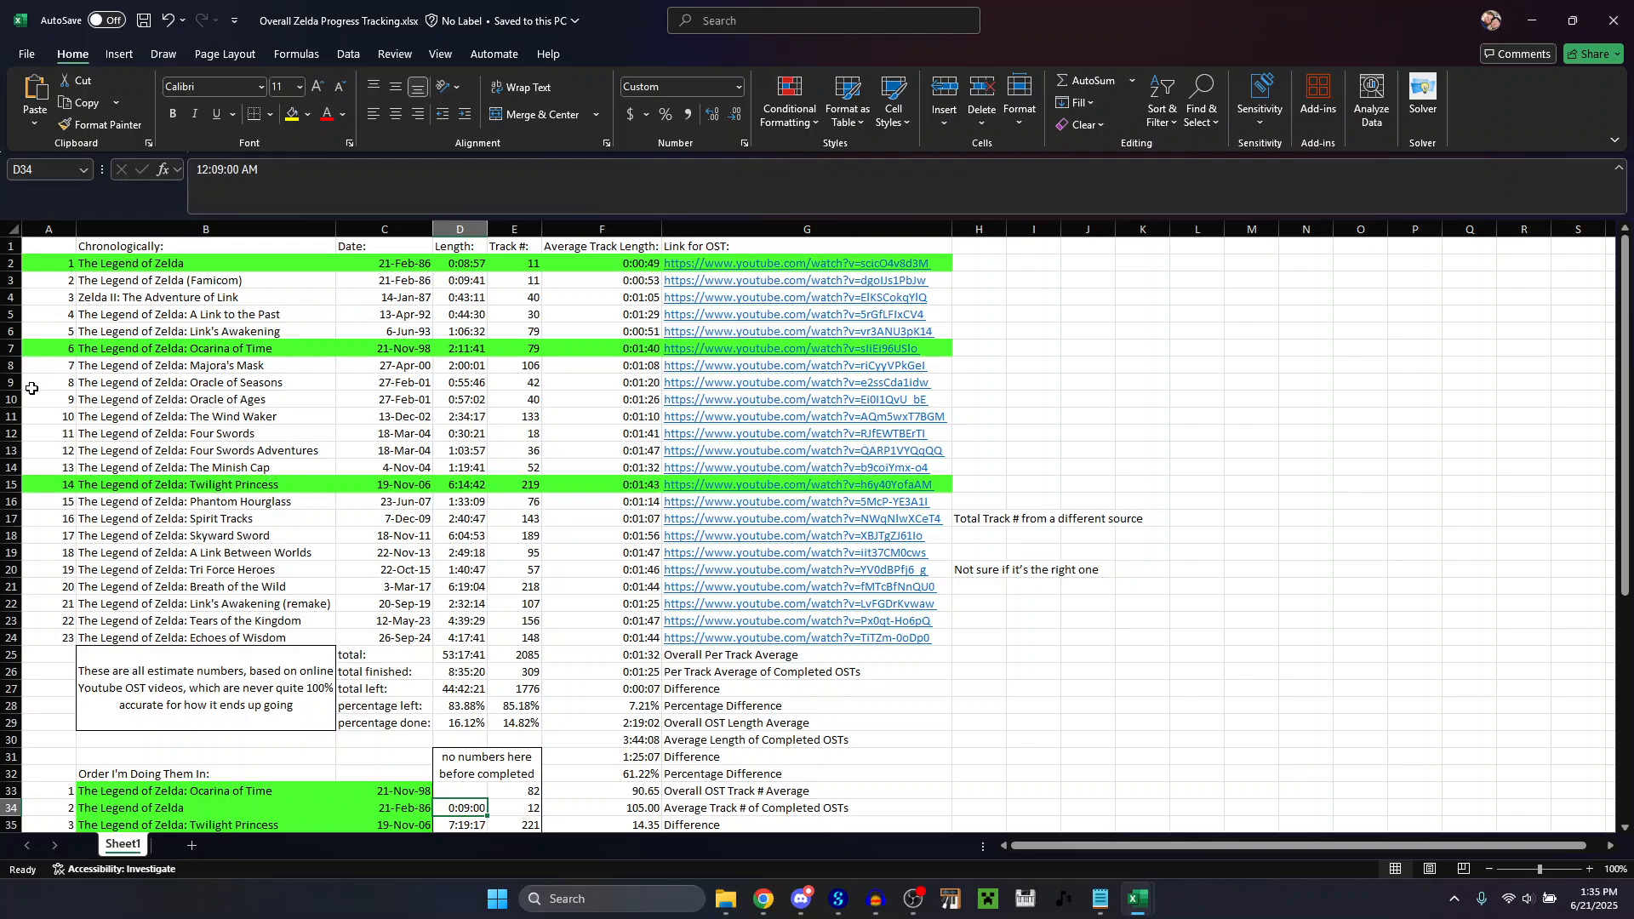
Examine the chronological list of Zelda games, from the first to the last entry, including the highlighted Twilight Princess row.
{"action": "left_click", "coordinate": [51, 264]}
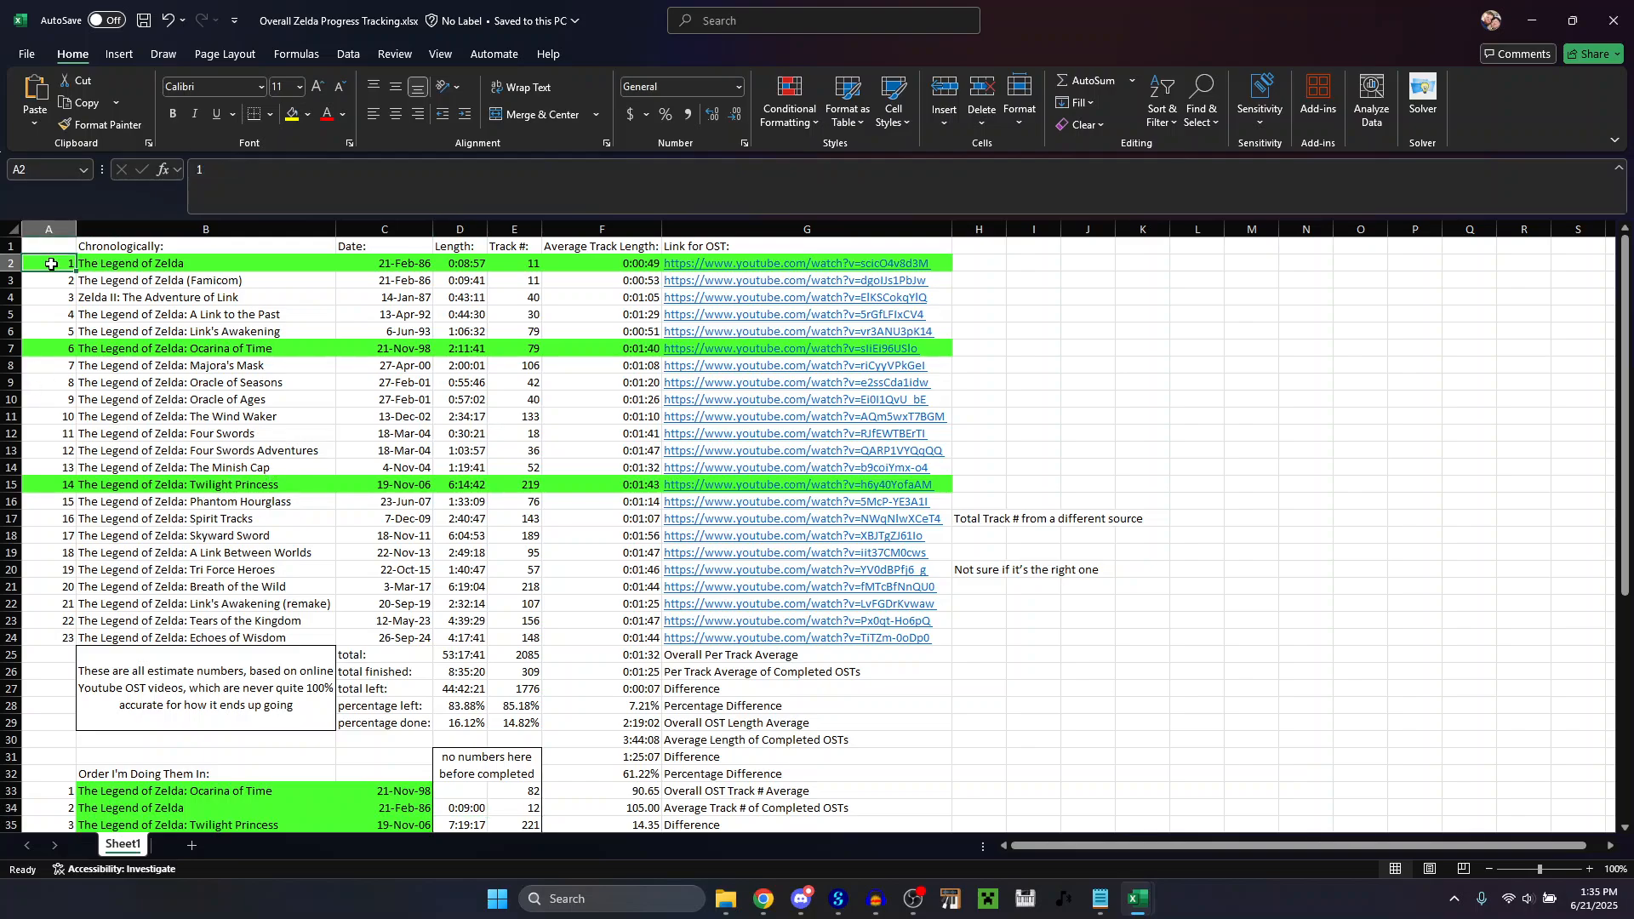
{"action": "left_click", "coordinate": [54, 637]}
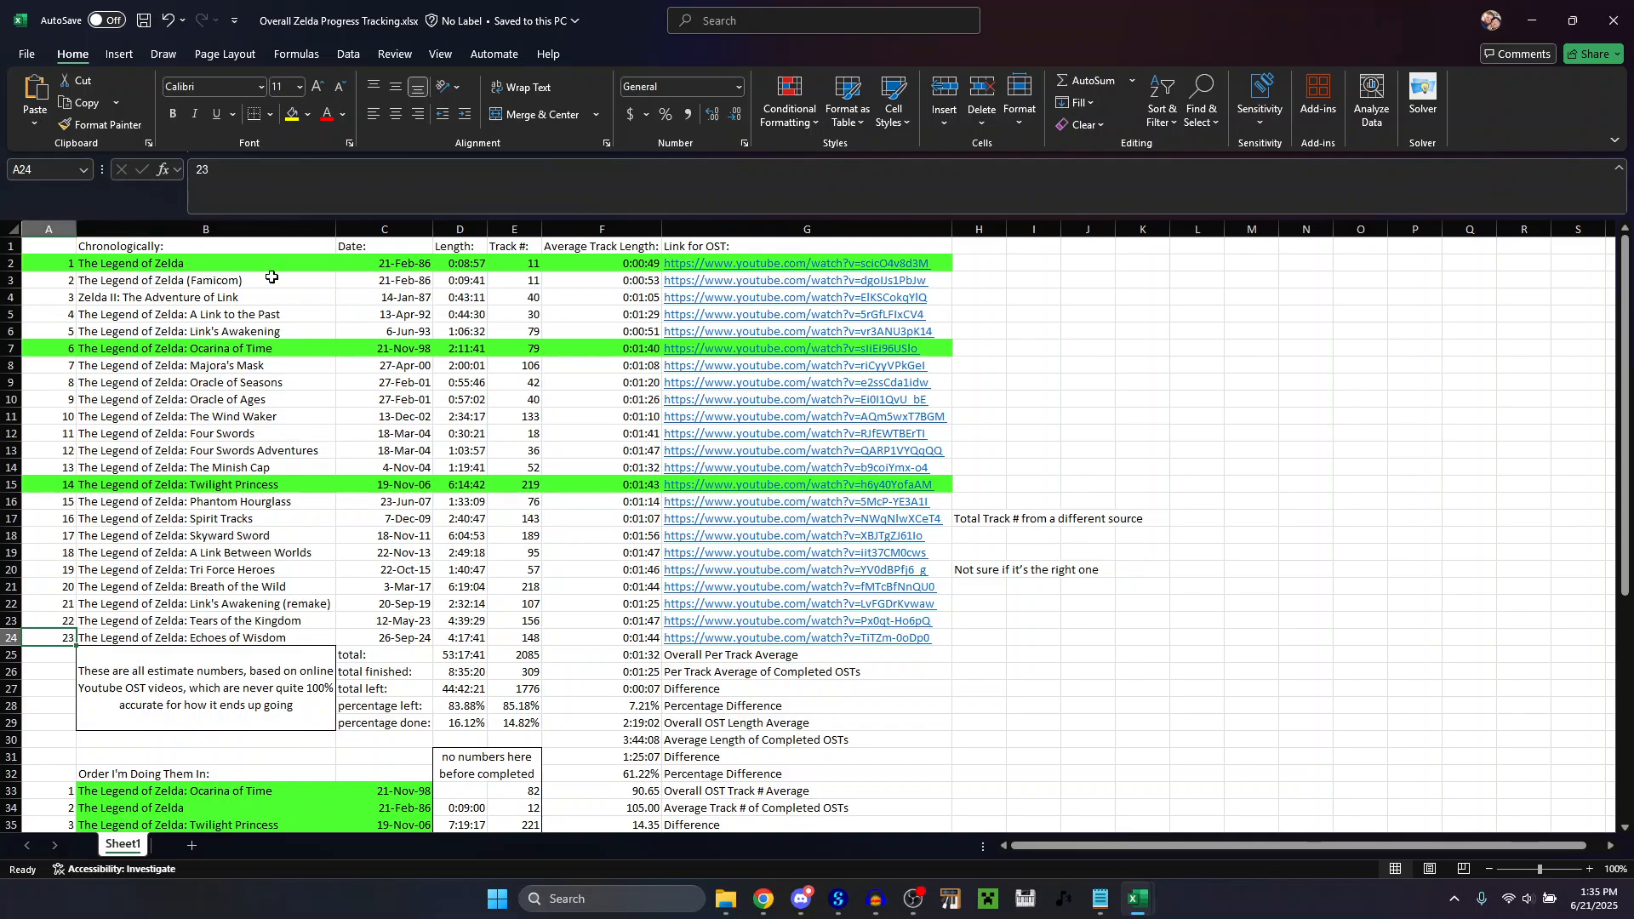
{"action": "left_click", "coordinate": [600, 552]}
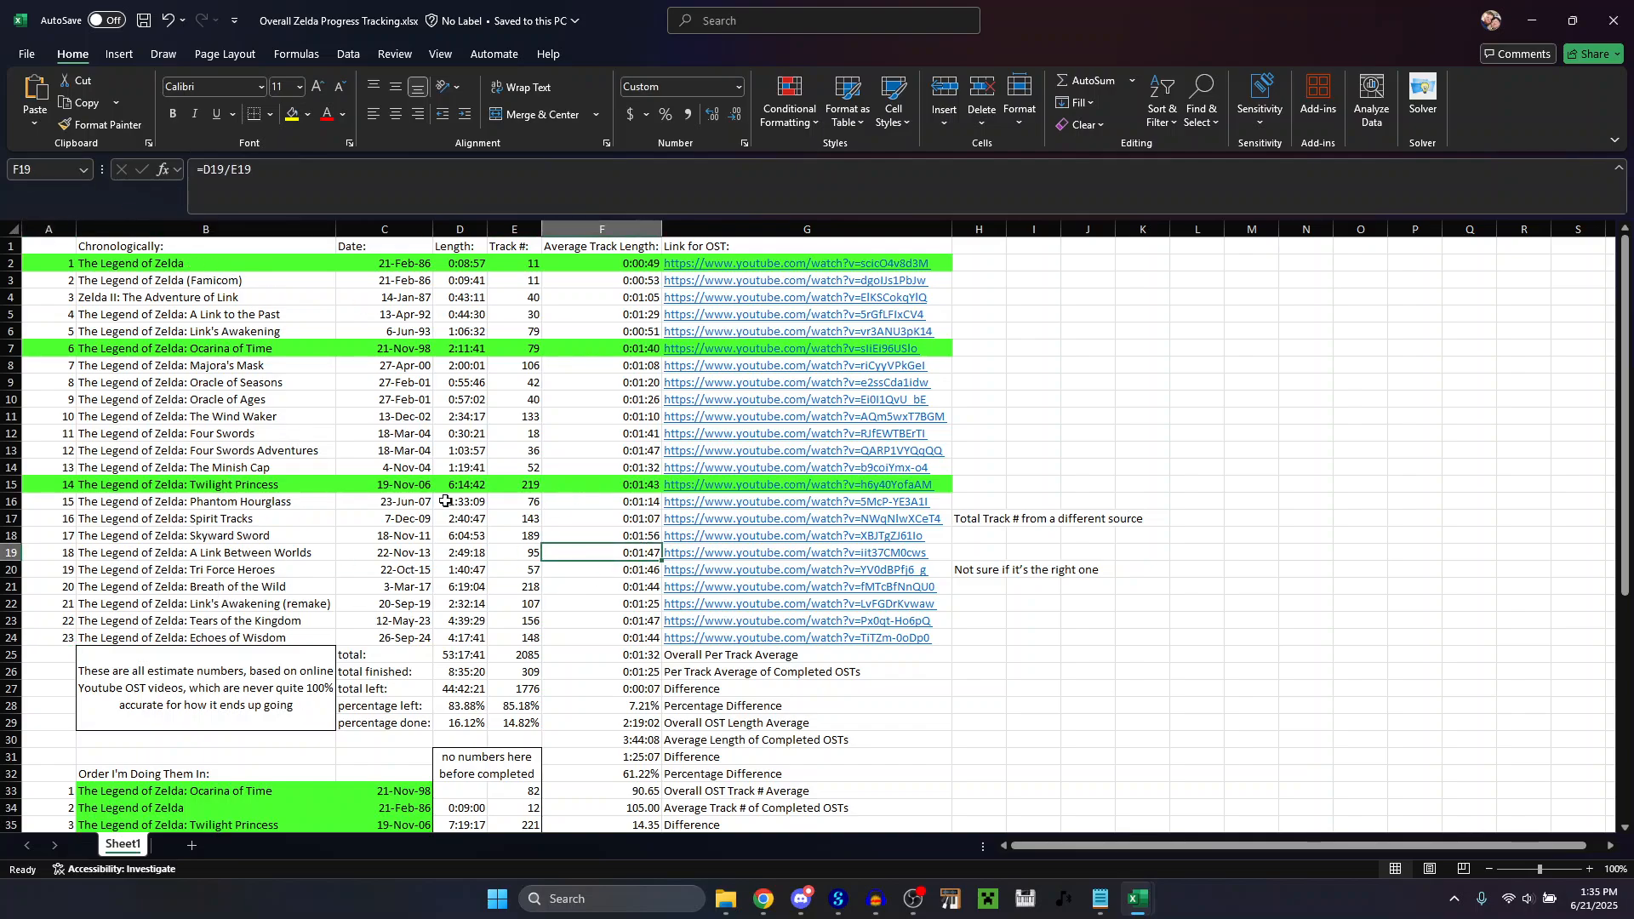
{"action": "left_click_drag", "start_coordinate": [62, 482], "coordinate": [863, 490]}
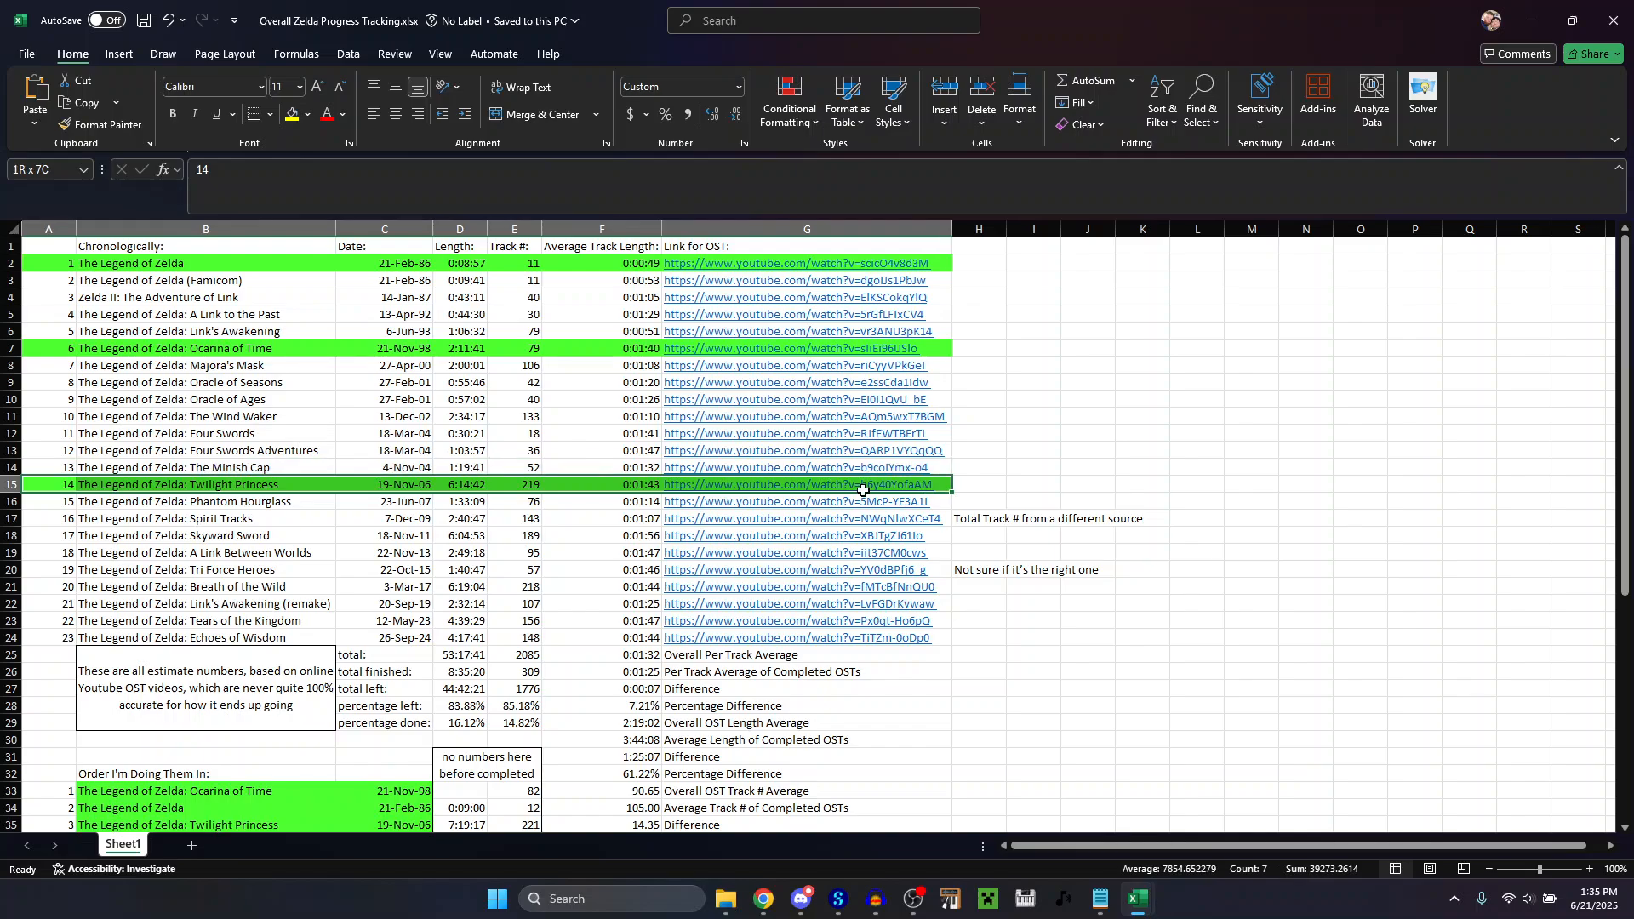
{"action": "left_click", "coordinate": [1197, 451]}
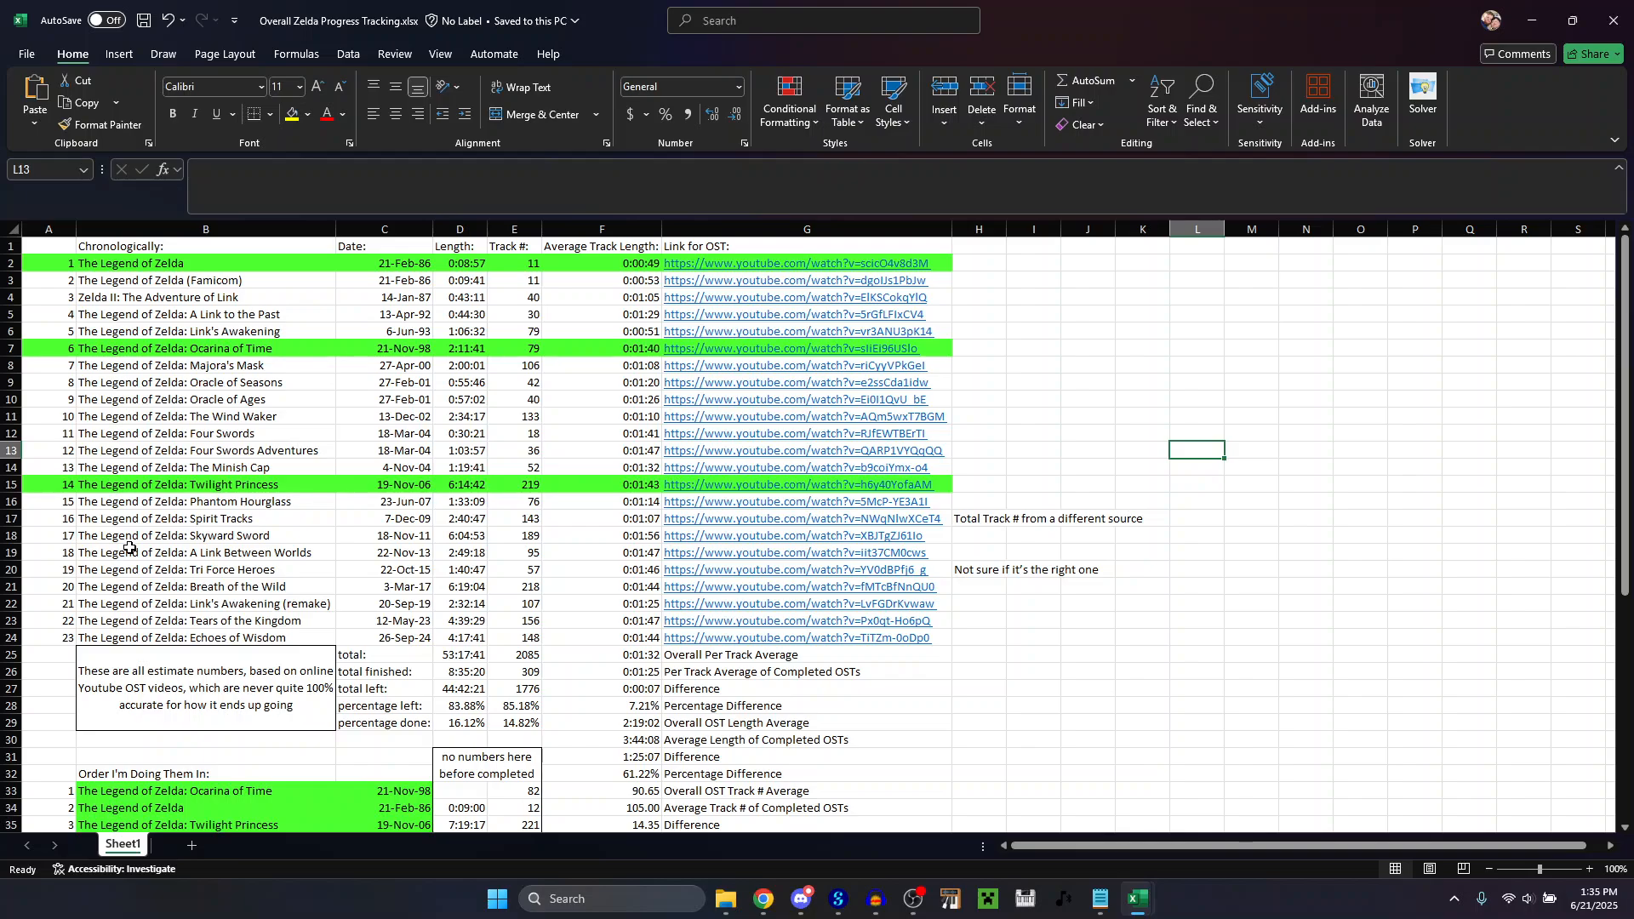
Check the planned working order list down to the Spirit Tracks entry and return to the chronological list.
{"action": "scroll", "coordinate": [137, 553], "scroll_direction": "down", "scroll_amount": 4}
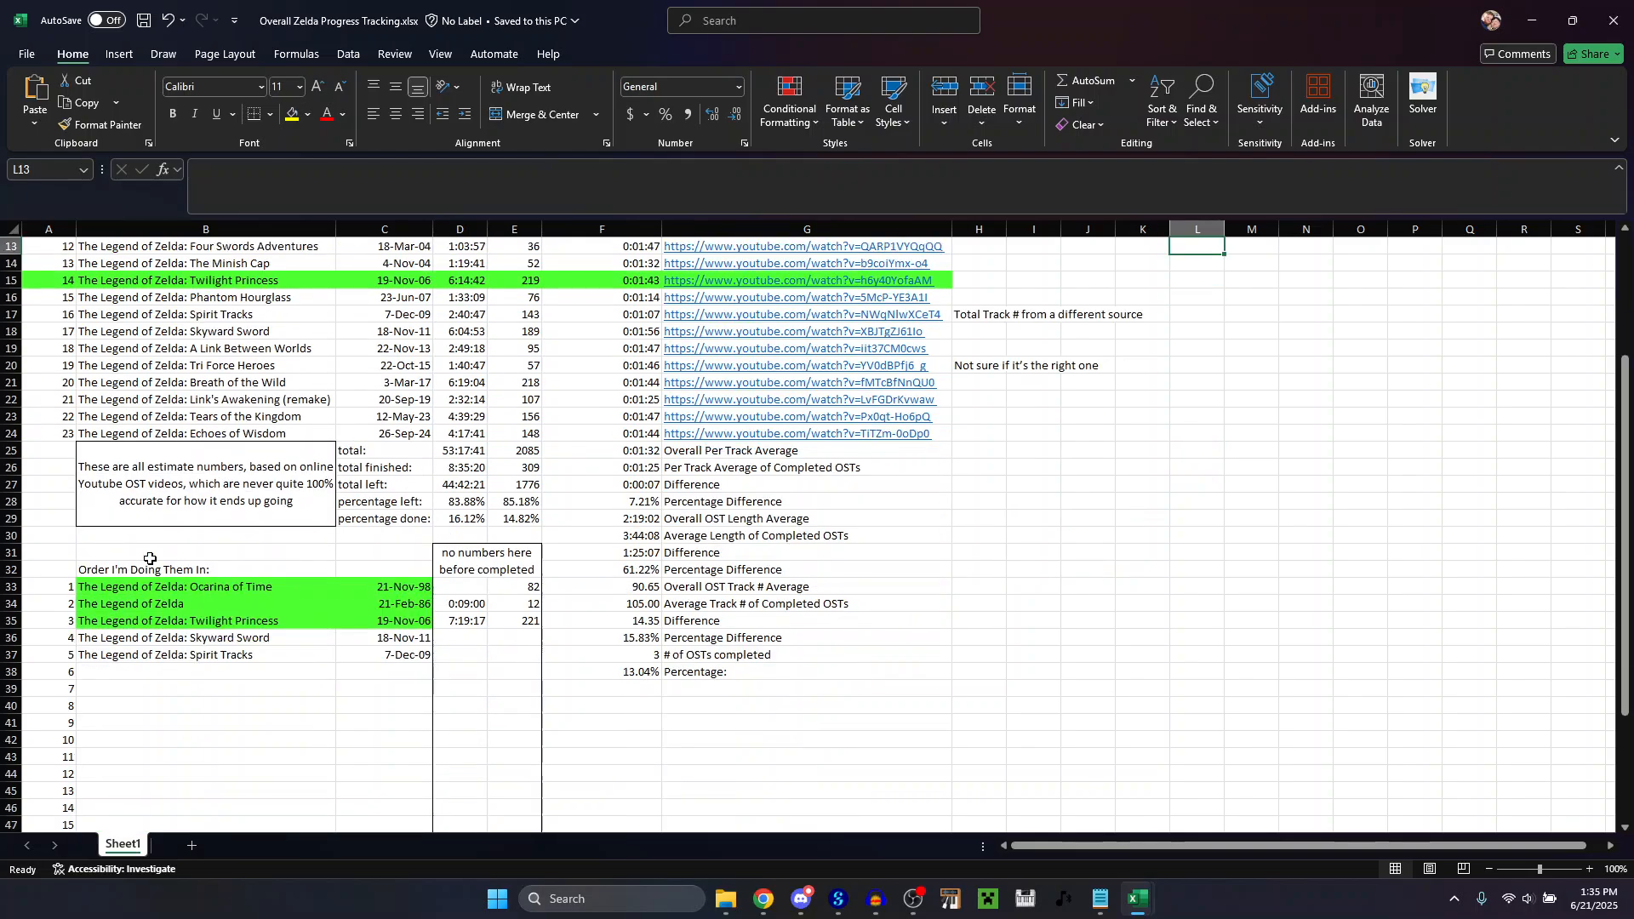
{"action": "left_click", "coordinate": [183, 658]}
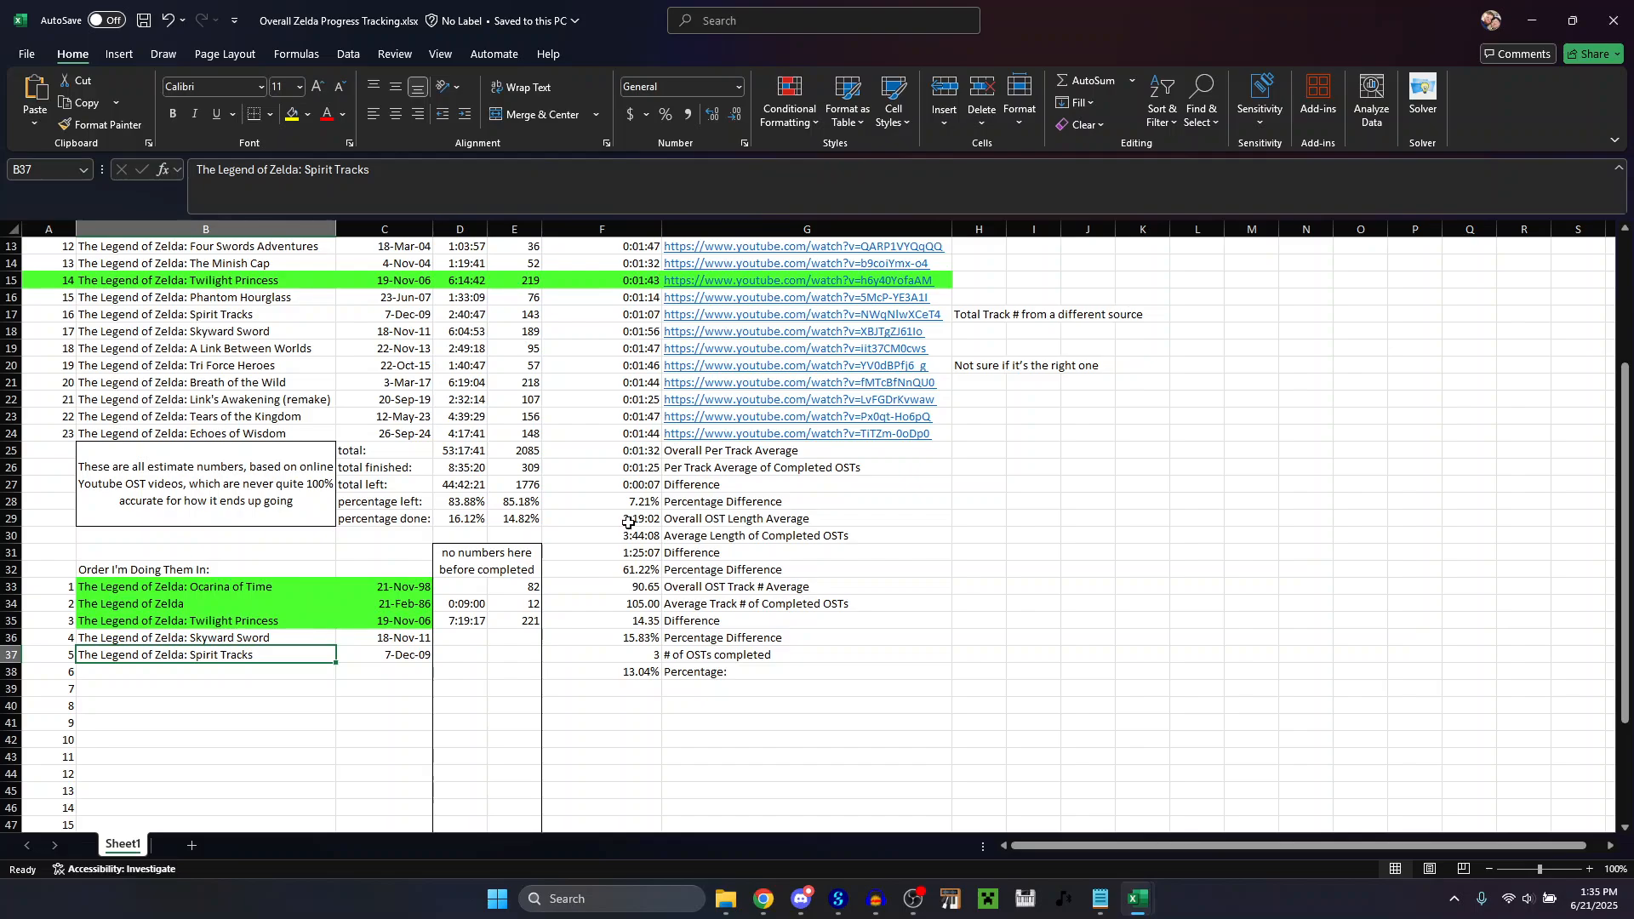
{"action": "scroll", "coordinate": [561, 587], "scroll_direction": "up", "scroll_amount": 2}
{"action": "scroll", "coordinate": [561, 587], "scroll_direction": "up", "scroll_amount": 2}
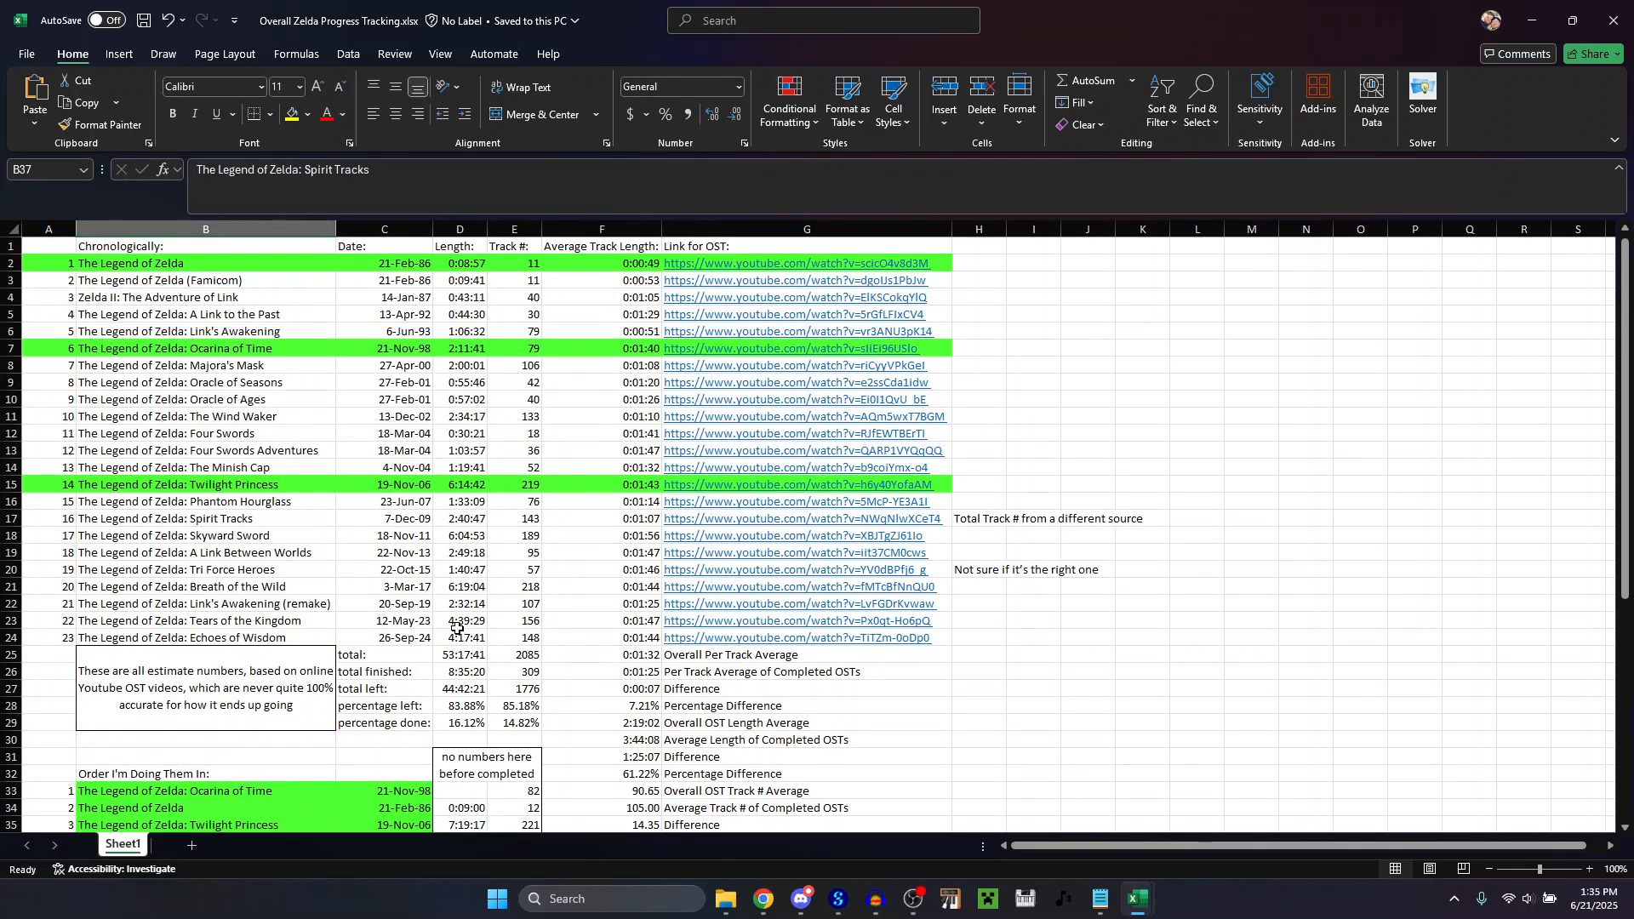
Examine the average track lengths from the original The Legend of Zelda down to Skyward Sword.
{"action": "left_click", "coordinate": [629, 268]}
{"action": "key", "text": "Down"}
{"action": "key", "text": "Down"}
{"action": "key", "text": "Down"}
{"action": "key", "text": "Down"}
{"action": "key", "text": "Down"}
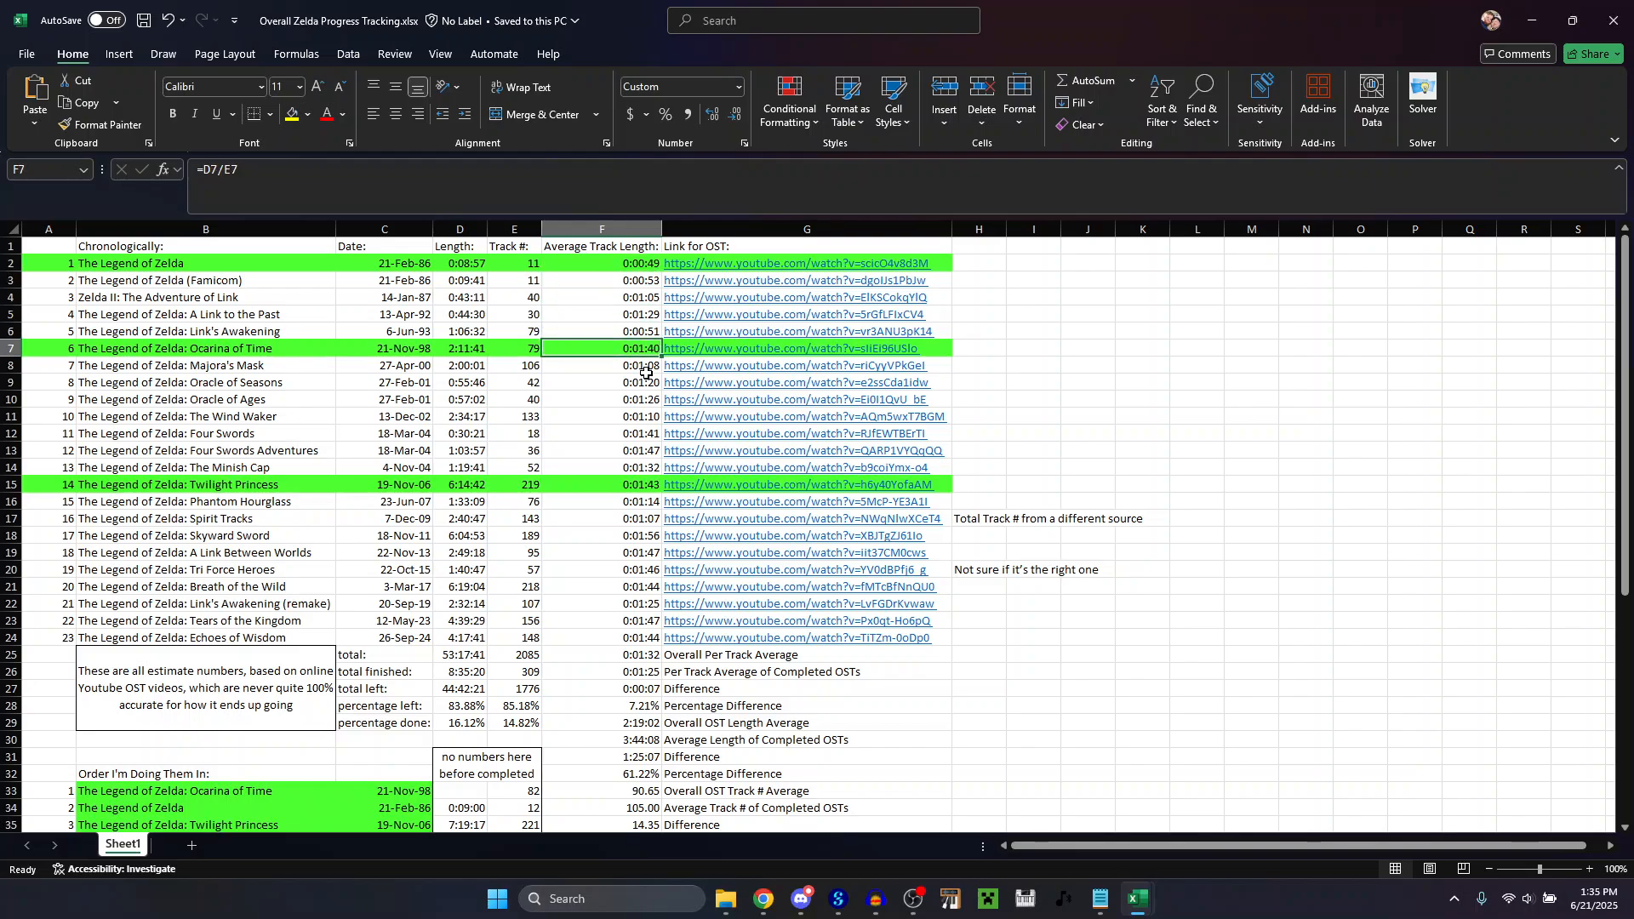
{"action": "left_click", "coordinate": [655, 456]}
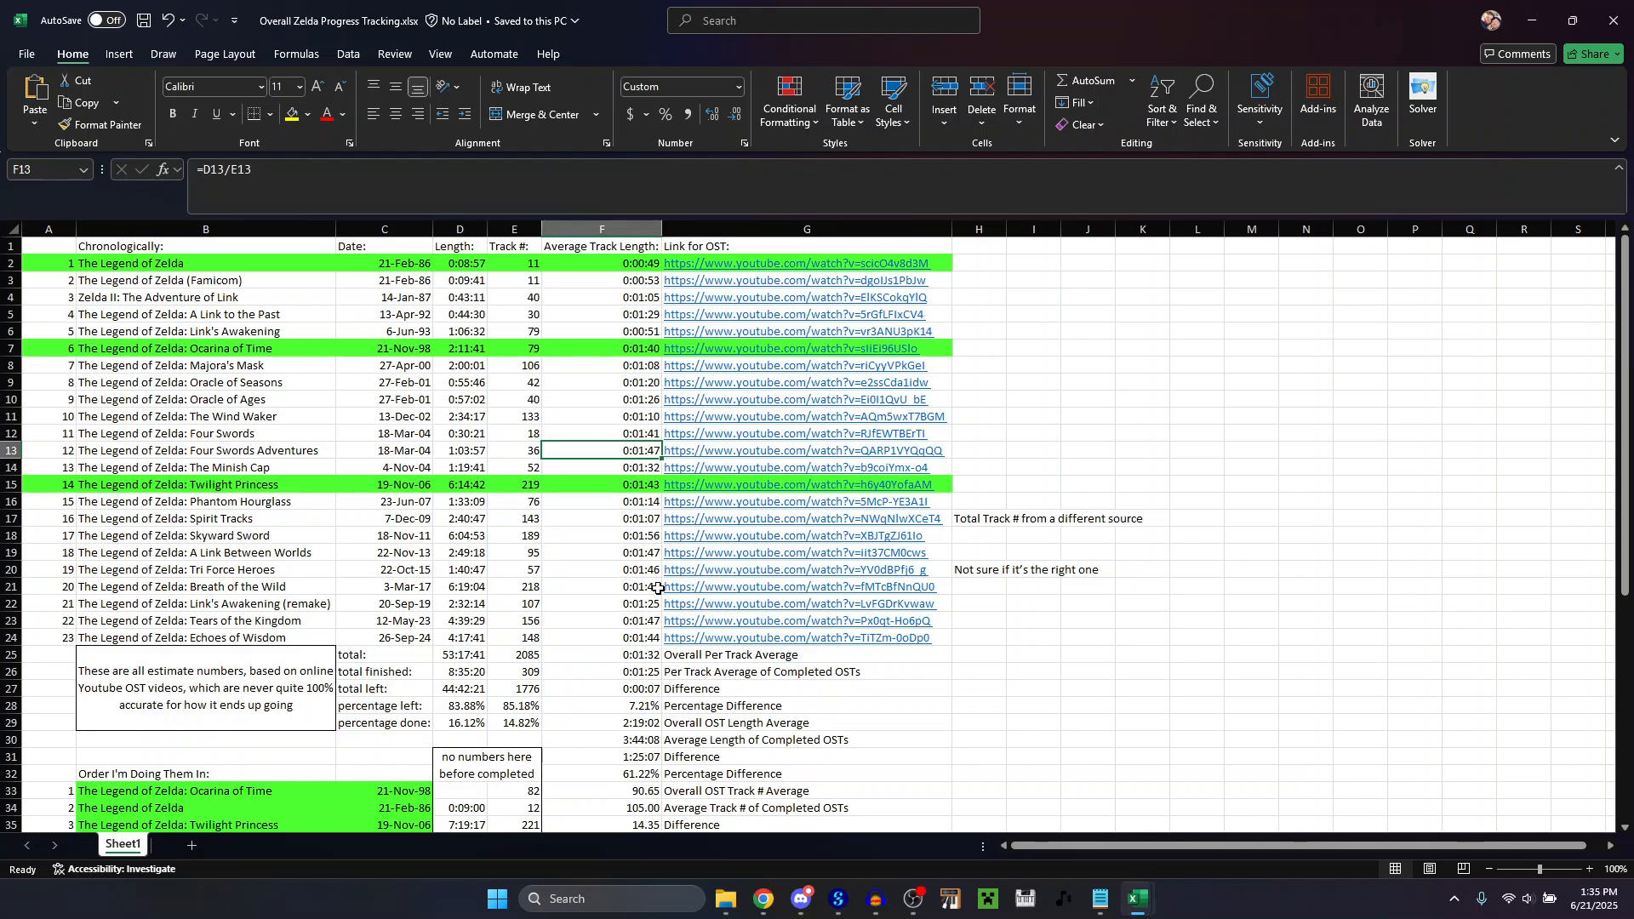
{"action": "key", "text": "Down"}
{"action": "key", "text": "Down"}
{"action": "key", "text": "Down"}
{"action": "key", "text": "Down"}
{"action": "key", "text": "Down"}
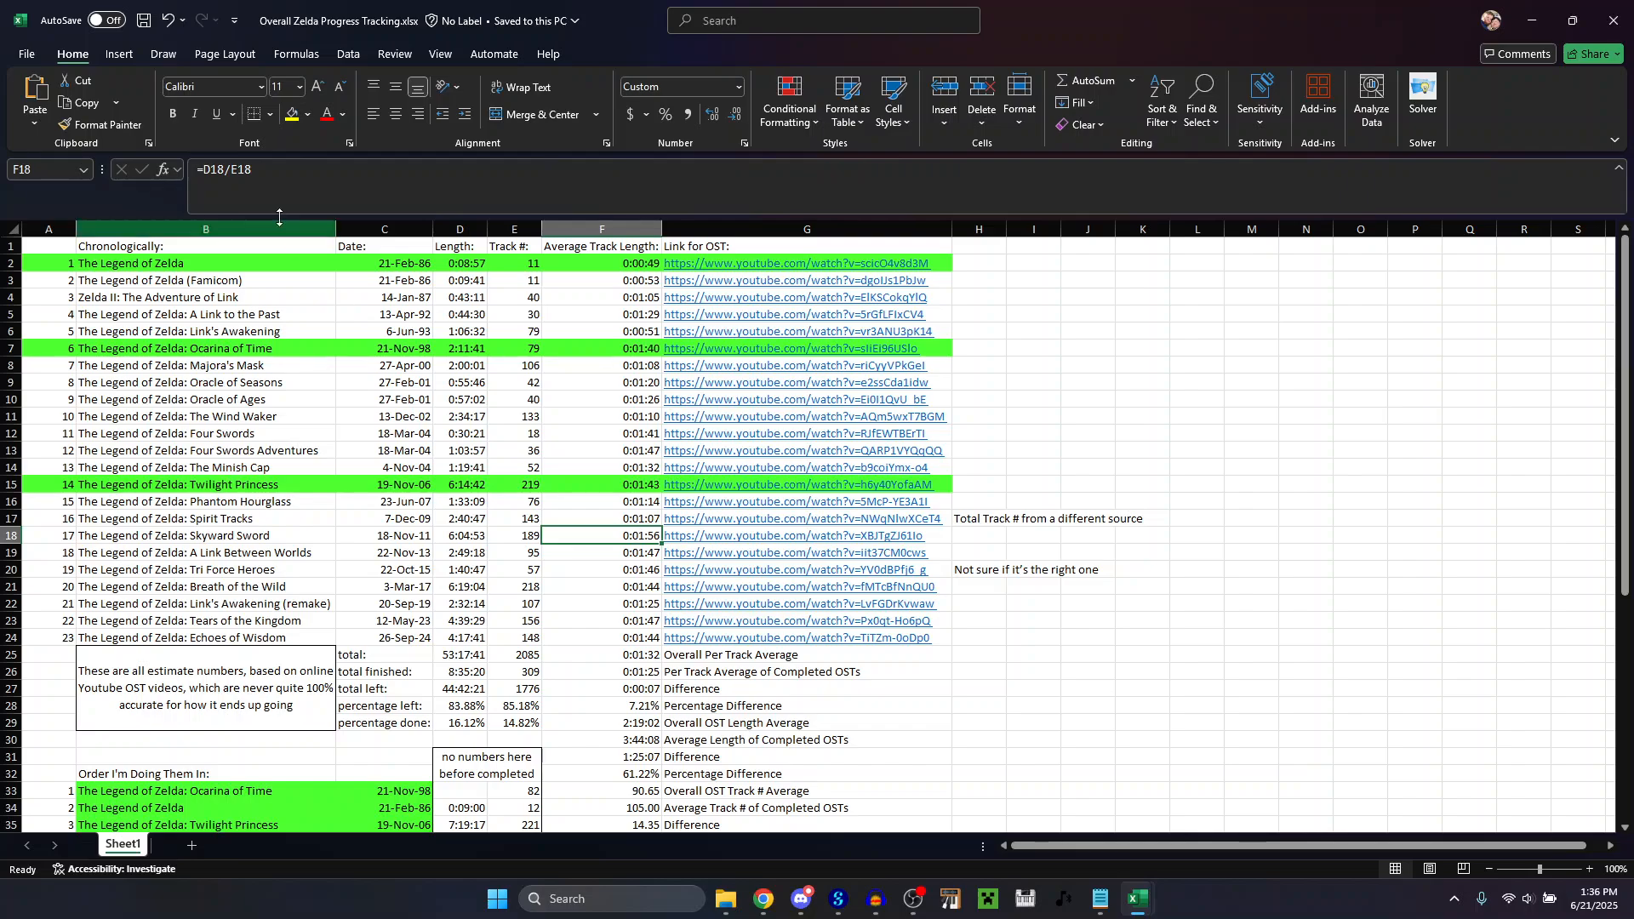
Inspect the Skyward Sword average track length formula and OST link, and compare the average with Breath of the Wild's.
{"action": "left_click_drag", "start_coordinate": [281, 184], "coordinate": [192, 174]}
{"action": "key", "text": "Escape"}
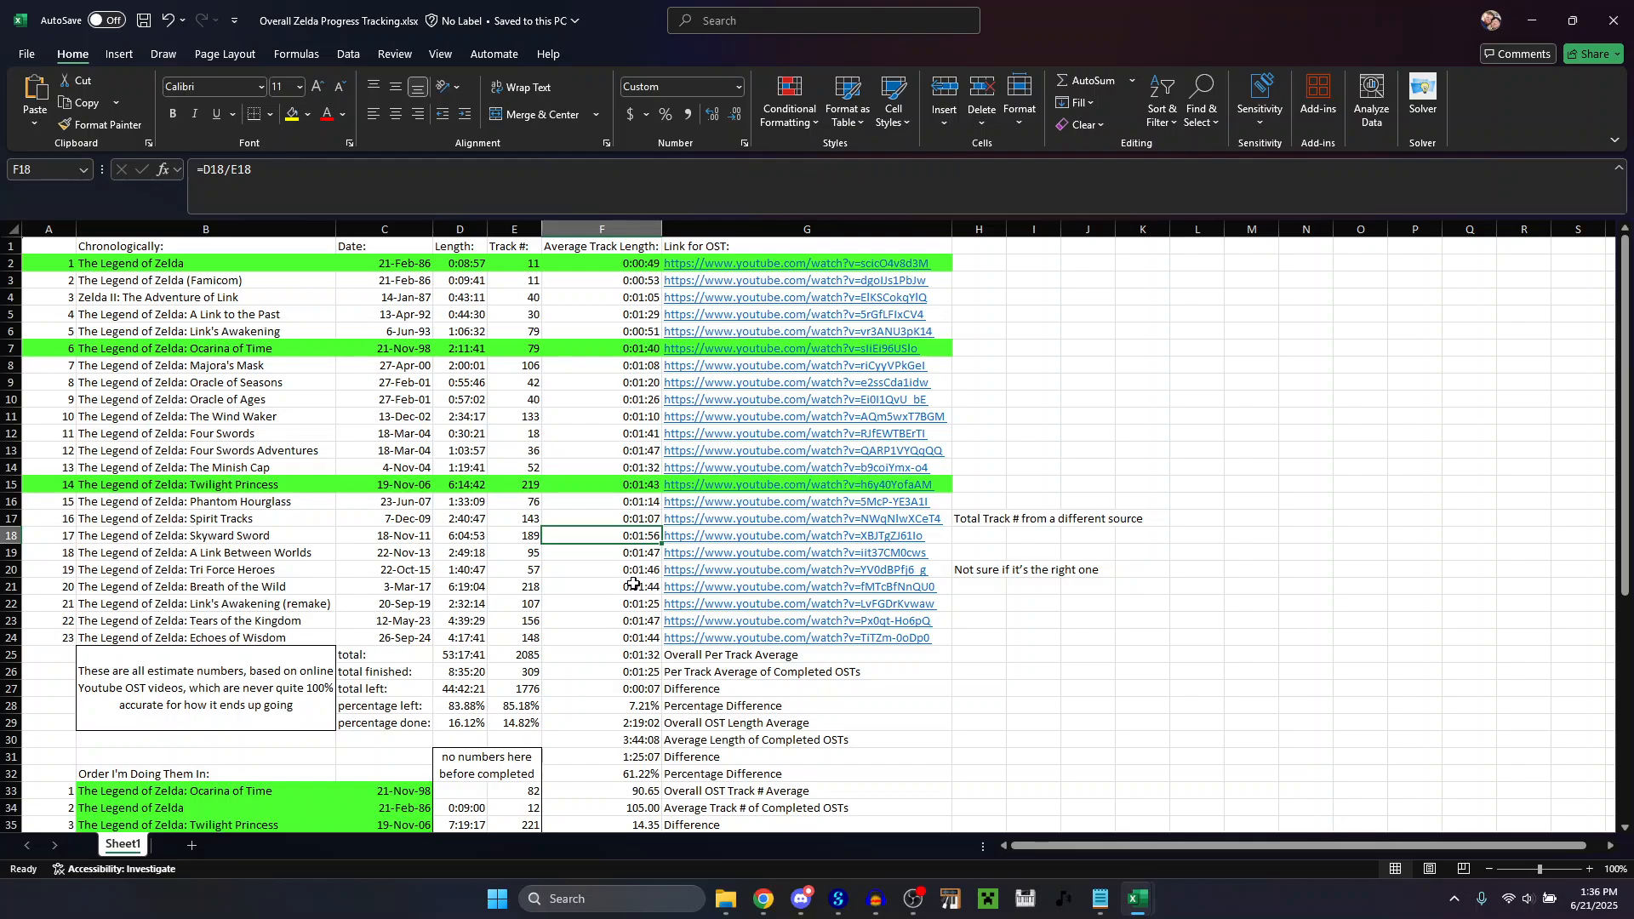
{"action": "left_click", "coordinate": [633, 584]}
{"action": "left_click", "coordinate": [635, 542]}
{"action": "left_click", "coordinate": [969, 536]}
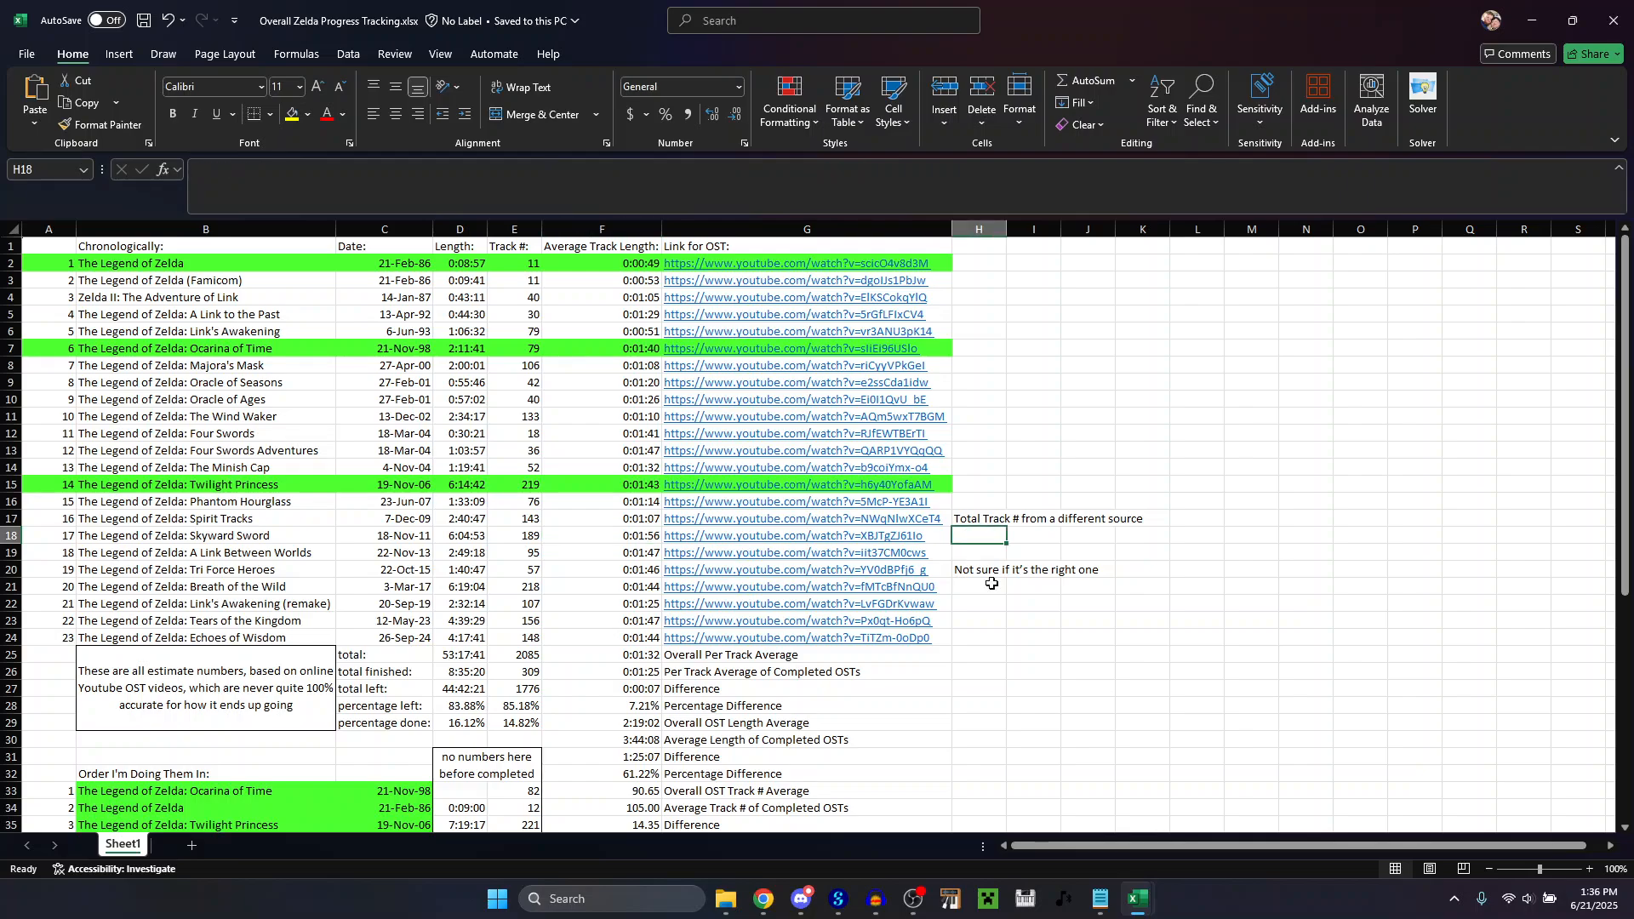
{"action": "key", "text": "Left"}
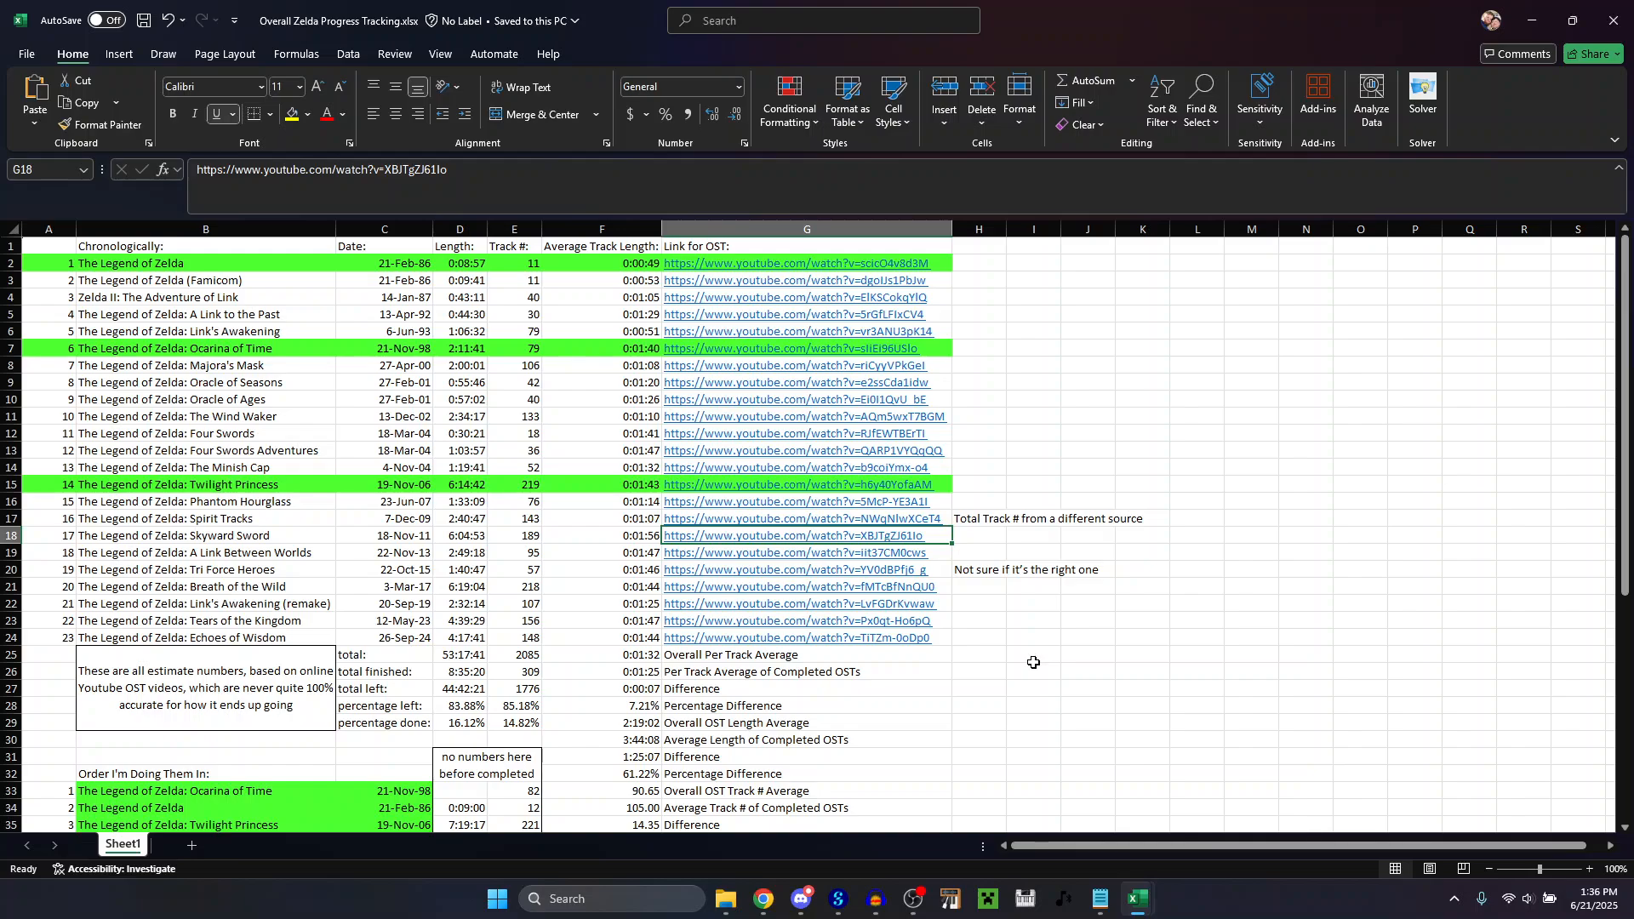
{"action": "left_click", "coordinate": [634, 541]}
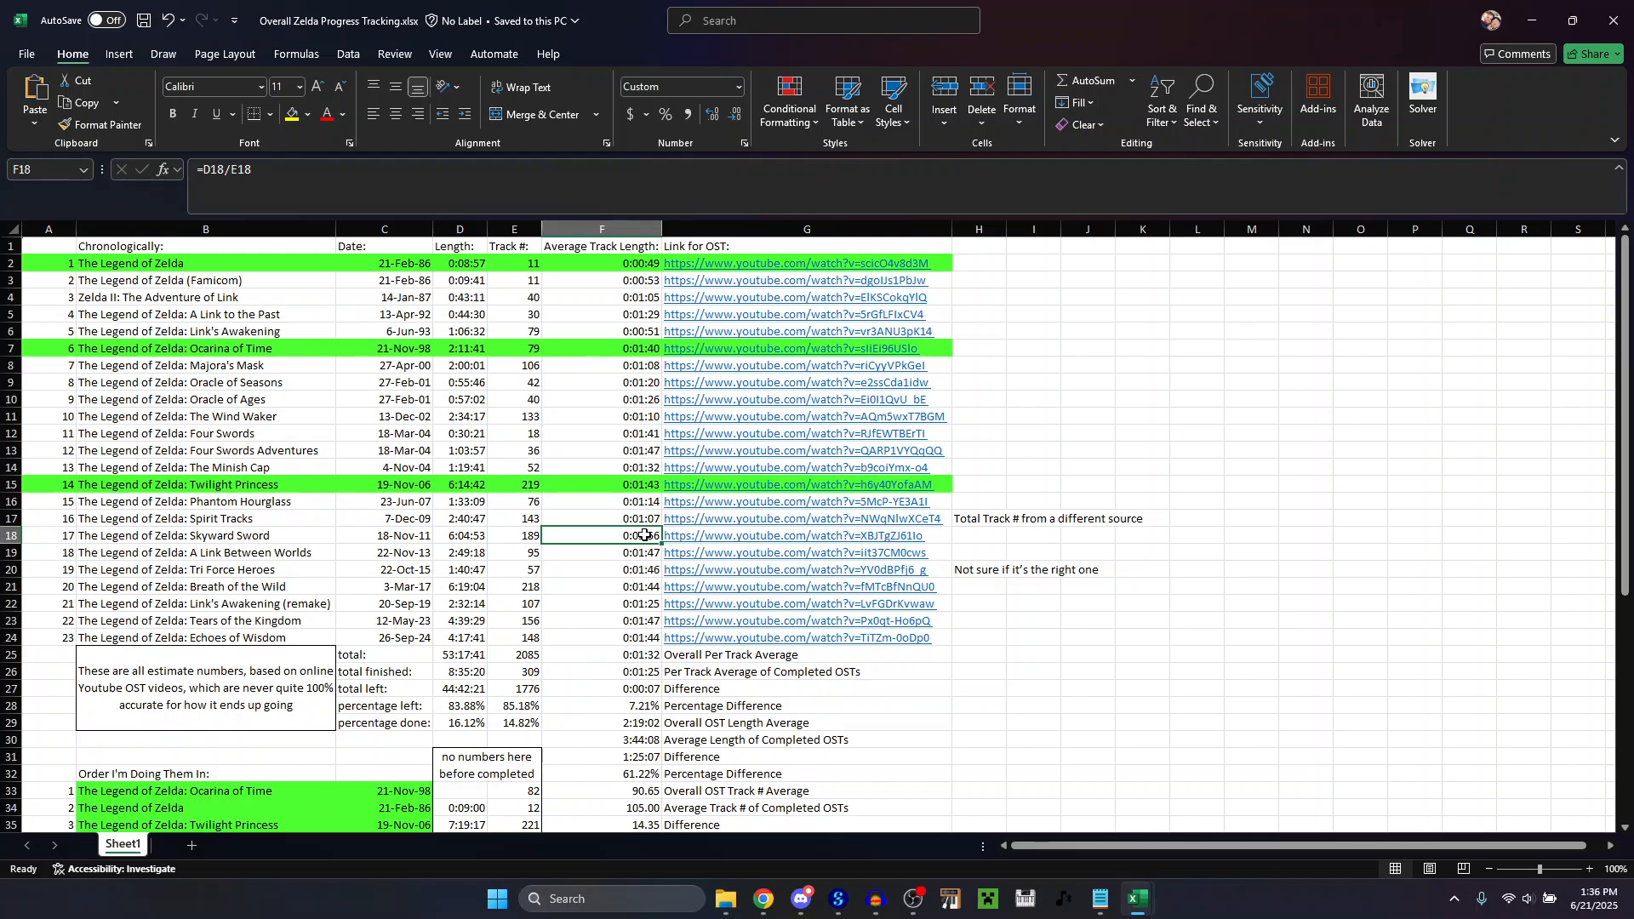
{"action": "left_click", "coordinate": [634, 585]}
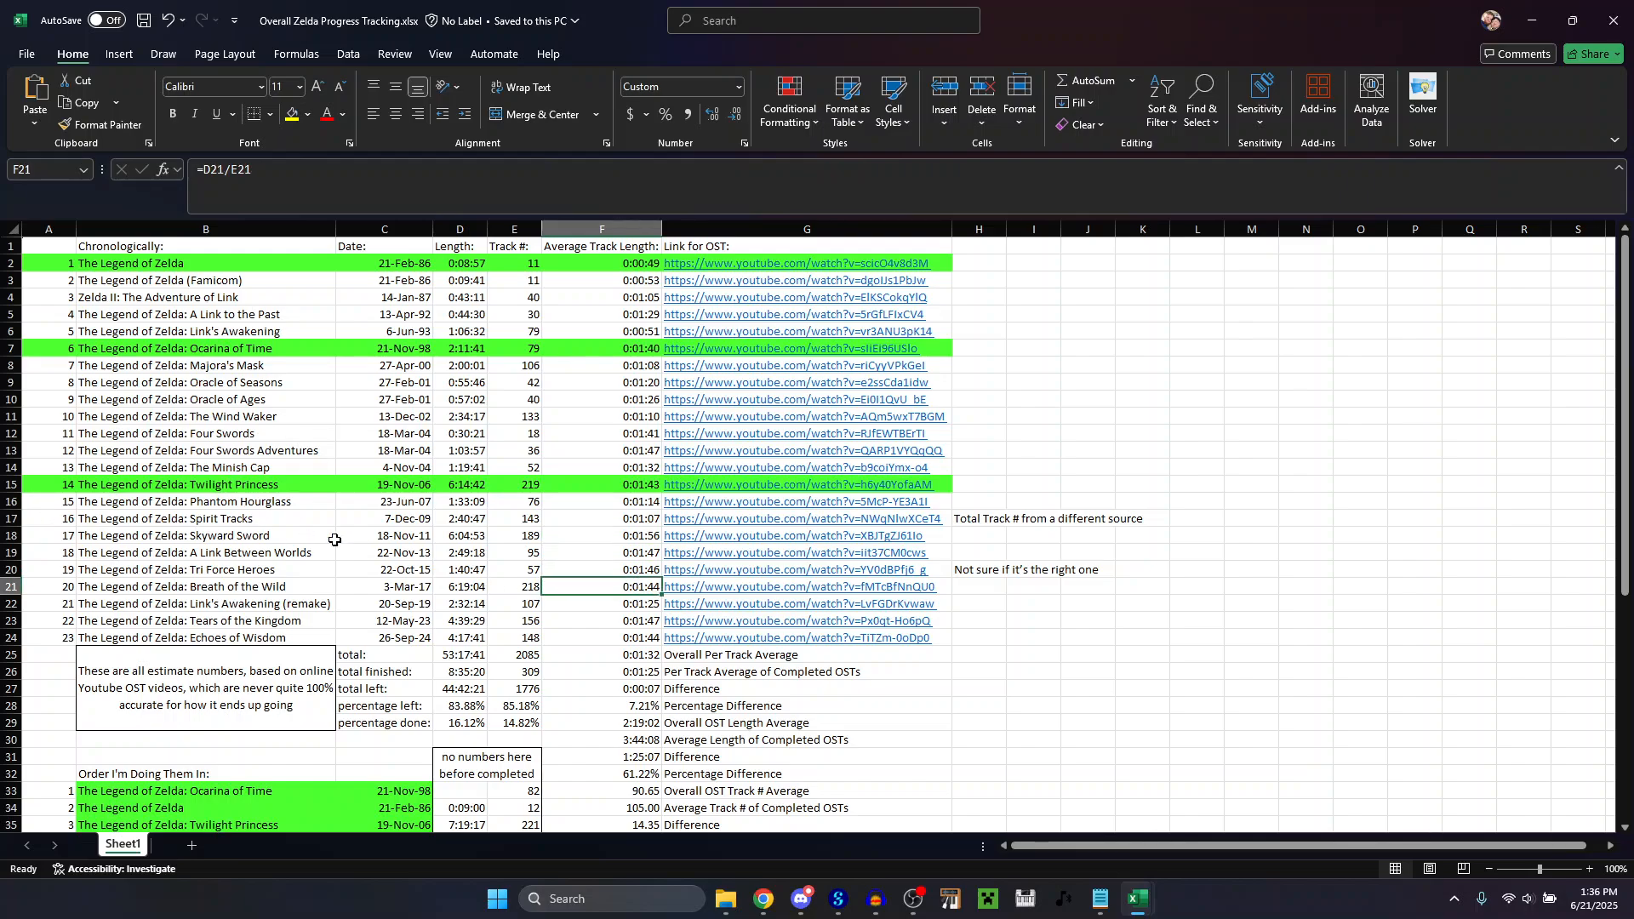
Review the column of OST links and read the note about the estimate numbers below the chronological list.
{"action": "left_click_drag", "start_coordinate": [943, 246], "coordinate": [929, 640]}
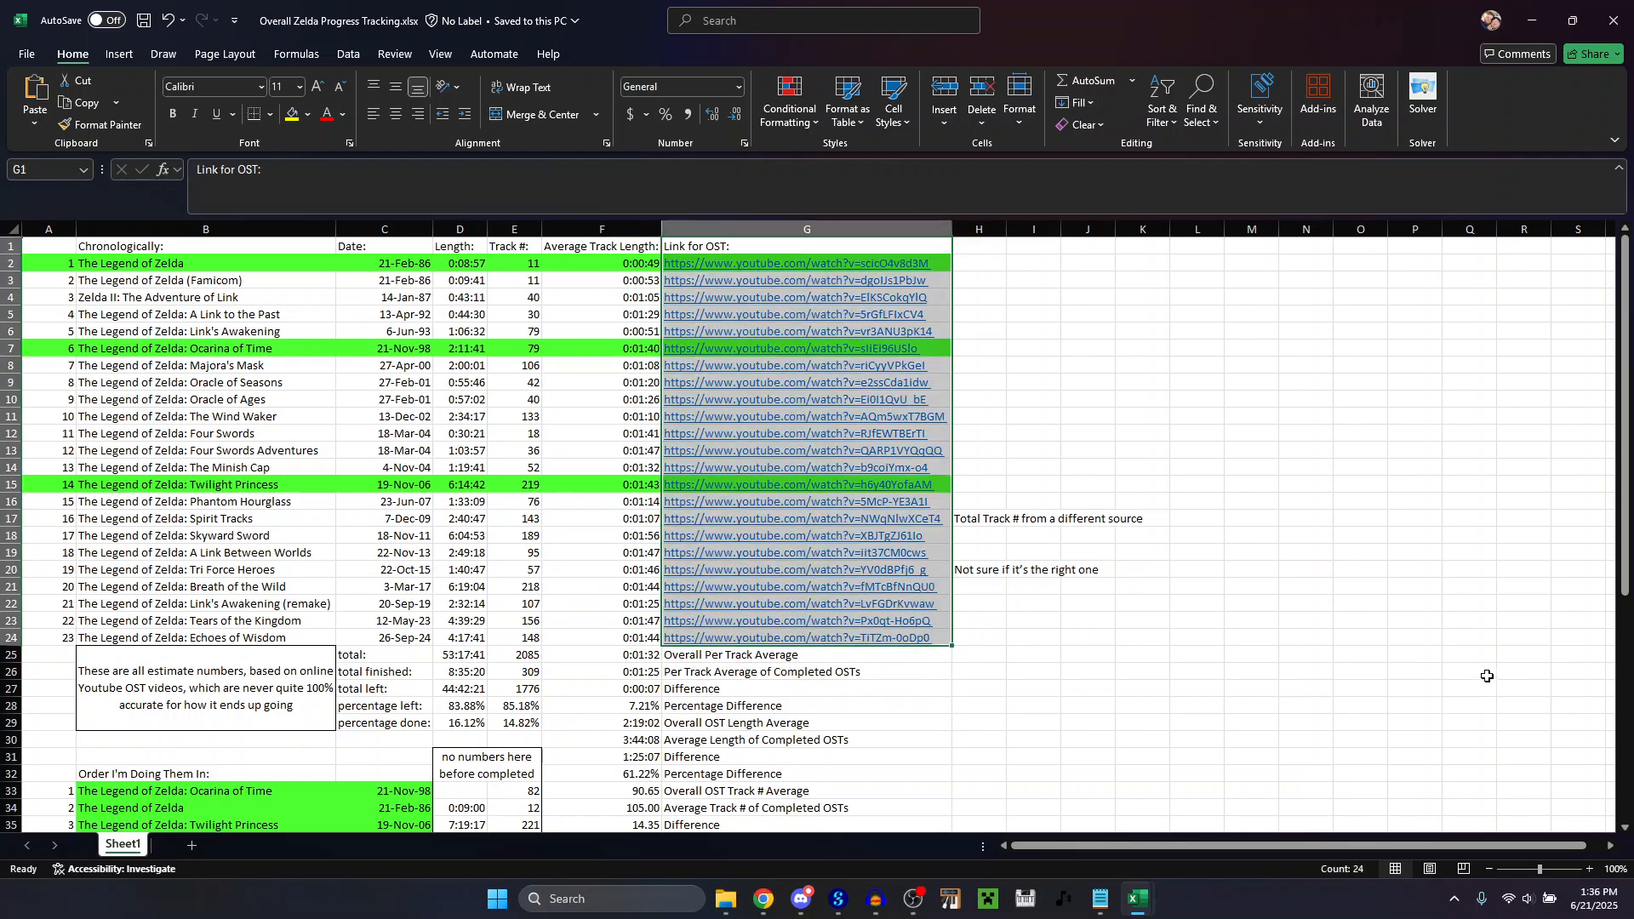
{"action": "left_click", "coordinate": [1345, 542]}
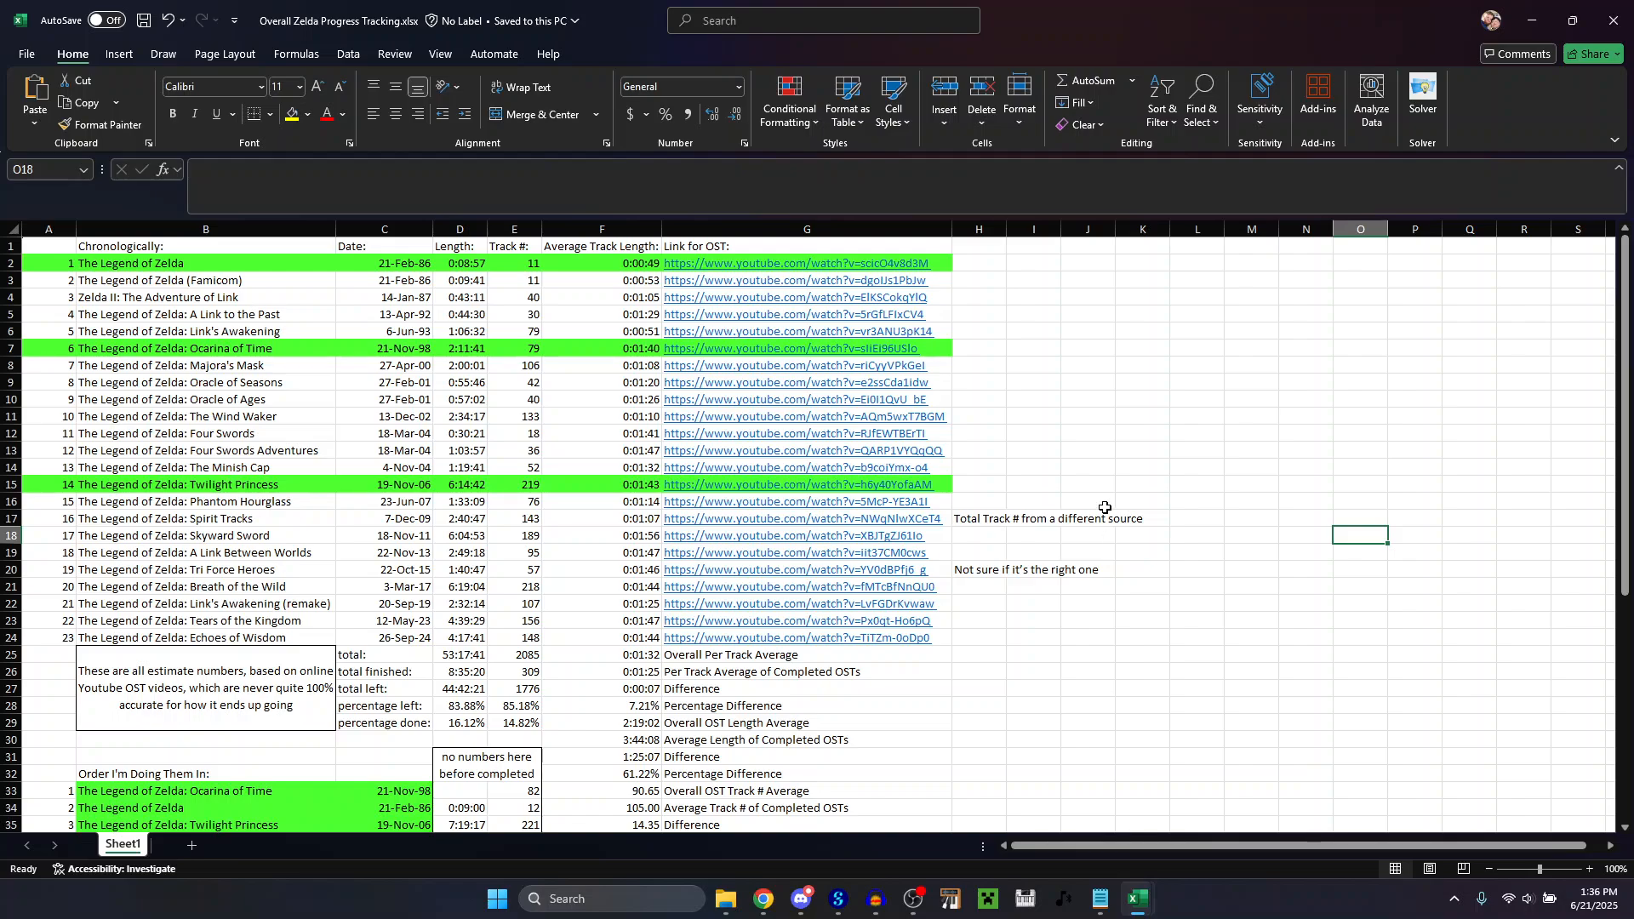
{"action": "left_click", "coordinate": [1412, 459]}
{"action": "scroll", "coordinate": [855, 504], "scroll_direction": "down", "scroll_amount": 2}
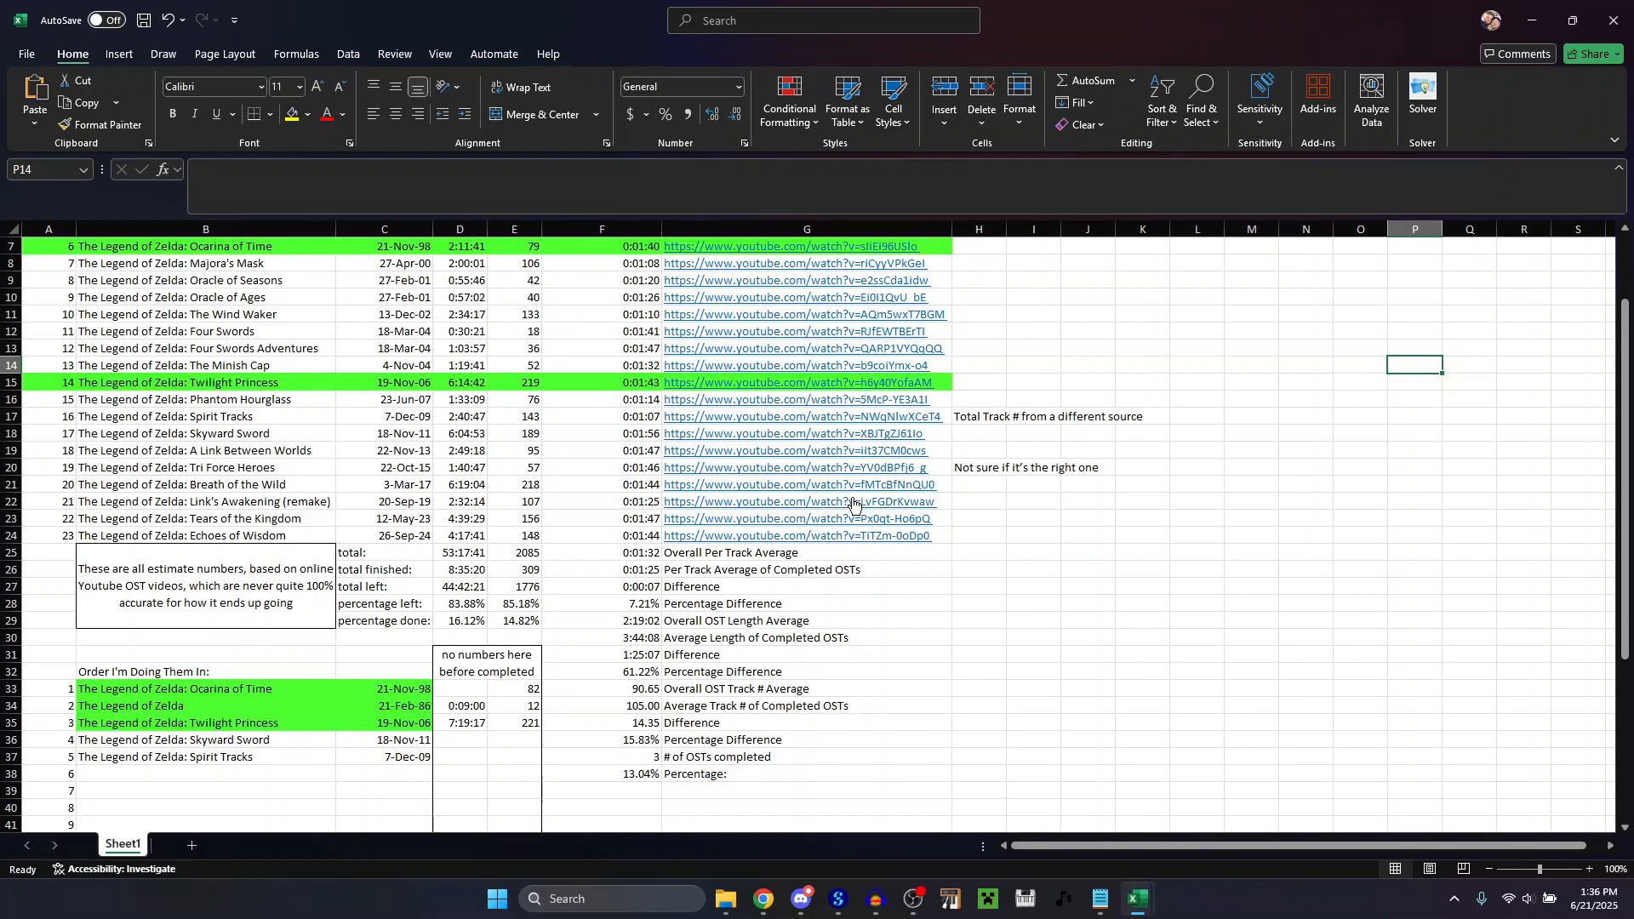
{"action": "scroll", "coordinate": [854, 504], "scroll_direction": "down", "scroll_amount": 2}
{"action": "left_click", "coordinate": [212, 500]}
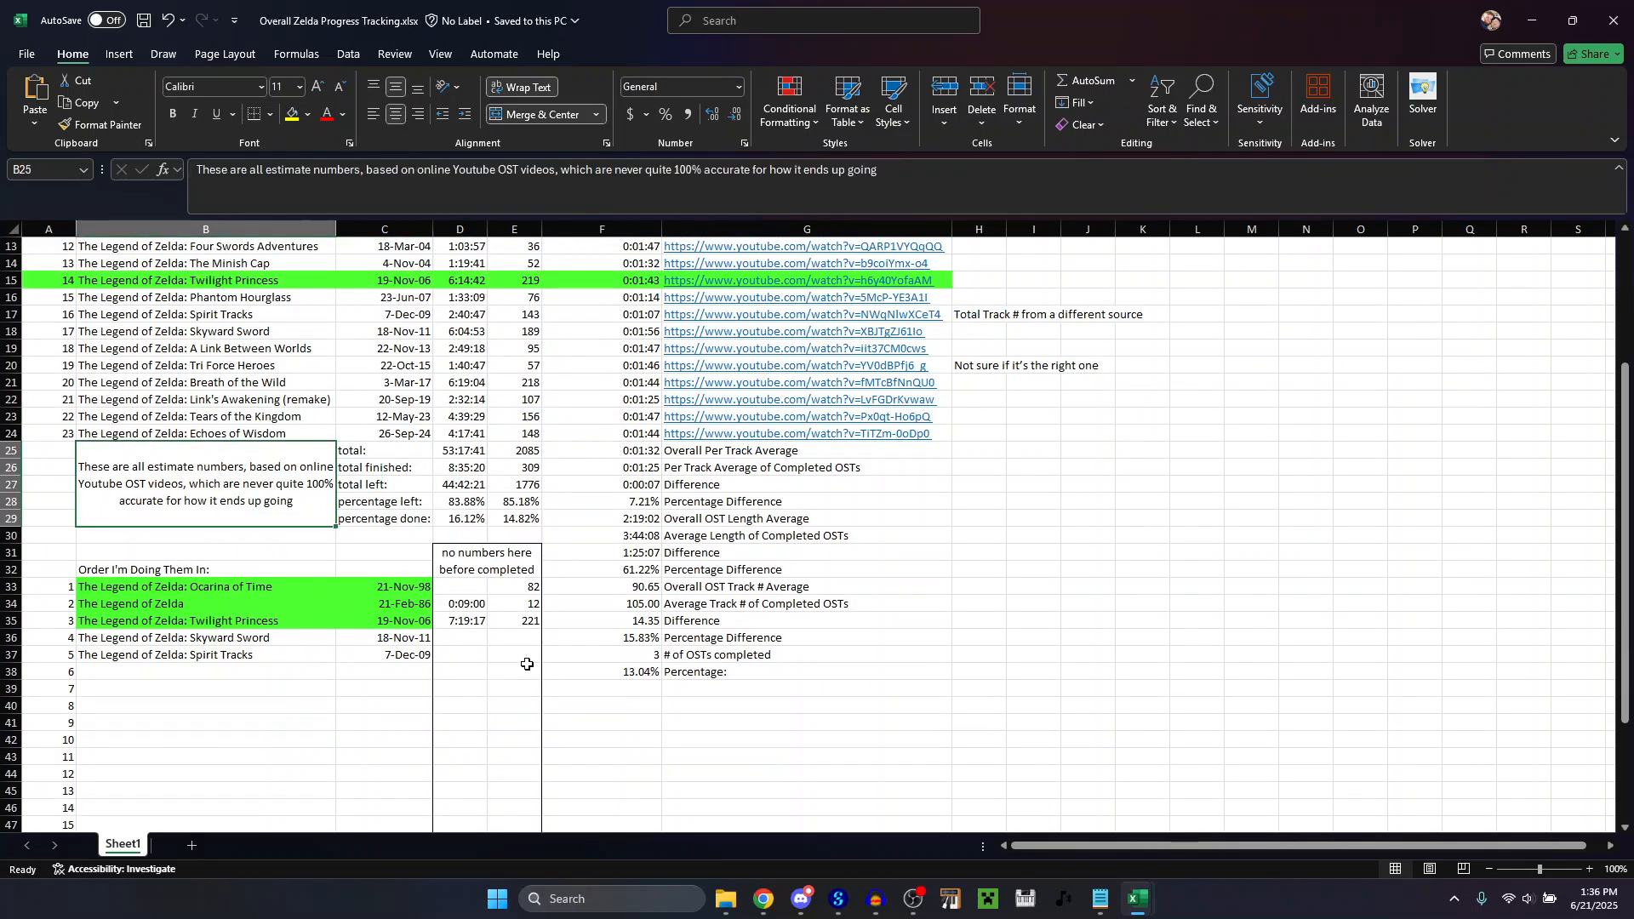
{"action": "left_click", "coordinate": [1083, 689]}
Look through the empty slots after Spirit Tracks in the working order list and return to the sheet's beginning.
{"action": "scroll", "coordinate": [517, 734], "scroll_direction": "down", "scroll_amount": 2}
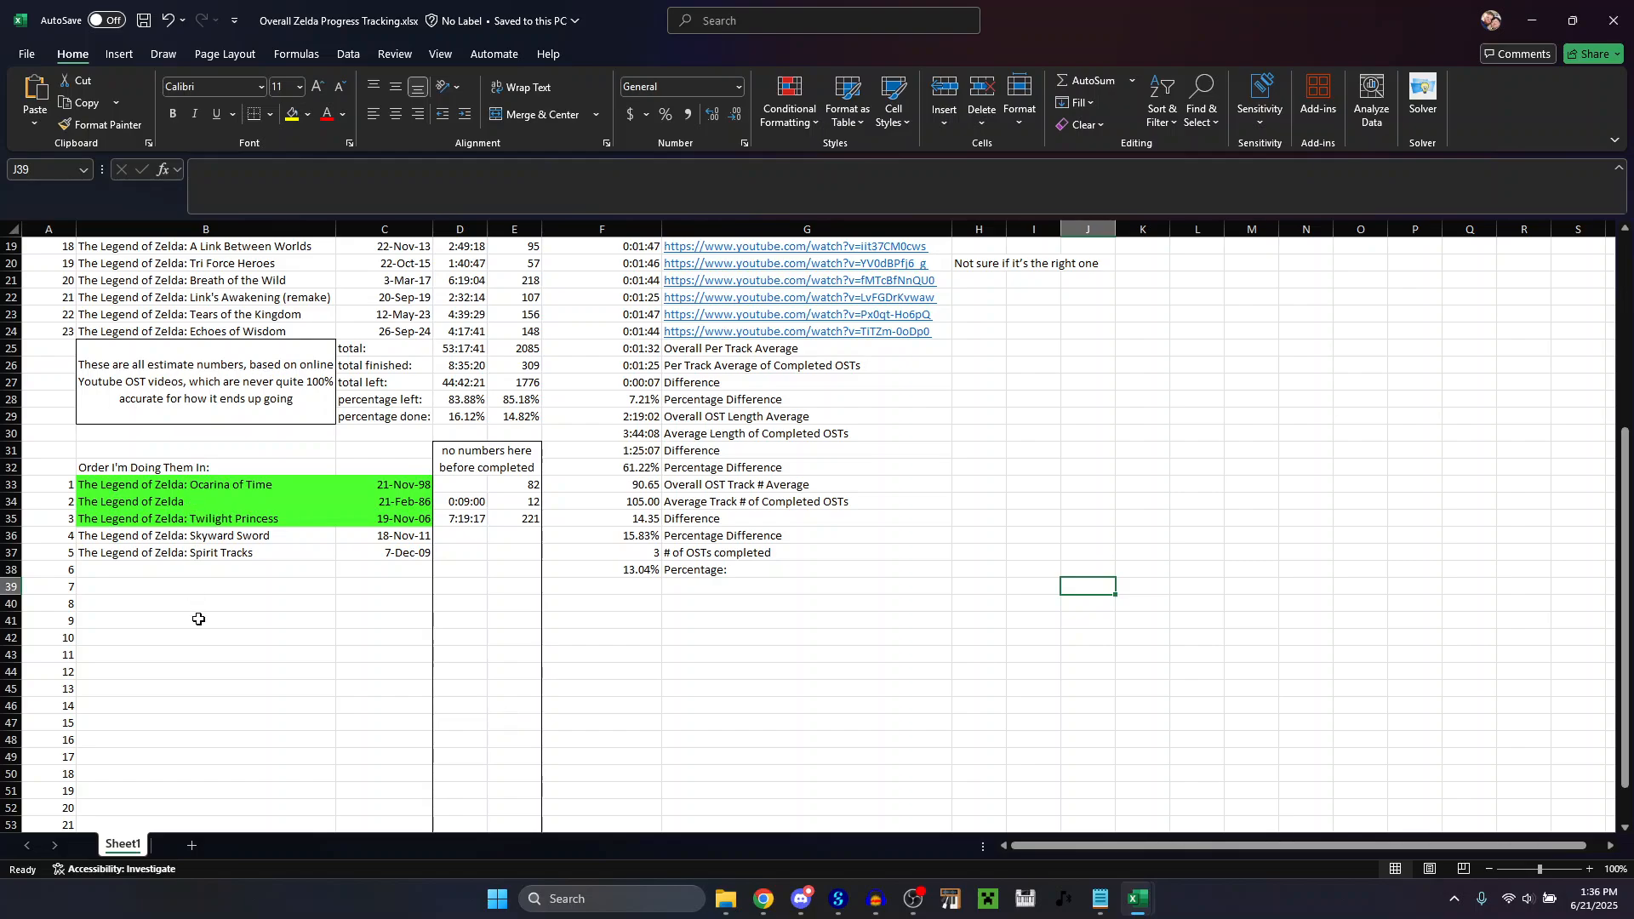
{"action": "scroll", "coordinate": [198, 619], "scroll_direction": "down", "scroll_amount": 2}
{"action": "left_click", "coordinate": [191, 453]}
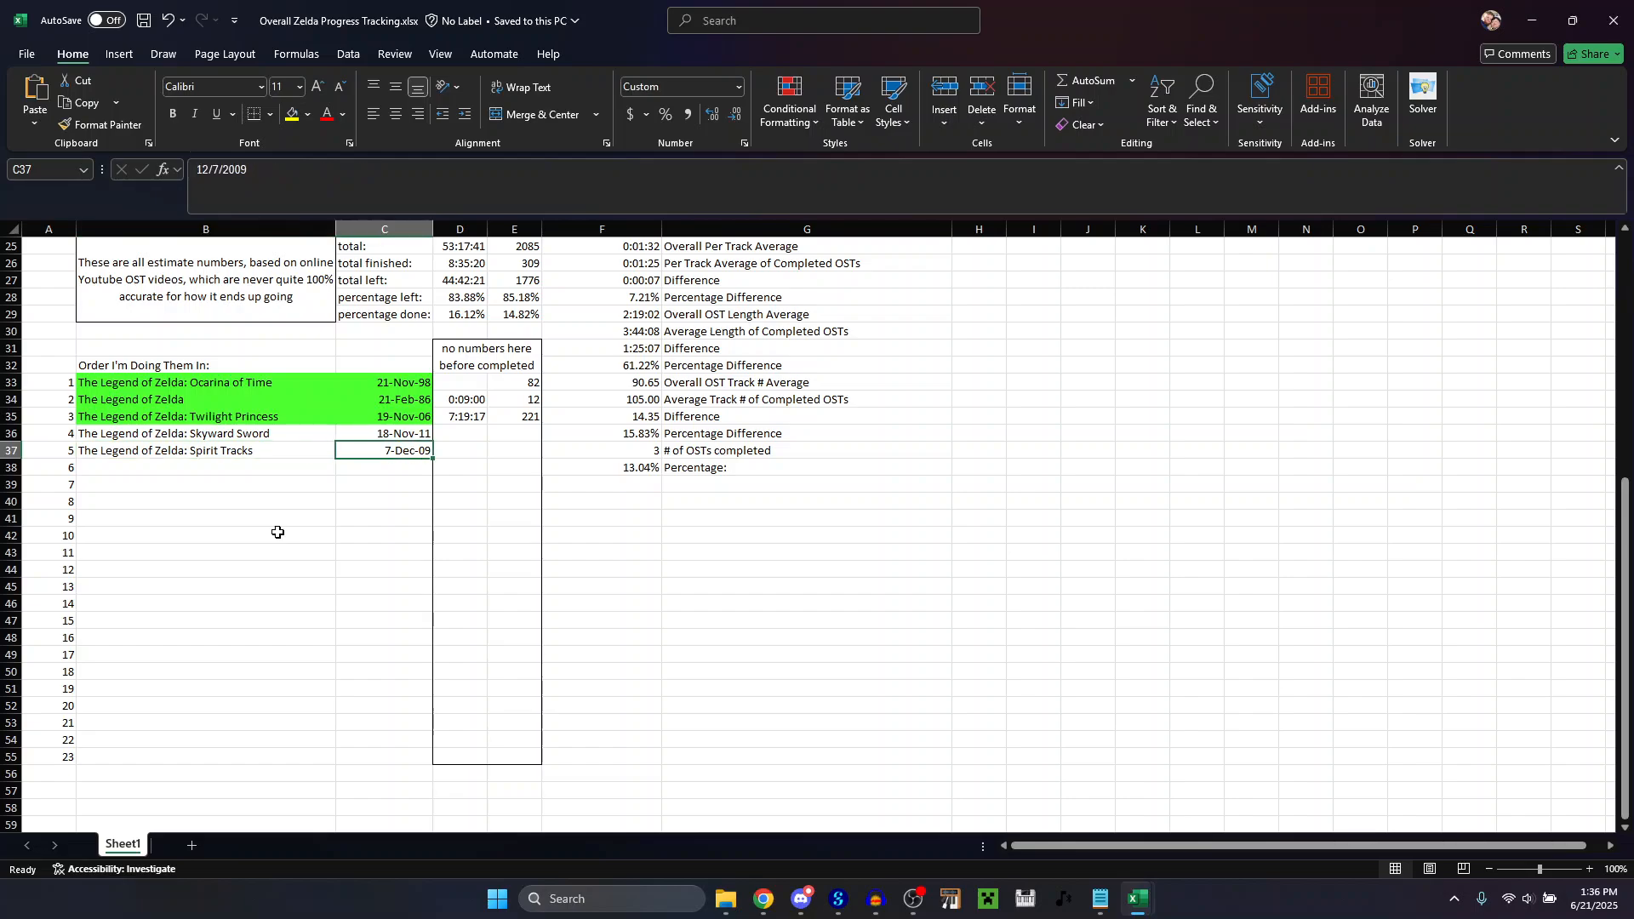
{"action": "key", "text": "Down"}
{"action": "key", "text": "Down"}
{"action": "key", "text": "Down"}
{"action": "key", "text": "Down"}
{"action": "key", "text": "Down"}
{"action": "key", "text": "Down"}
{"action": "key", "text": "Down"}
{"action": "key", "text": "Down"}
{"action": "key", "text": "Down"}
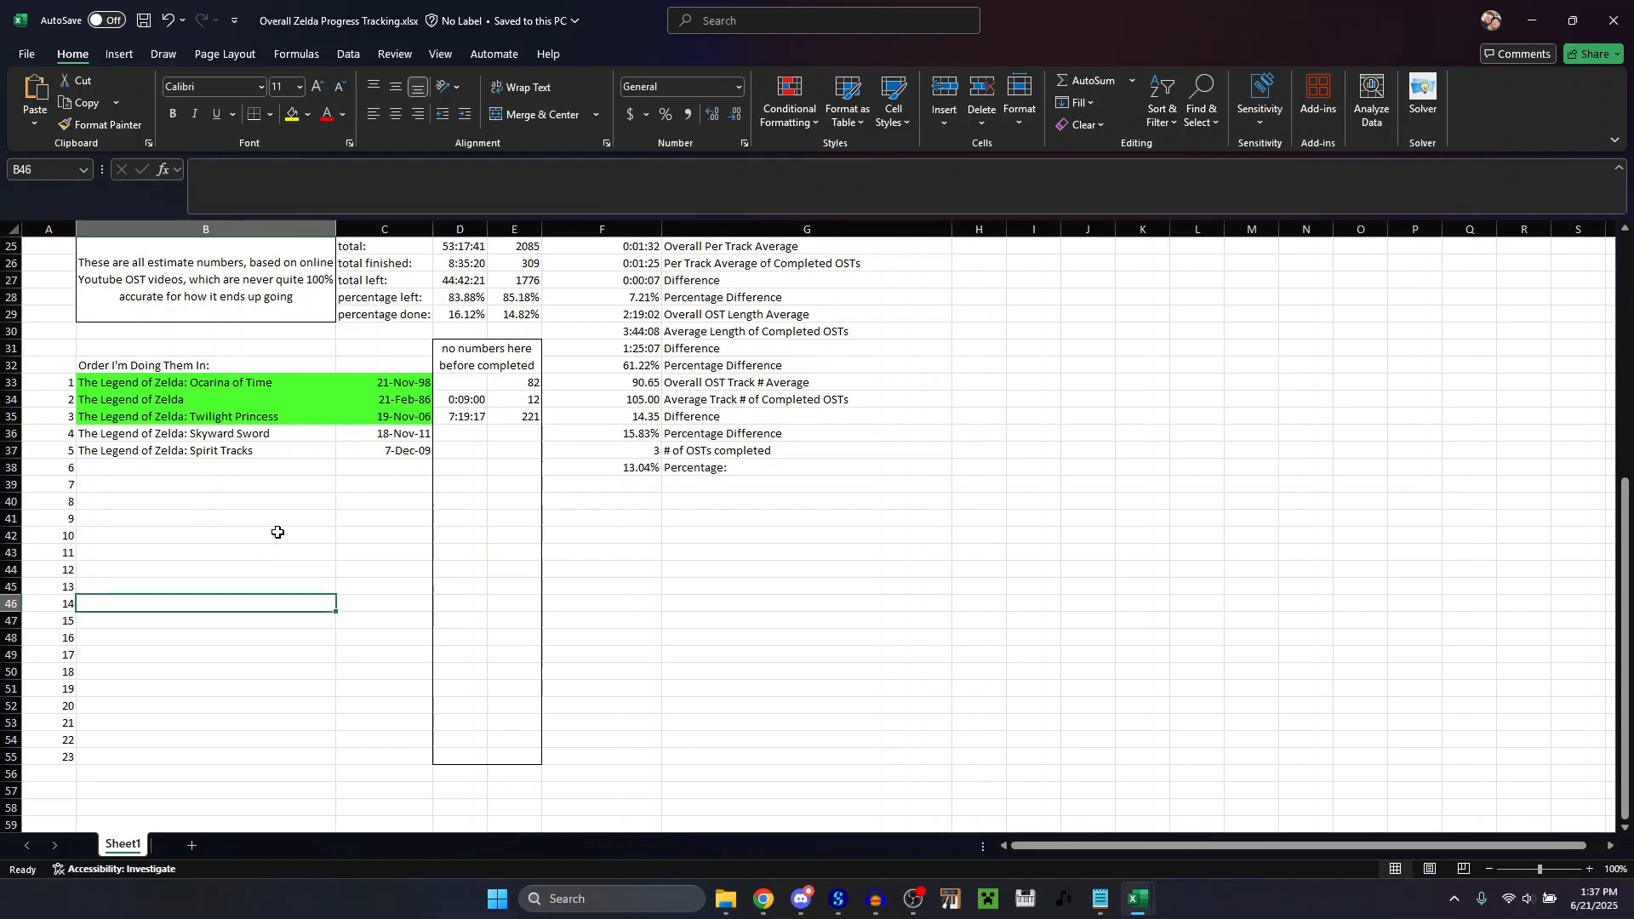
{"action": "left_click", "coordinate": [1074, 662]}
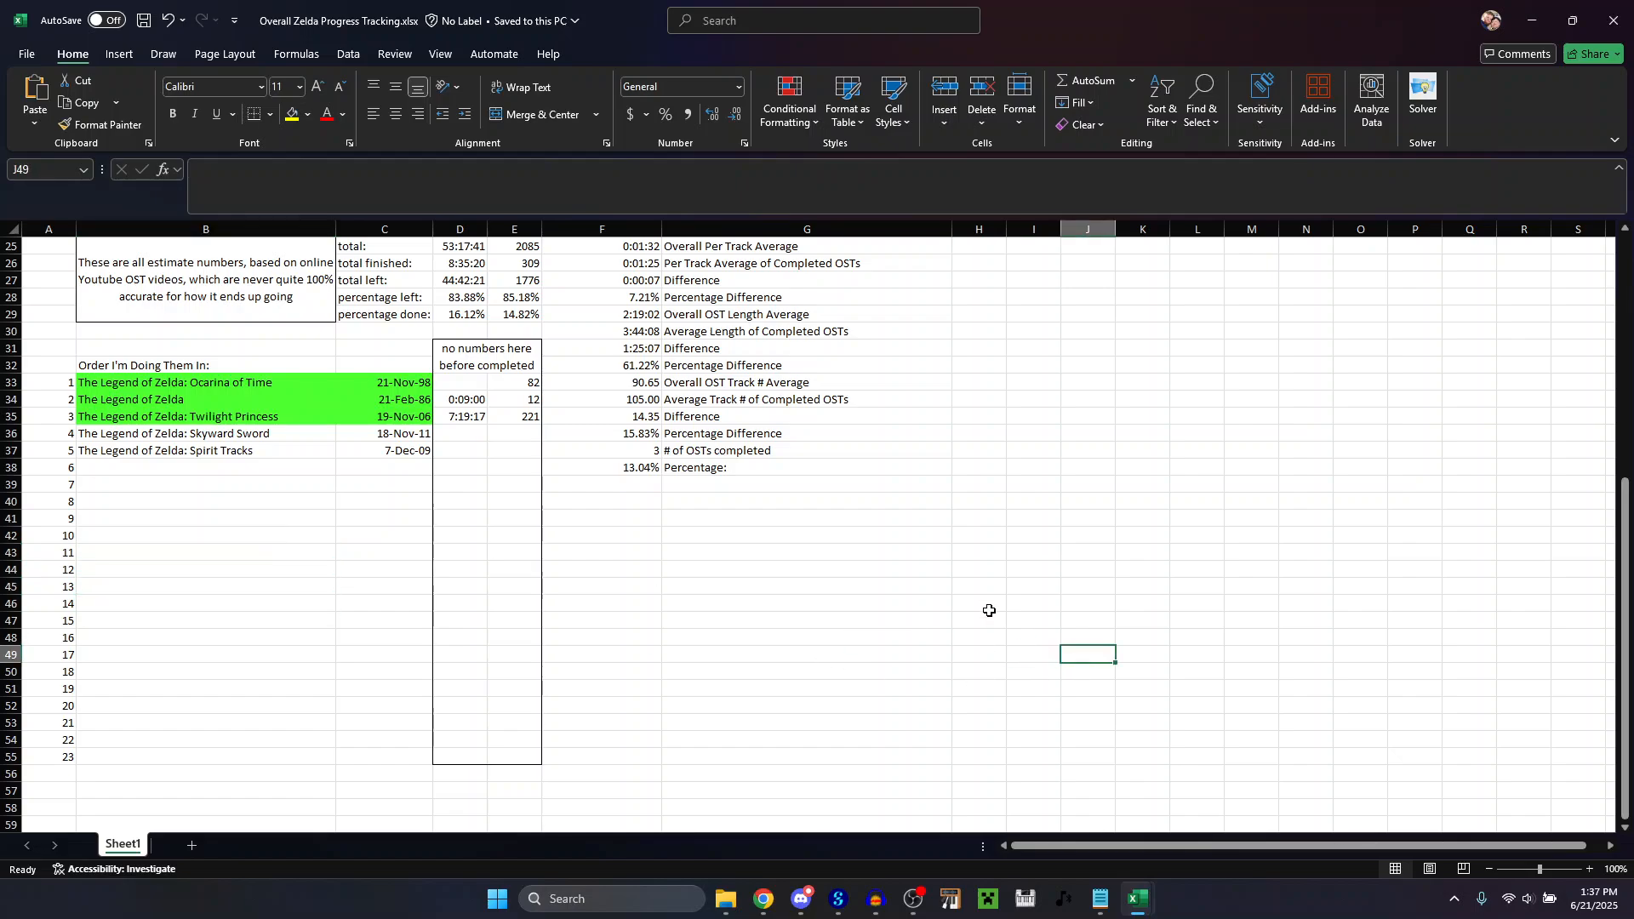
{"action": "scroll", "coordinate": [992, 604], "scroll_direction": "up", "scroll_amount": 8}
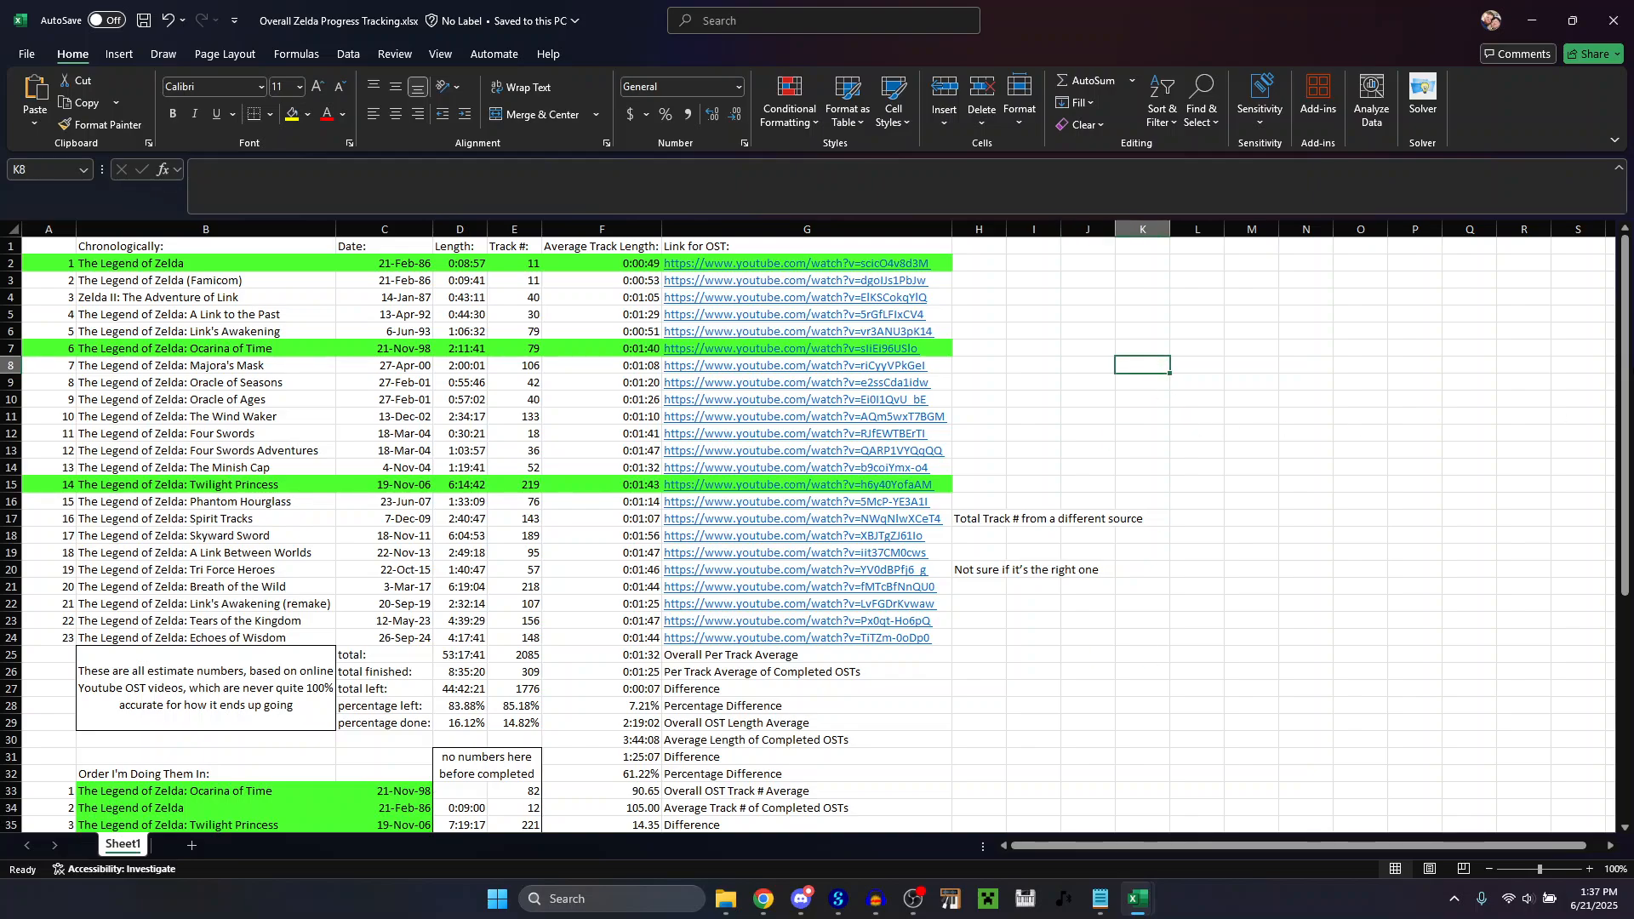
Close the overall Zelda progress workbook and save Skyward Sword Tracking.xlsx.
{"action": "left_click", "coordinate": [1625, 20]}
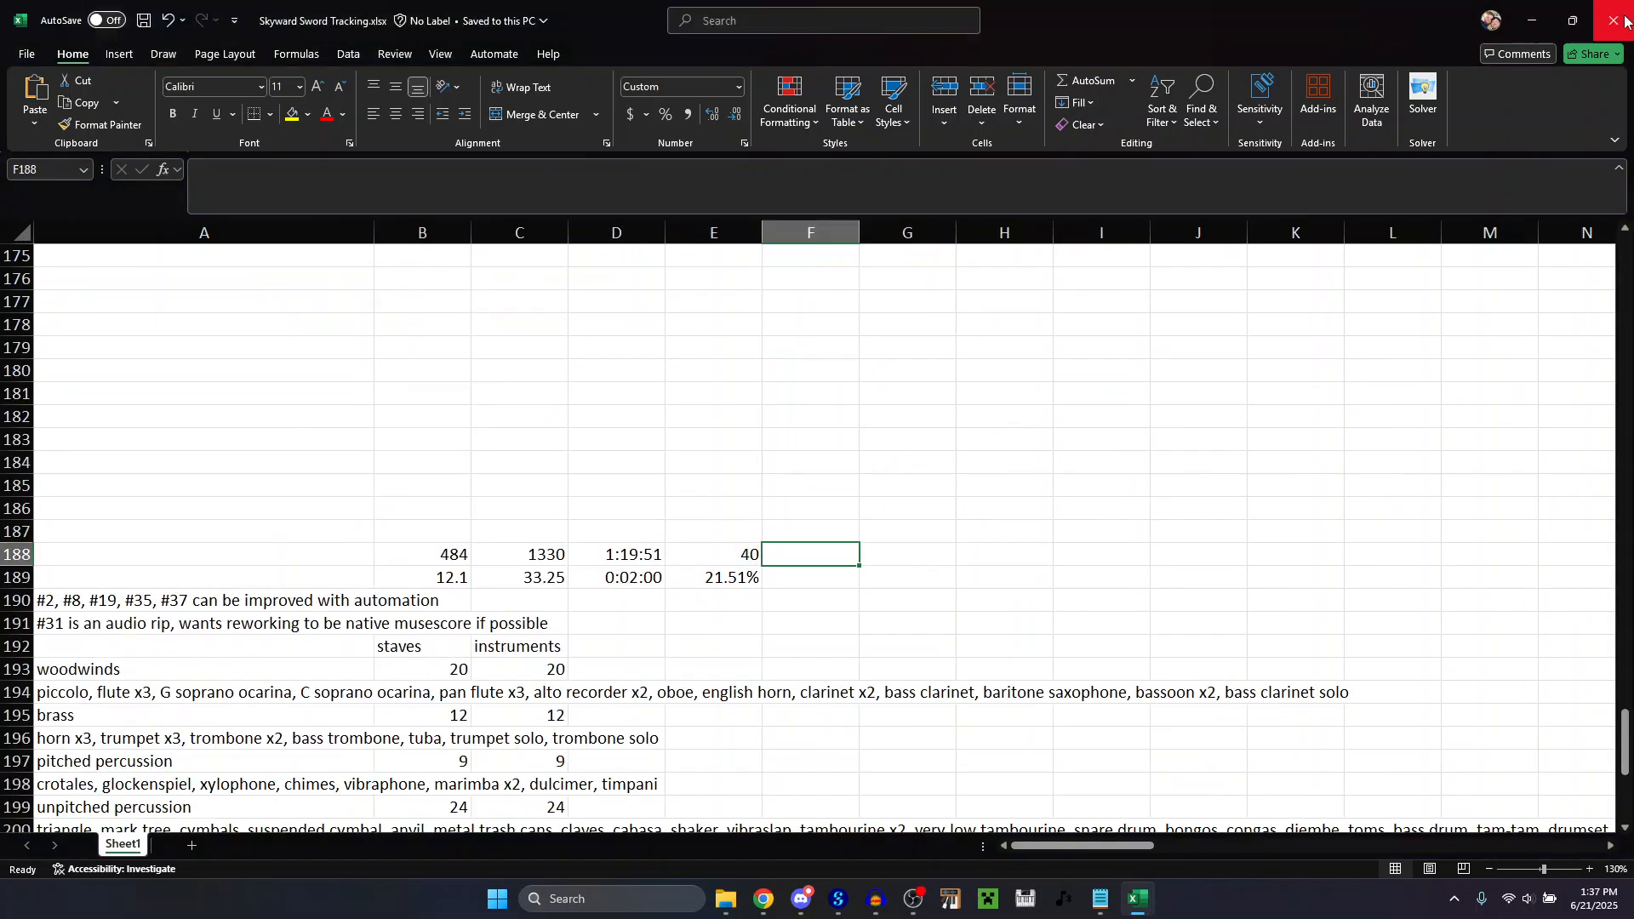
{"action": "left_click", "coordinate": [1203, 444]}
{"action": "key", "text": "ctrl+s"}
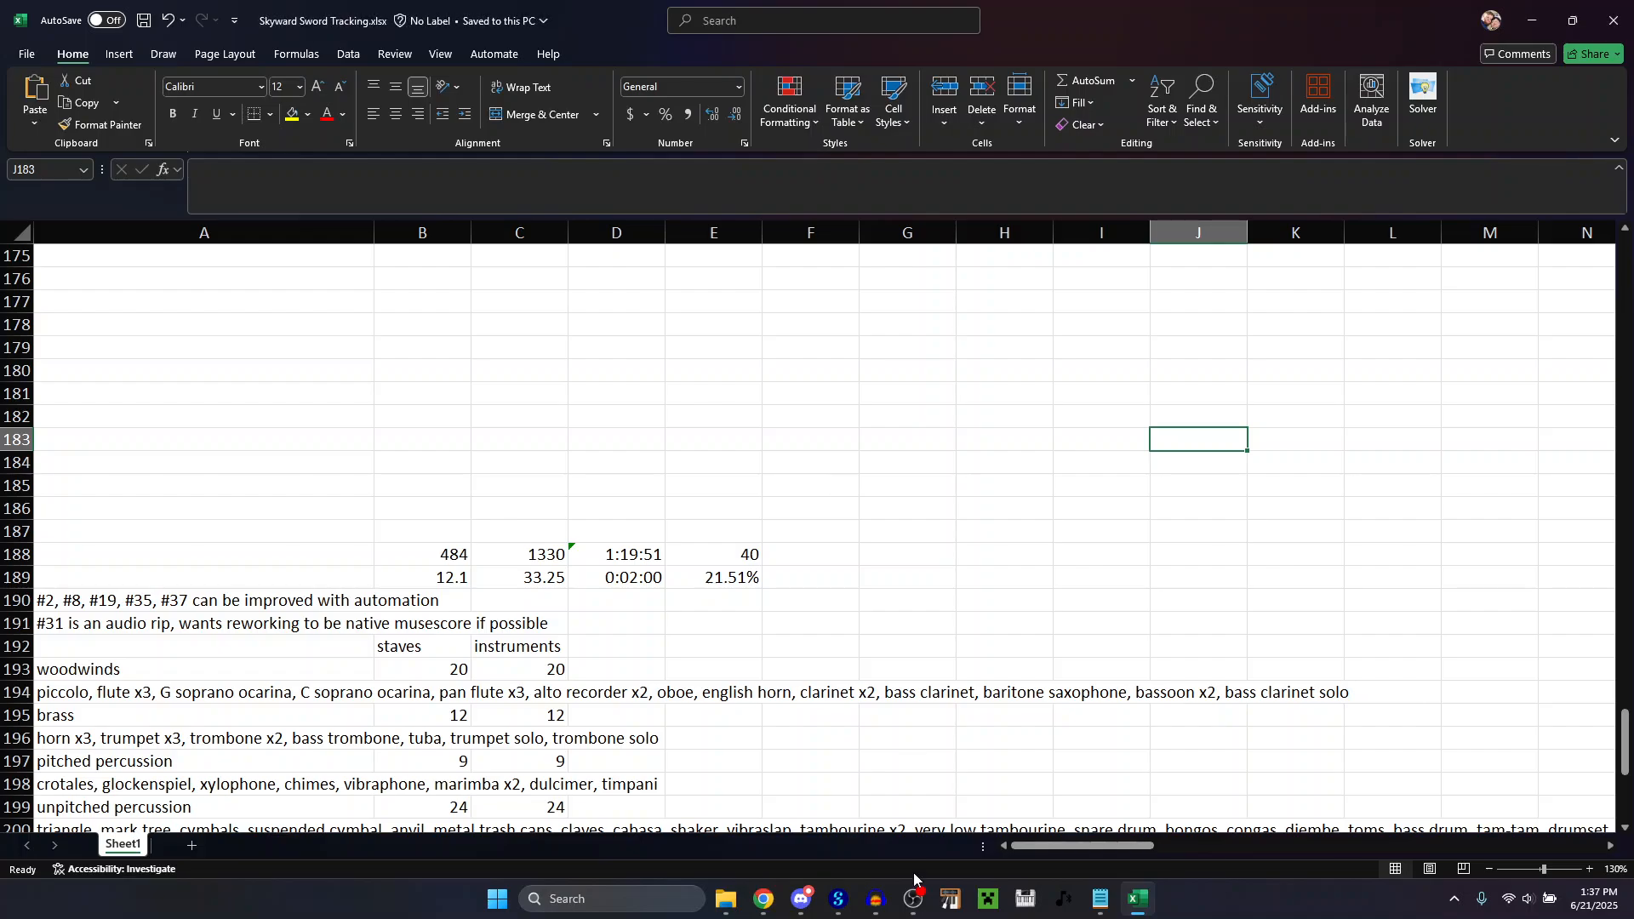
Close the 1-37. The Bazaar score, then save and close 1-38. Materials Acquired.
{"action": "mouse_move", "coordinate": [838, 898]}
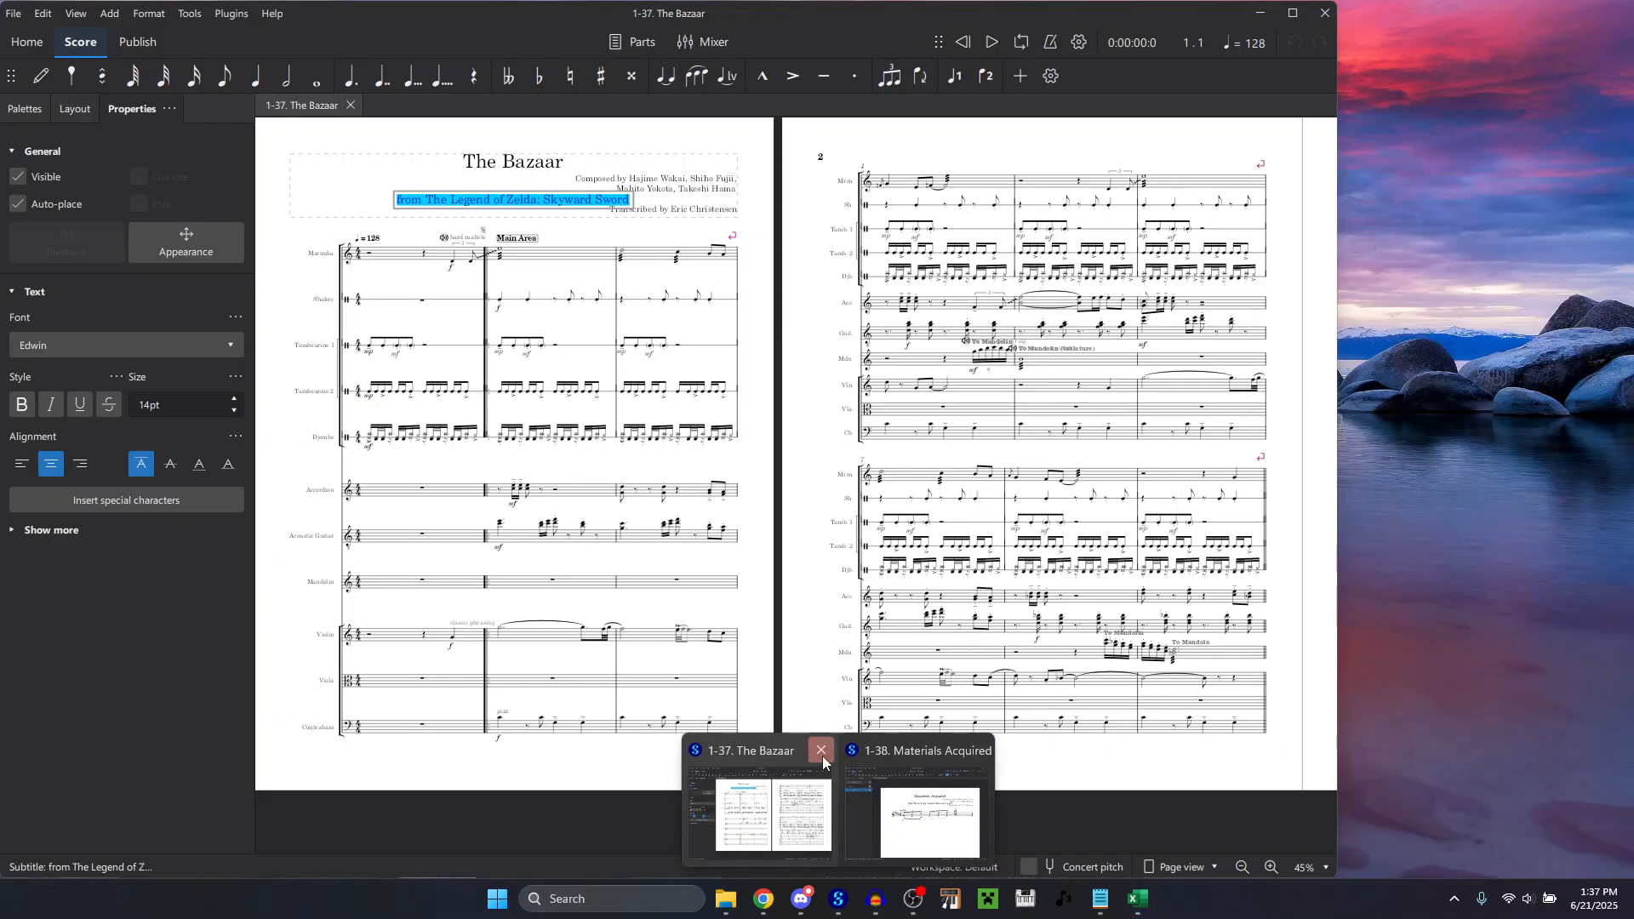
{"action": "left_click", "coordinate": [822, 751]}
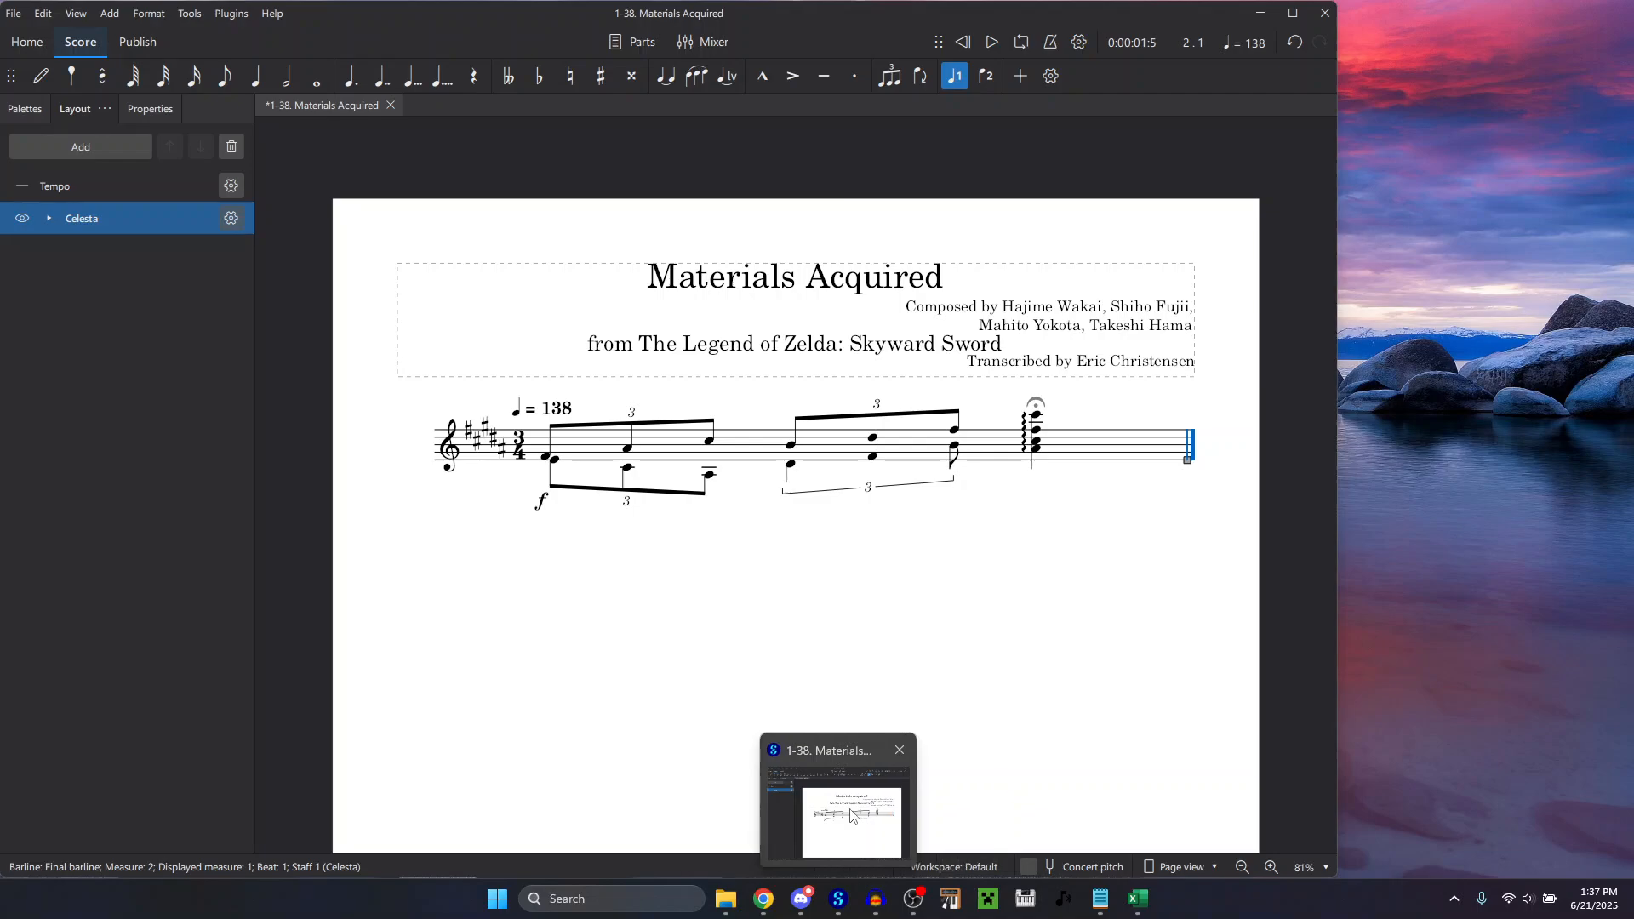
{"action": "left_click", "coordinate": [839, 815]}
{"action": "left_click", "coordinate": [804, 729]}
{"action": "key", "text": "ctrl+s"}
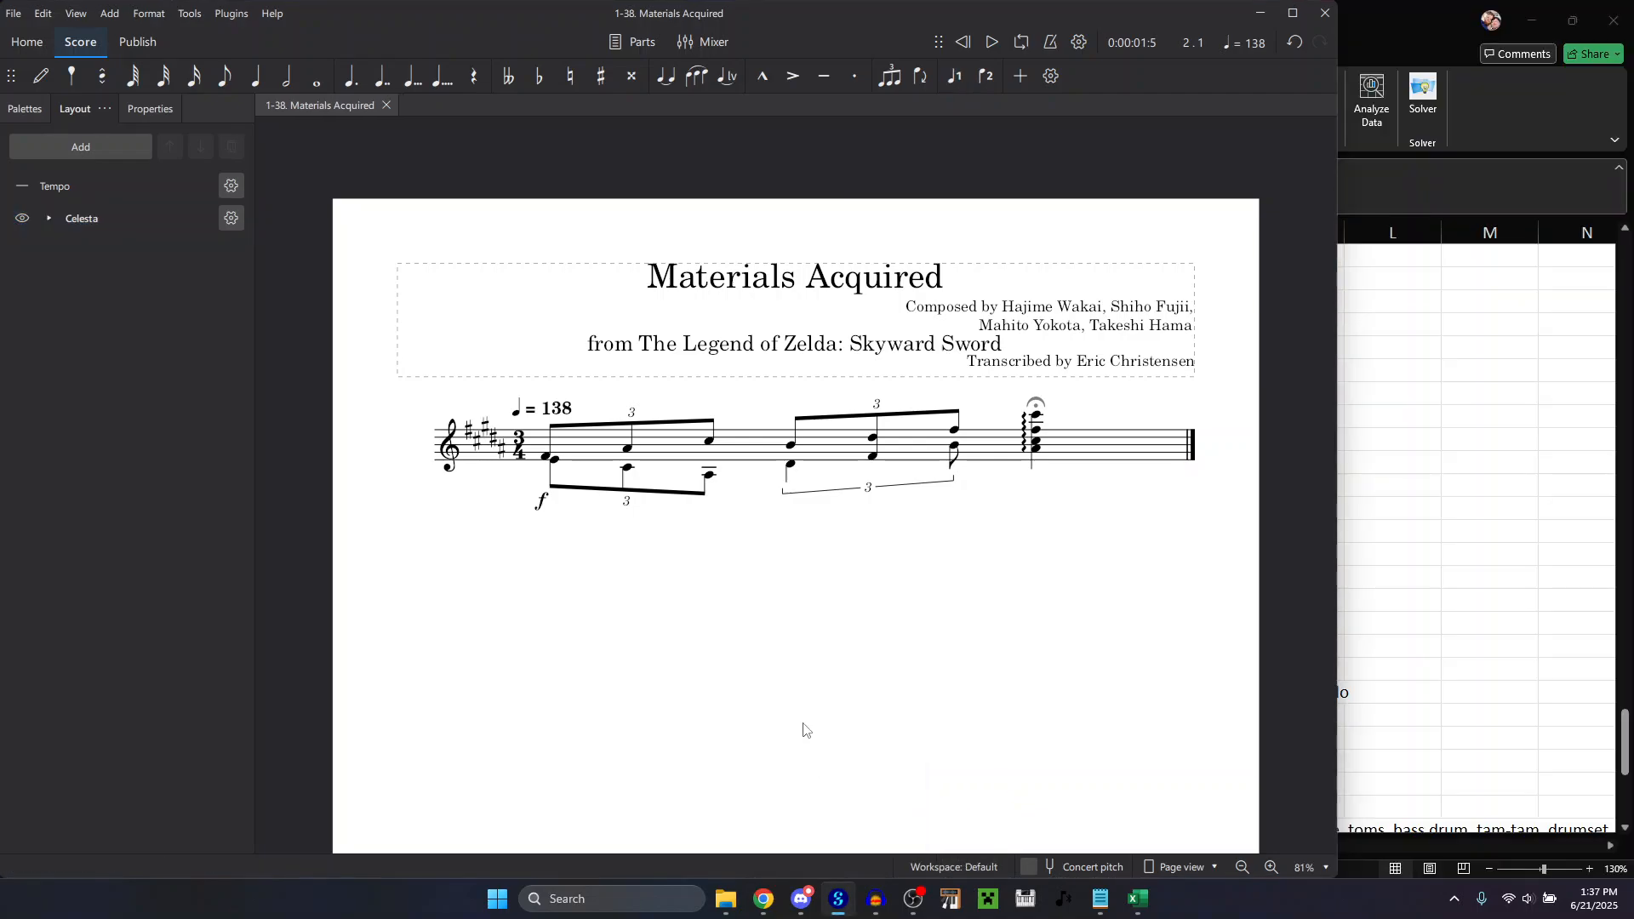
{"action": "left_click", "coordinate": [1328, 10]}
Close the Zelda Music folder tab and reopen 1-38. Materials Acquired.mscz from the Skyward Sword folder.
{"action": "left_click", "coordinate": [734, 835]}
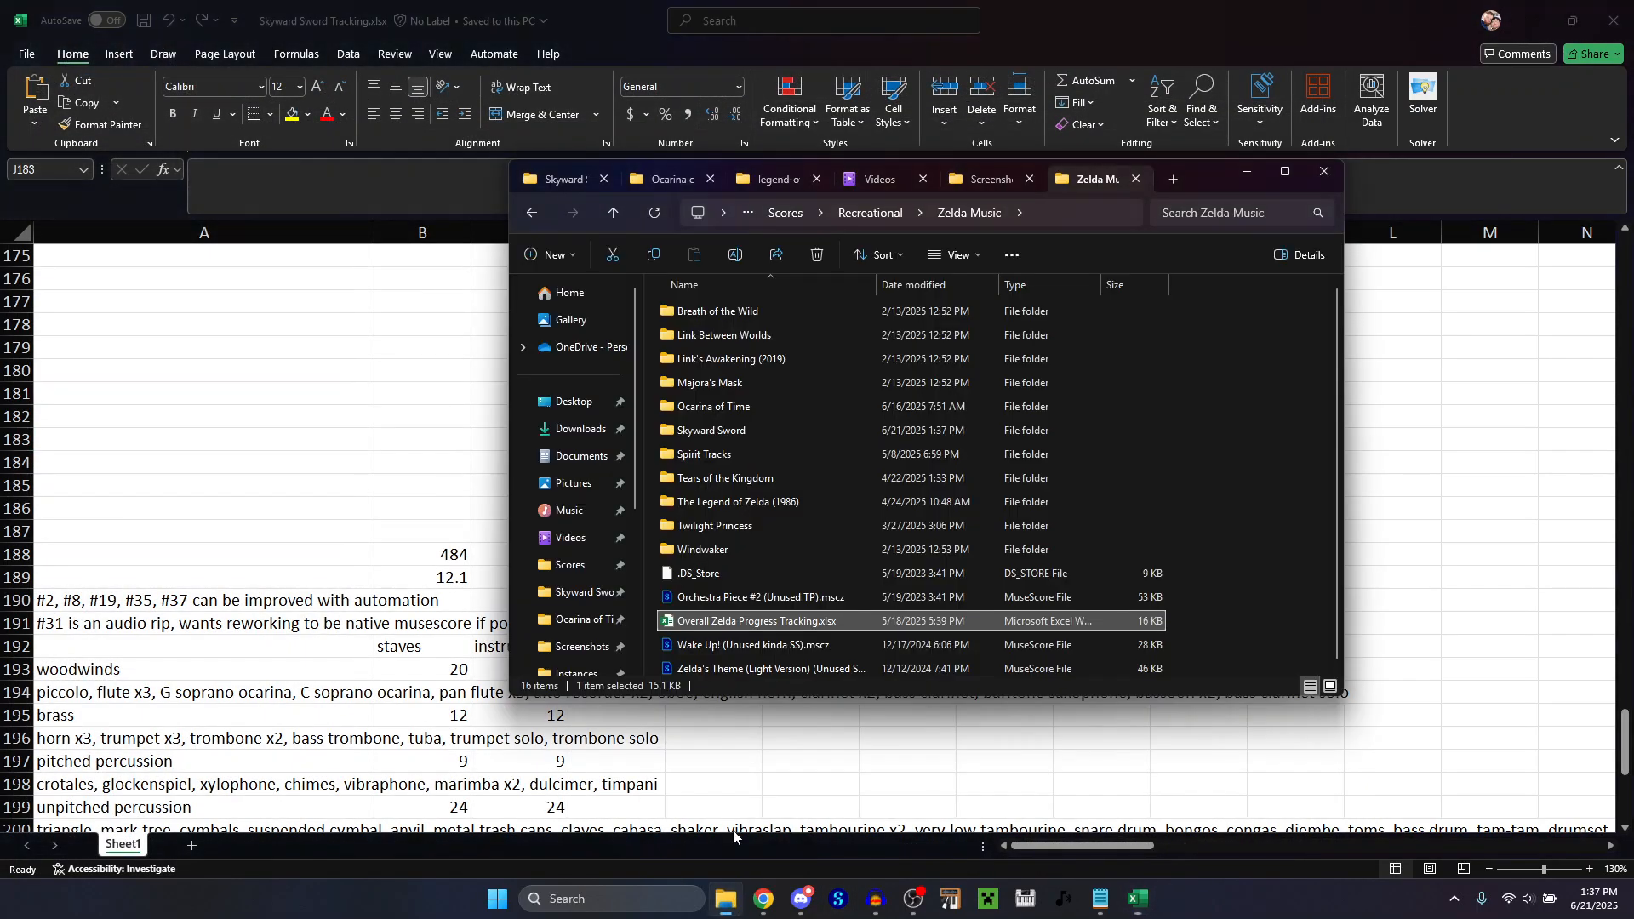
{"action": "left_click", "coordinate": [1136, 179]}
{"action": "left_click", "coordinate": [709, 175]}
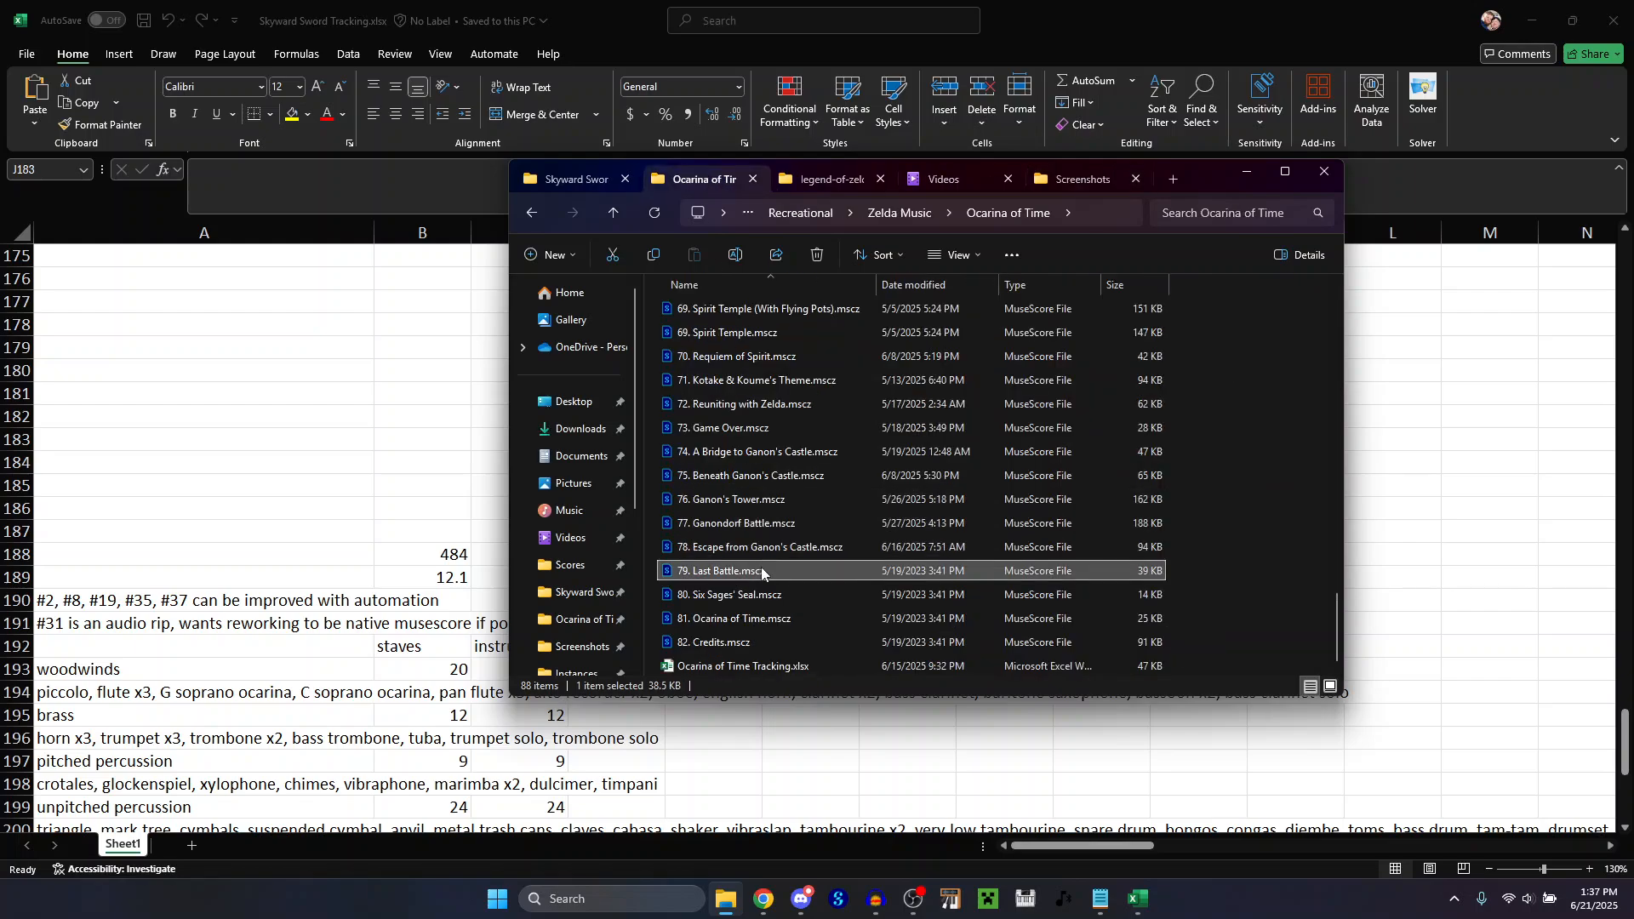
{"action": "left_click", "coordinate": [594, 182]}
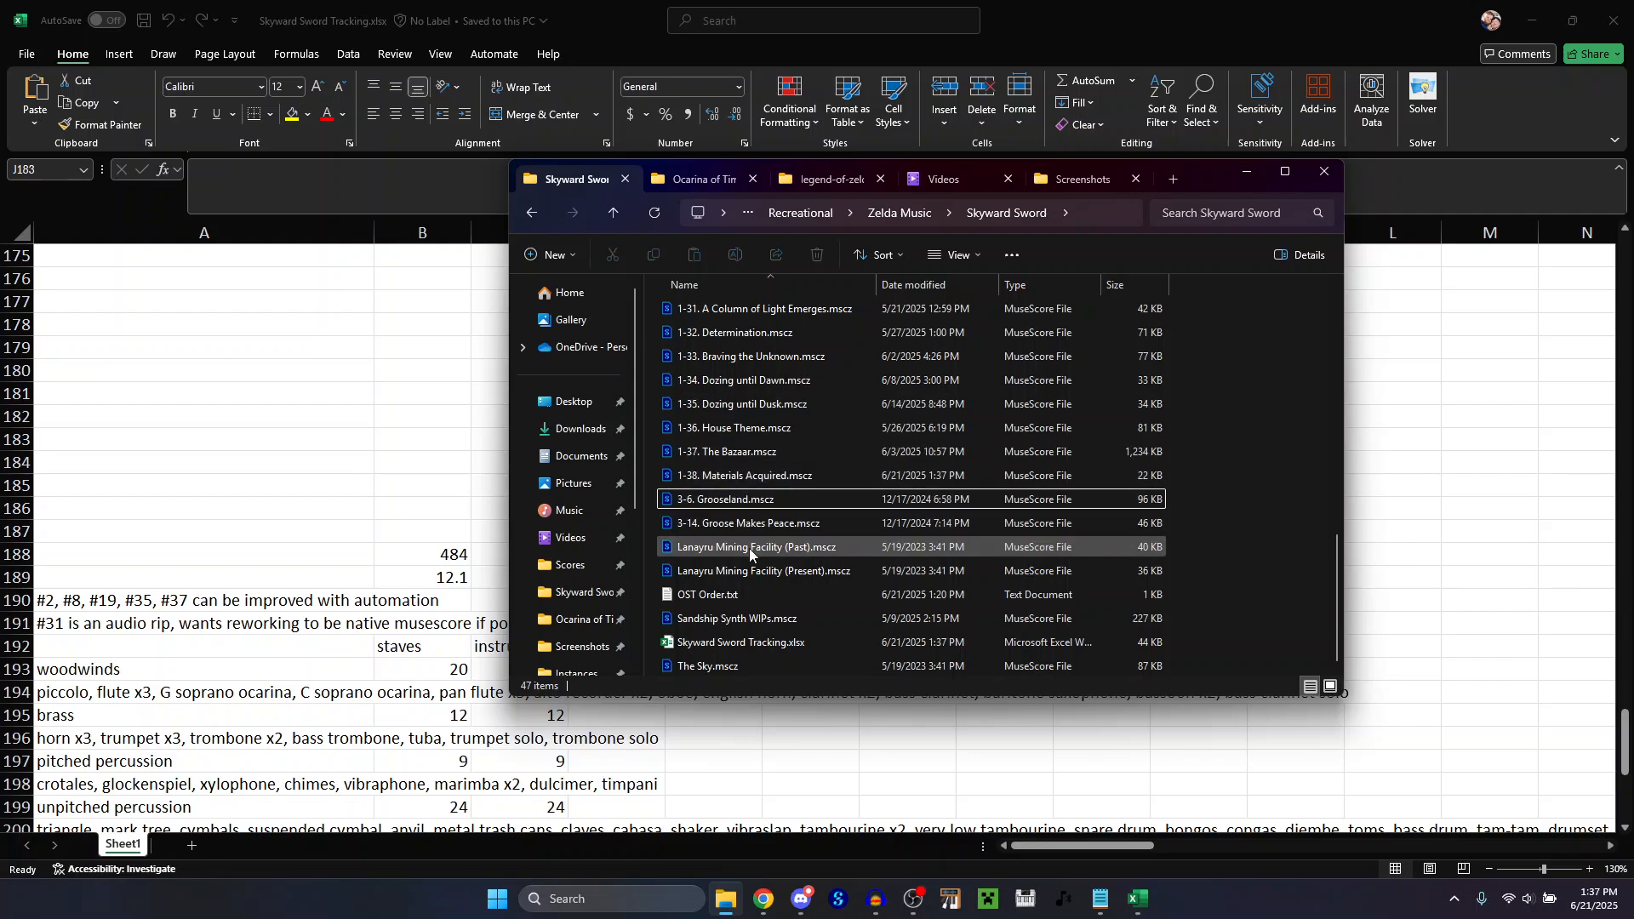
{"action": "double_click", "coordinate": [751, 477]}
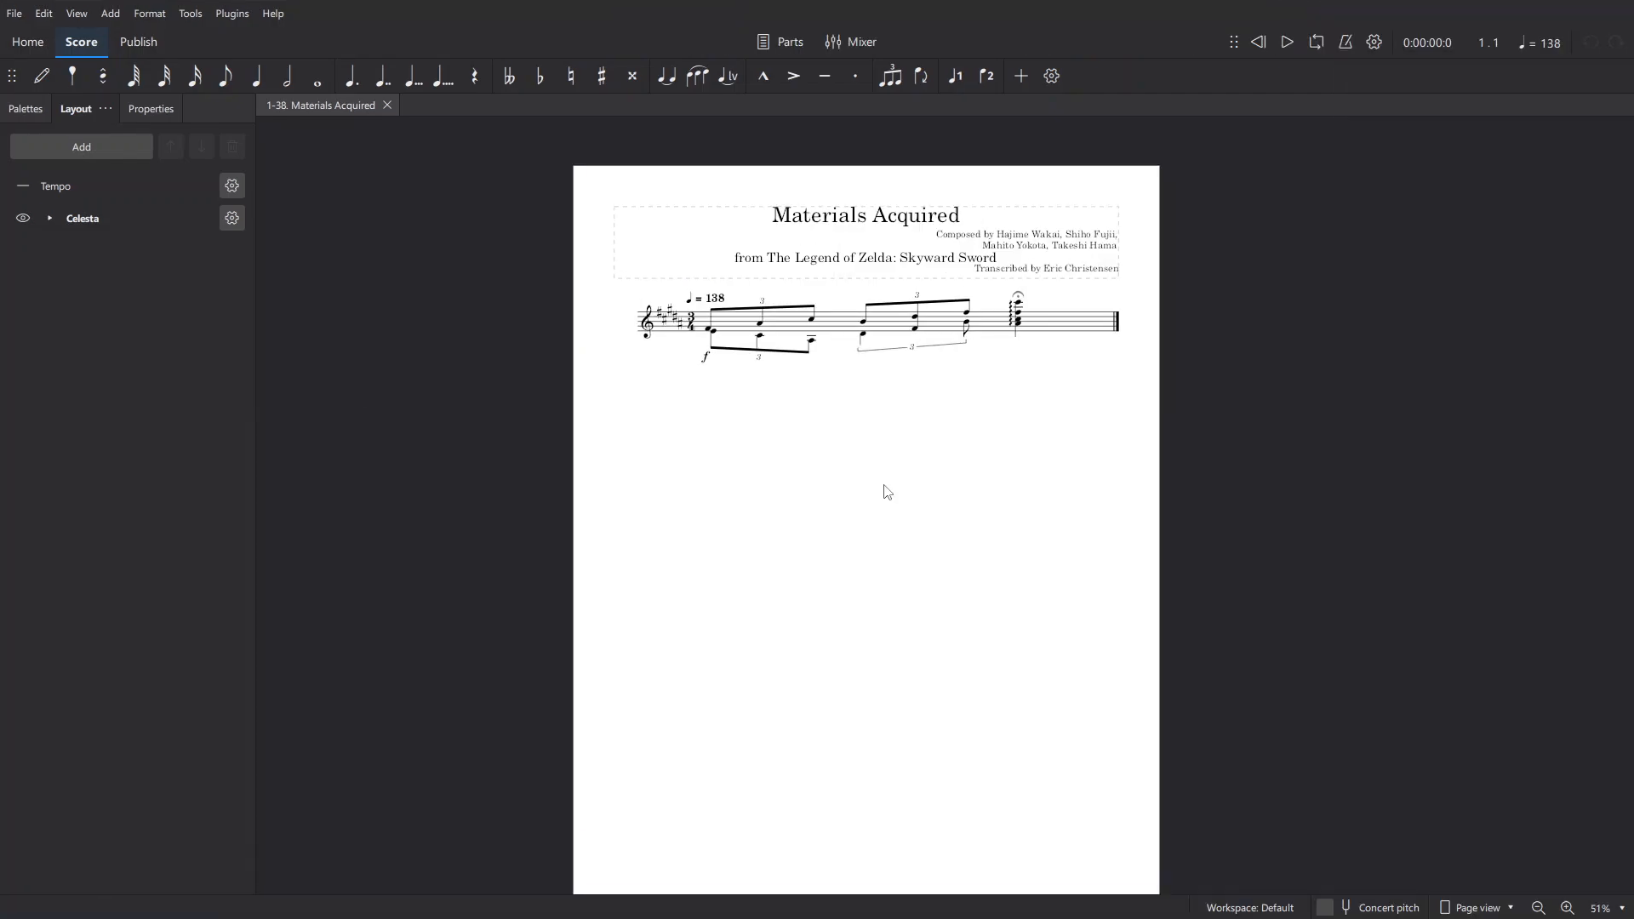
Play back the Materials Acquired score at 53% zoom and leave the full-screen view.
{"action": "scroll", "coordinate": [1113, 555], "scroll_direction": "down", "scroll_amount": 1}
{"action": "scroll", "coordinate": [1113, 555], "scroll_direction": "up", "scroll_amount": 1}
{"action": "scroll", "coordinate": [1115, 559], "scroll_direction": "down", "scroll_amount": 1}
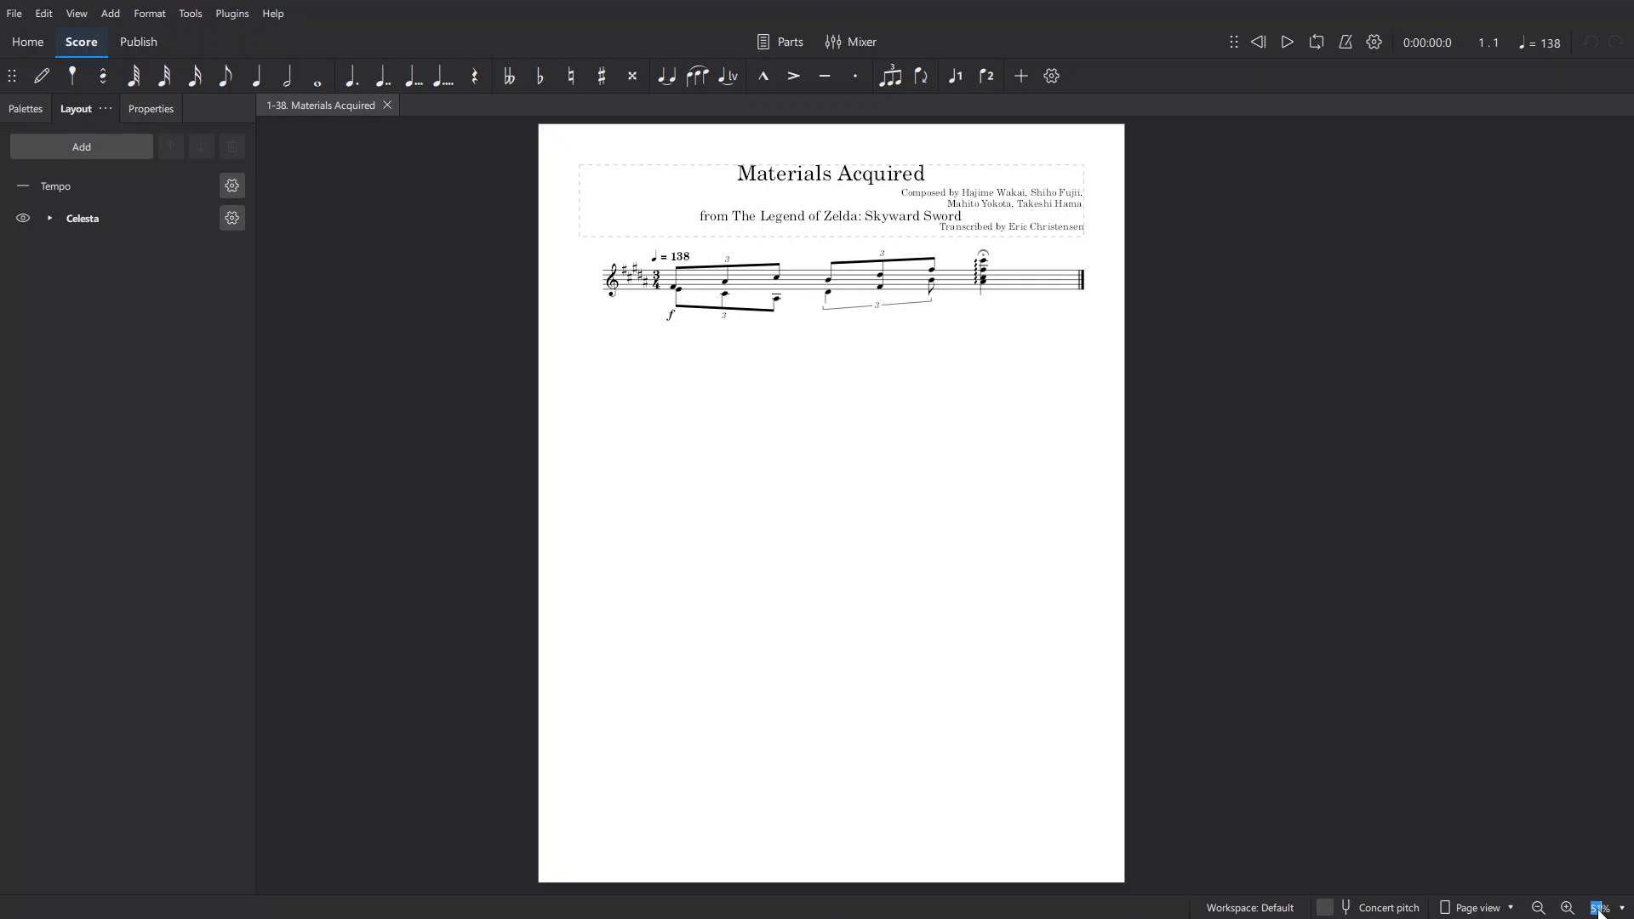
{"action": "key", "text": "Return"}
{"action": "left_click_drag", "start_coordinate": [957, 419], "coordinate": [976, 421]}
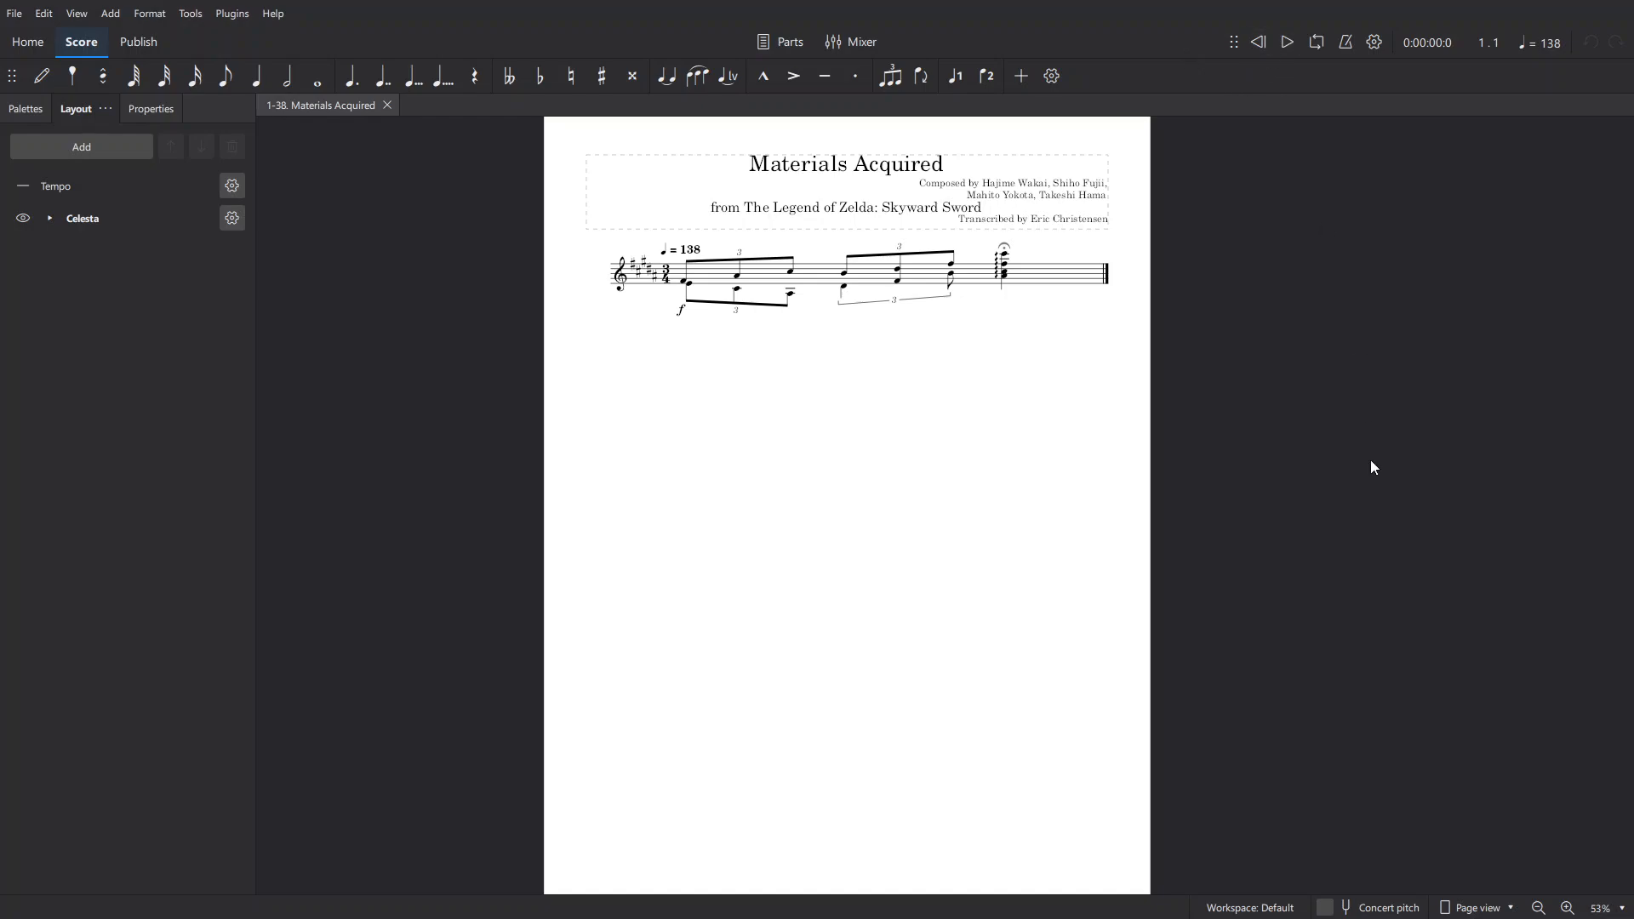
{"action": "key", "text": "space"}
{"action": "key", "text": "F11"}
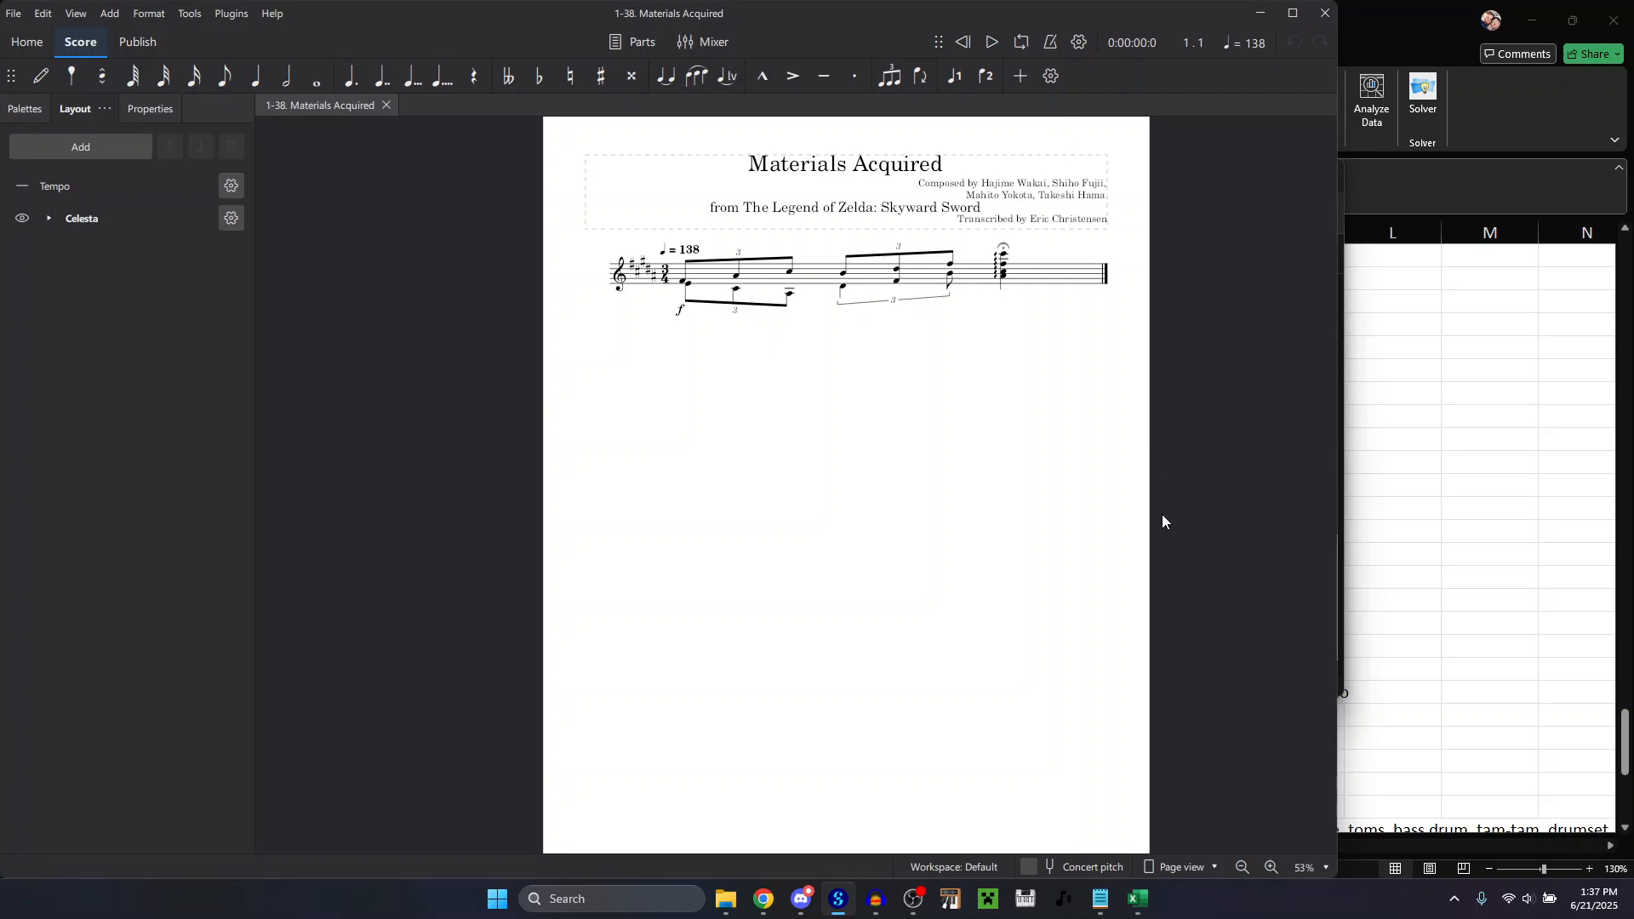
Switch to Audacity with the 5-35. Fanfare Got Material recording beside the score and show the start of its waveform.
{"action": "left_click", "coordinate": [875, 902]}
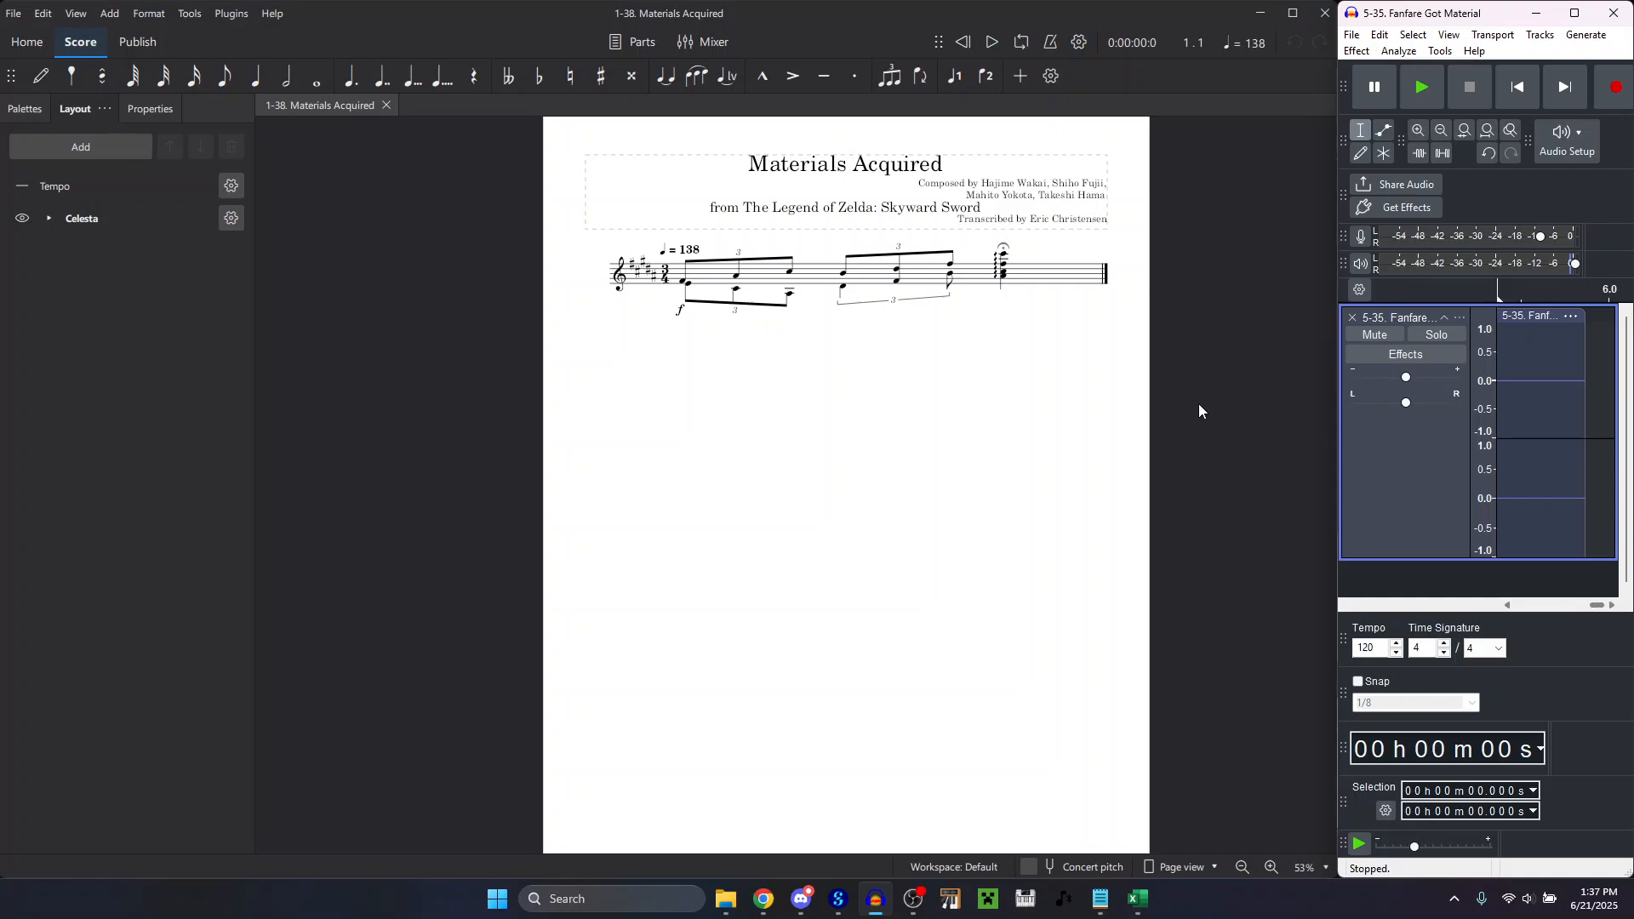
{"action": "left_click", "coordinate": [1049, 288]}
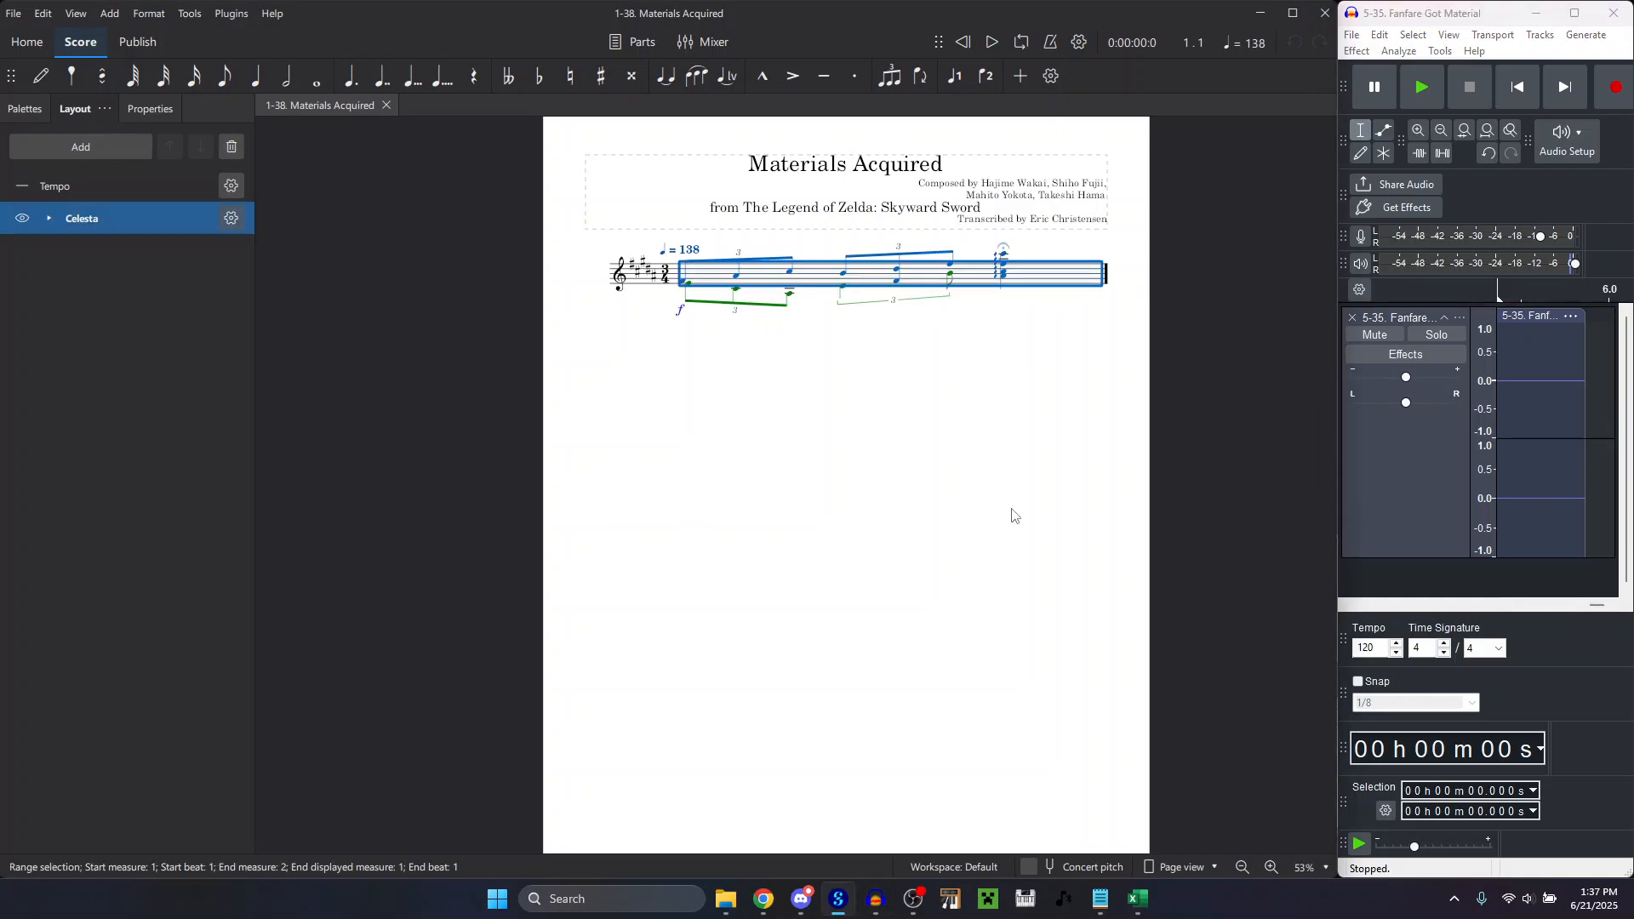
{"action": "key", "text": "Escape"}
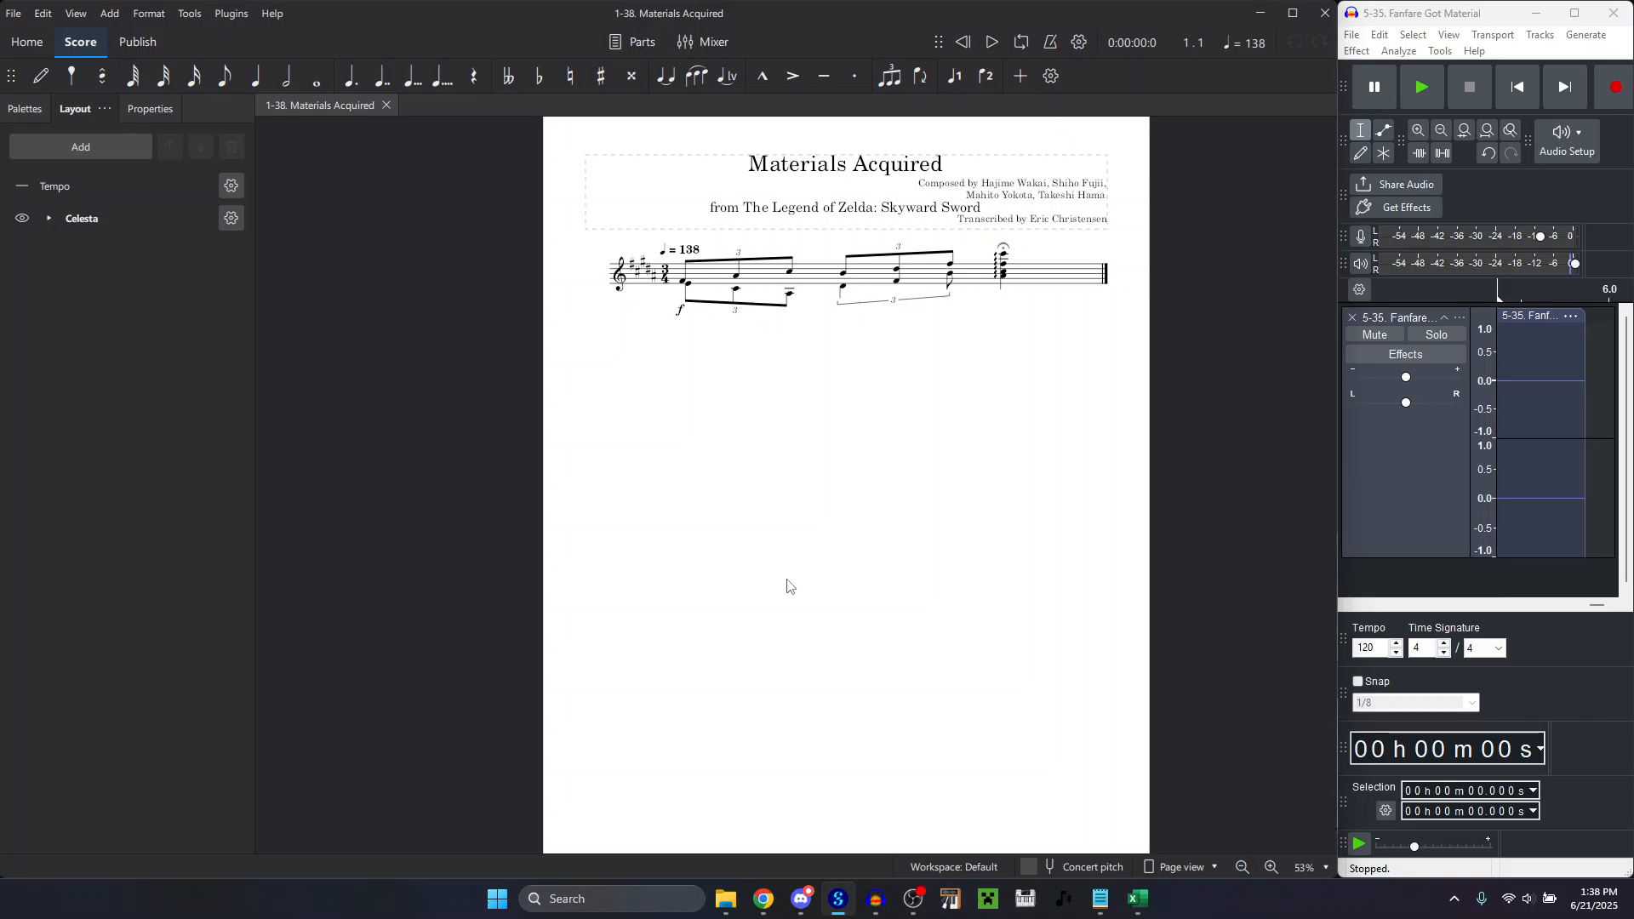
{"action": "left_click_drag", "start_coordinate": [1600, 604], "coordinate": [1600, 607]}
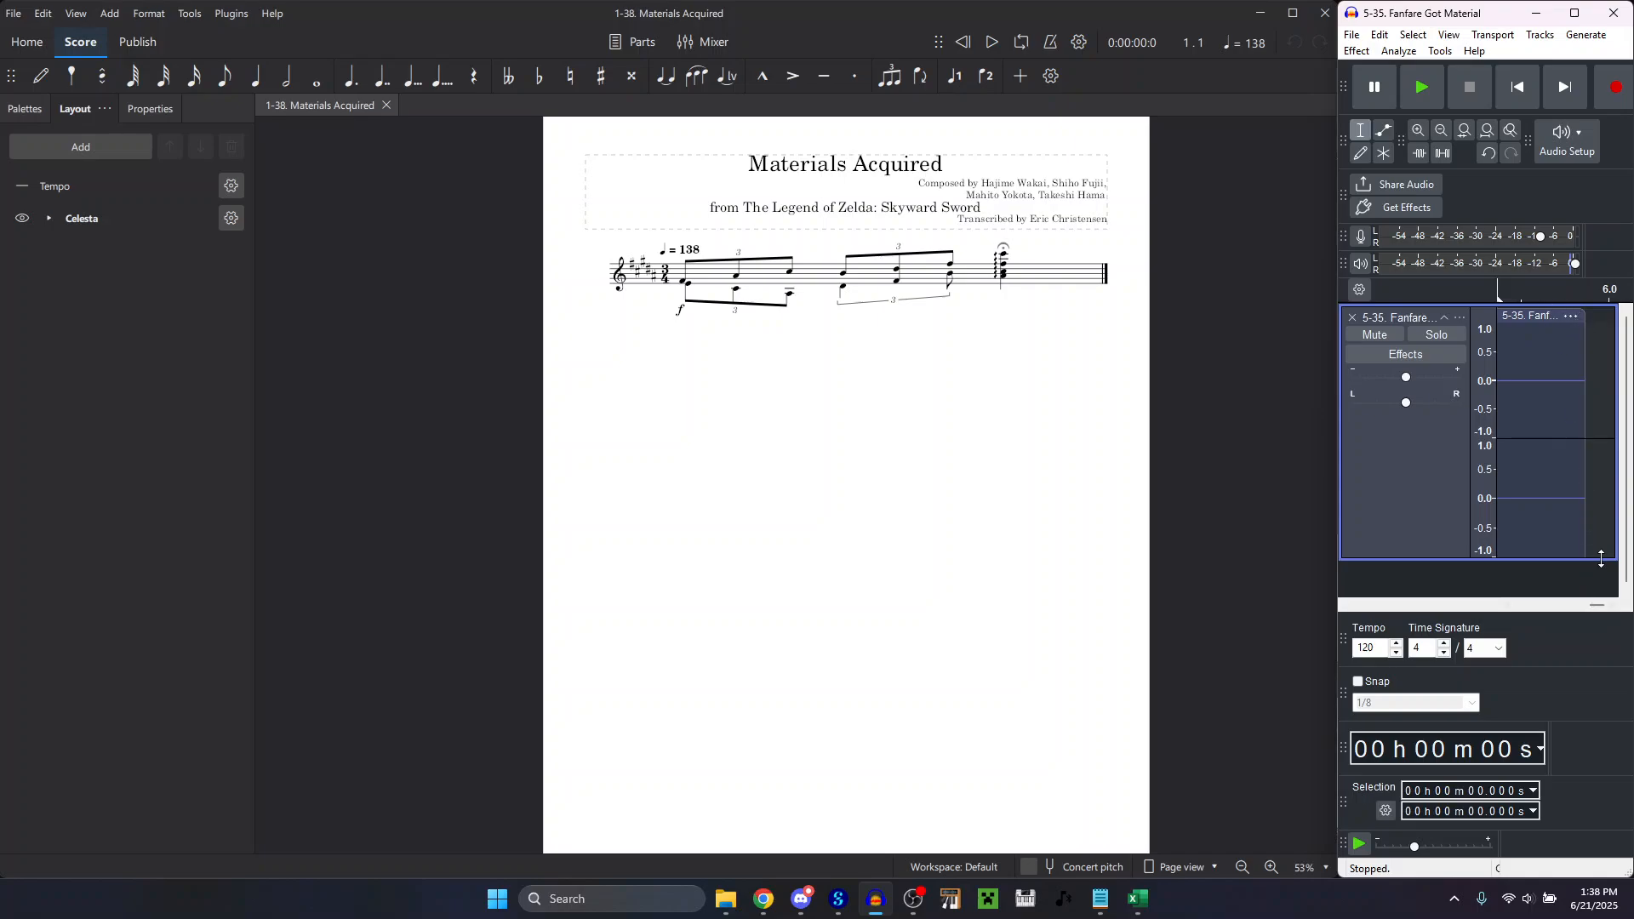
{"action": "left_click_drag", "start_coordinate": [1598, 606], "coordinate": [1524, 607]}
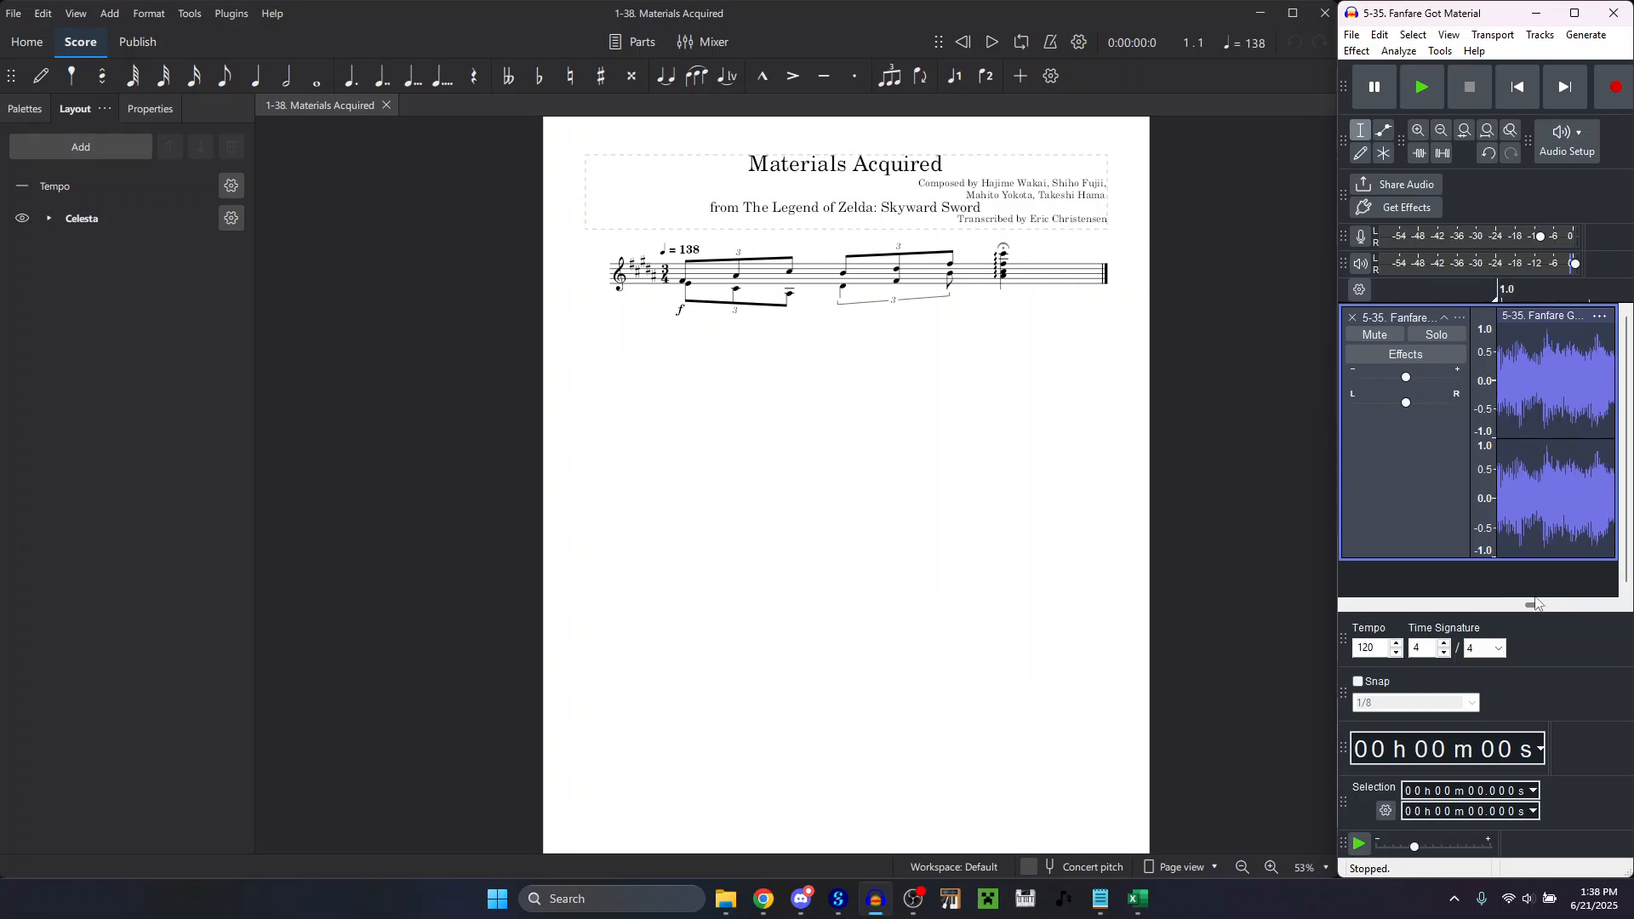
{"action": "left_click", "coordinate": [1030, 440]}
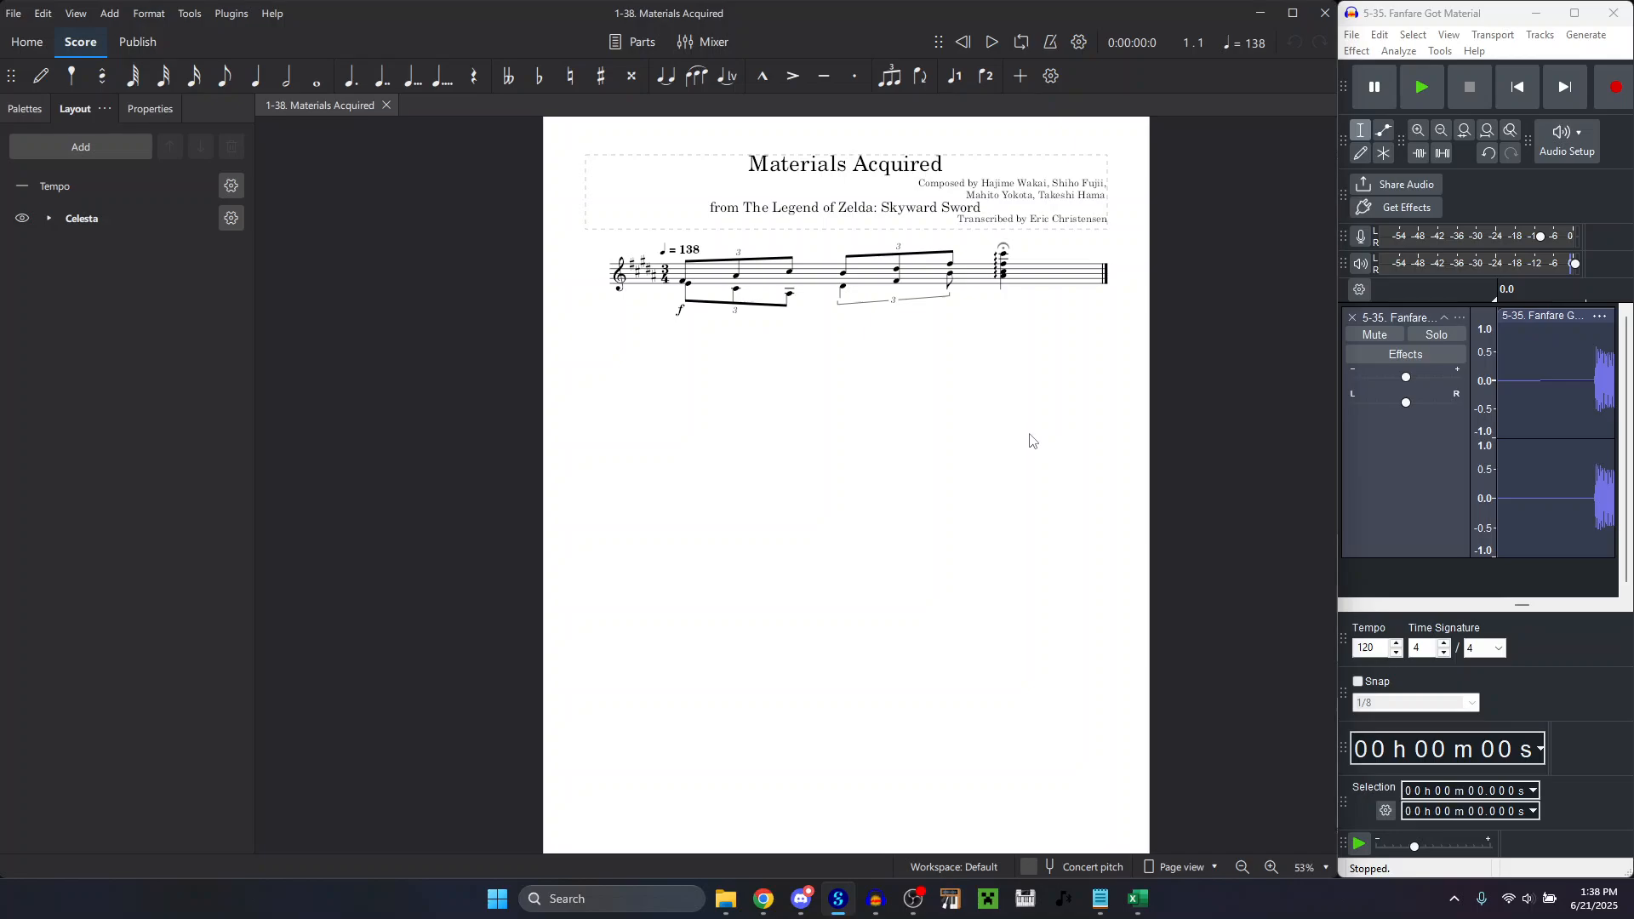